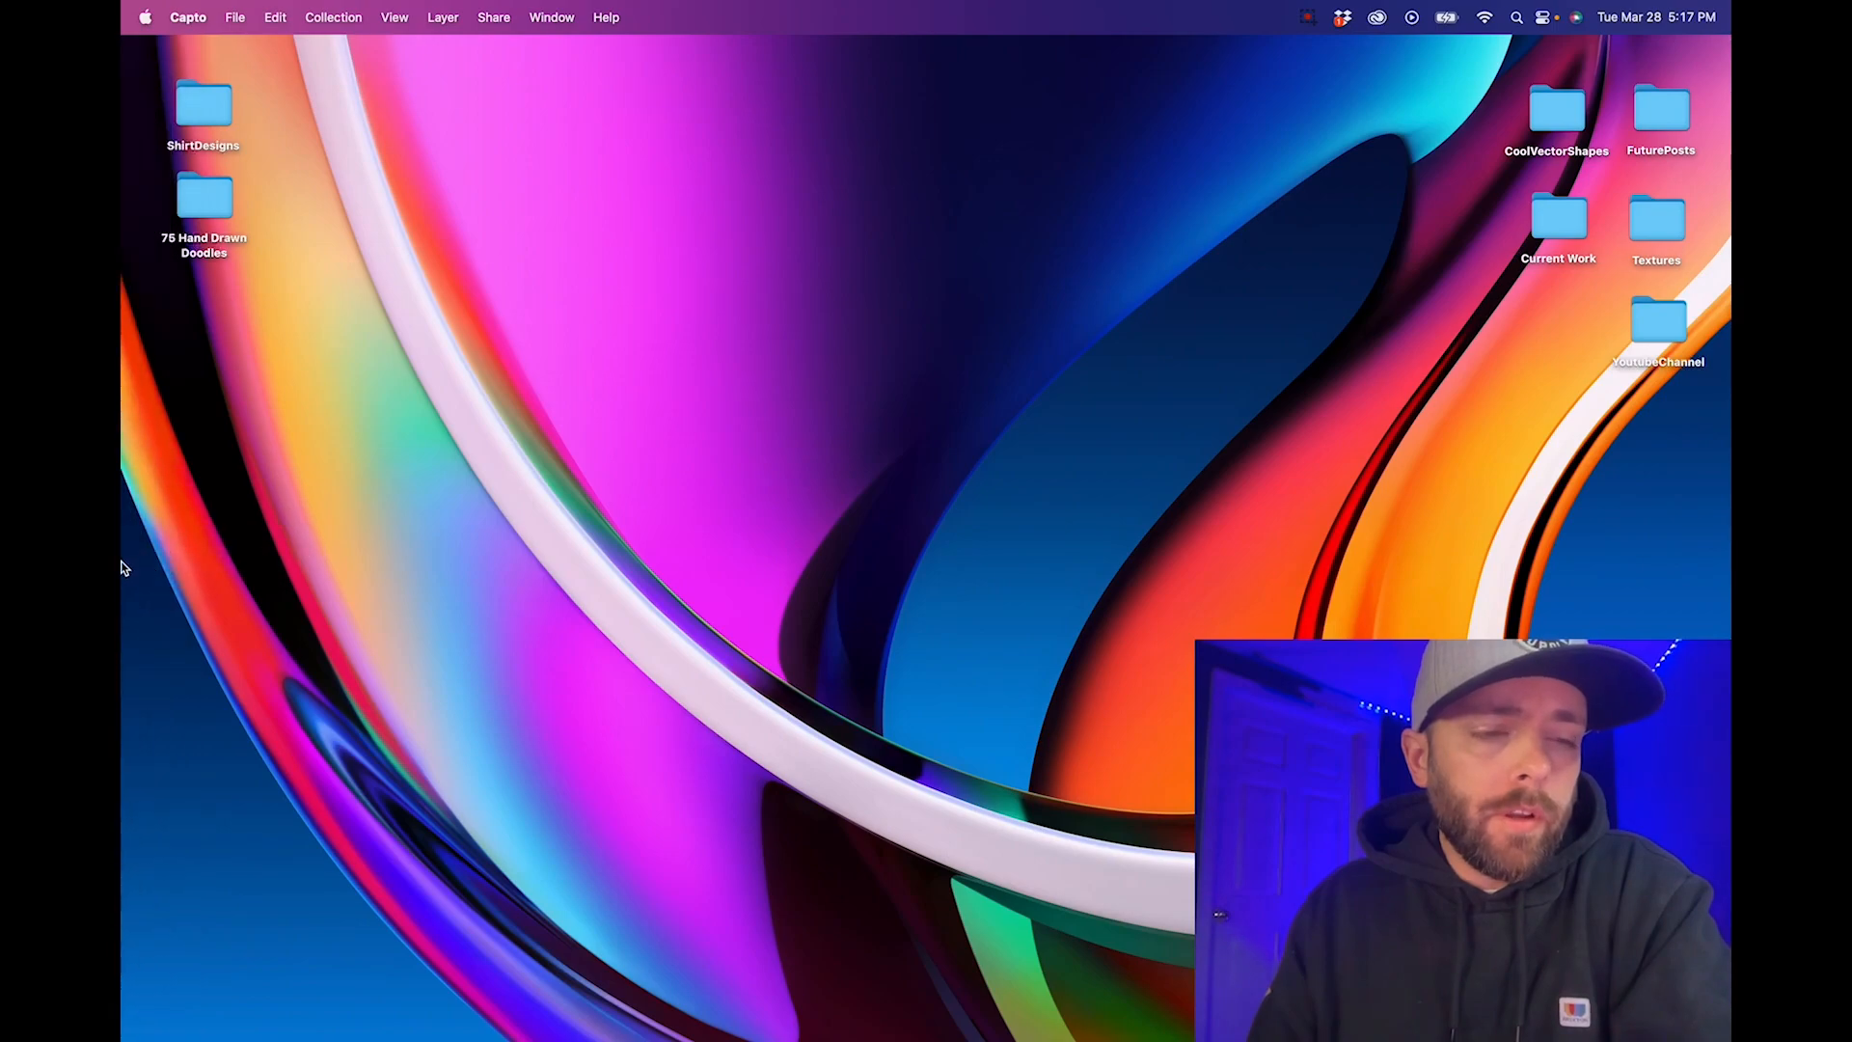
# Switch to Photoshop and create a 1080 × 1350 px document at 72 ppi in RGB Color with a white background
pyautogui.click(150, 560)
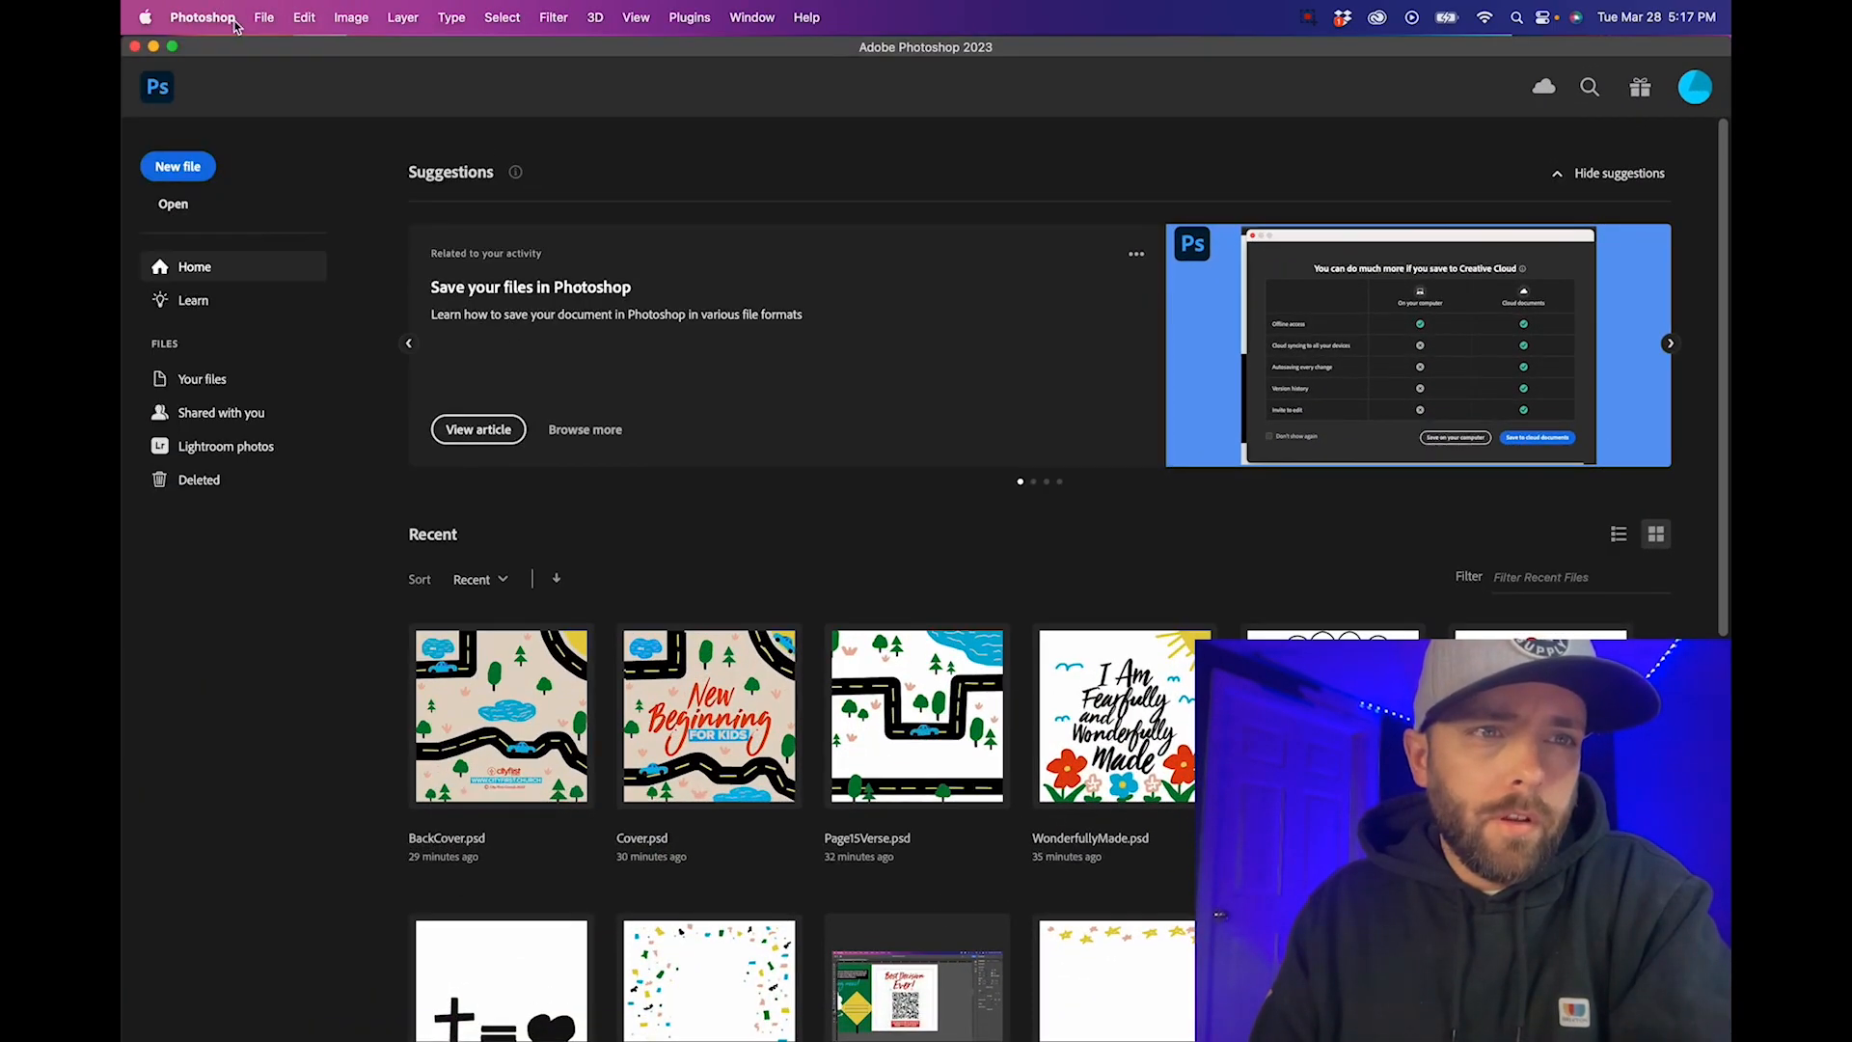
pyautogui.click(264, 18)
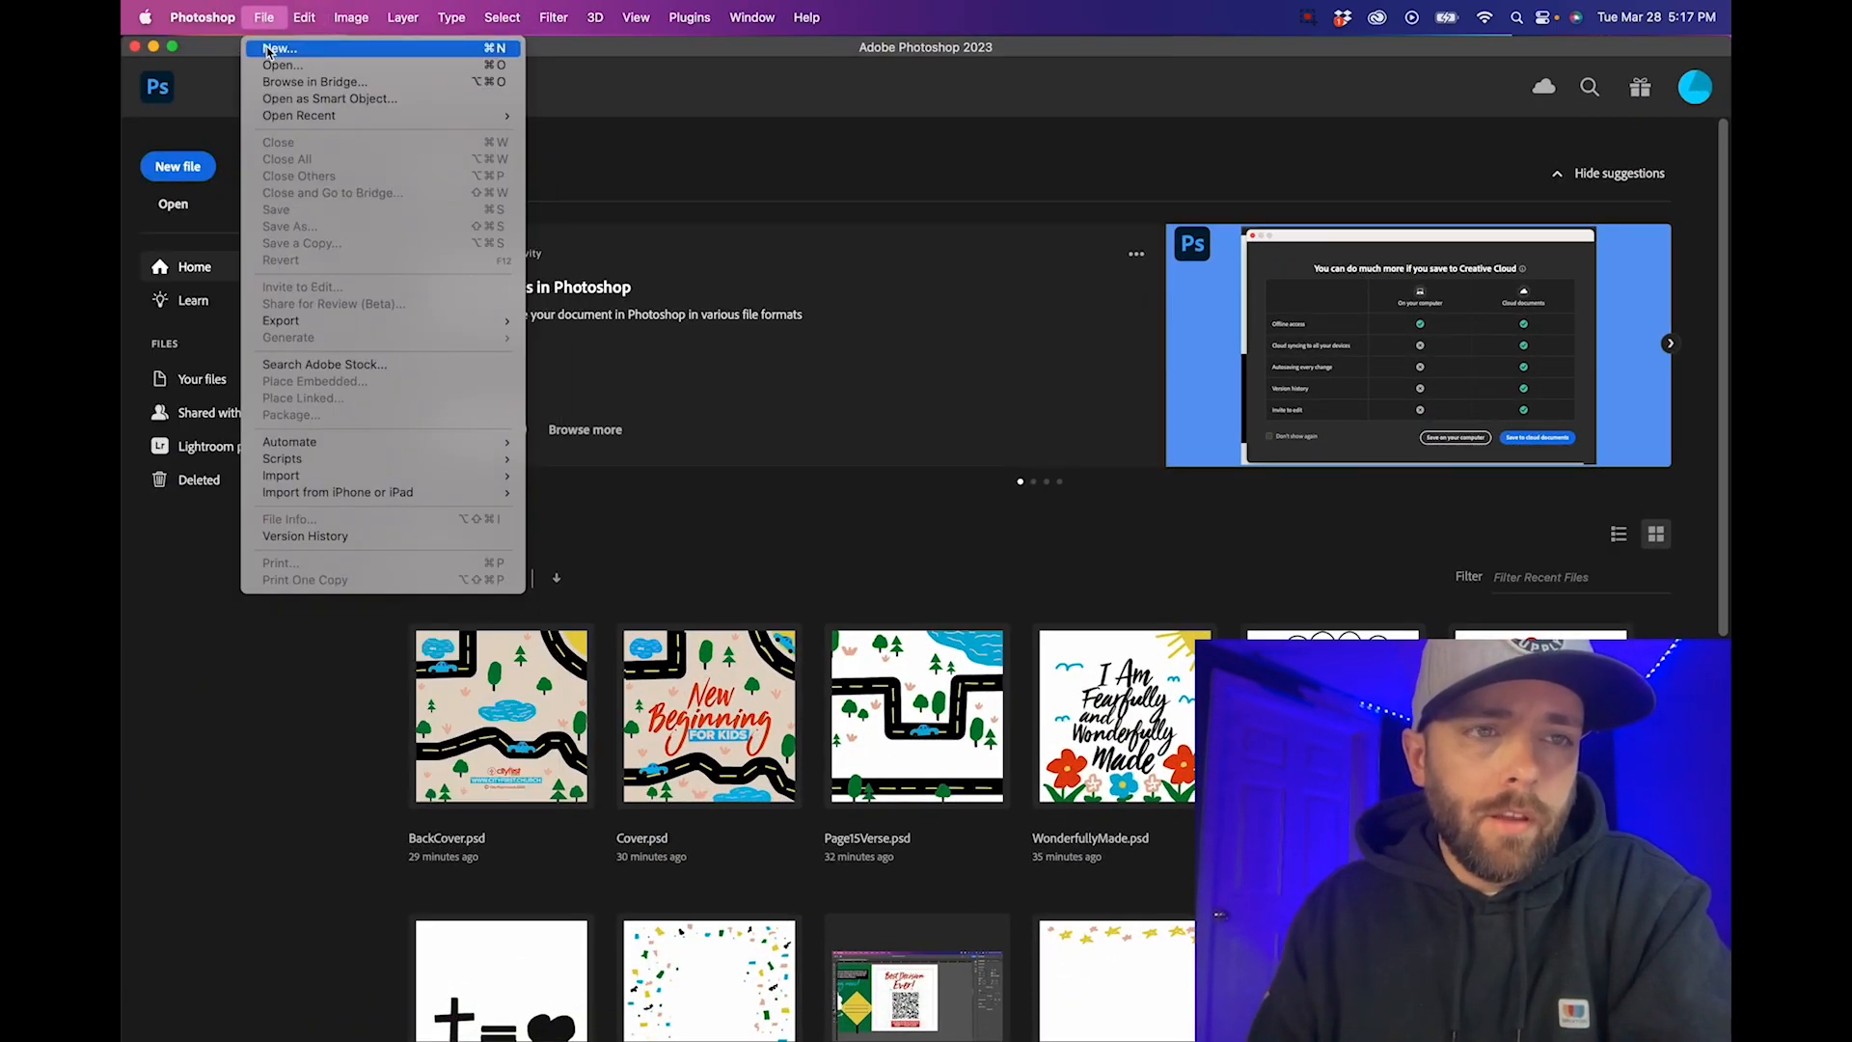
pyautogui.click(271, 49)
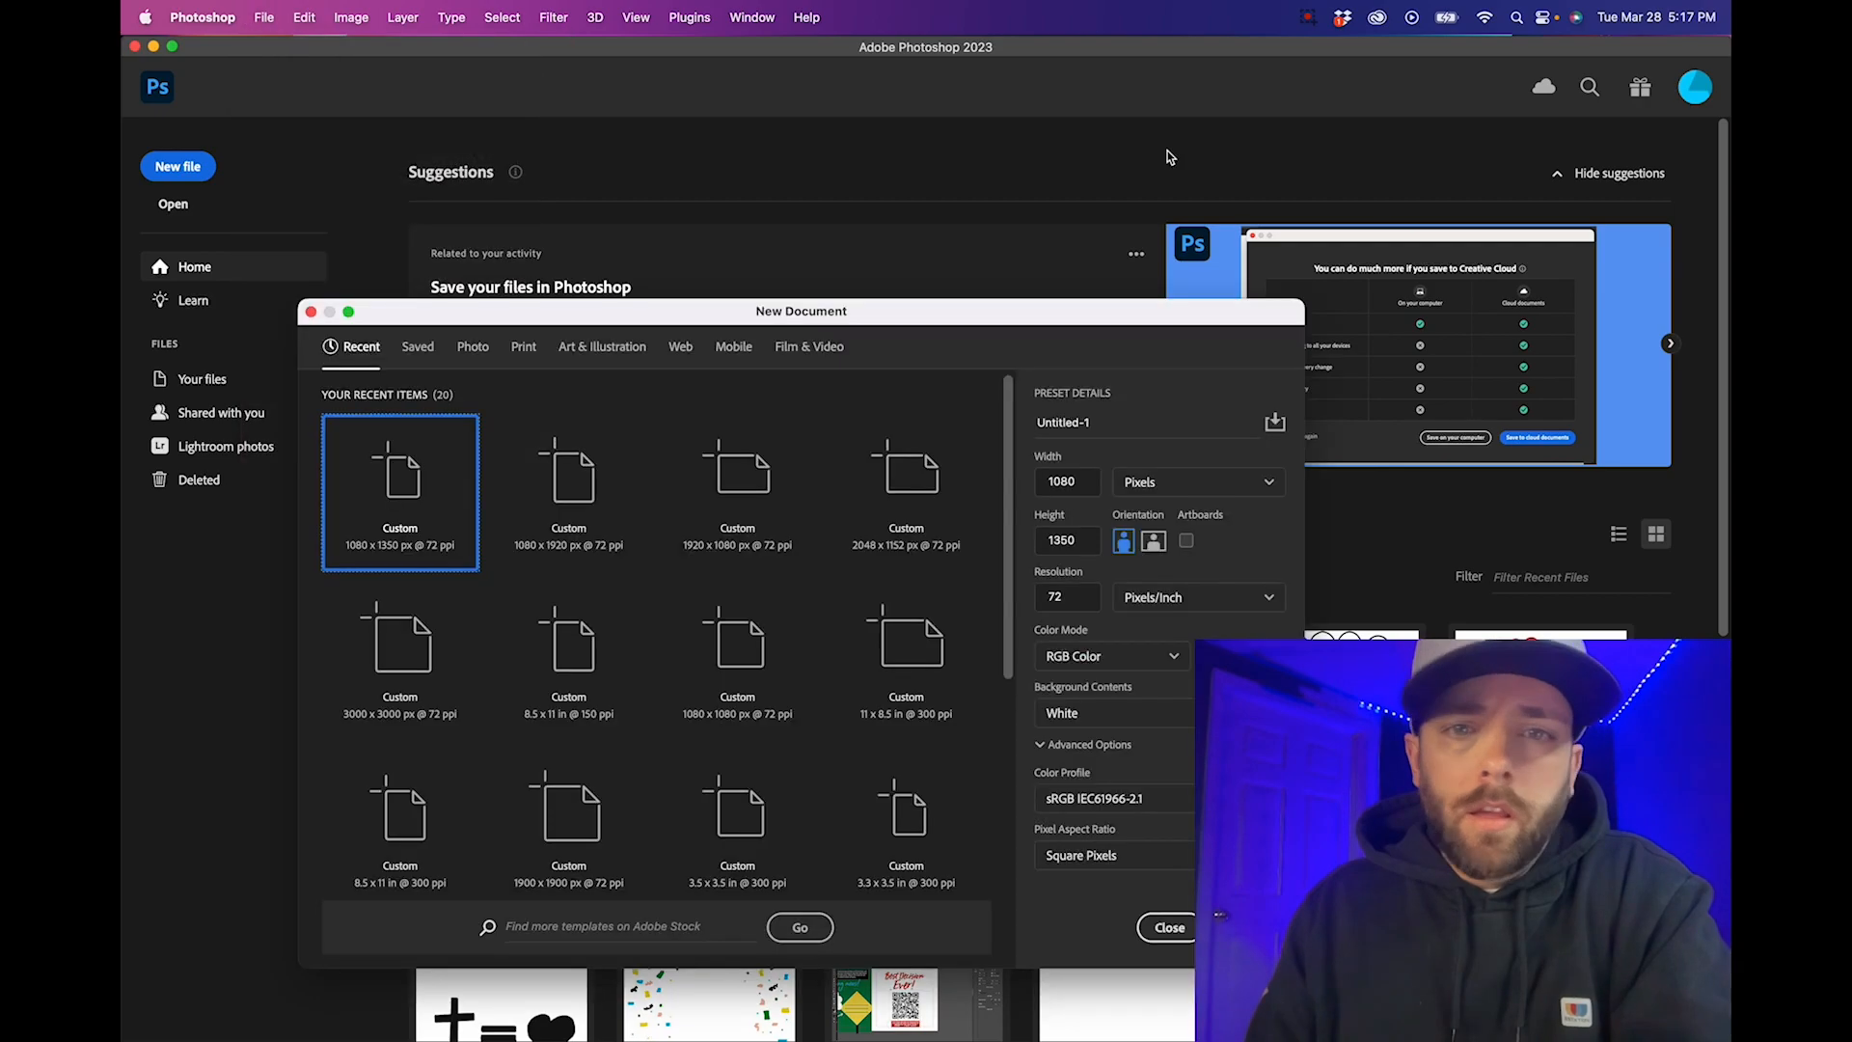
pyautogui.doubleClick(1064, 482)
pyautogui.doubleClick(1068, 540)
pyautogui.doubleClick(1064, 595)
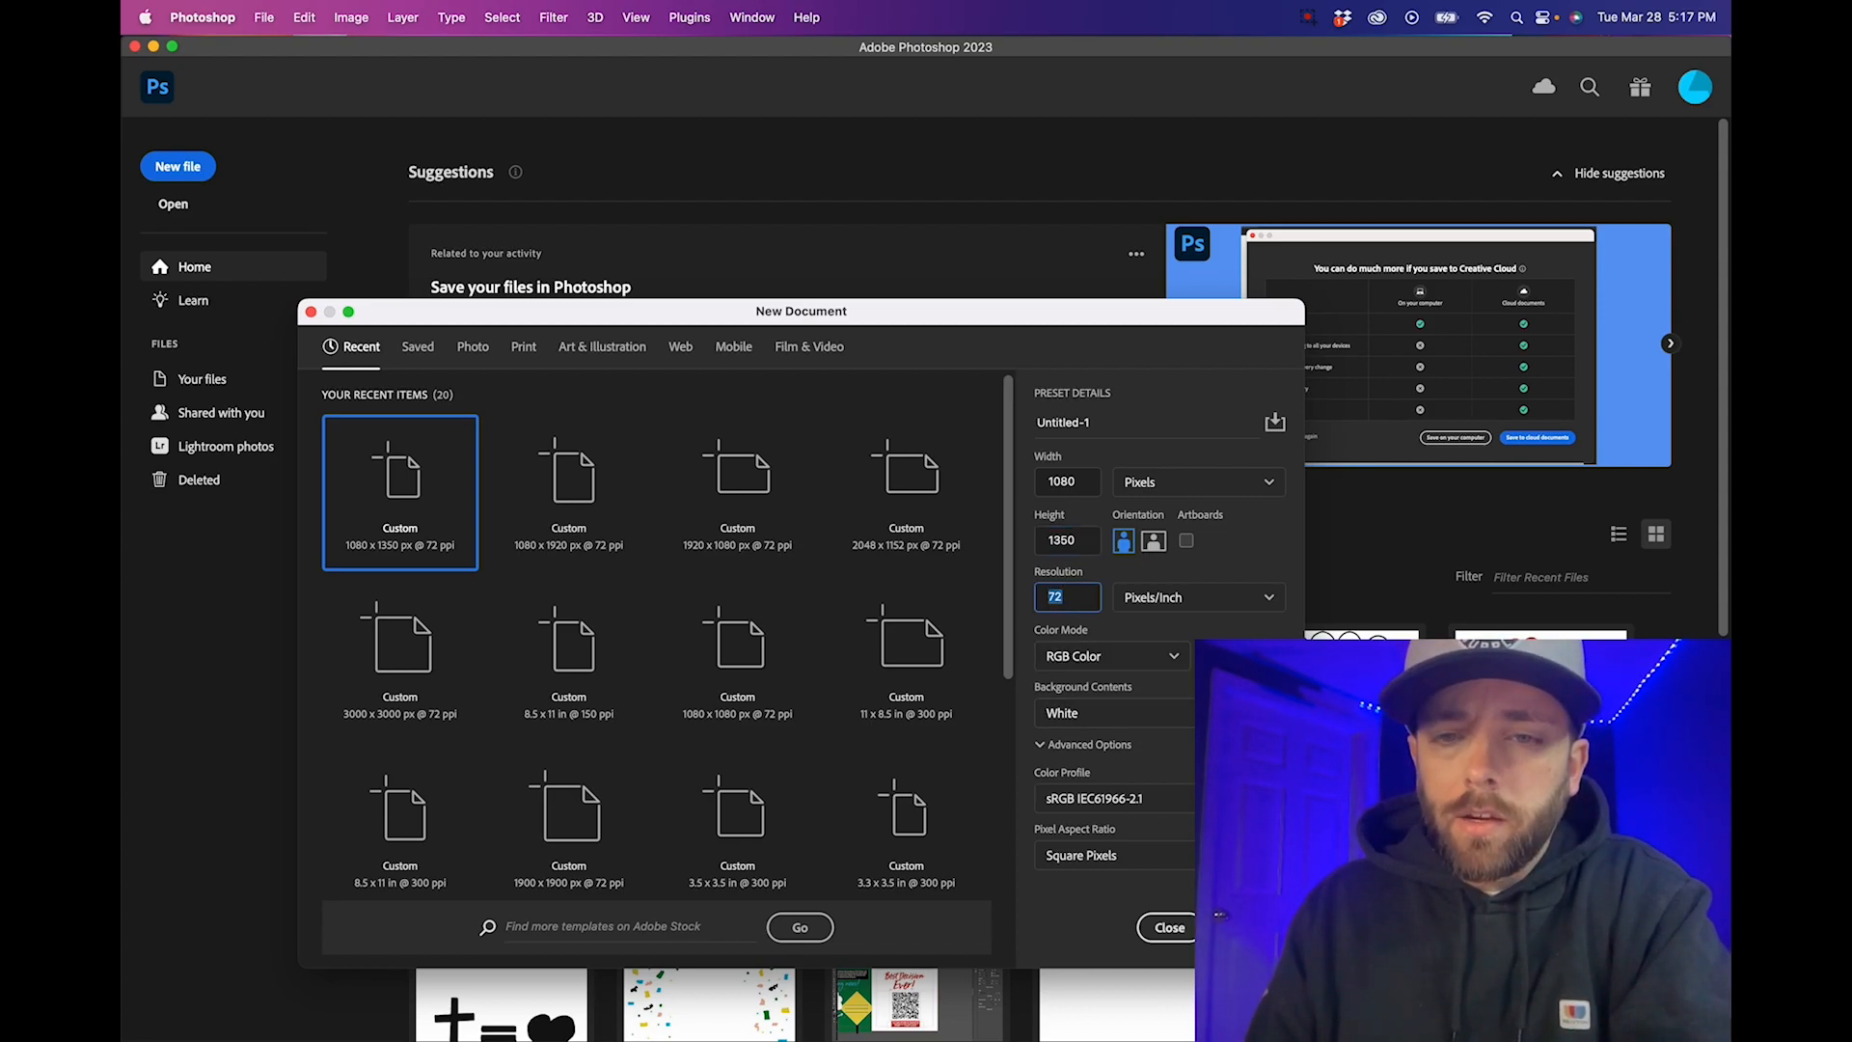
pyautogui.press('Return')
# Switch to Illustrator, create a 1080 × 1350 px RGB document, and close the floating 3D and Materials and Appearance windows
pyautogui.moveTo(164, 539)
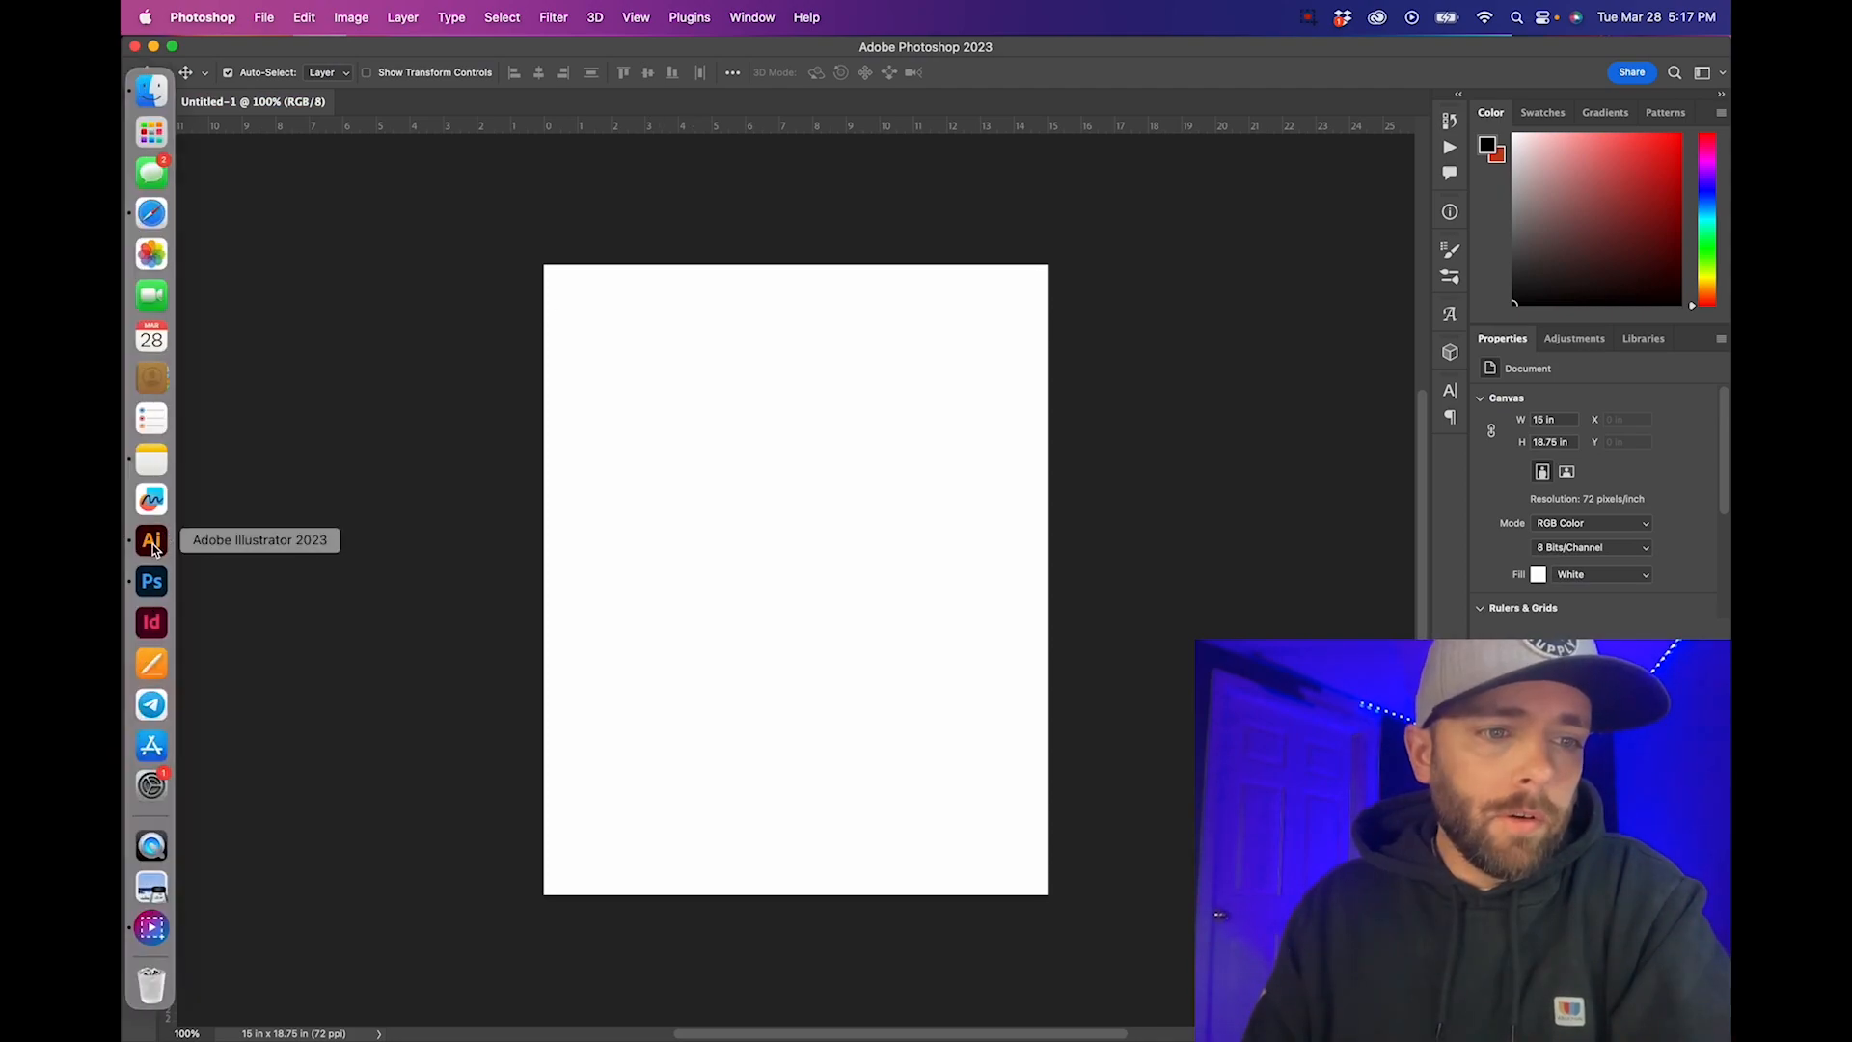
pyautogui.click(152, 543)
pyautogui.click(259, 18)
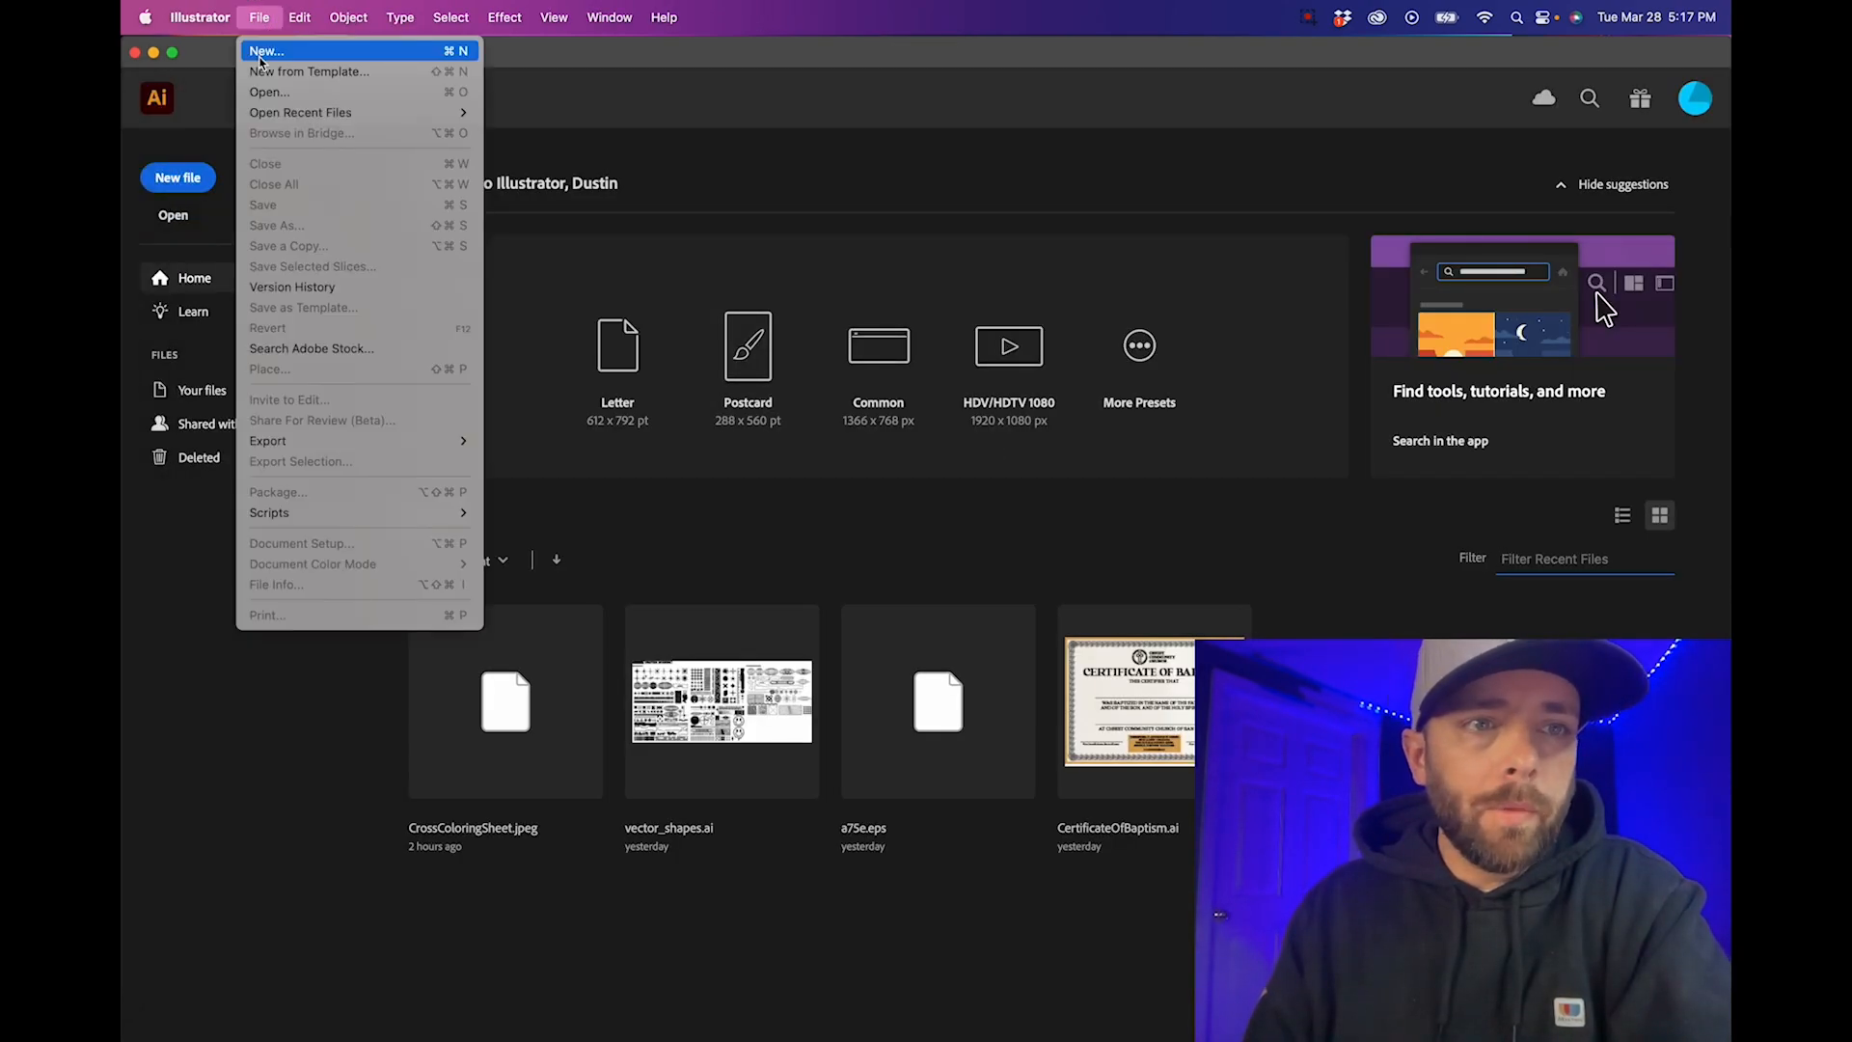
pyautogui.click(258, 49)
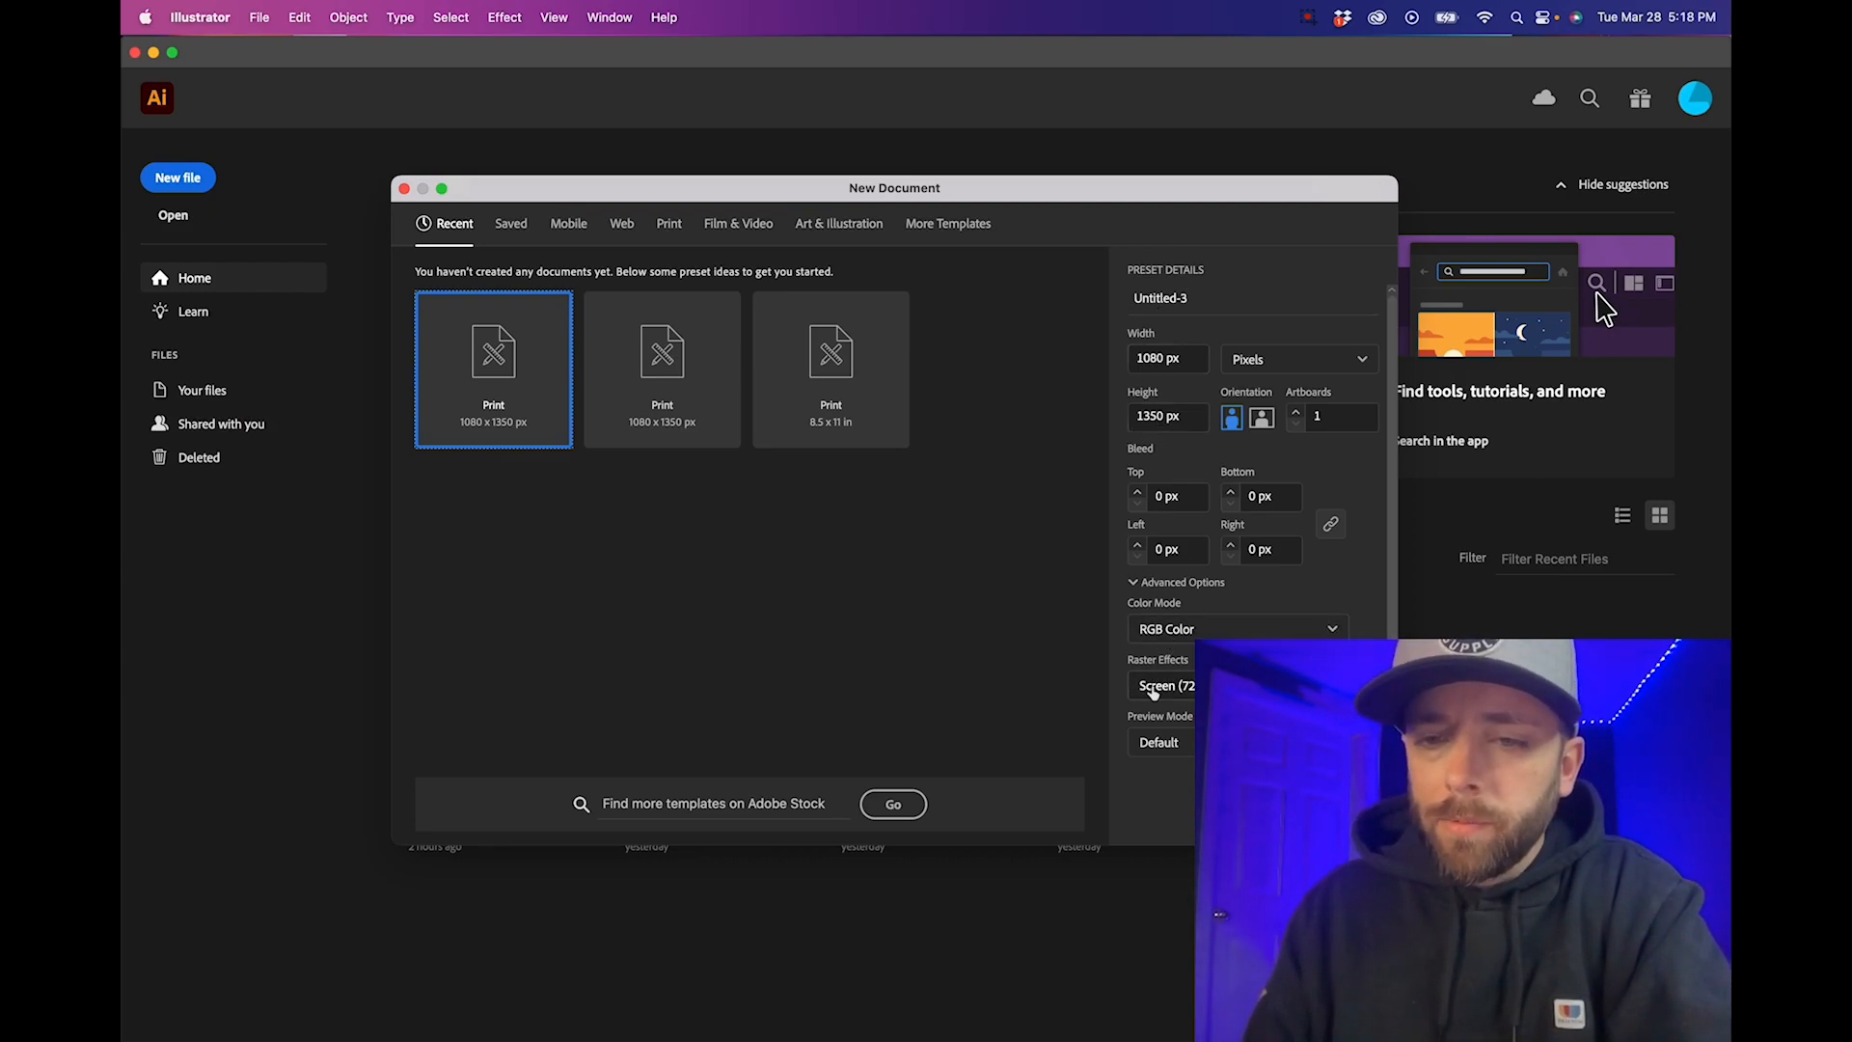
pyautogui.click(1338, 806)
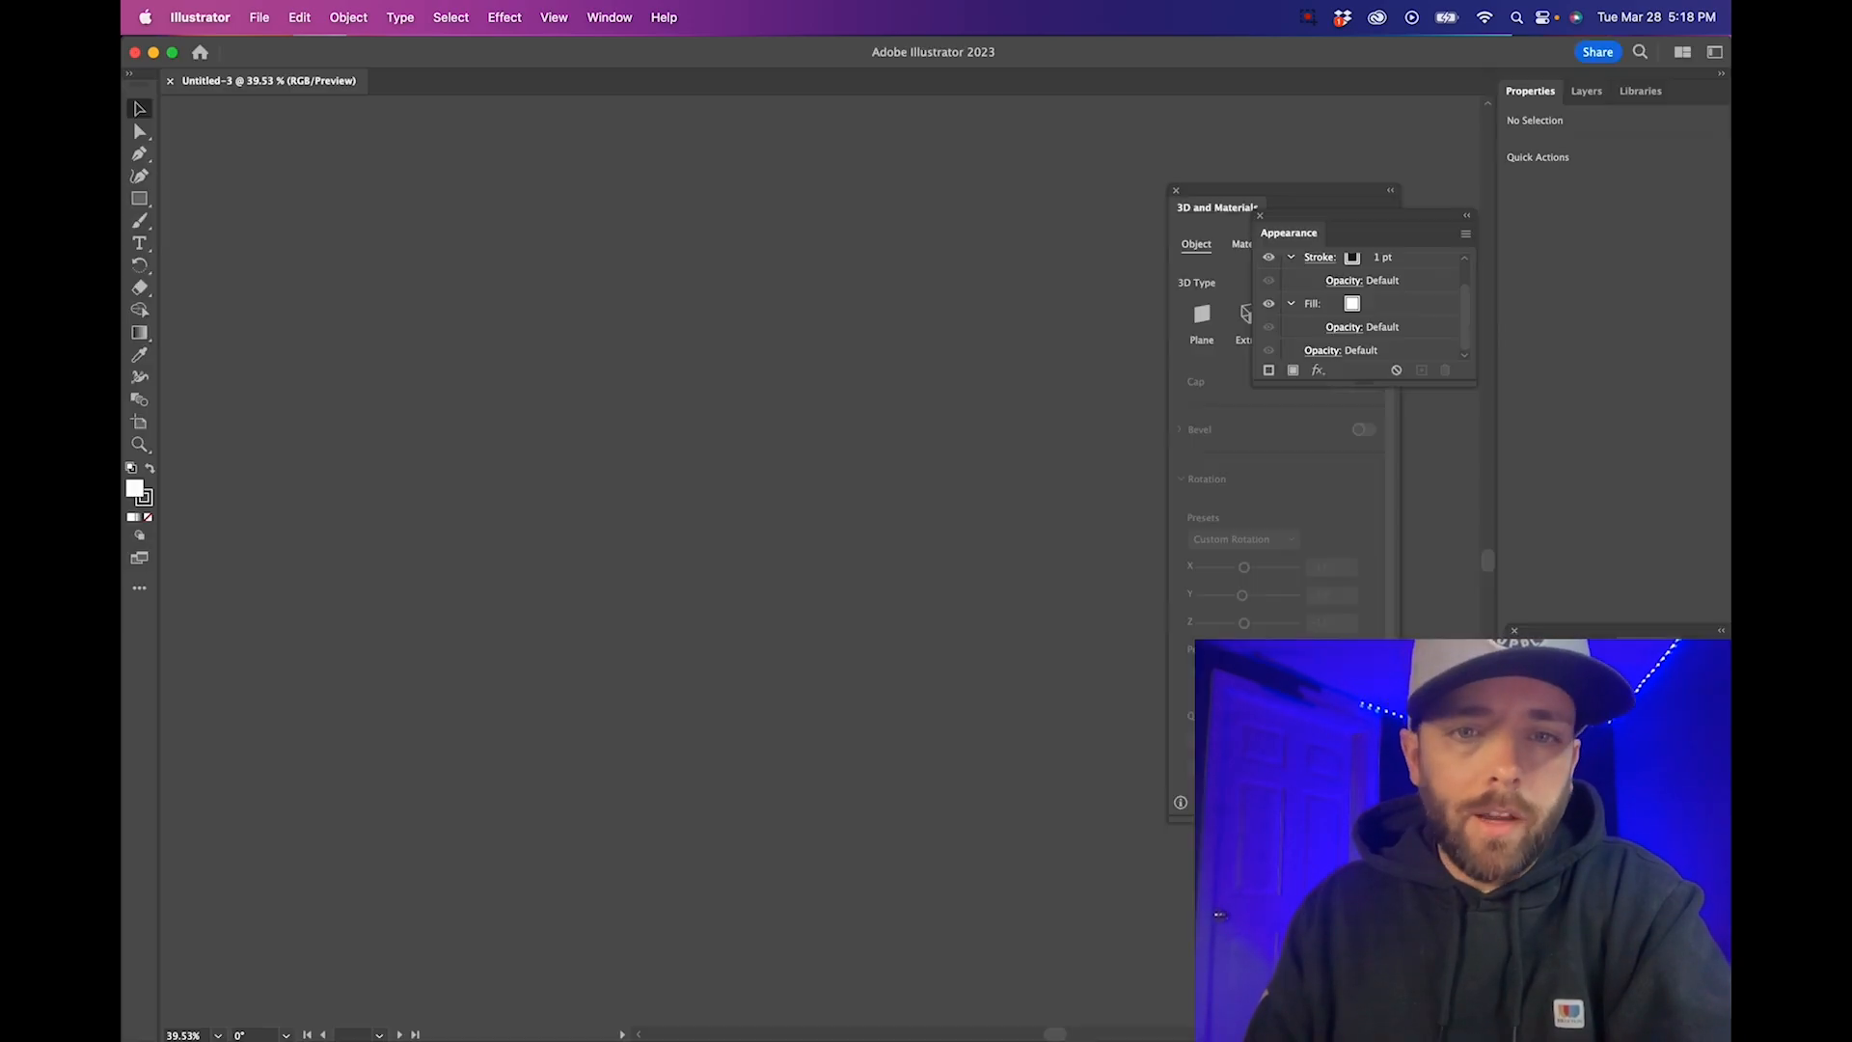
pyautogui.click(1175, 192)
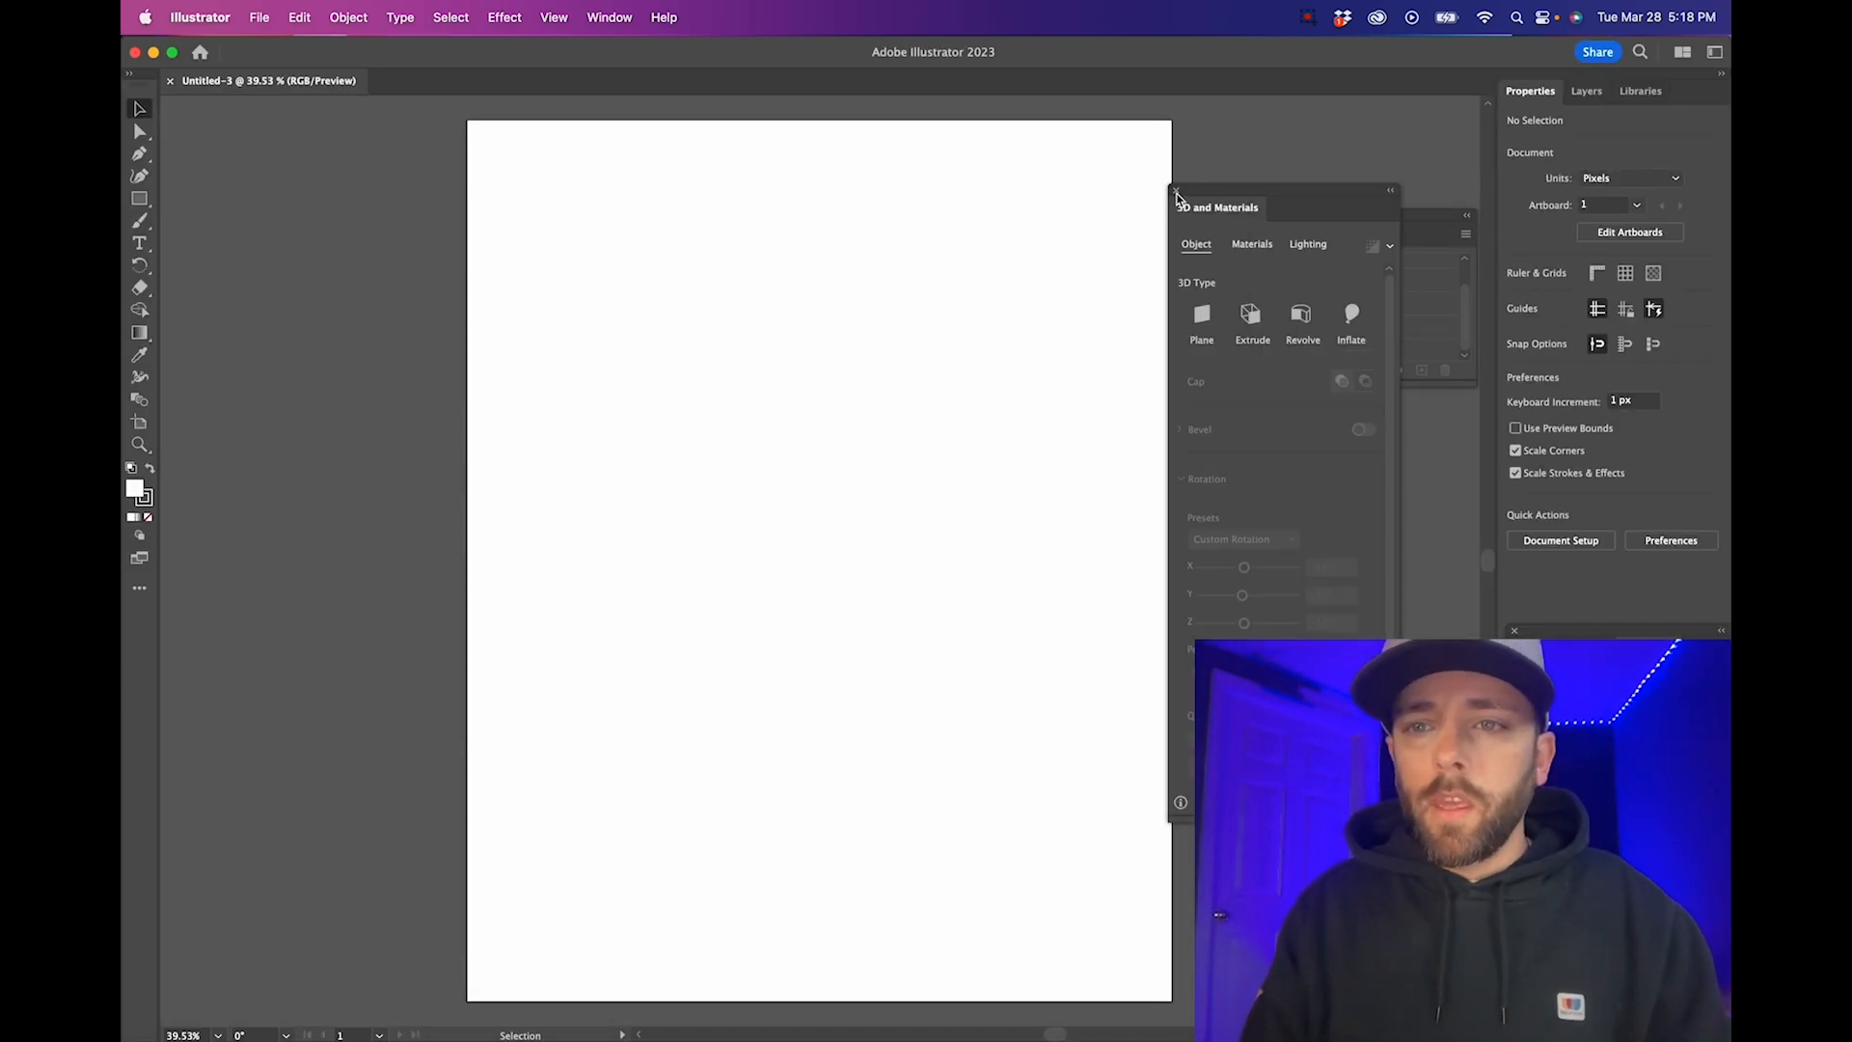
pyautogui.click(1259, 219)
# Add a line of placeholder point text in the upper half of the artboard and enlarge it to 130 pt
pyautogui.click(139, 243)
pyautogui.click(719, 423)
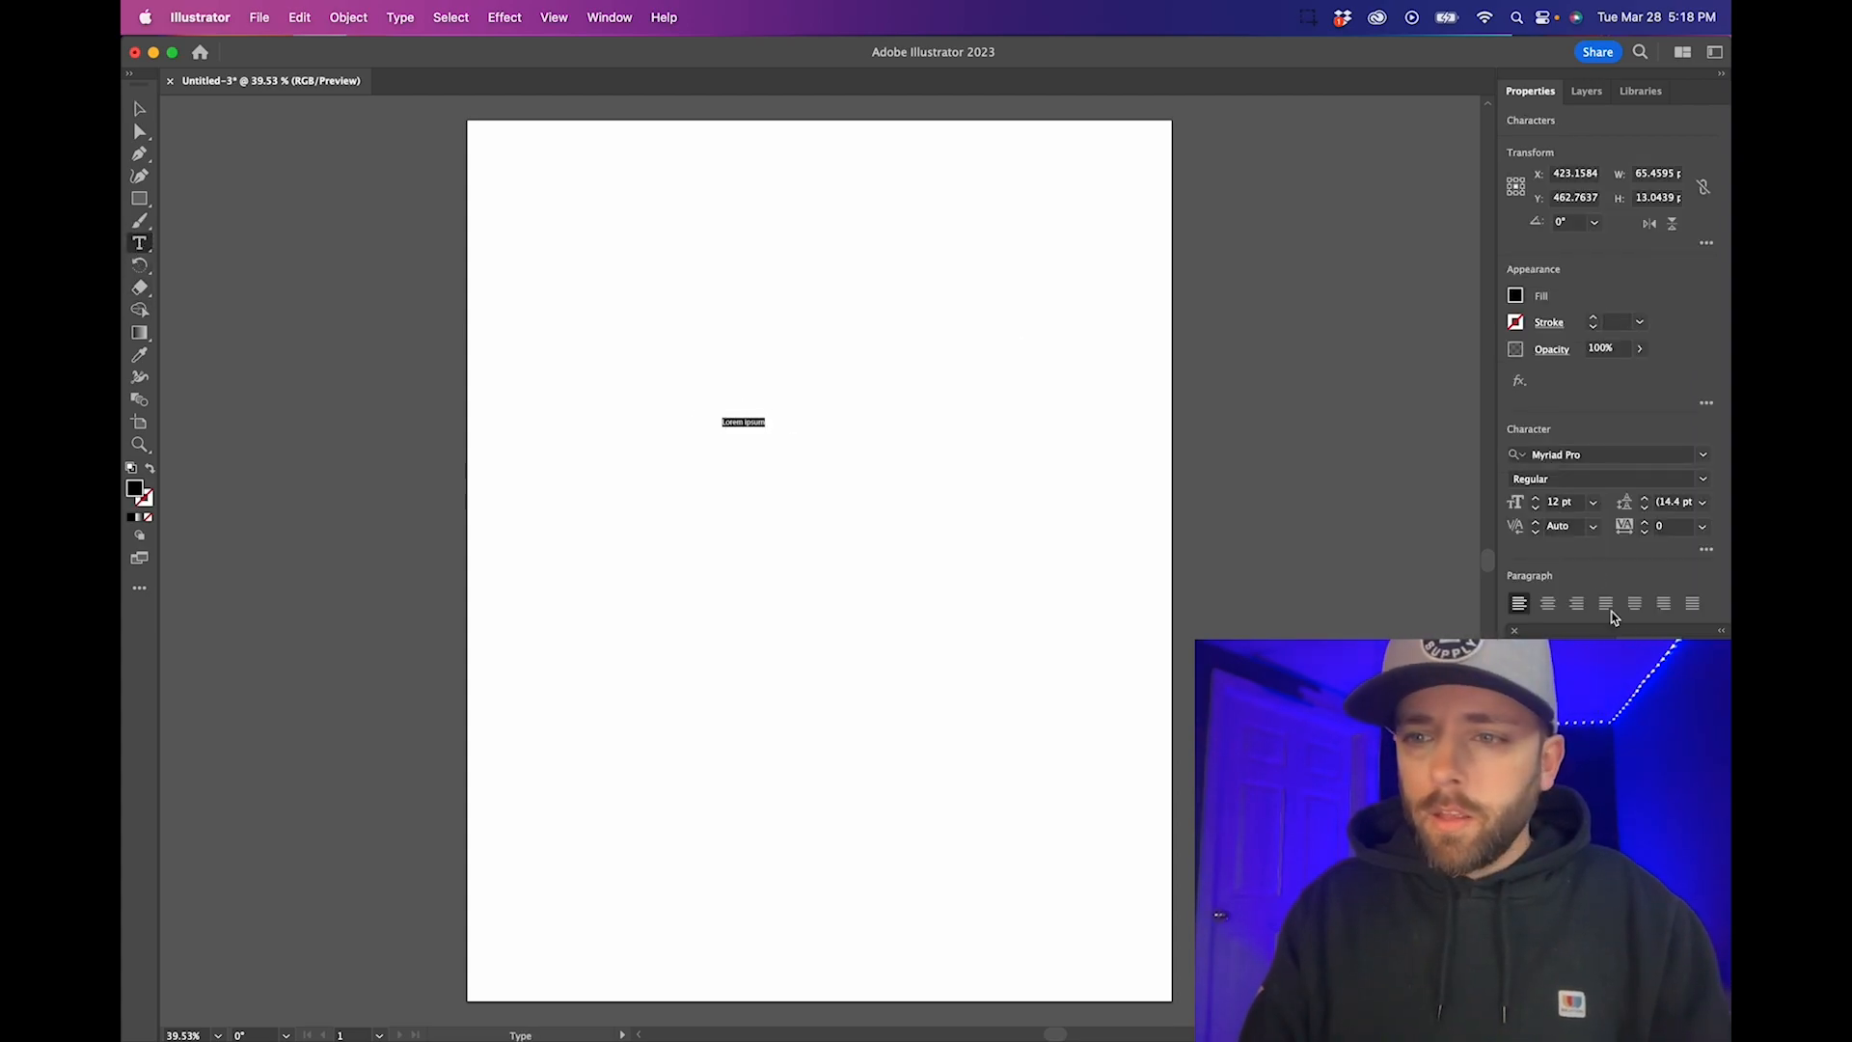
pyautogui.keyDown('shift'); pyautogui.click(1536, 498); pyautogui.keyUp('shift')
pyautogui.keyDown('shift'); pyautogui.click(1536, 498); pyautogui.keyUp('shift')
pyautogui.keyDown('shift'); pyautogui.click(1536, 498); pyautogui.keyUp('shift')
pyautogui.keyDown('shift'); pyautogui.click(1536, 498); pyautogui.keyUp('shift')
pyautogui.keyDown('shift'); pyautogui.click(1536, 499); pyautogui.keyUp('shift')
pyautogui.keyDown('shift'); pyautogui.click(1536, 499); pyautogui.keyUp('shift')
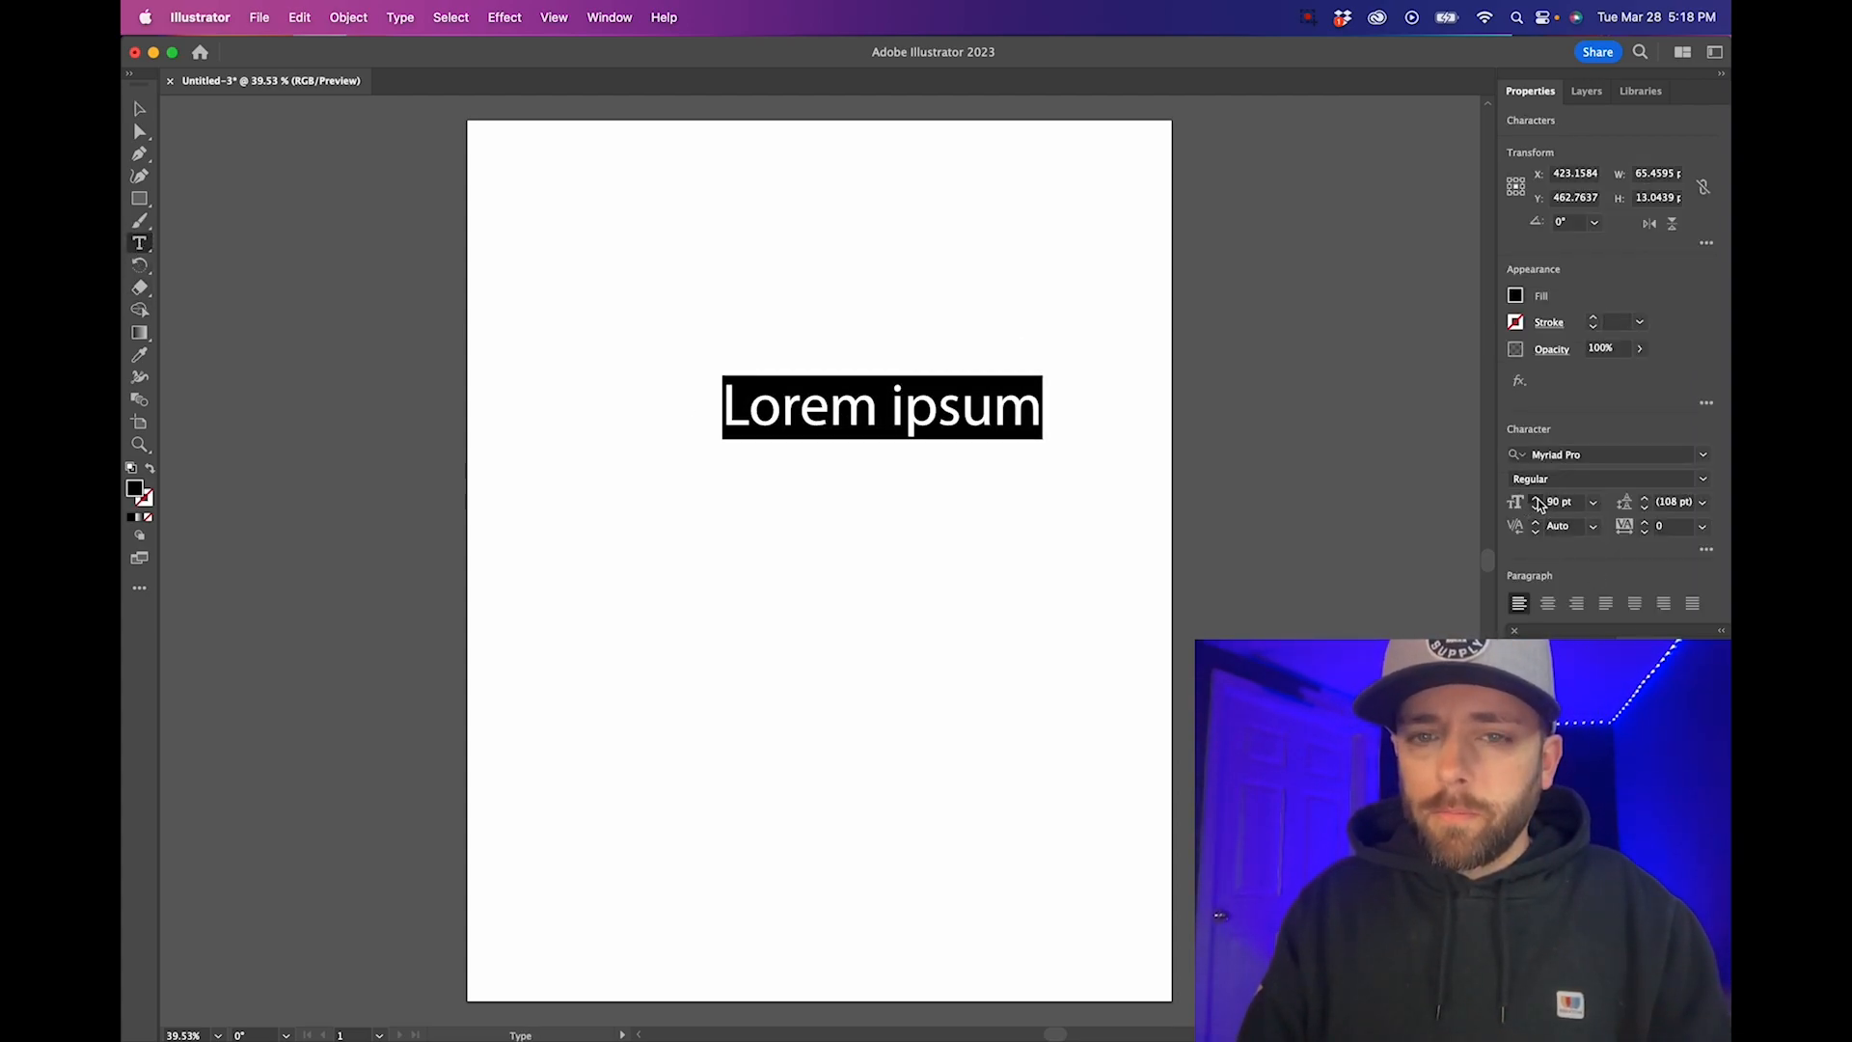
pyautogui.keyDown('shift'); pyautogui.click(1536, 499); pyautogui.keyUp('shift')
pyautogui.keyDown('shift'); pyautogui.click(1535, 499); pyautogui.keyUp('shift')
pyautogui.keyDown('shift'); pyautogui.click(1535, 499); pyautogui.keyUp('shift')
# Replace the placeholder text with LOVE, broken into two lines reading LO and VE
pyautogui.tripleClick(992, 392)
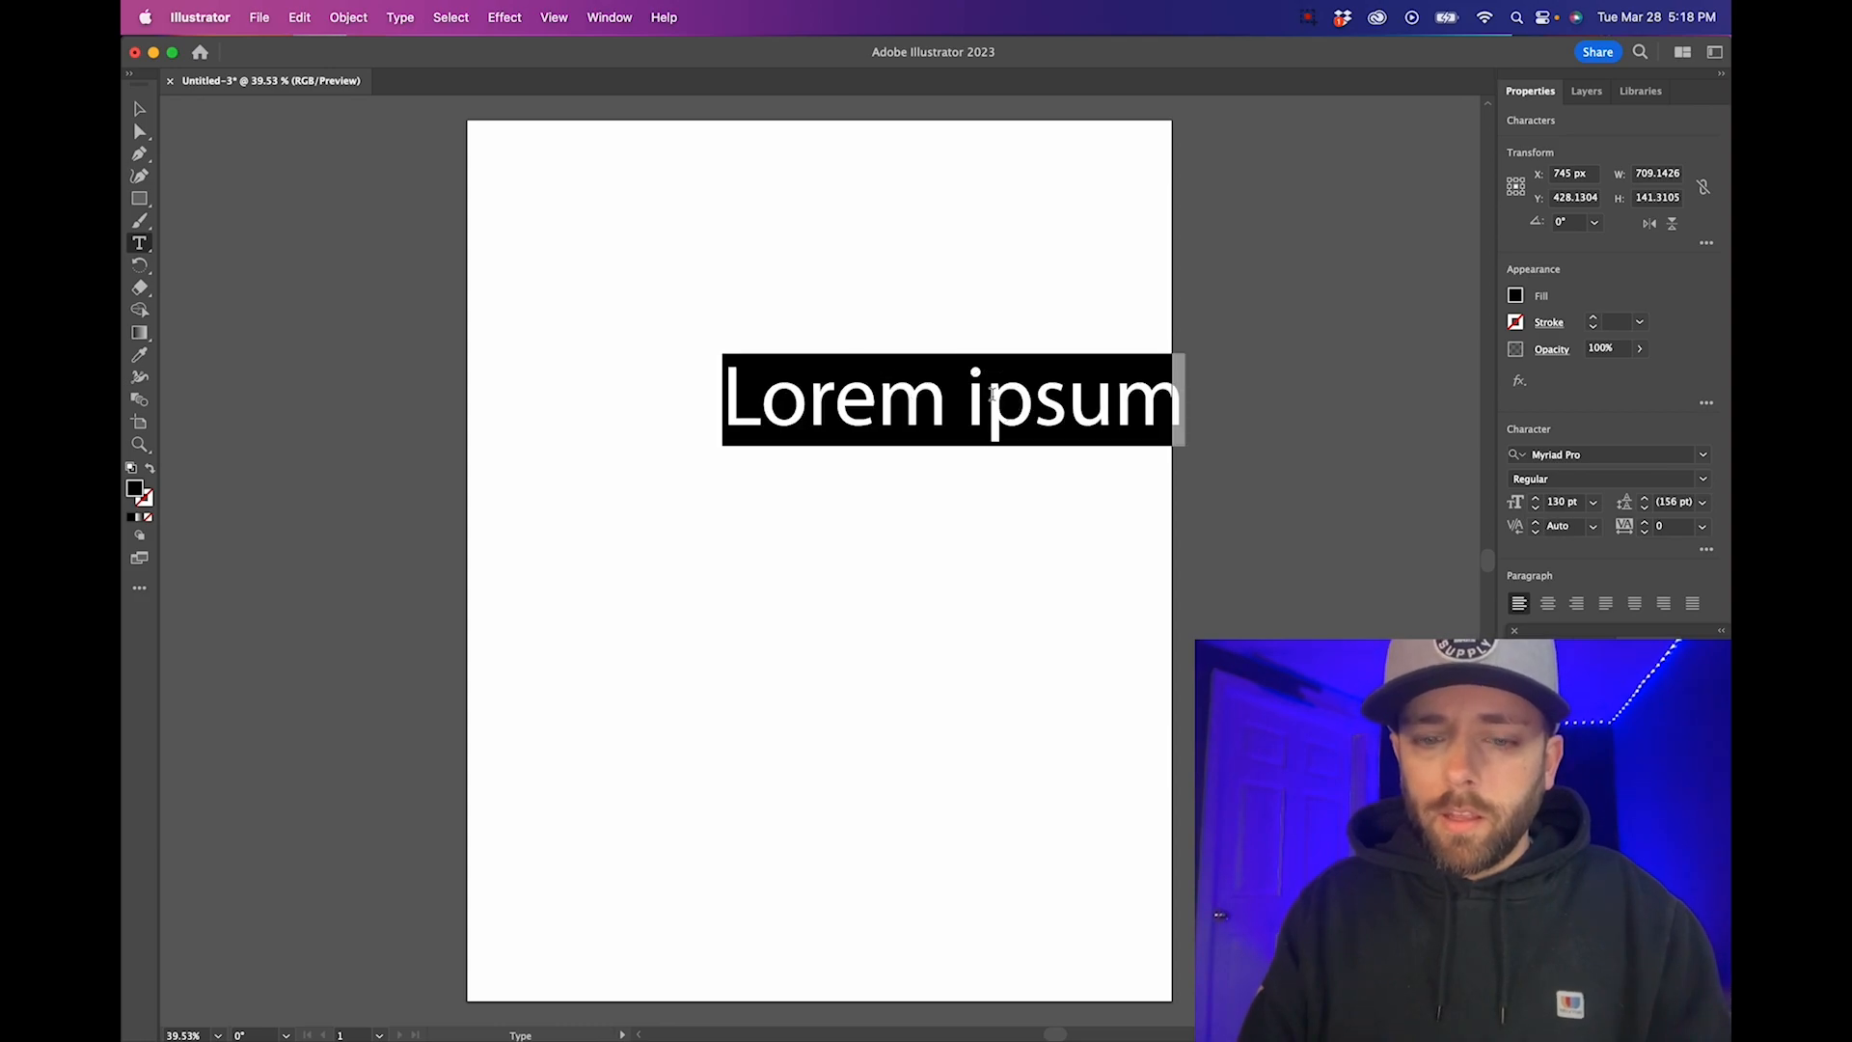
pyautogui.write('LOVE')
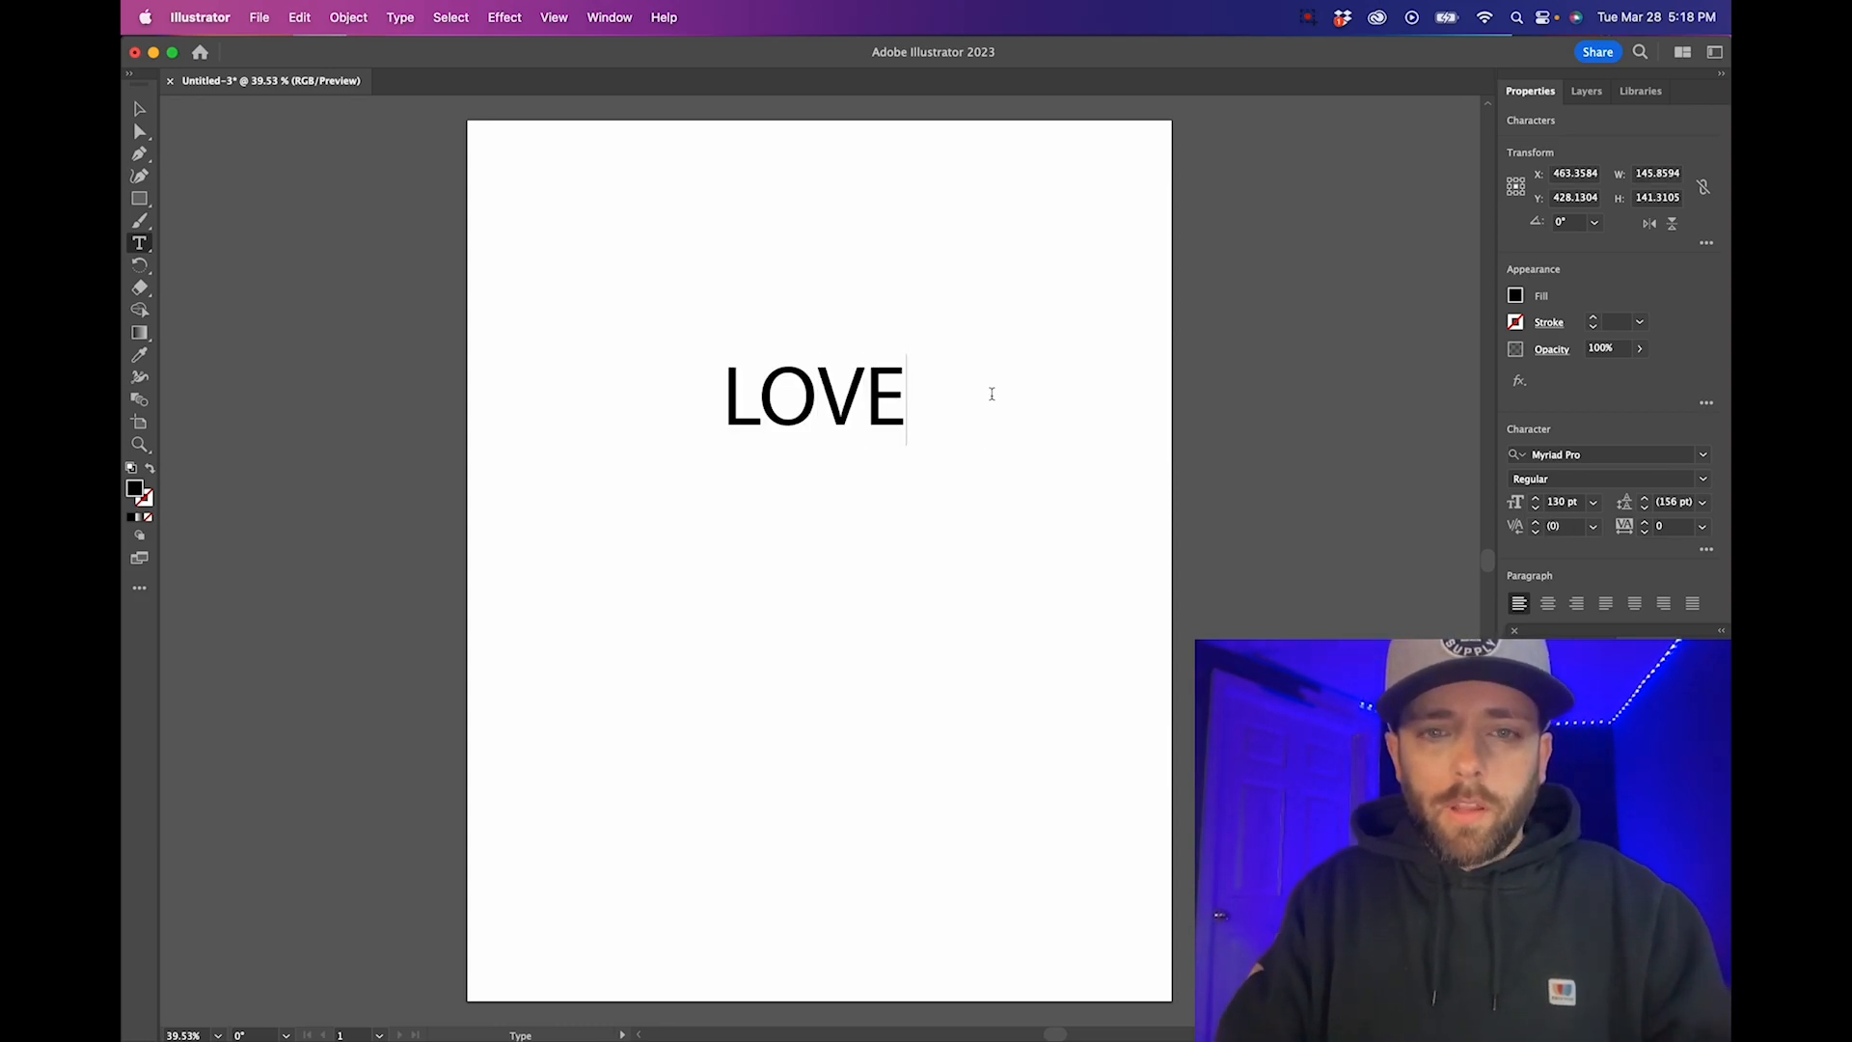
pyautogui.click(823, 378)
pyautogui.press('Return')
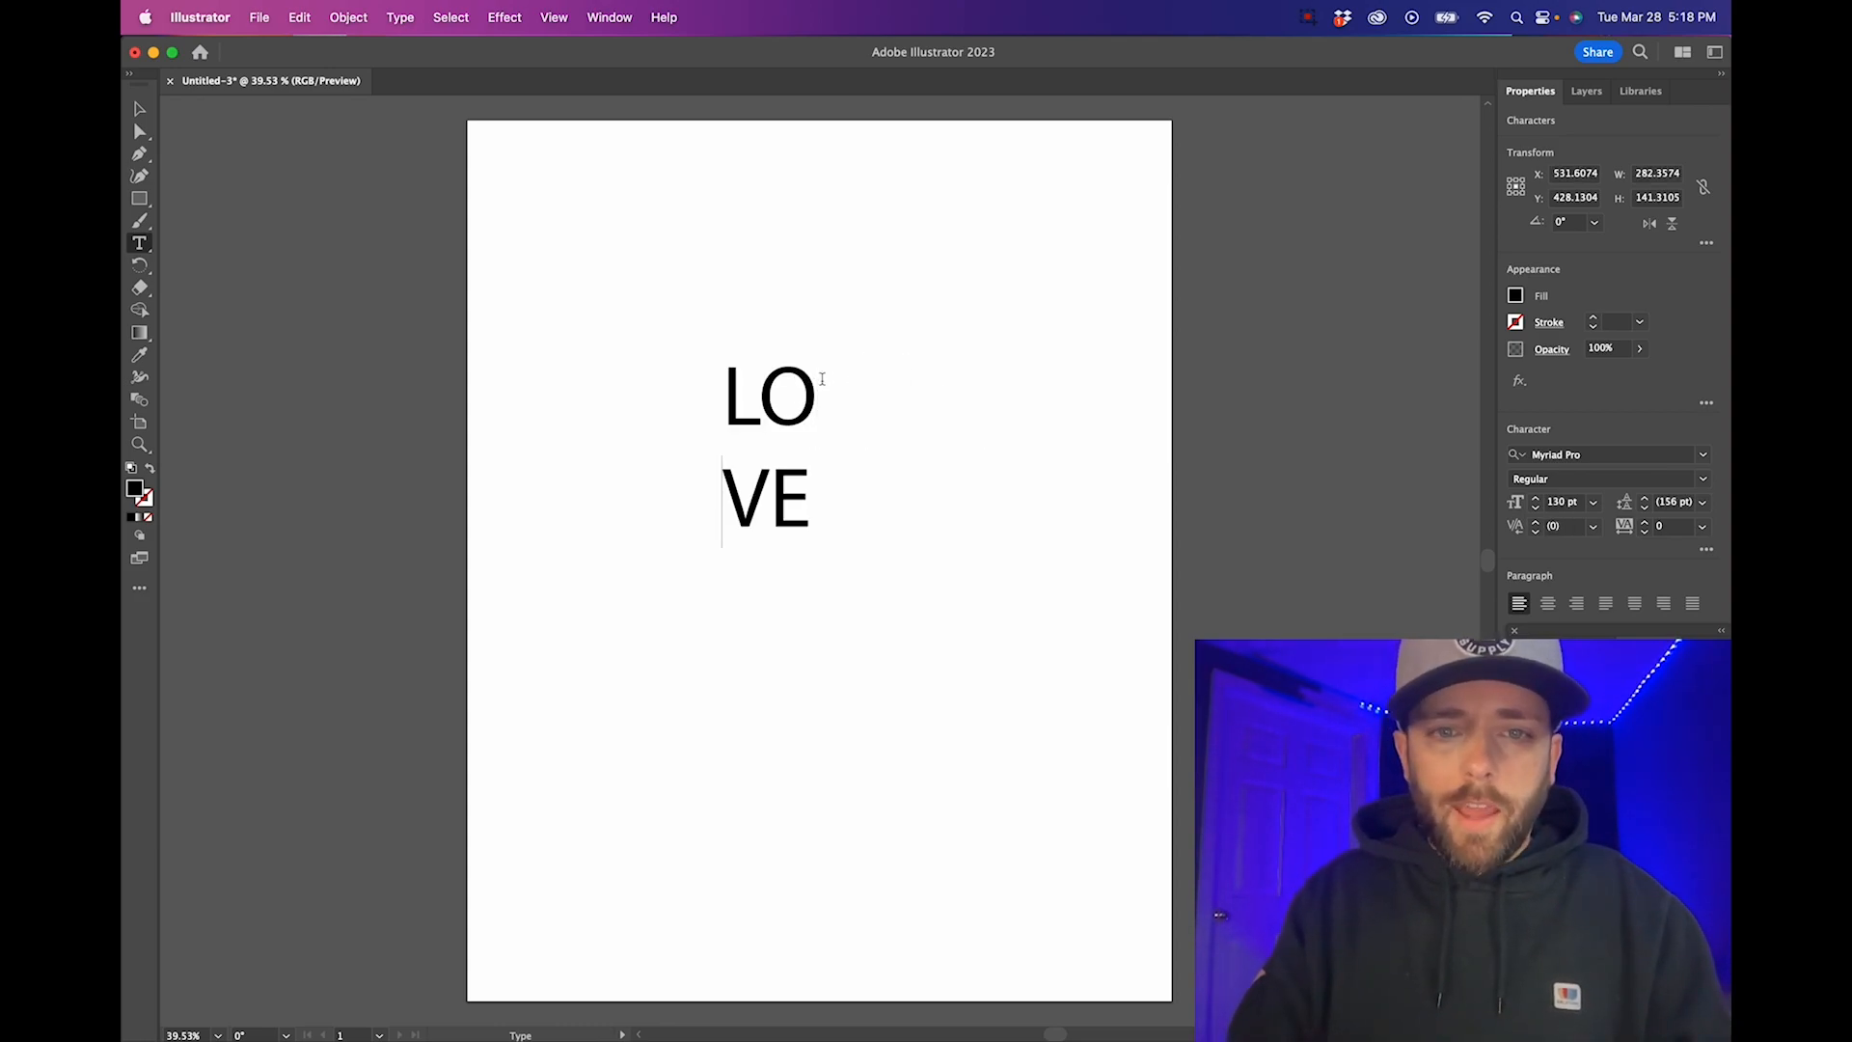
# Centre-align the two-line LOVE text and set its font to Manicotti Regular
pyautogui.moveTo(731, 374); pyautogui.dragTo(893, 529)
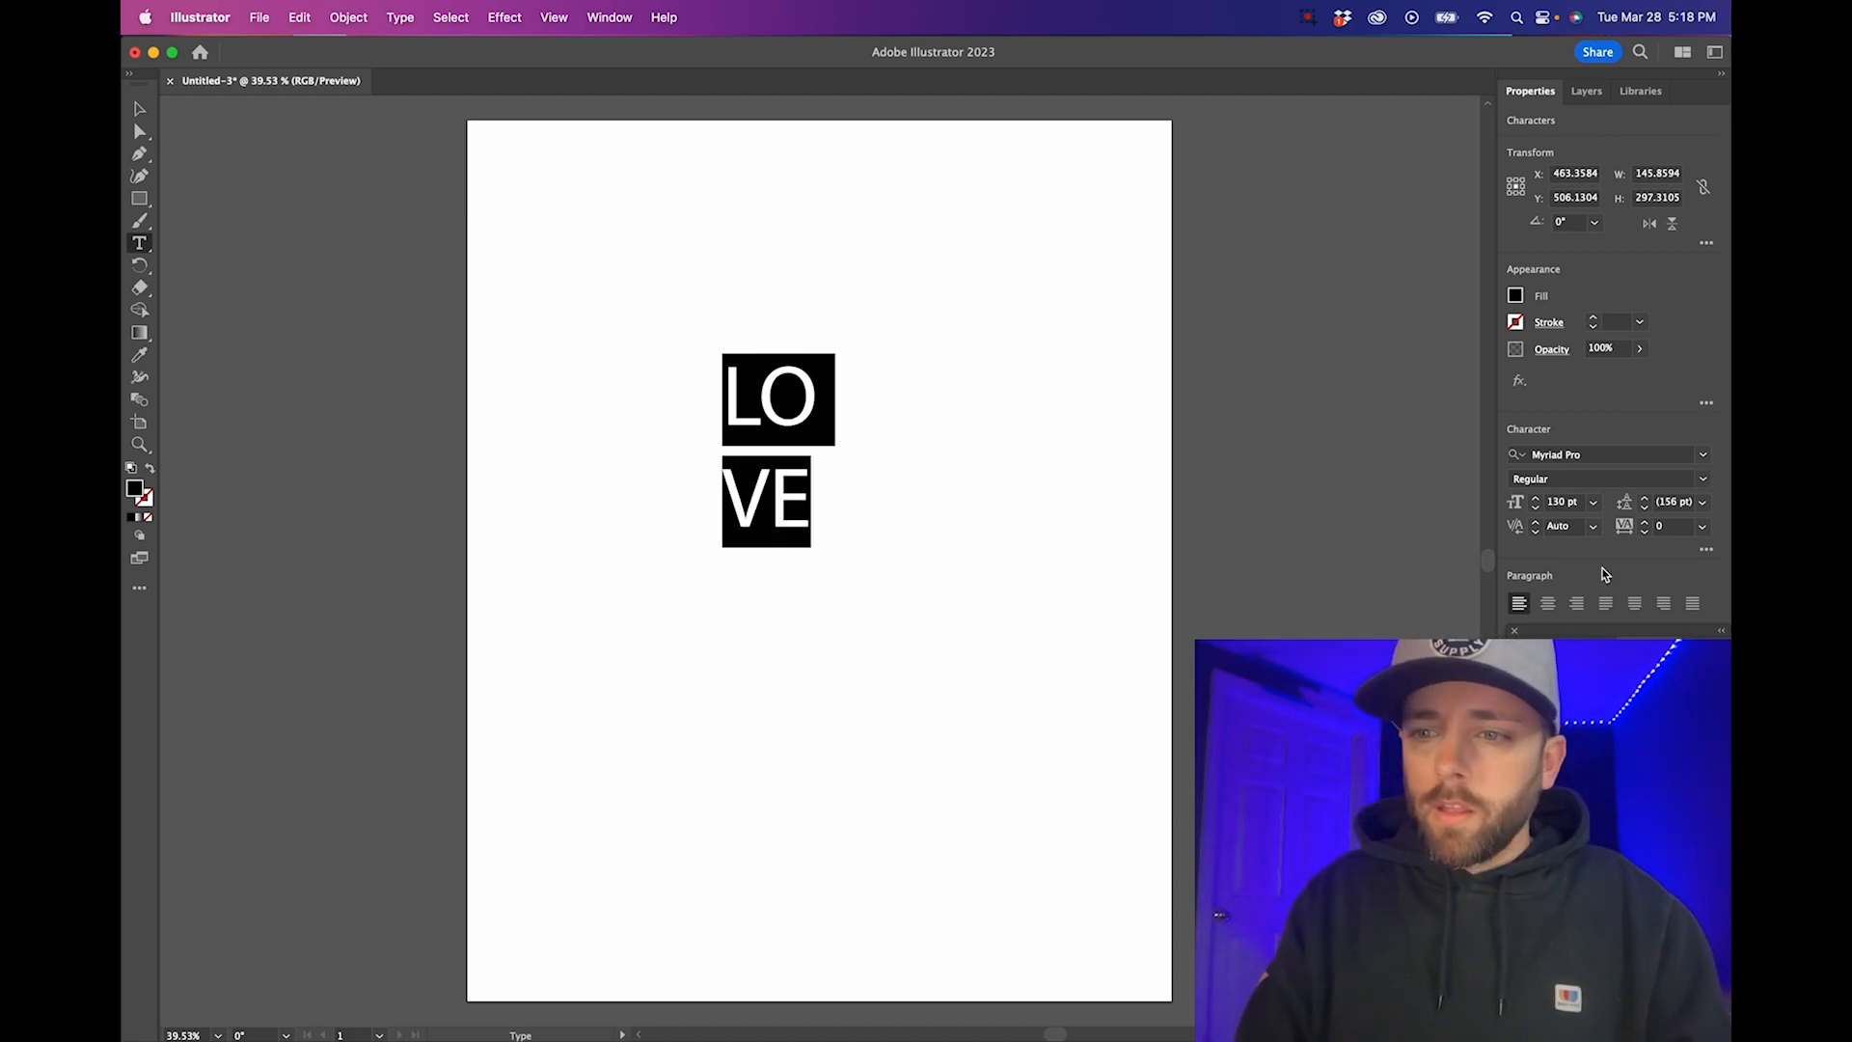
pyautogui.click(1547, 603)
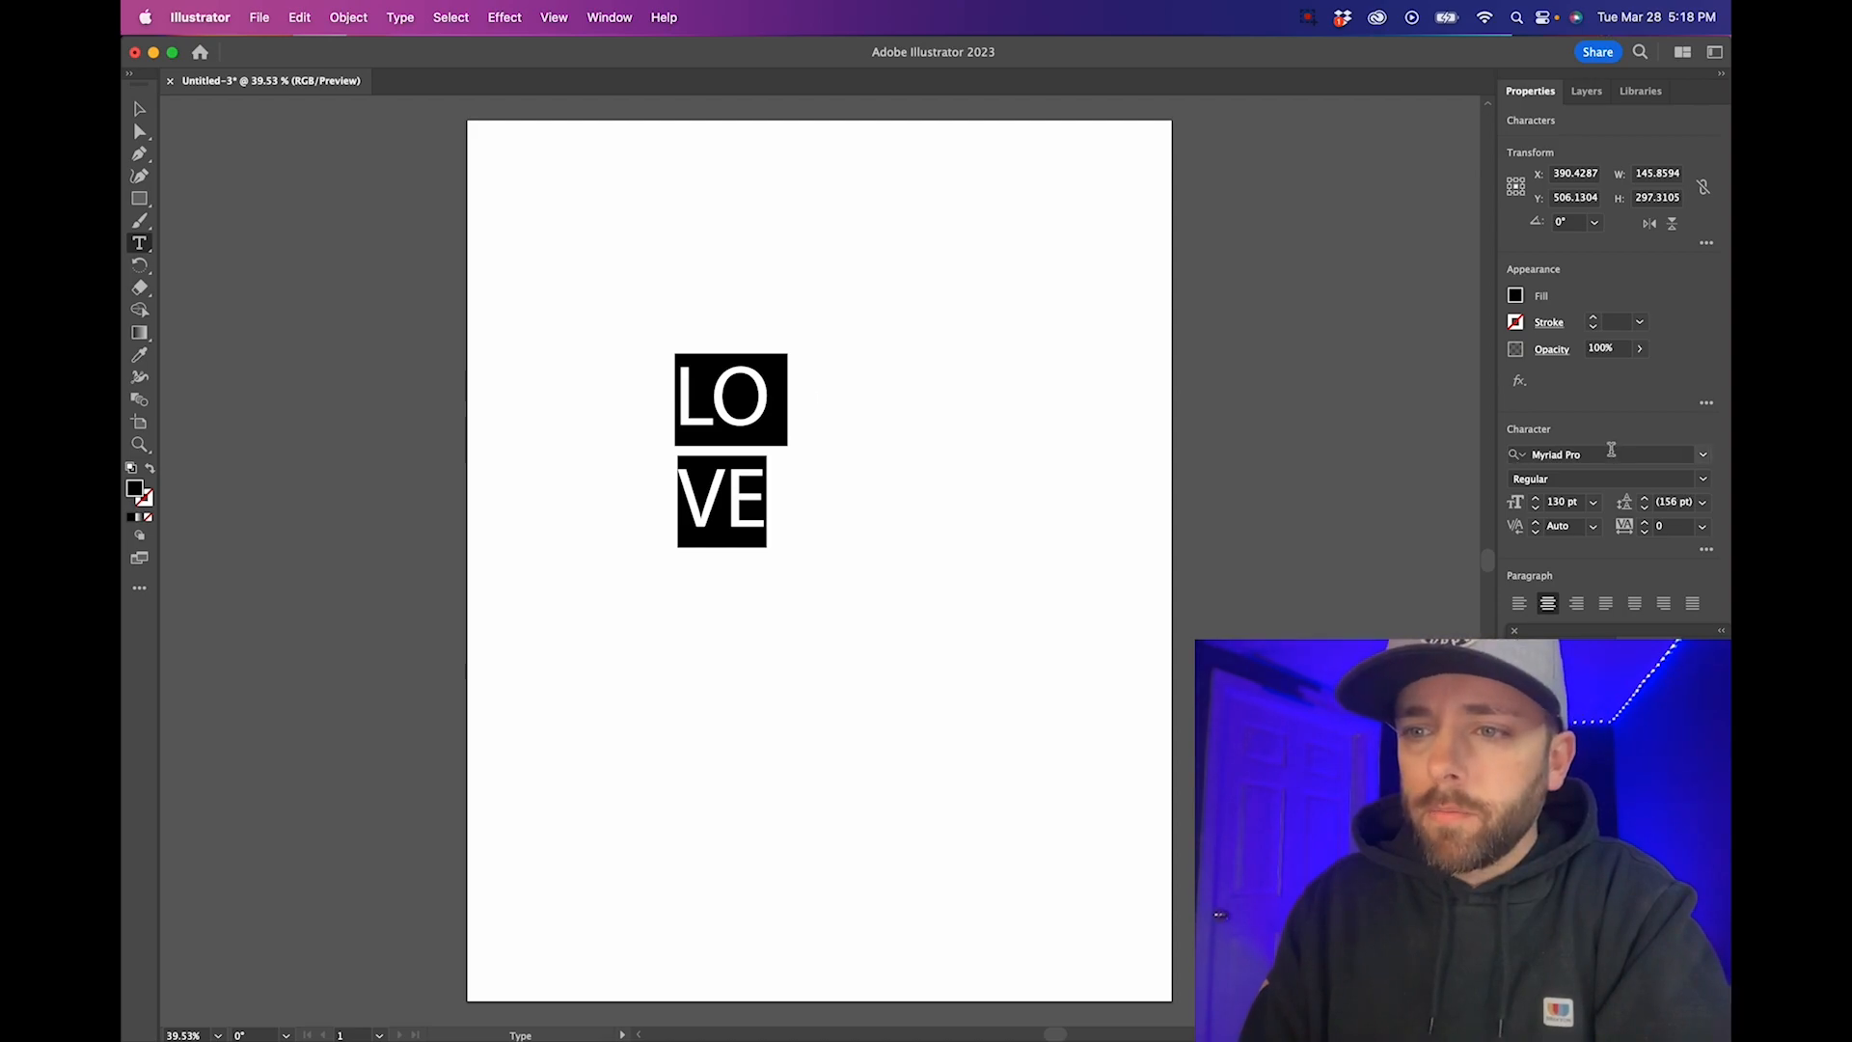
pyautogui.click(1630, 454)
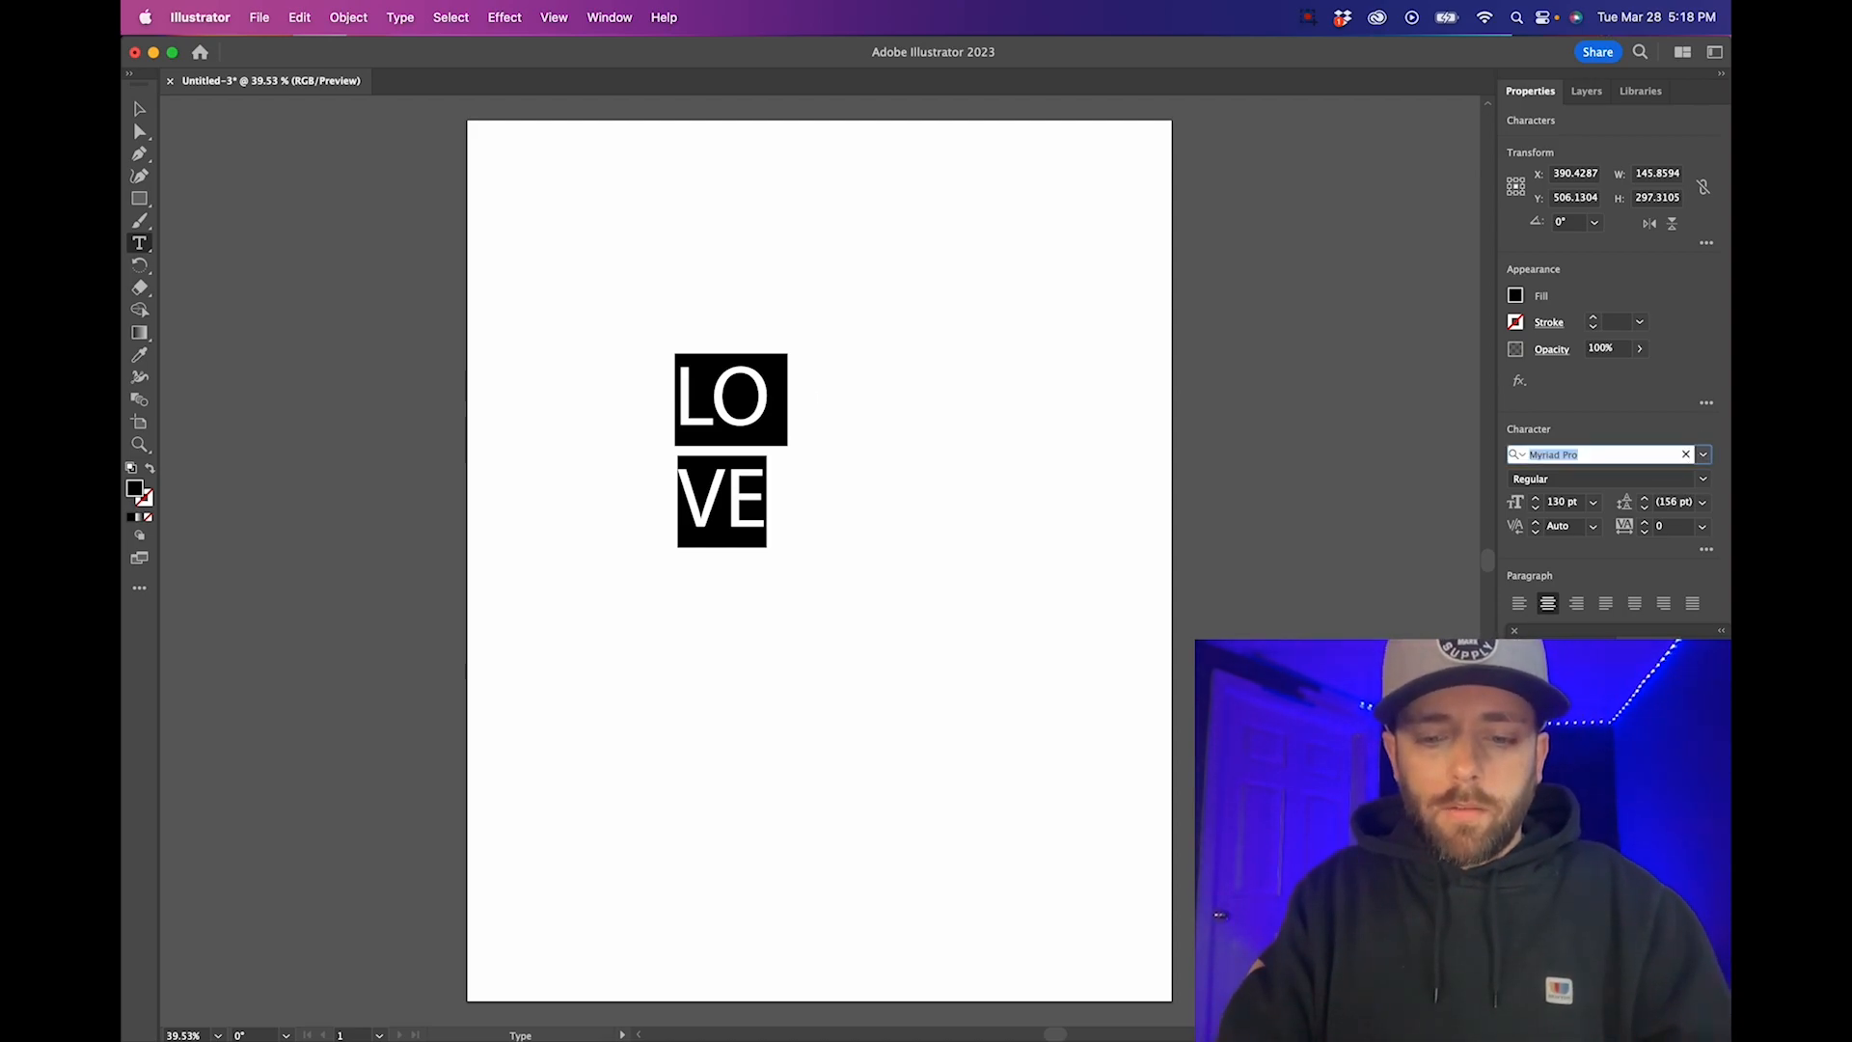
pyautogui.write('man')
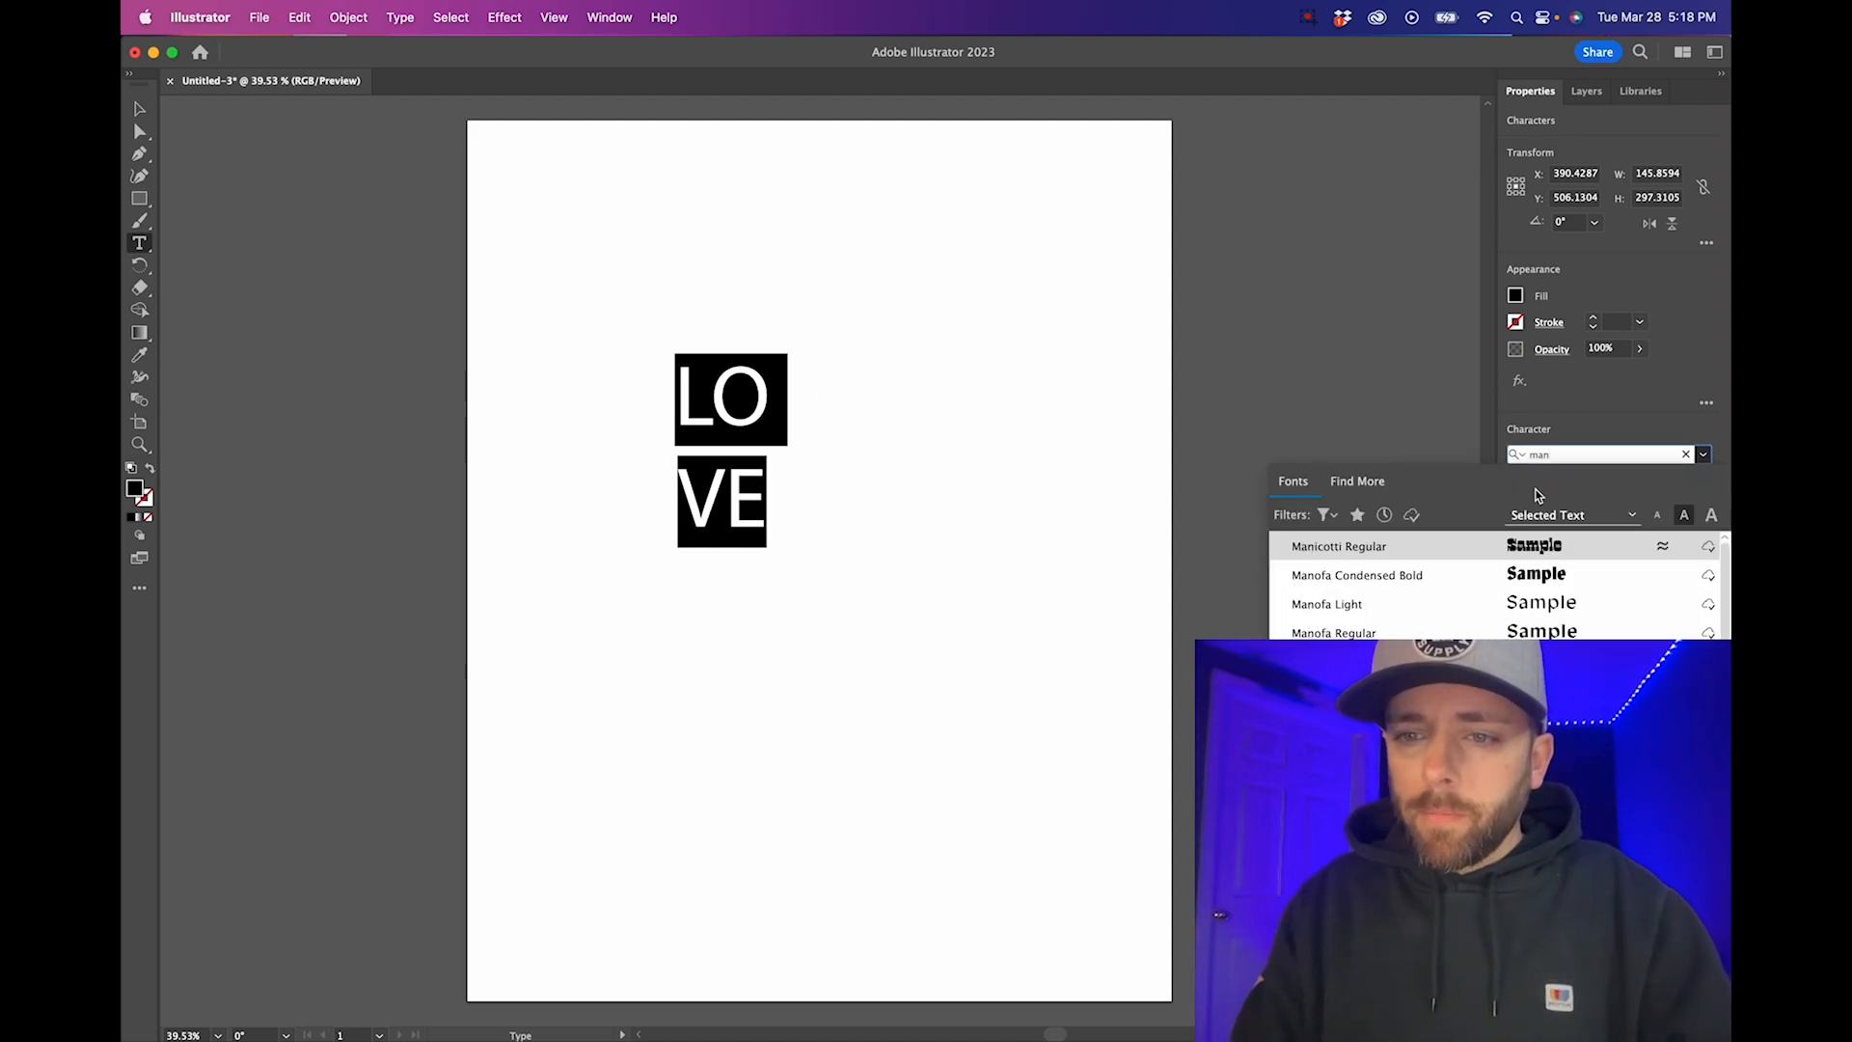
pyautogui.press('Return')
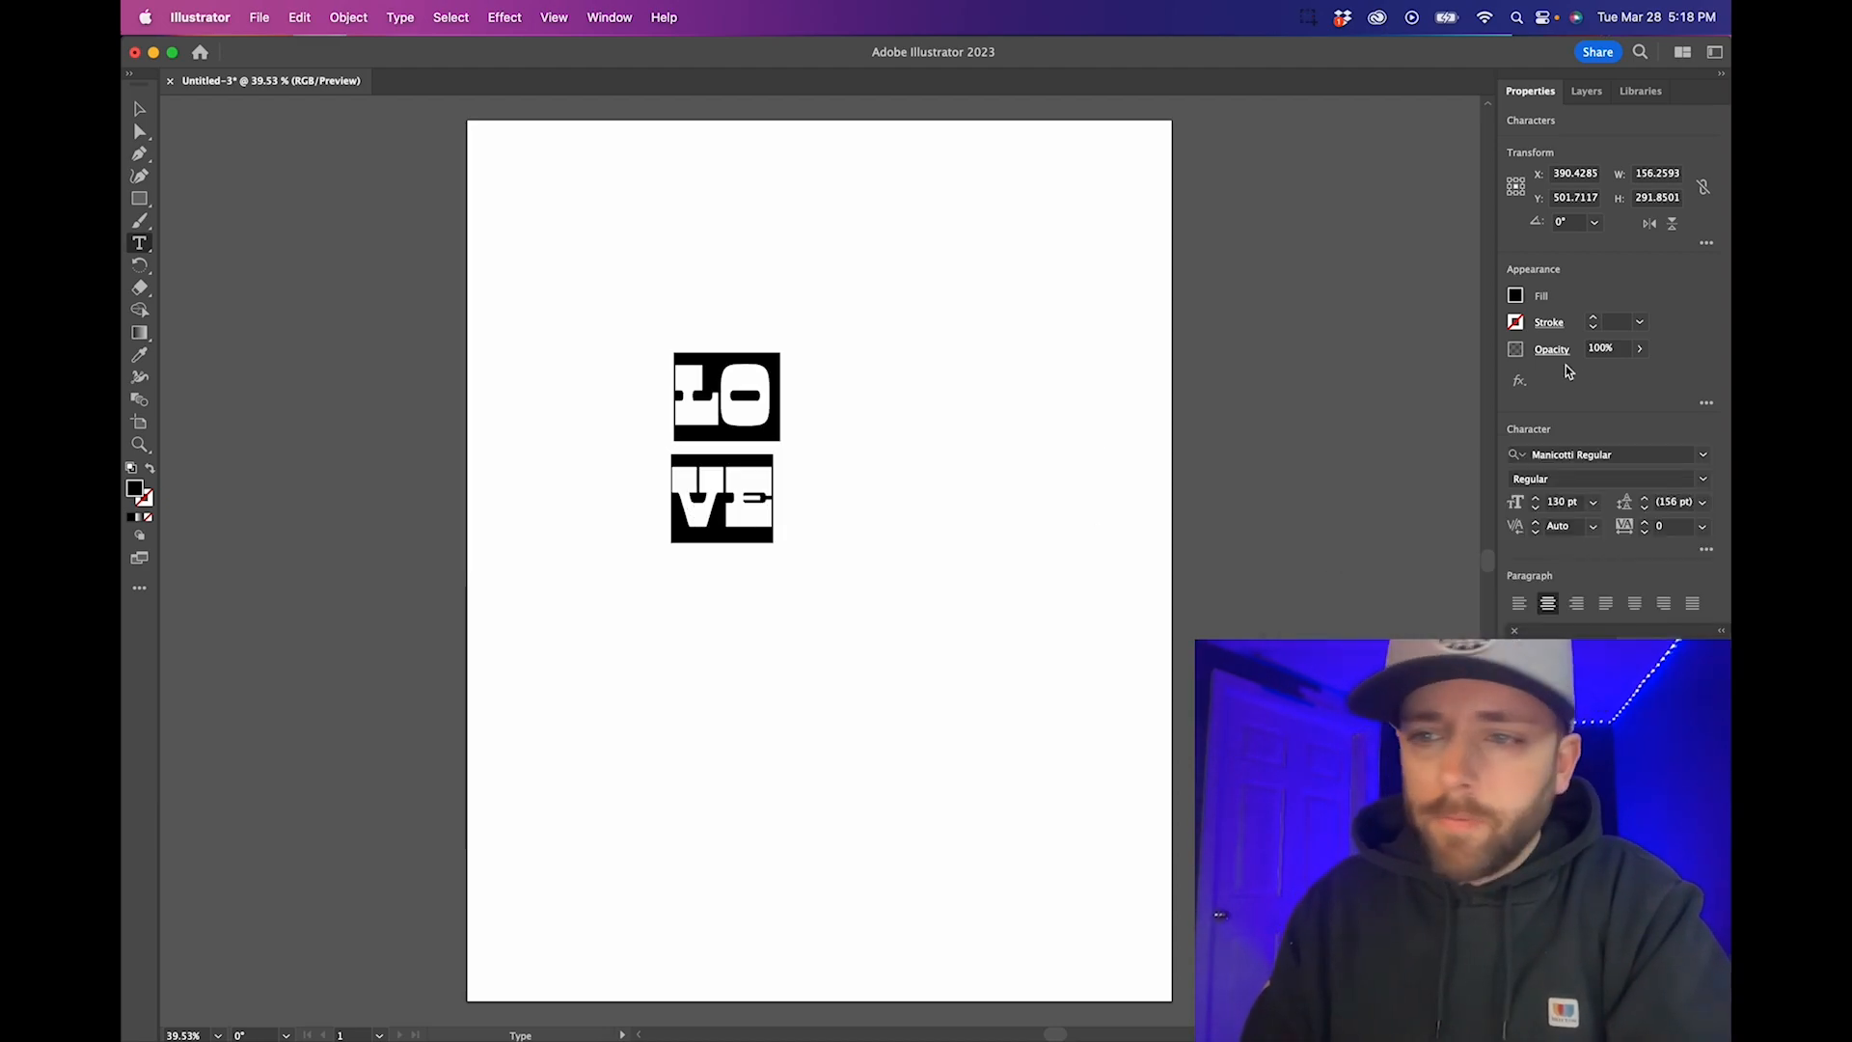
# Increase the font size of the LOVE text to 310 pt
pyautogui.click(1536, 498)
pyautogui.click(1536, 499)
pyautogui.click(1535, 498)
pyautogui.click(1535, 499)
pyautogui.click(1535, 498)
pyautogui.click(1535, 499)
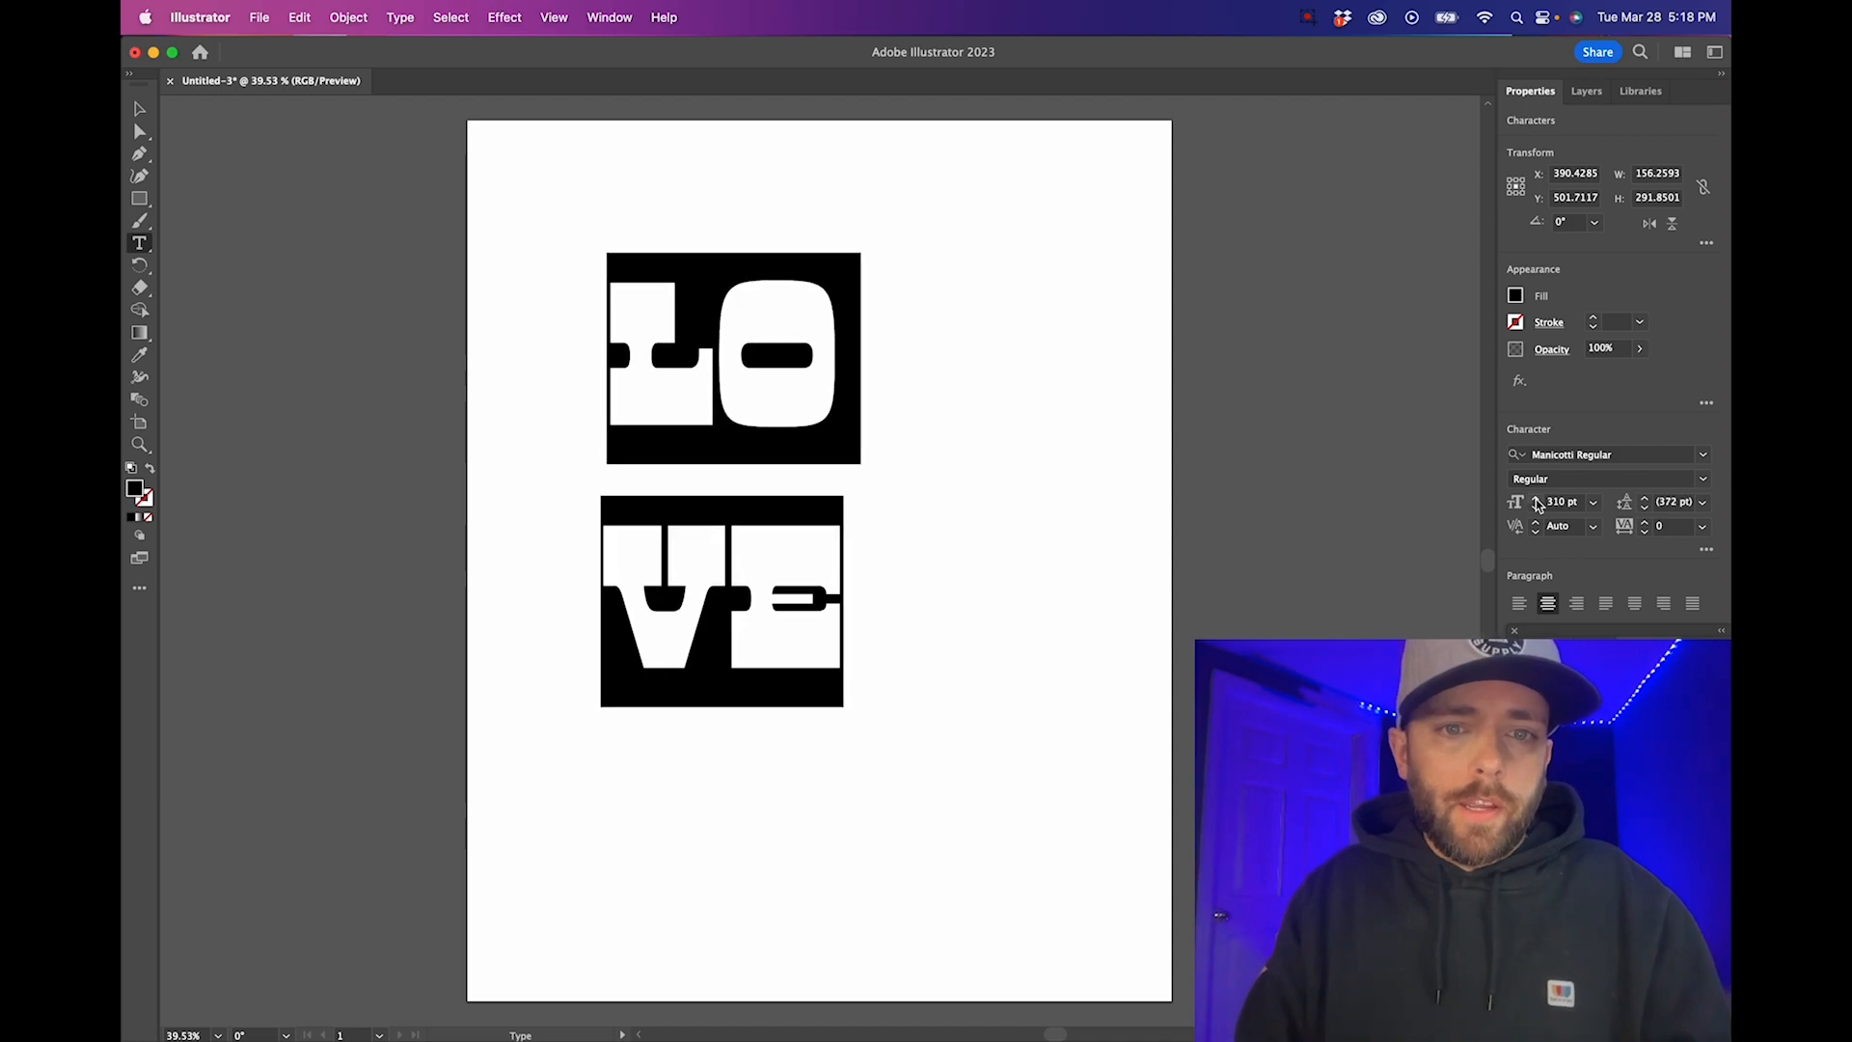
# Tighten the leading of the whole LOVE text to 230 pt so the two lines stack closely
pyautogui.click(714, 413)
pyautogui.press('super+a')
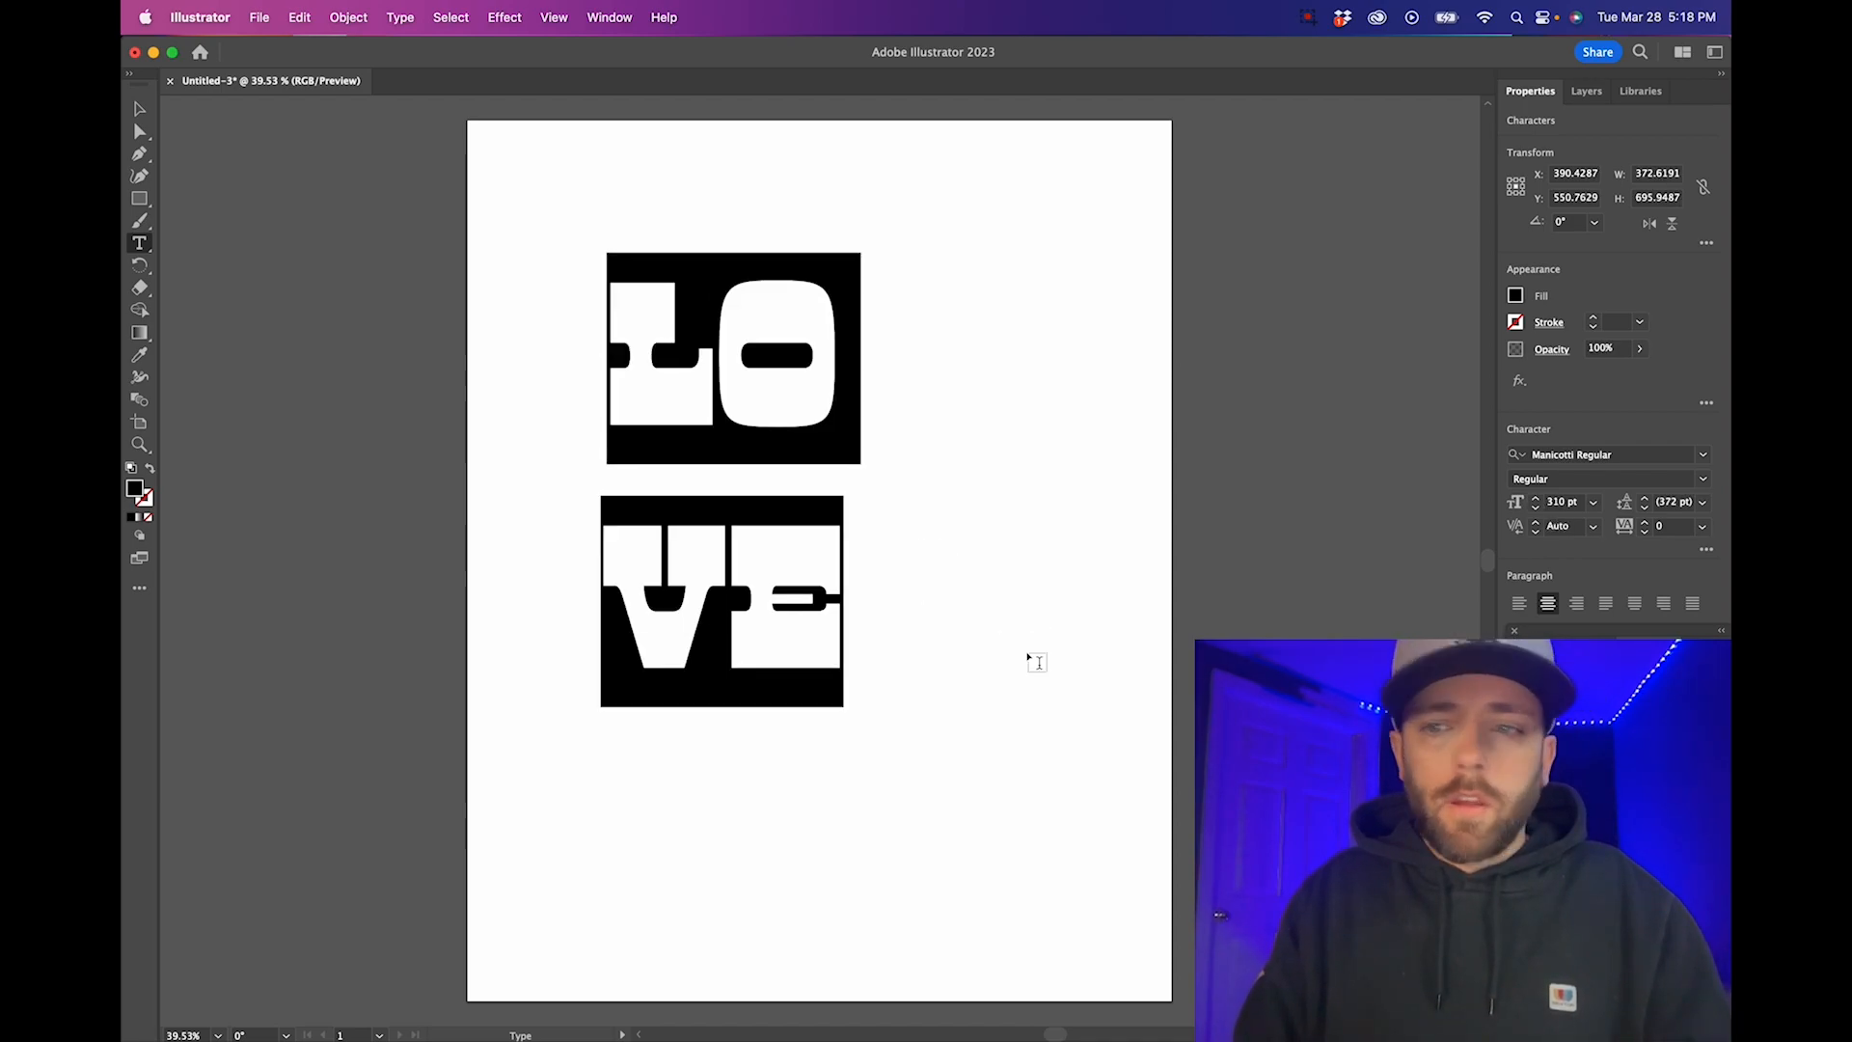
pyautogui.click(1645, 508)
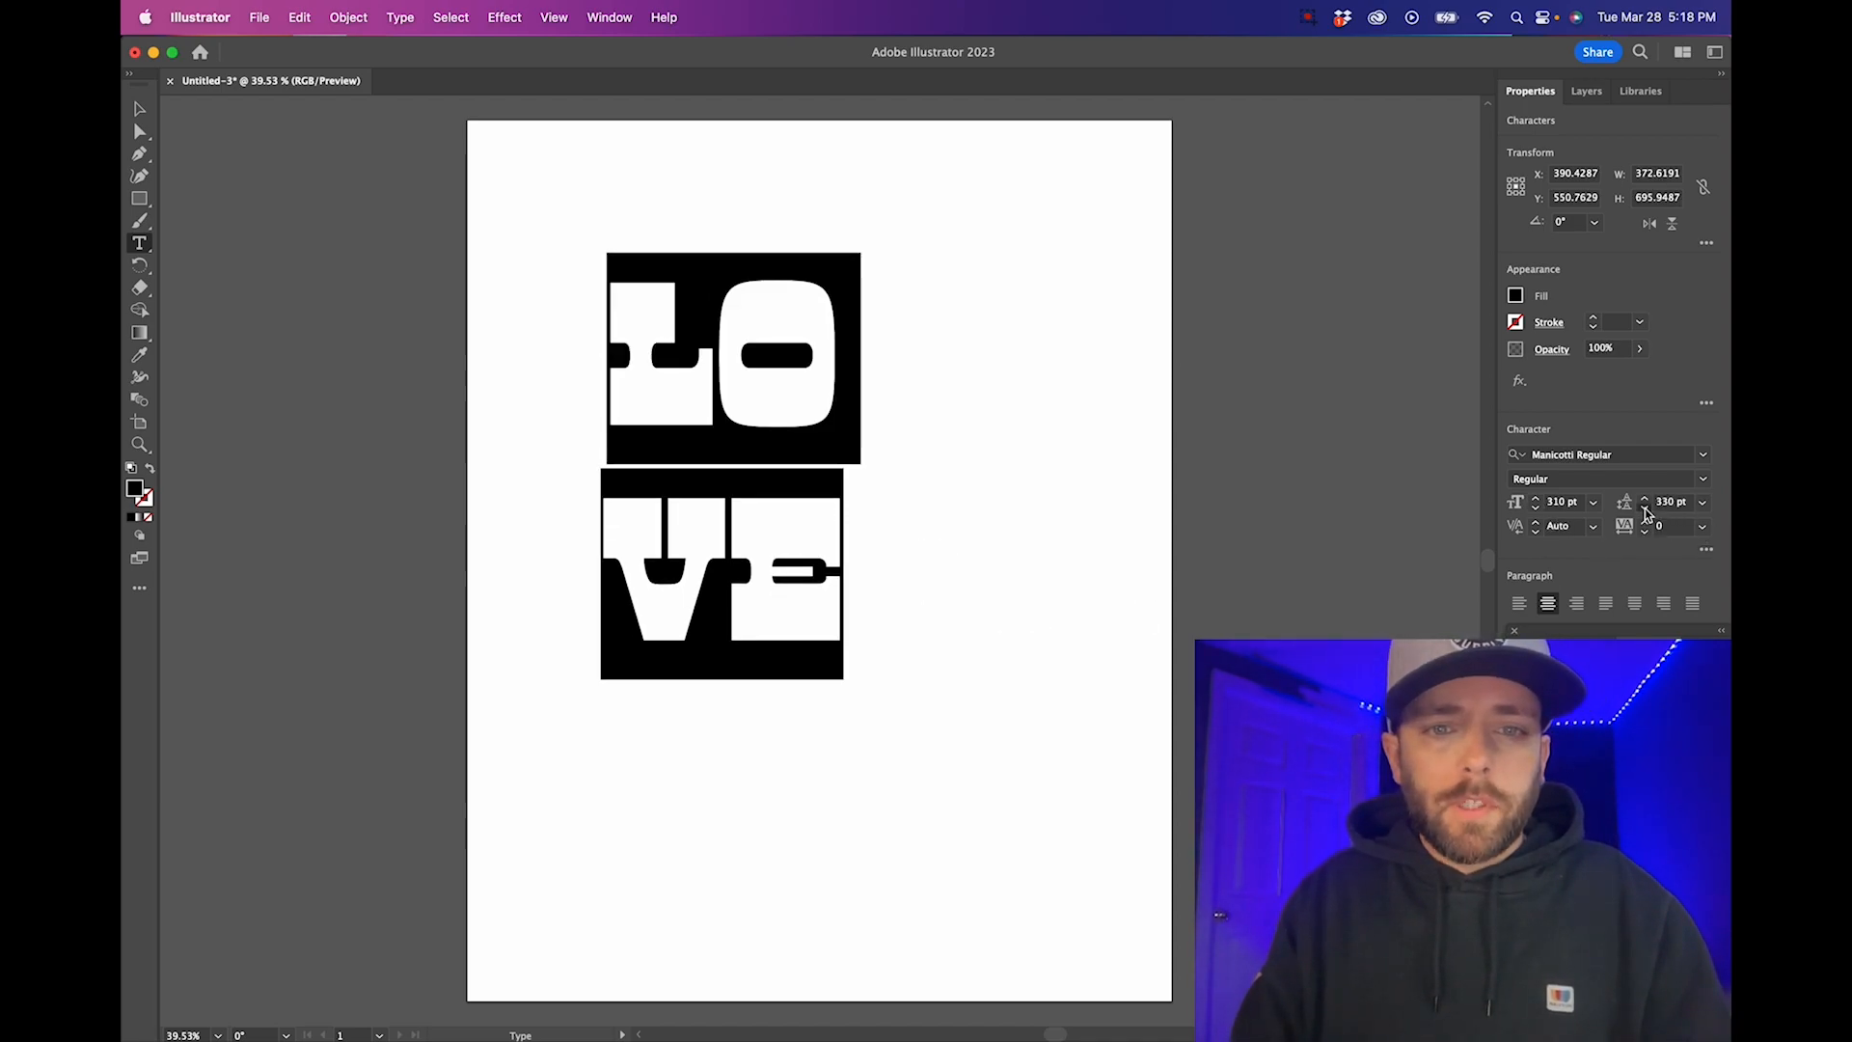
pyautogui.click(1645, 510)
pyautogui.click(1646, 510)
pyautogui.click(1645, 510)
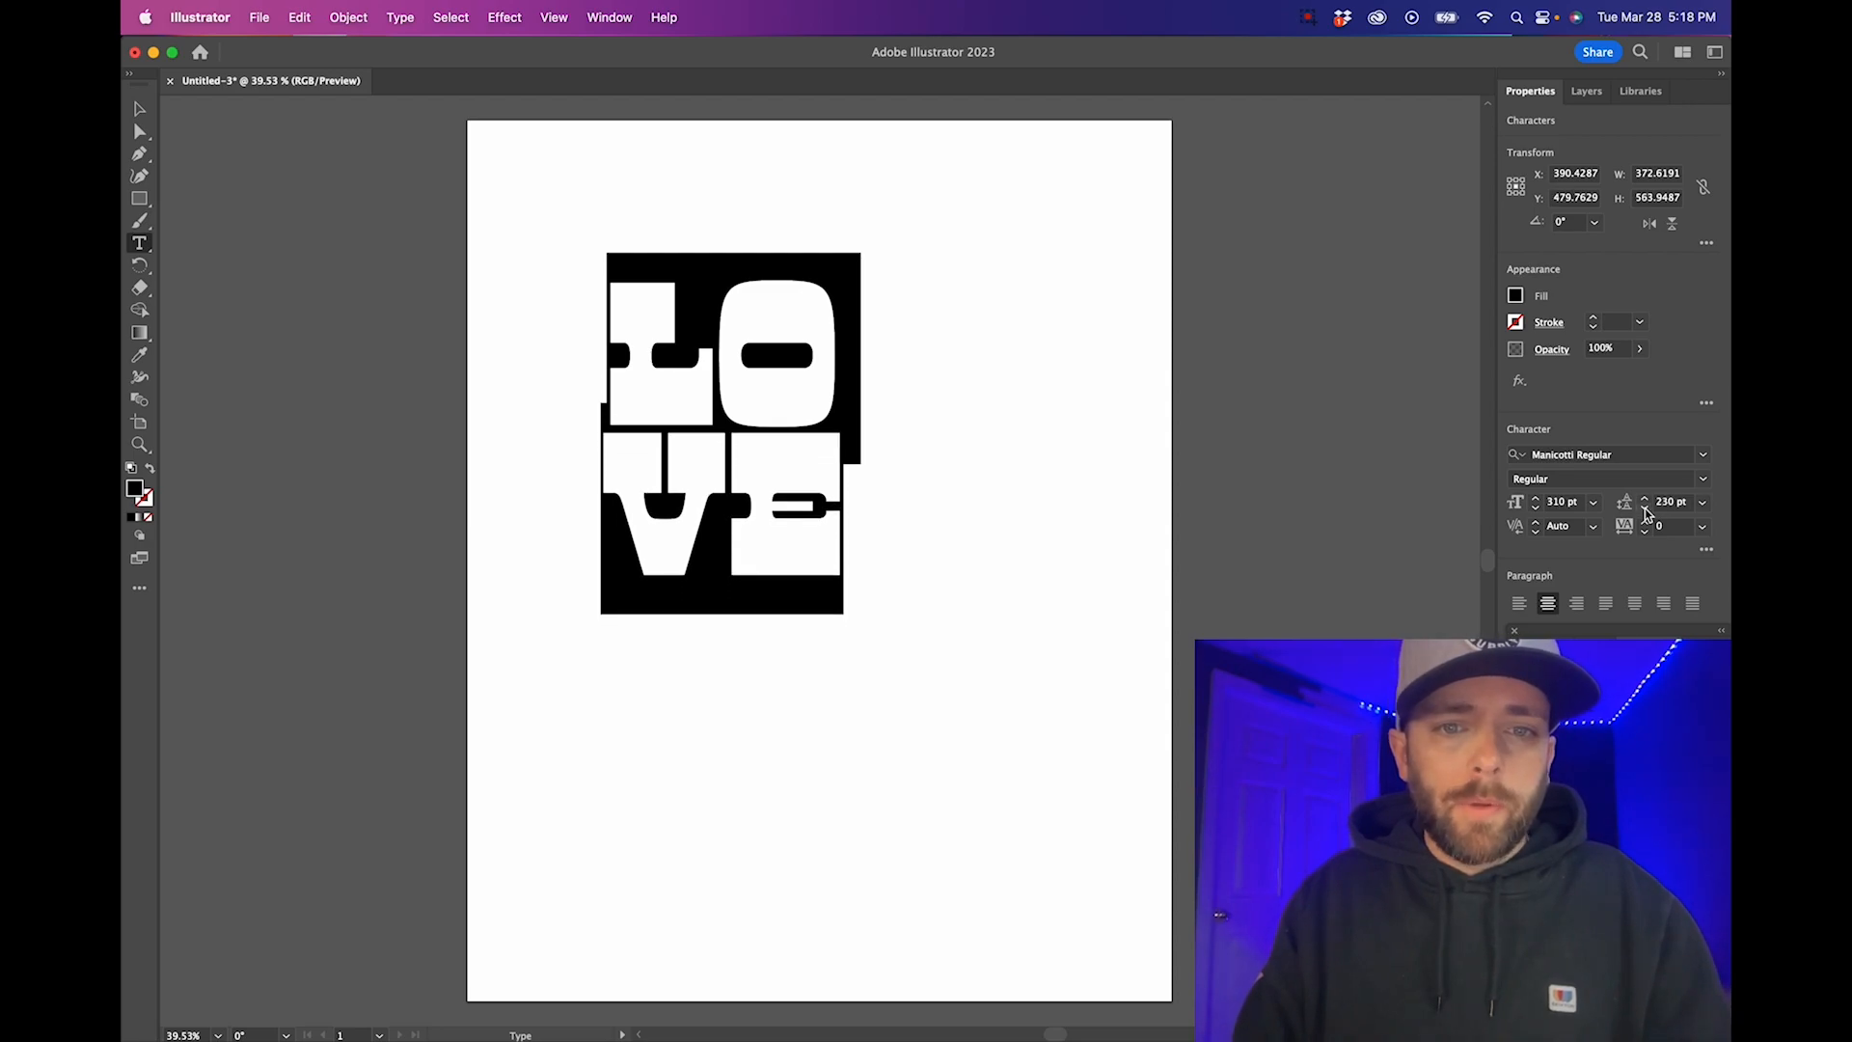
# Scale the LOVE text block up to about 617 × 917 px and position it around the middle of the artboard
pyautogui.click(139, 108)
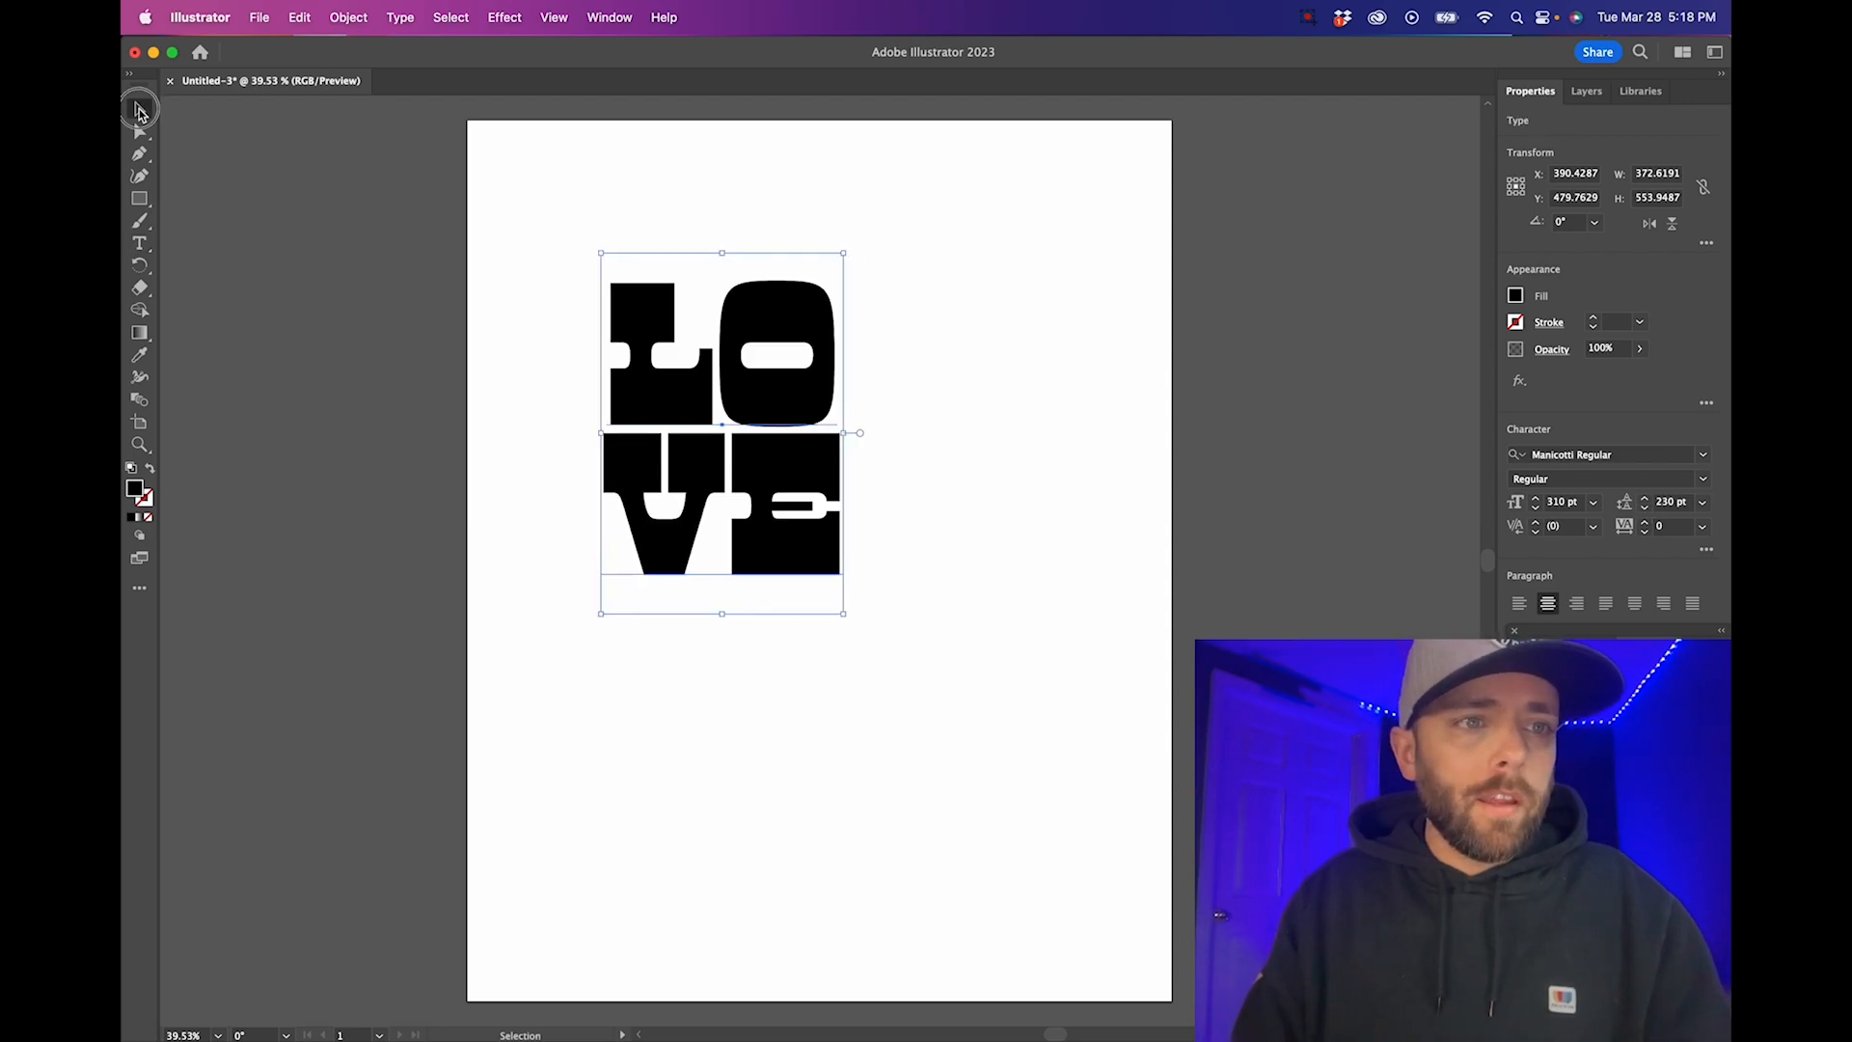
pyautogui.moveTo(844, 614); pyautogui.dragTo(1169, 853)
pyautogui.moveTo(879, 643); pyautogui.dragTo(899, 634)
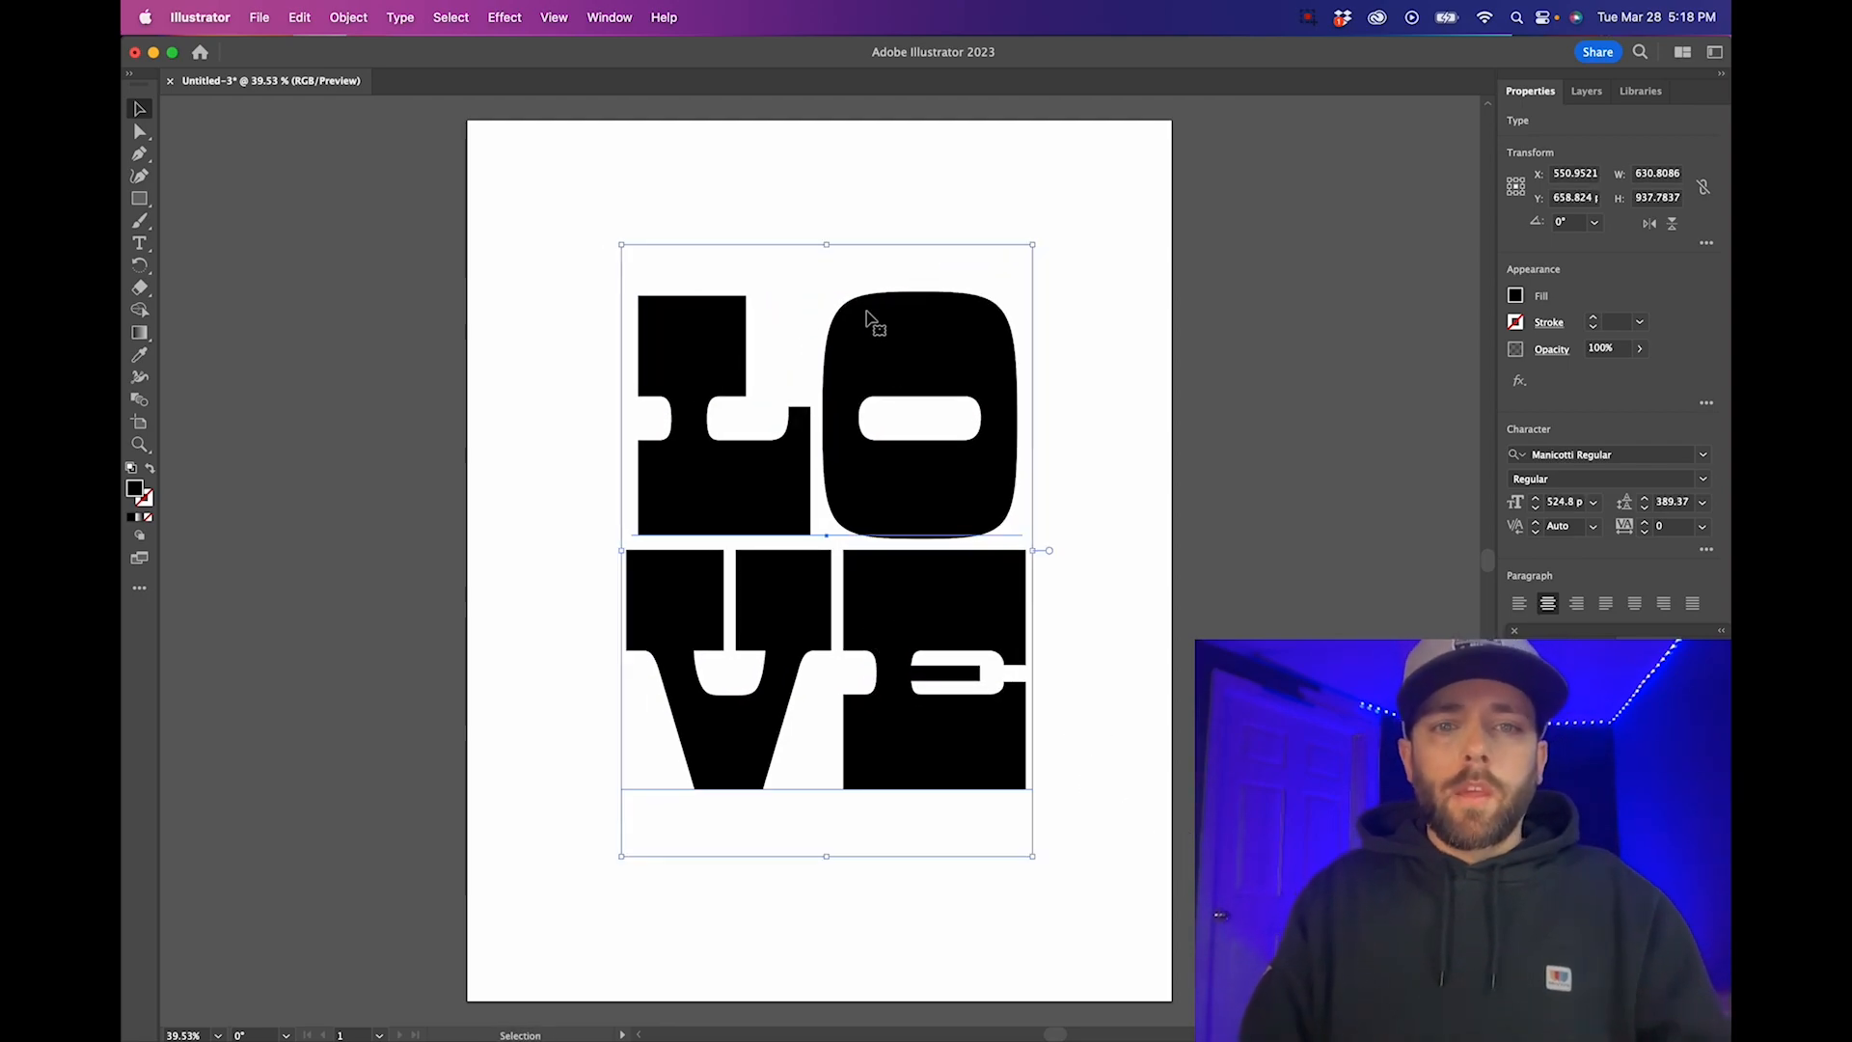
pyautogui.moveTo(828, 245); pyautogui.dragTo(829, 258)
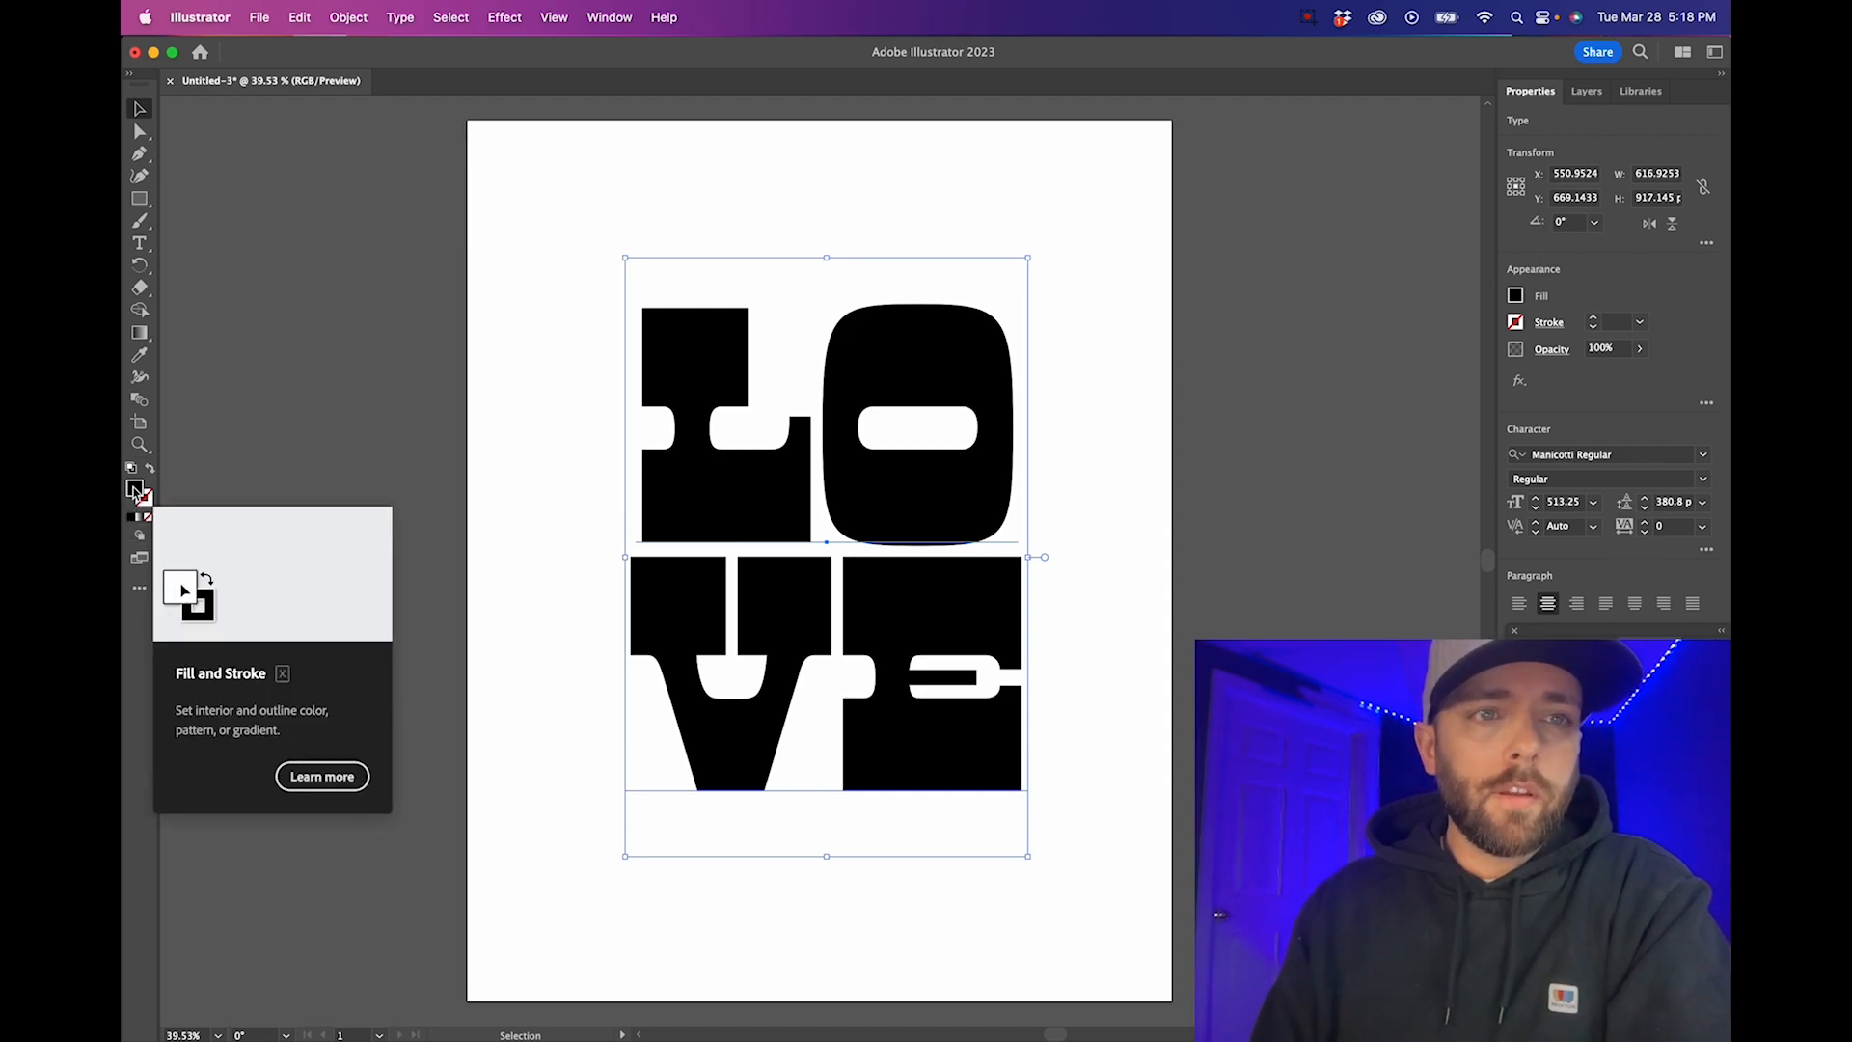
# Expand the LOVE text into editable vector outlines
pyautogui.click(354, 18)
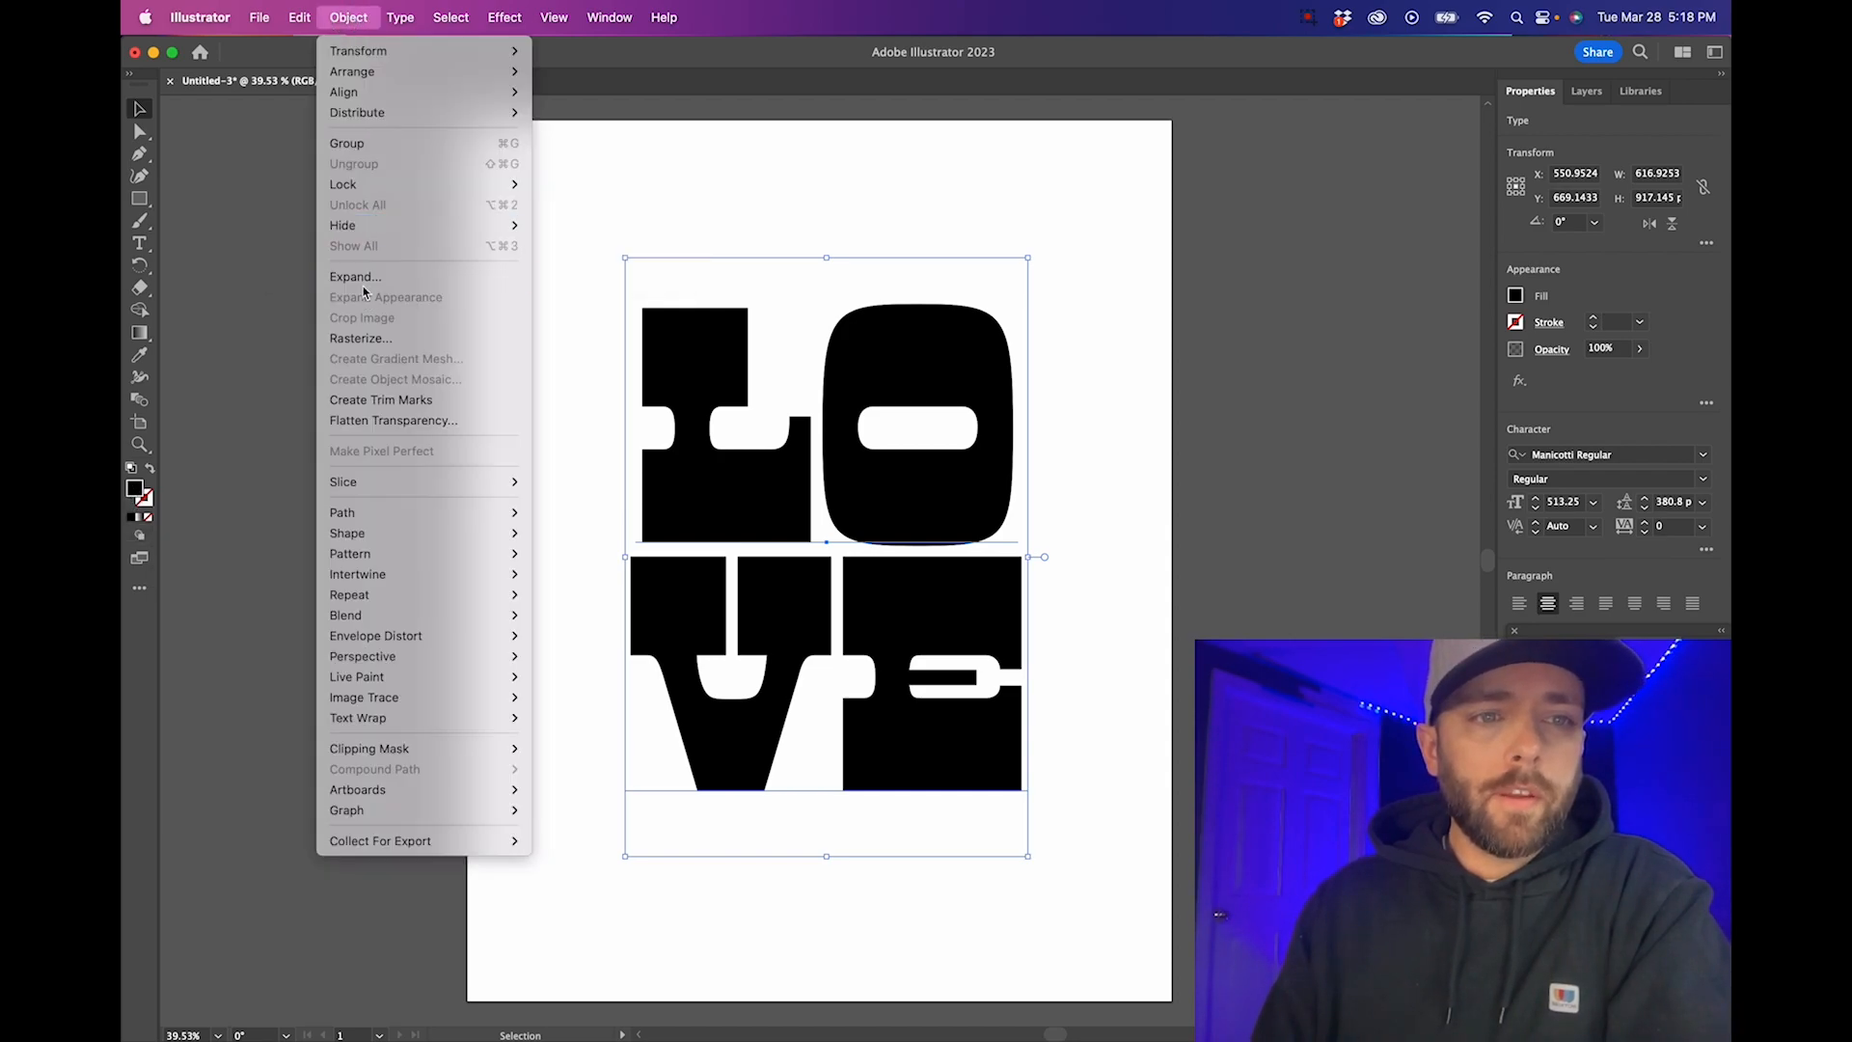
pyautogui.press('Return')
pyautogui.click(980, 620)
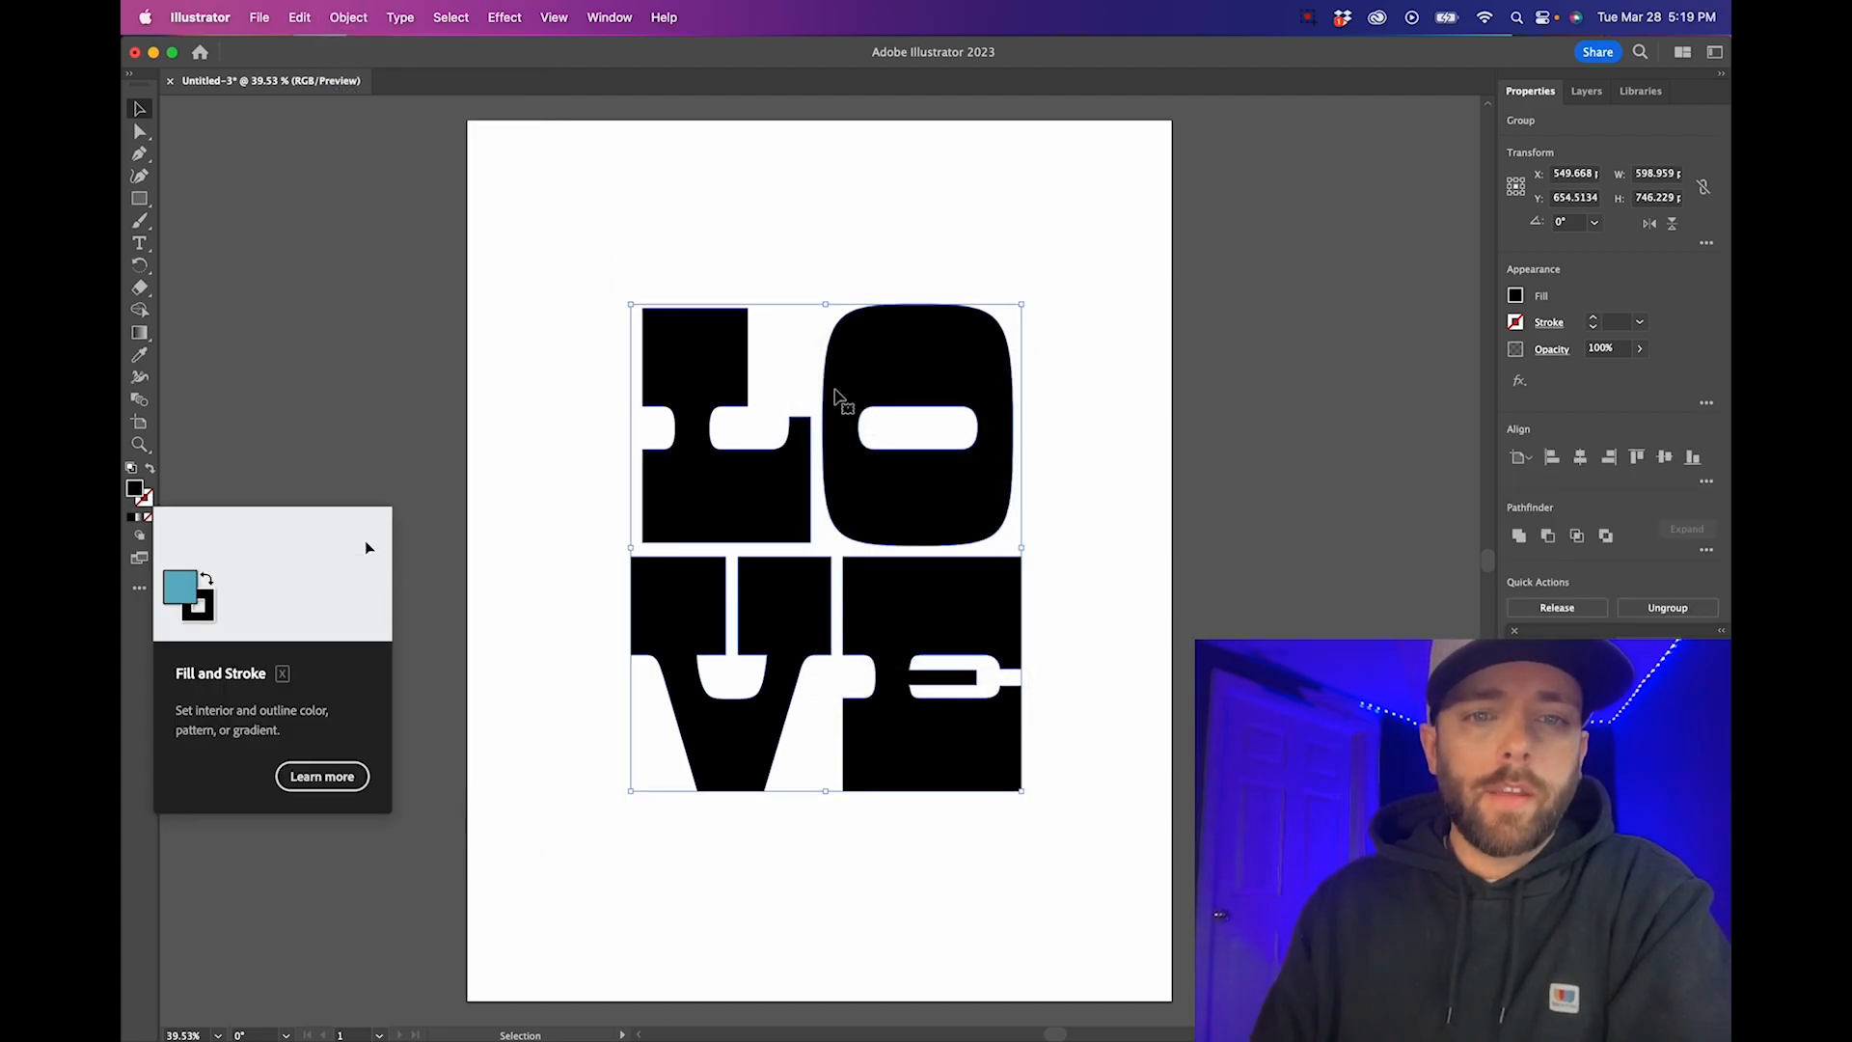
# Change the fill of the outlined LOVE group to white
pyautogui.doubleClick(137, 491)
pyautogui.moveTo(1254, 531); pyautogui.dragTo(1091, 431)
pyautogui.click(1572, 444)
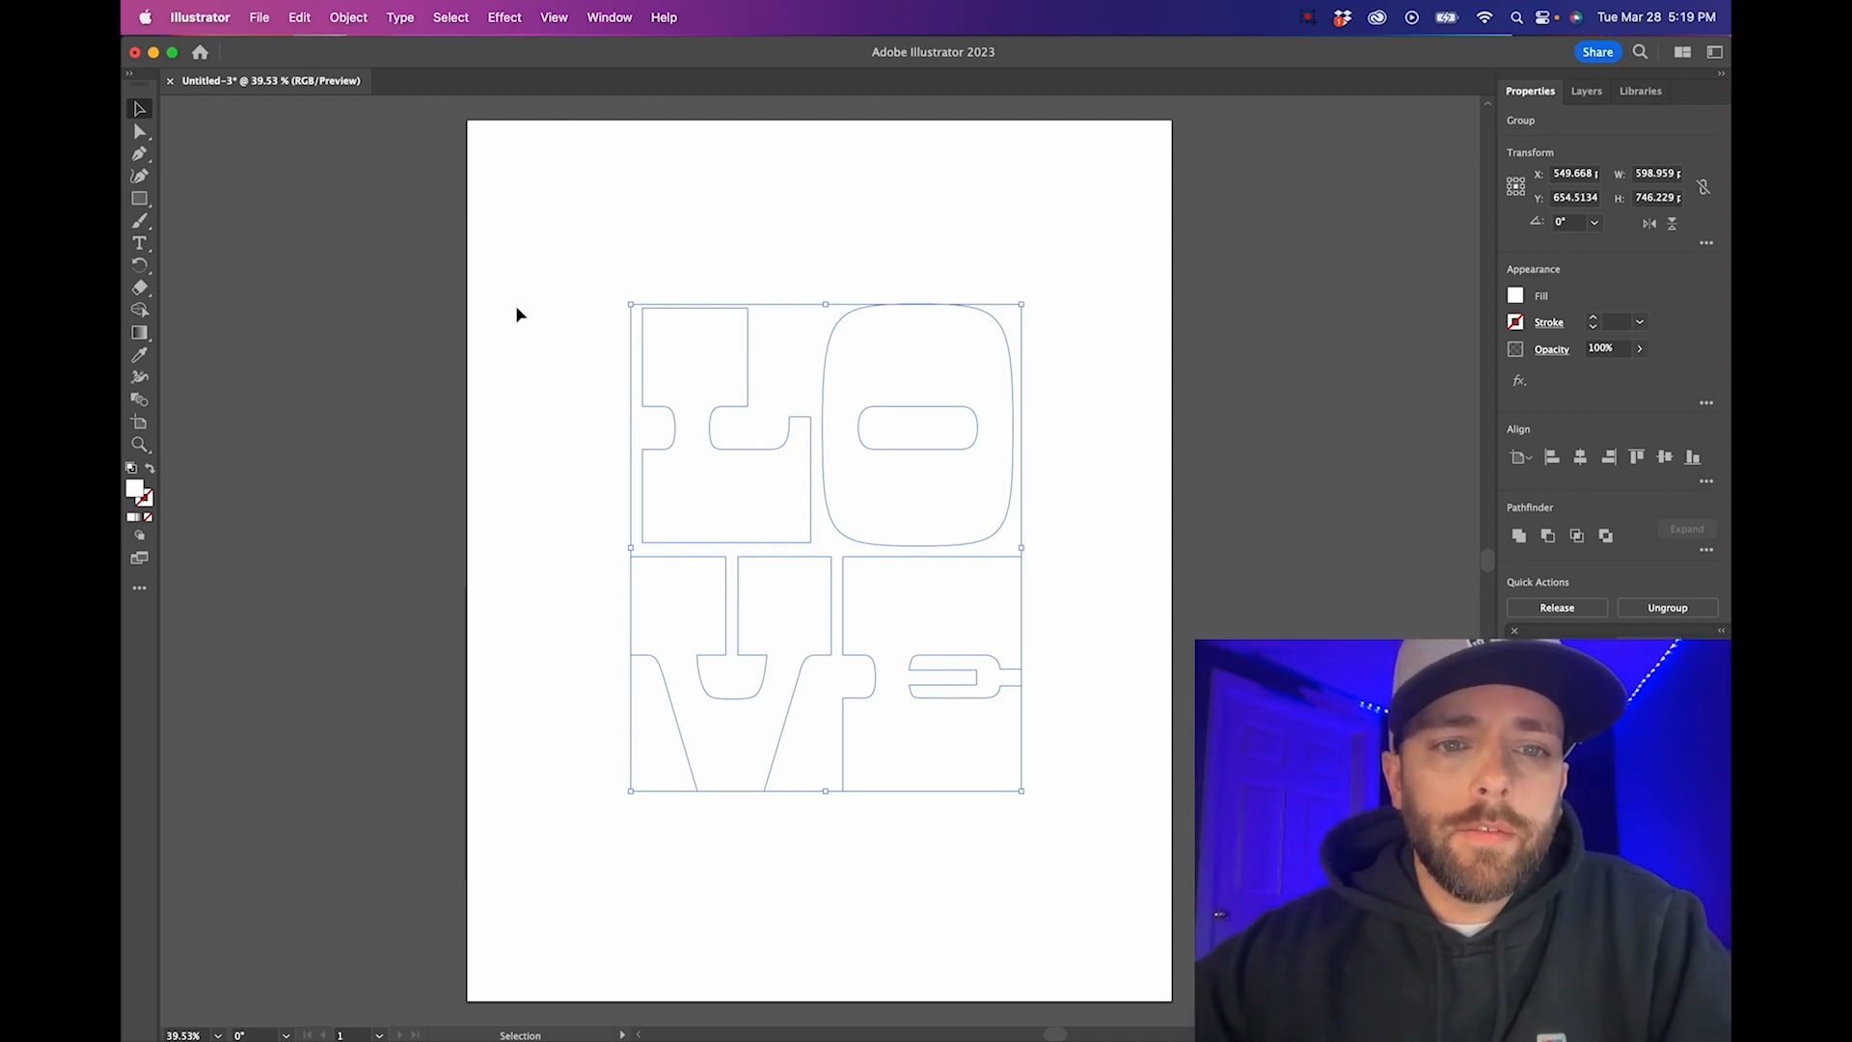
pyautogui.press('Delete')
pyautogui.press('super+z')
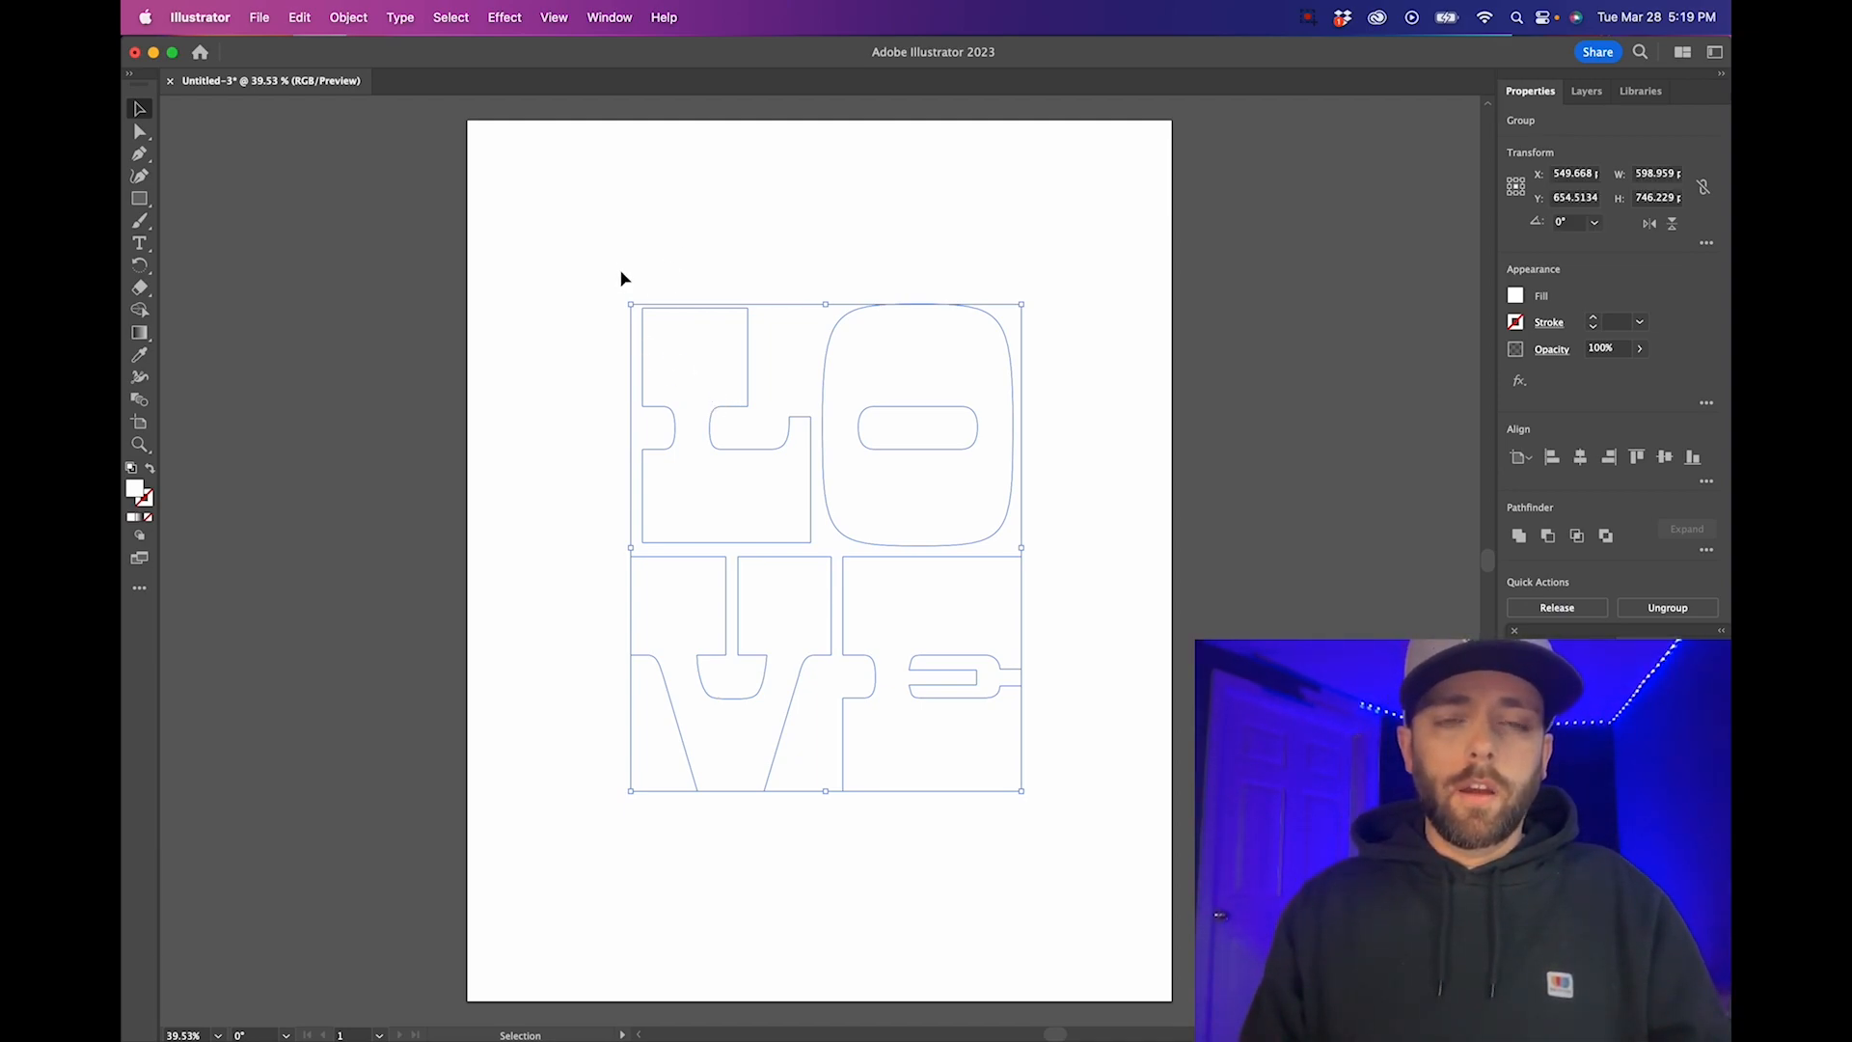
pyautogui.click(656, 255)
pyautogui.click(688, 369)
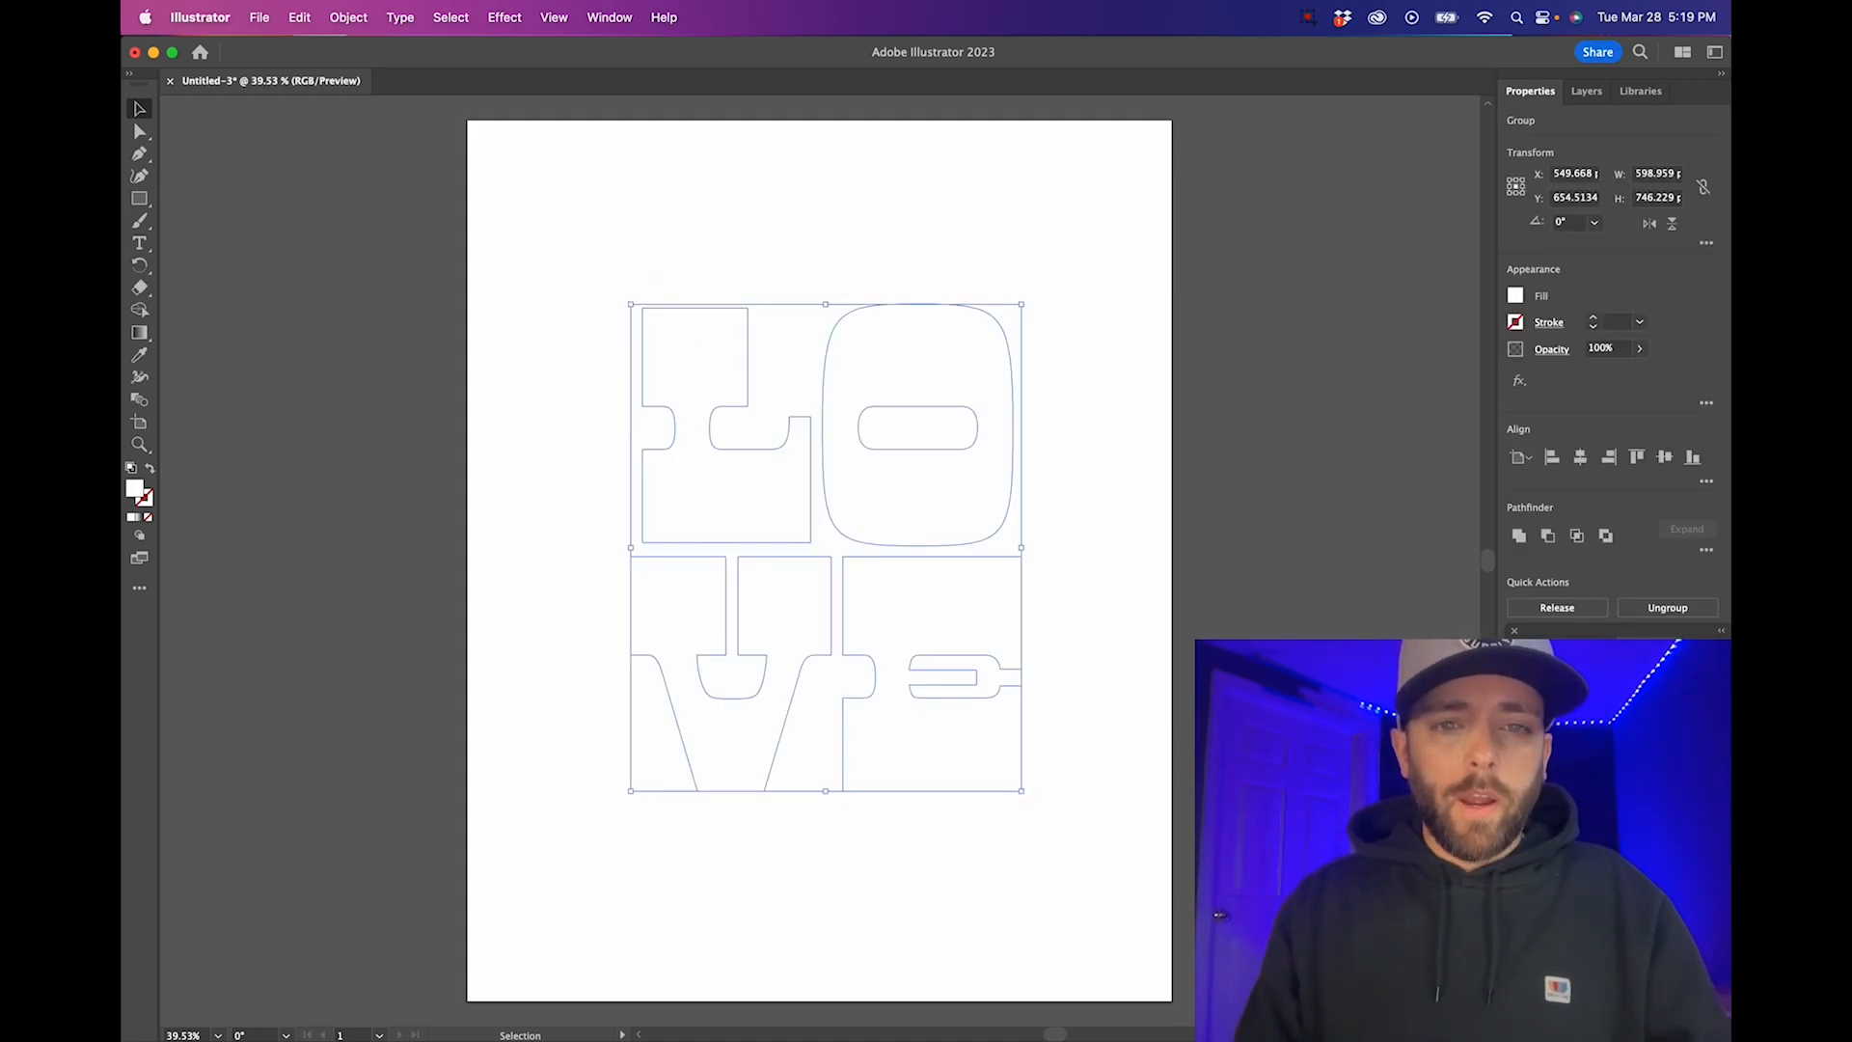
pyautogui.click(562, 302)
# Ungroup the outlined LOVE lettering into separate letter shapes
pyautogui.click(858, 533)
pyautogui.rightClick(691, 387)
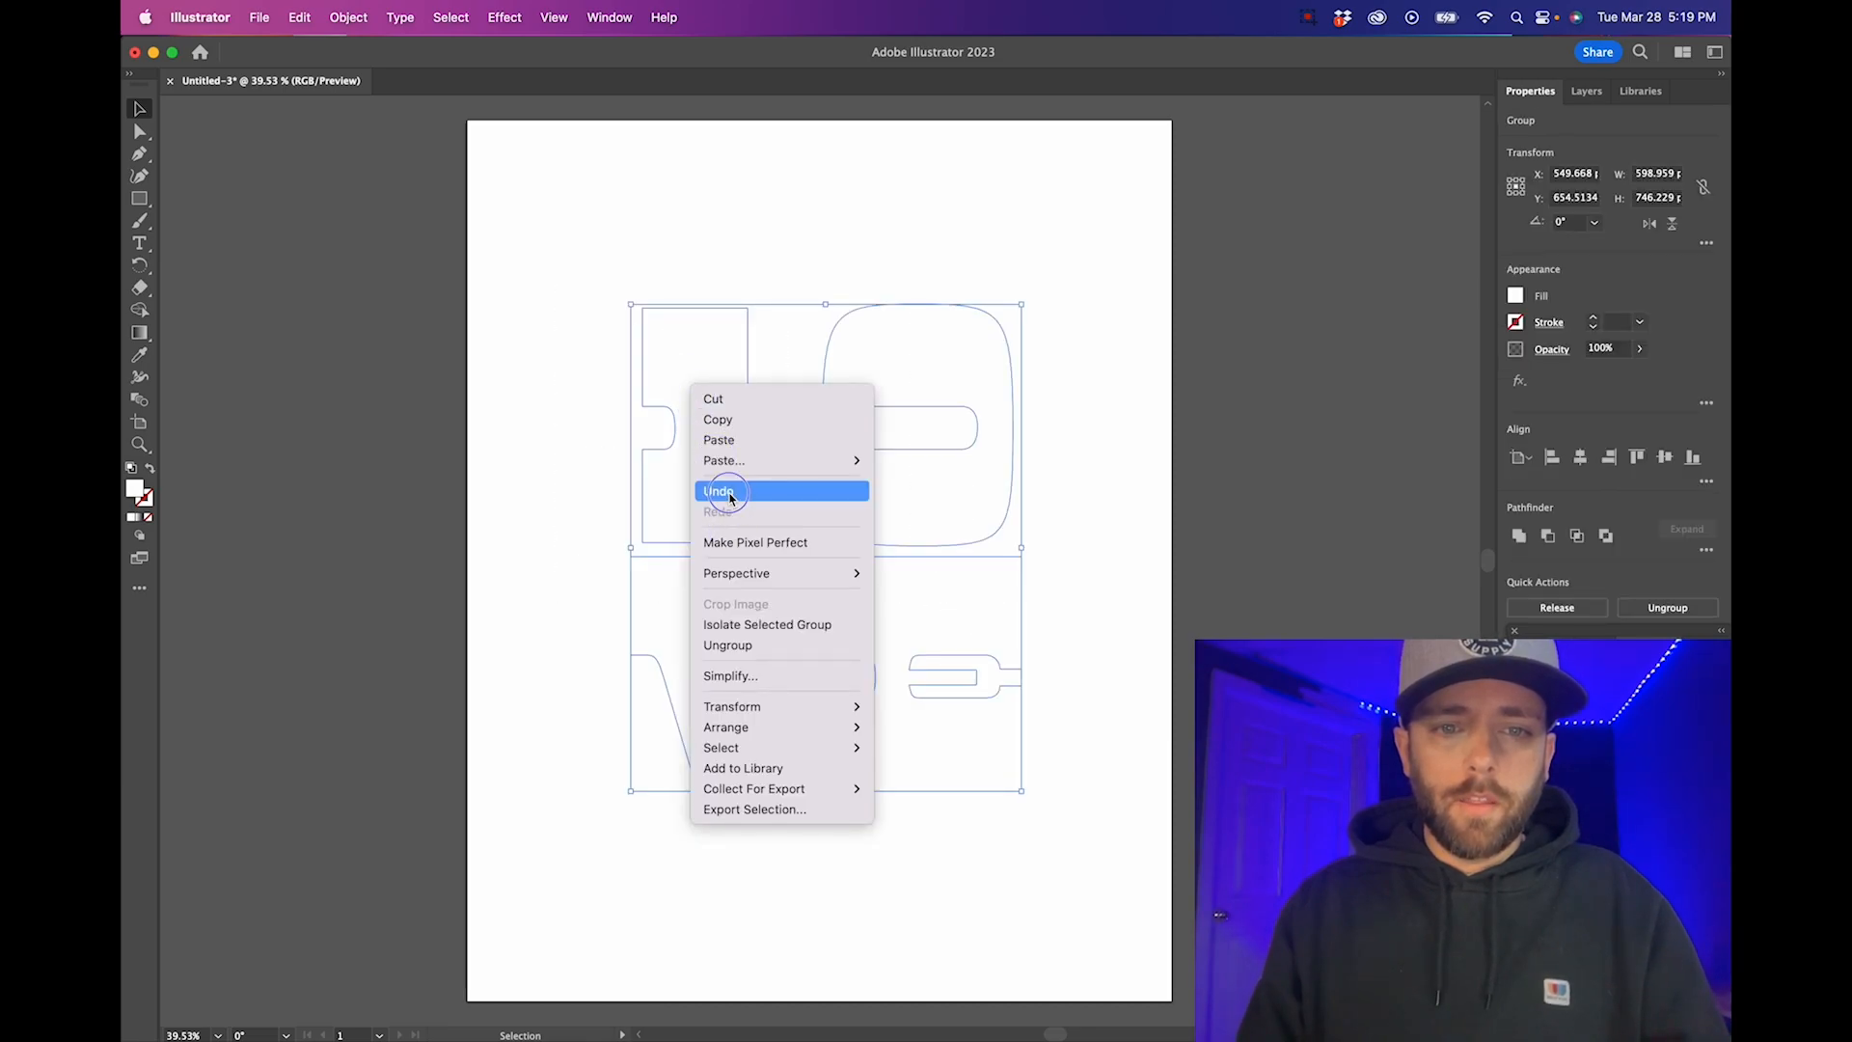
pyautogui.click(725, 645)
# Apply the 3D Extrude & Bevel effect to the letter L
pyautogui.click(699, 403)
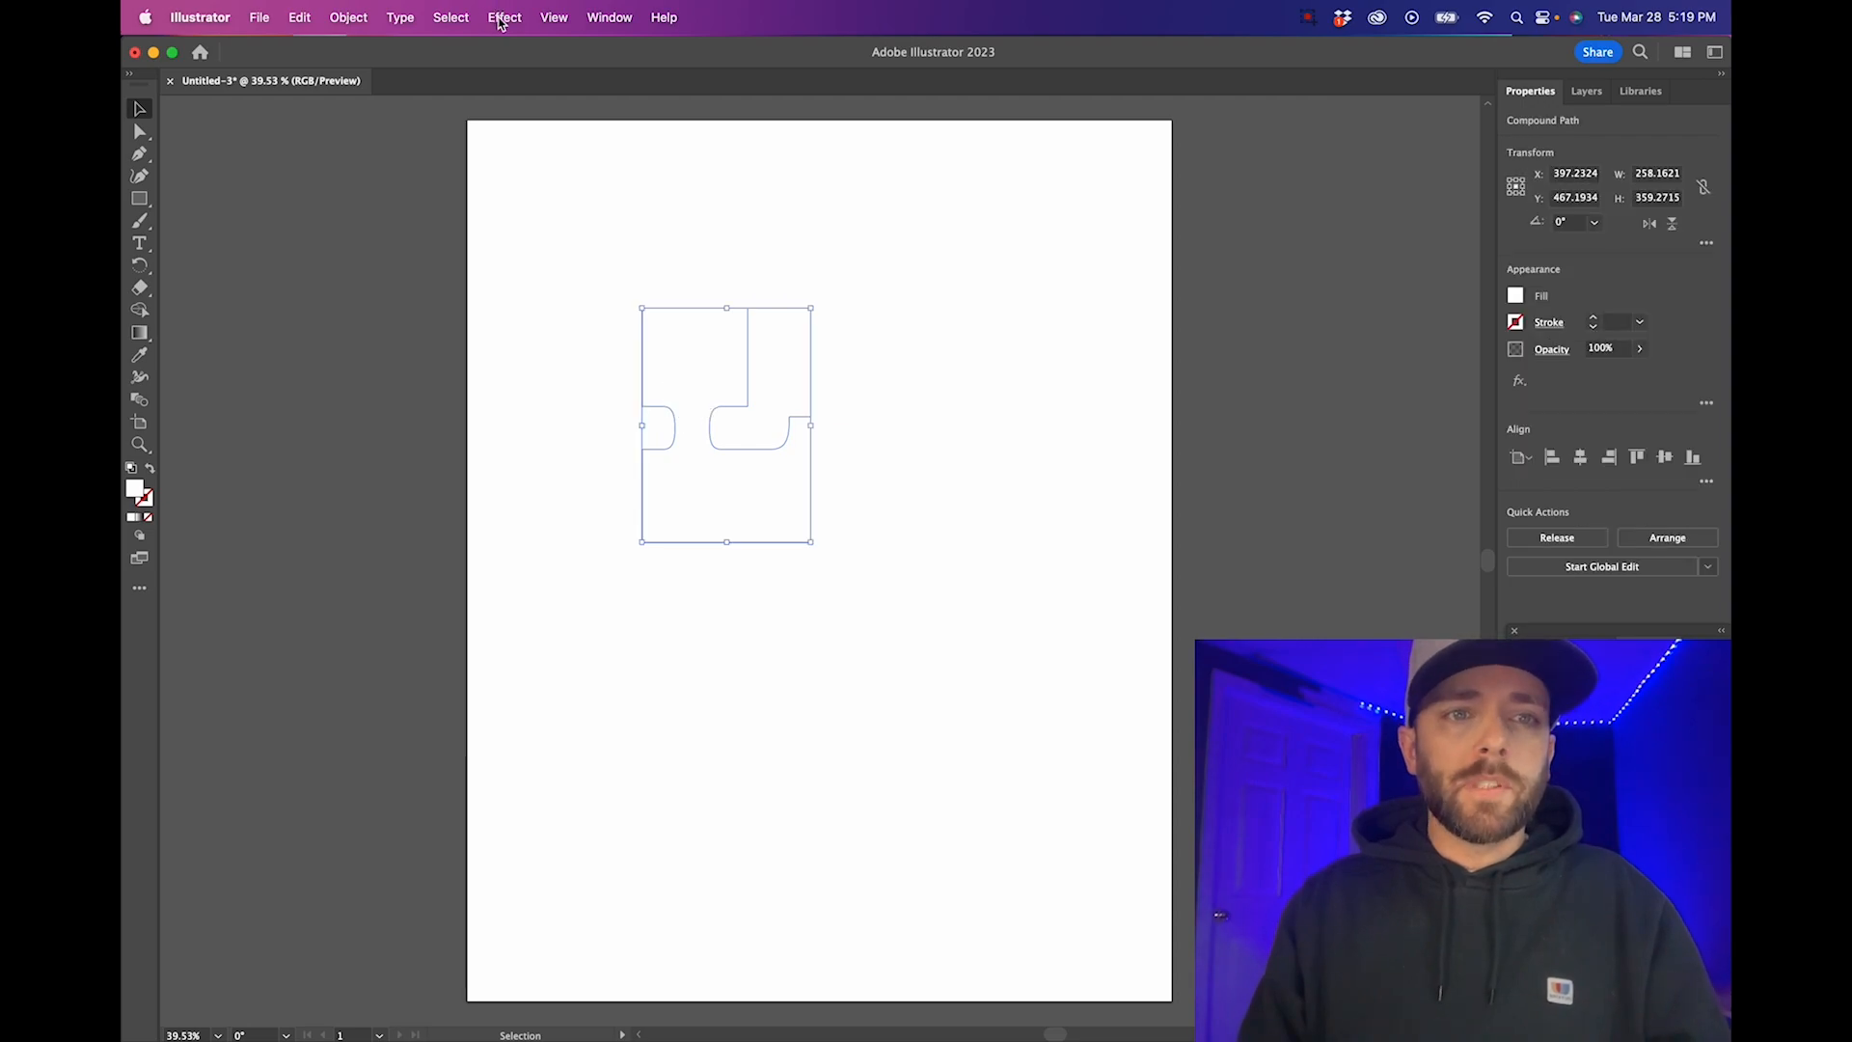
pyautogui.click(612, 207)
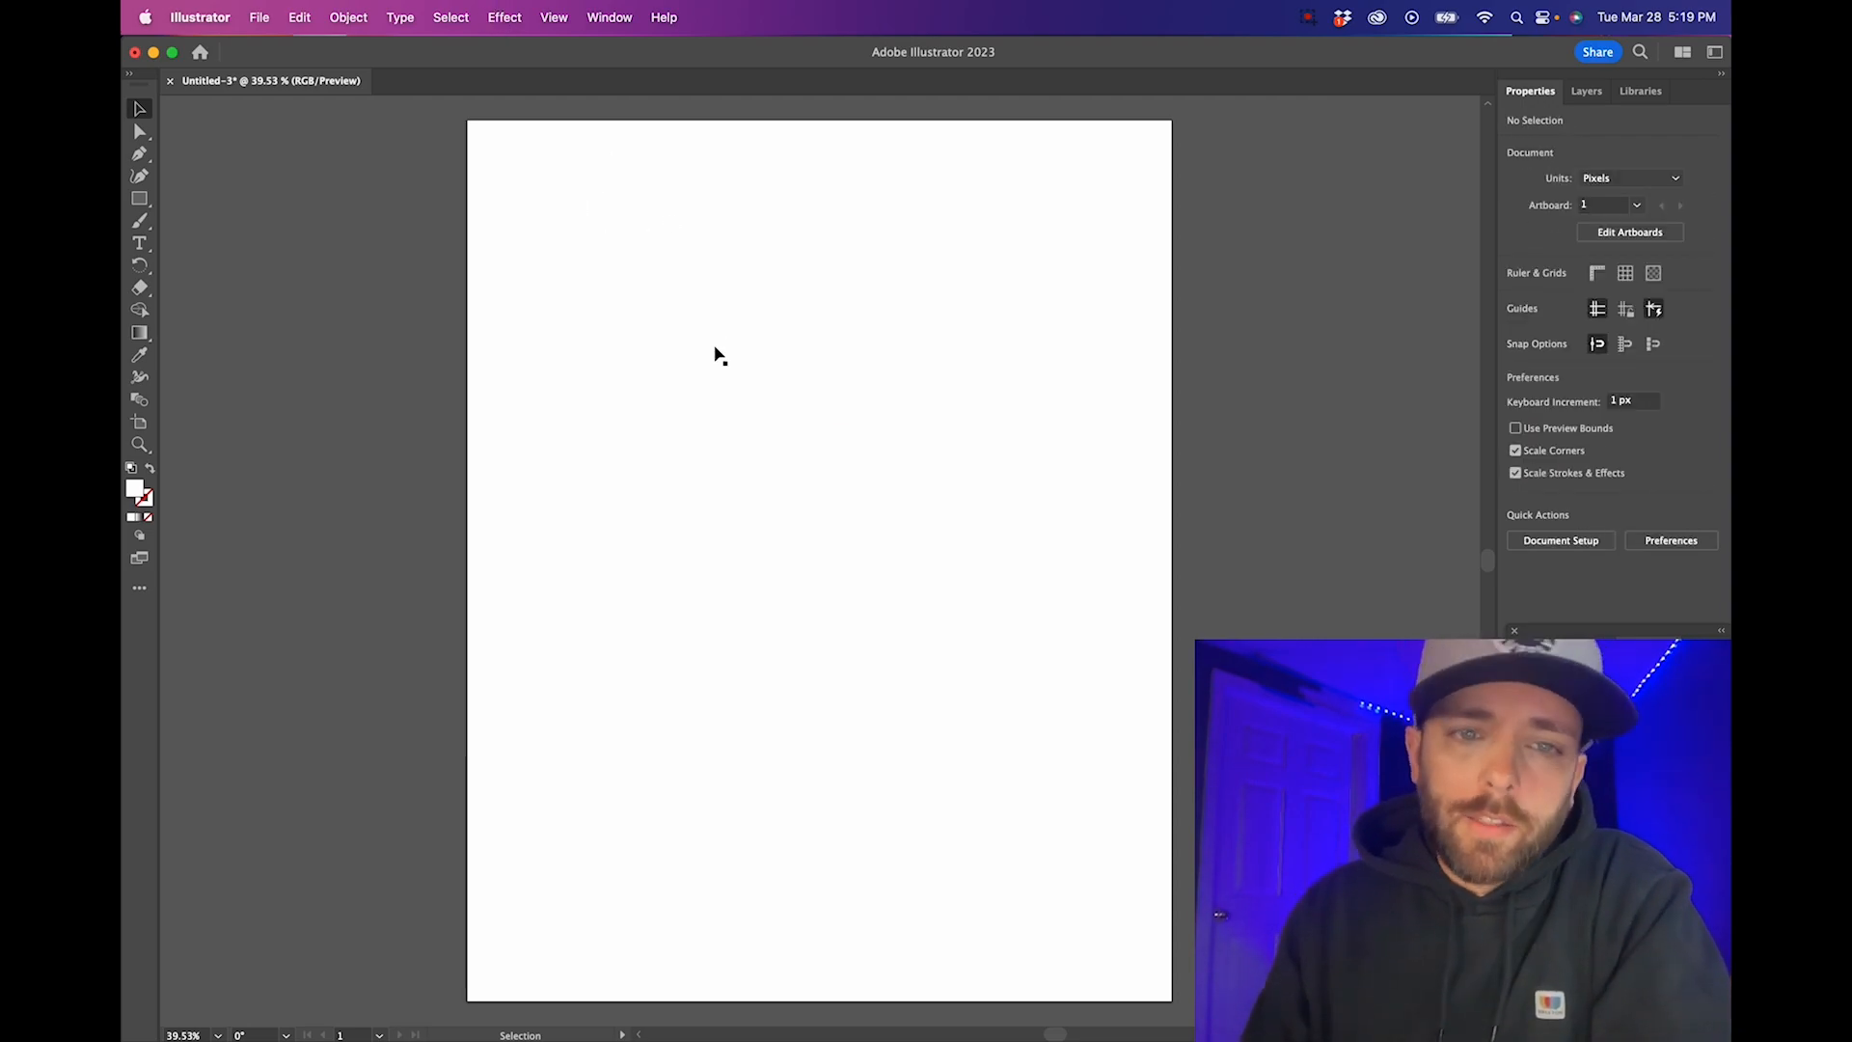
pyautogui.click(716, 351)
pyautogui.click(505, 18)
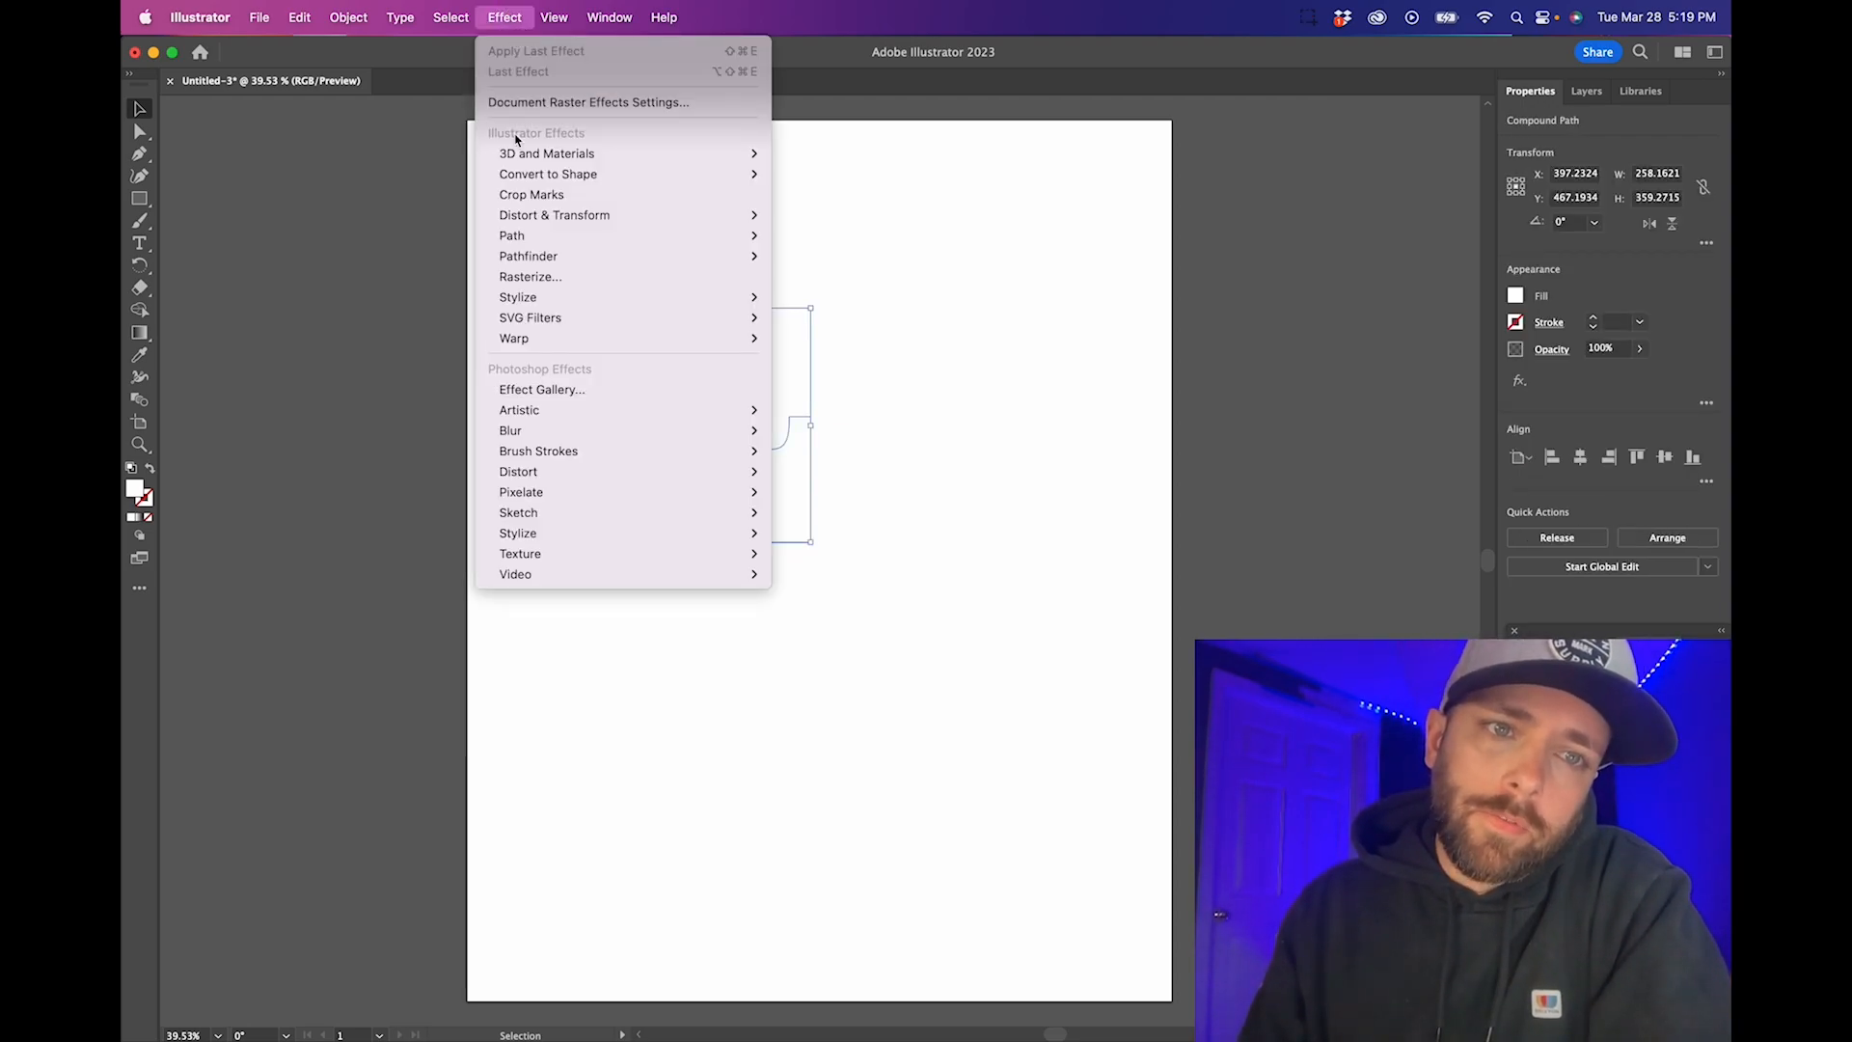
pyautogui.moveTo(617, 153)
pyautogui.click(811, 155)
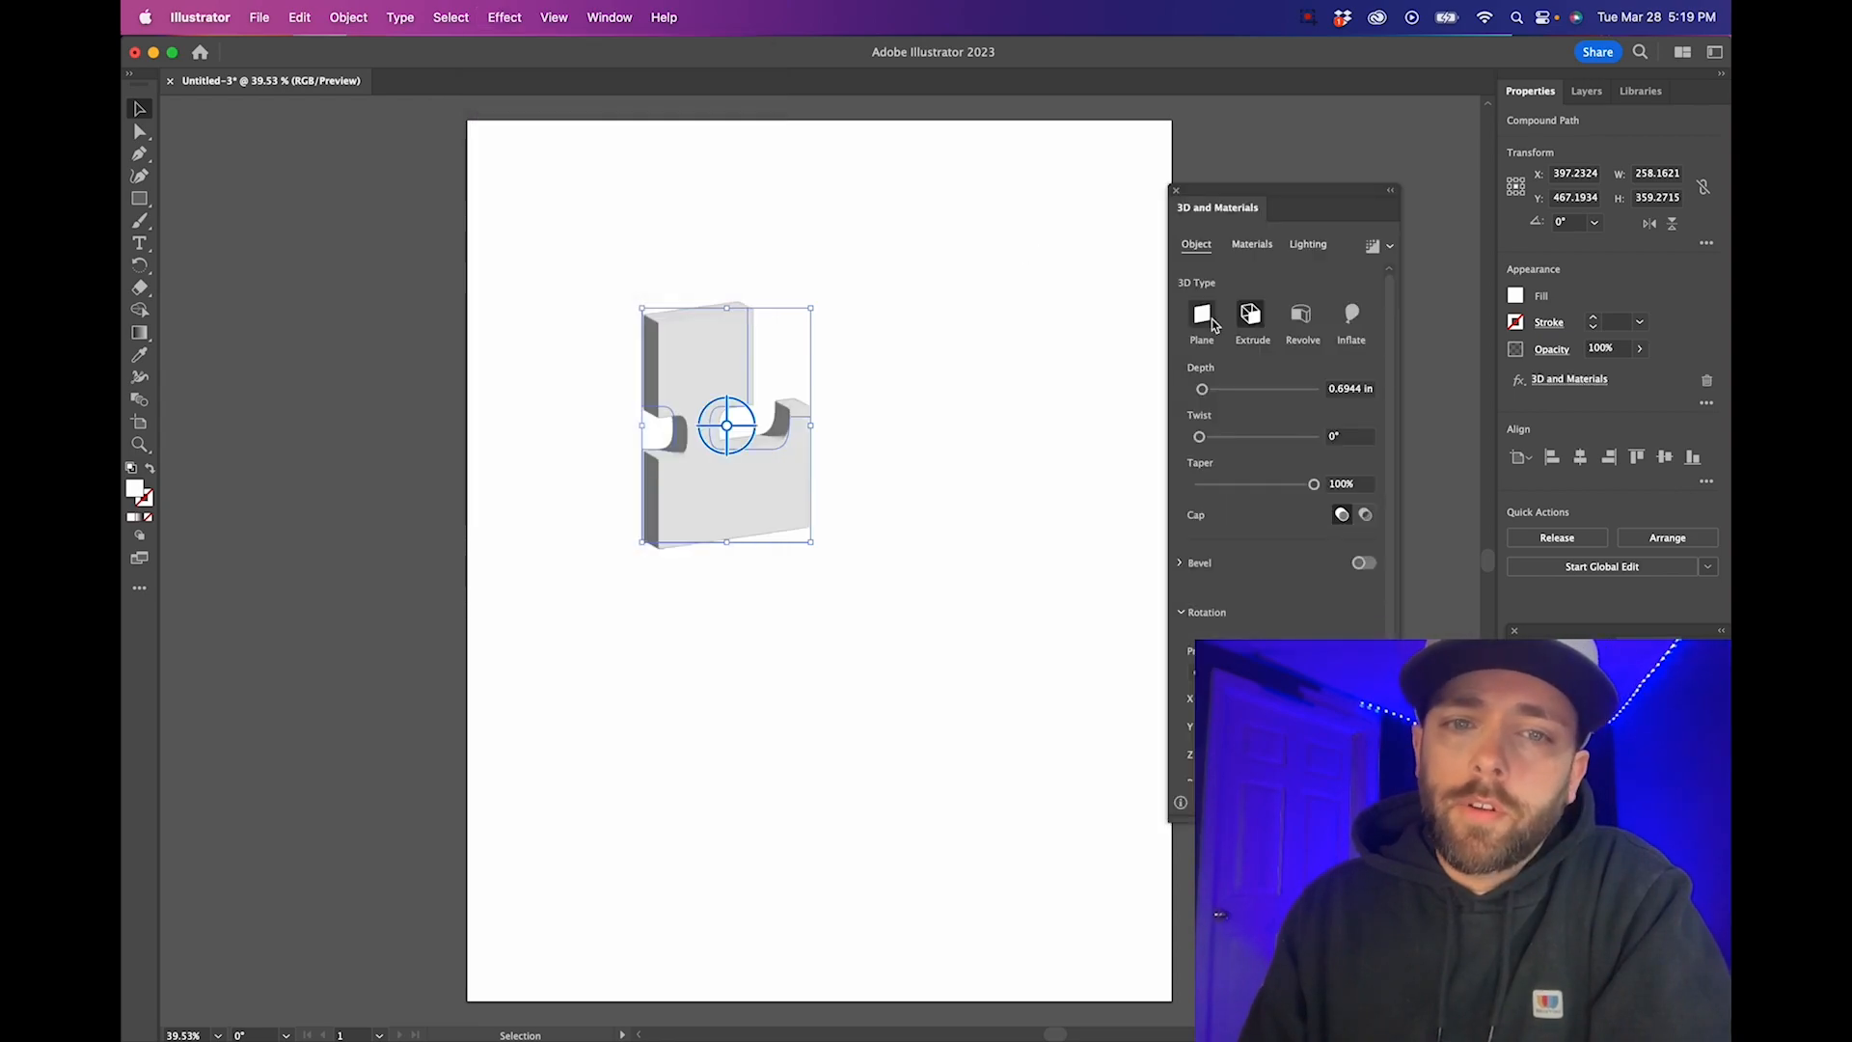
# Set the L's extrusion depth to about 2.92 in and rotate it in 3D so its left side and underside show
pyautogui.moveTo(1210, 393); pyautogui.dragTo(1212, 392)
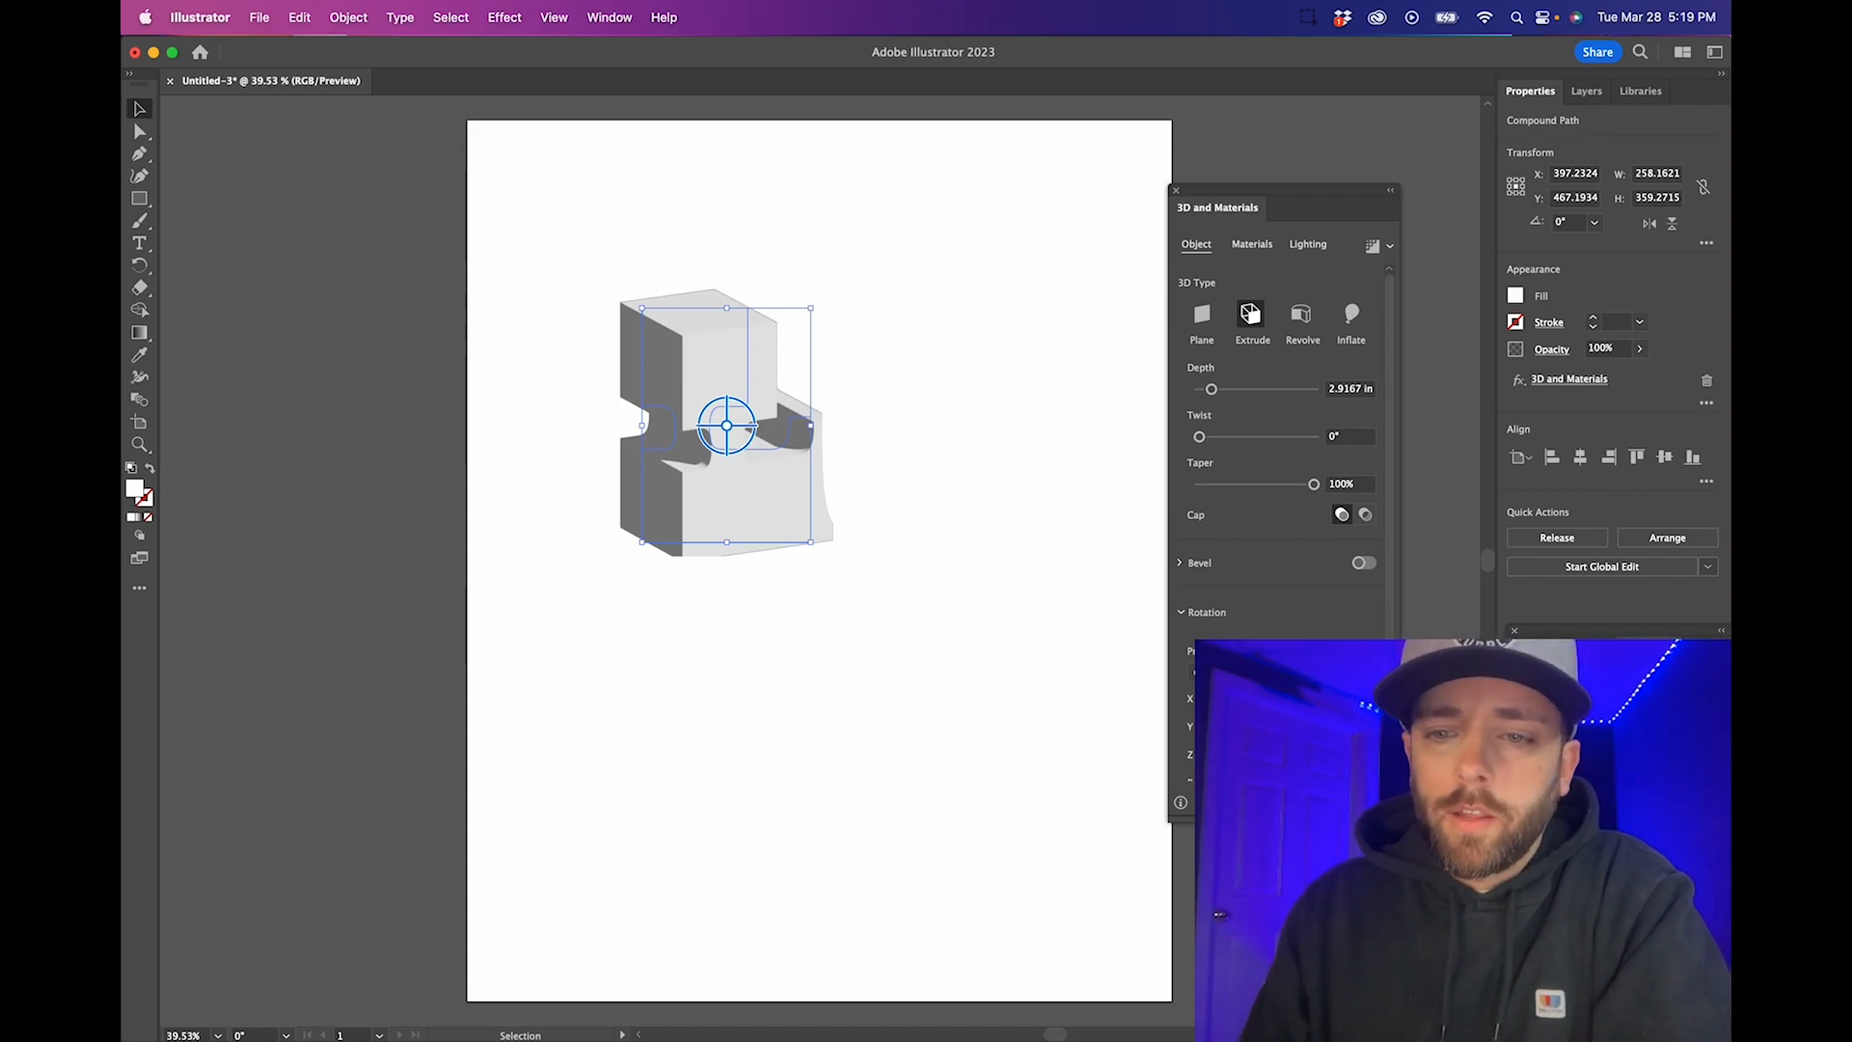
pyautogui.moveTo(726, 426)
pyautogui.mouseDown()
pyautogui.moveTo(735, 386)
pyautogui.moveTo(735, 421)
pyautogui.moveTo(736, 404)
pyautogui.mouseUp()
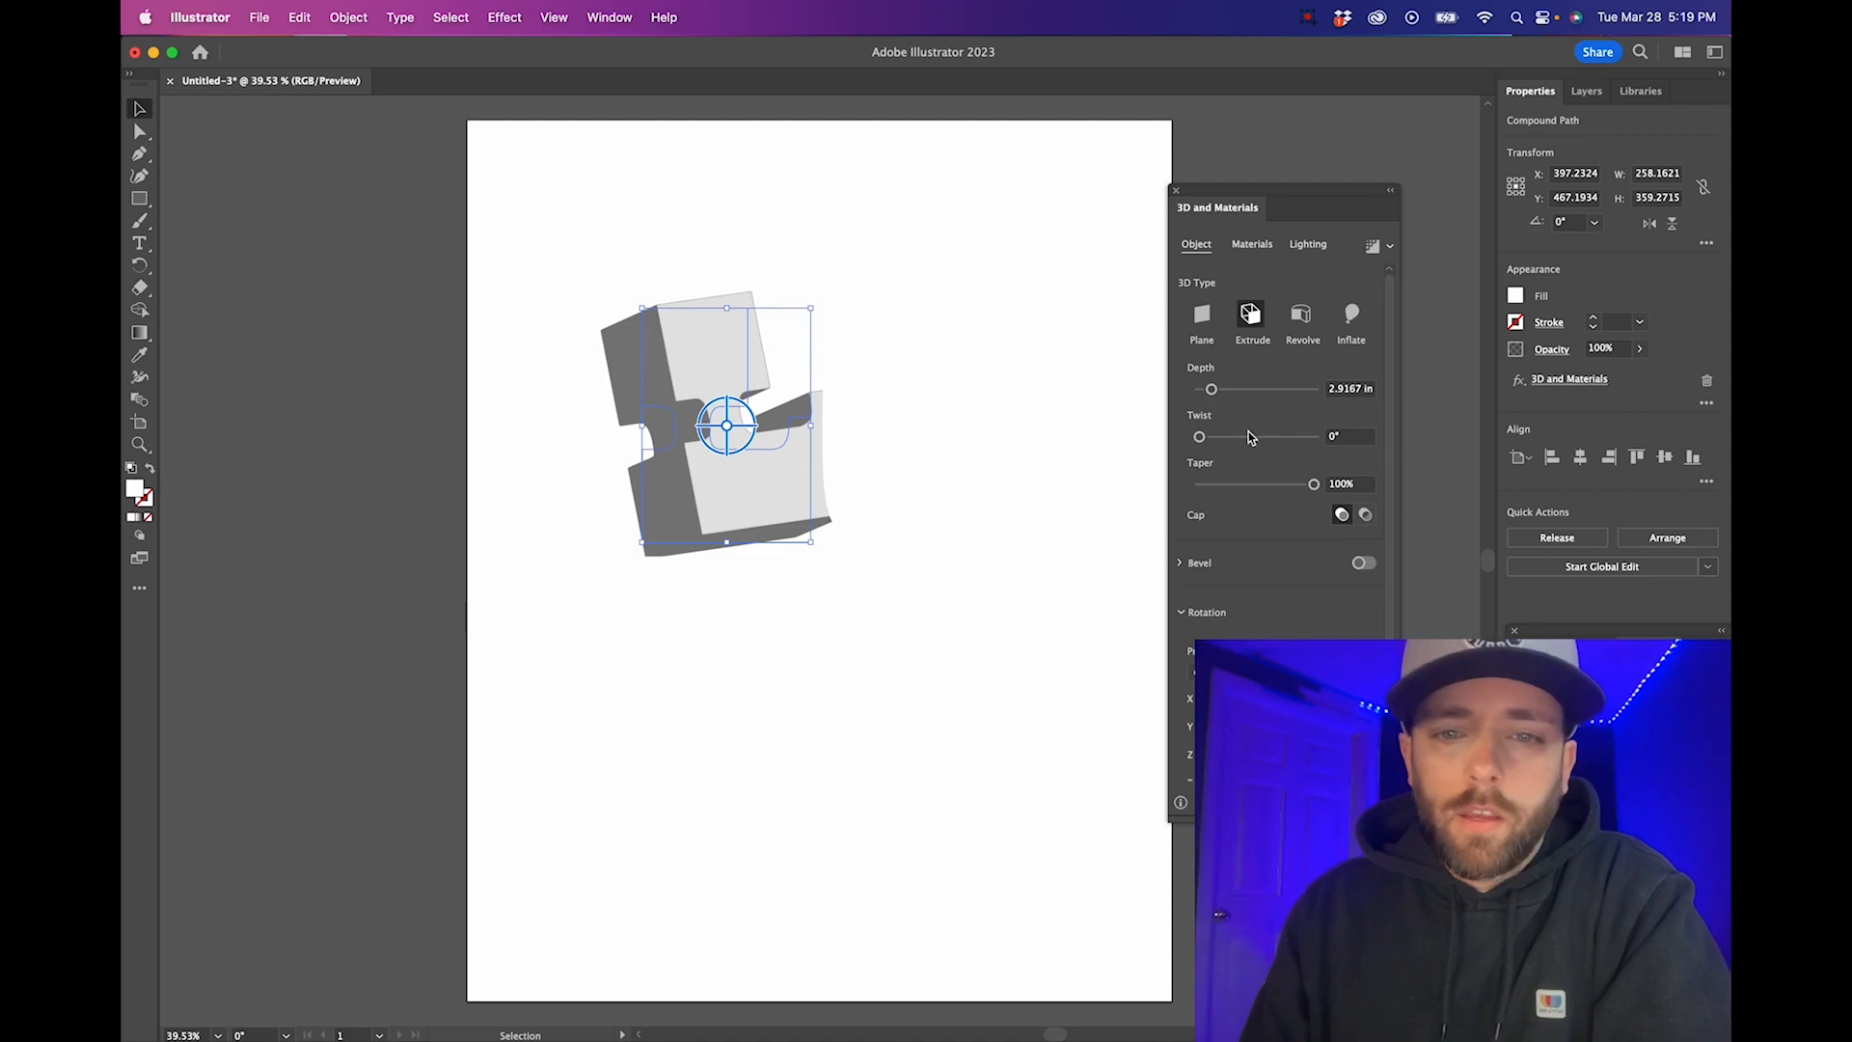
pyautogui.moveTo(727, 410)
pyautogui.mouseDown()
pyautogui.moveTo(774, 414)
pyautogui.moveTo(730, 415)
pyautogui.mouseUp()
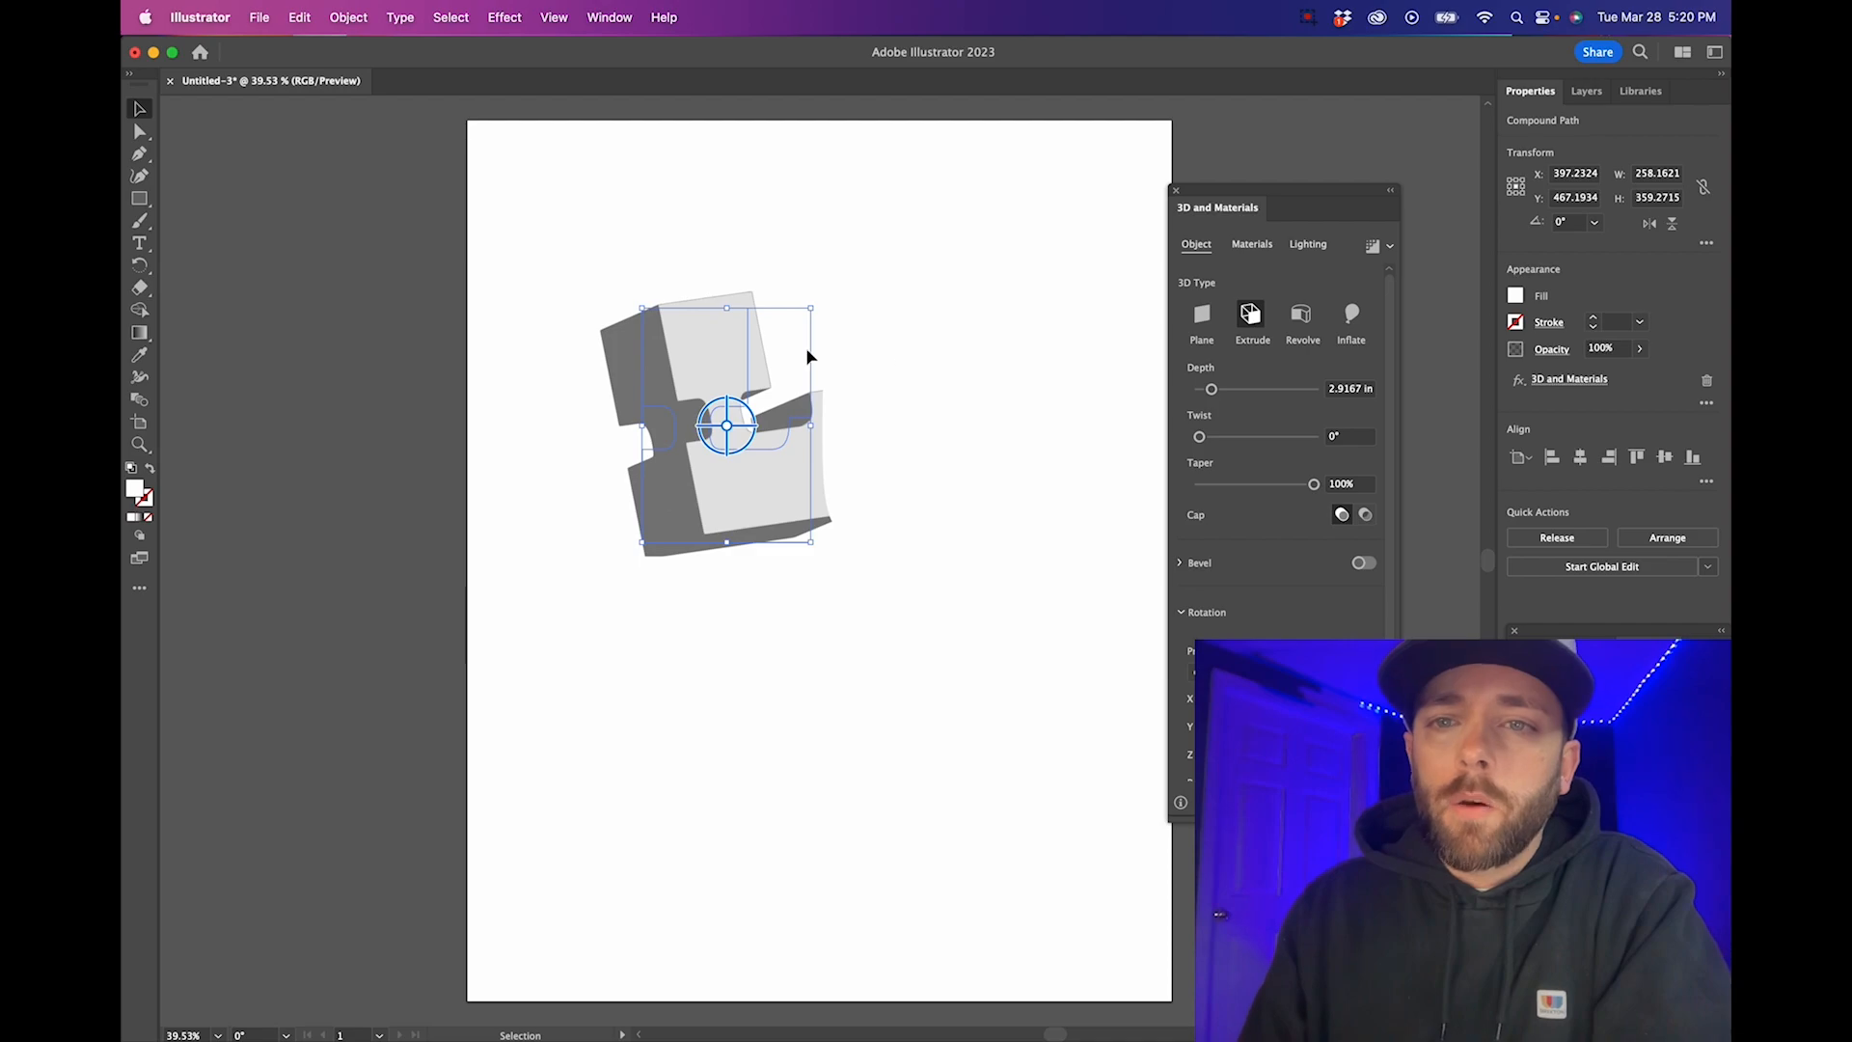
# Light the L with the Standard preset at 127% intensity, 72° rotation, 74° height and 30% ambient intensity
pyautogui.click(1302, 247)
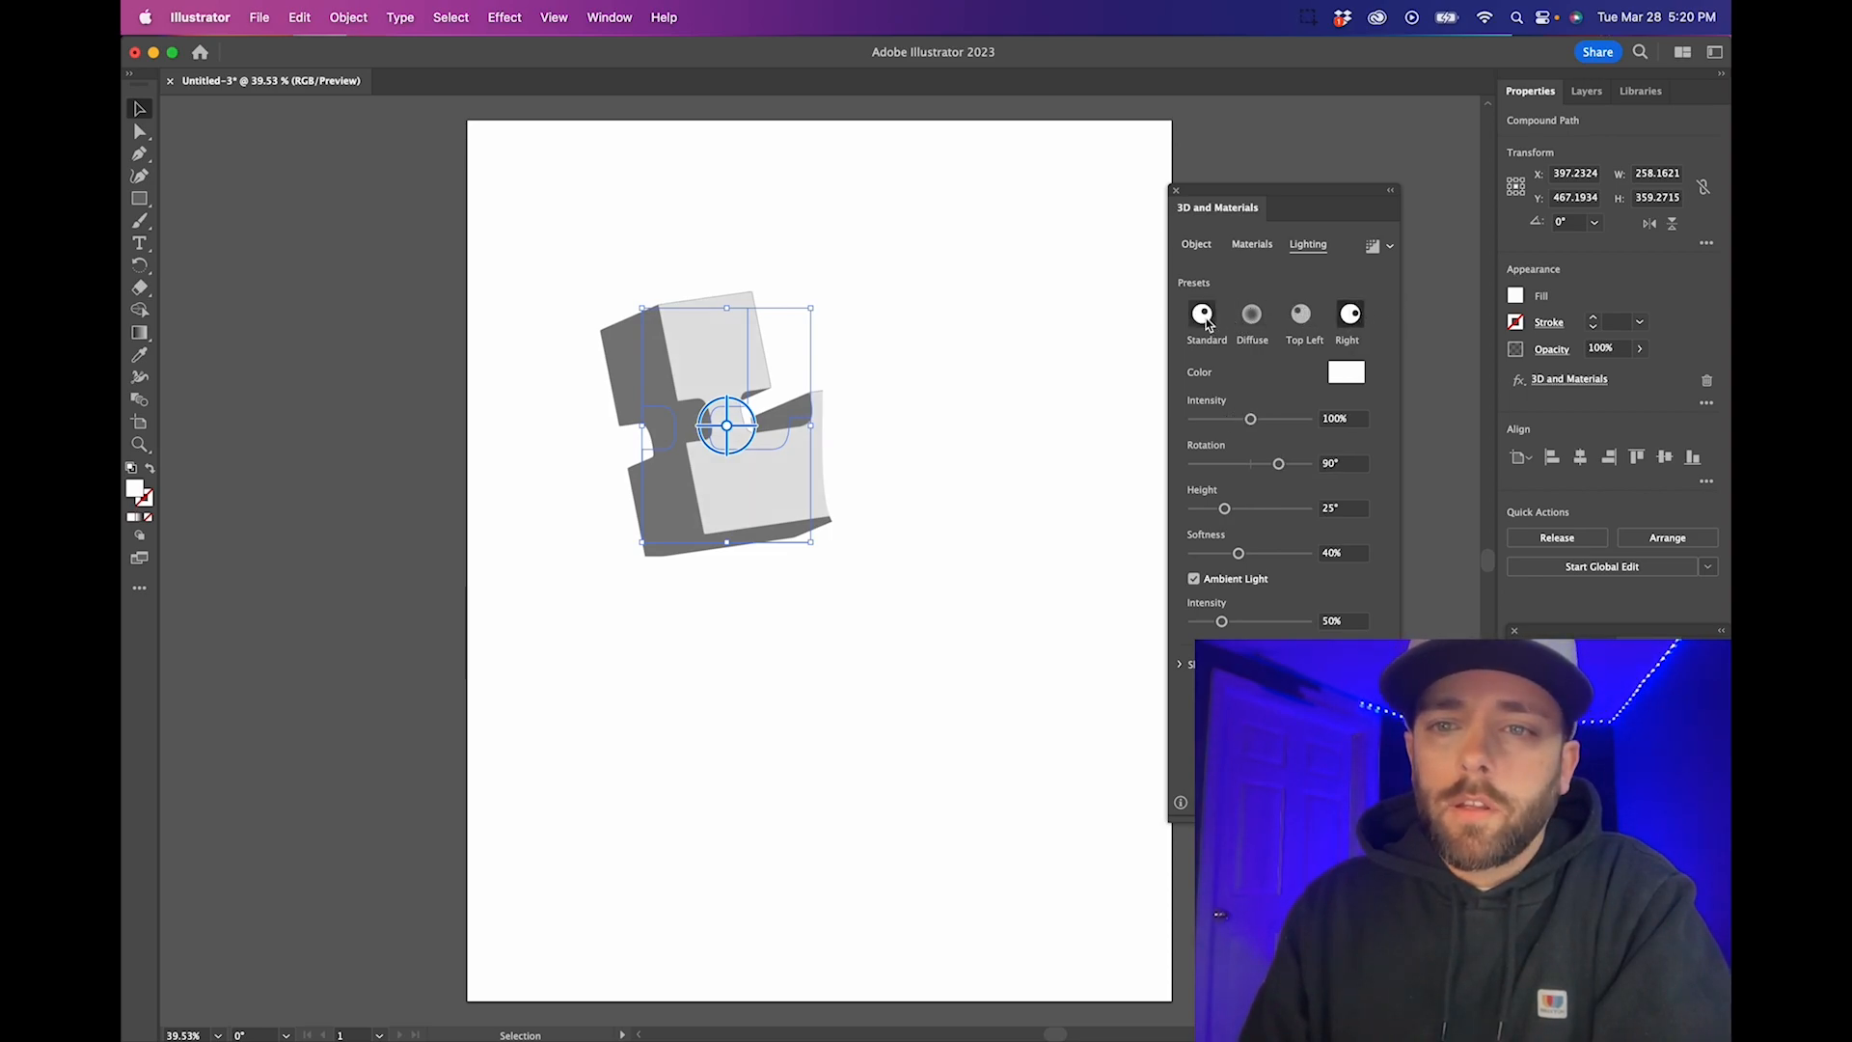
pyautogui.moveTo(1235, 421)
pyautogui.mouseDown()
pyautogui.moveTo(1215, 422)
pyautogui.moveTo(1265, 421)
pyautogui.mouseUp()
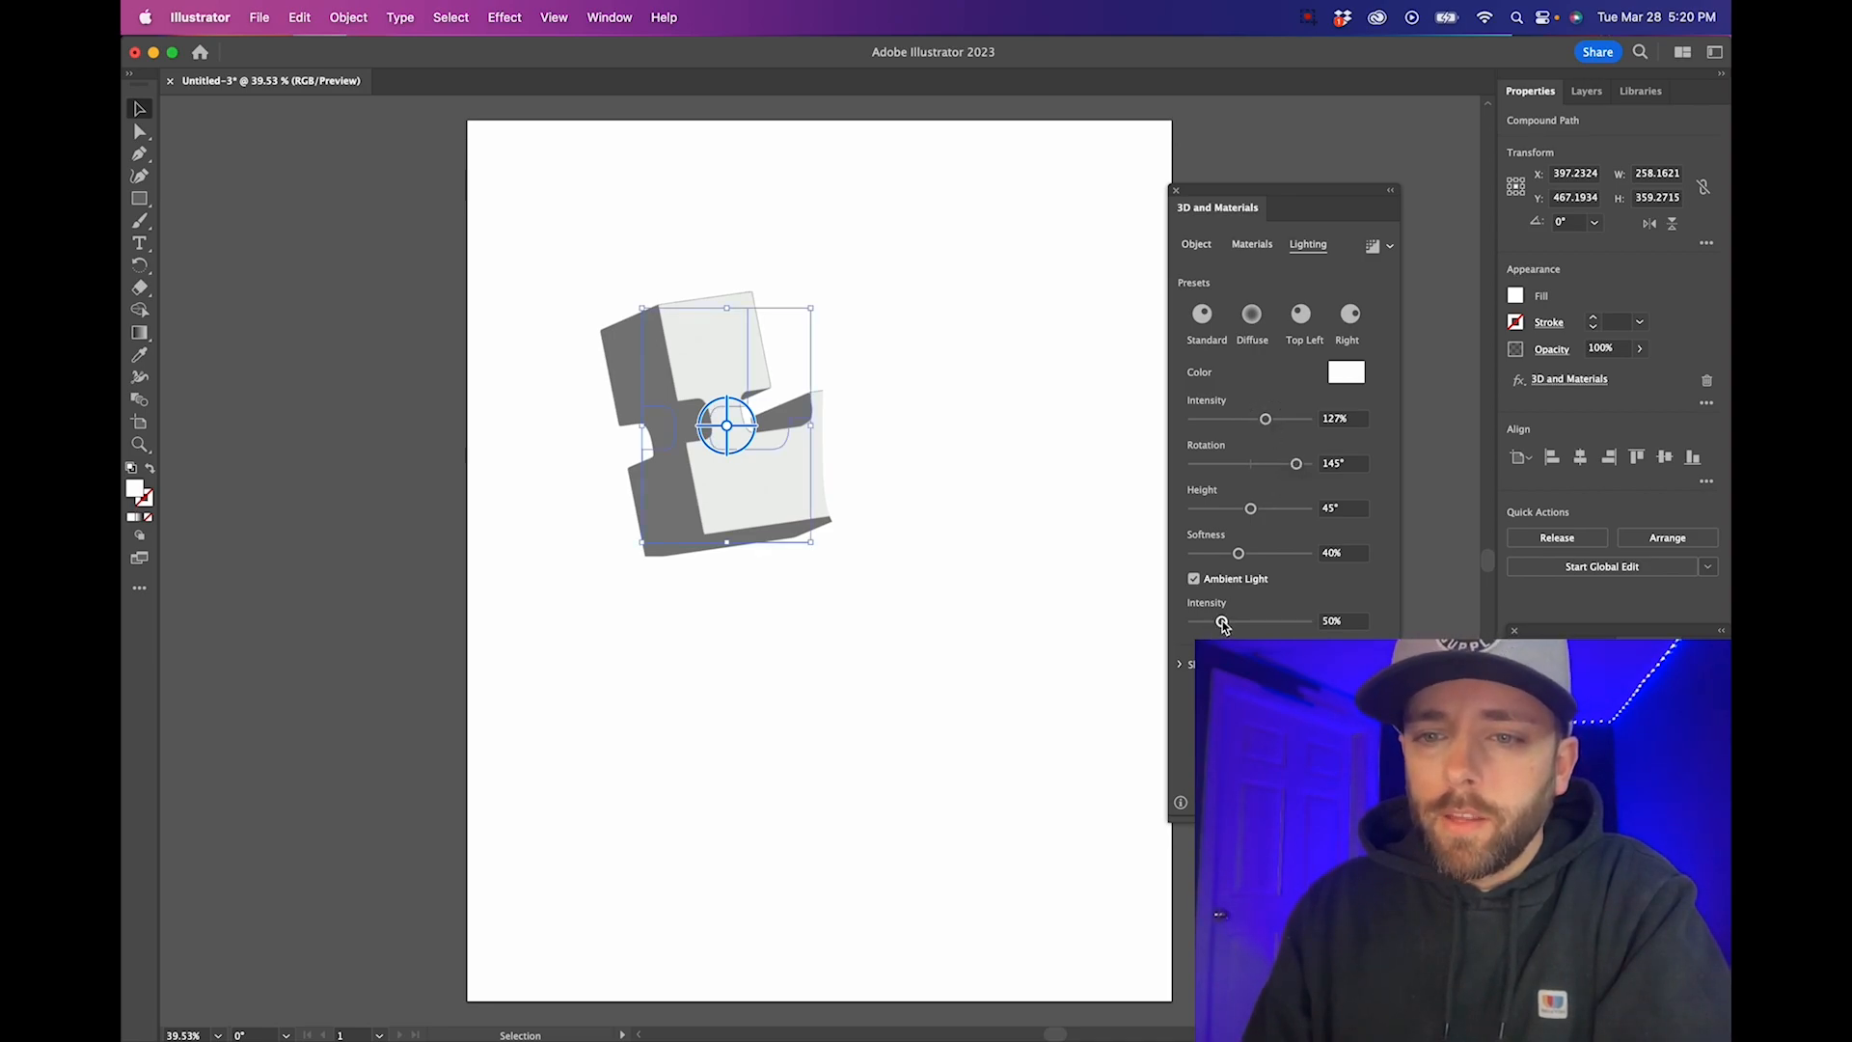
pyautogui.moveTo(1222, 625); pyautogui.dragTo(1210, 624)
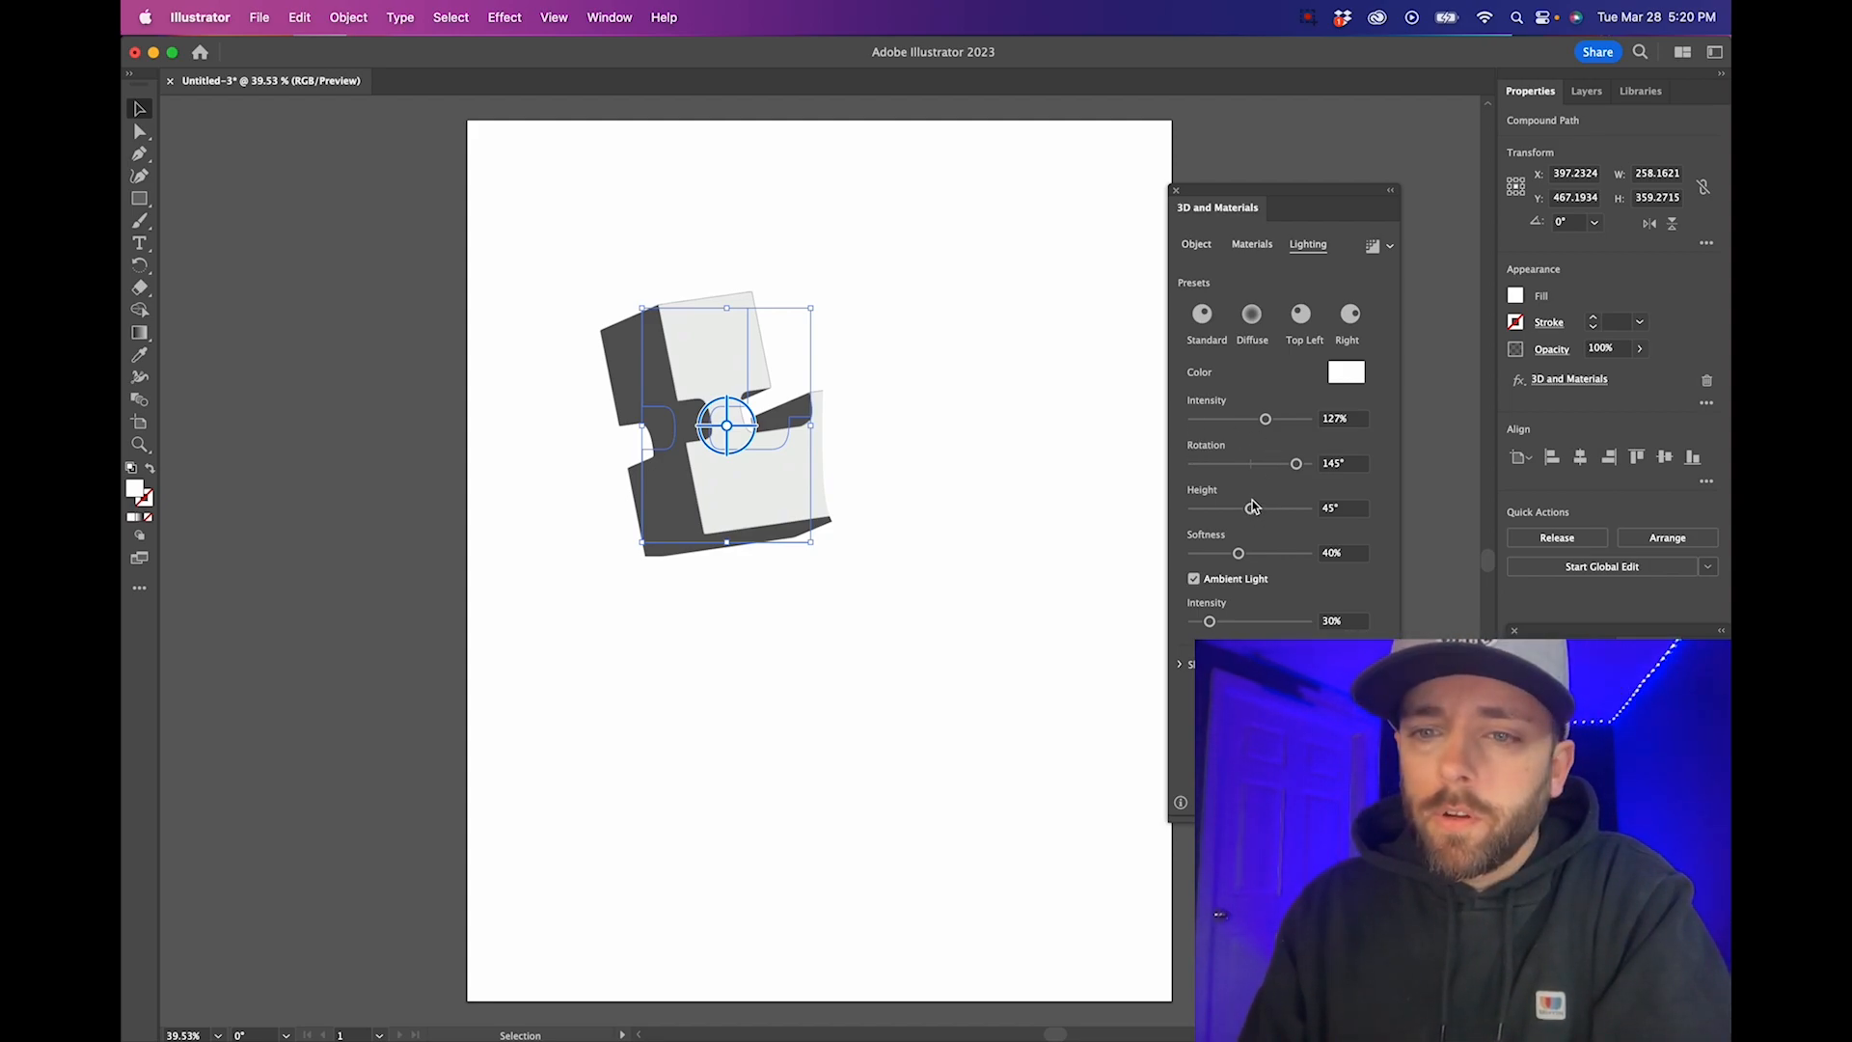
pyautogui.moveTo(1252, 509); pyautogui.dragTo(1254, 501)
pyautogui.moveTo(1247, 502)
pyautogui.mouseDown()
pyautogui.moveTo(1257, 463)
pyautogui.moveTo(1227, 459)
pyautogui.moveTo(1286, 510)
pyautogui.moveTo(1169, 521)
pyautogui.moveTo(1304, 496)
pyautogui.moveTo(1287, 502)
pyautogui.moveTo(1265, 464)
pyautogui.moveTo(1280, 465)
pyautogui.mouseUp()
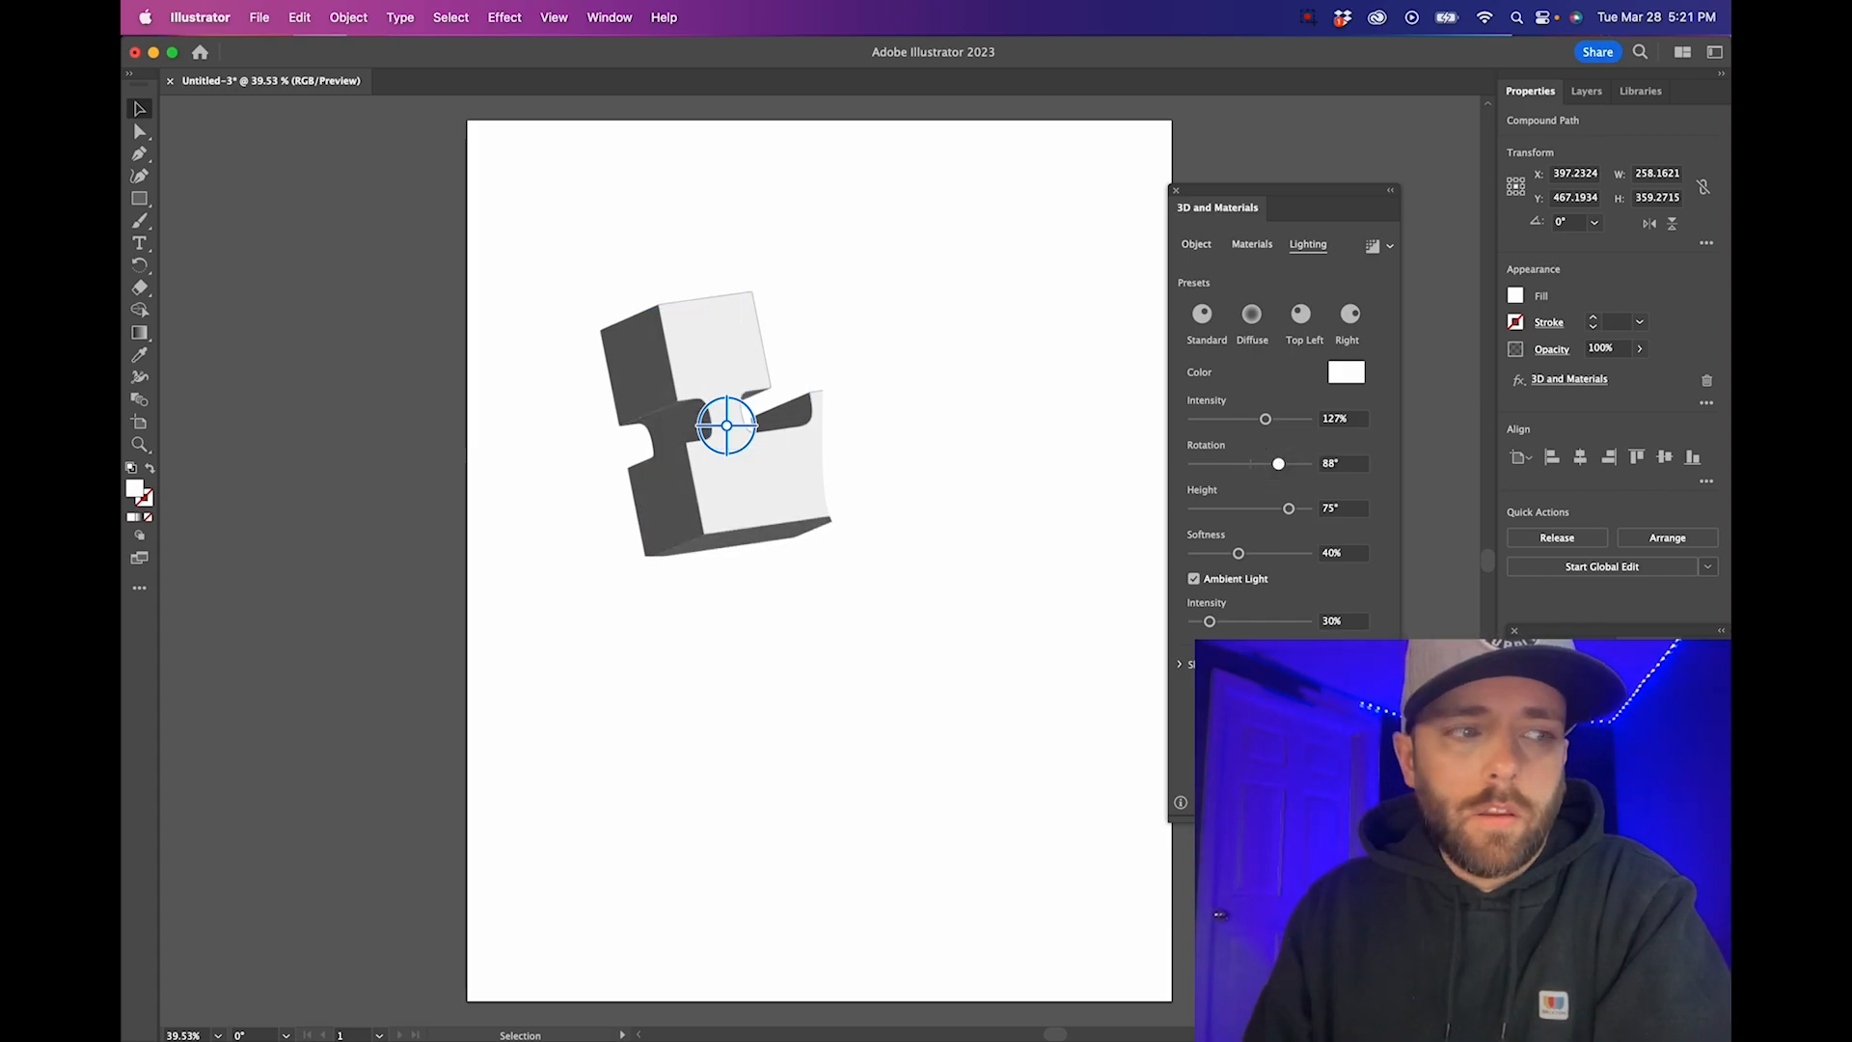
pyautogui.moveTo(1287, 507)
pyautogui.mouseDown()
pyautogui.moveTo(1192, 505)
pyautogui.moveTo(1335, 493)
pyautogui.moveTo(1290, 488)
pyautogui.moveTo(1289, 508)
pyautogui.moveTo(1290, 463)
pyautogui.moveTo(1237, 463)
pyautogui.moveTo(1278, 463)
pyautogui.moveTo(1287, 509)
pyautogui.mouseUp()
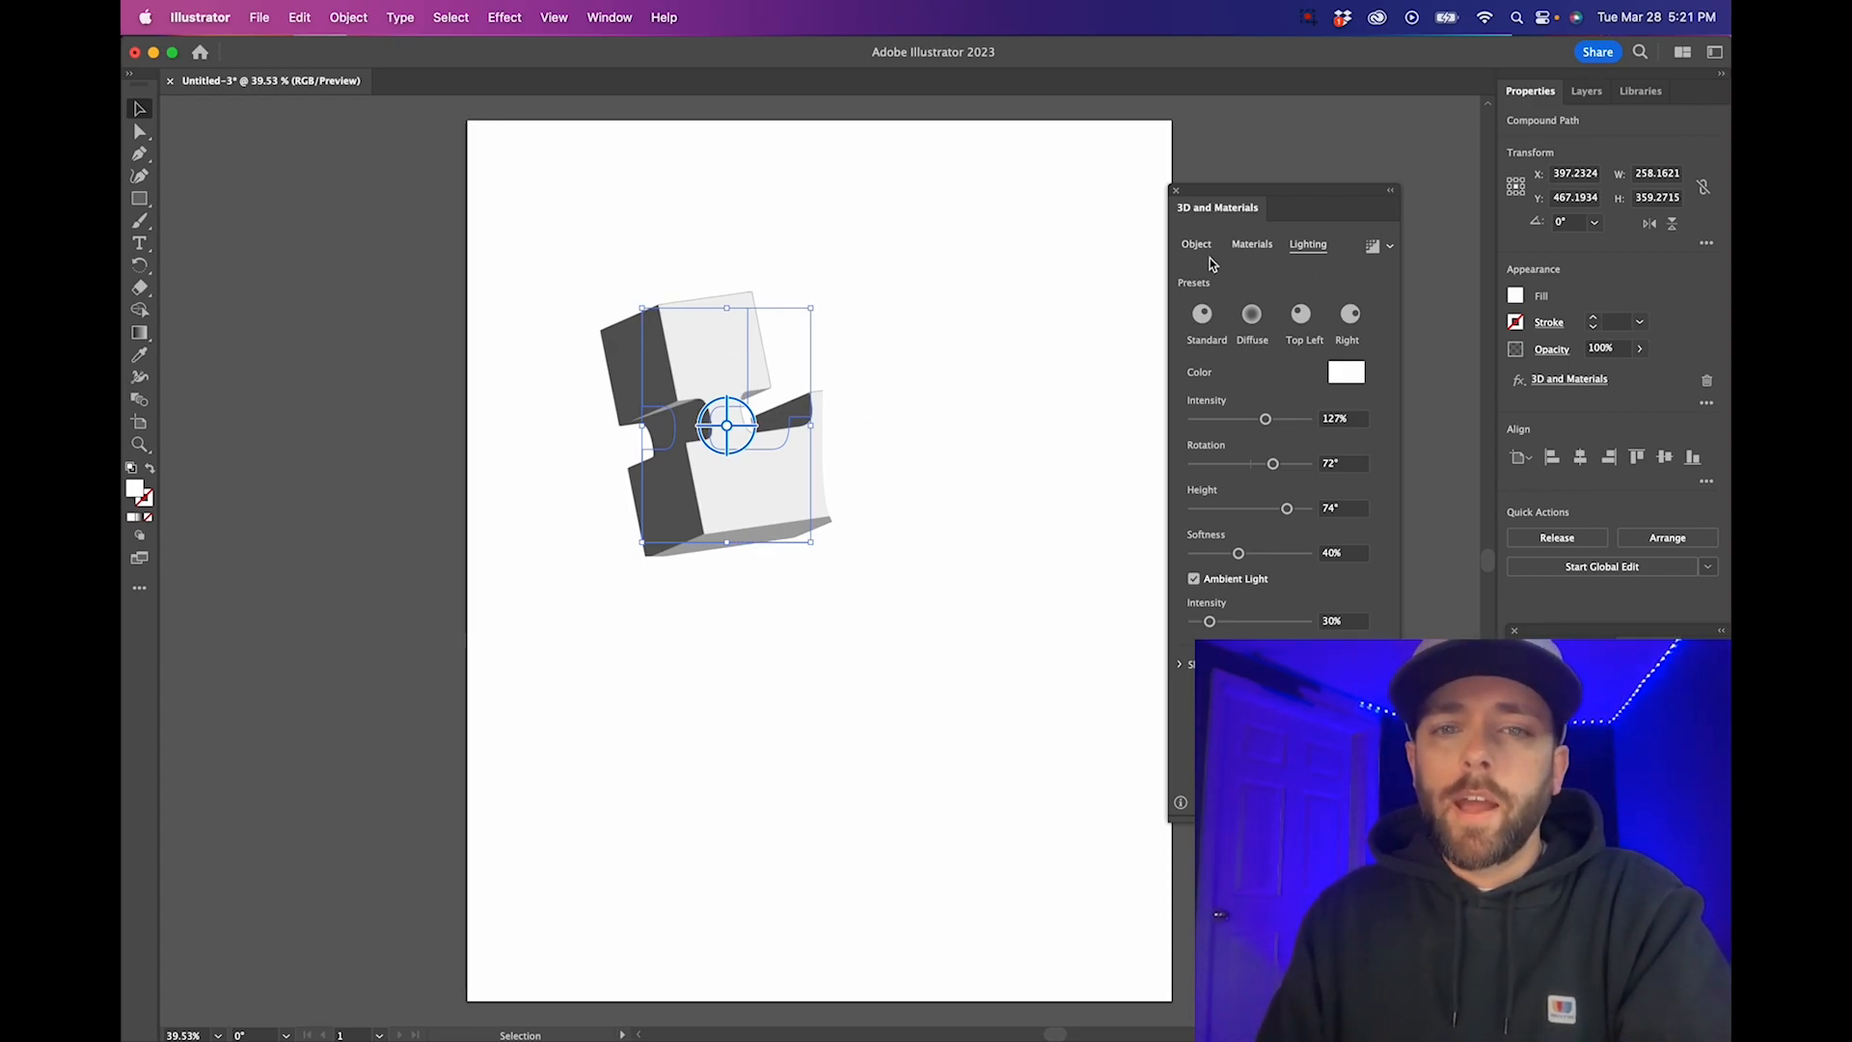
# Apply the same Extrude & Bevel effect to the letter O
pyautogui.click(1020, 297)
pyautogui.click(846, 411)
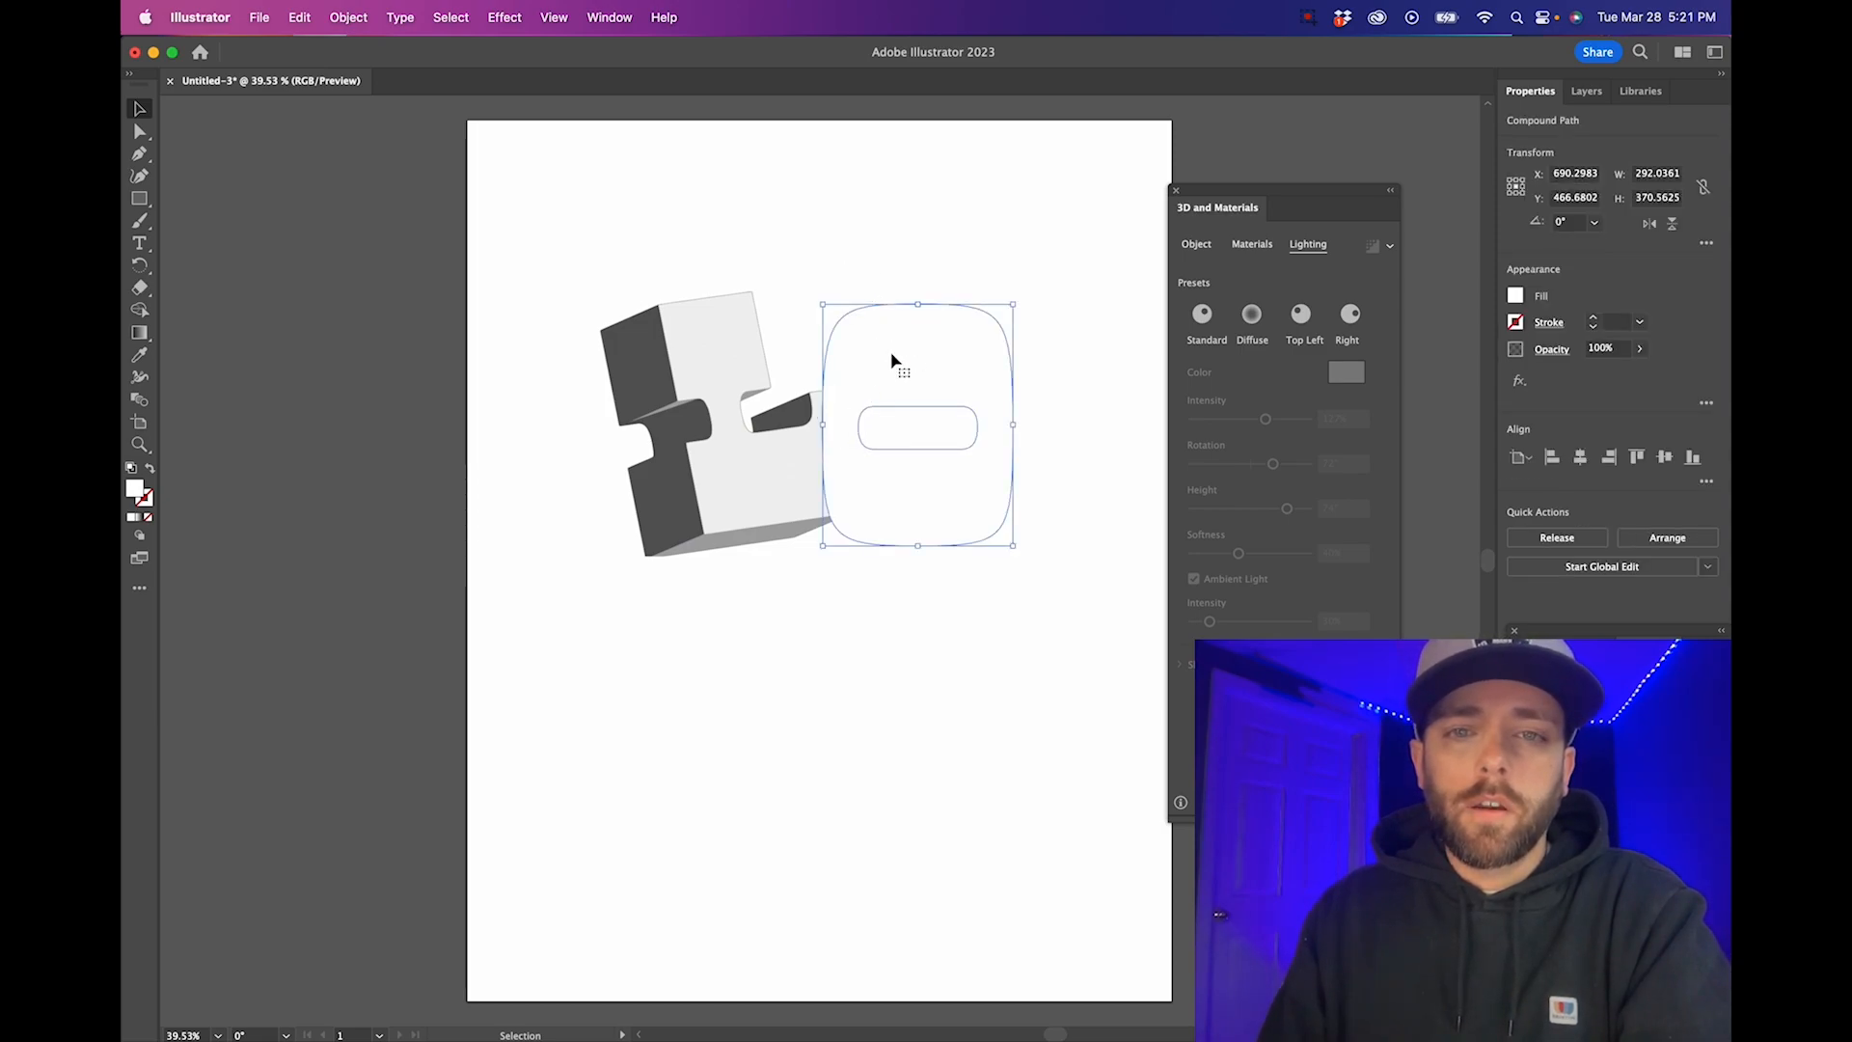
pyautogui.click(789, 267)
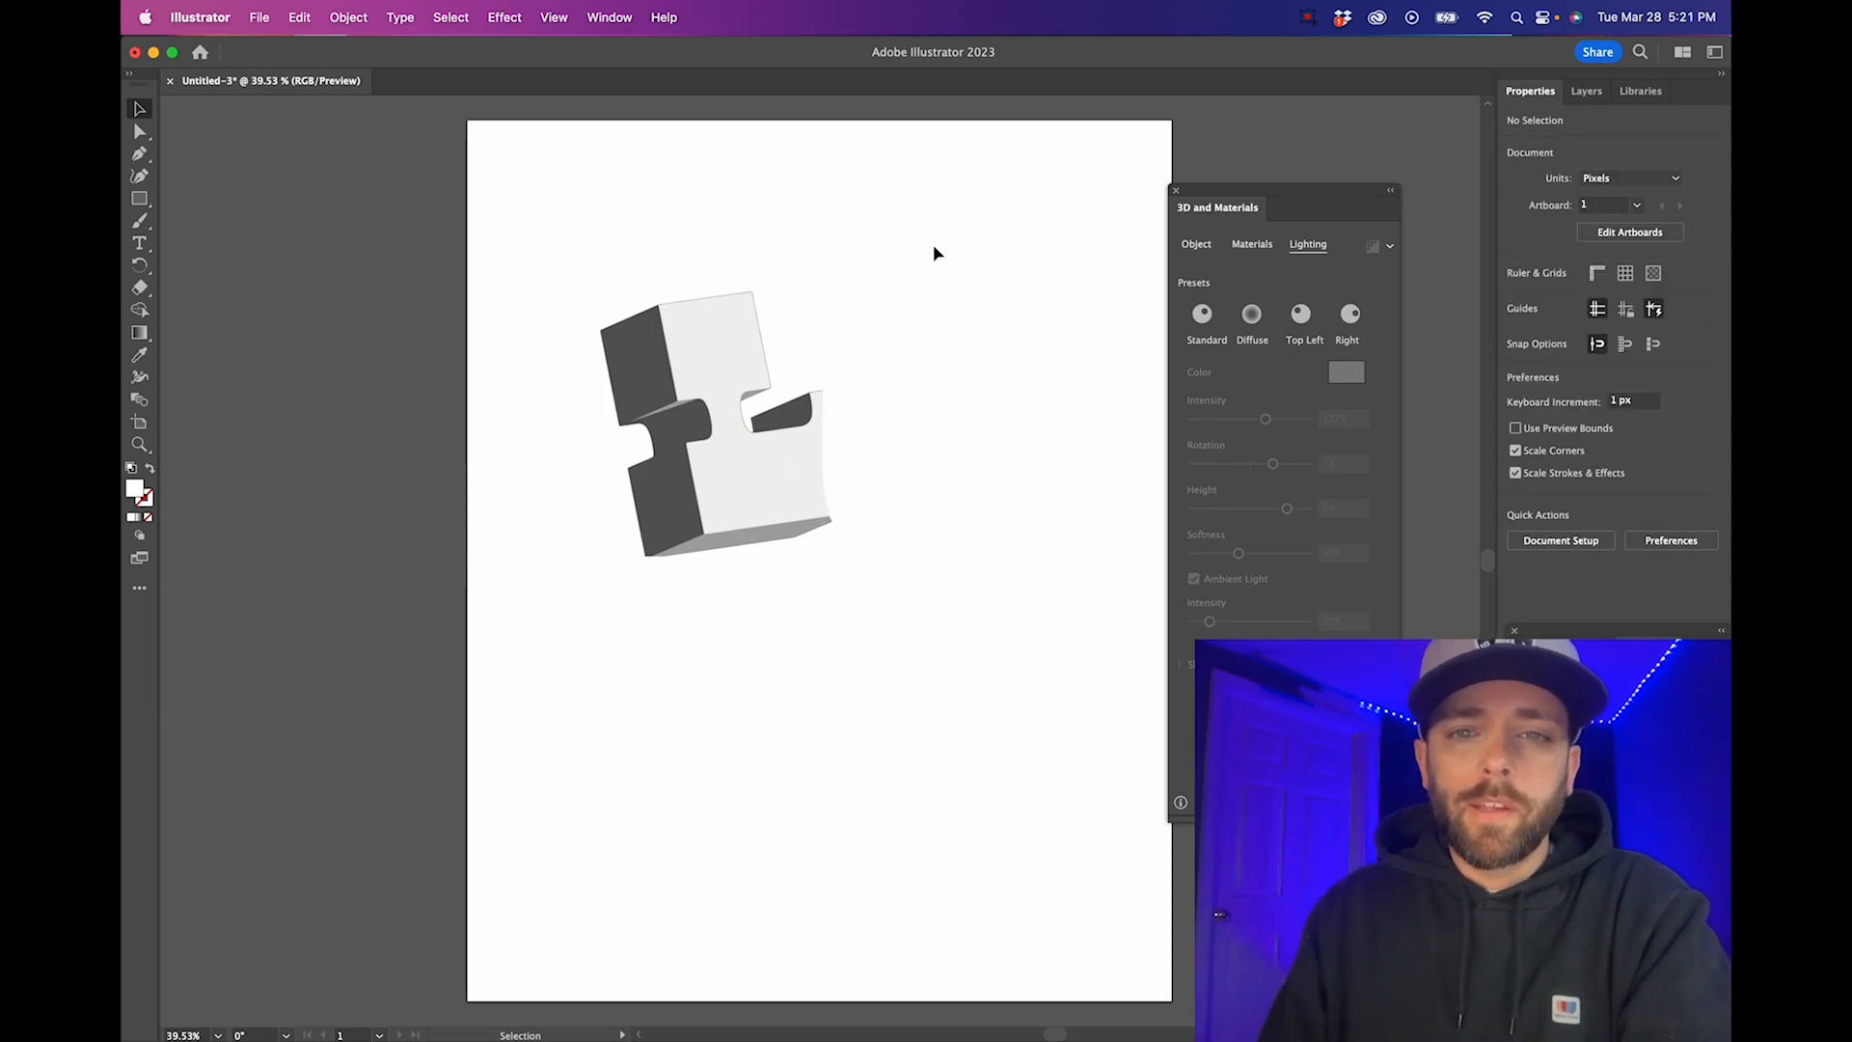
pyautogui.click(917, 373)
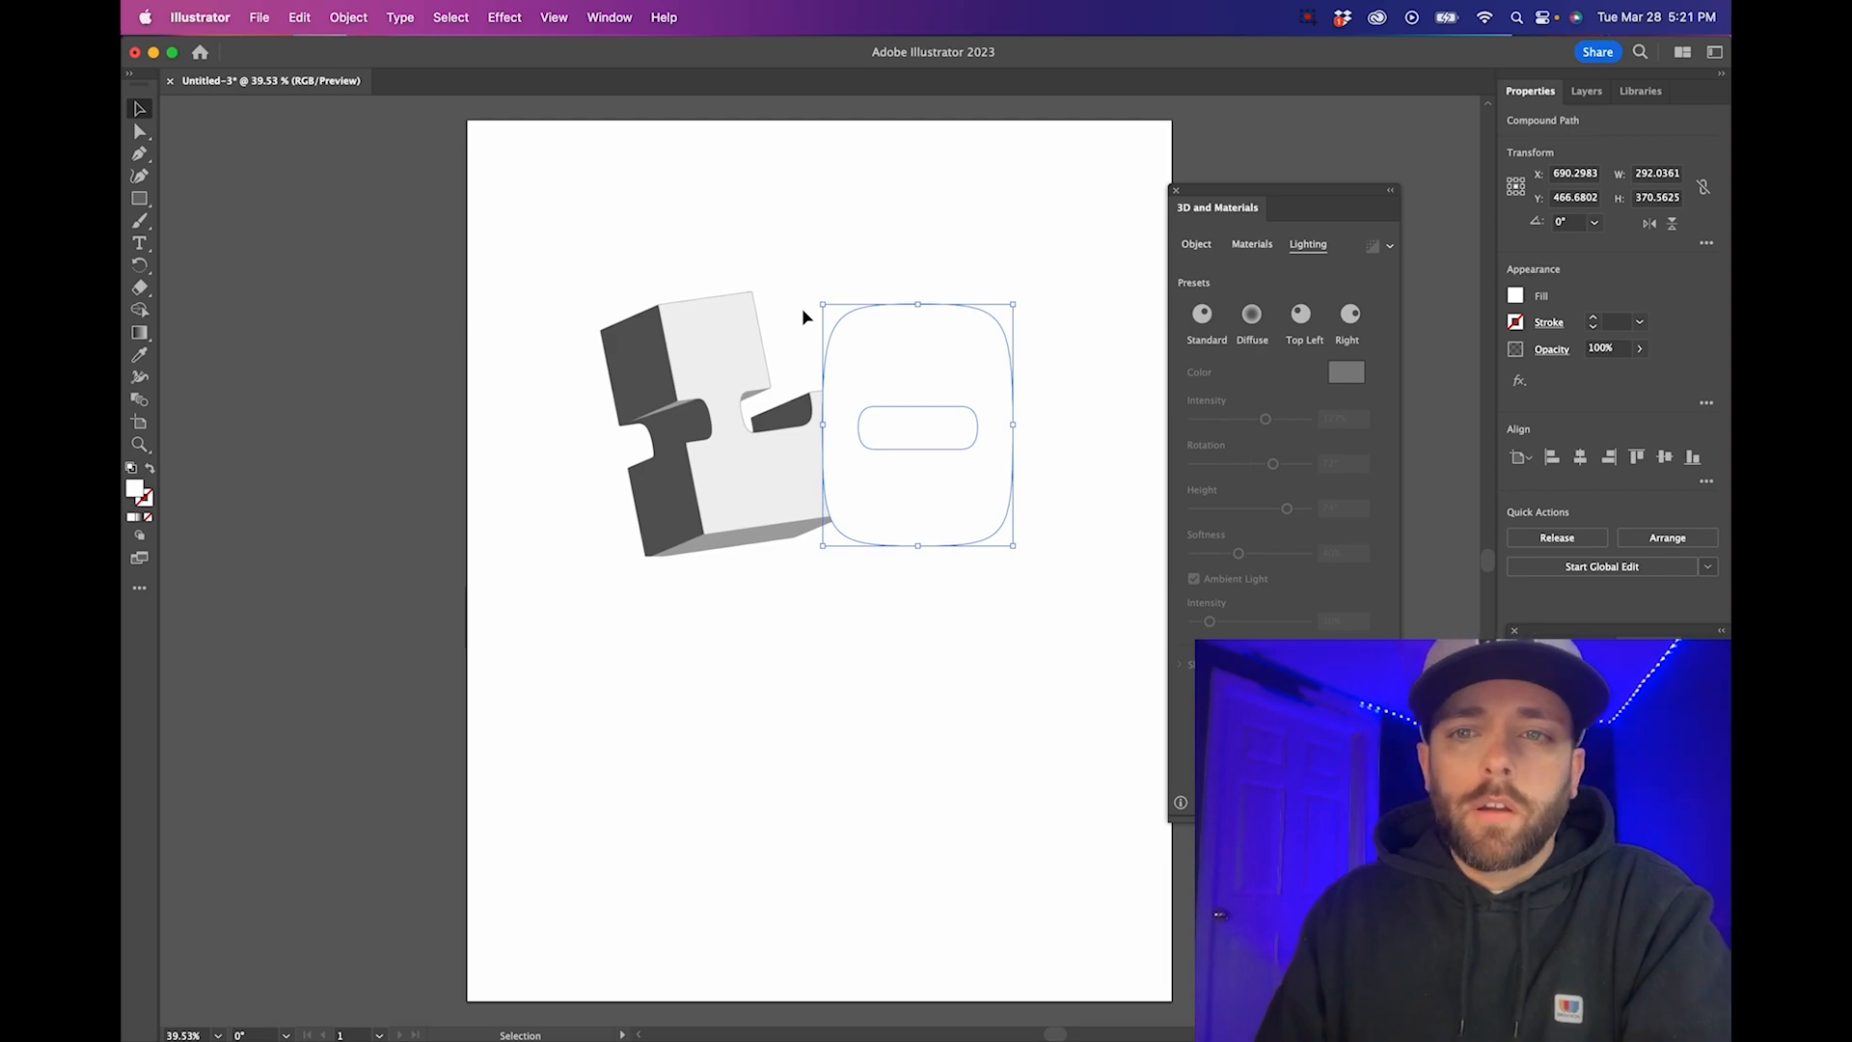
pyautogui.click(506, 19)
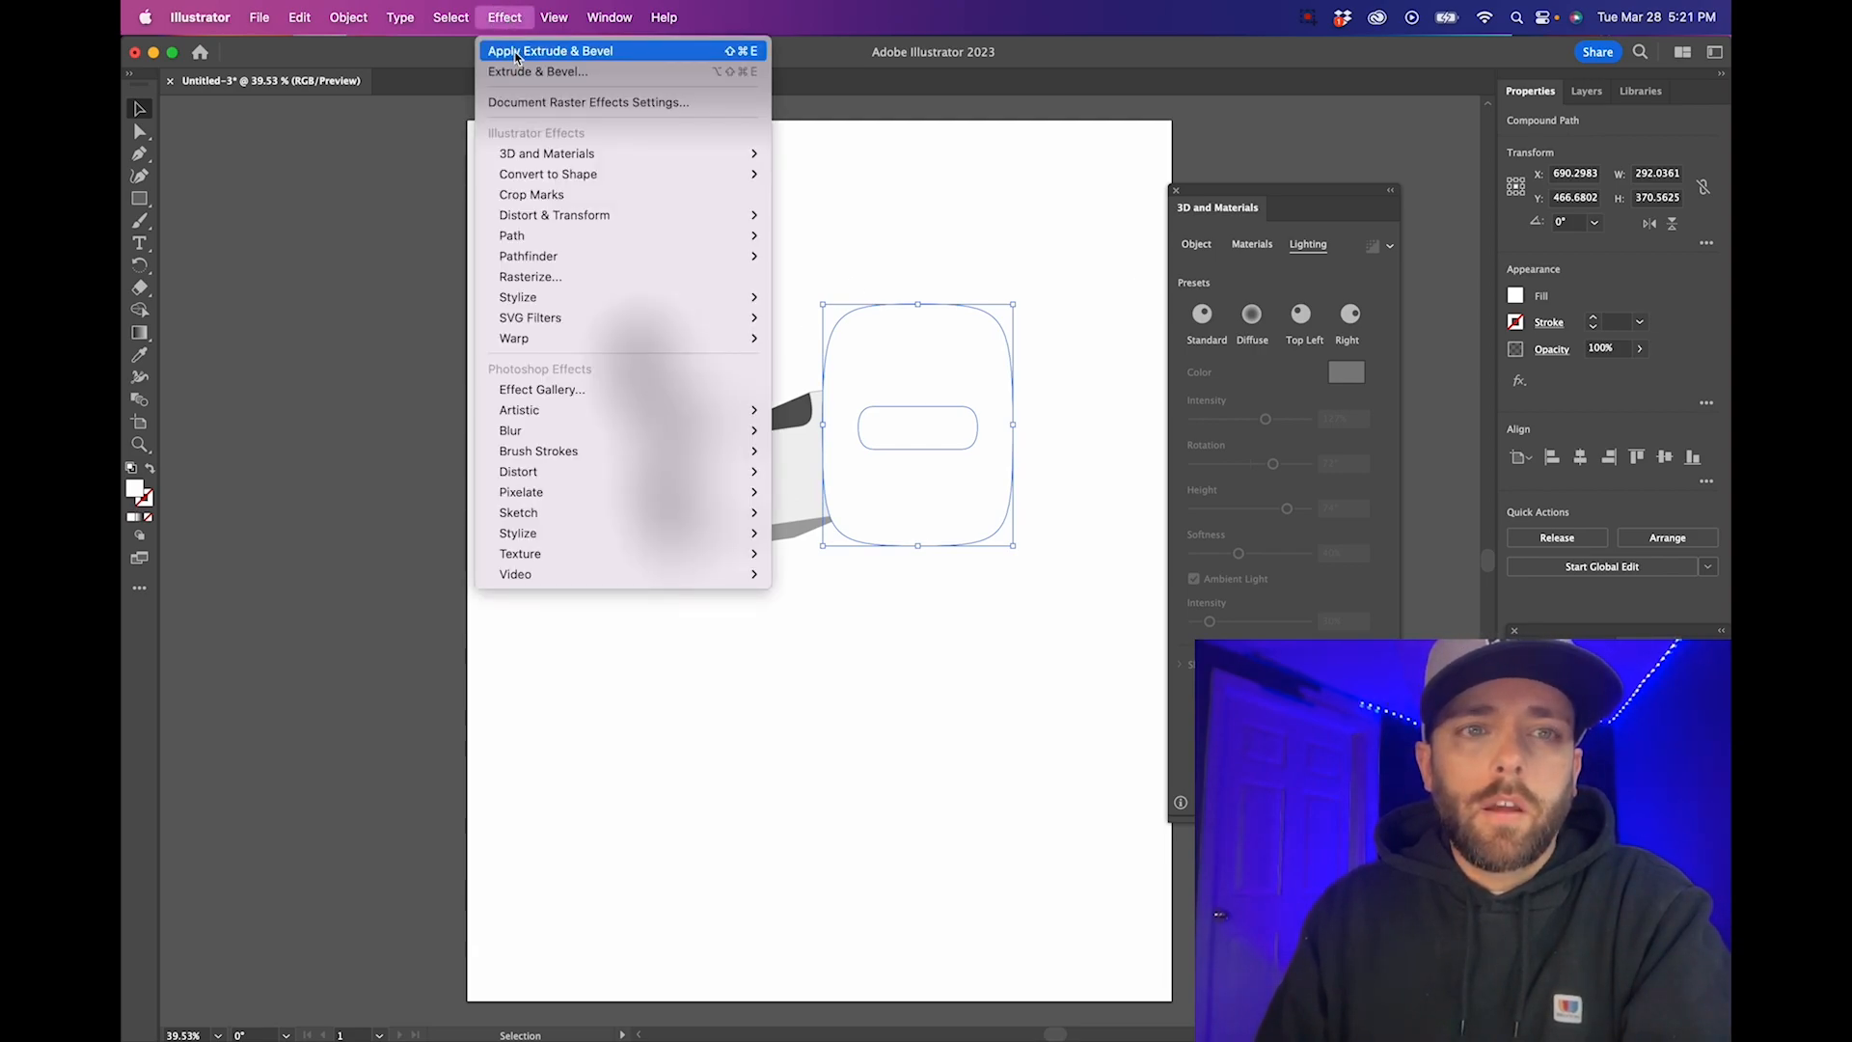
pyautogui.click(516, 53)
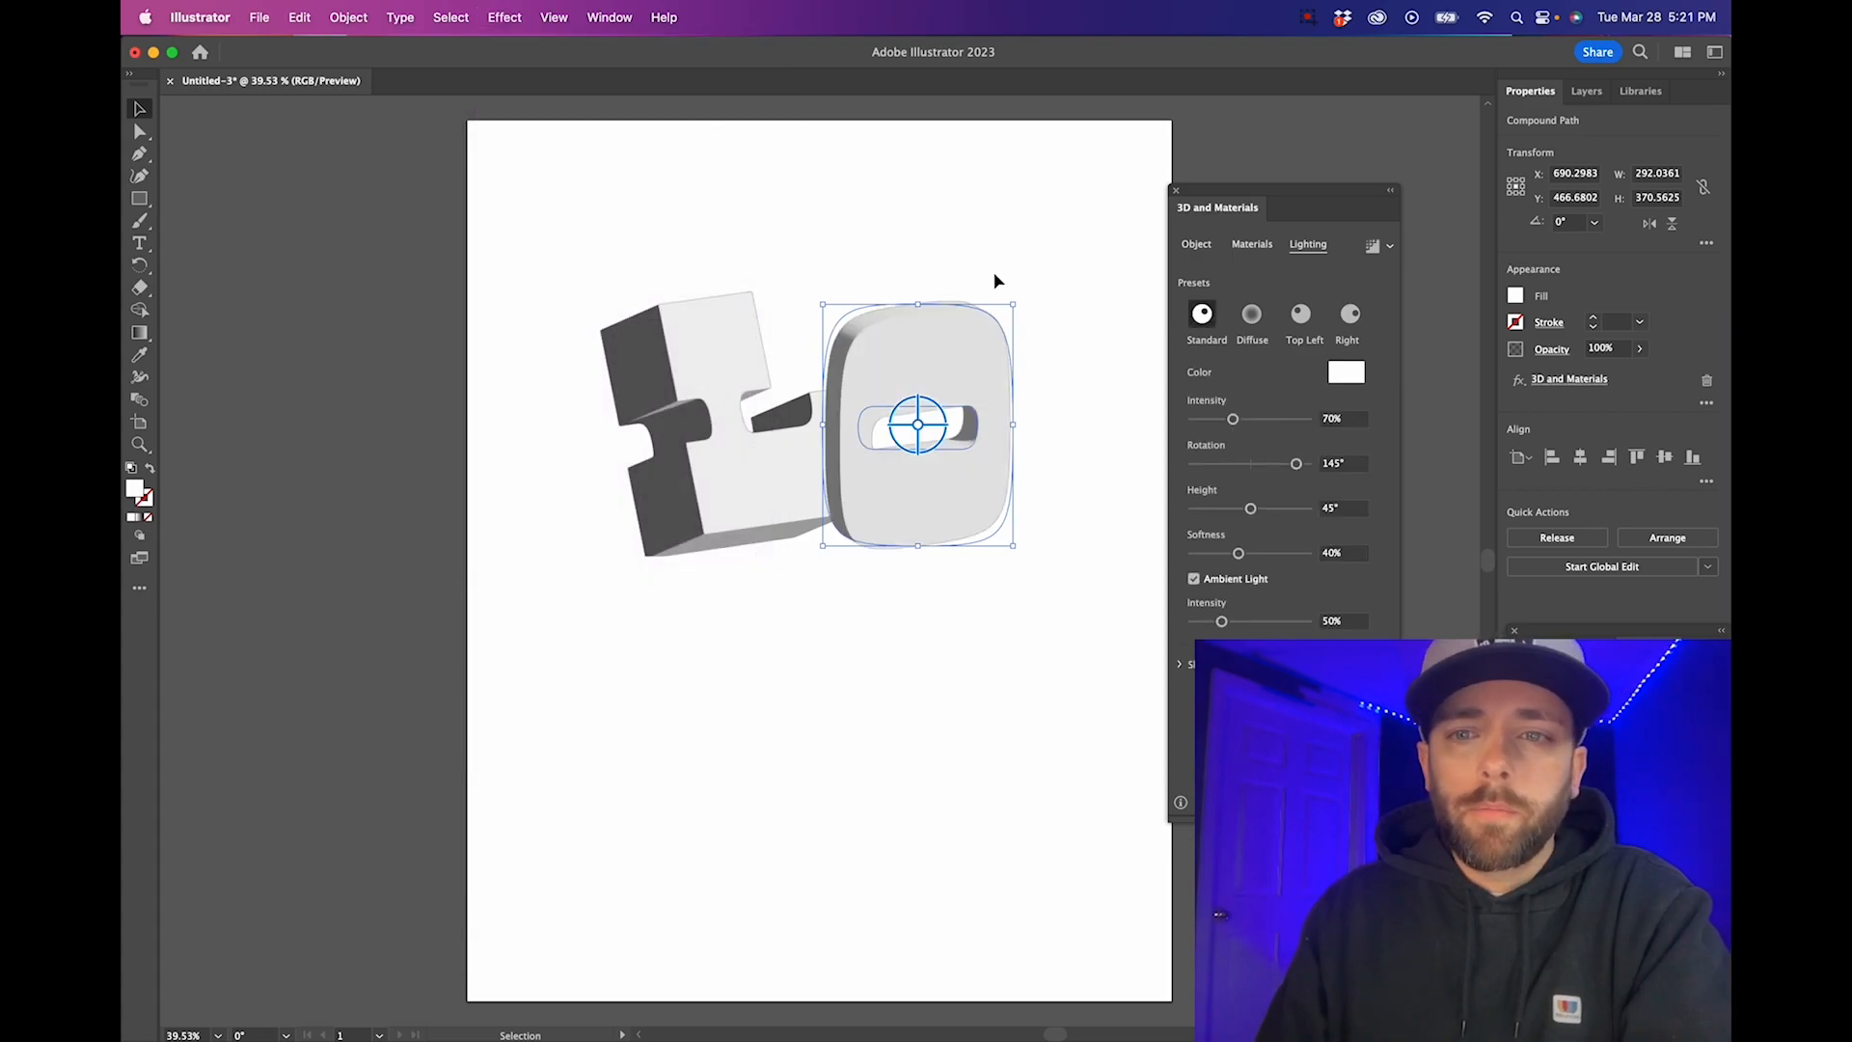
# Set the O's light intensity to 97% and its extrusion depth to about 2.33 in
pyautogui.moveTo(1235, 421)
pyautogui.mouseDown()
pyautogui.moveTo(1288, 420)
pyautogui.moveTo(1248, 421)
pyautogui.mouseUp()
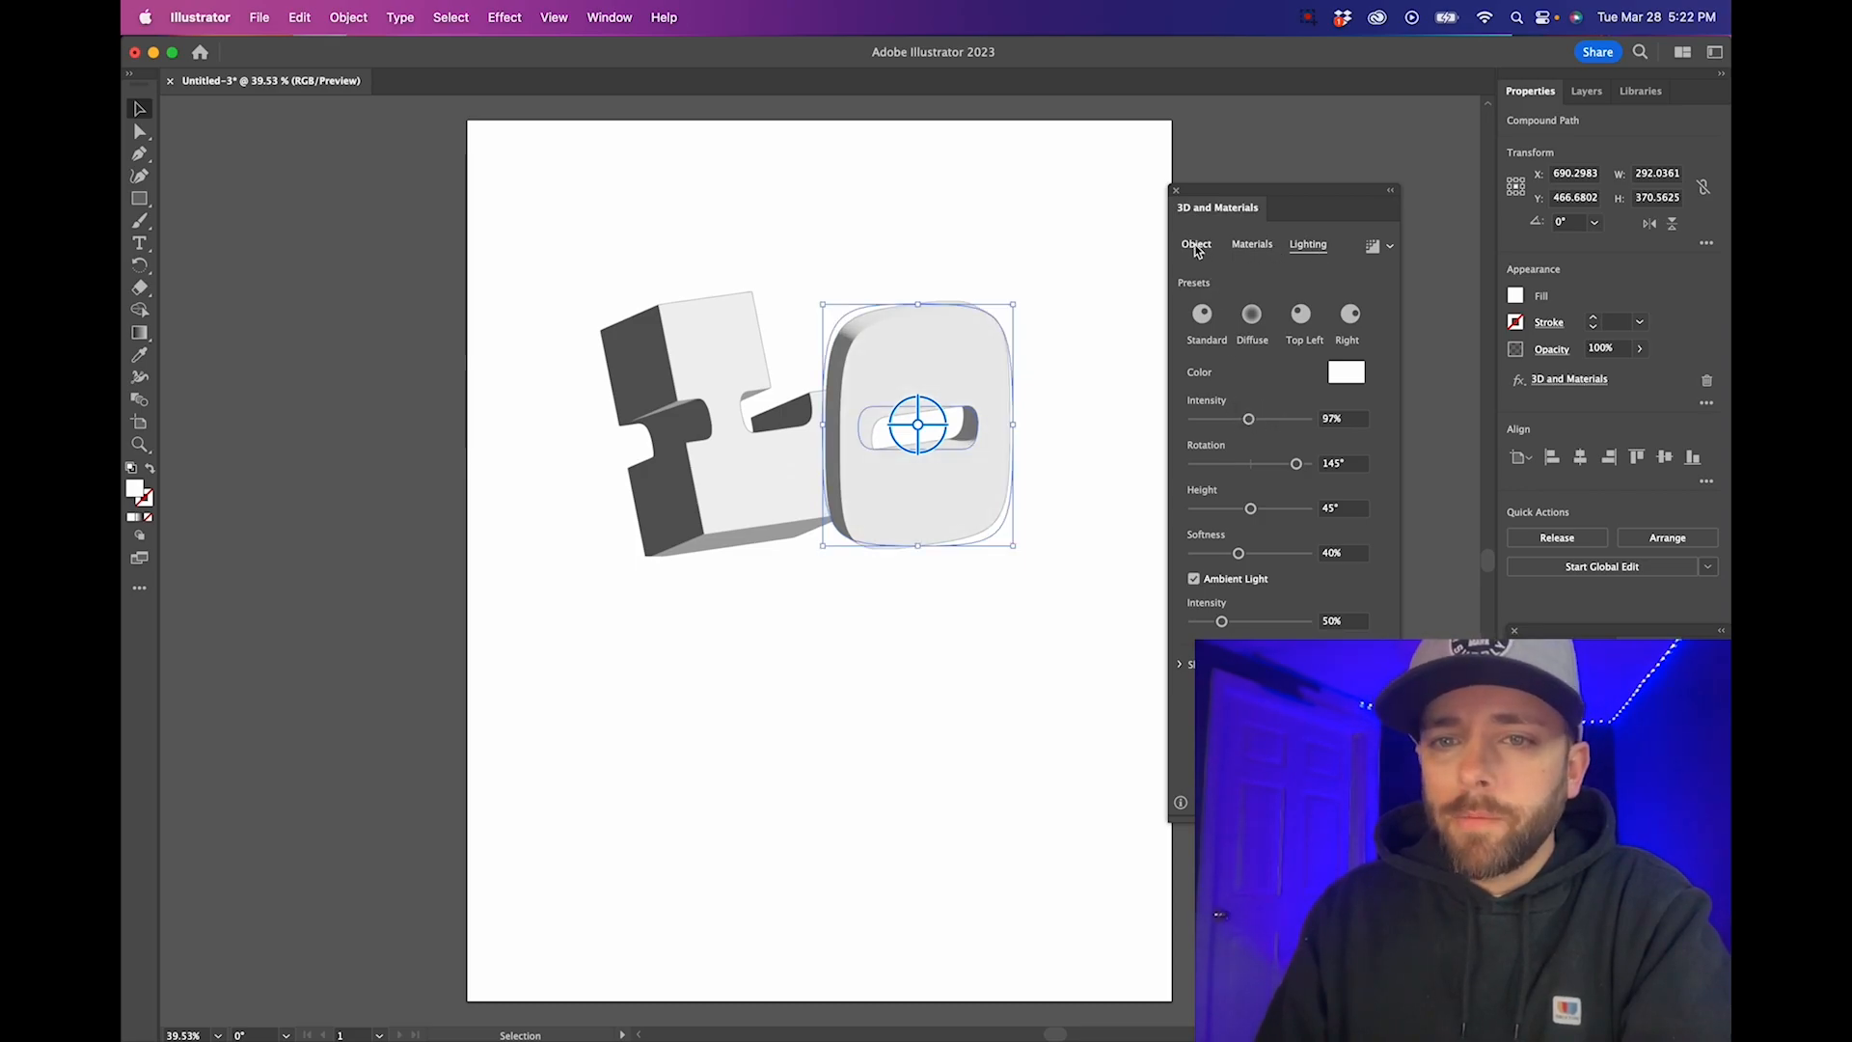
pyautogui.click(1196, 246)
pyautogui.moveTo(1201, 387); pyautogui.dragTo(1215, 389)
pyautogui.click(931, 266)
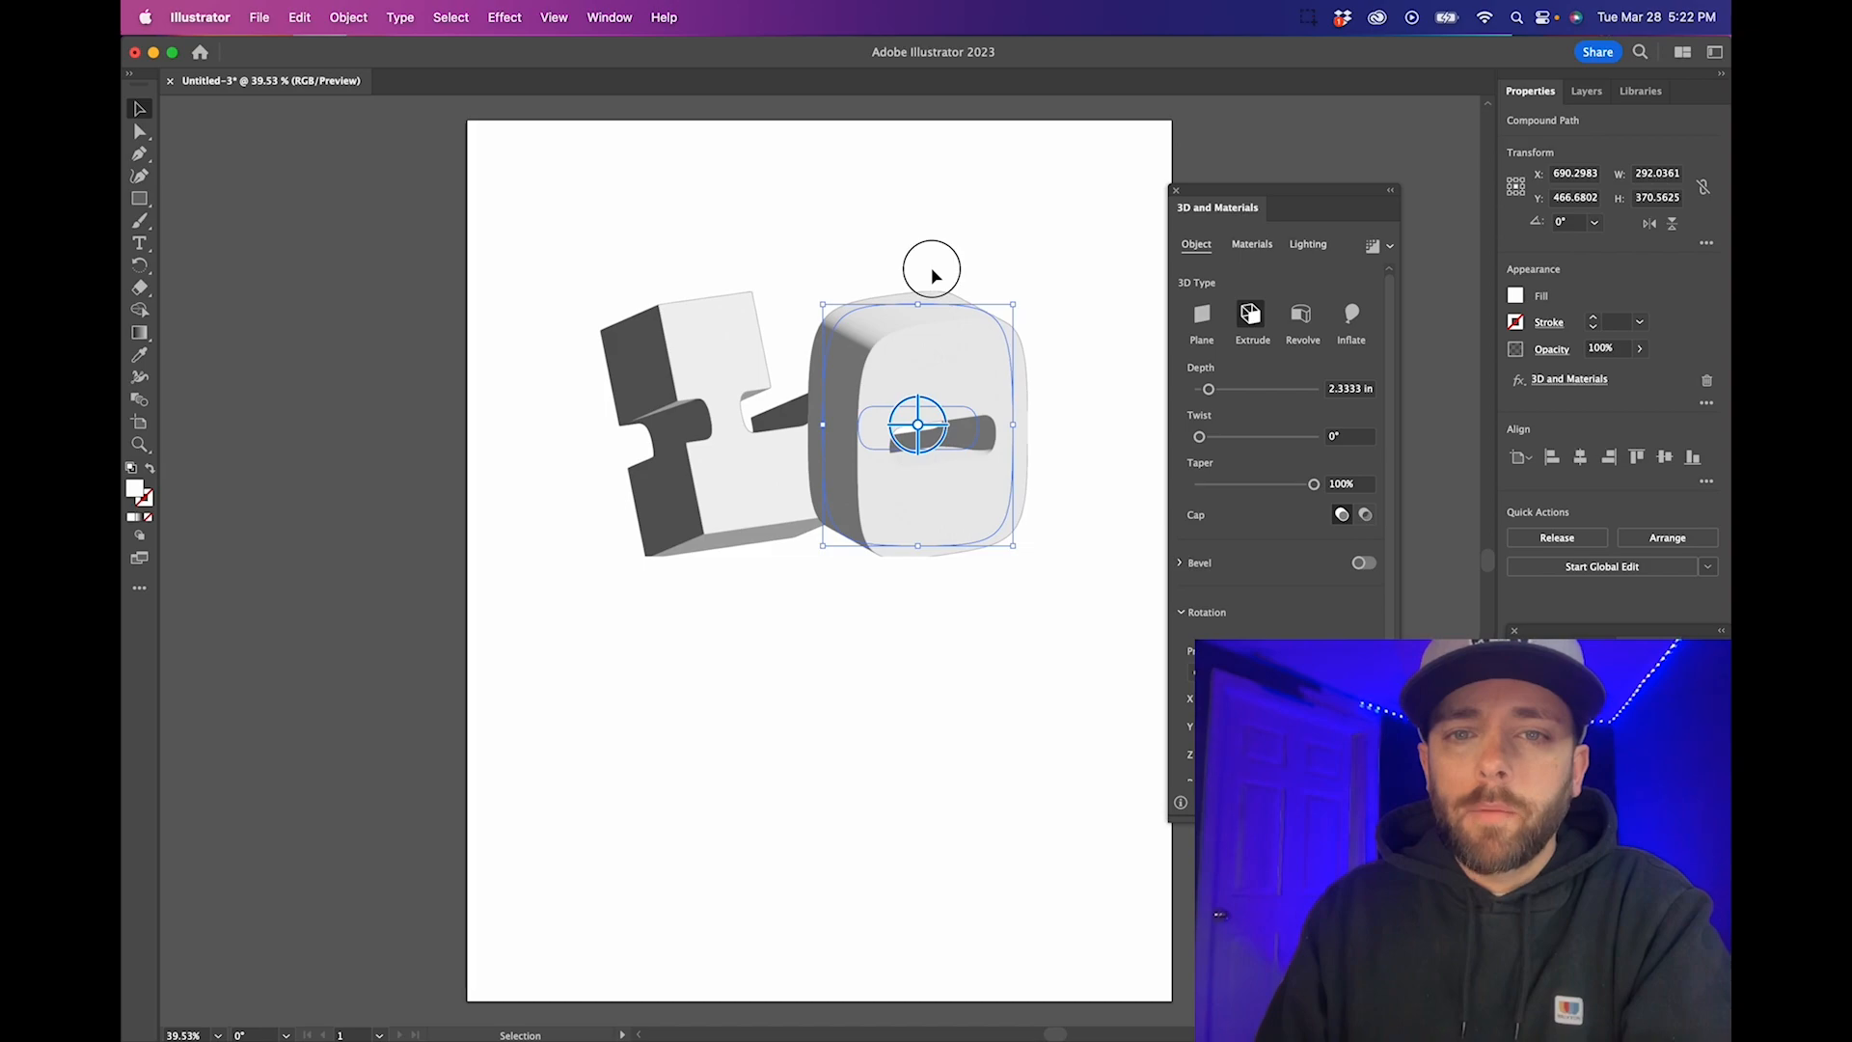
# Check the L's depth, set the O's extrusion depth to 2.967 in and tilt the O in 3D opposite to the L
pyautogui.click(736, 383)
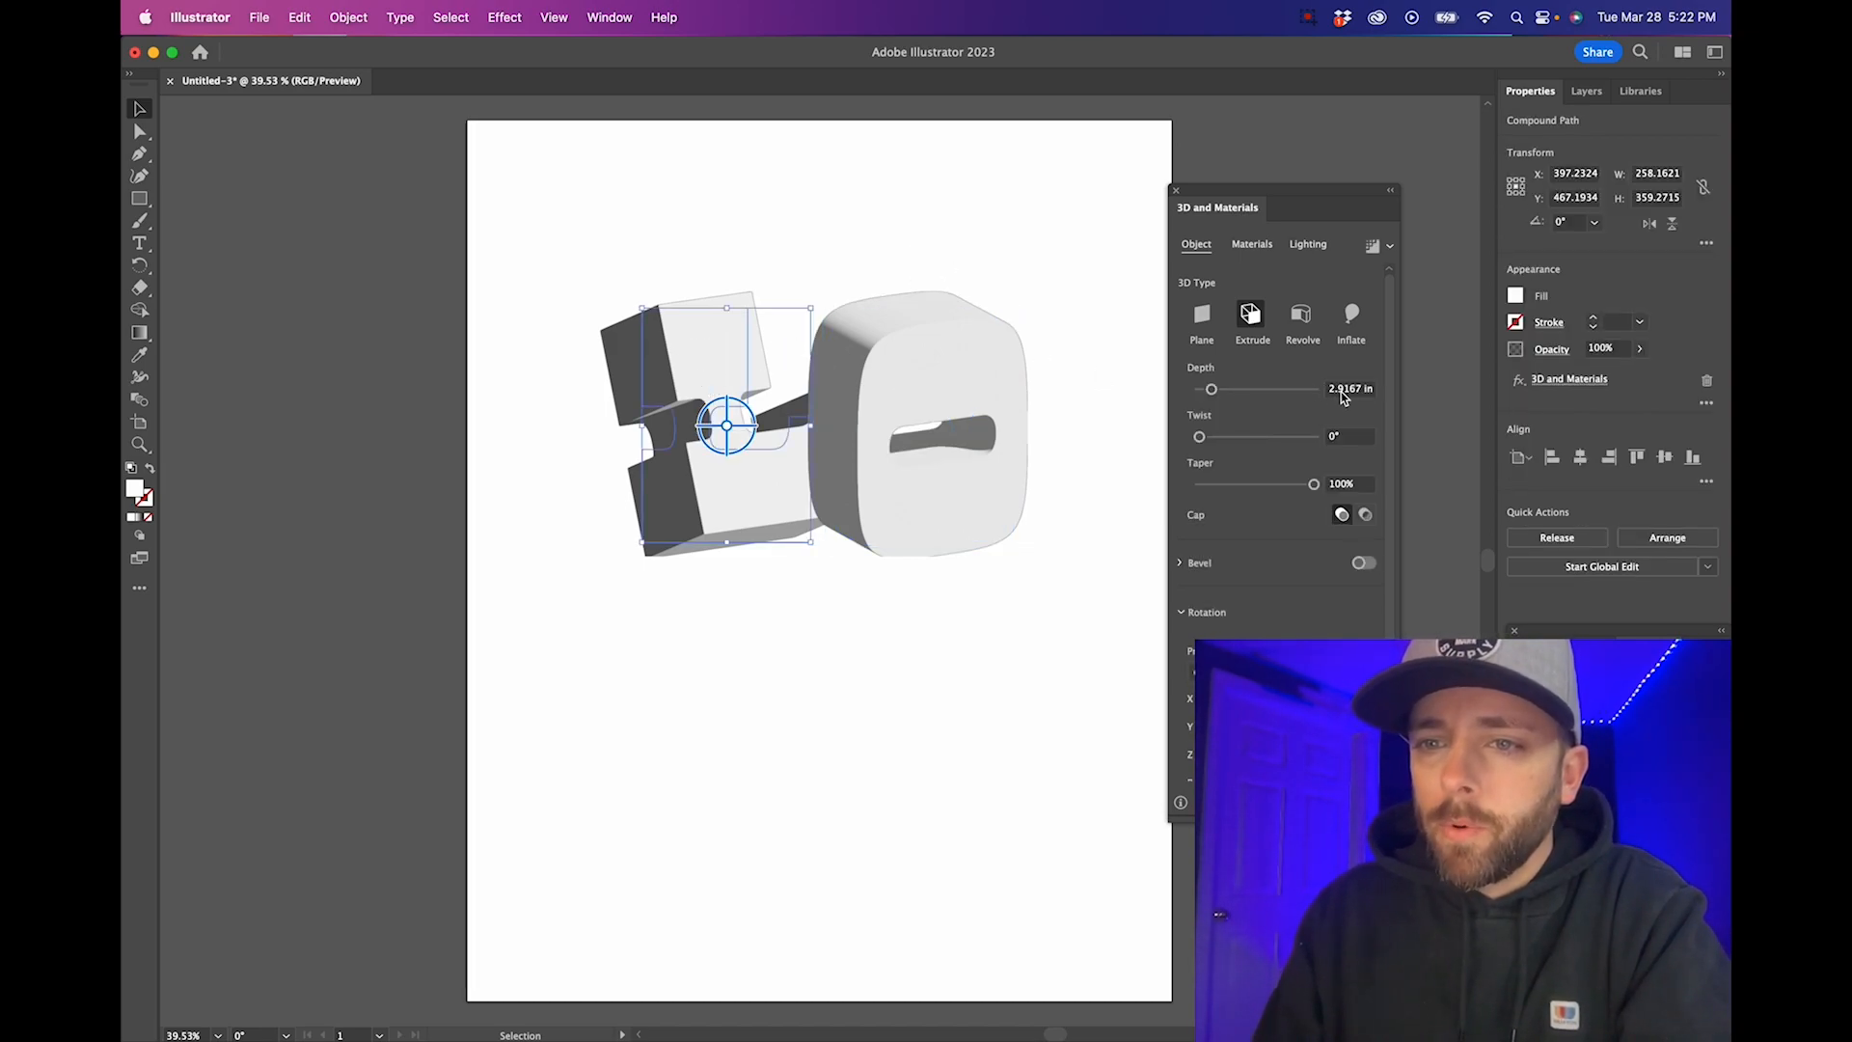
pyautogui.click(1009, 281)
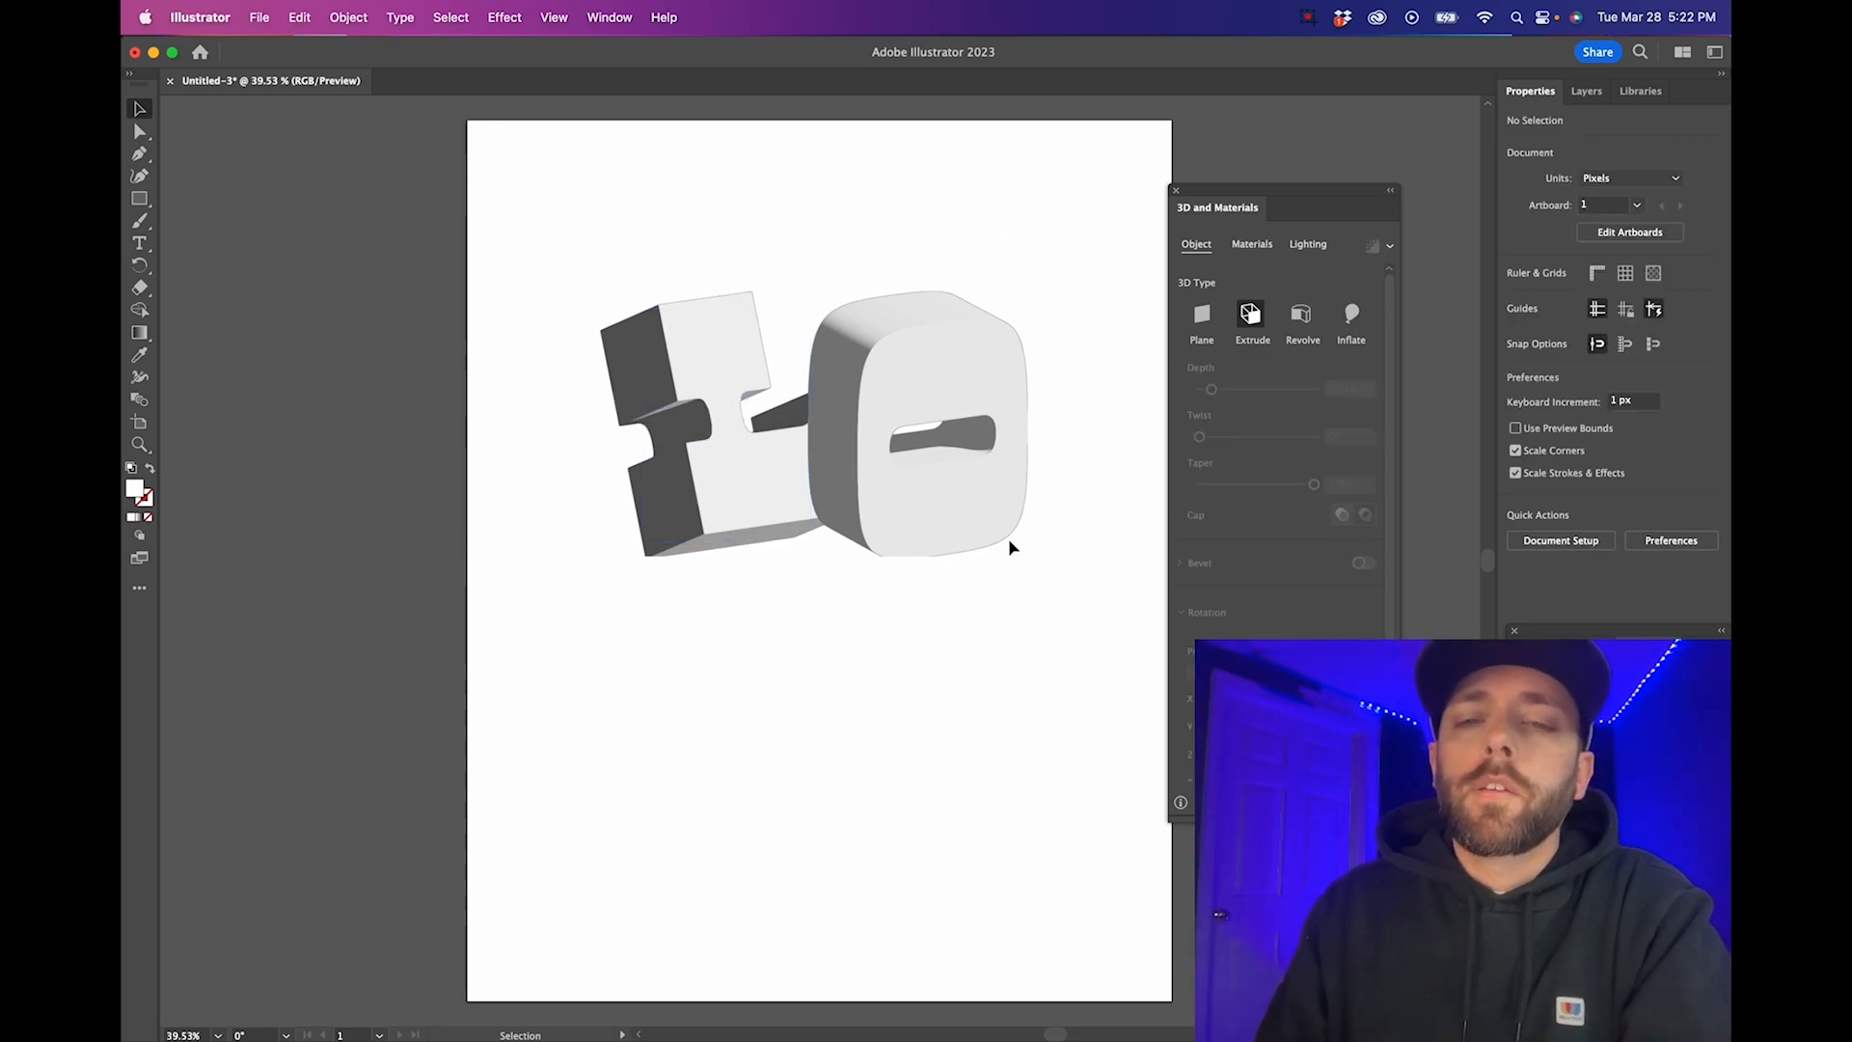
pyautogui.click(926, 396)
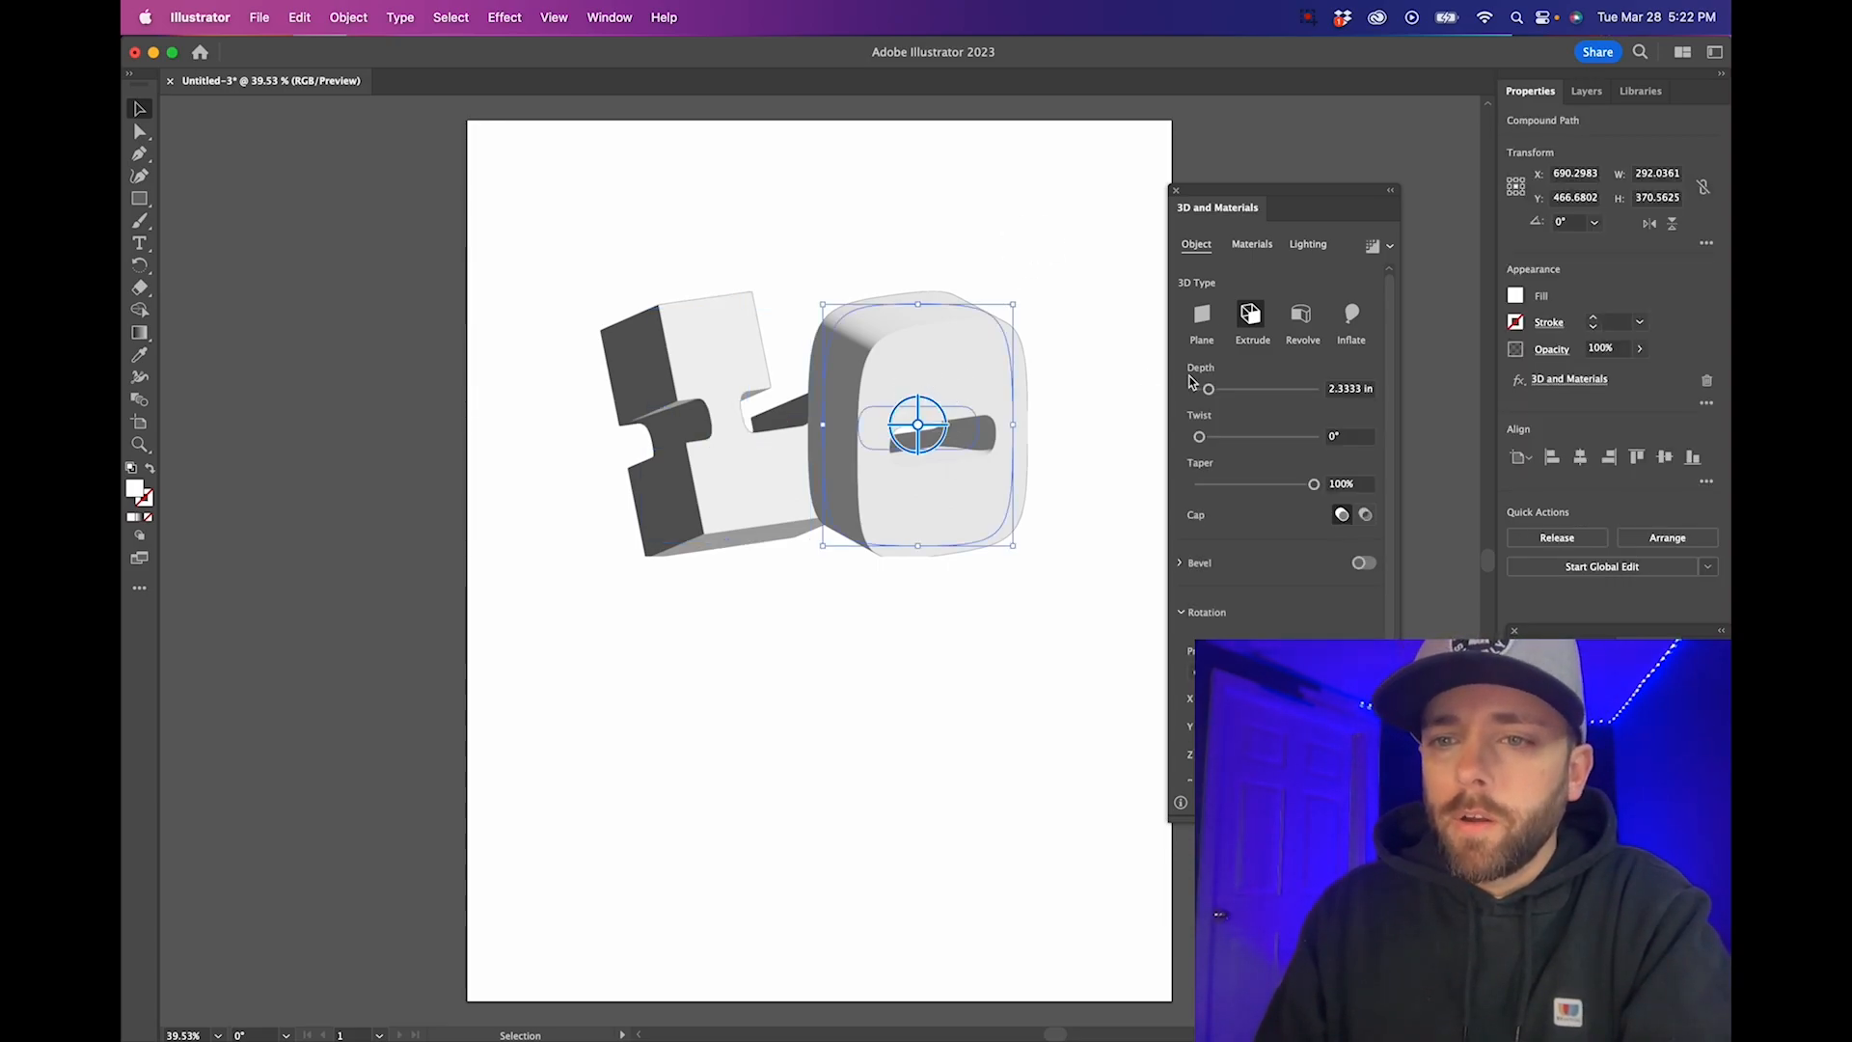
pyautogui.moveTo(1211, 396); pyautogui.dragTo(1216, 397)
pyautogui.click(1349, 388)
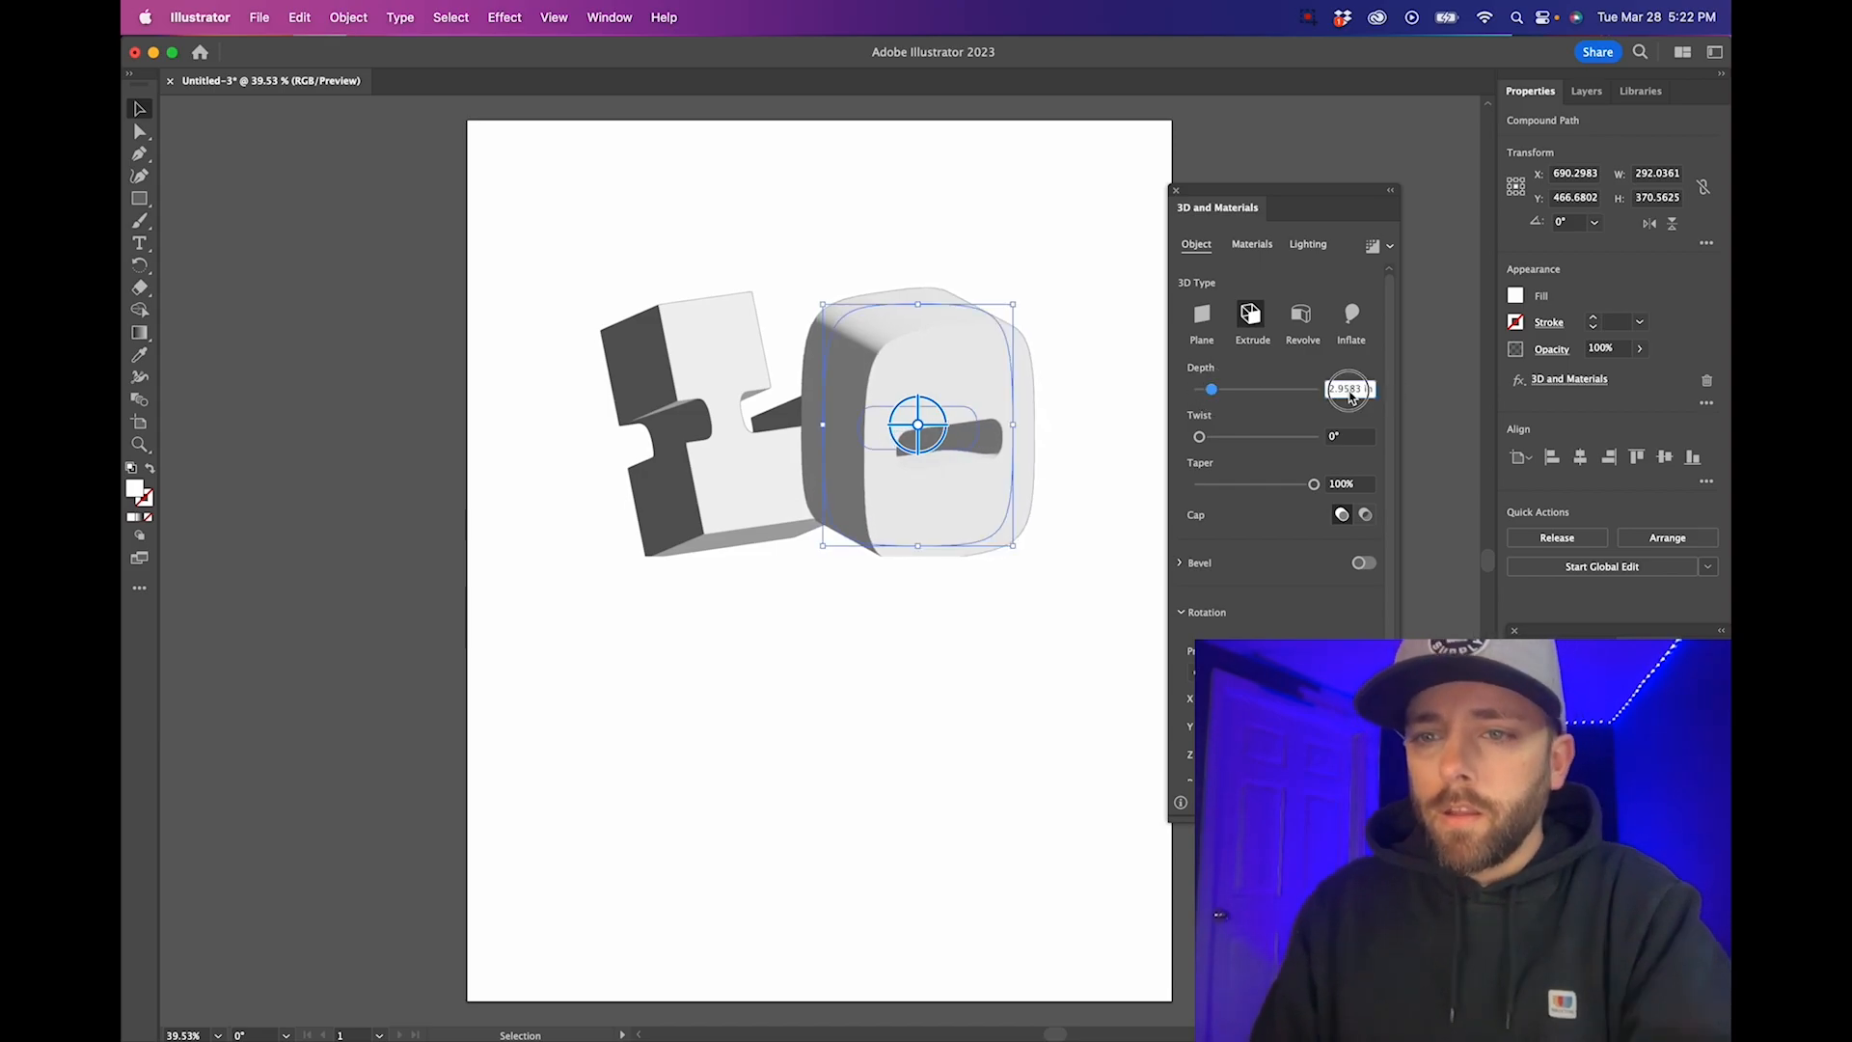
pyautogui.write('2')
pyautogui.press('Return')
pyautogui.write('.967')
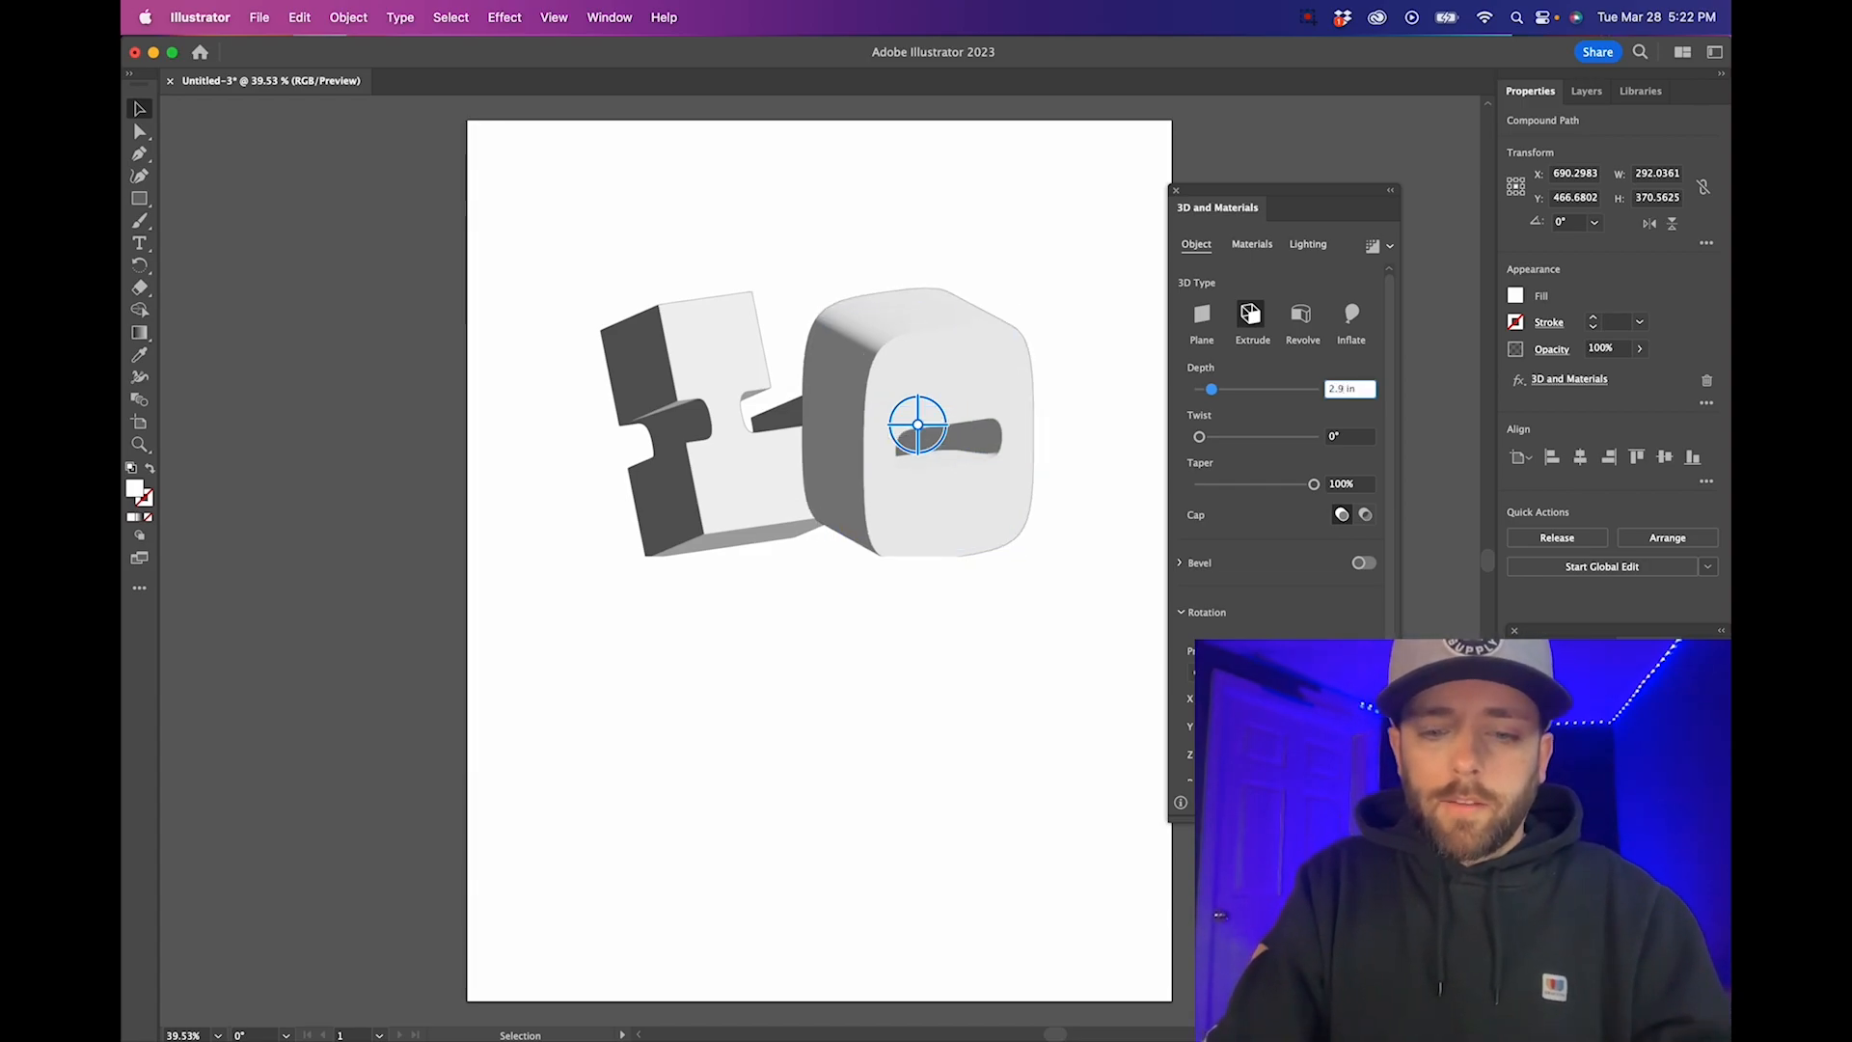
pyautogui.press('Return')
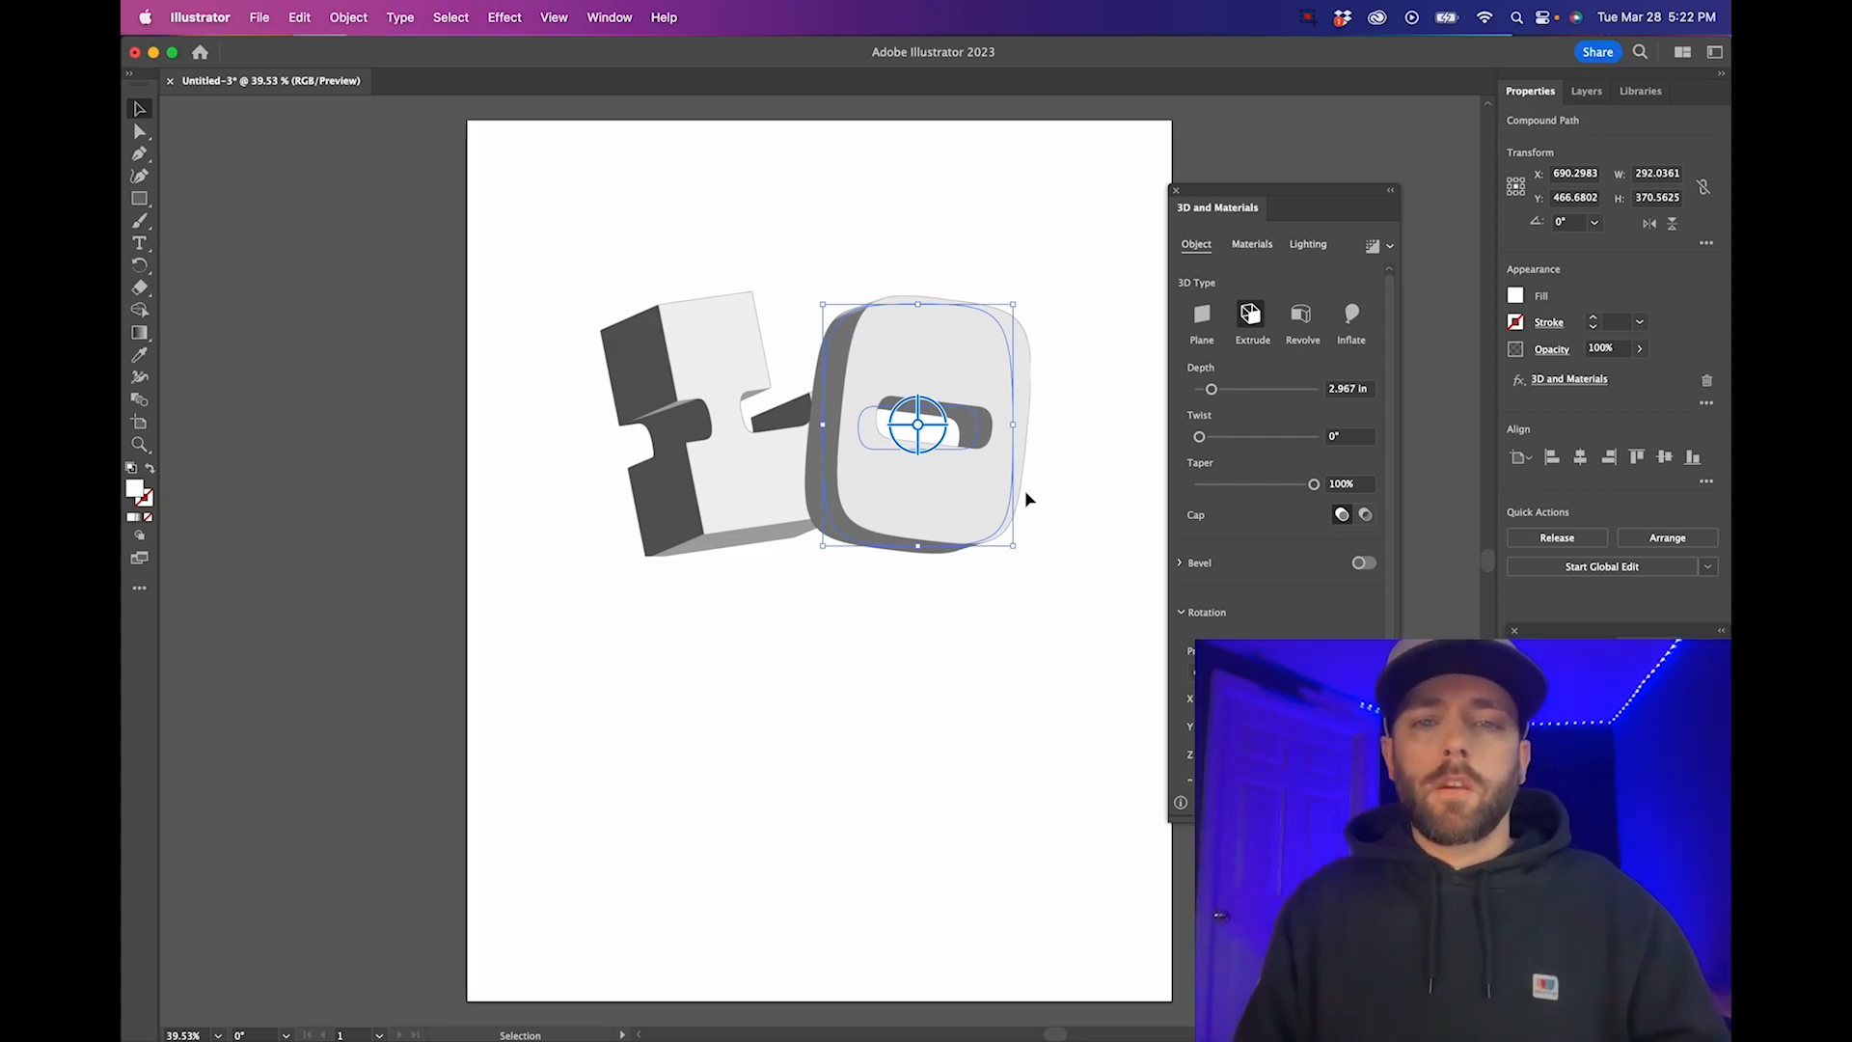
# Light the O with the Standard preset at 141% intensity, 180° rotation, 57° height and 28% ambient intensity
pyautogui.click(1308, 245)
pyautogui.click(1218, 335)
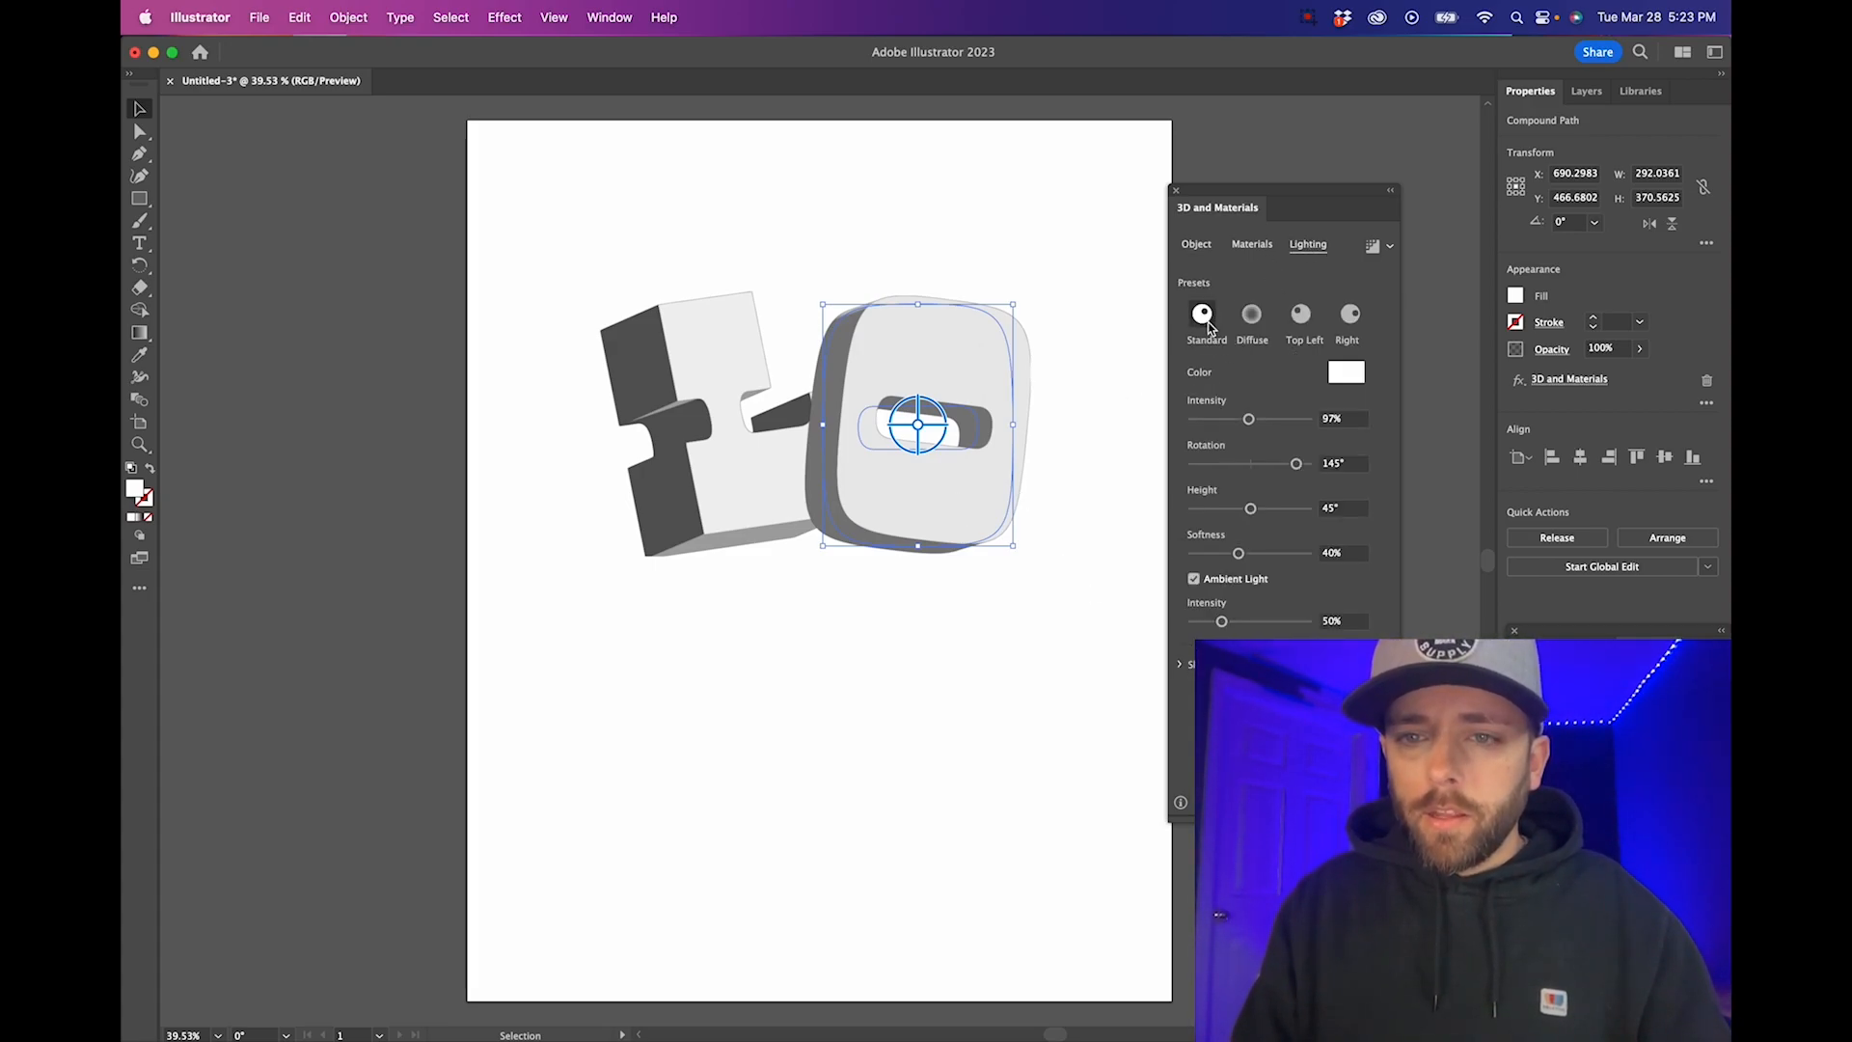
pyautogui.moveTo(1235, 421); pyautogui.dragTo(1275, 420)
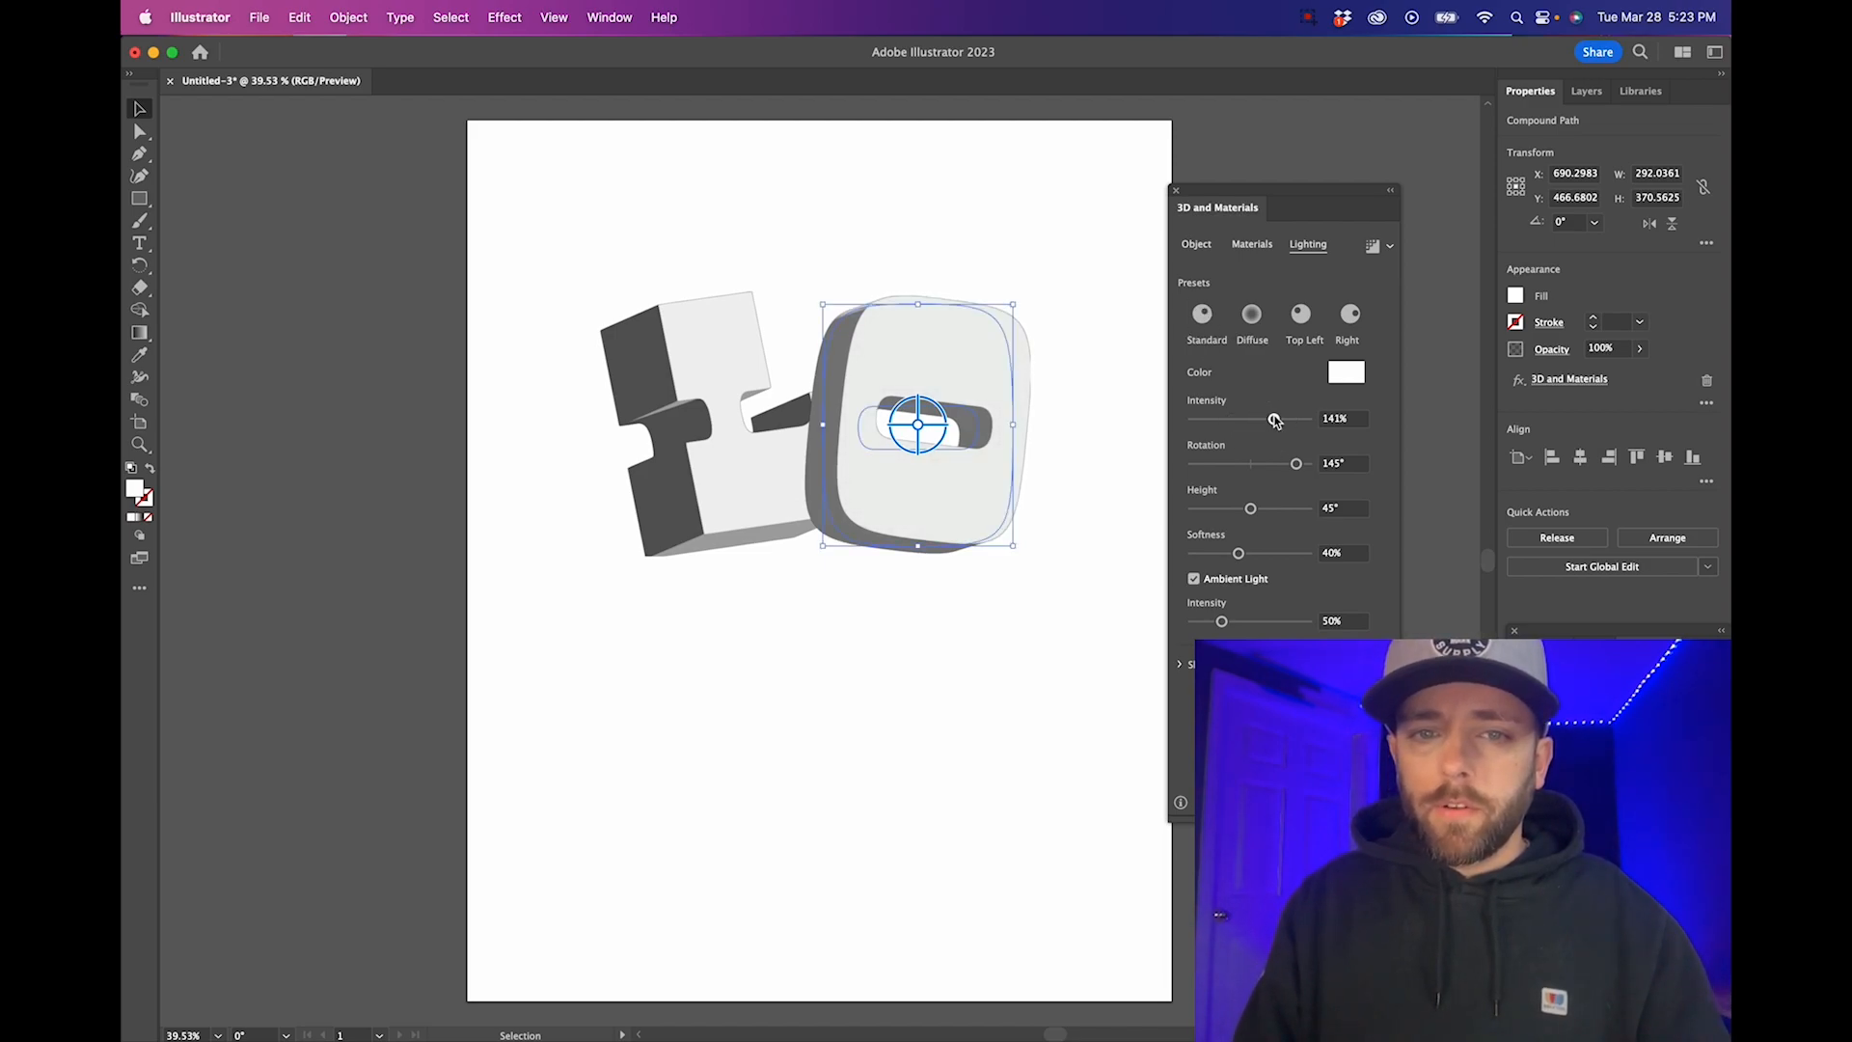
pyautogui.moveTo(1223, 620); pyautogui.dragTo(1210, 622)
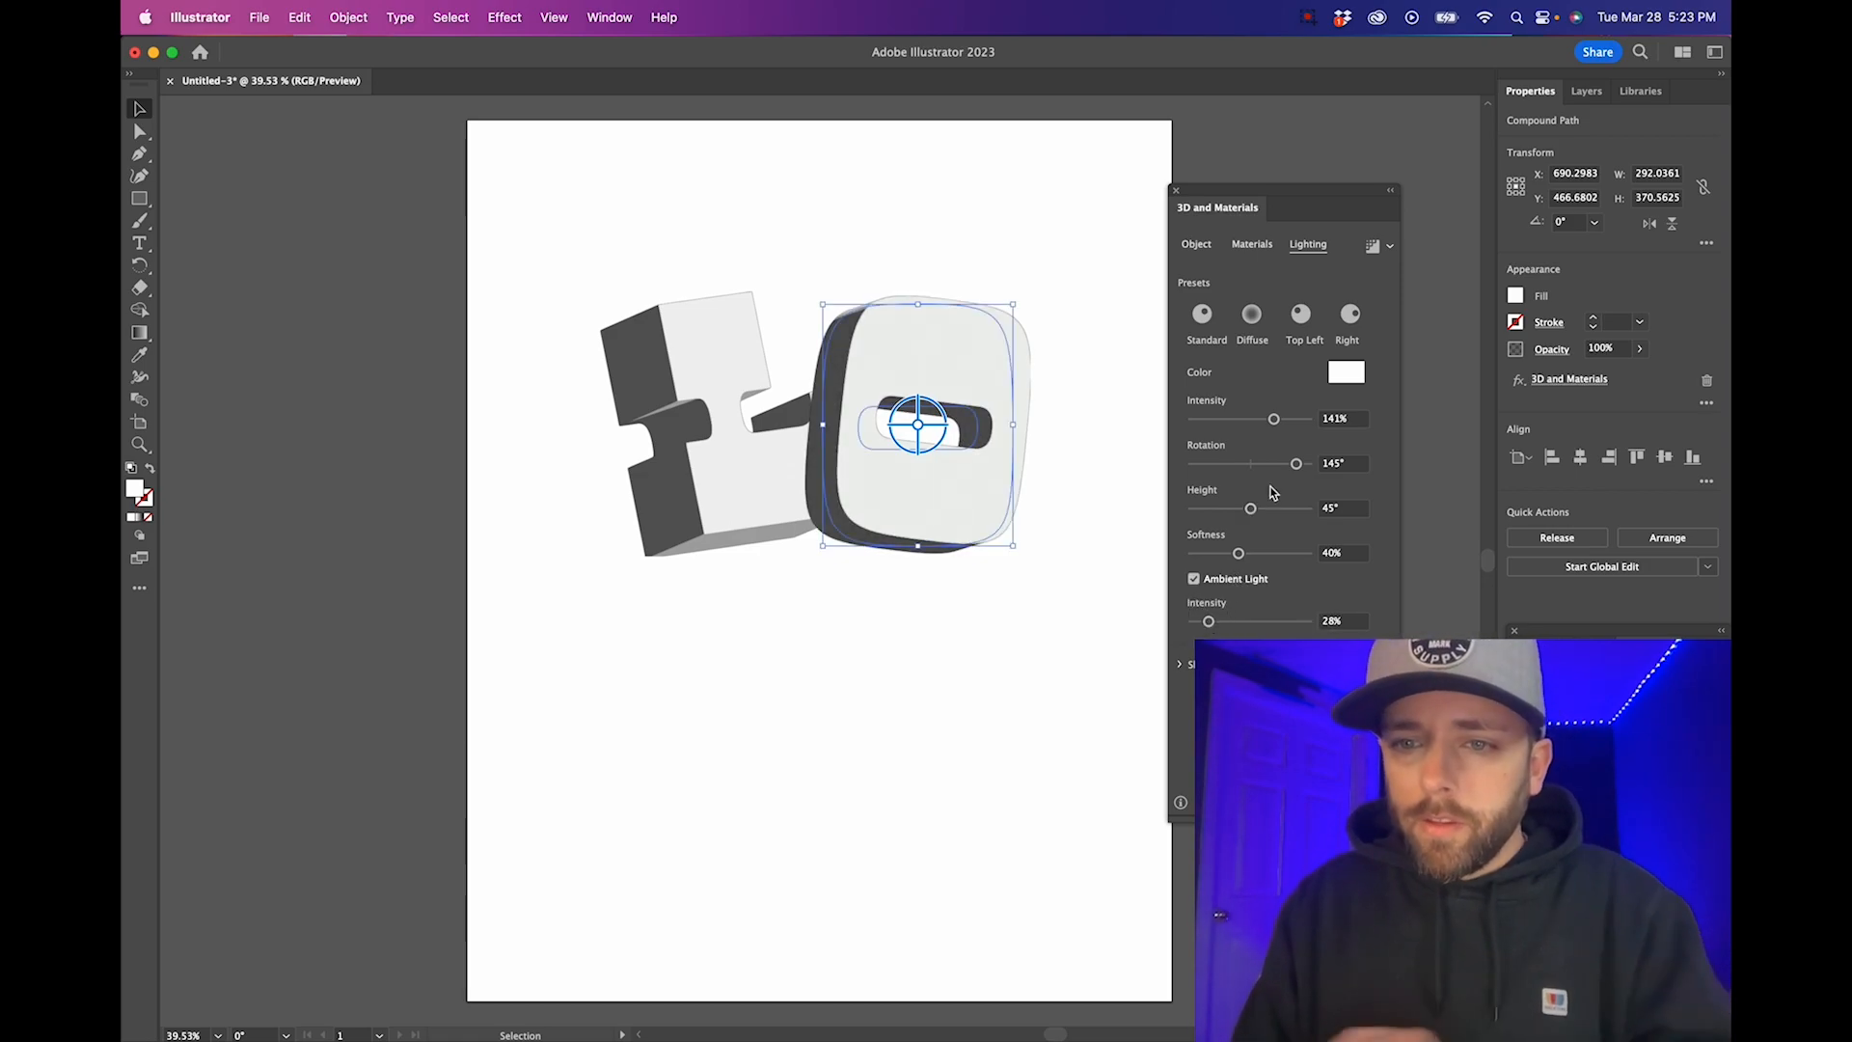
pyautogui.moveTo(1251, 511)
pyautogui.mouseDown()
pyautogui.moveTo(1290, 467)
pyautogui.moveTo(1225, 462)
pyautogui.moveTo(1332, 423)
pyautogui.mouseUp()
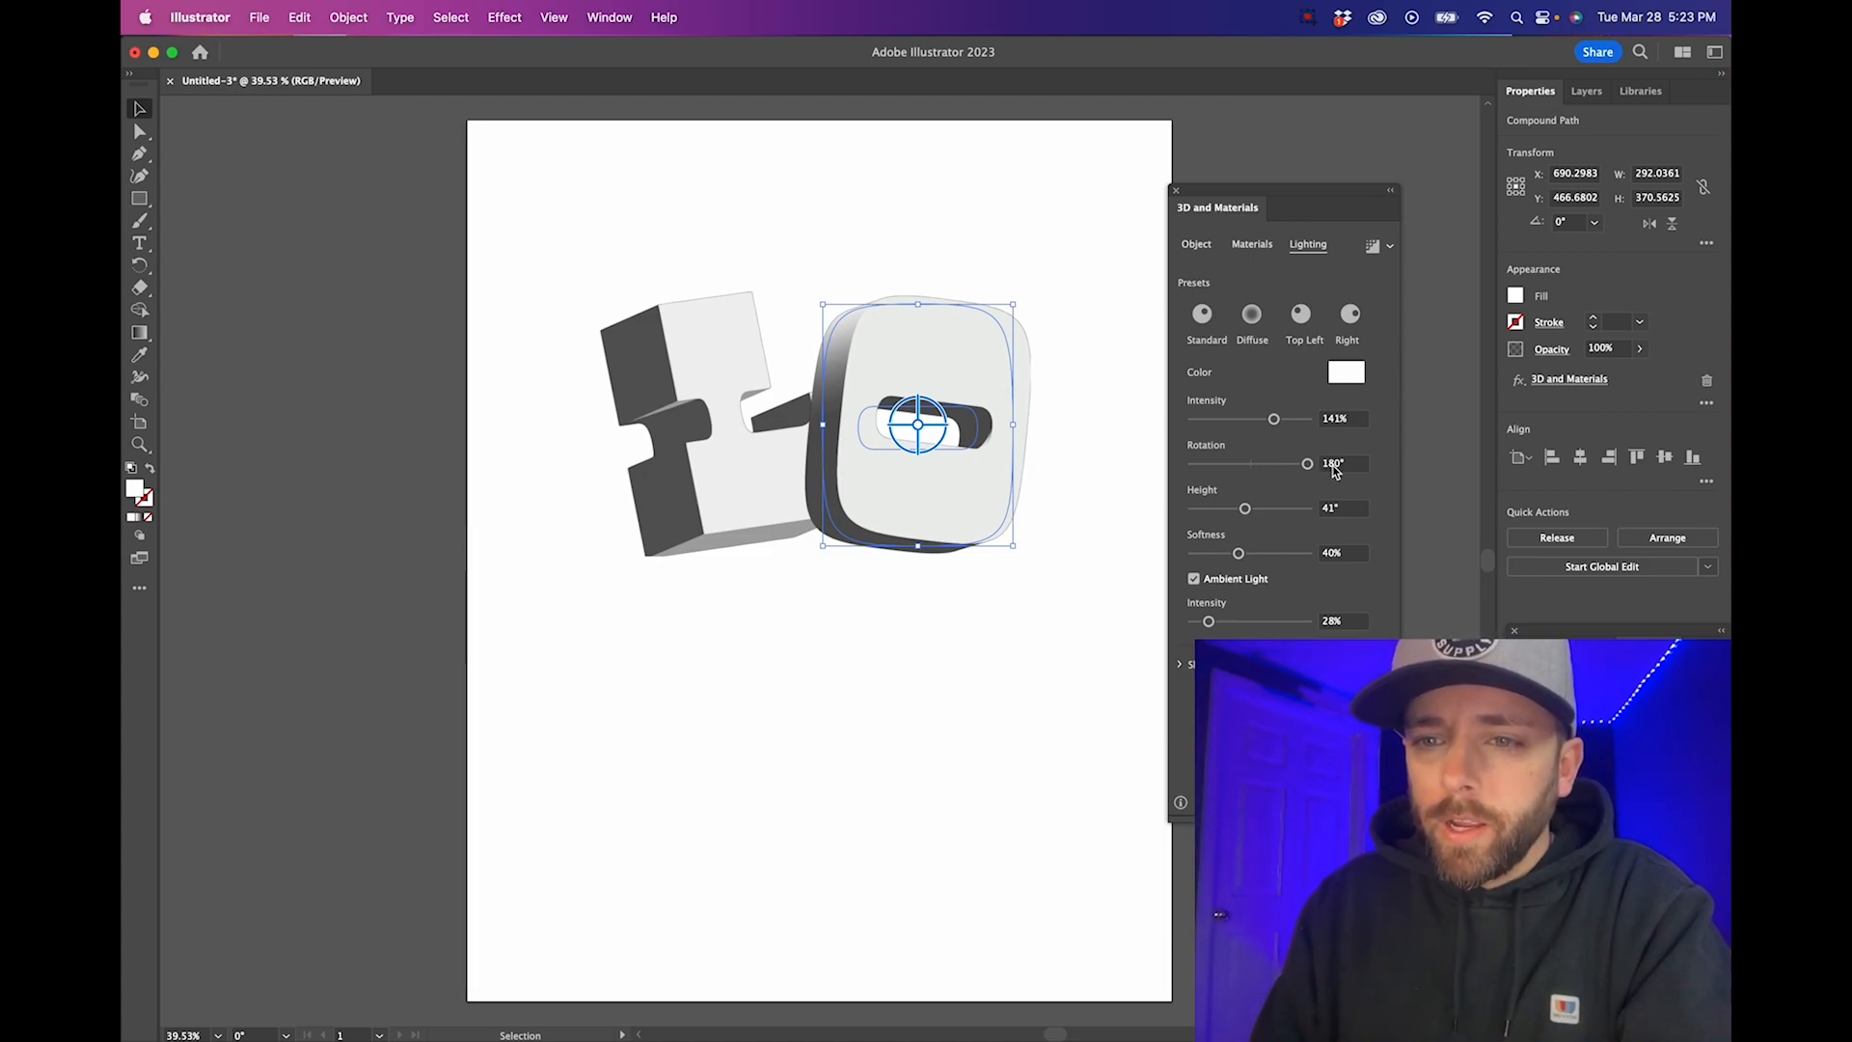
pyautogui.moveTo(1245, 508)
pyautogui.mouseDown()
pyautogui.moveTo(1274, 501)
pyautogui.moveTo(1183, 504)
pyautogui.moveTo(1266, 501)
pyautogui.mouseUp()
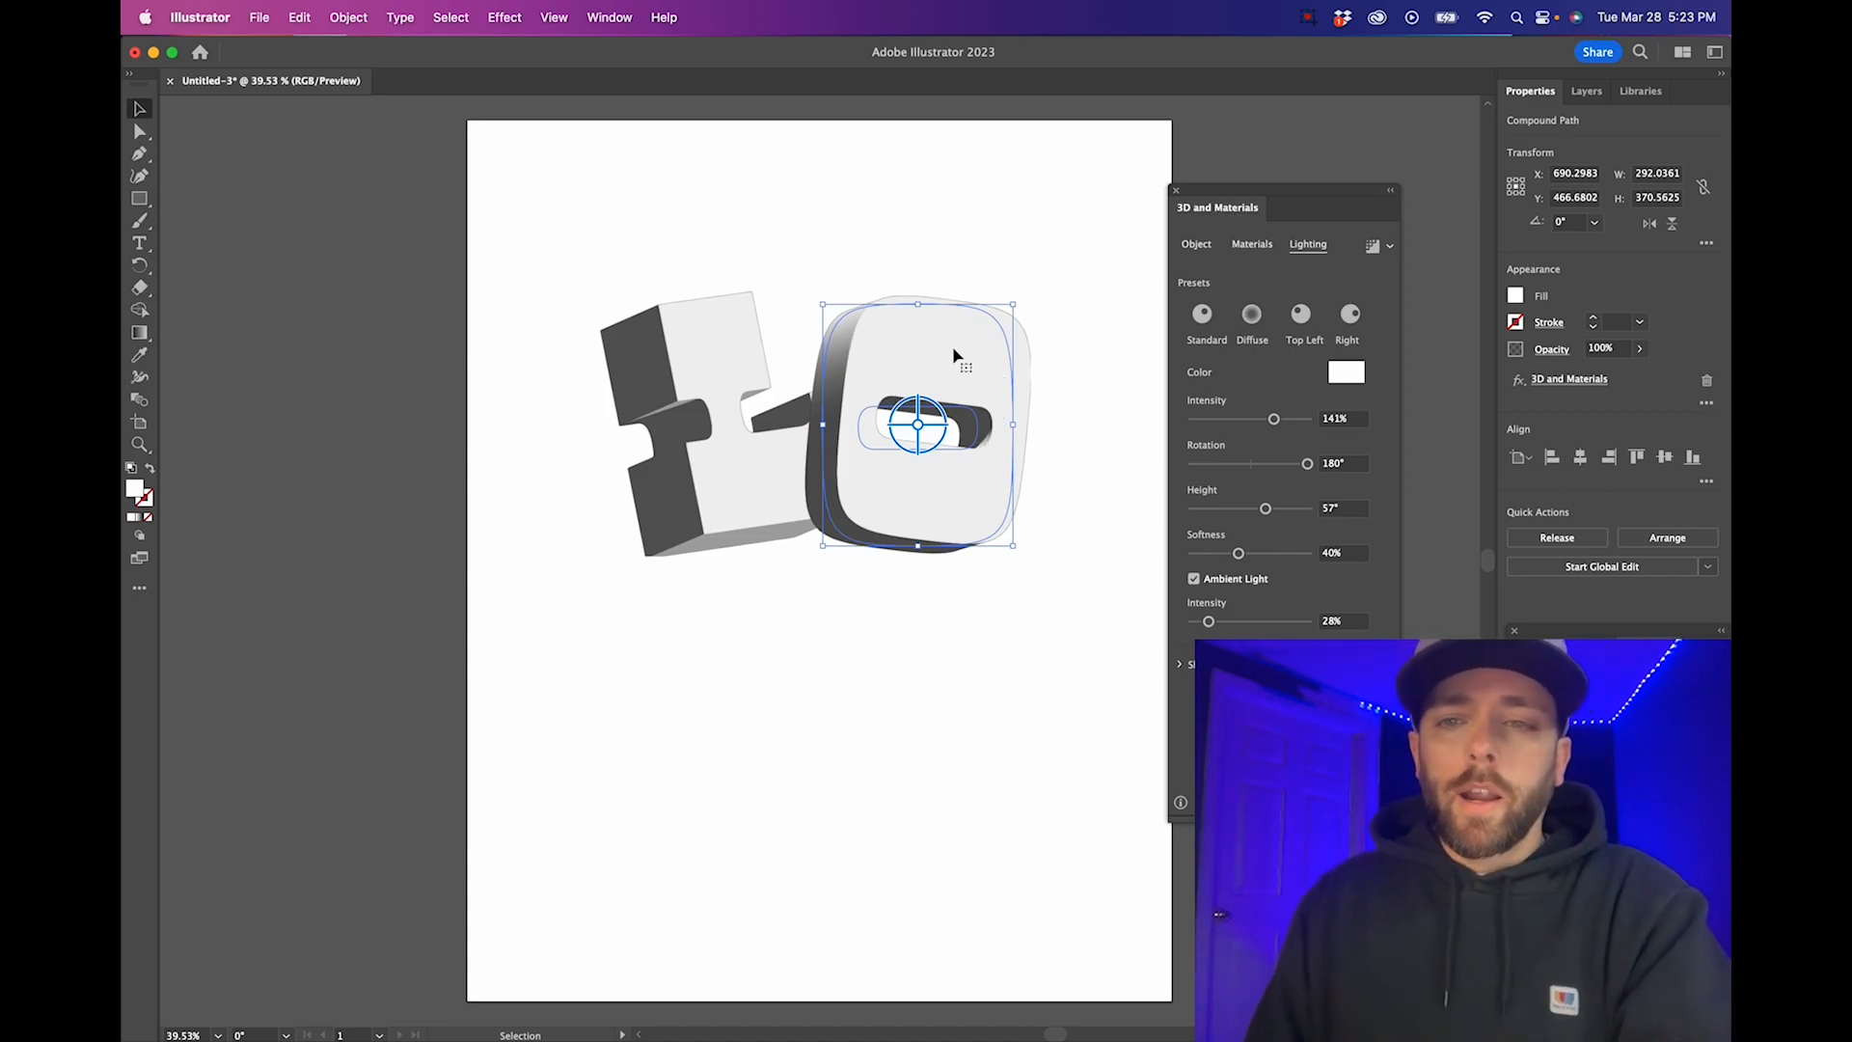
pyautogui.click(1033, 286)
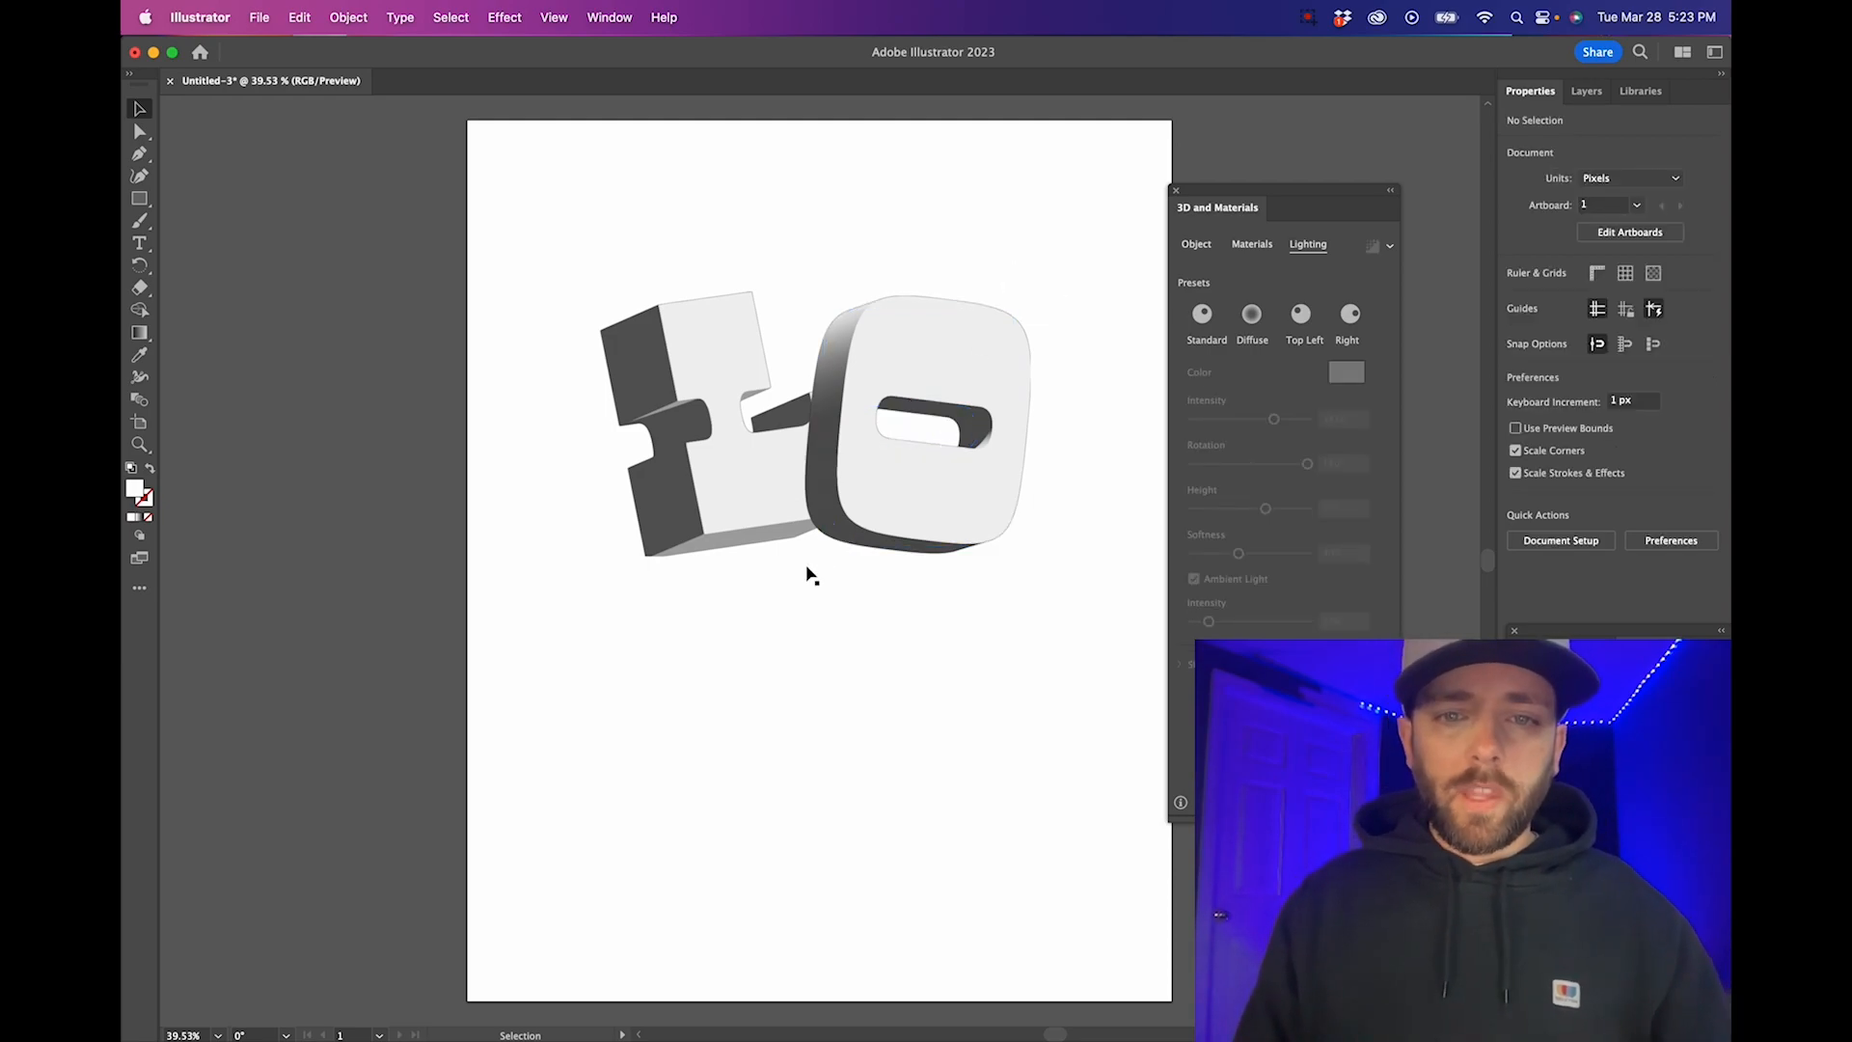
# Bring the extruded L in front of the O in the stacking order
pyautogui.click(867, 527)
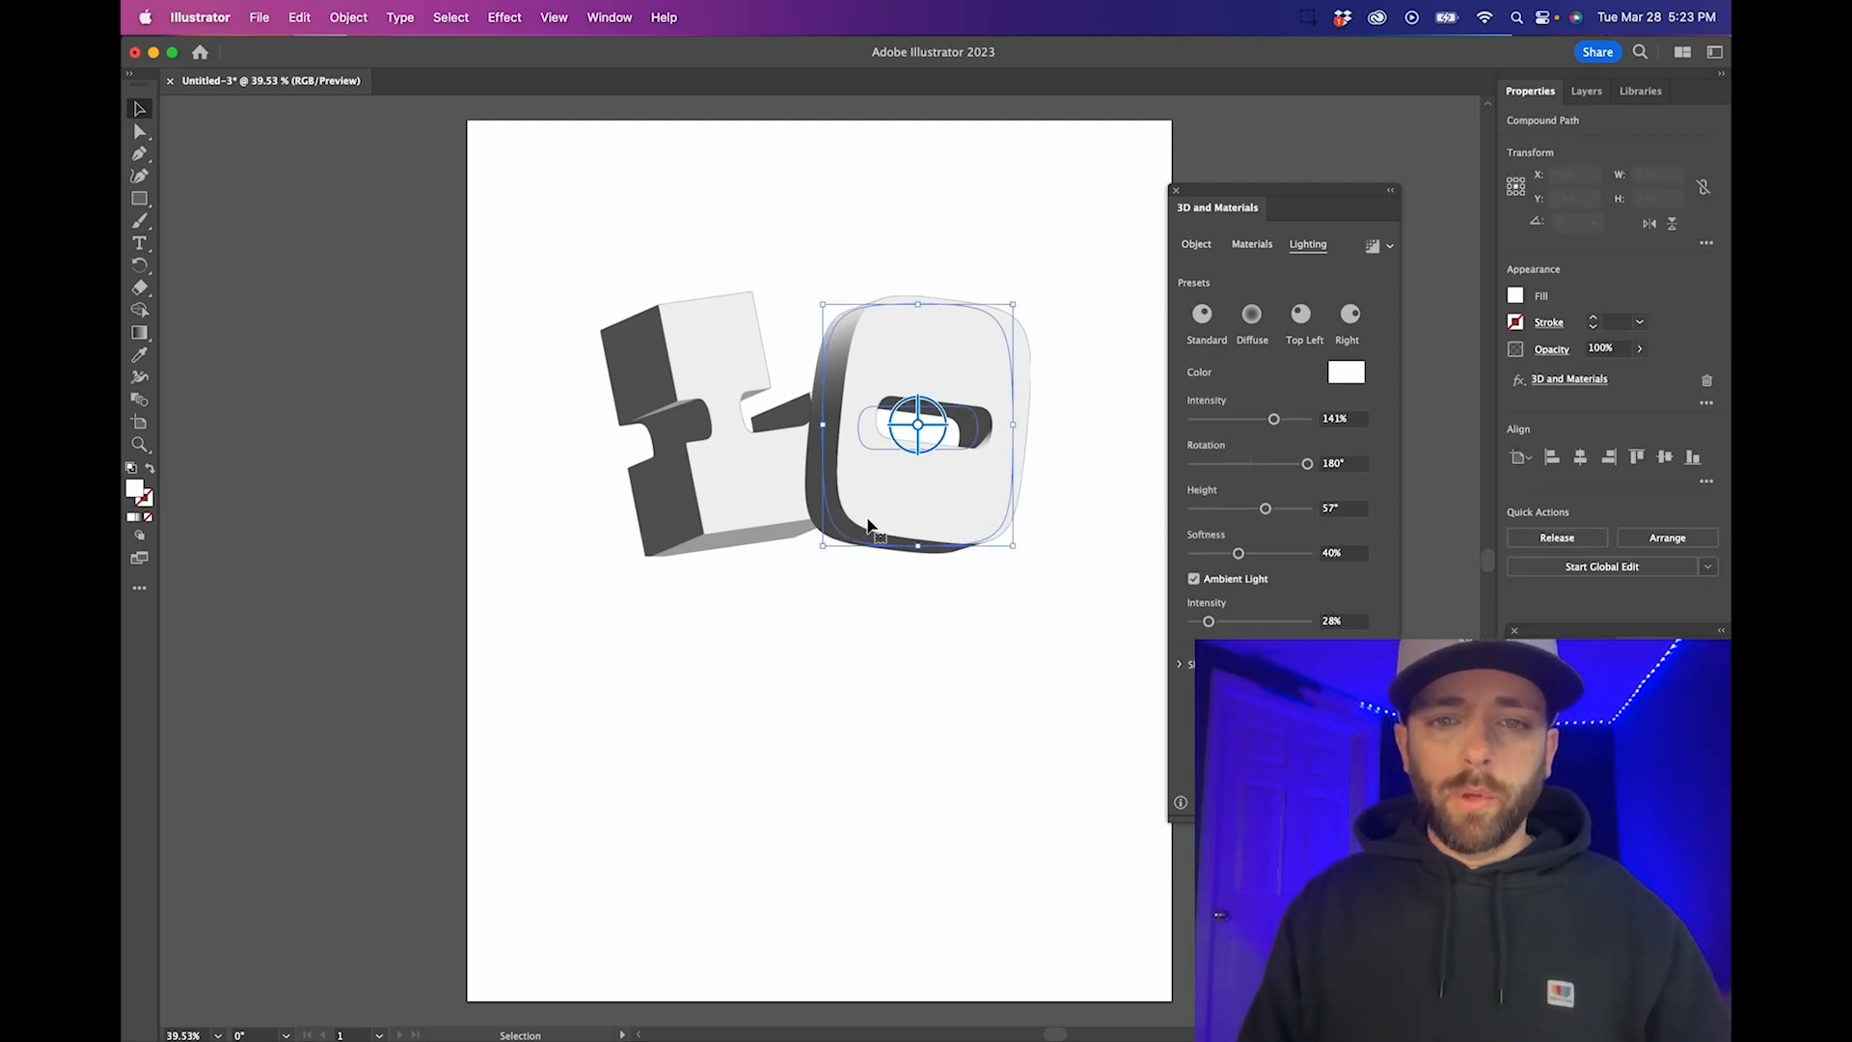
pyautogui.click(720, 375)
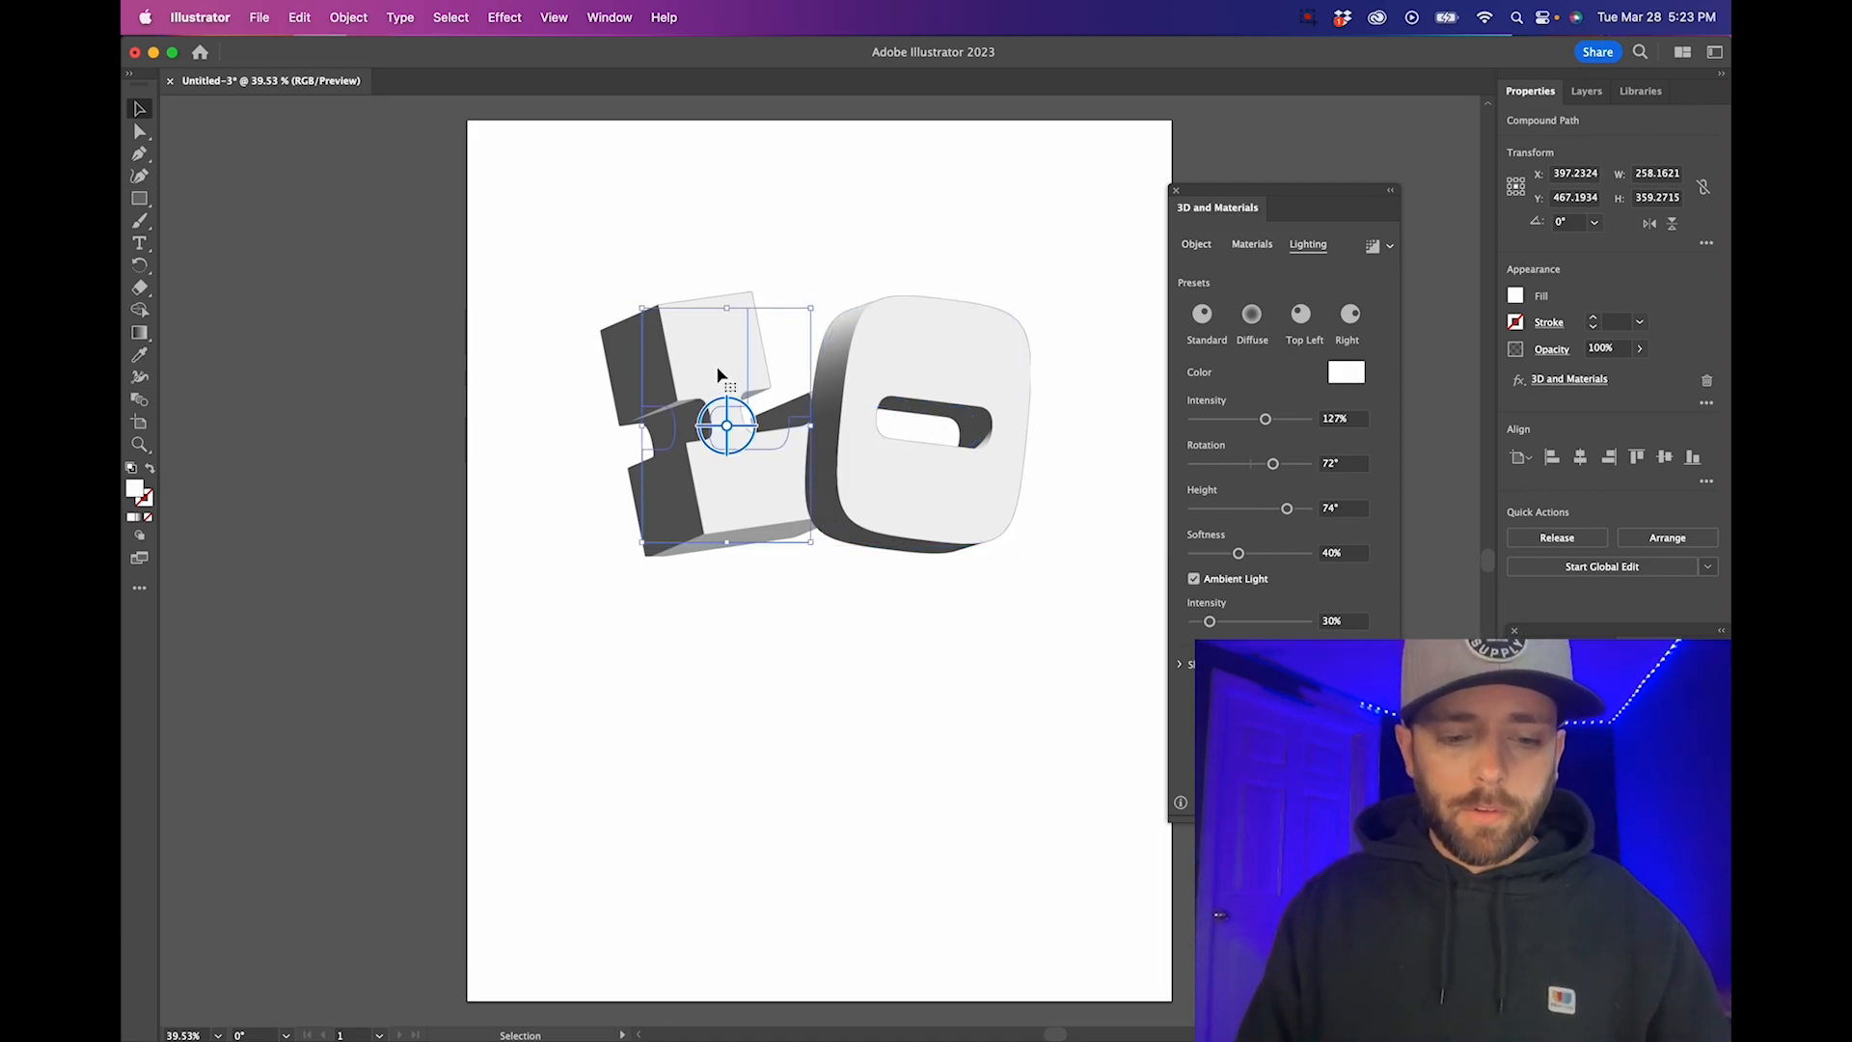
pyautogui.rightClick(718, 375)
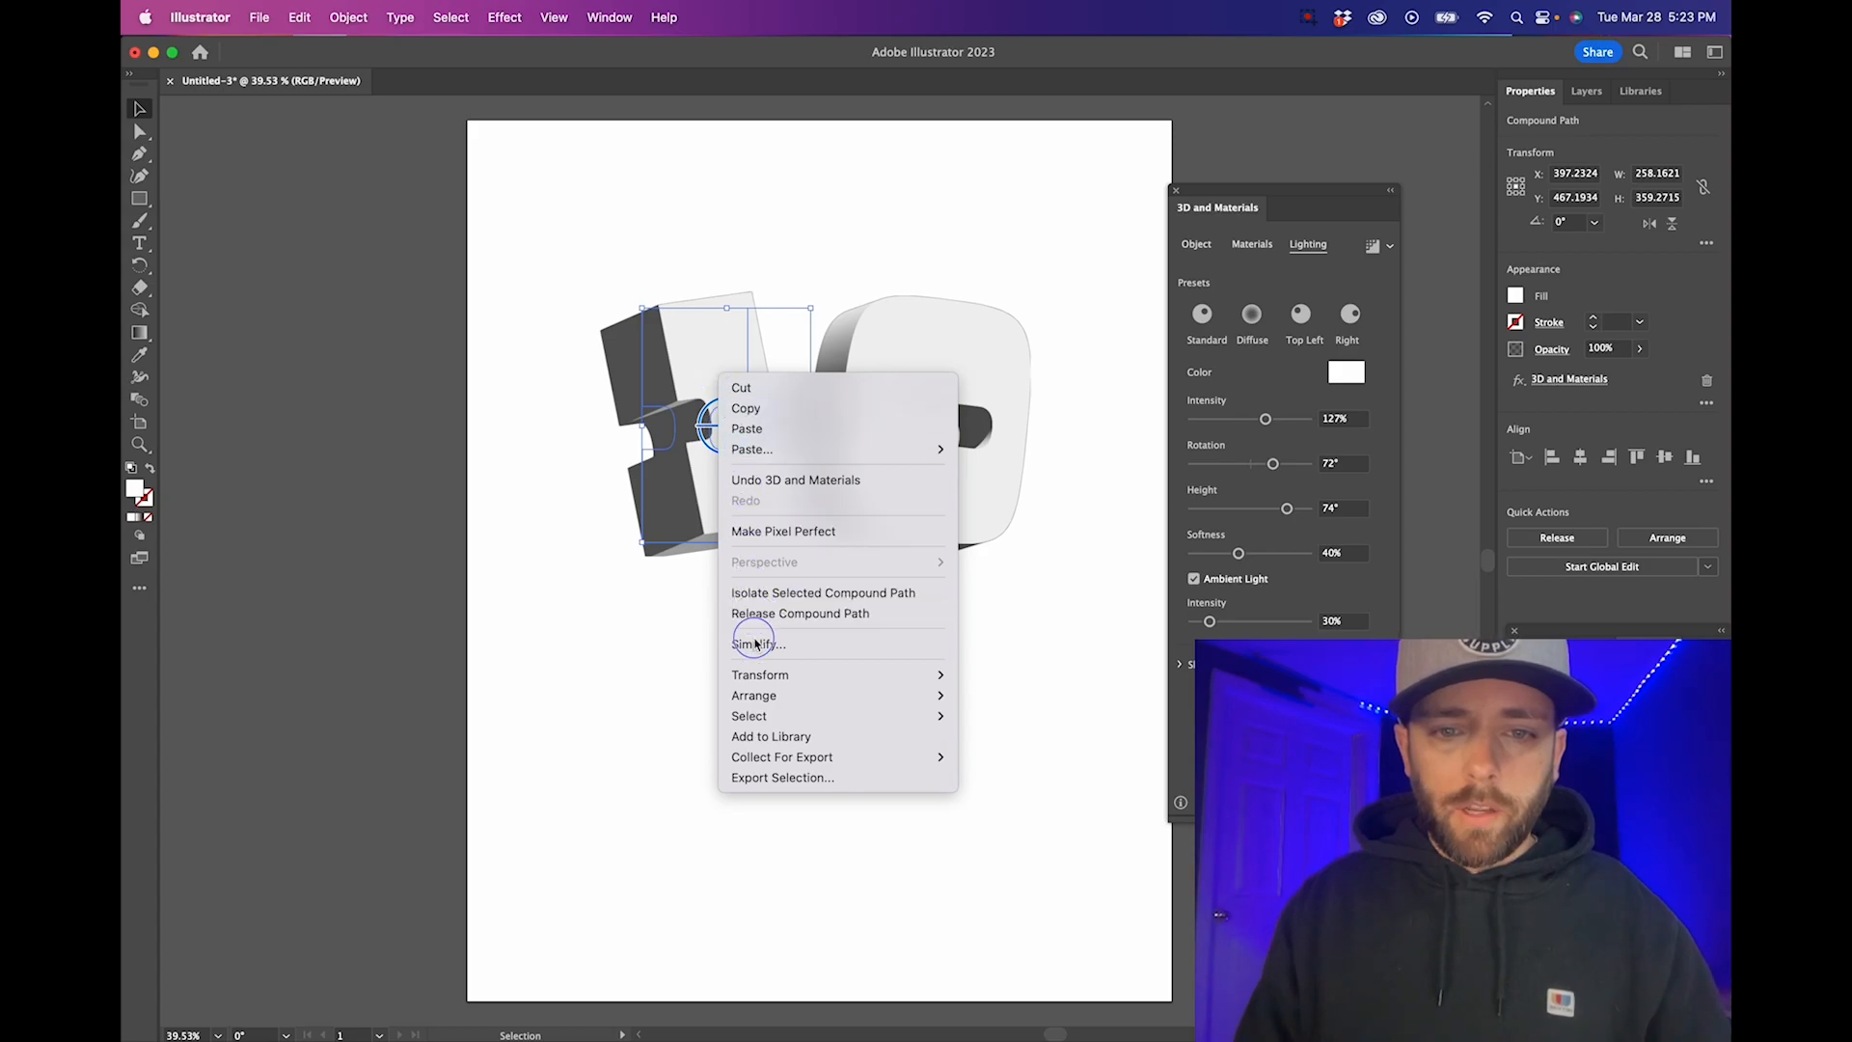
pyautogui.moveTo(839, 696)
pyautogui.click(986, 695)
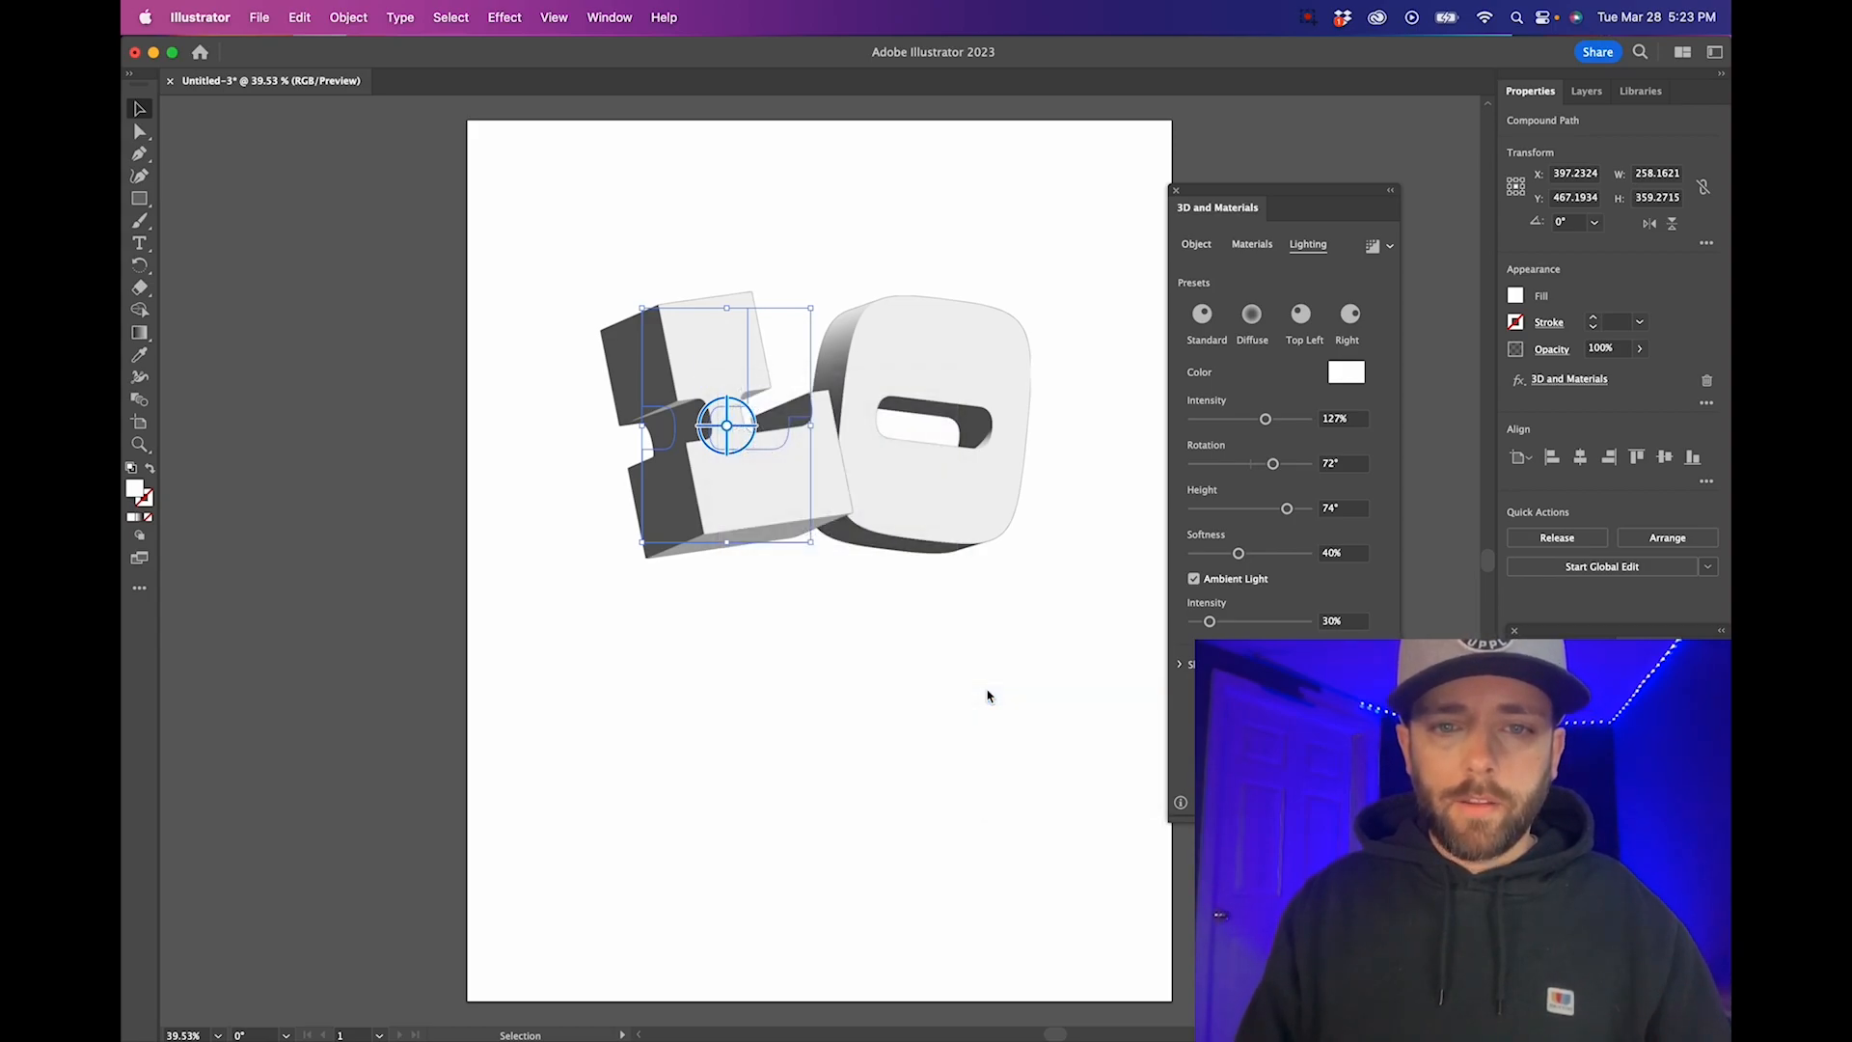
# Move the extruded L about 13 px left and 11 px down relative to the O
pyautogui.moveTo(821, 494); pyautogui.dragTo(814, 496)
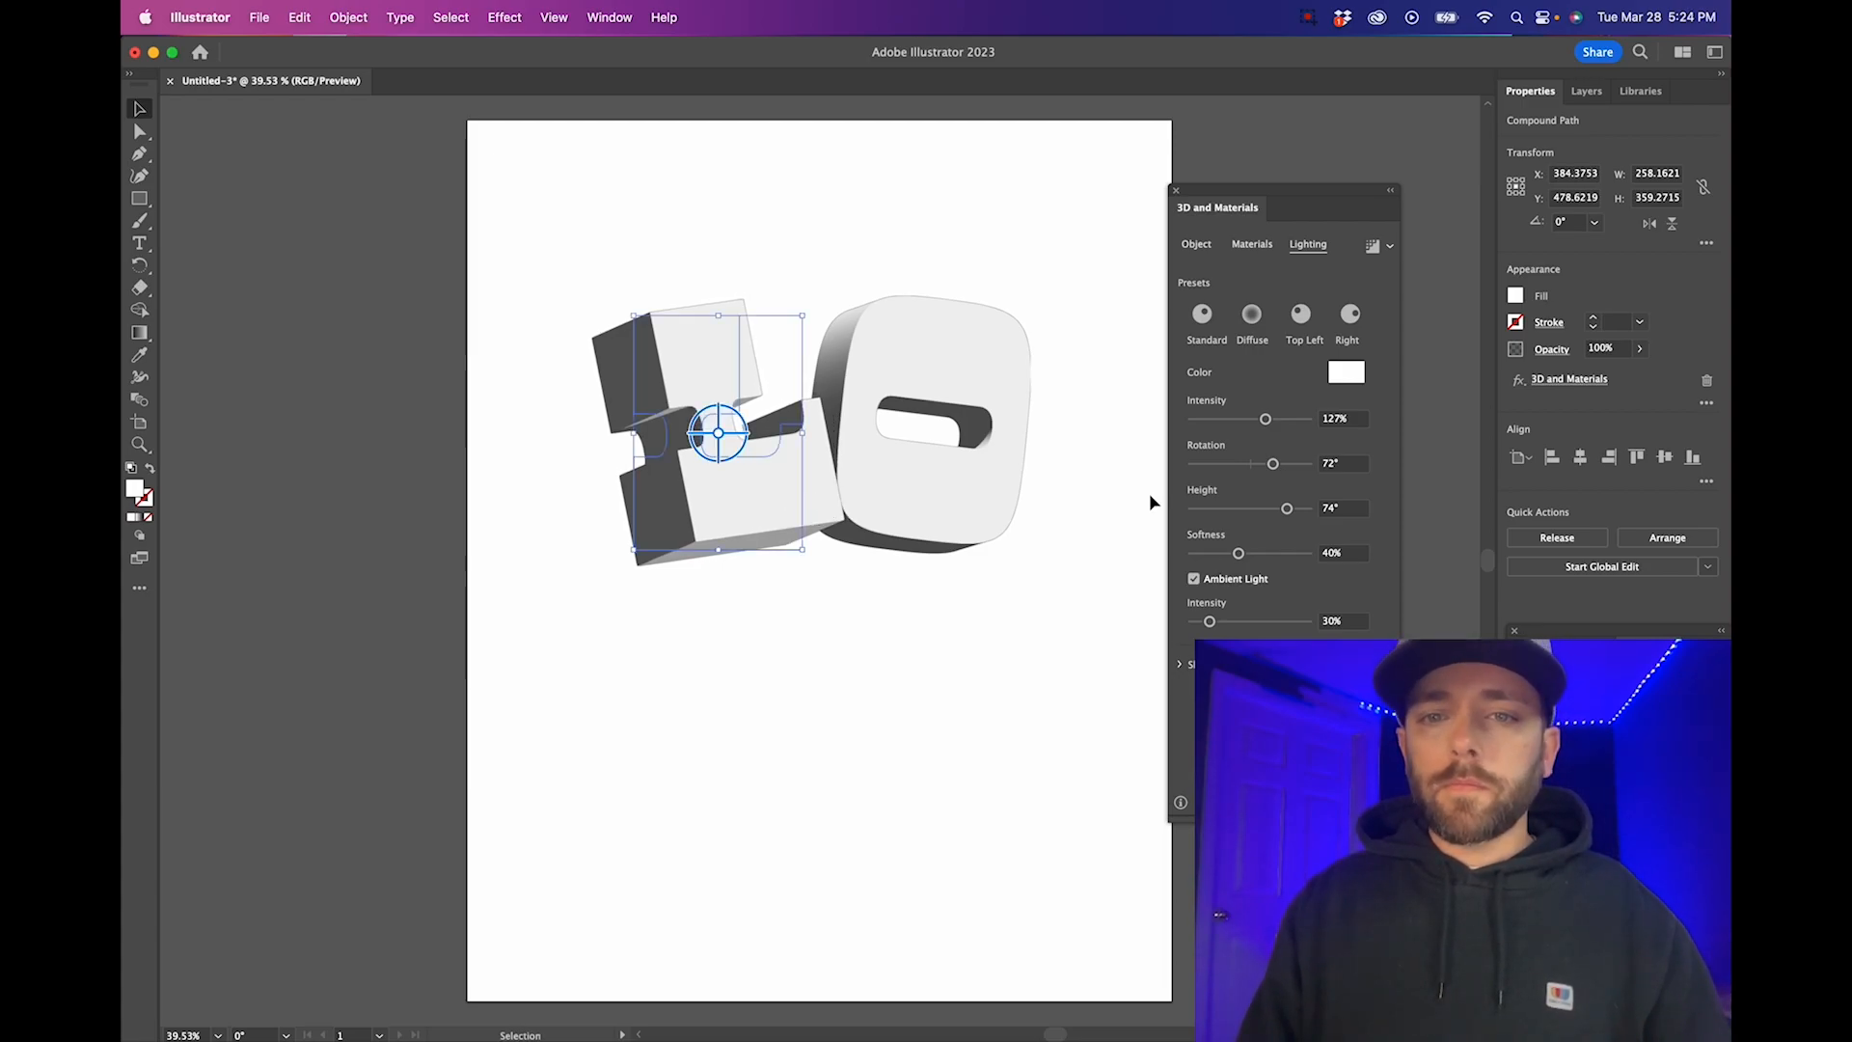
pyautogui.click(1079, 523)
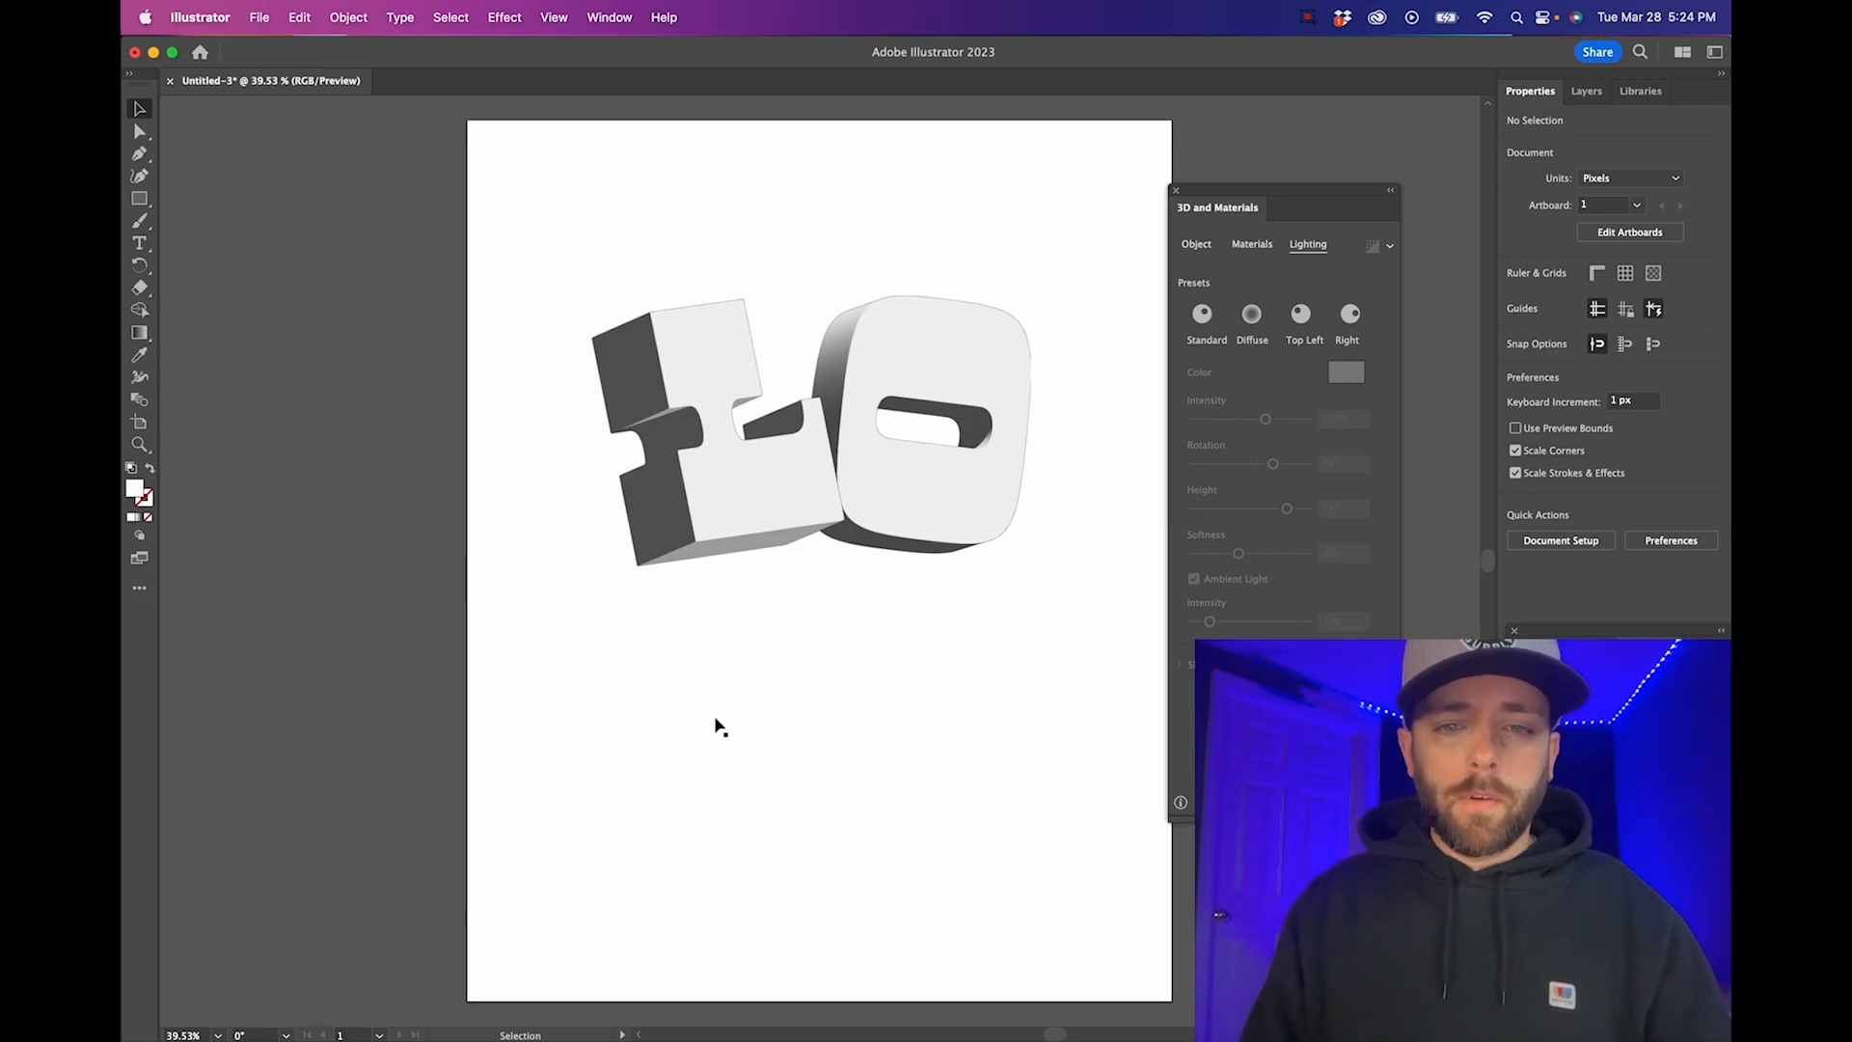
# Apply the Extrude & Bevel effect to the flat V below the L
pyautogui.click(736, 612)
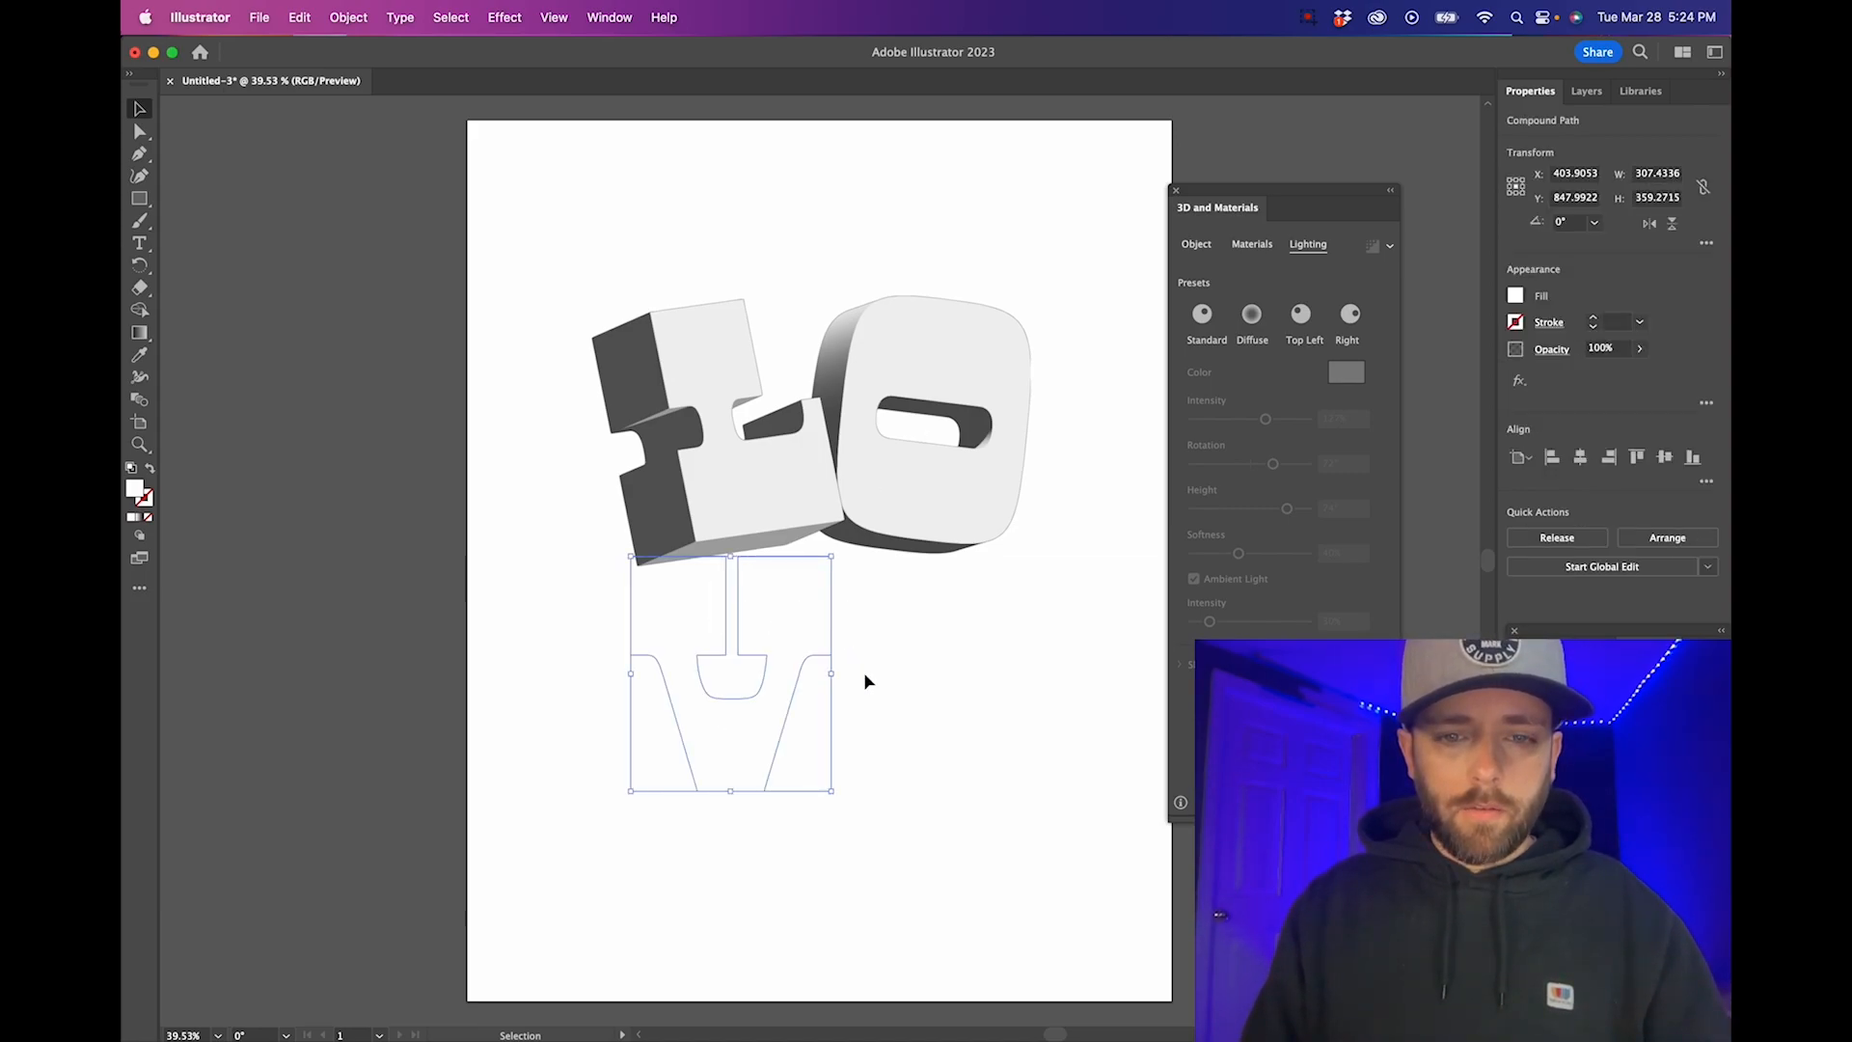
pyautogui.click(730, 938)
pyautogui.click(749, 640)
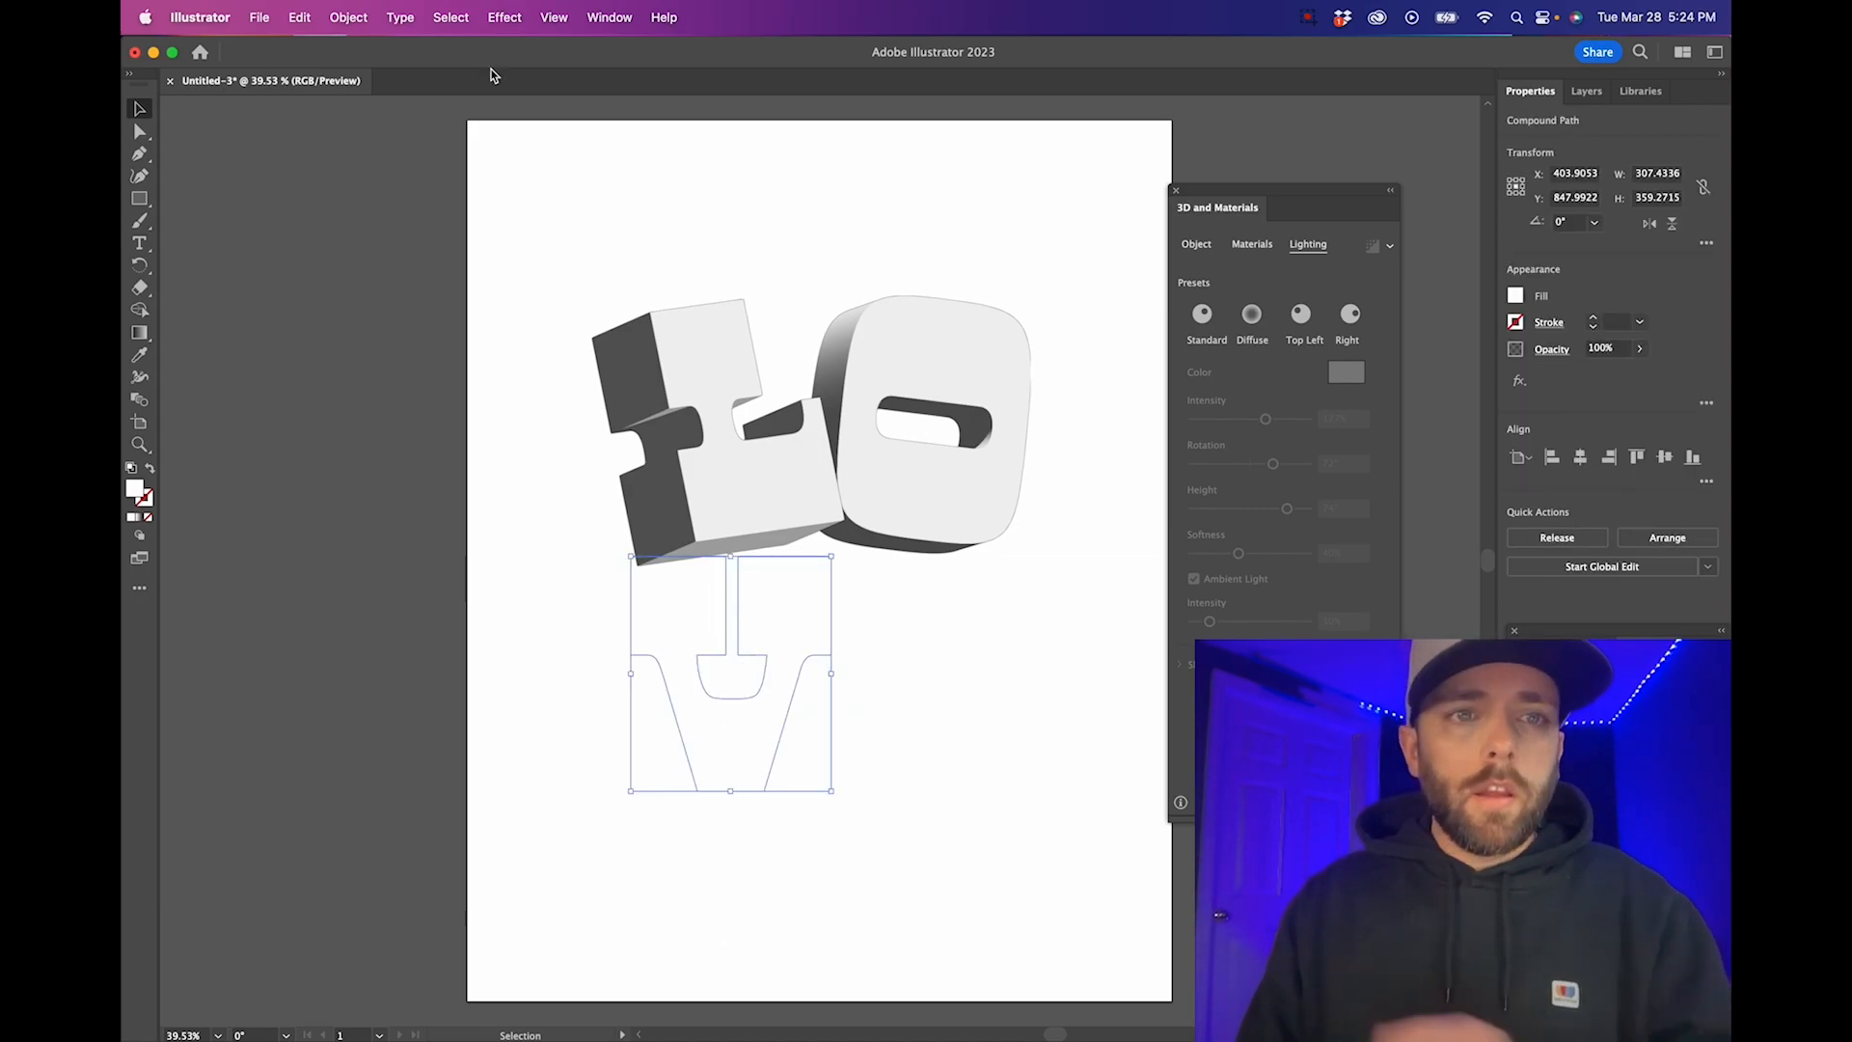
pyautogui.click(517, 18)
pyautogui.click(511, 45)
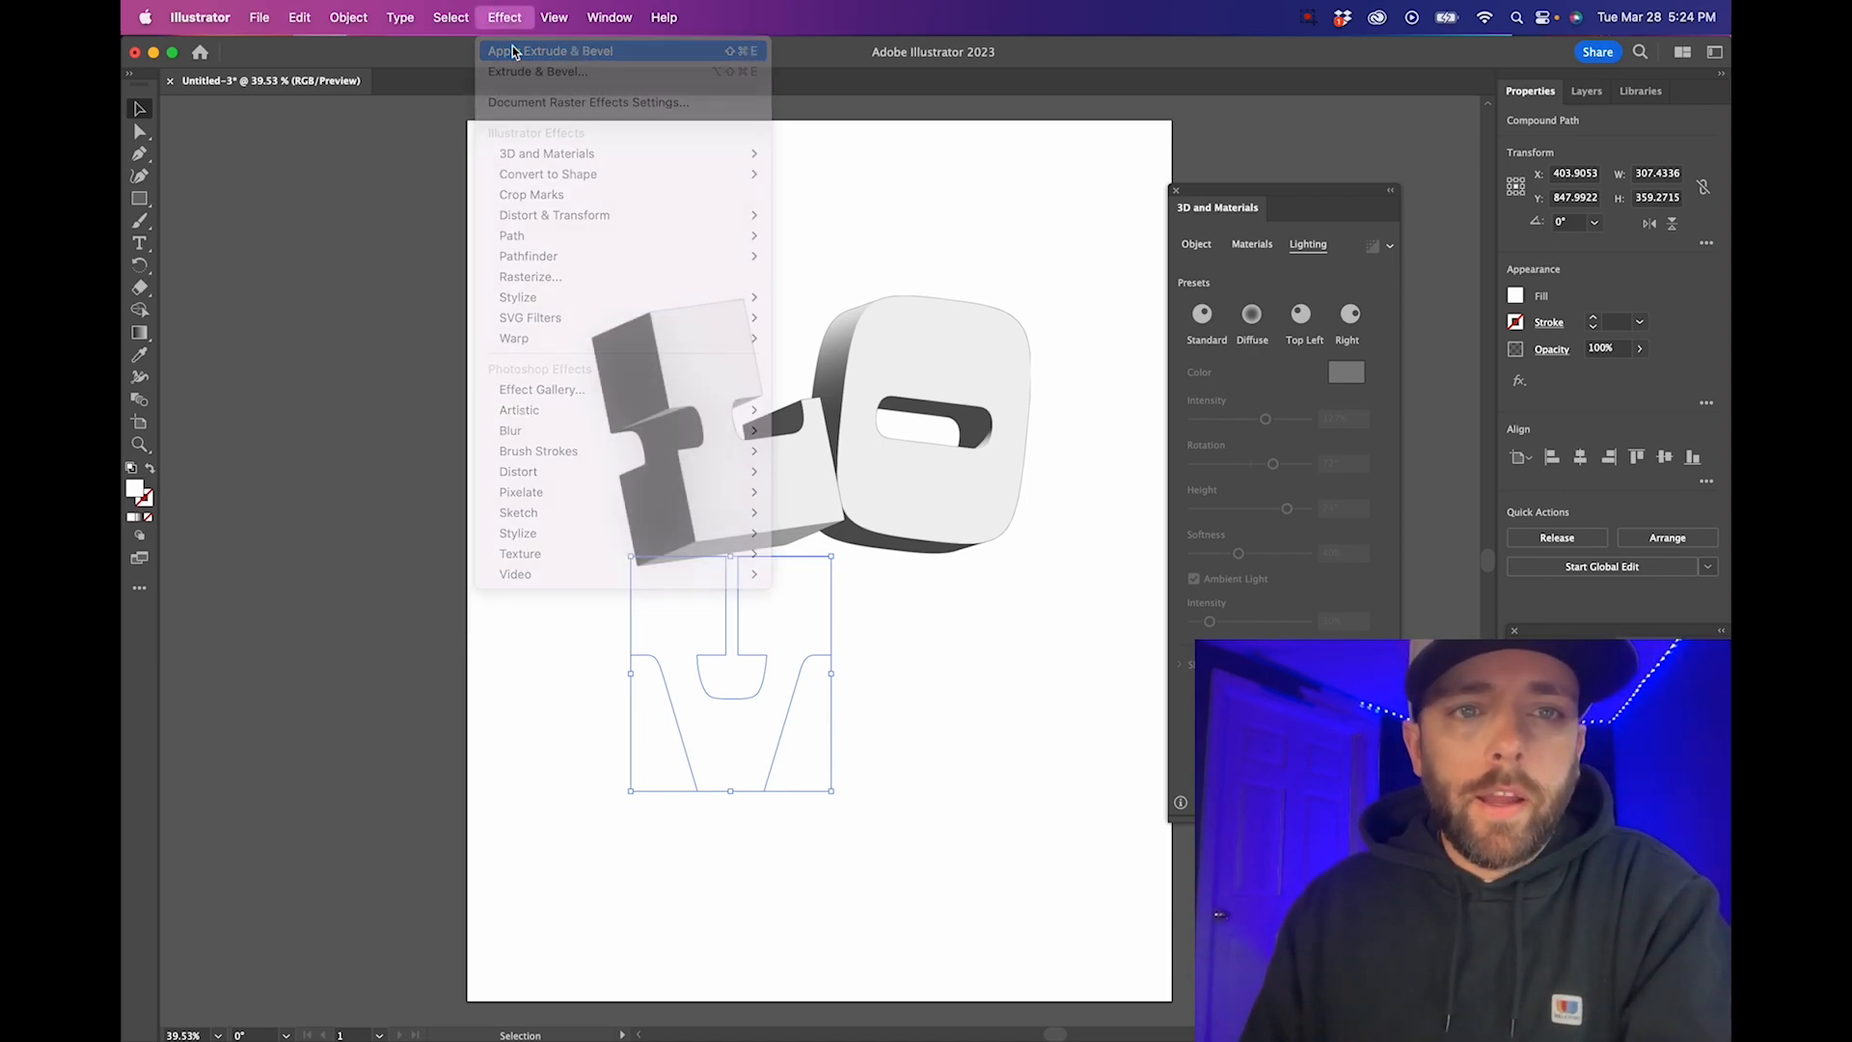
# Set the V's extrusion depth to 2.964 in and tilt it in 3D so its left side and underside show
pyautogui.click(1198, 247)
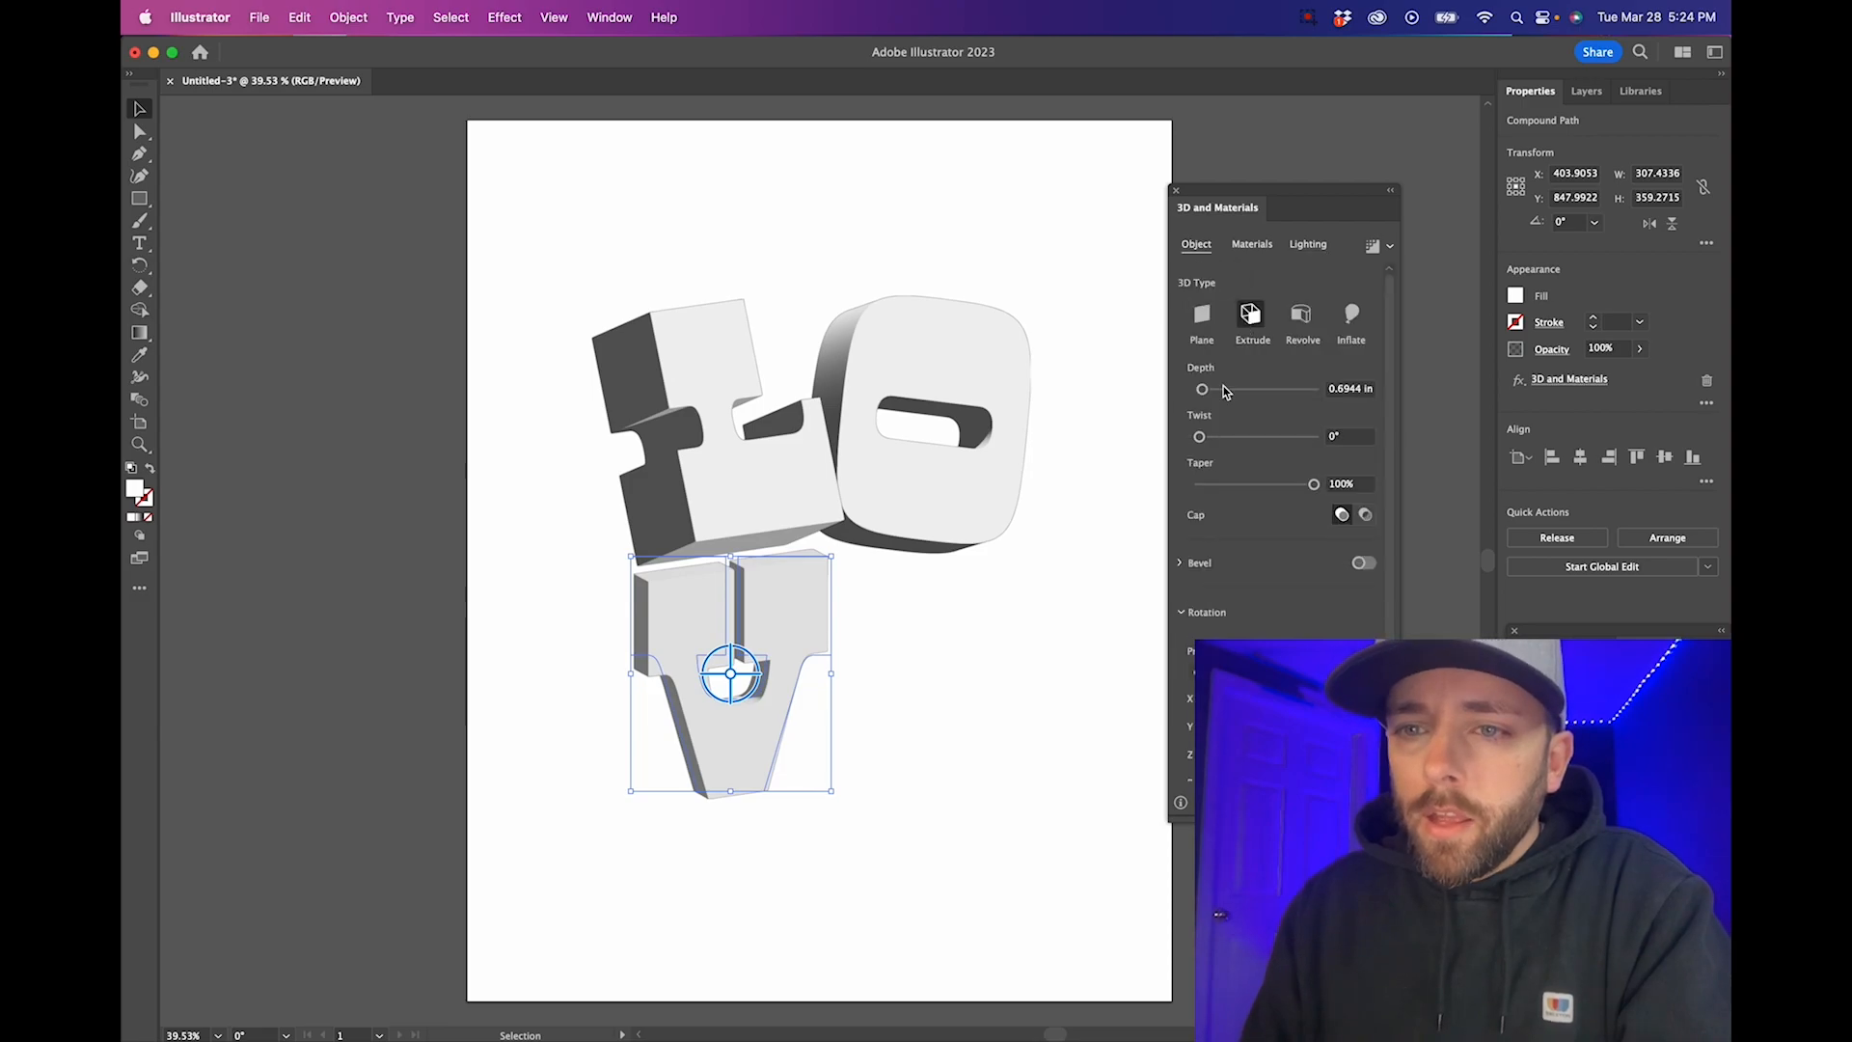
pyautogui.click(1340, 390)
pyautogui.write('2.9')
pyautogui.press('Return')
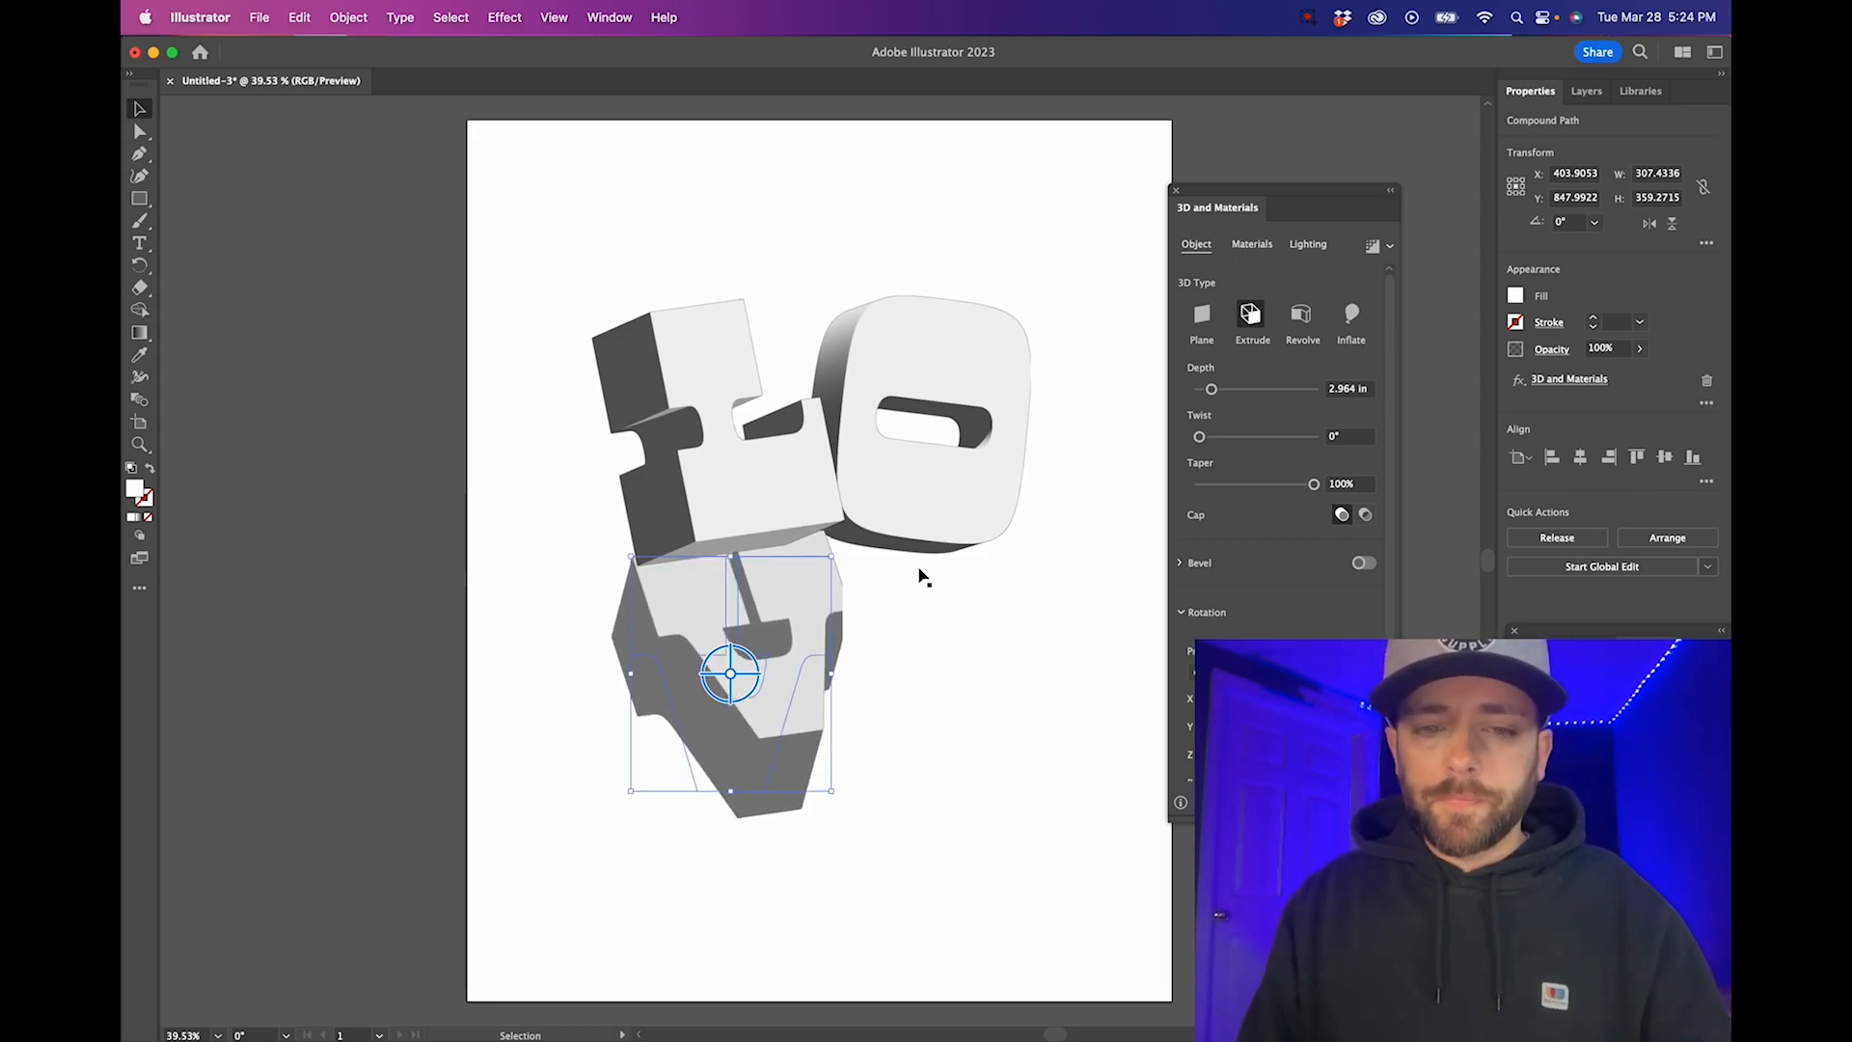
# Light the V with 149% intensity, -148° rotation, 76° height and 26% ambient intensity
pyautogui.click(1310, 245)
pyautogui.moveTo(1235, 421)
pyautogui.mouseDown()
pyautogui.moveTo(1261, 415)
pyautogui.moveTo(1207, 416)
pyautogui.moveTo(1280, 422)
pyautogui.mouseUp()
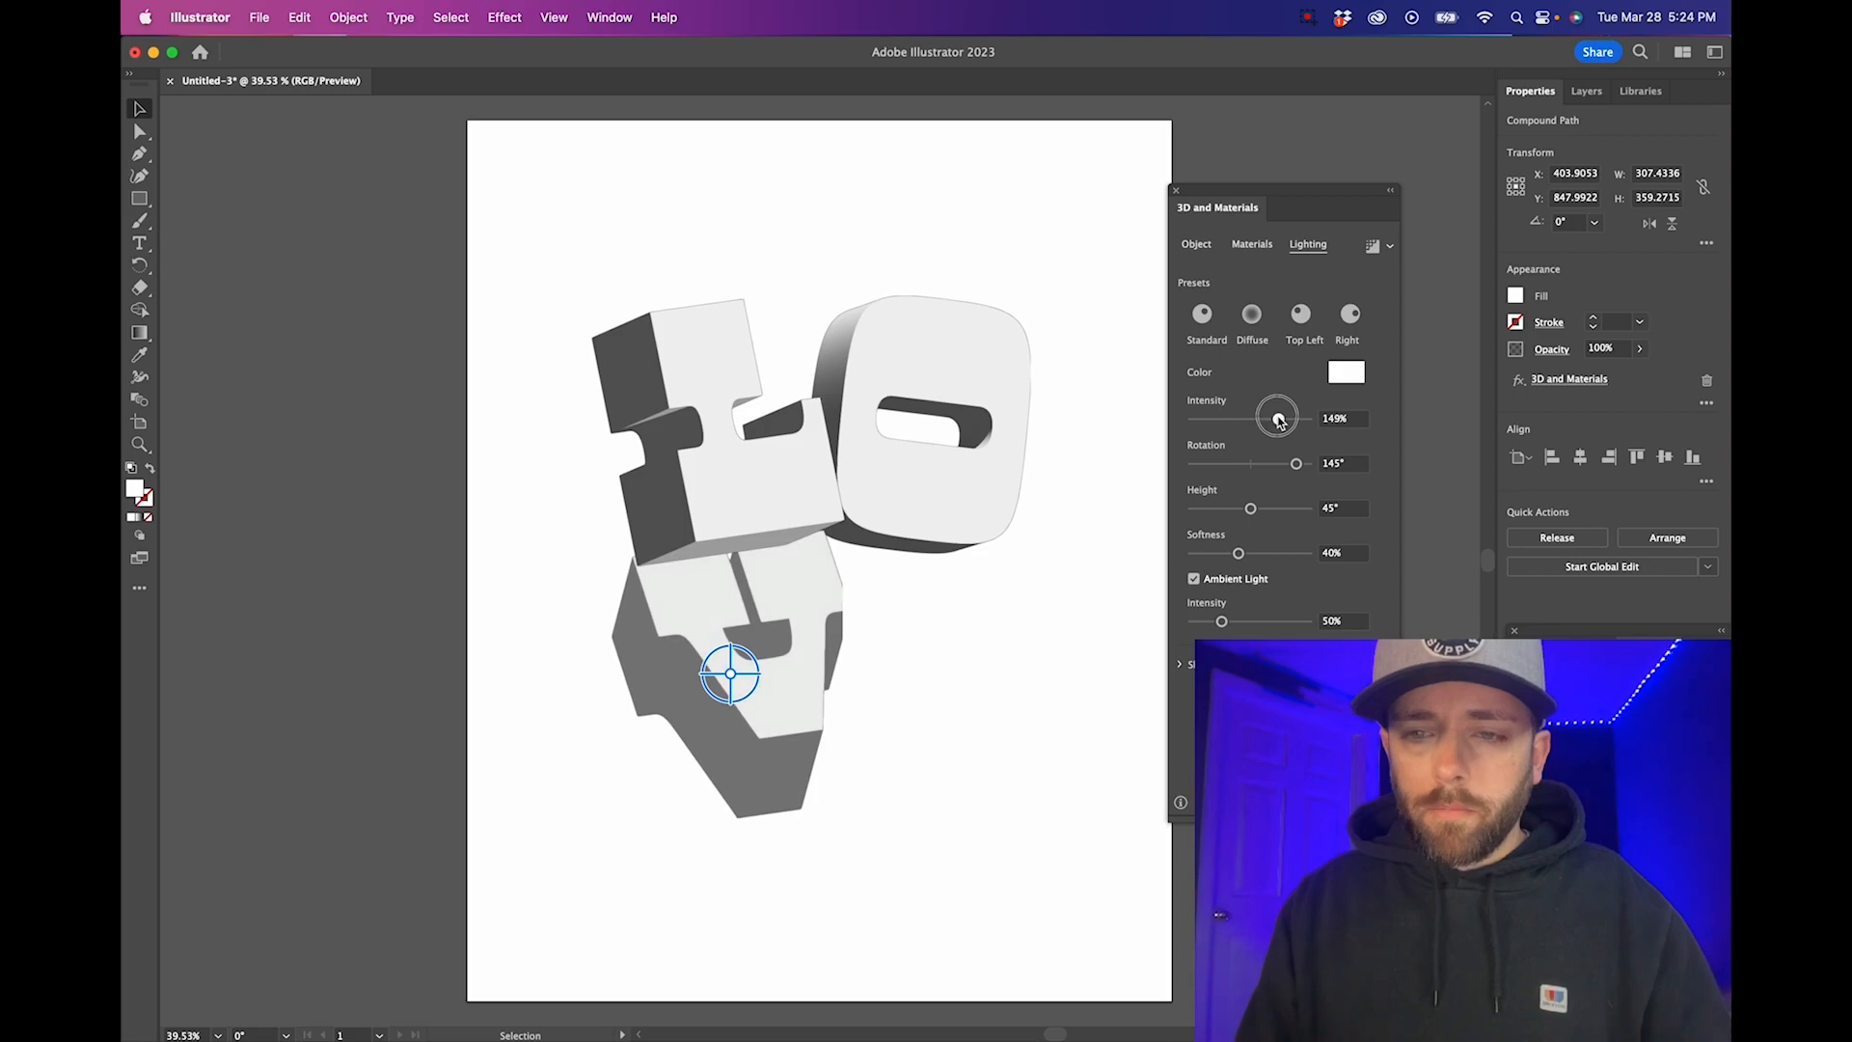
pyautogui.moveTo(1223, 622); pyautogui.dragTo(1208, 623)
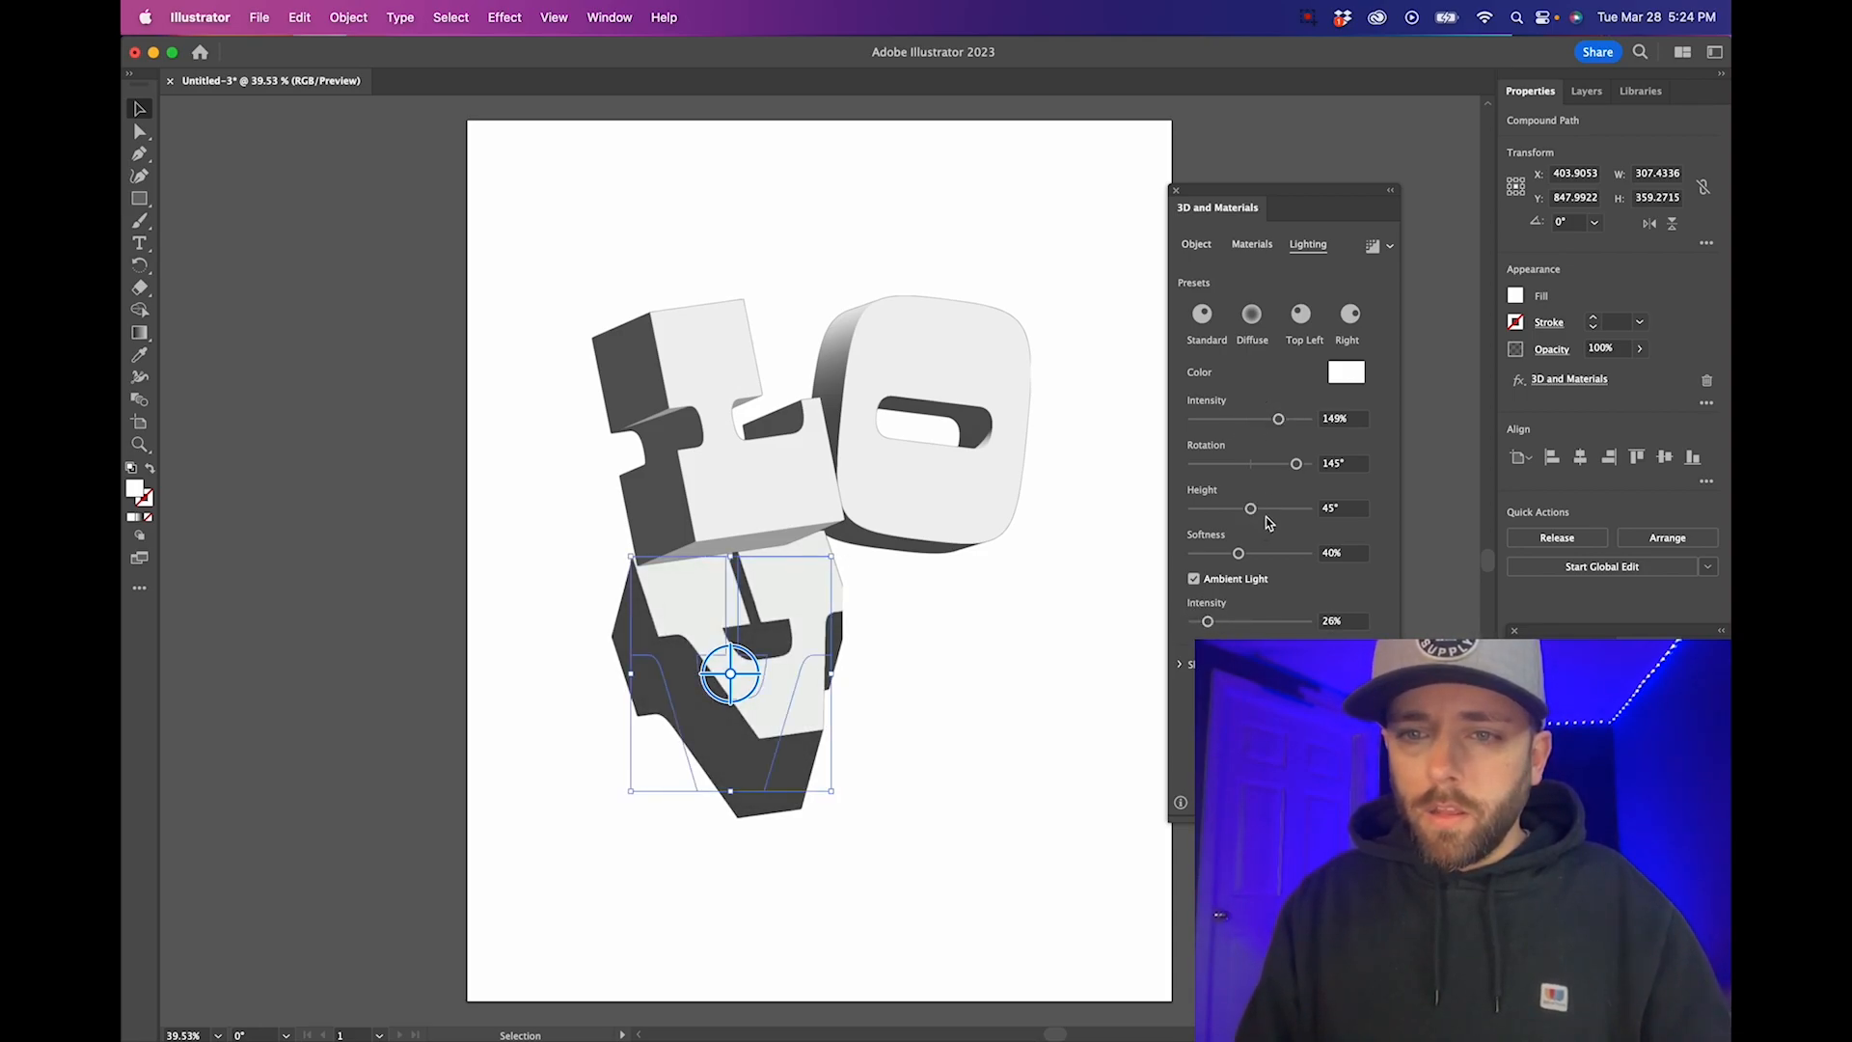
pyautogui.moveTo(1298, 468)
pyautogui.mouseDown()
pyautogui.moveTo(1282, 463)
pyautogui.moveTo(1329, 455)
pyautogui.moveTo(1236, 464)
pyautogui.moveTo(1257, 463)
pyautogui.mouseUp()
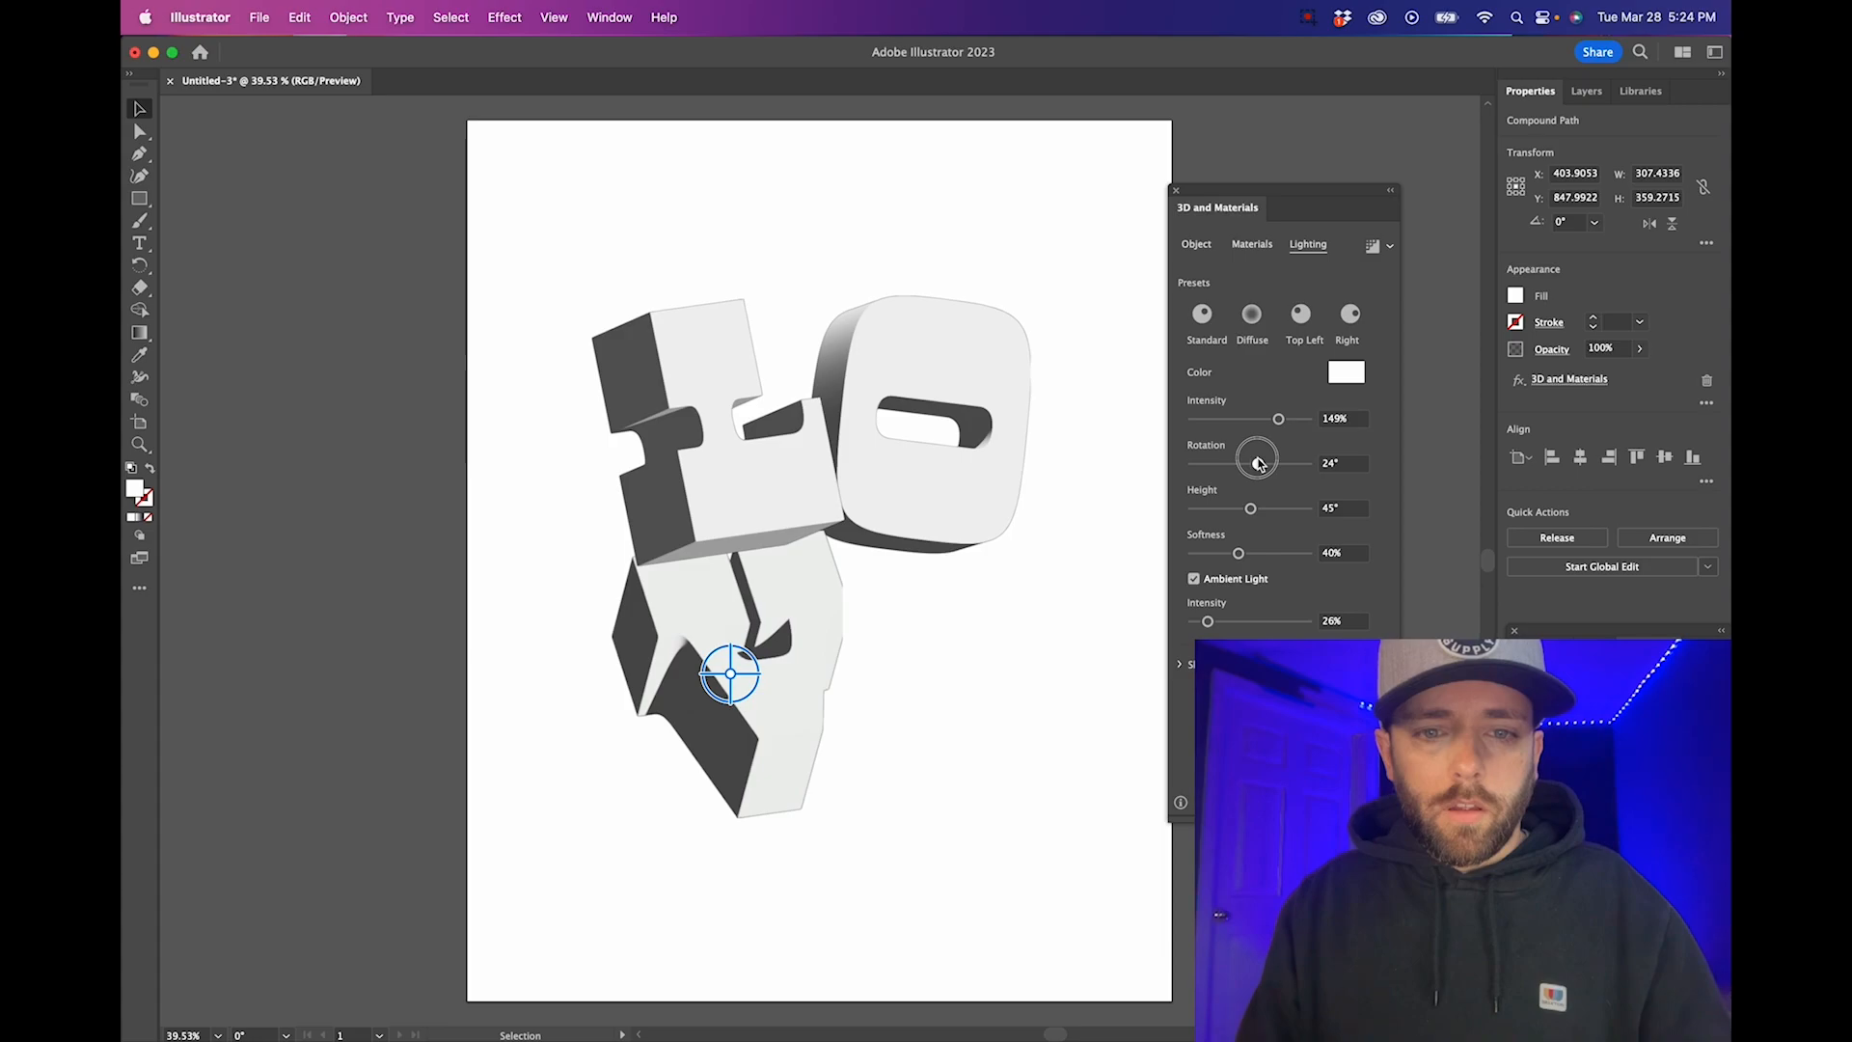
pyautogui.moveTo(1259, 464); pyautogui.dragTo(1205, 473)
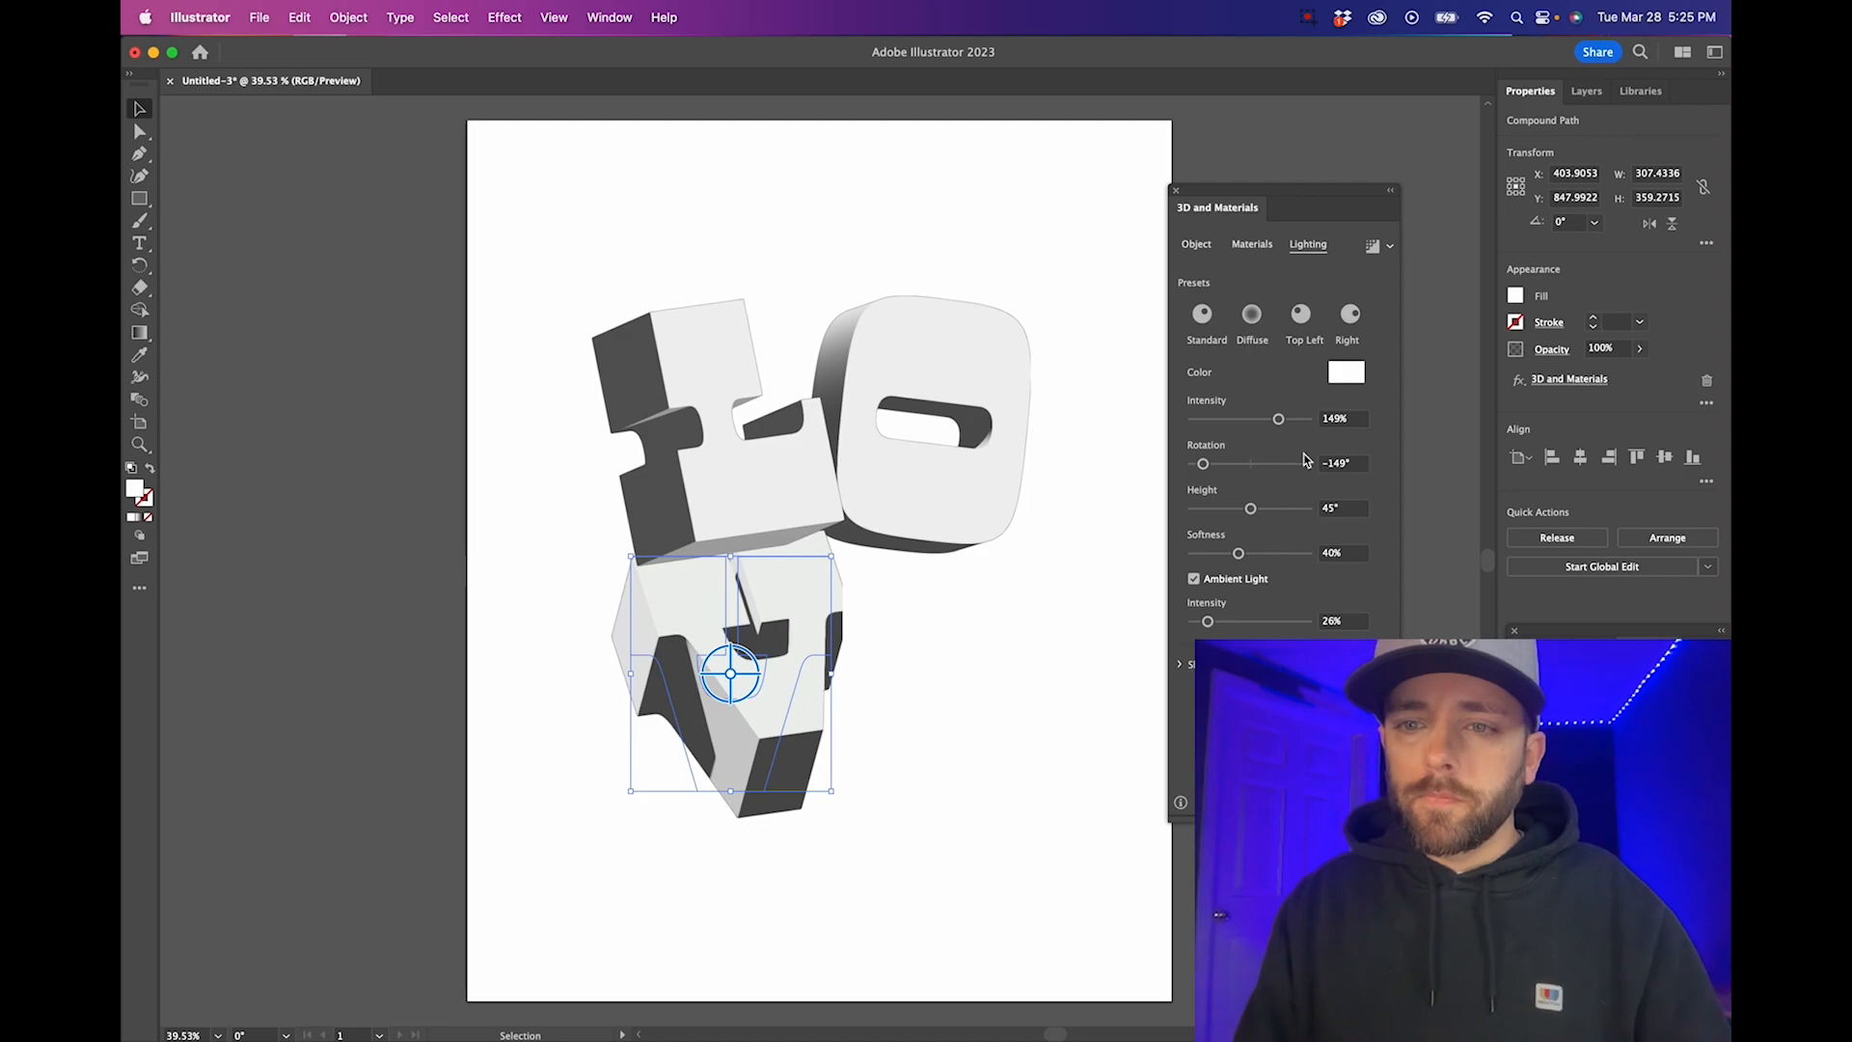
pyautogui.moveTo(1203, 464)
pyautogui.mouseDown()
pyautogui.moveTo(1365, 457)
pyautogui.moveTo(1211, 468)
pyautogui.mouseUp()
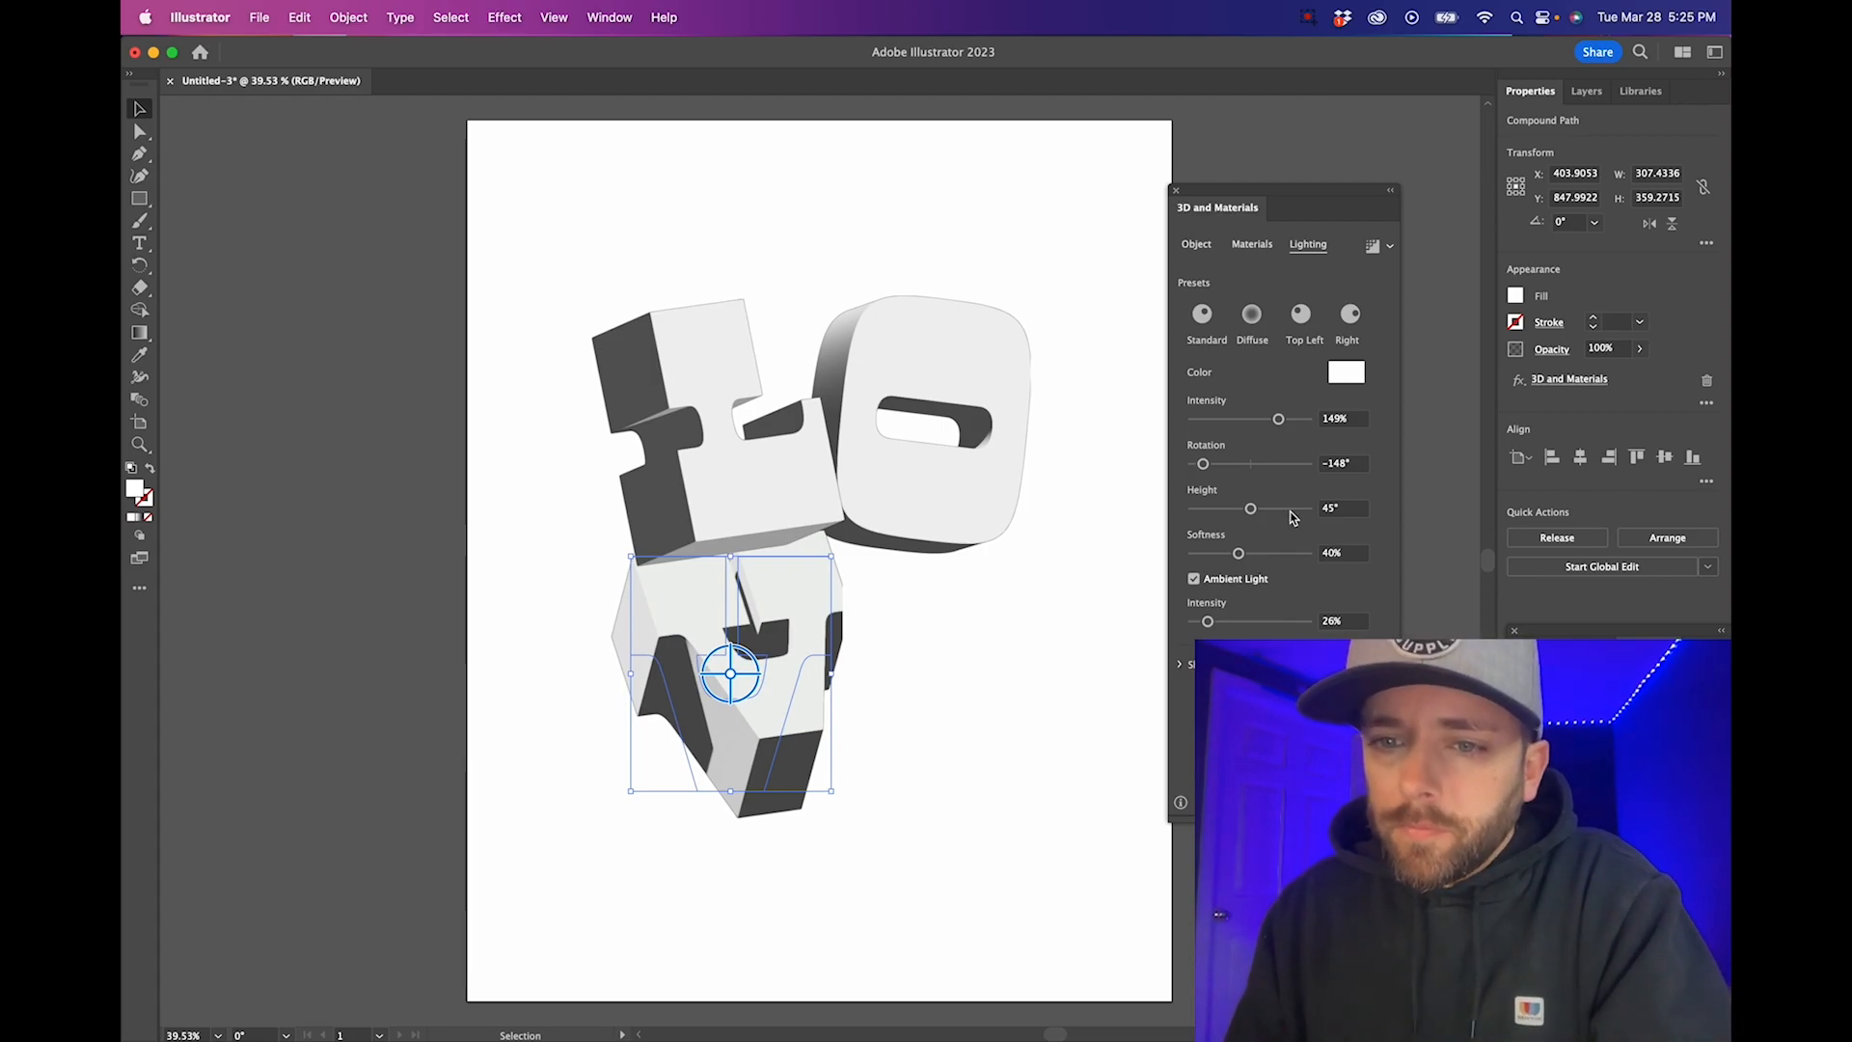
pyautogui.moveTo(1251, 509)
pyautogui.mouseDown()
pyautogui.moveTo(1316, 497)
pyautogui.moveTo(1213, 503)
pyautogui.moveTo(1309, 500)
pyautogui.moveTo(1294, 499)
pyautogui.mouseUp()
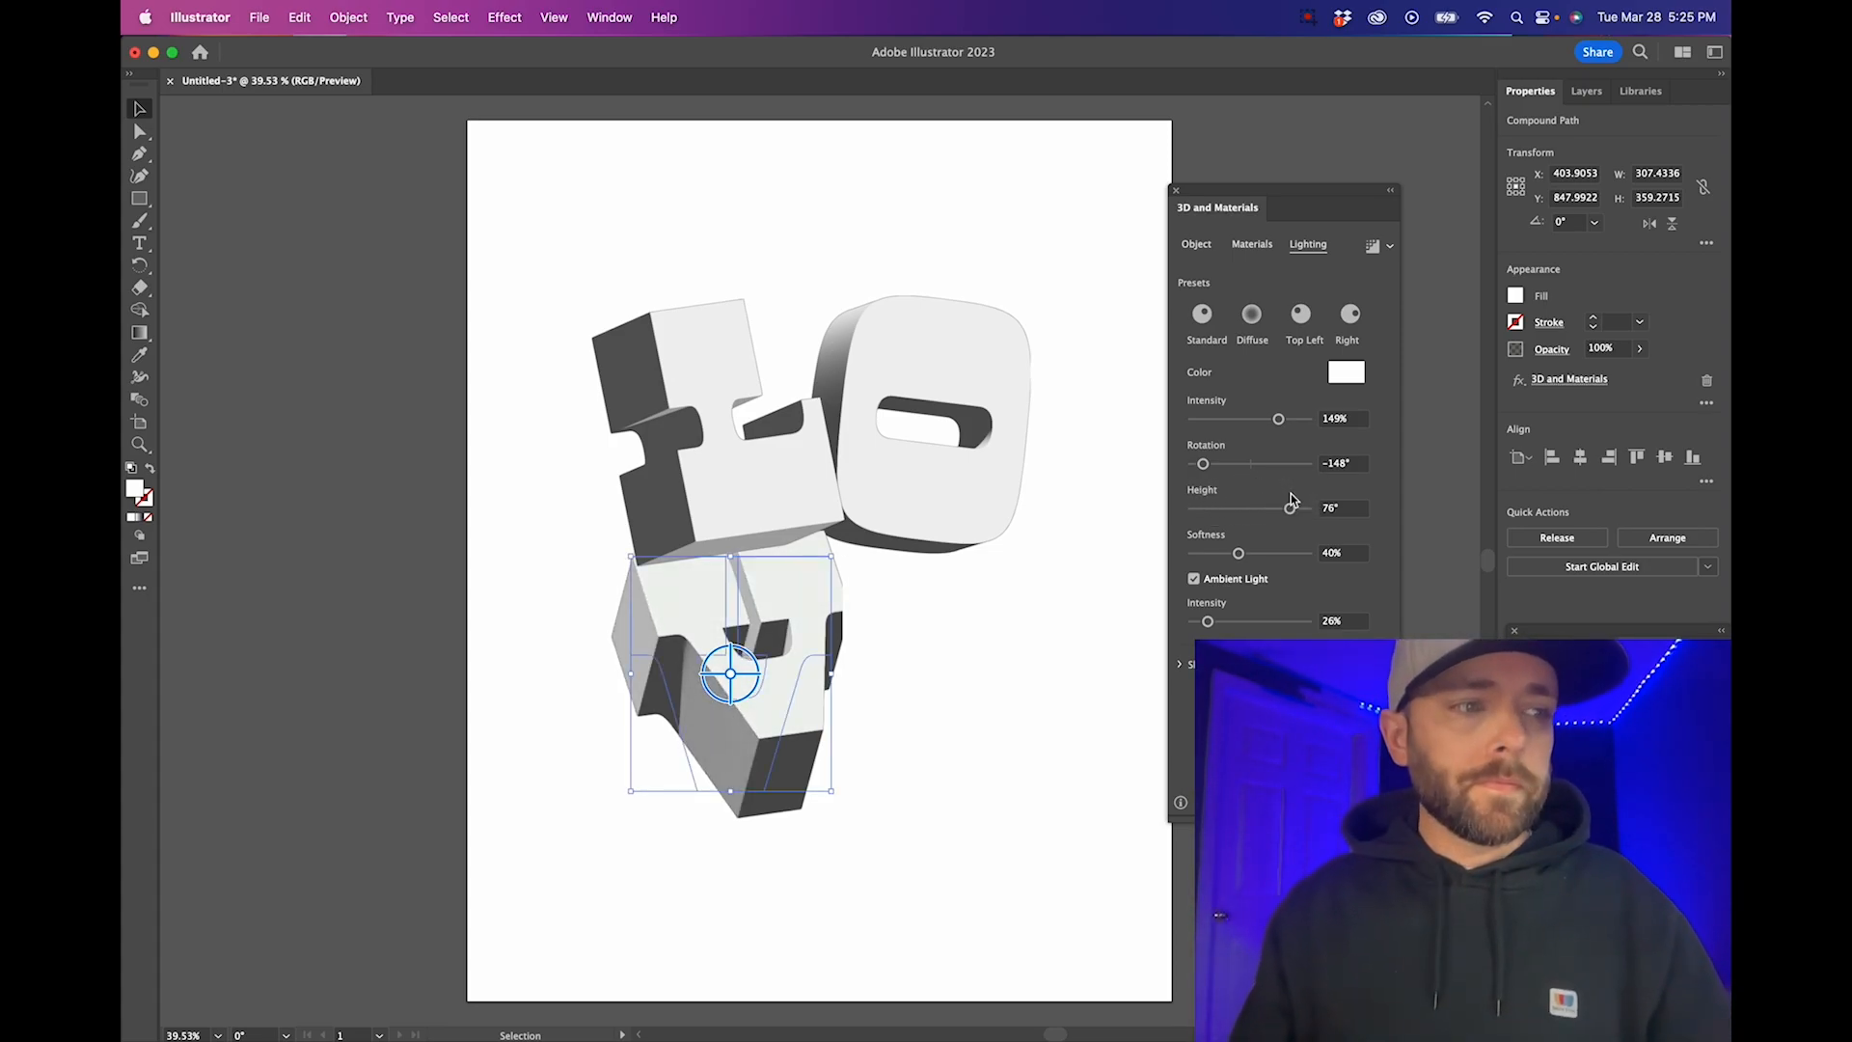
pyautogui.click(960, 628)
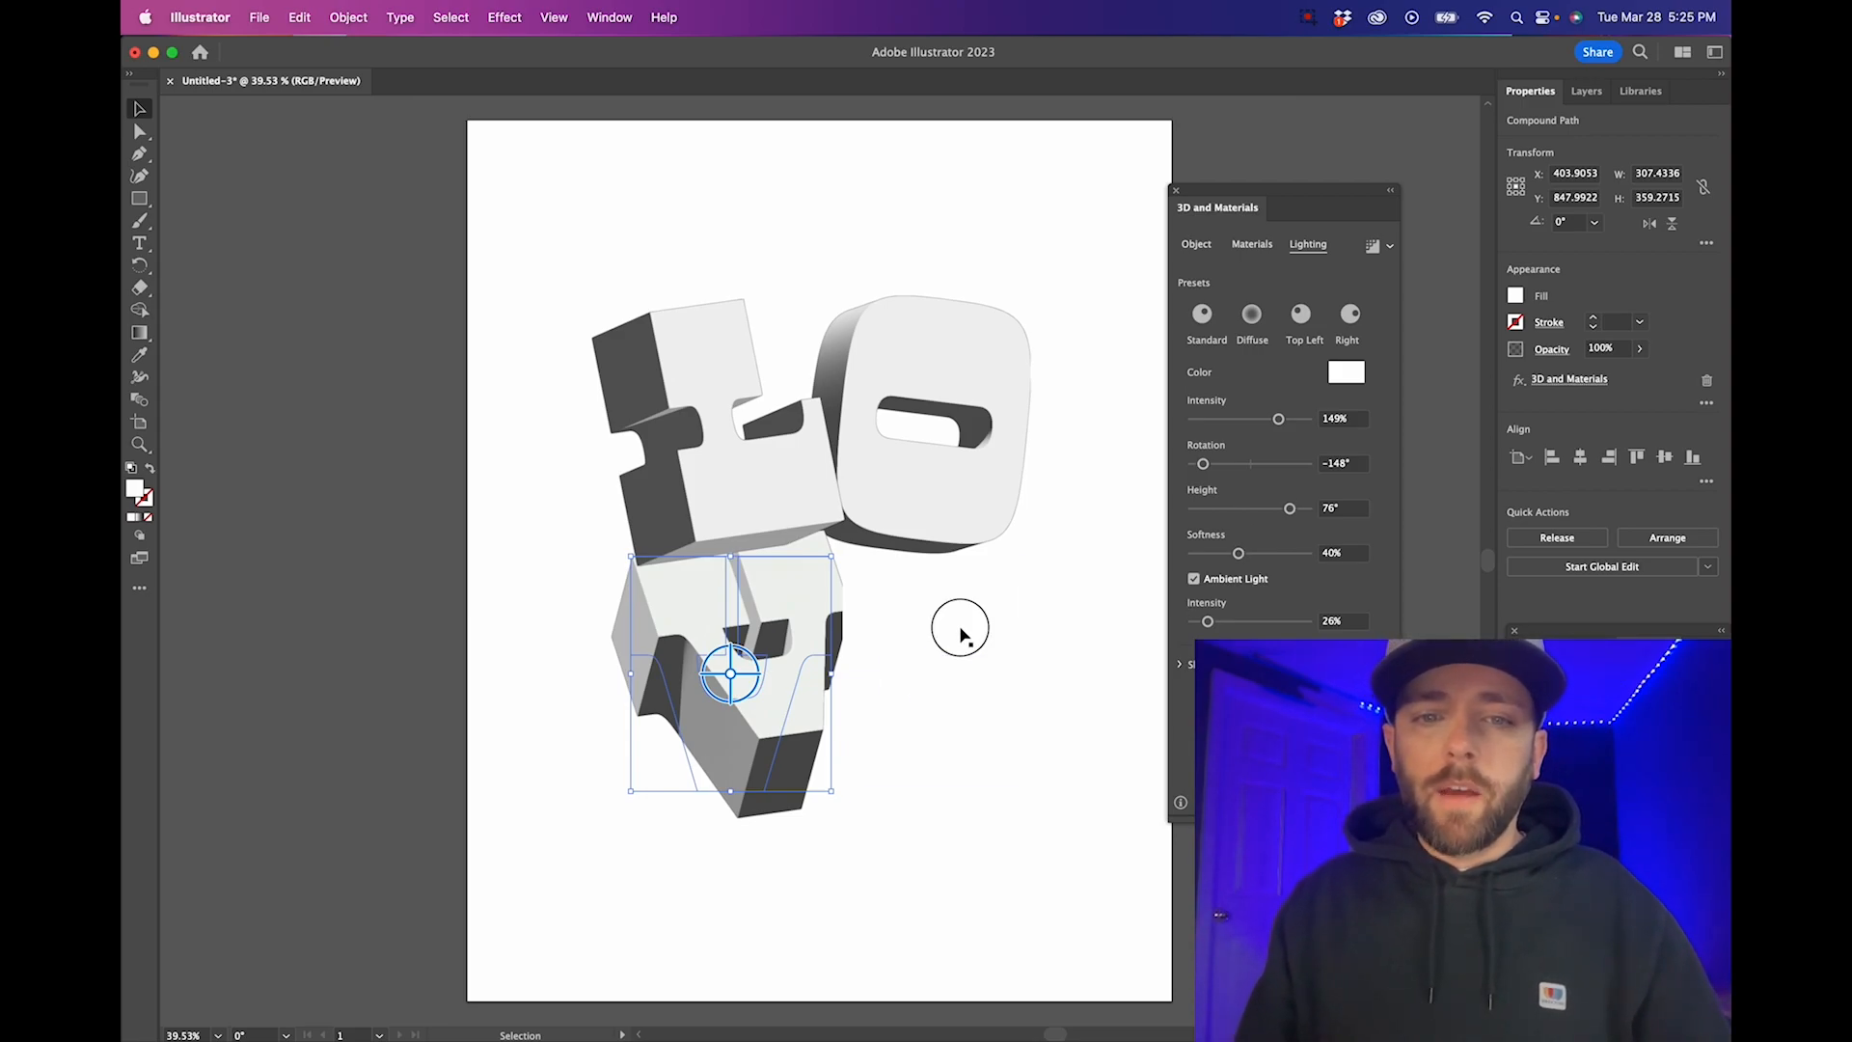
pyautogui.click(558, 606)
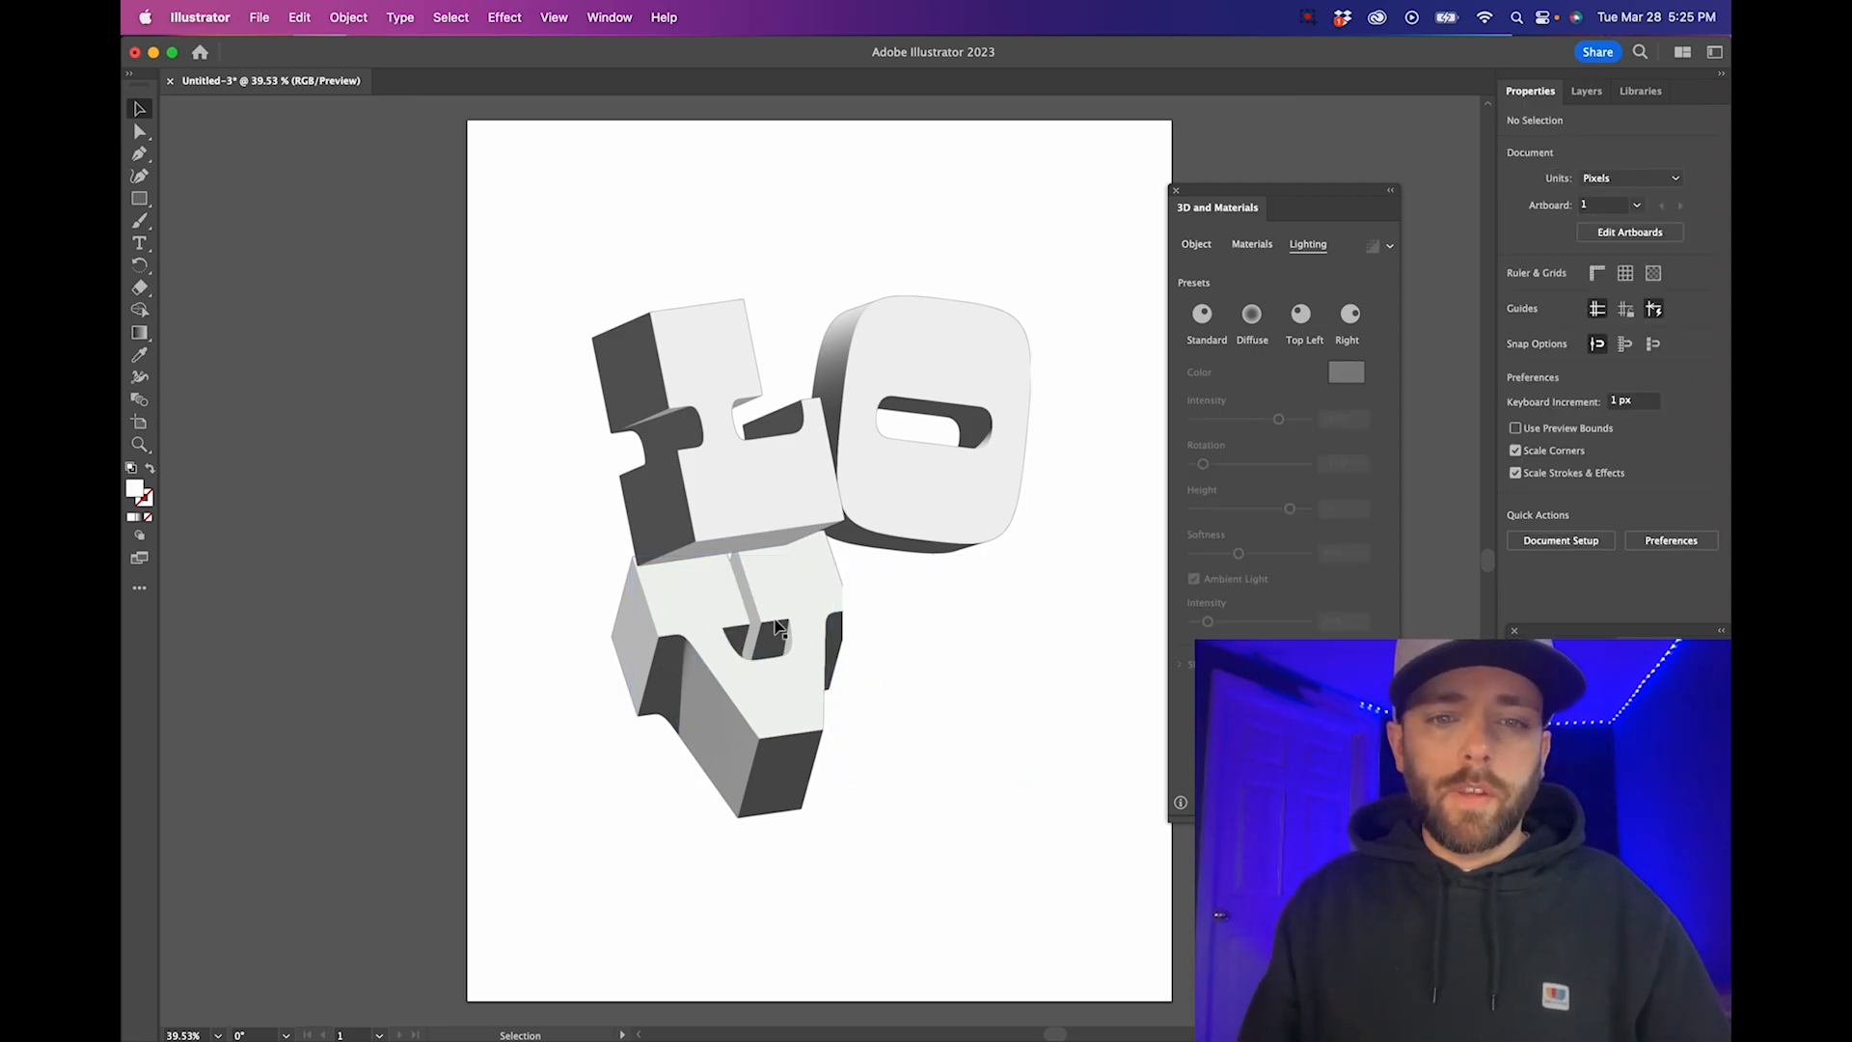
# Bring the extruded V to the front of the stacking order
pyautogui.click(777, 627)
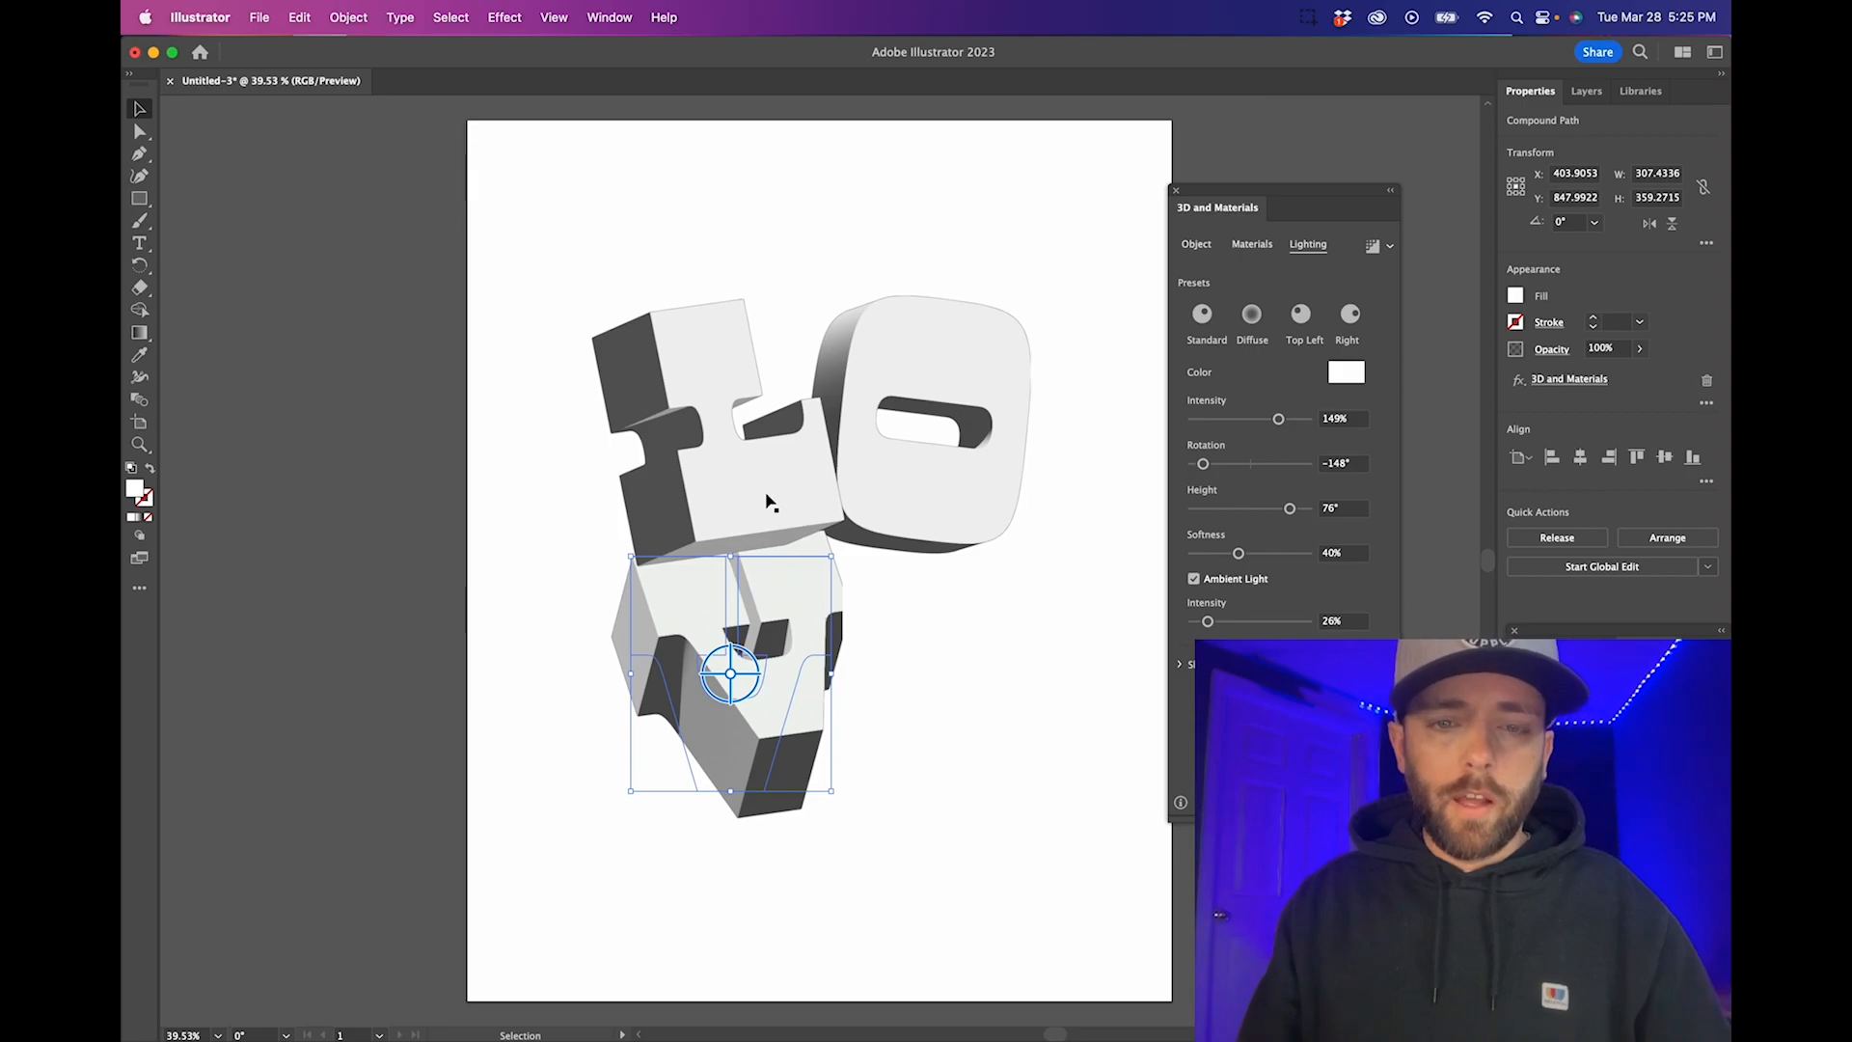
pyautogui.rightClick(797, 605)
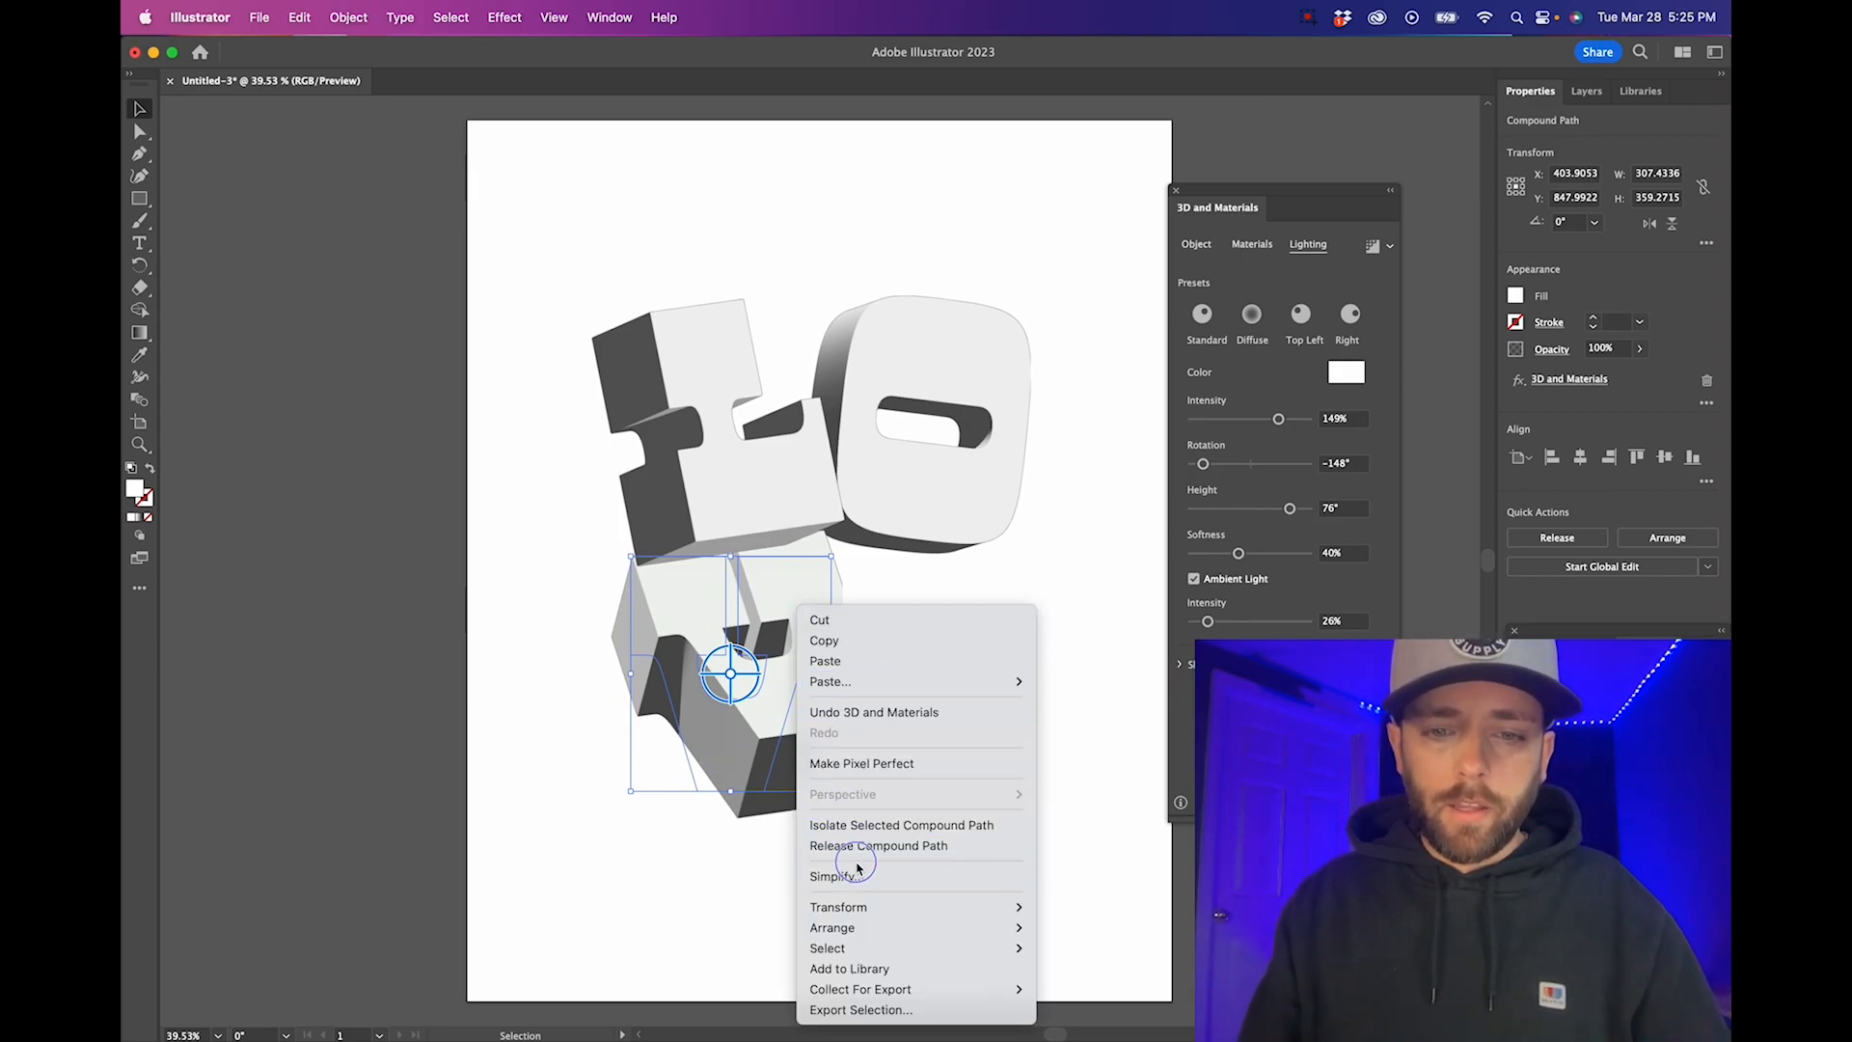
pyautogui.moveTo(854, 928)
pyautogui.click(1071, 922)
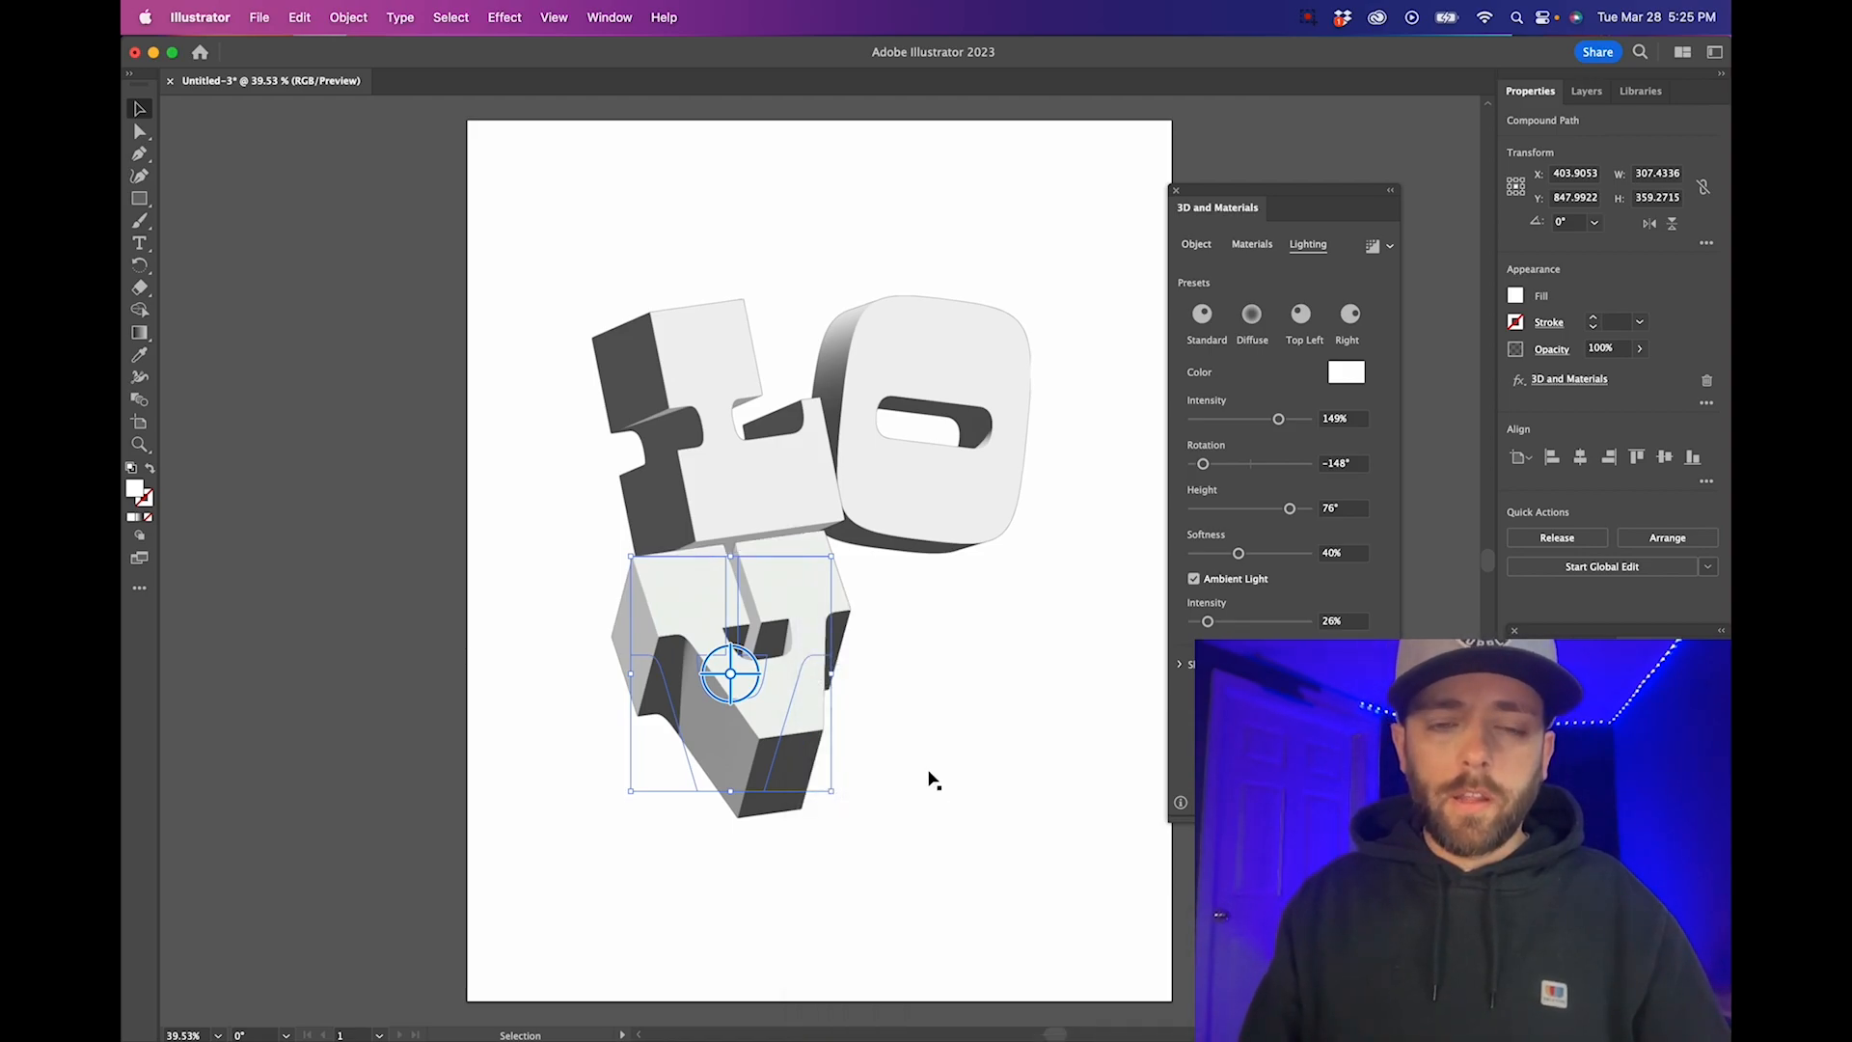
# Nudge the V into place 10 px left and 10 px down
pyautogui.hotkey('shift', 'Right')
pyautogui.hotkey('shift', 'Down')
pyautogui.hotkey('shift', 'Down')
pyautogui.hotkey('shift', 'Up')
pyautogui.hotkey('shift', 'Left')
pyautogui.hotkey('shift', 'Left')
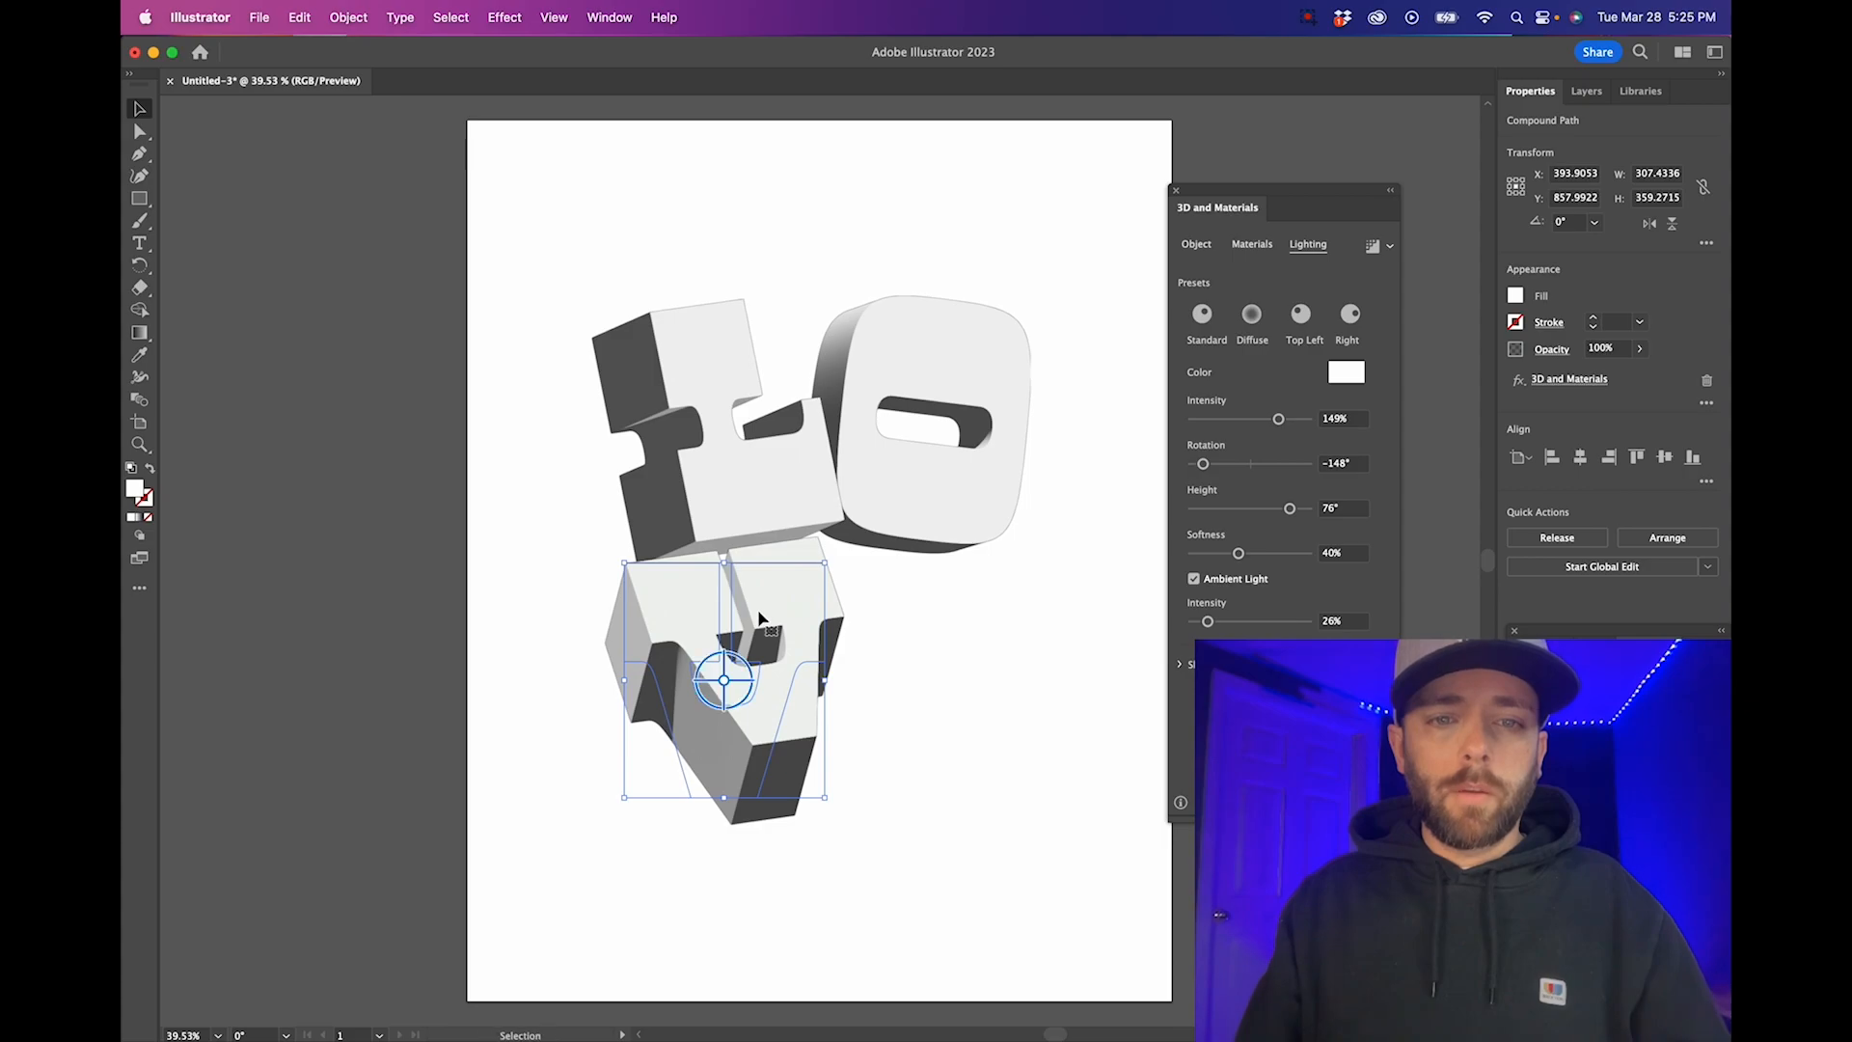
# Apply the Extrude & Bevel effect to the flat E below the O with a depth of 2.964 in
pyautogui.click(889, 608)
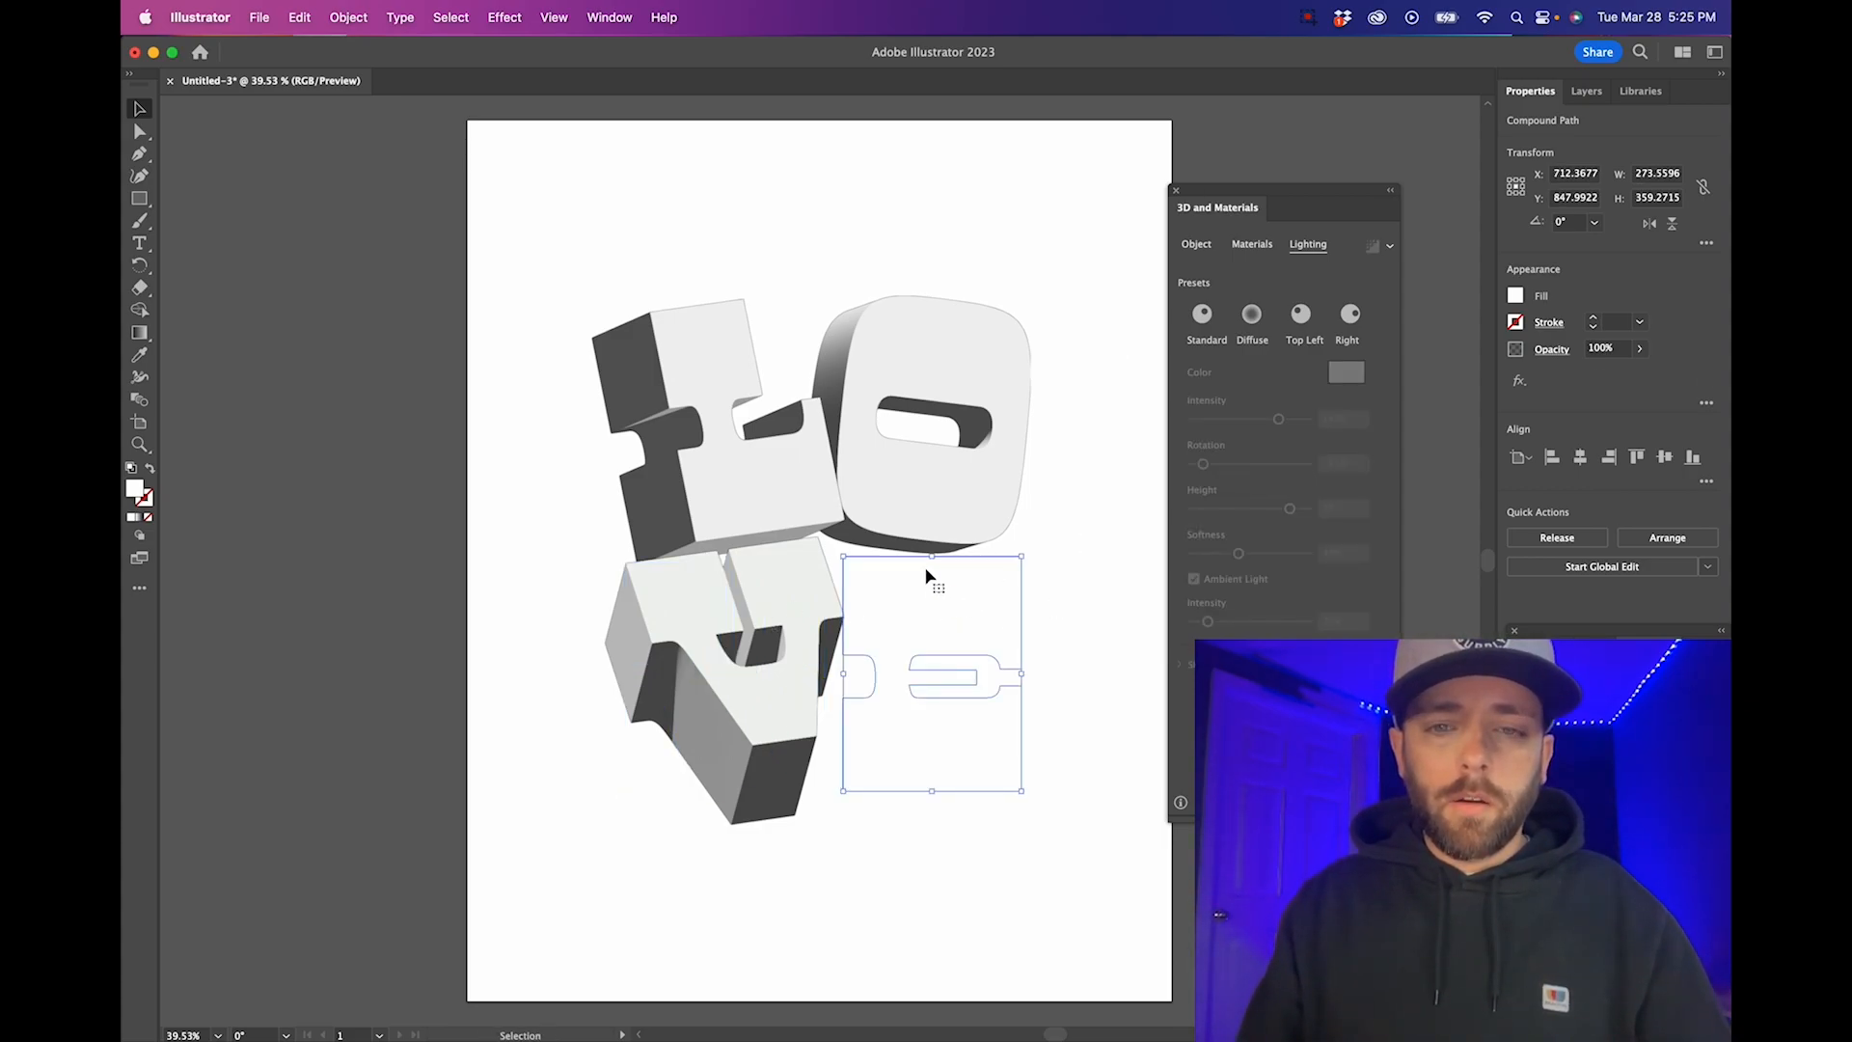
pyautogui.click(505, 18)
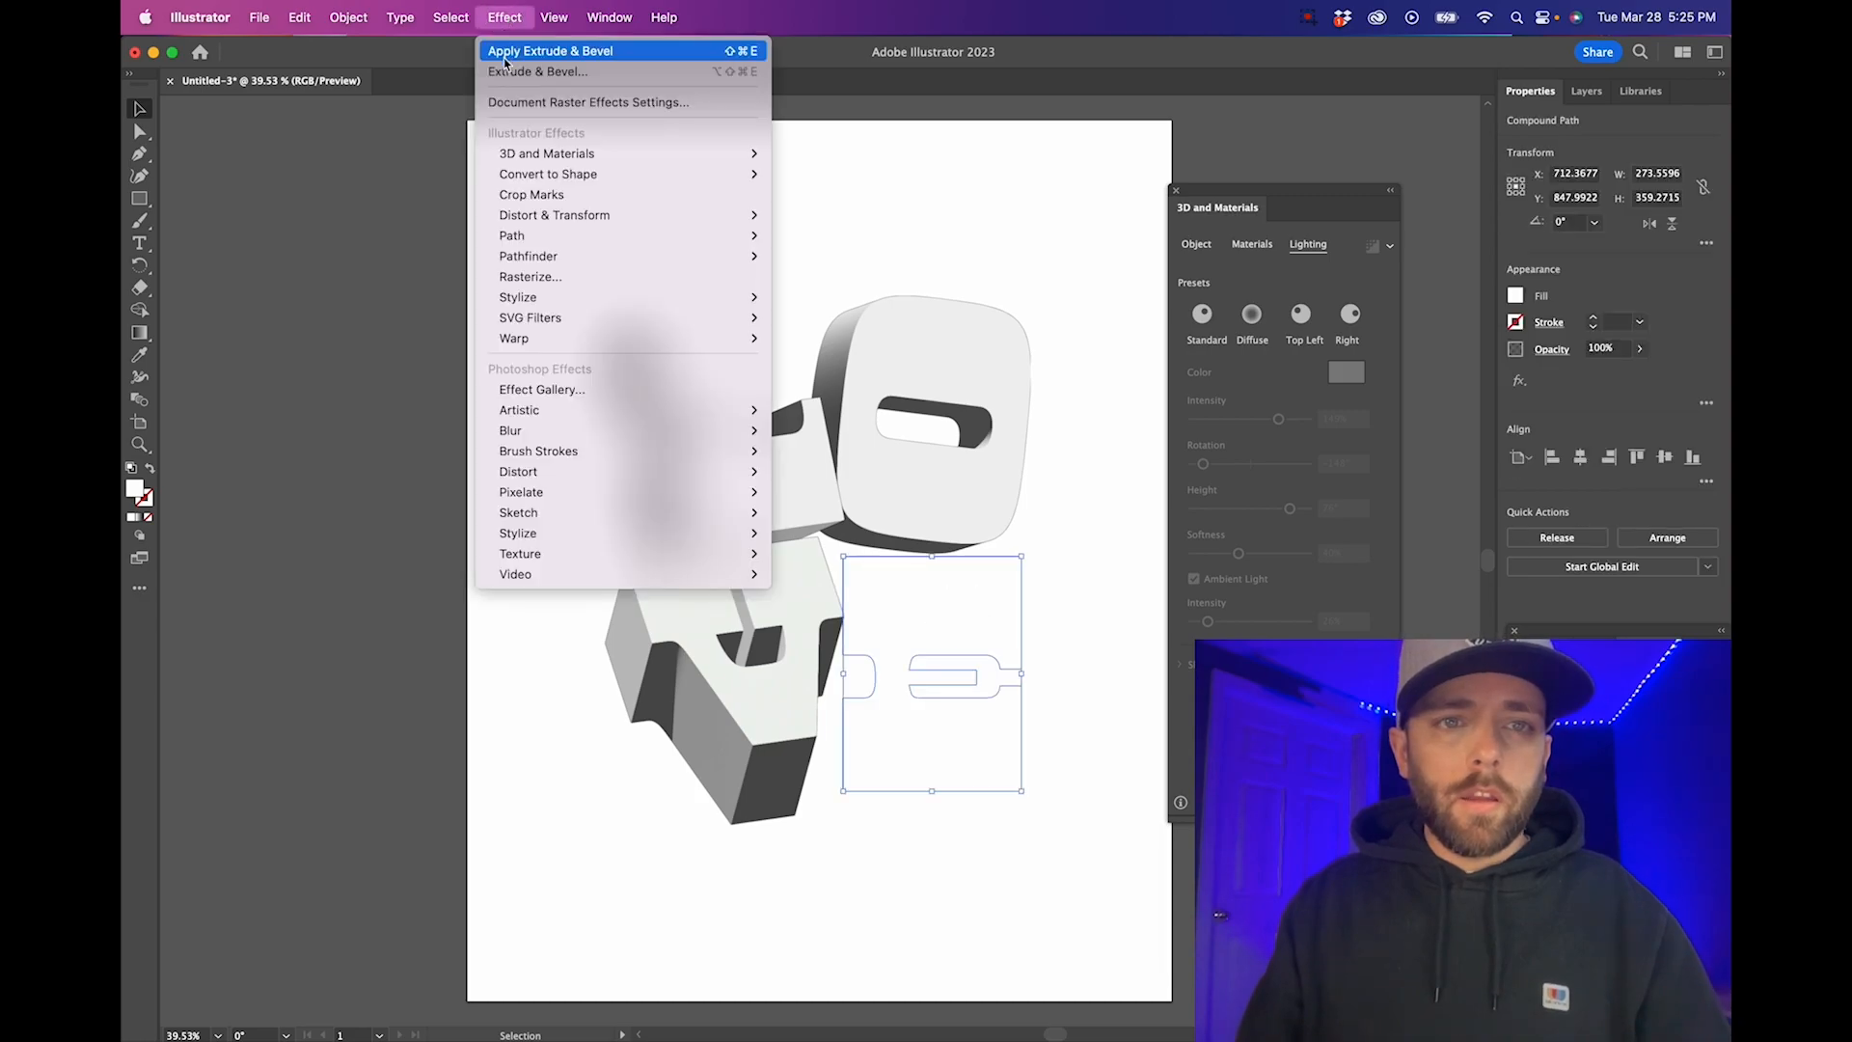
pyautogui.click(511, 49)
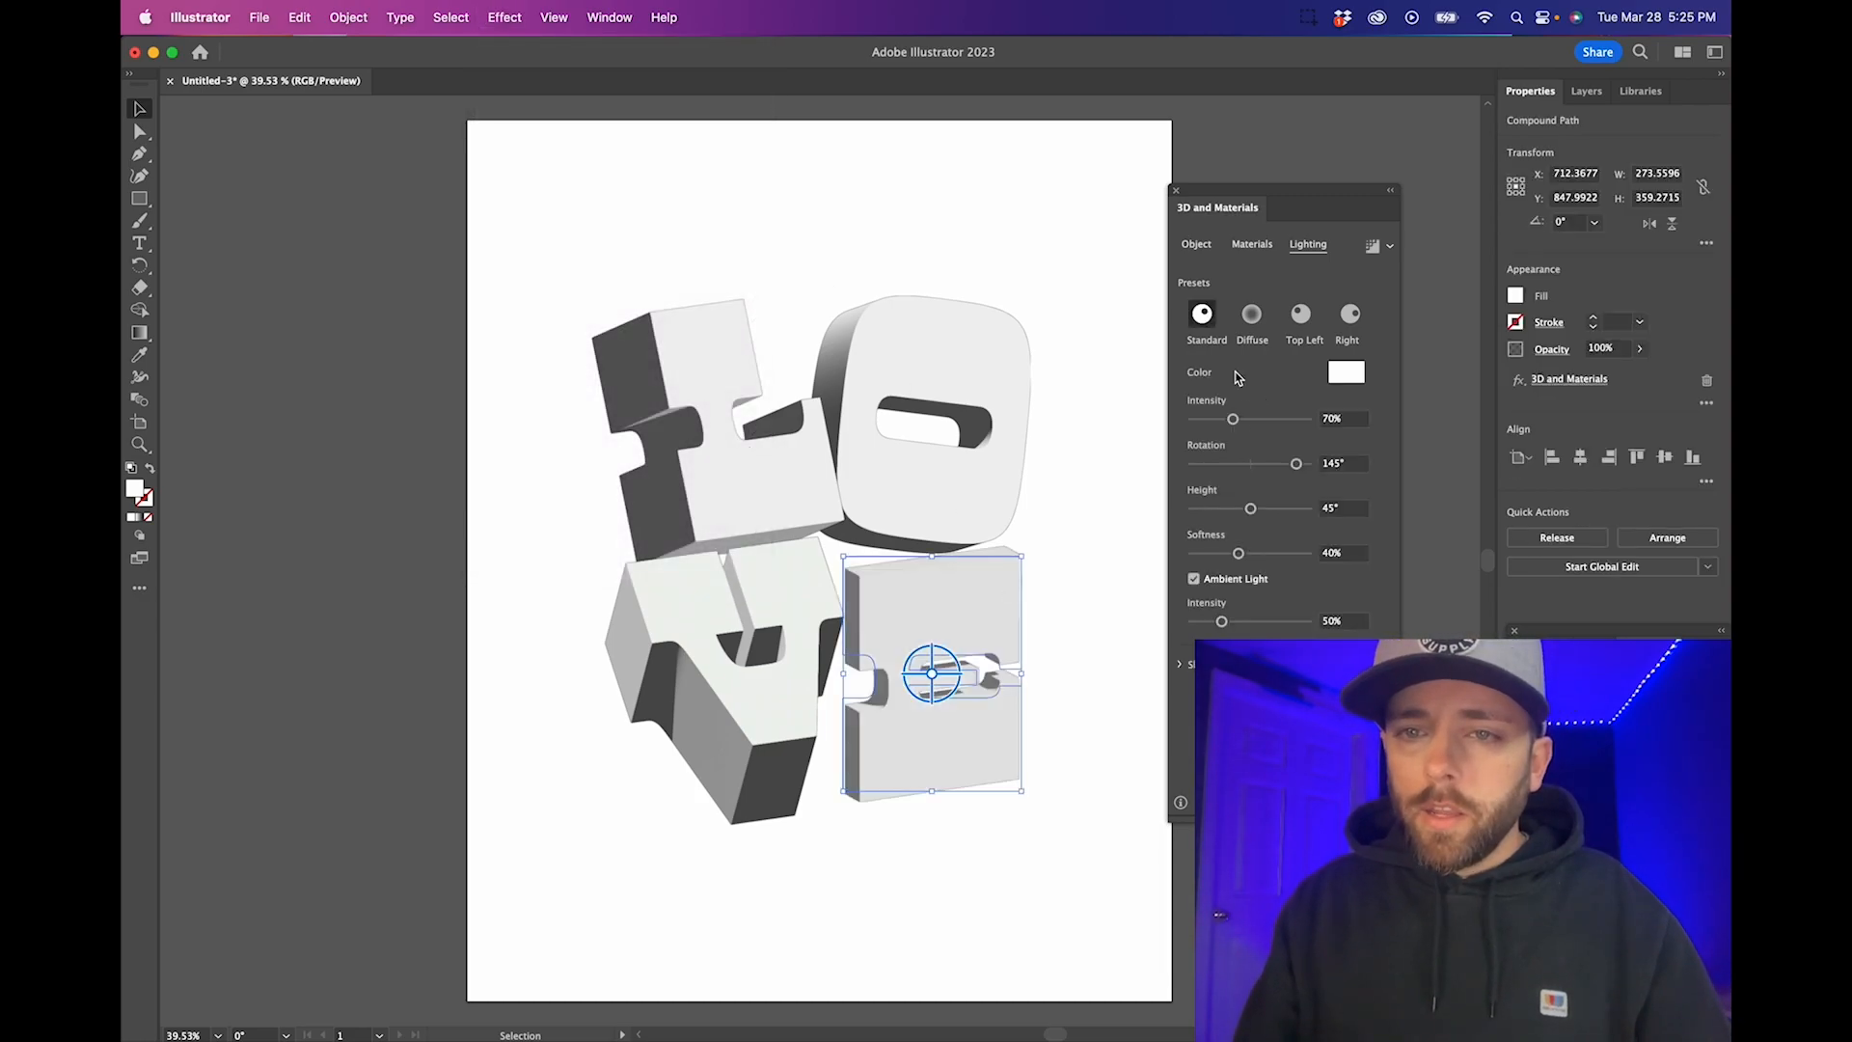
pyautogui.click(1199, 247)
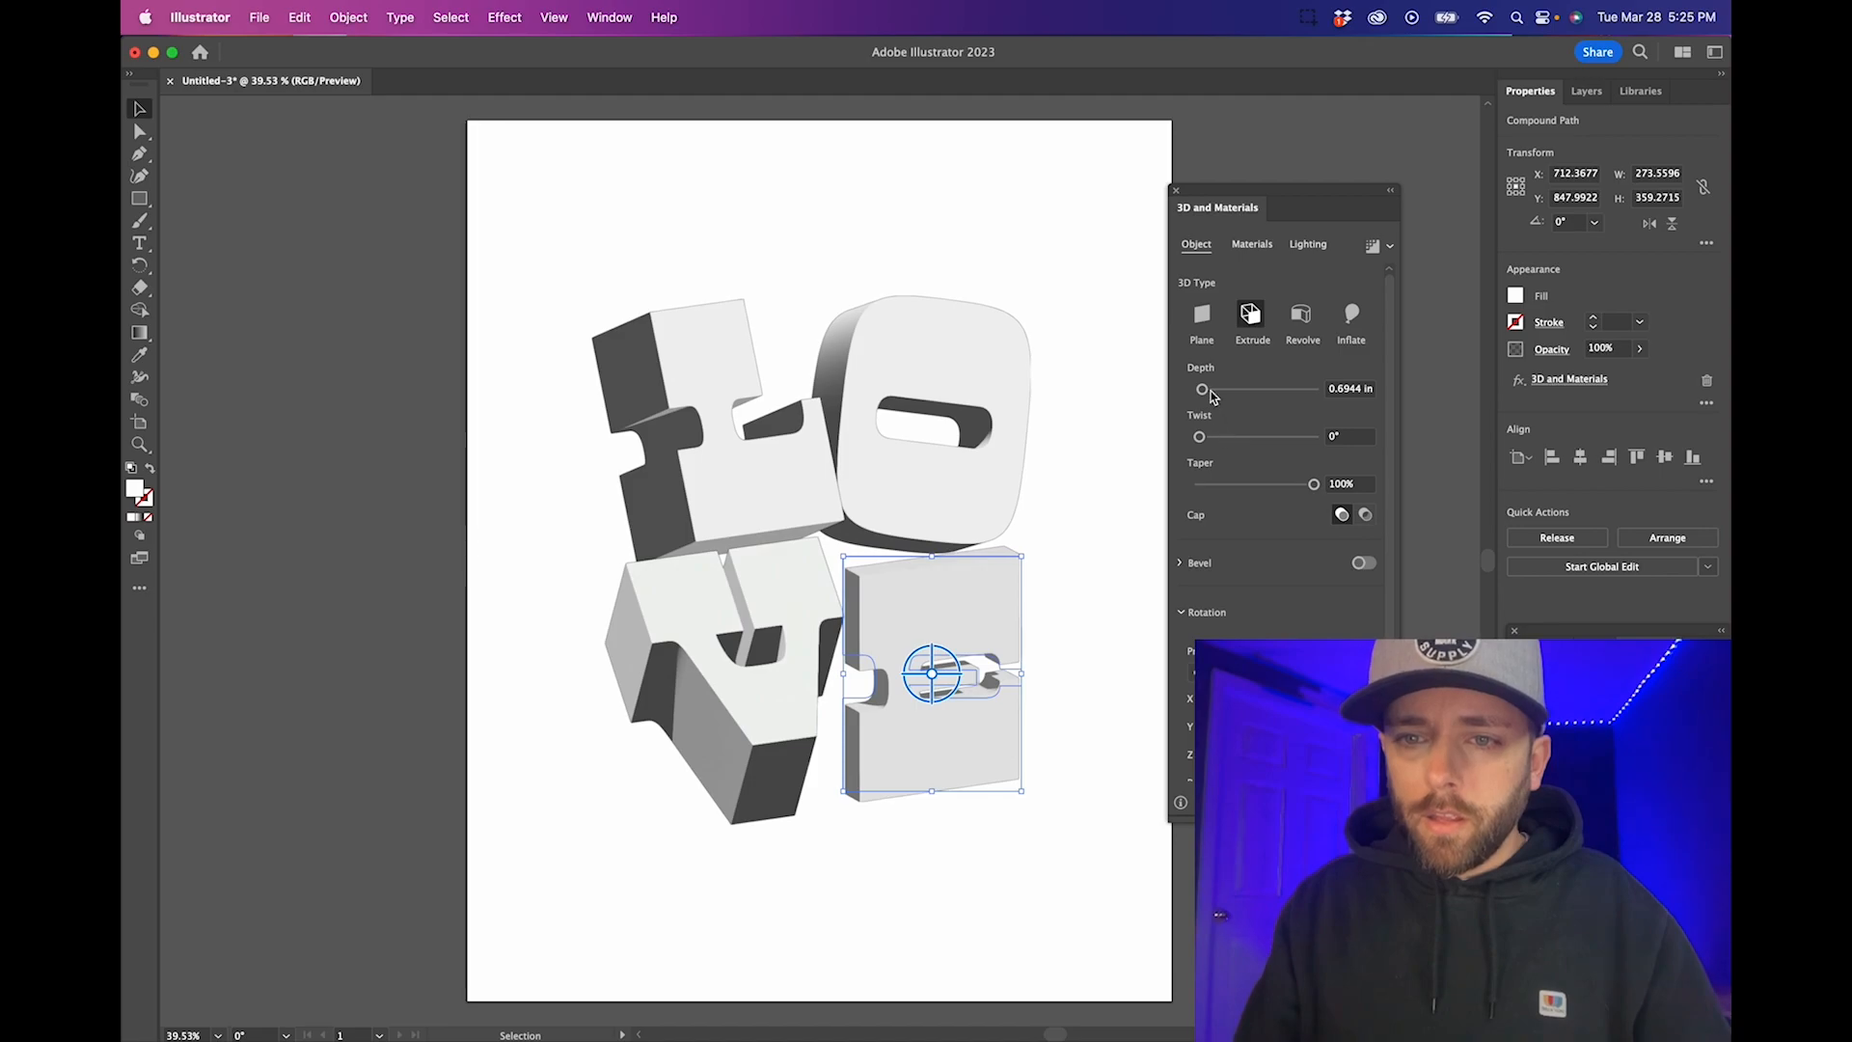
pyautogui.click(1209, 389)
pyautogui.click(1340, 389)
pyautogui.write('2')
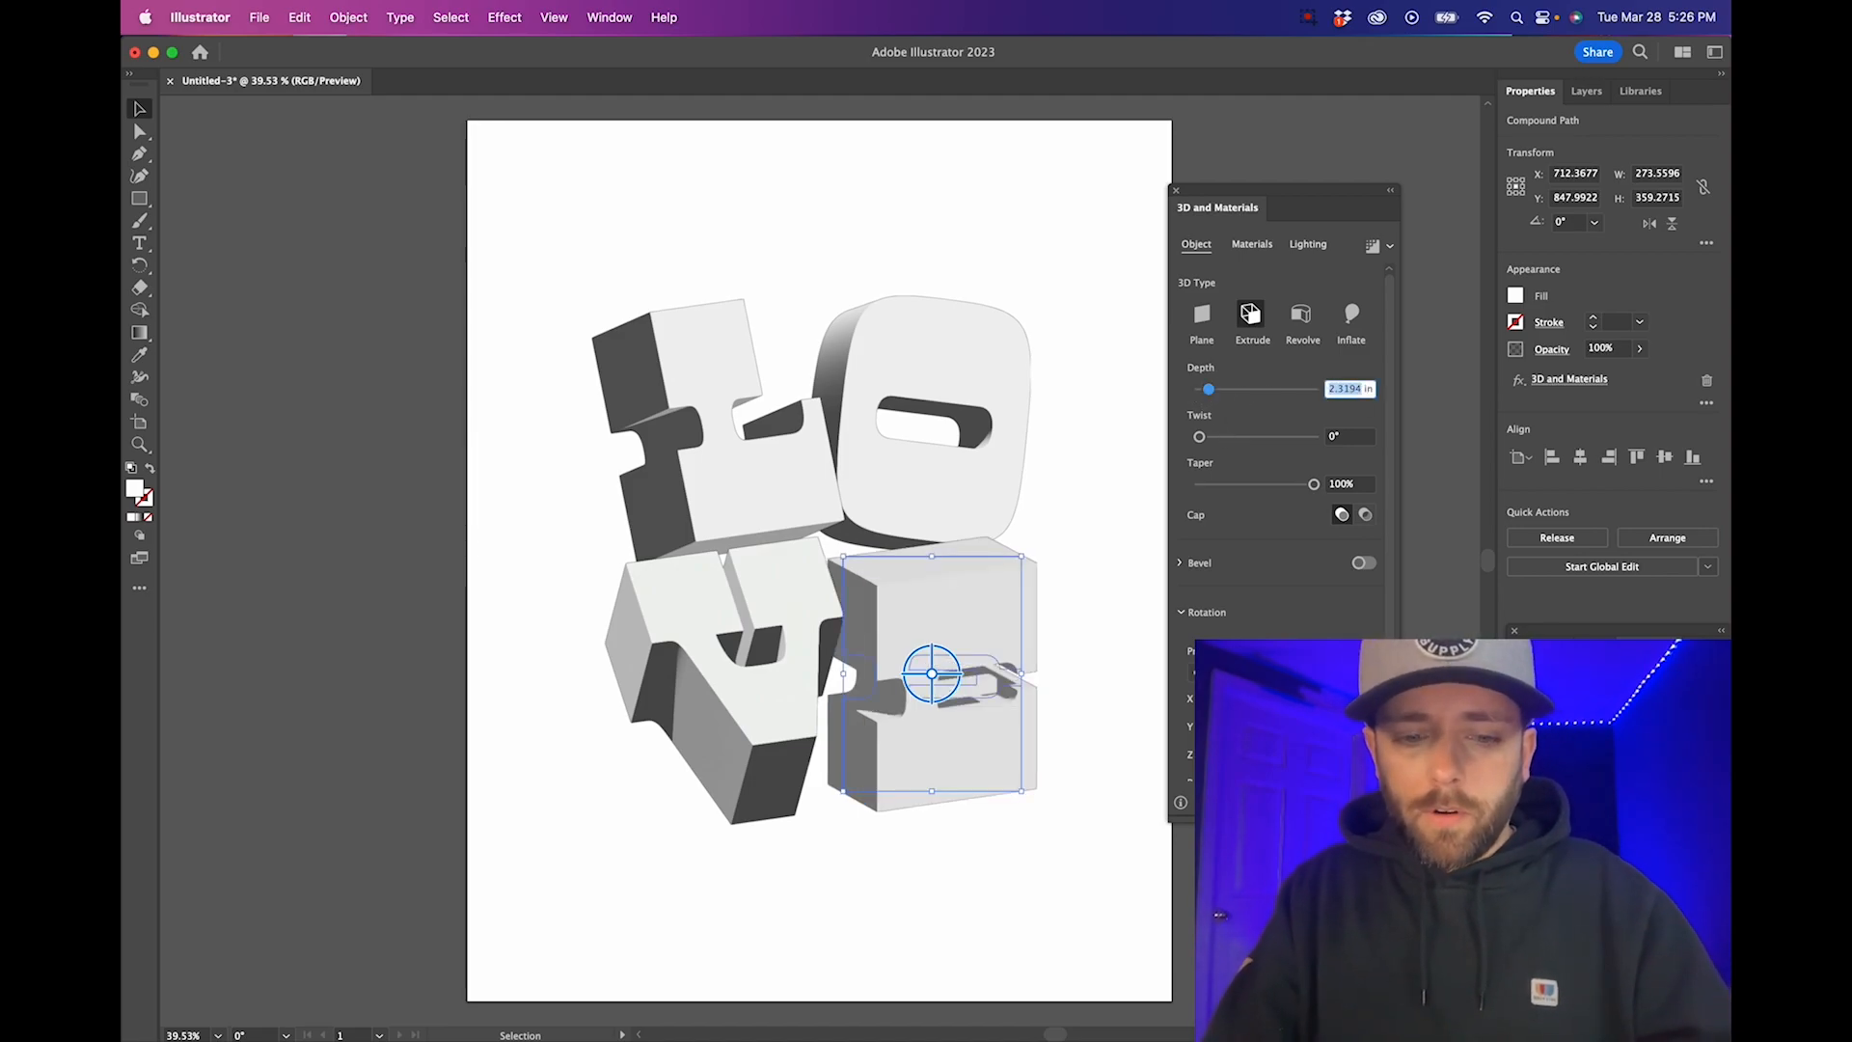
pyautogui.press('Return')
pyautogui.write('.964')
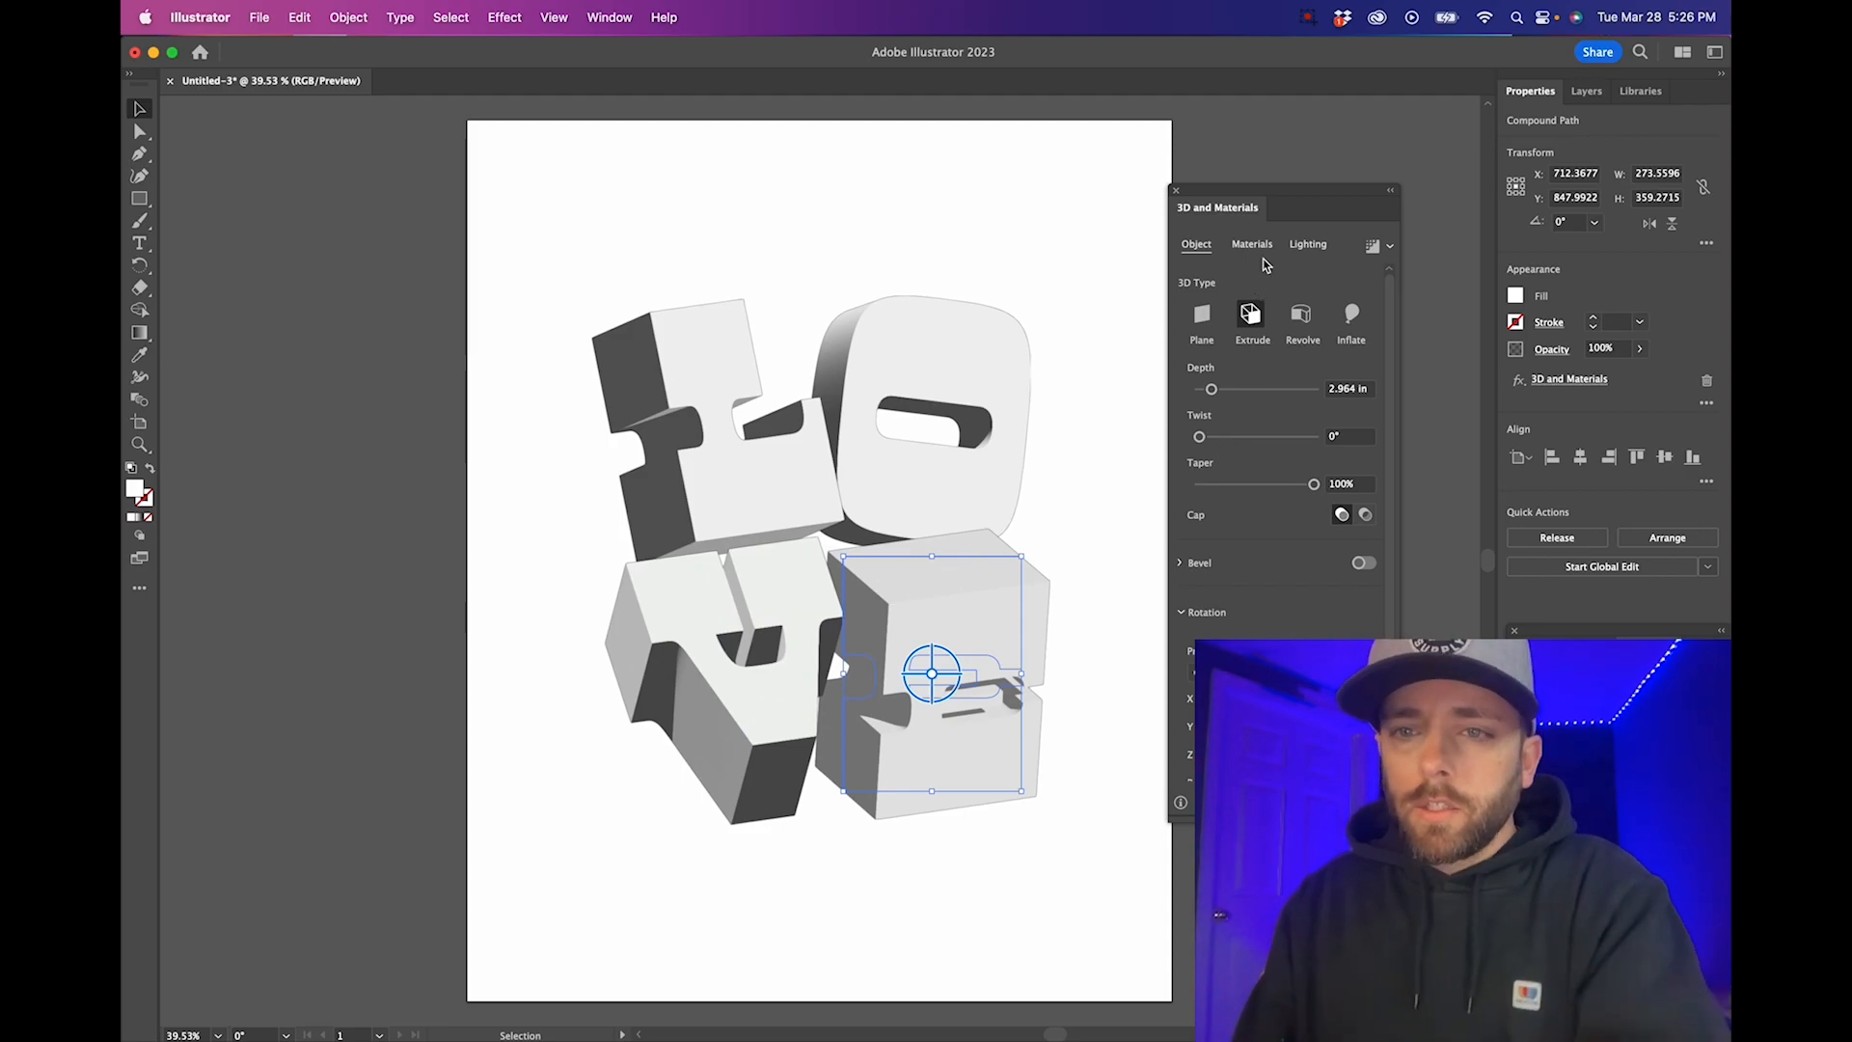
# Light the E with 149% intensity, 96° rotation, 21° height and 24% ambient intensity
pyautogui.click(1297, 248)
pyautogui.moveTo(1234, 420); pyautogui.dragTo(1271, 420)
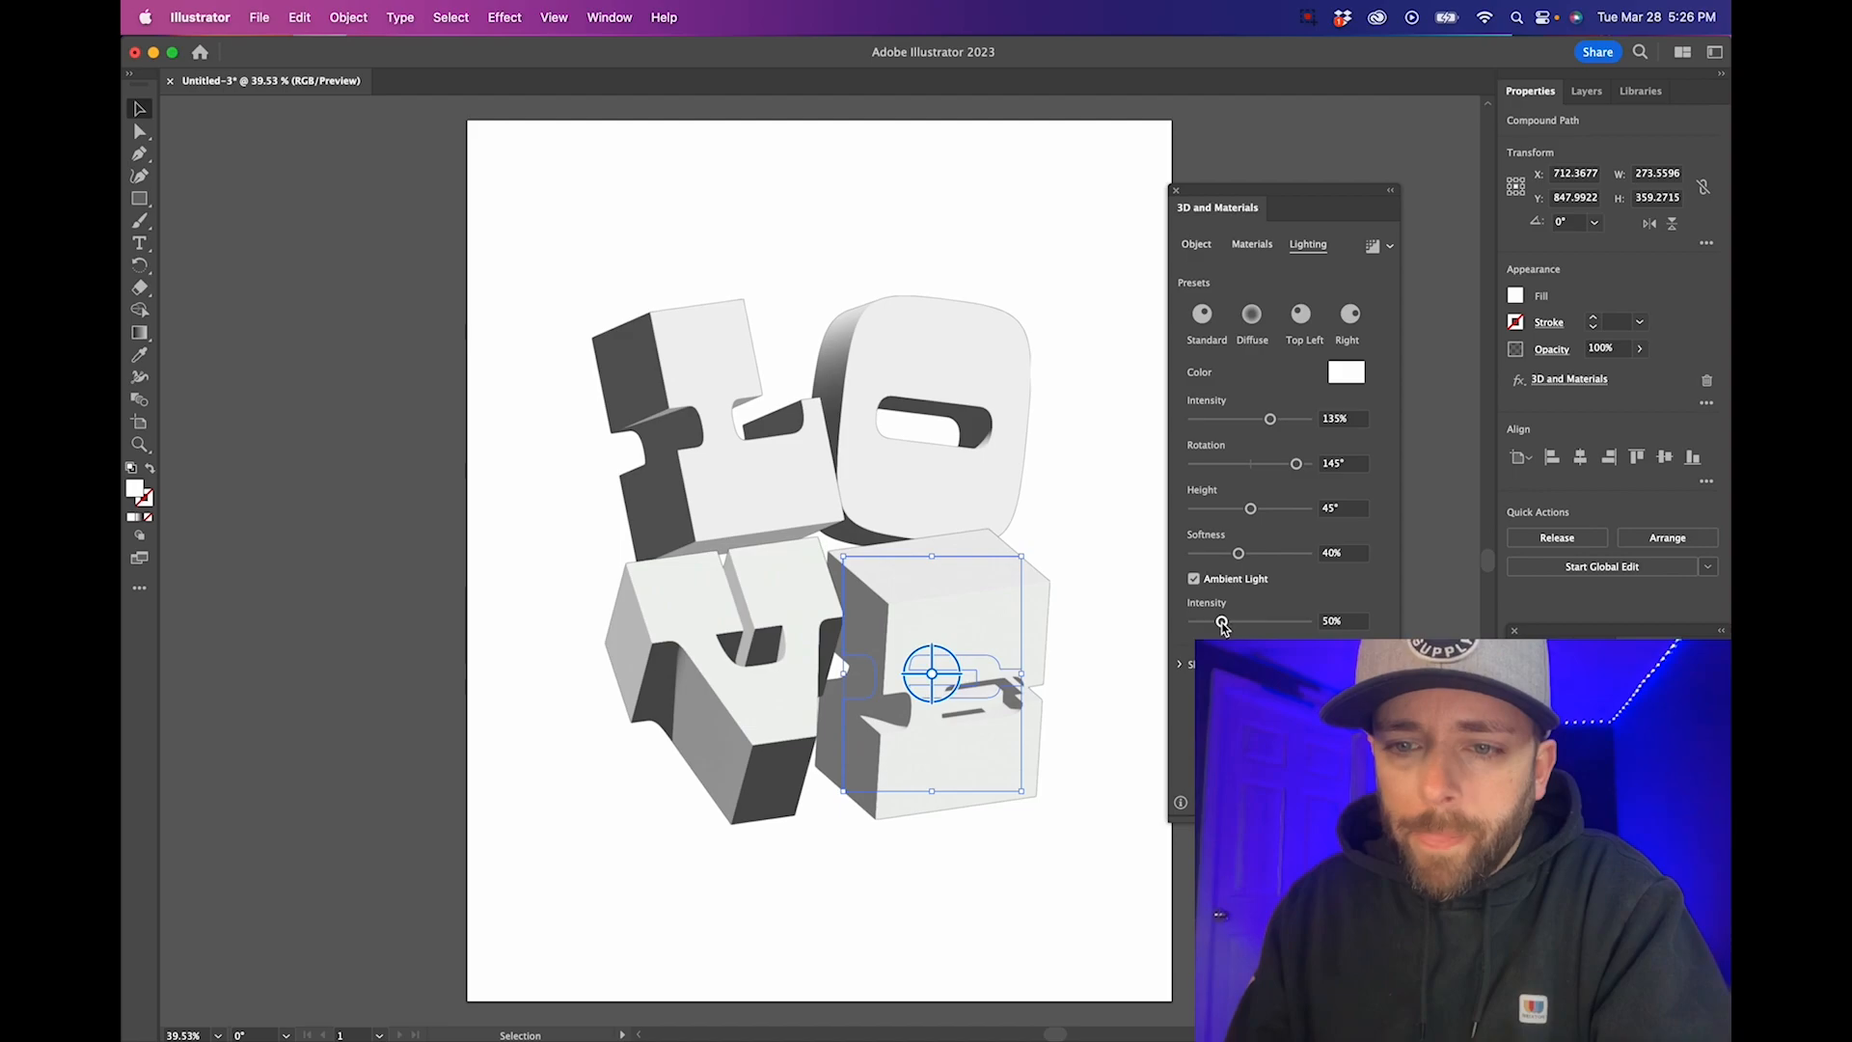
pyautogui.moveTo(1222, 625)
pyautogui.mouseDown()
pyautogui.moveTo(1188, 625)
pyautogui.moveTo(1207, 624)
pyautogui.mouseUp()
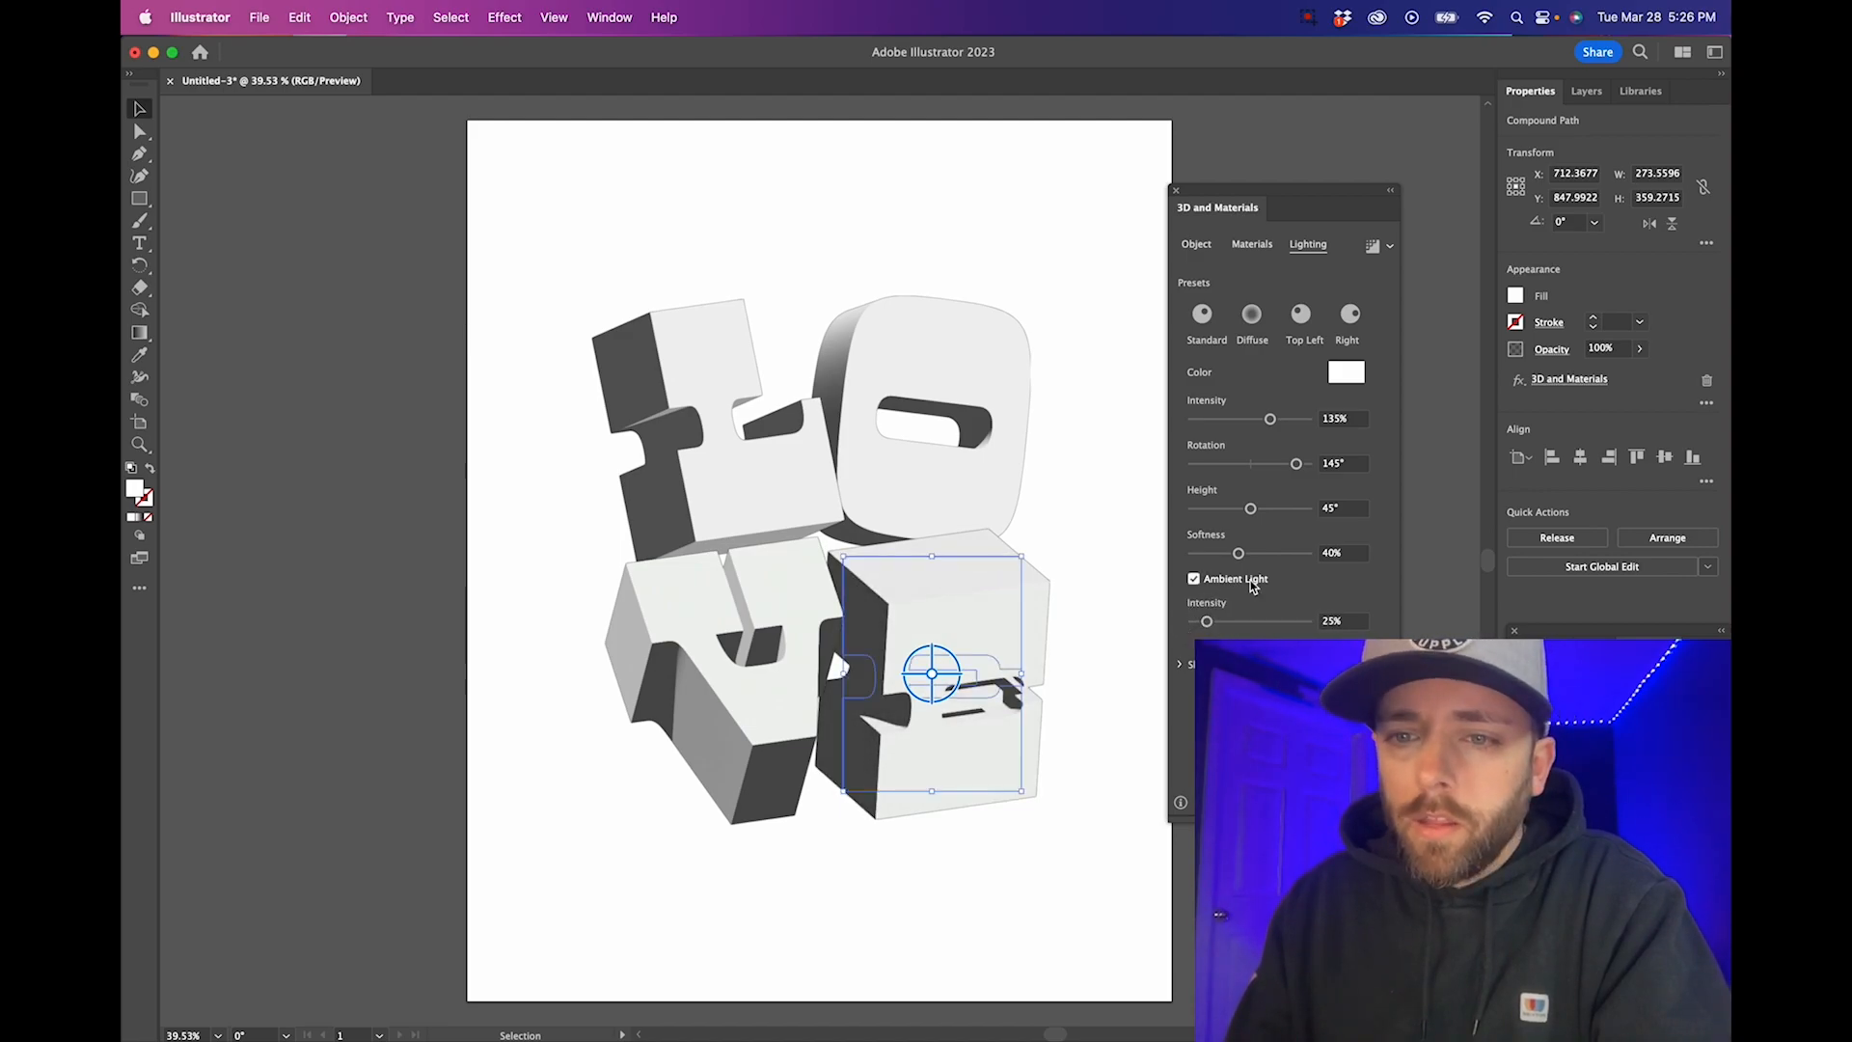
pyautogui.moveTo(1297, 463)
pyautogui.mouseDown()
pyautogui.moveTo(1266, 465)
pyautogui.moveTo(1308, 467)
pyautogui.moveTo(1278, 464)
pyautogui.moveTo(1275, 509)
pyautogui.moveTo(1294, 508)
pyautogui.moveTo(1222, 519)
pyautogui.mouseUp()
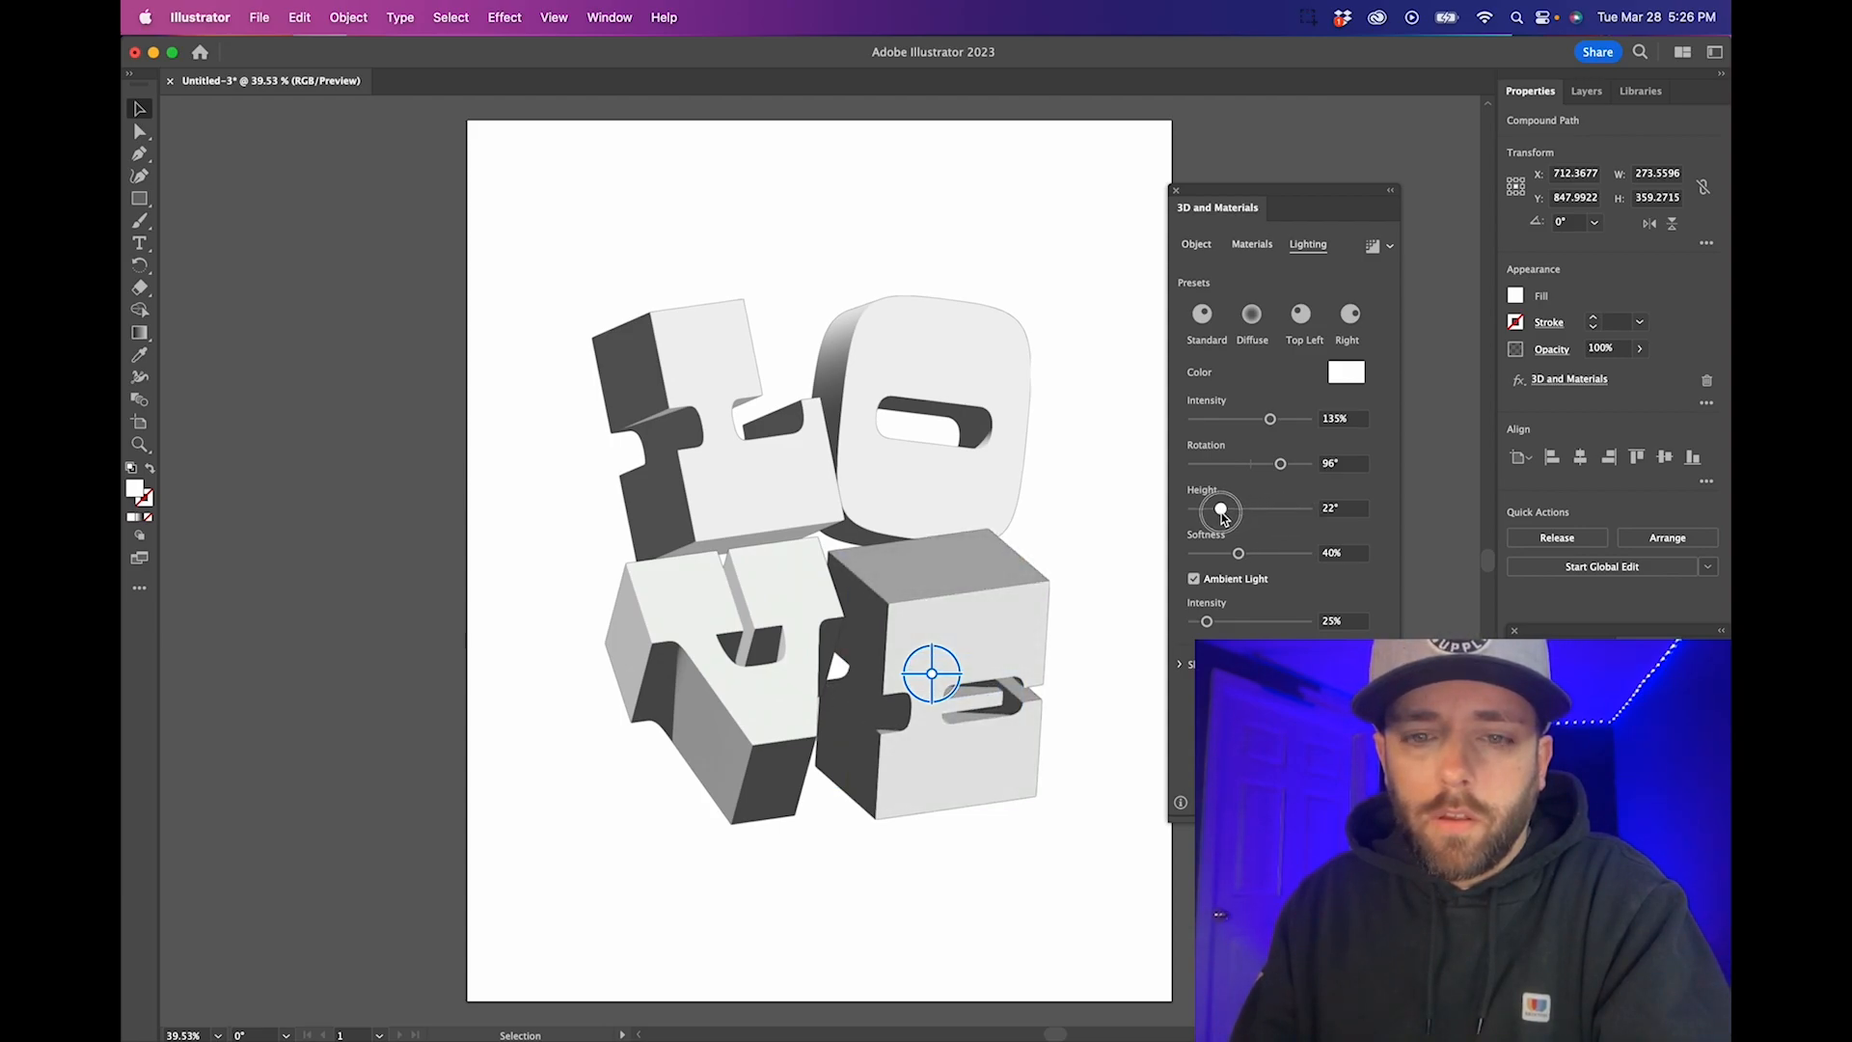
pyautogui.moveTo(1271, 420)
pyautogui.mouseDown()
pyautogui.moveTo(1289, 420)
pyautogui.moveTo(1220, 420)
pyautogui.moveTo(1278, 420)
pyautogui.mouseUp()
pyautogui.moveTo(1207, 621); pyautogui.dragTo(1208, 624)
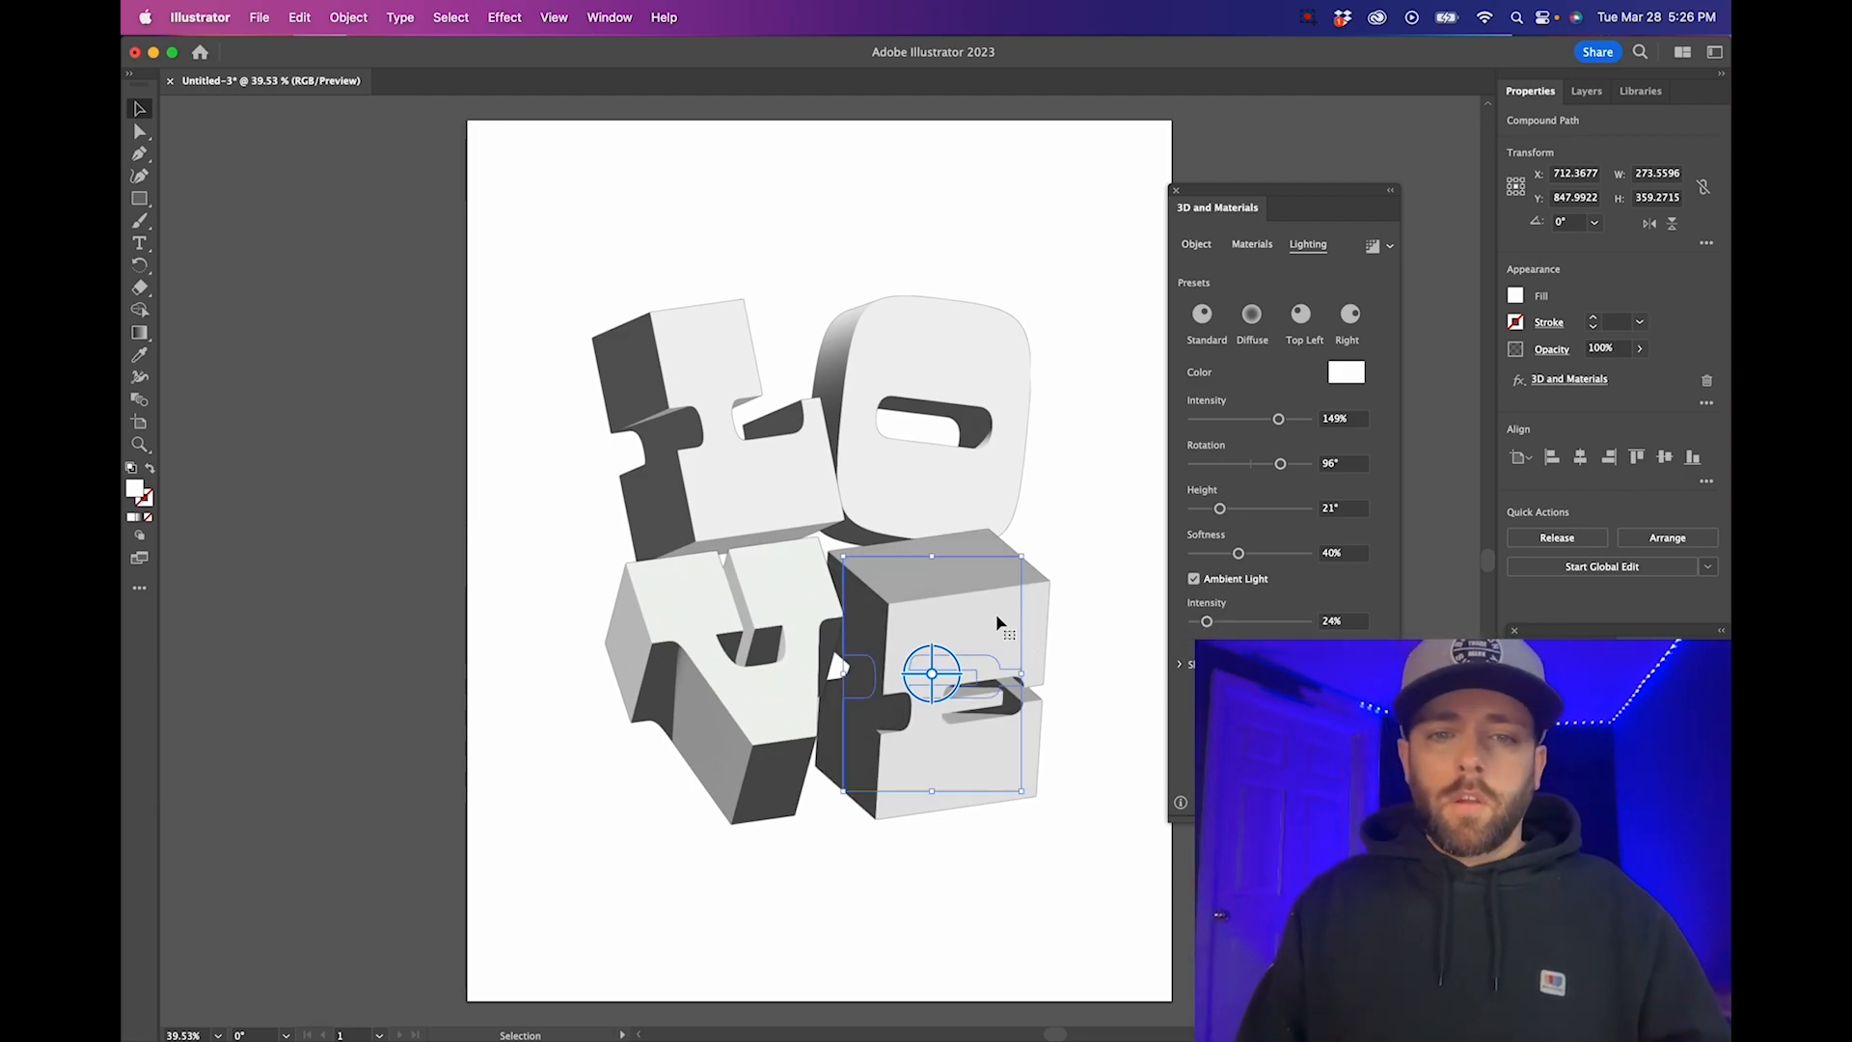
# Bring the V in front of the E in the stacking order and move the E slightly up and to the right
pyautogui.click(799, 712)
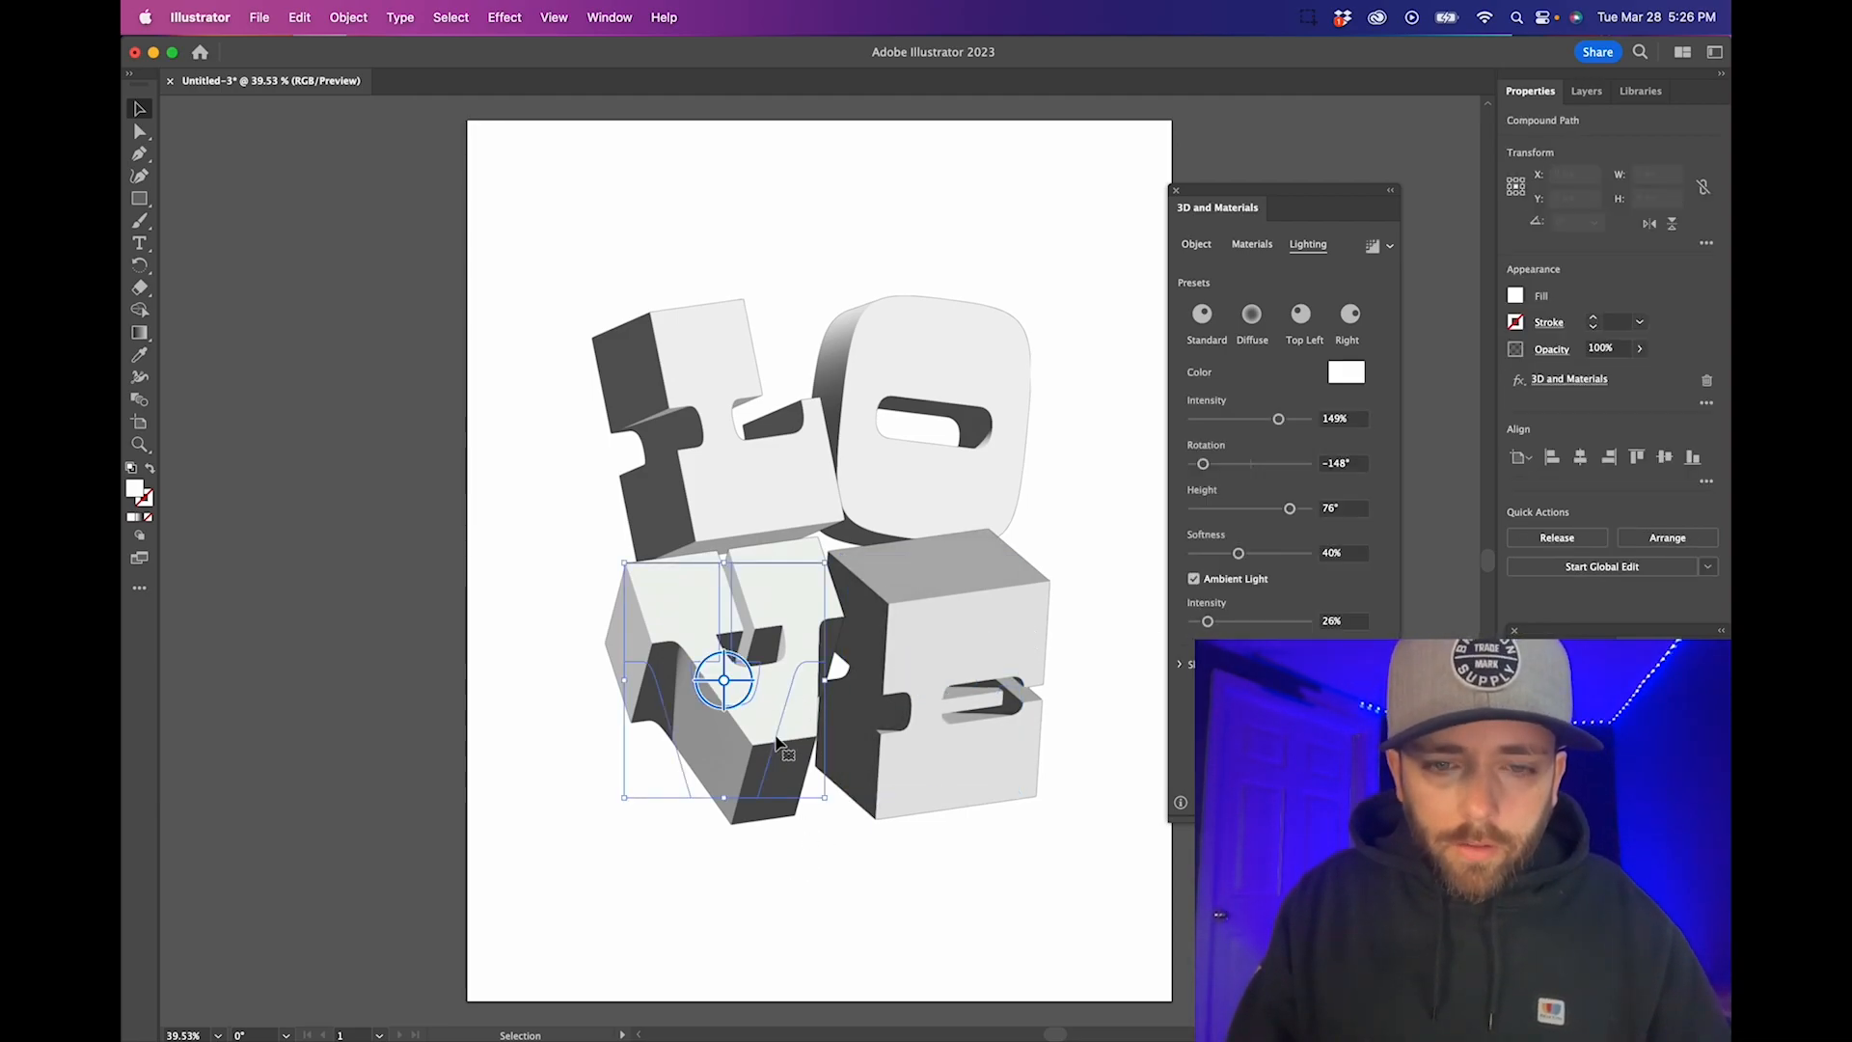
pyautogui.rightClick(761, 685)
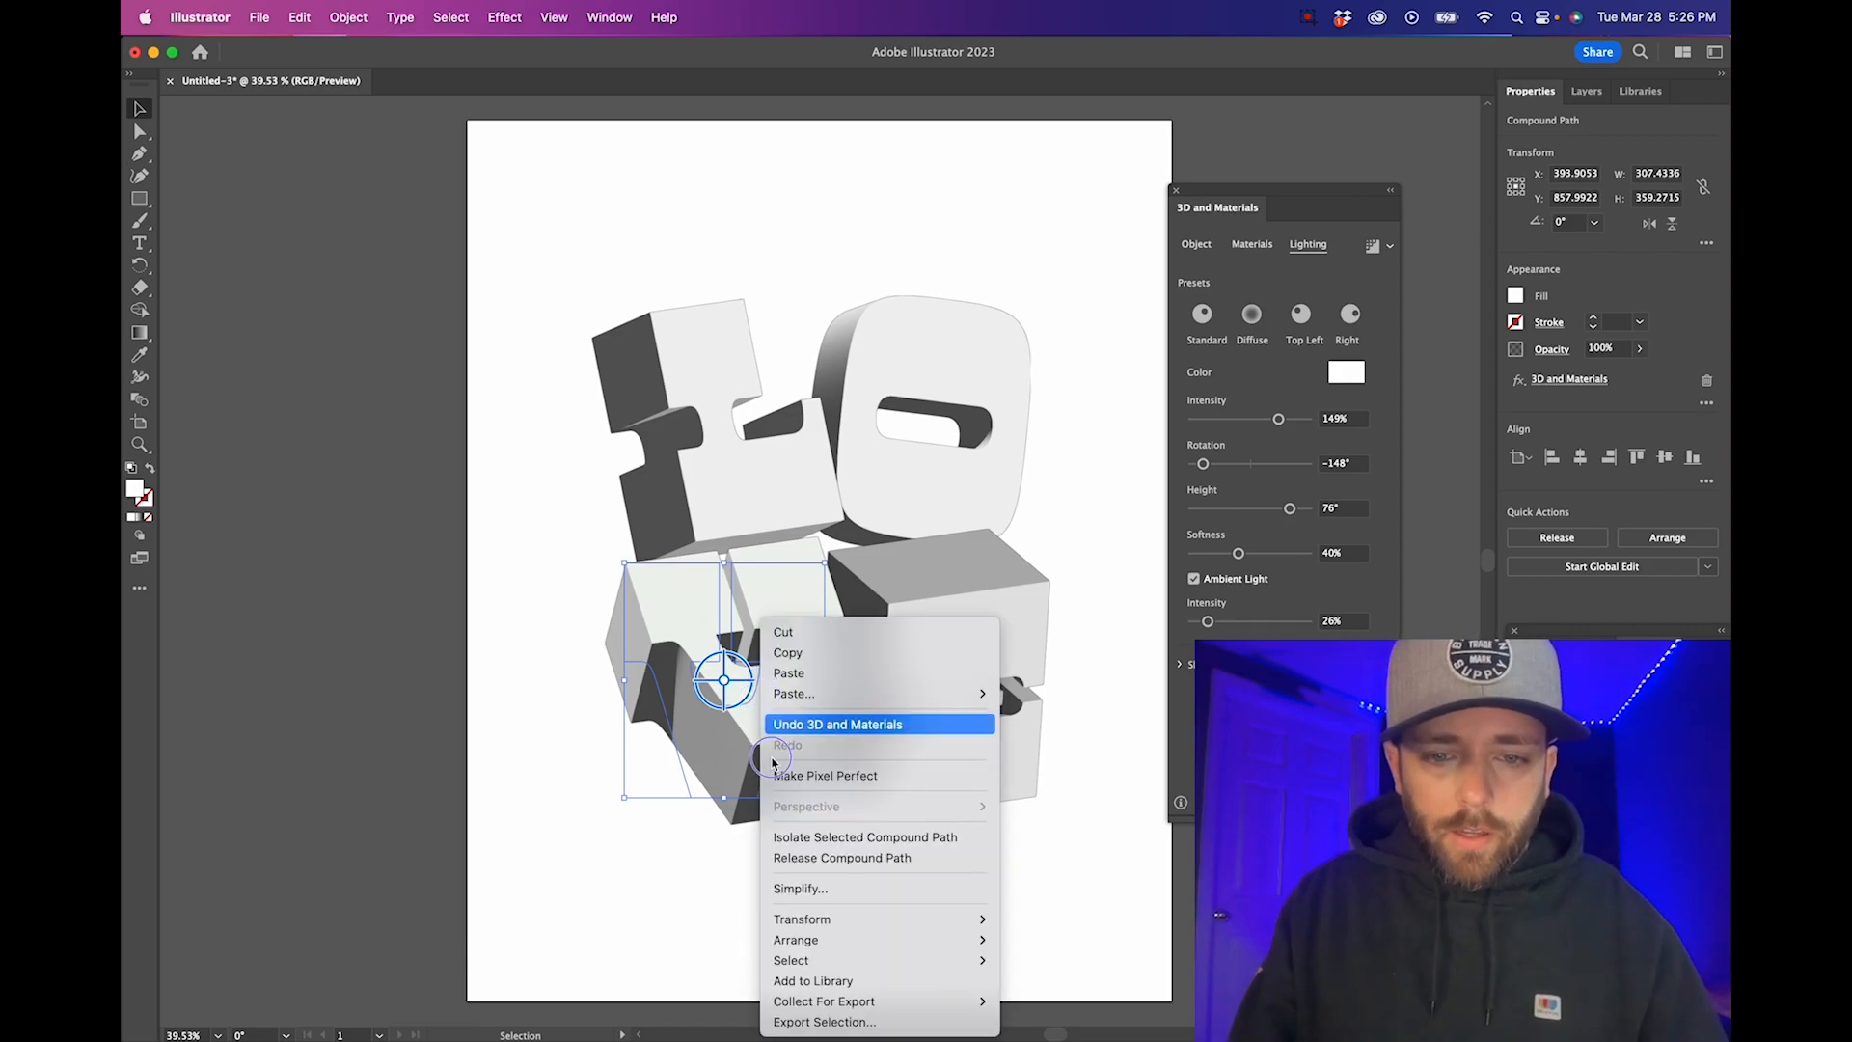
pyautogui.click(1032, 940)
pyautogui.moveTo(974, 648); pyautogui.dragTo(973, 640)
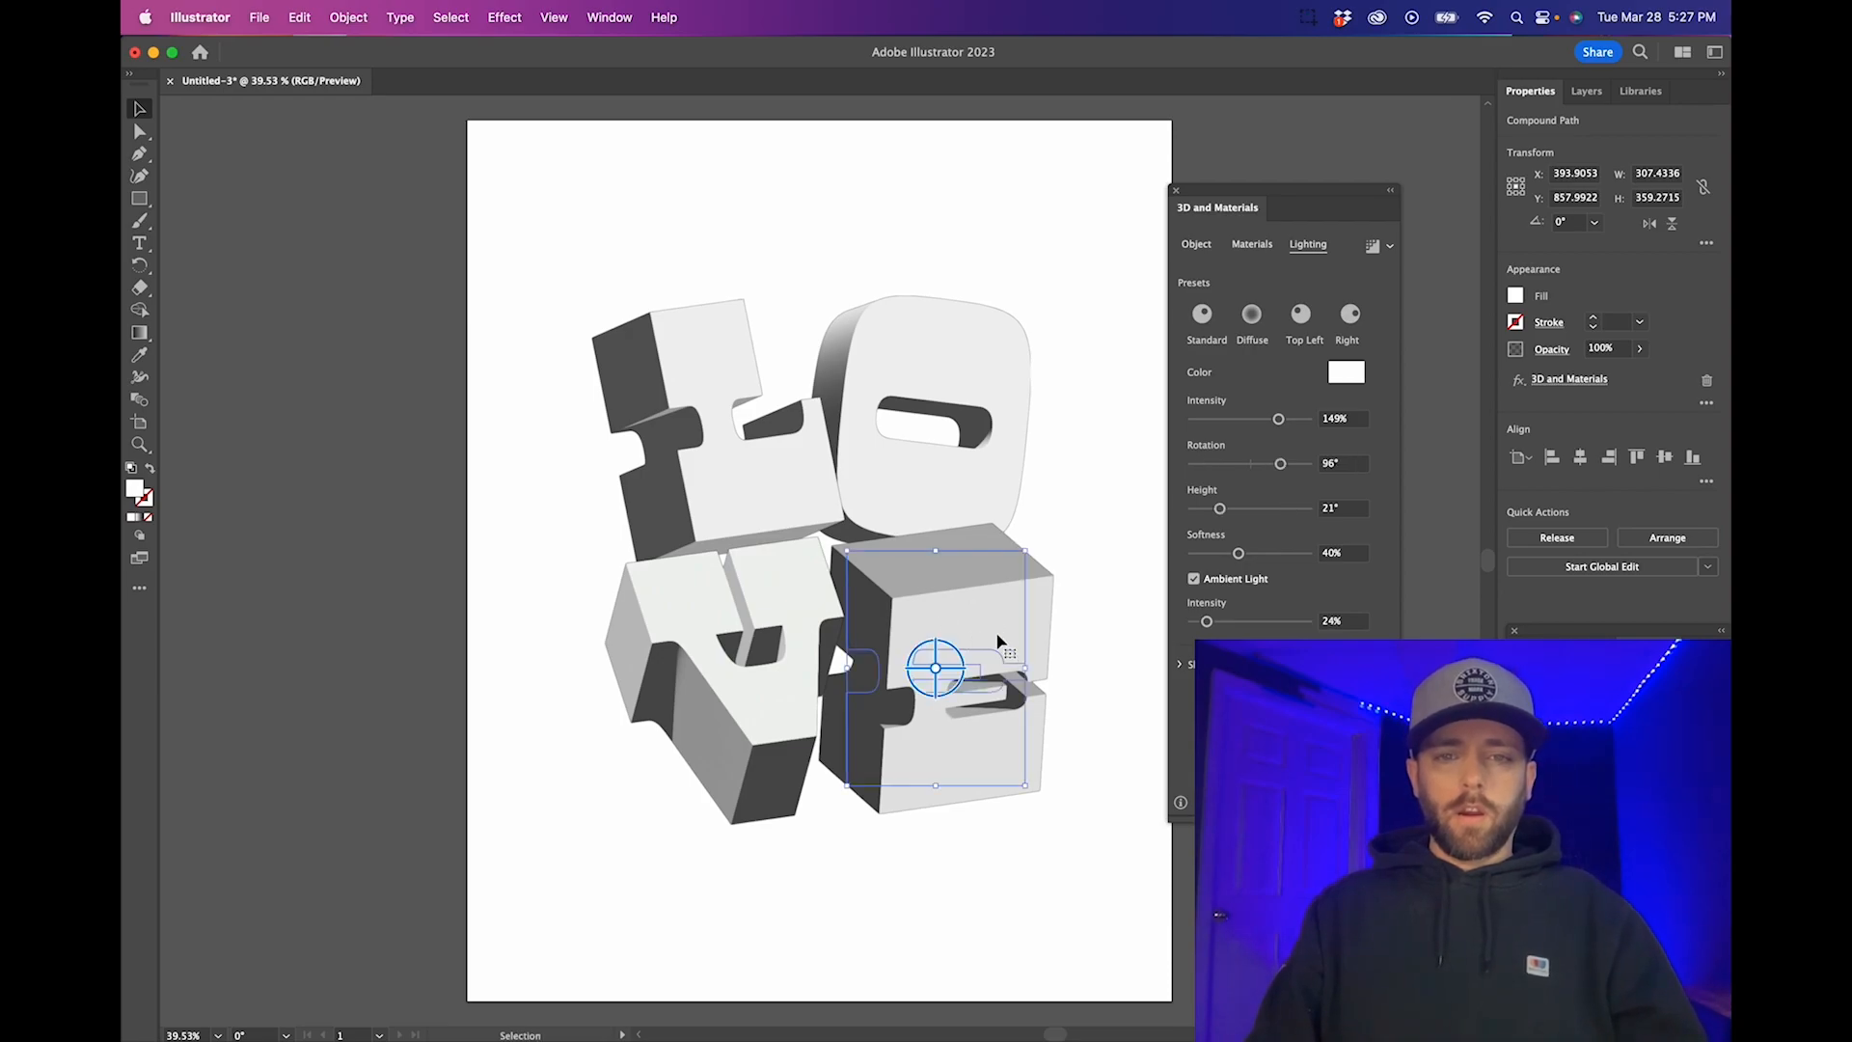
pyautogui.click(1087, 624)
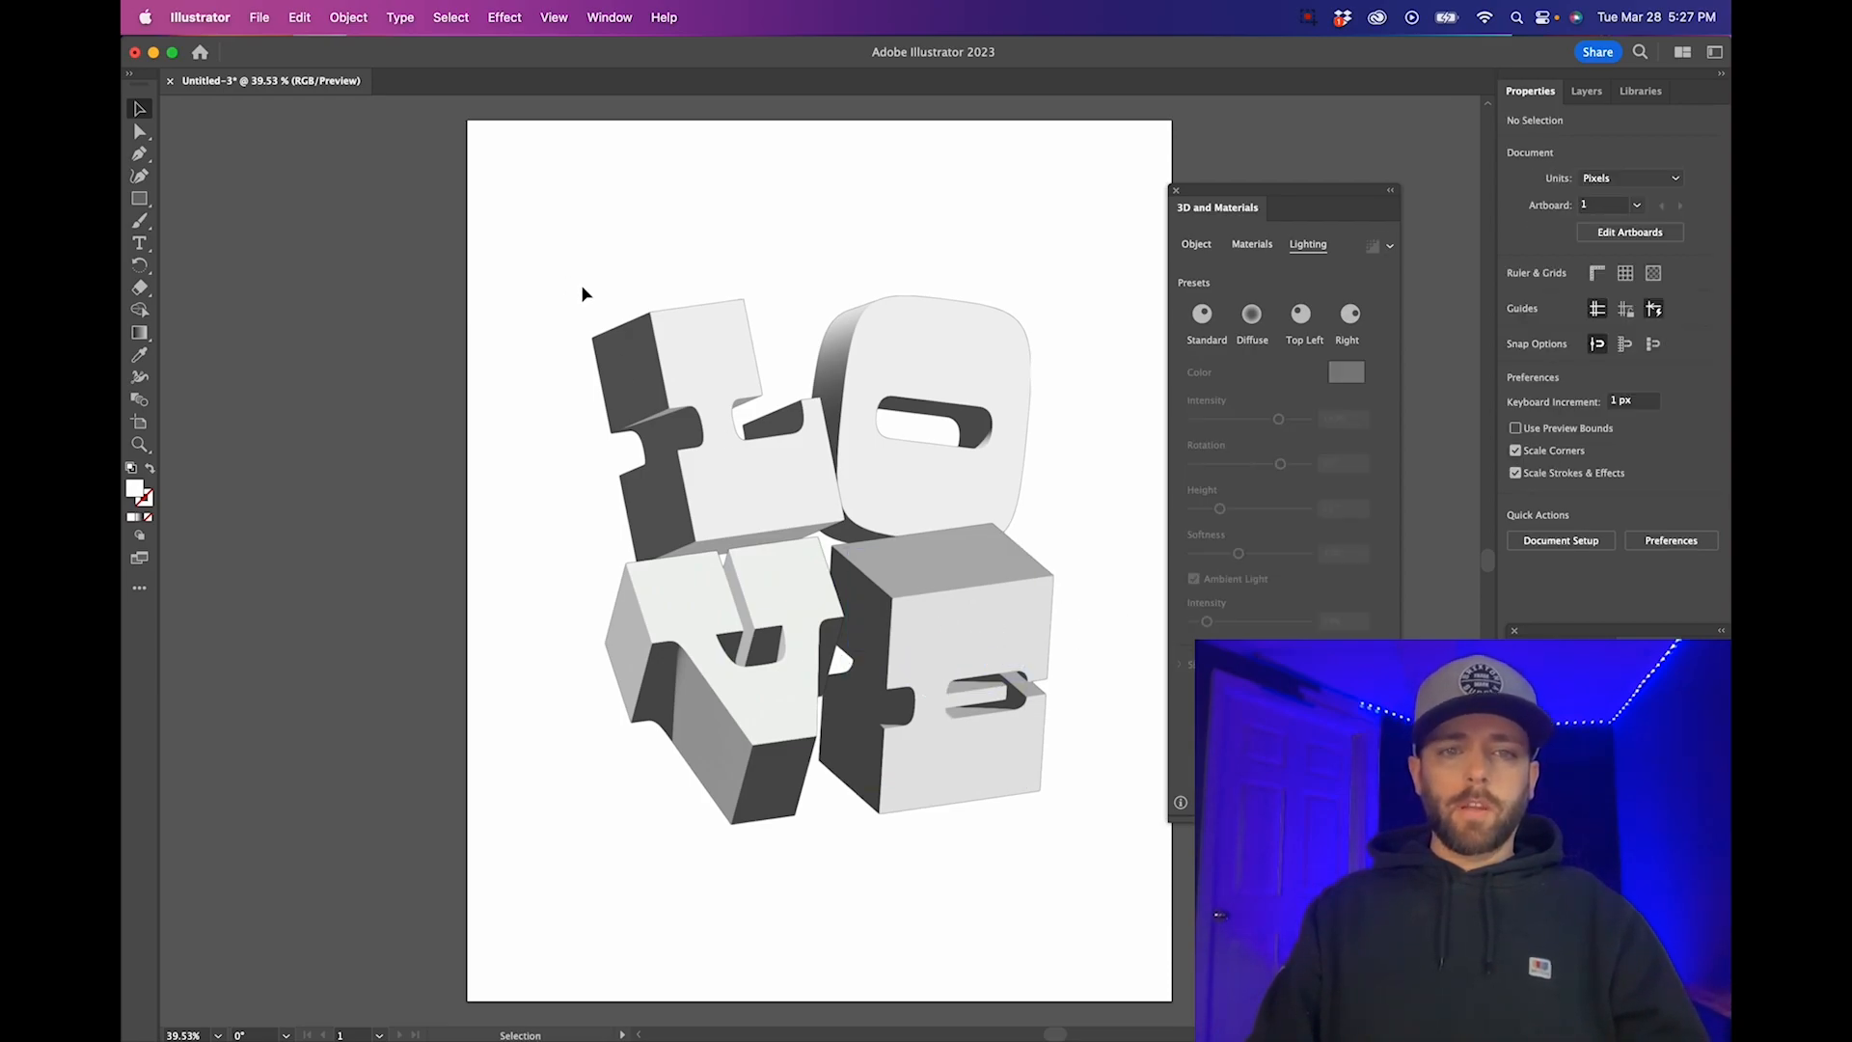
# Shift all four LOVE letters together 10 px to the left on the artboard
pyautogui.moveTo(495, 248); pyautogui.dragTo(1046, 739)
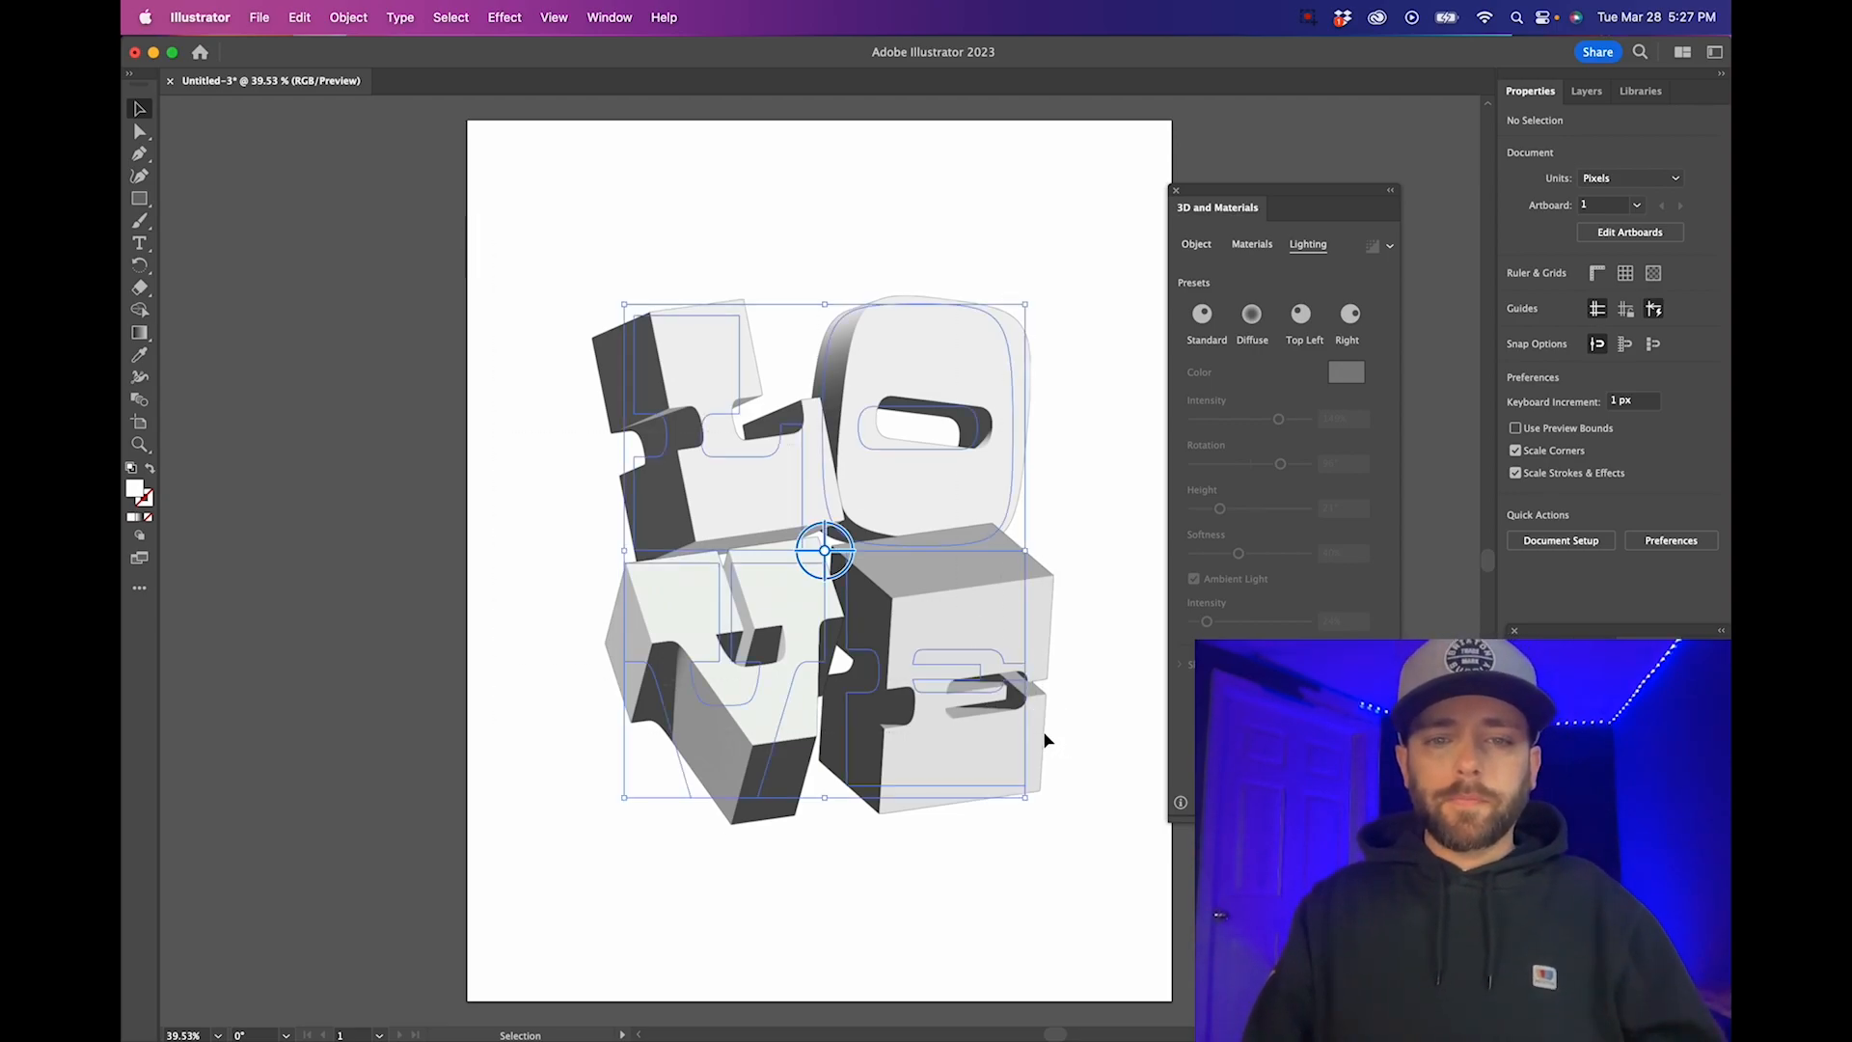
pyautogui.hotkey('shift', 'Left')
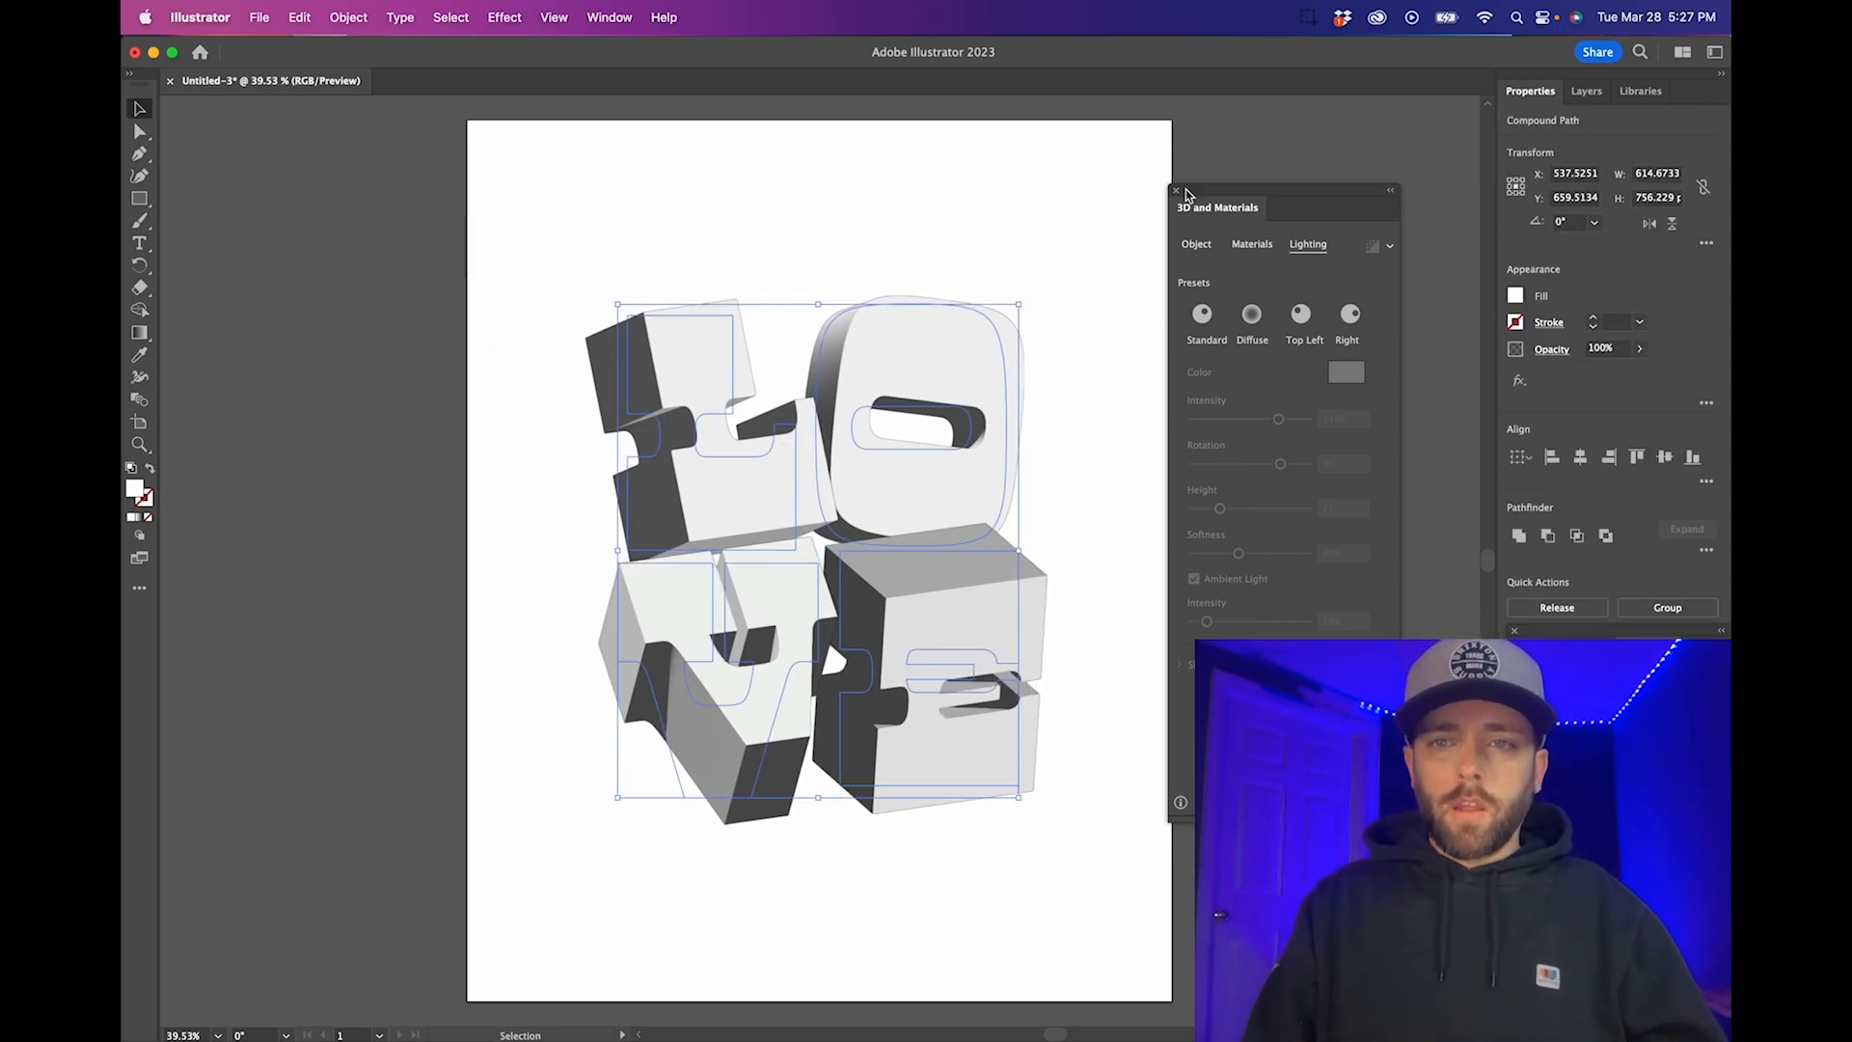
# Close the 3D and Materials panel and move all four LOVE letters 10 px left and 10 px down
pyautogui.click(1177, 193)
pyautogui.hotkey('shift', 'Left')
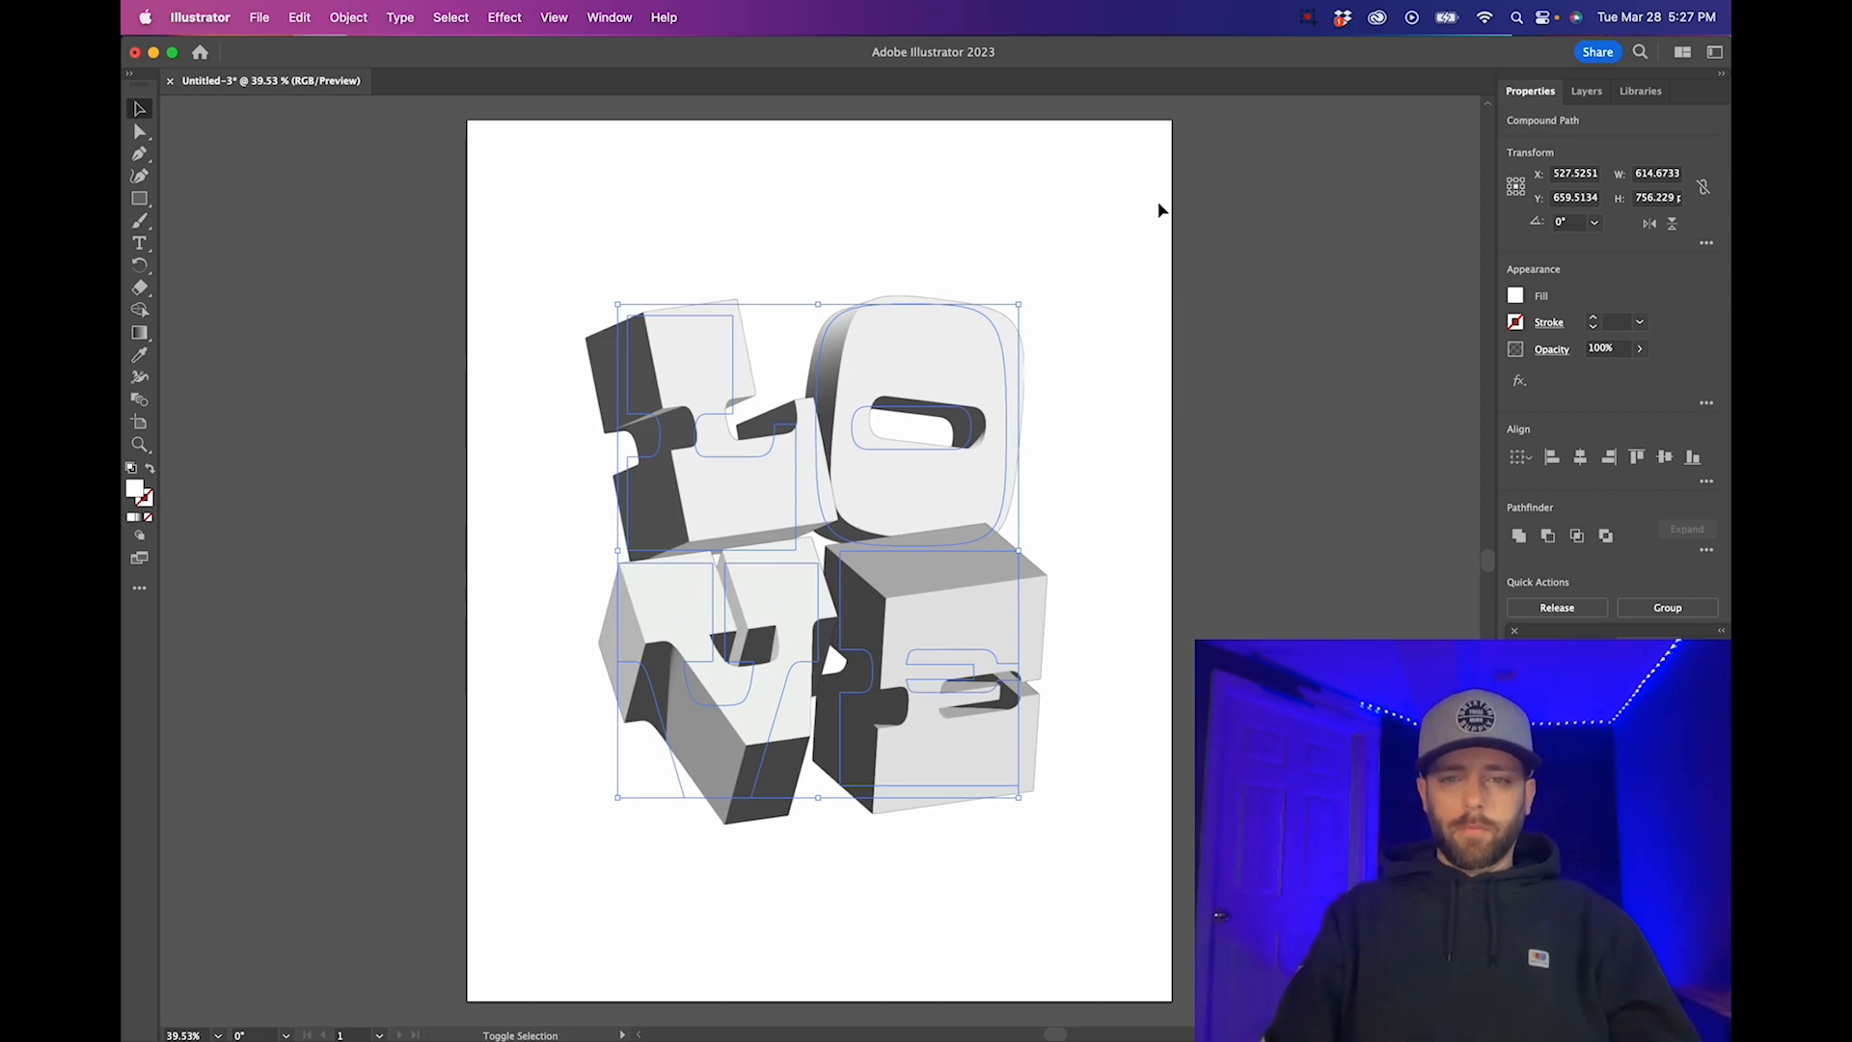
pyautogui.hotkey('shift', 'Down')
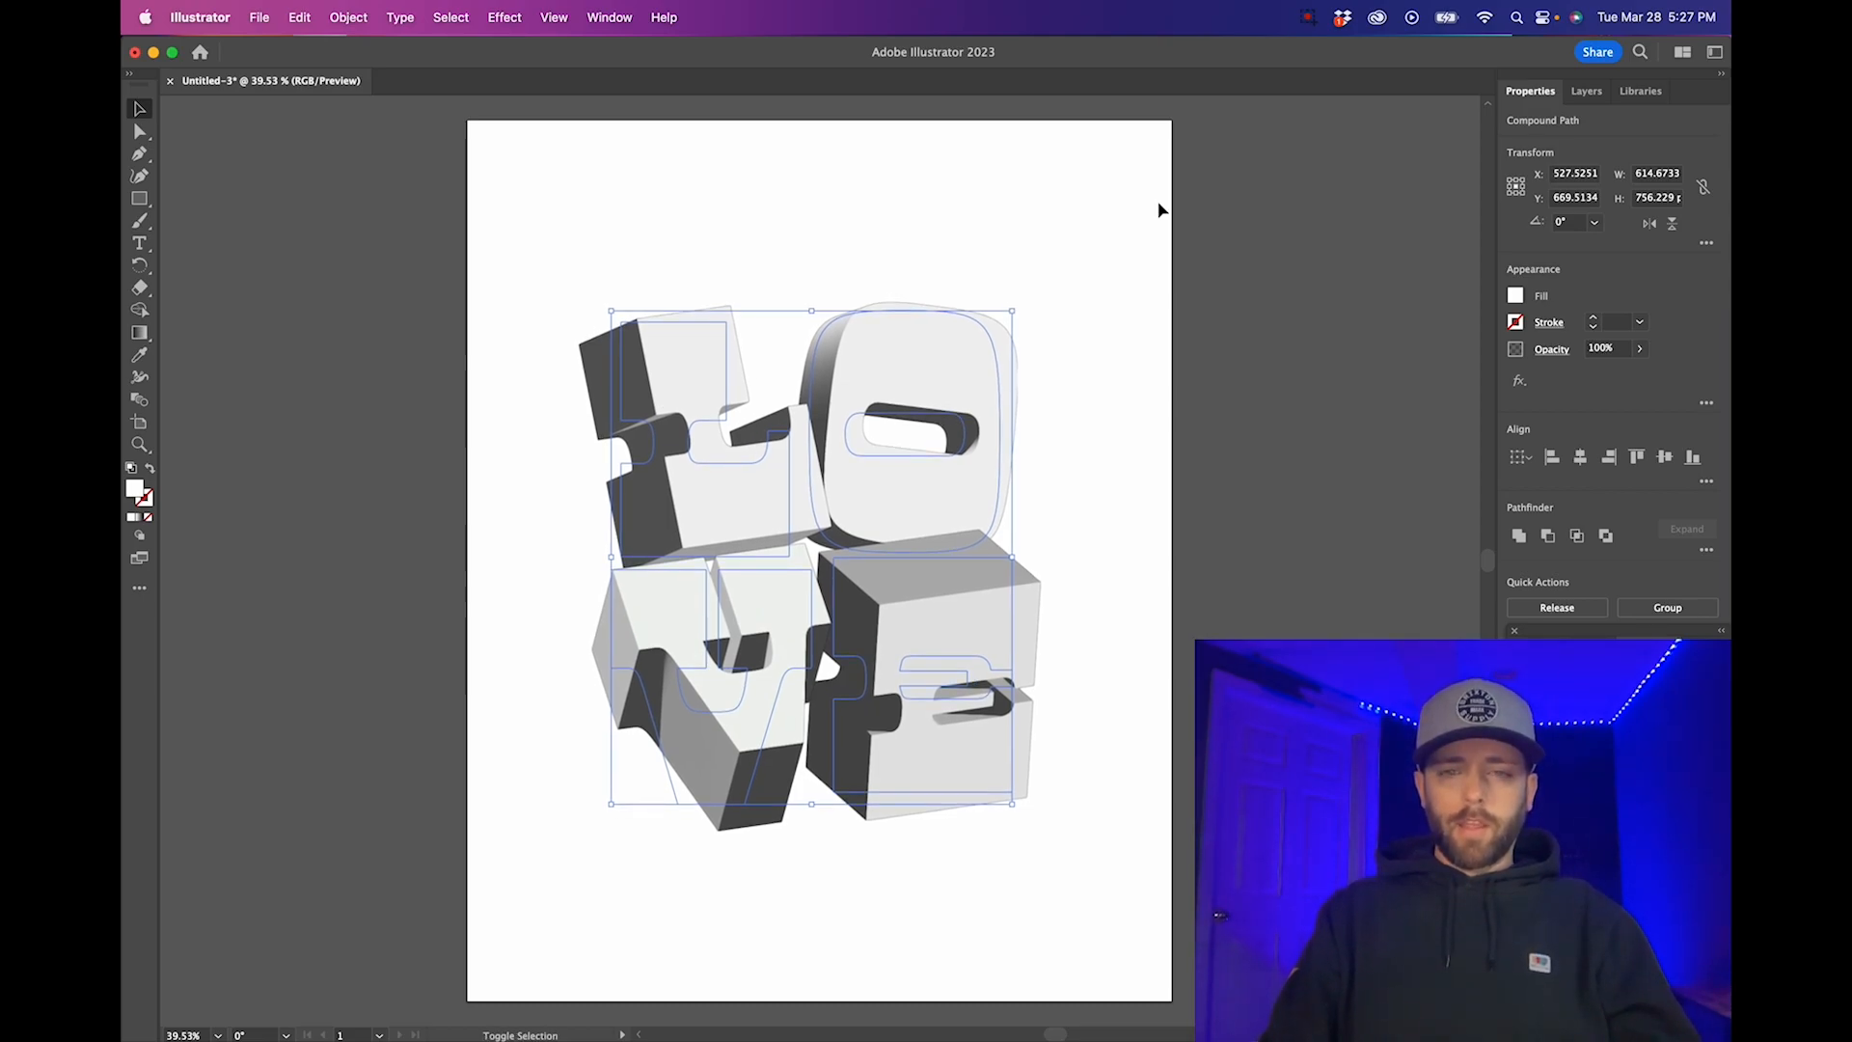
# Nudge the V and E of the lower row together 3 px to the right, then deselect them
pyautogui.click(1245, 501)
pyautogui.moveTo(536, 640); pyautogui.dragTo(1048, 681)
pyautogui.press('Right')
pyautogui.press('Right')
pyautogui.press('Right')
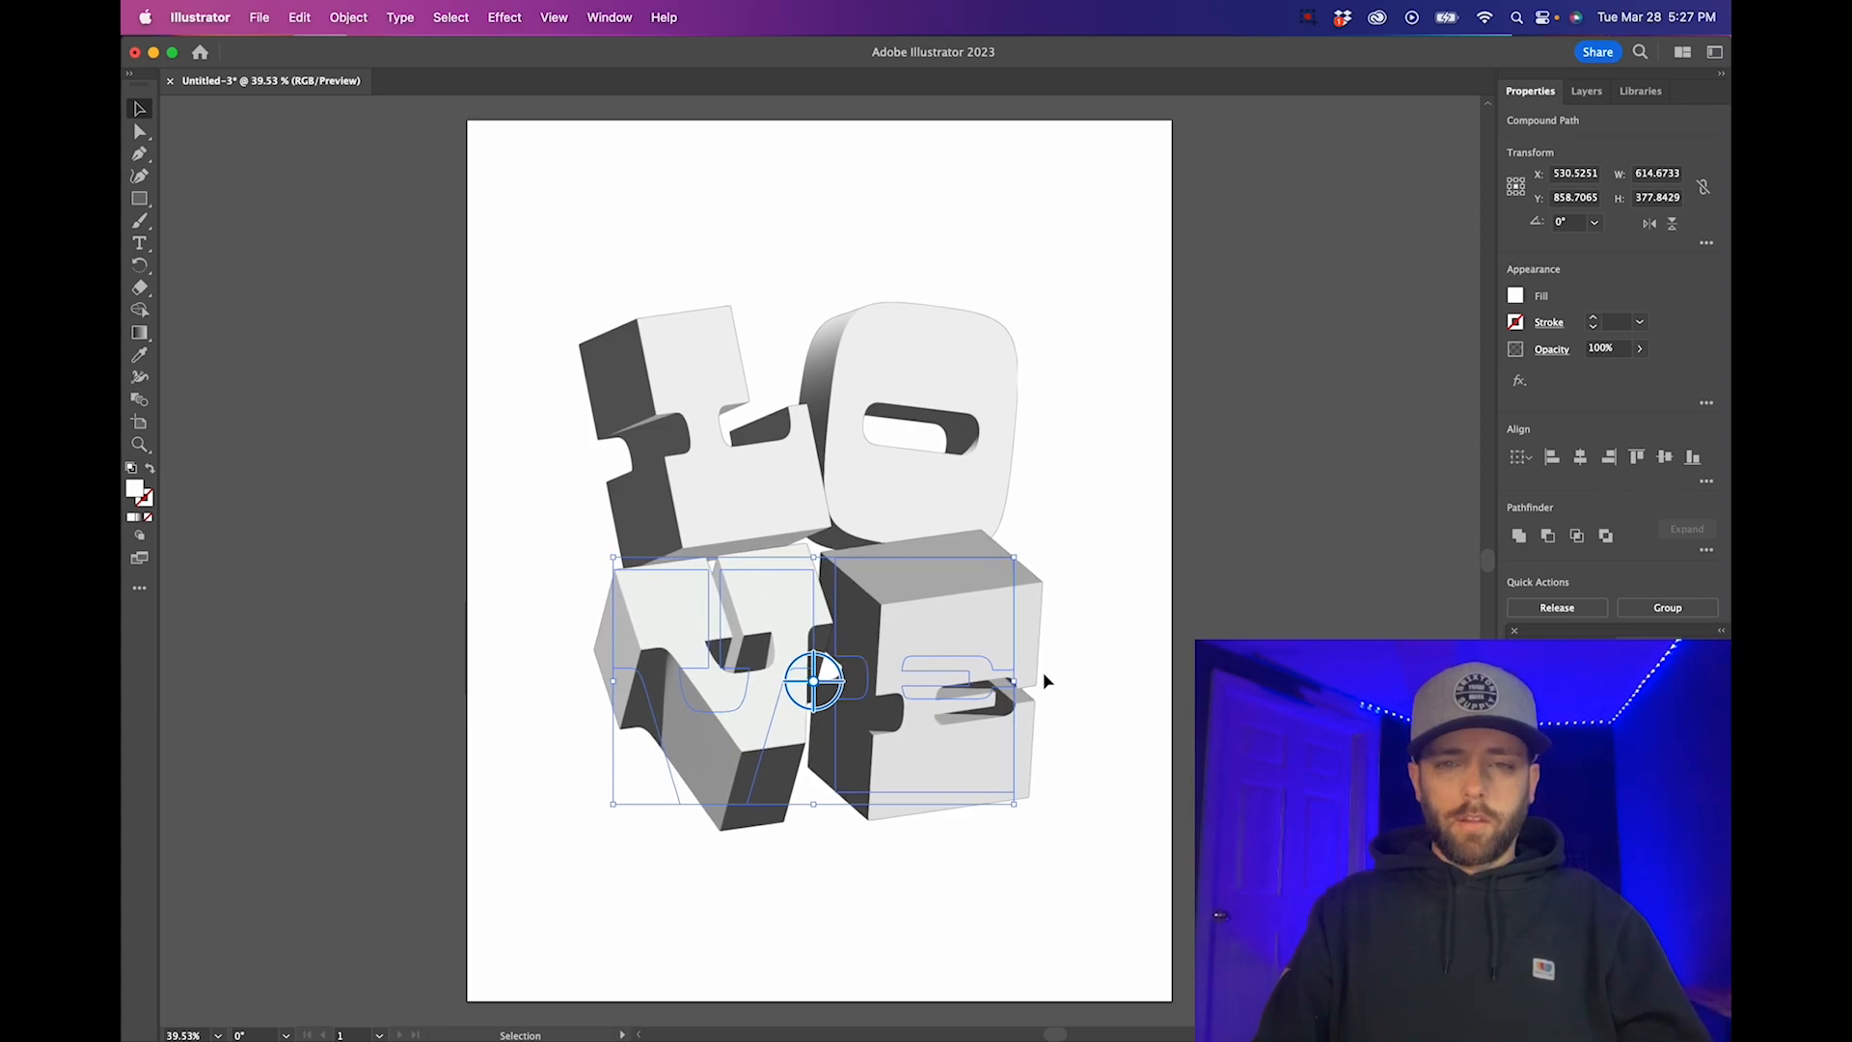
pyautogui.click(1122, 670)
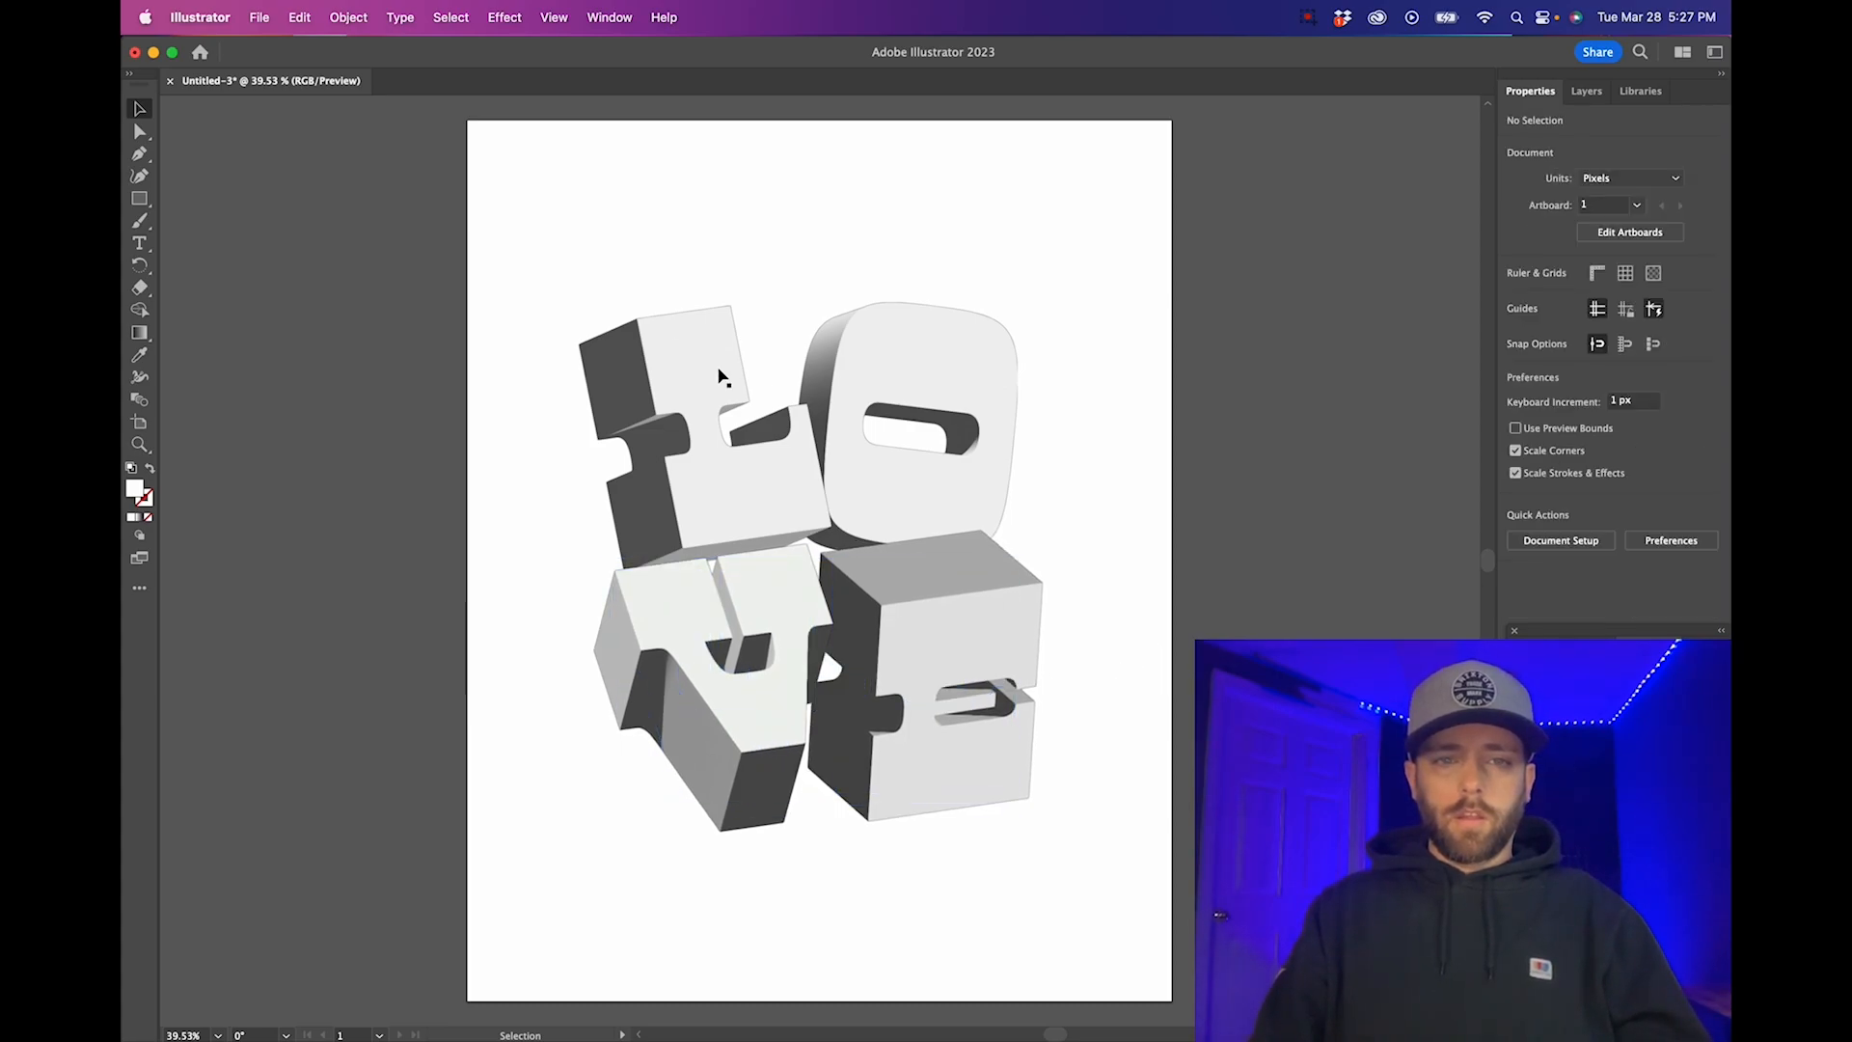
# Nudge the L and O of the upper row together slightly to the right over the lower letters, then deselect them
pyautogui.moveTo(592, 305); pyautogui.dragTo(942, 380)
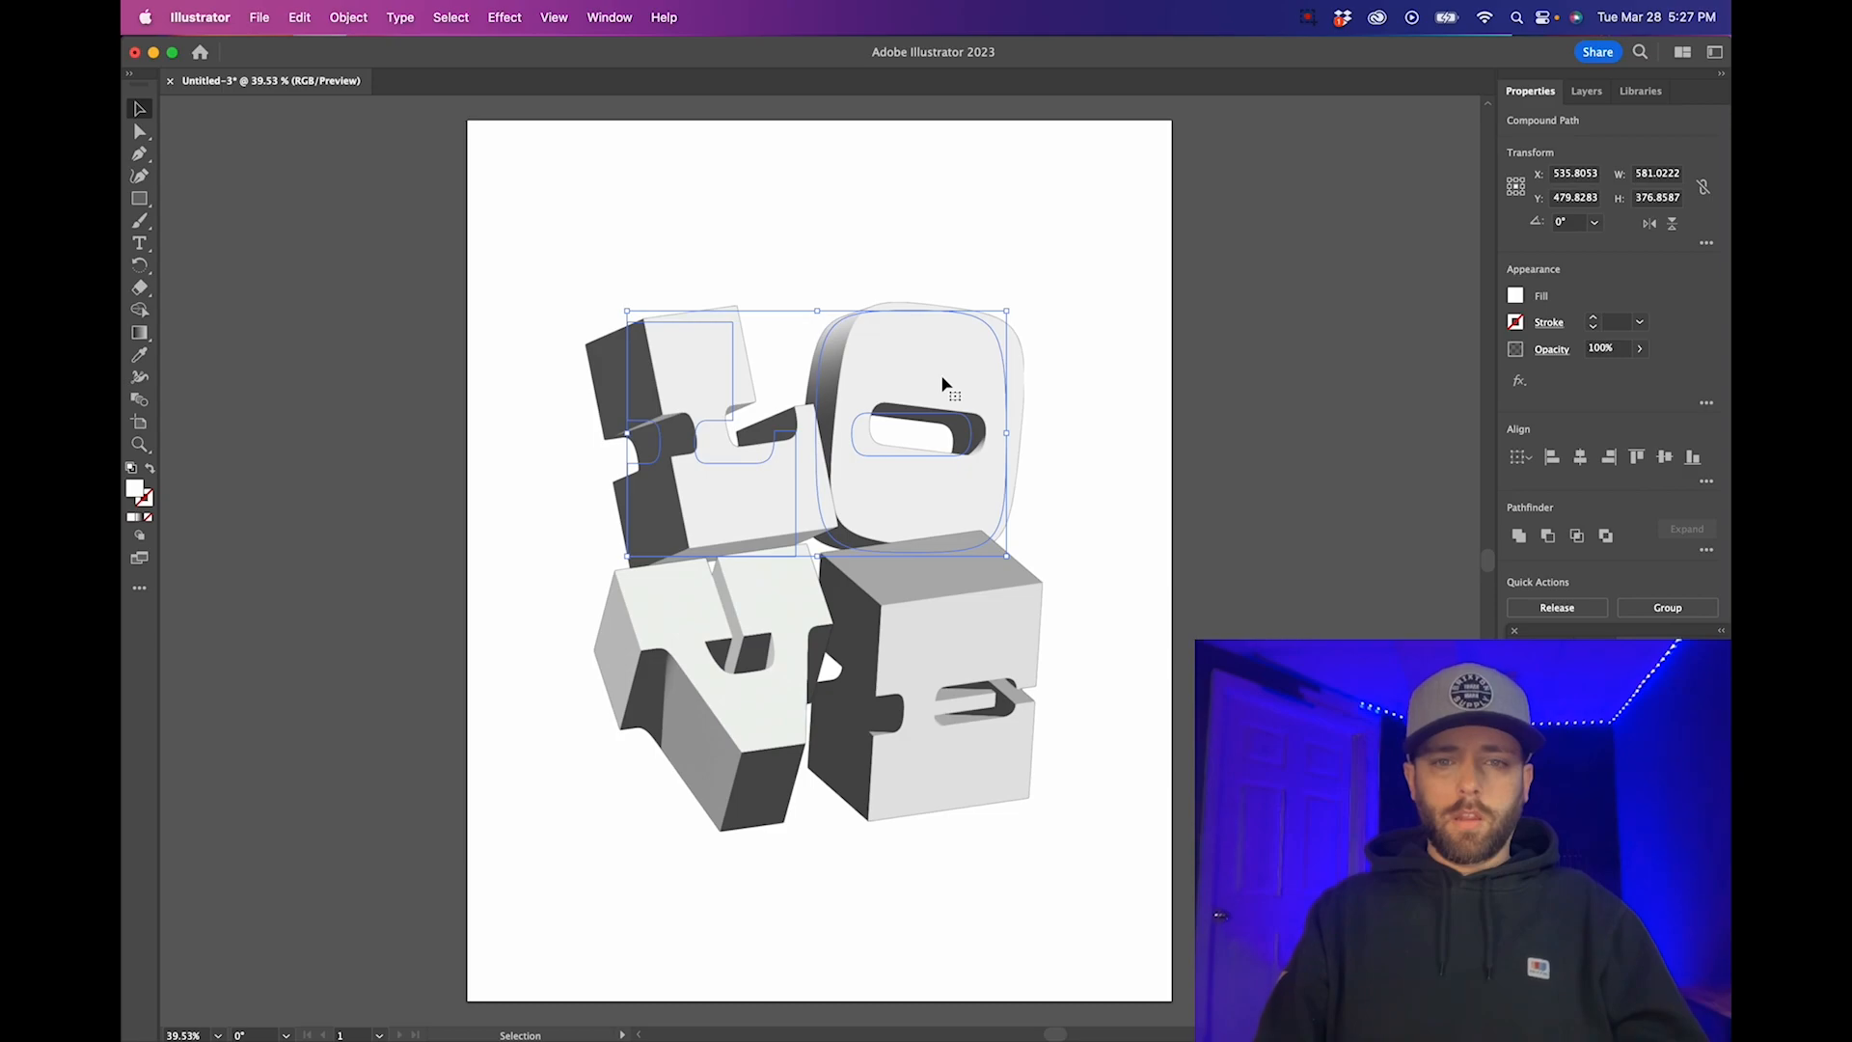
pyautogui.press('Right')
pyautogui.press('Right')
pyautogui.press('Right')
pyautogui.press('Right')
pyautogui.press('Right')
pyautogui.press('Right')
pyautogui.press('Right')
pyautogui.press('Right')
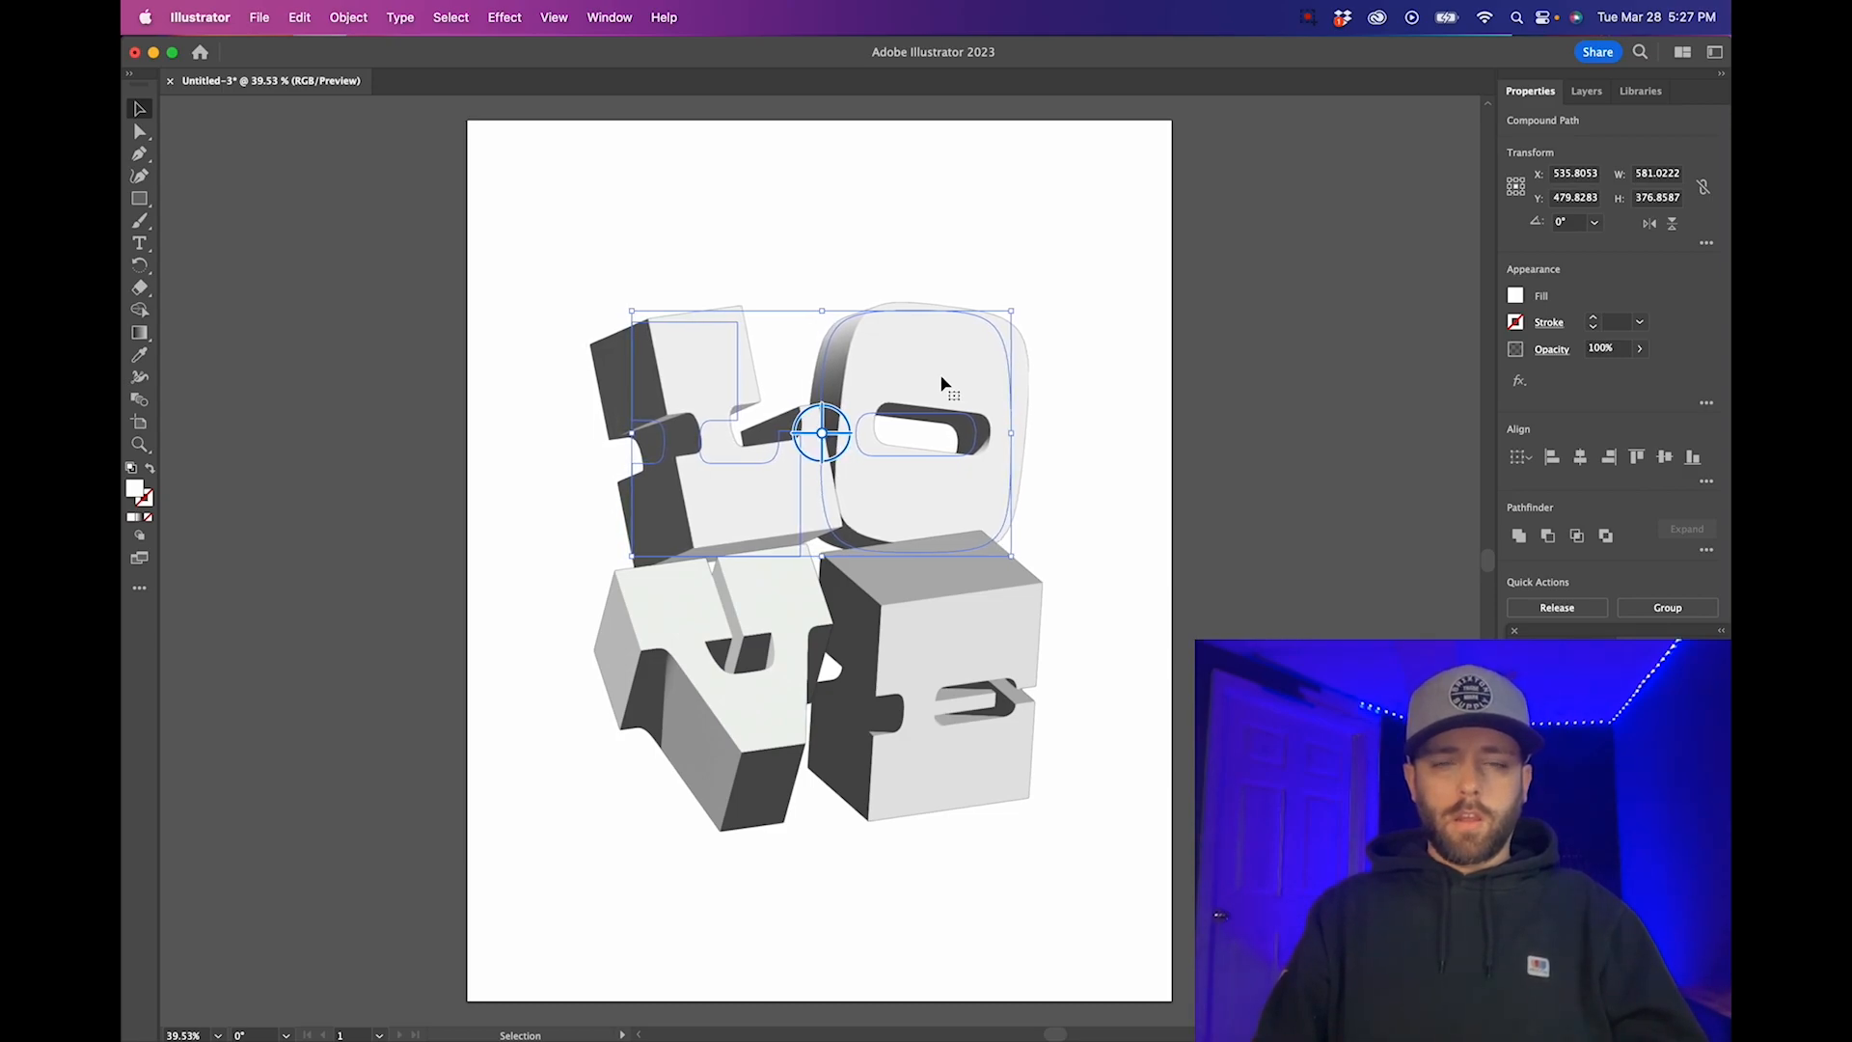
pyautogui.click(627, 195)
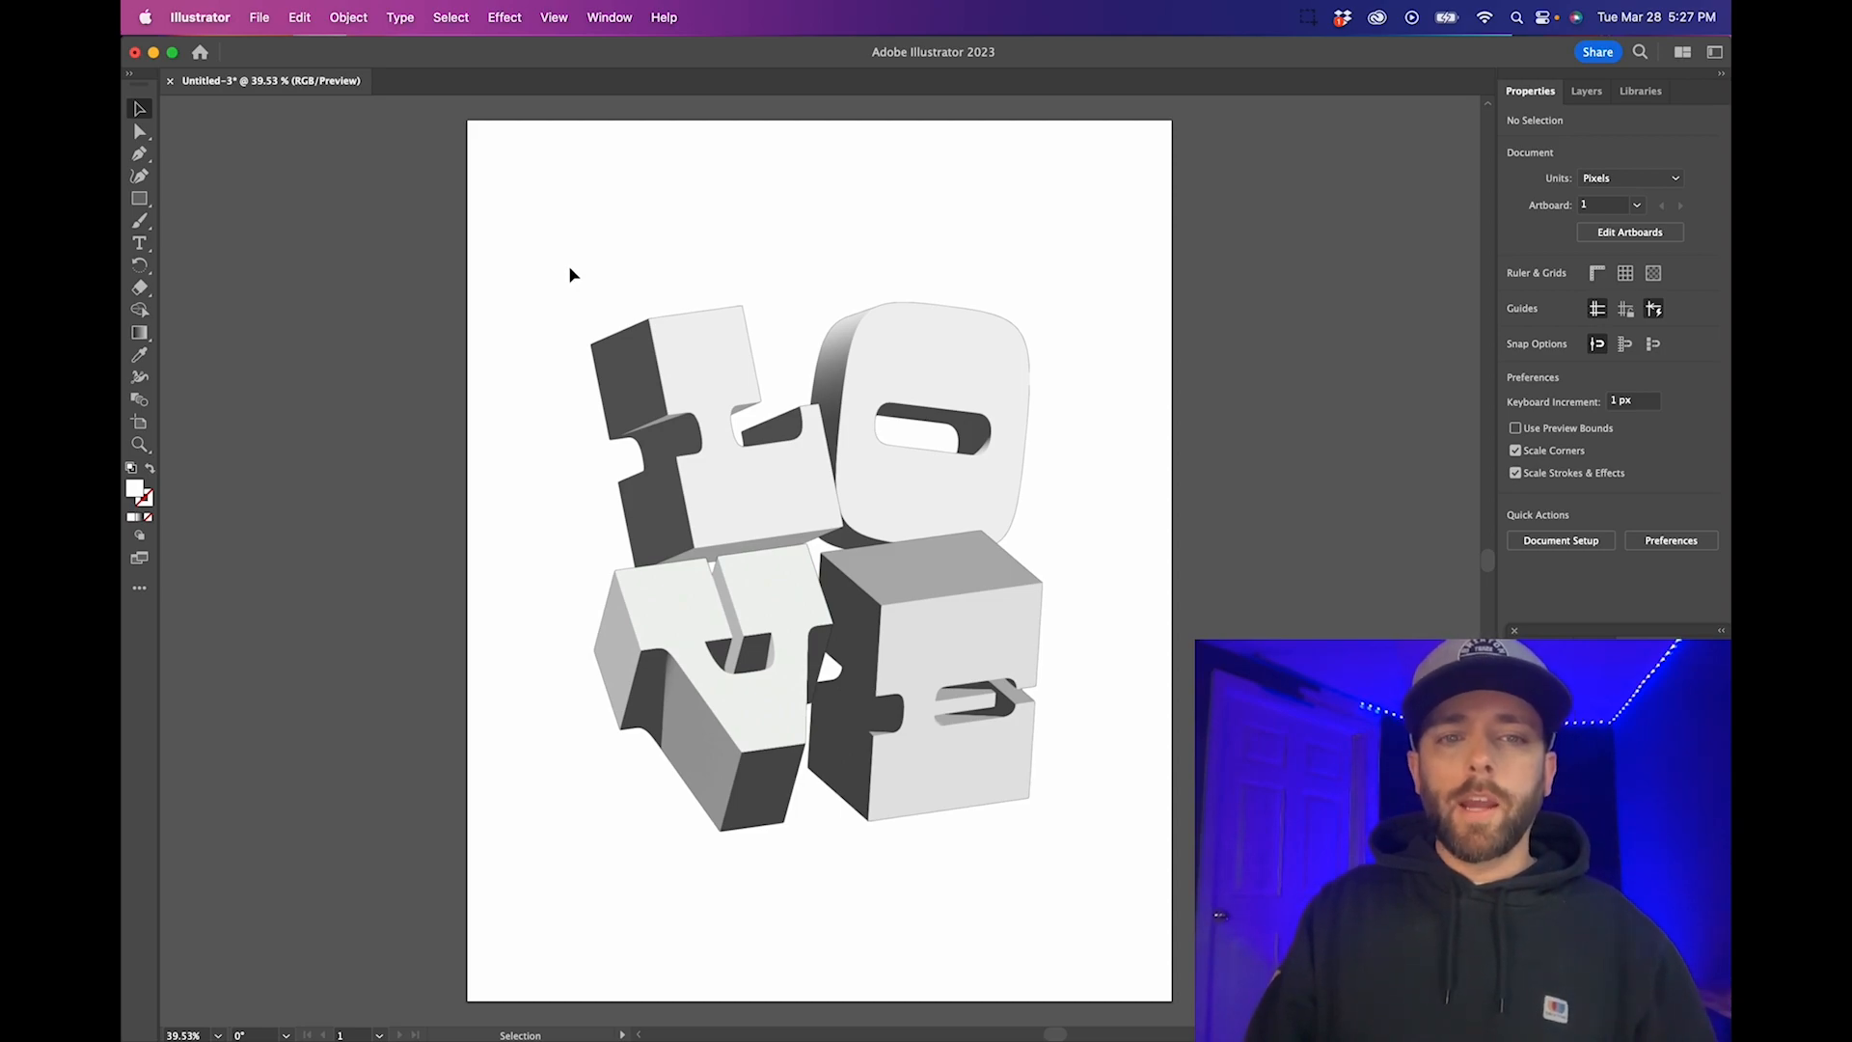
# Transfer all four letters into the open Photoshop document as a vector smart object, placed at about X 2.66 in and Y 3.73 in
pyautogui.moveTo(530, 218); pyautogui.dragTo(1109, 724)
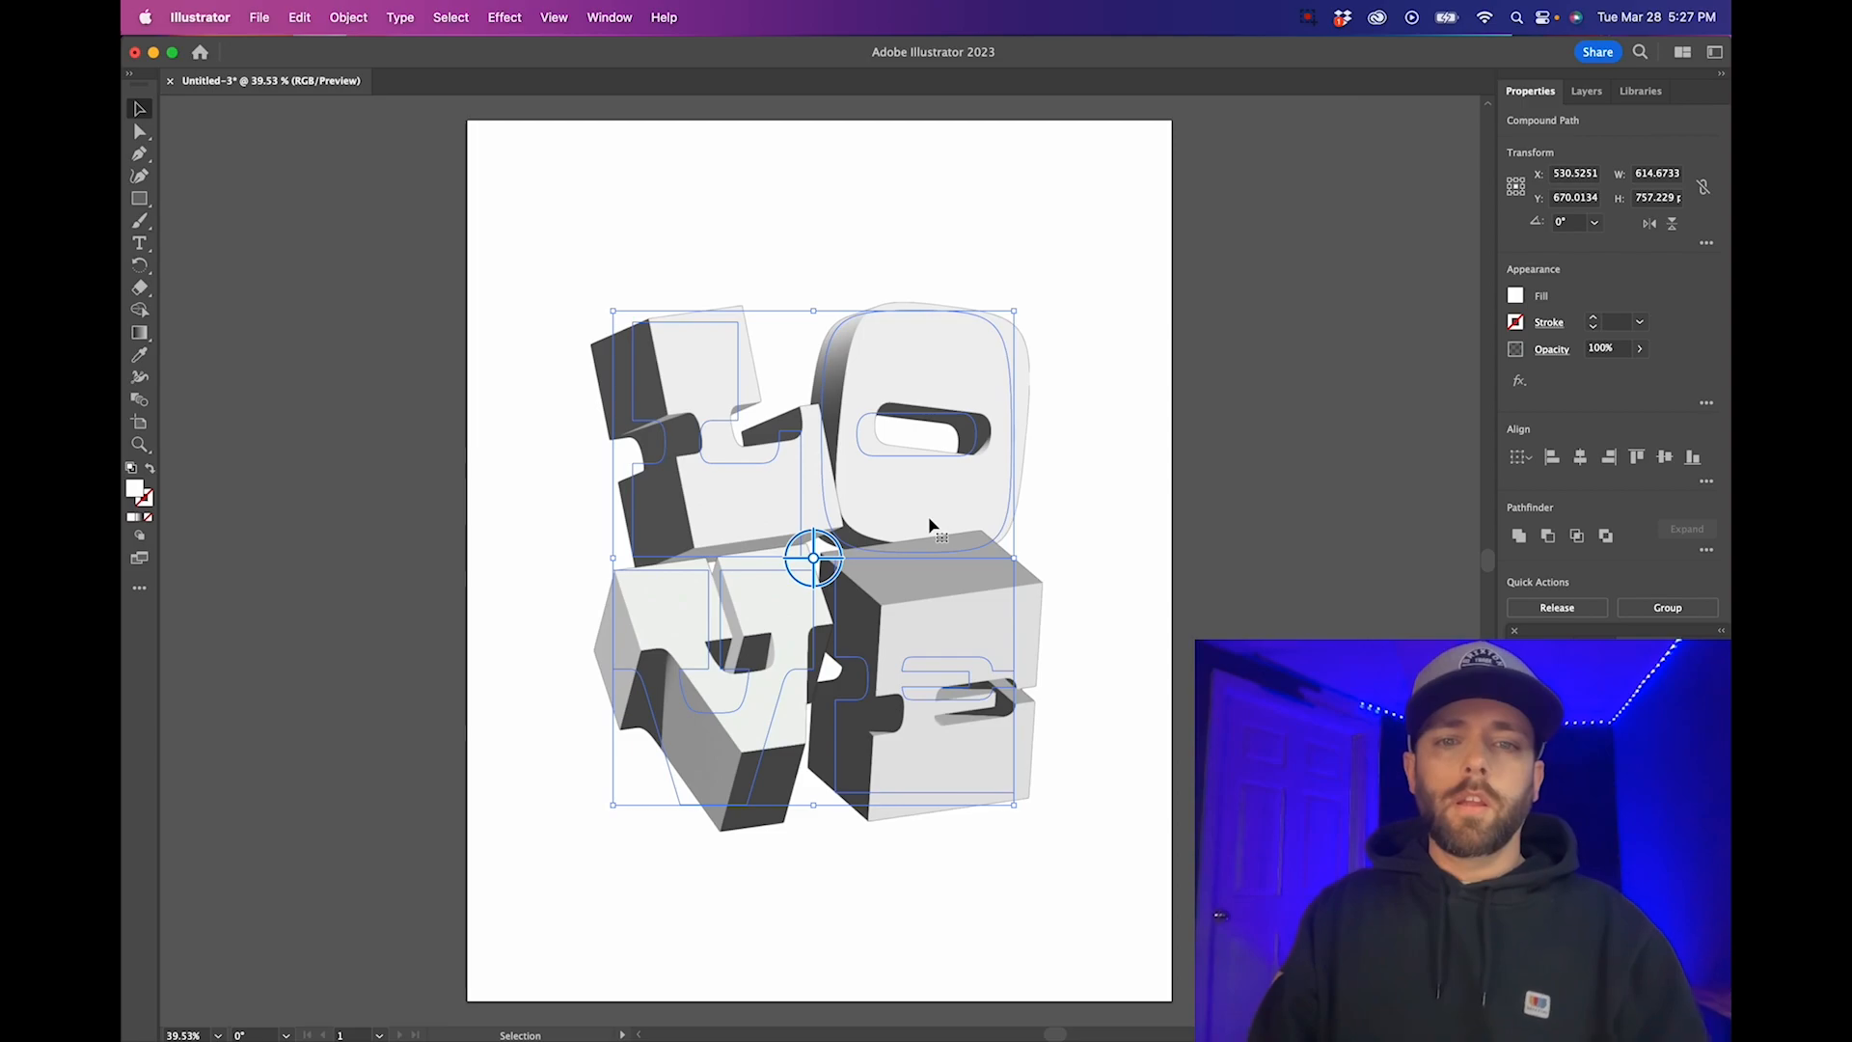
pyautogui.moveTo(939, 505); pyautogui.dragTo(302, 529)
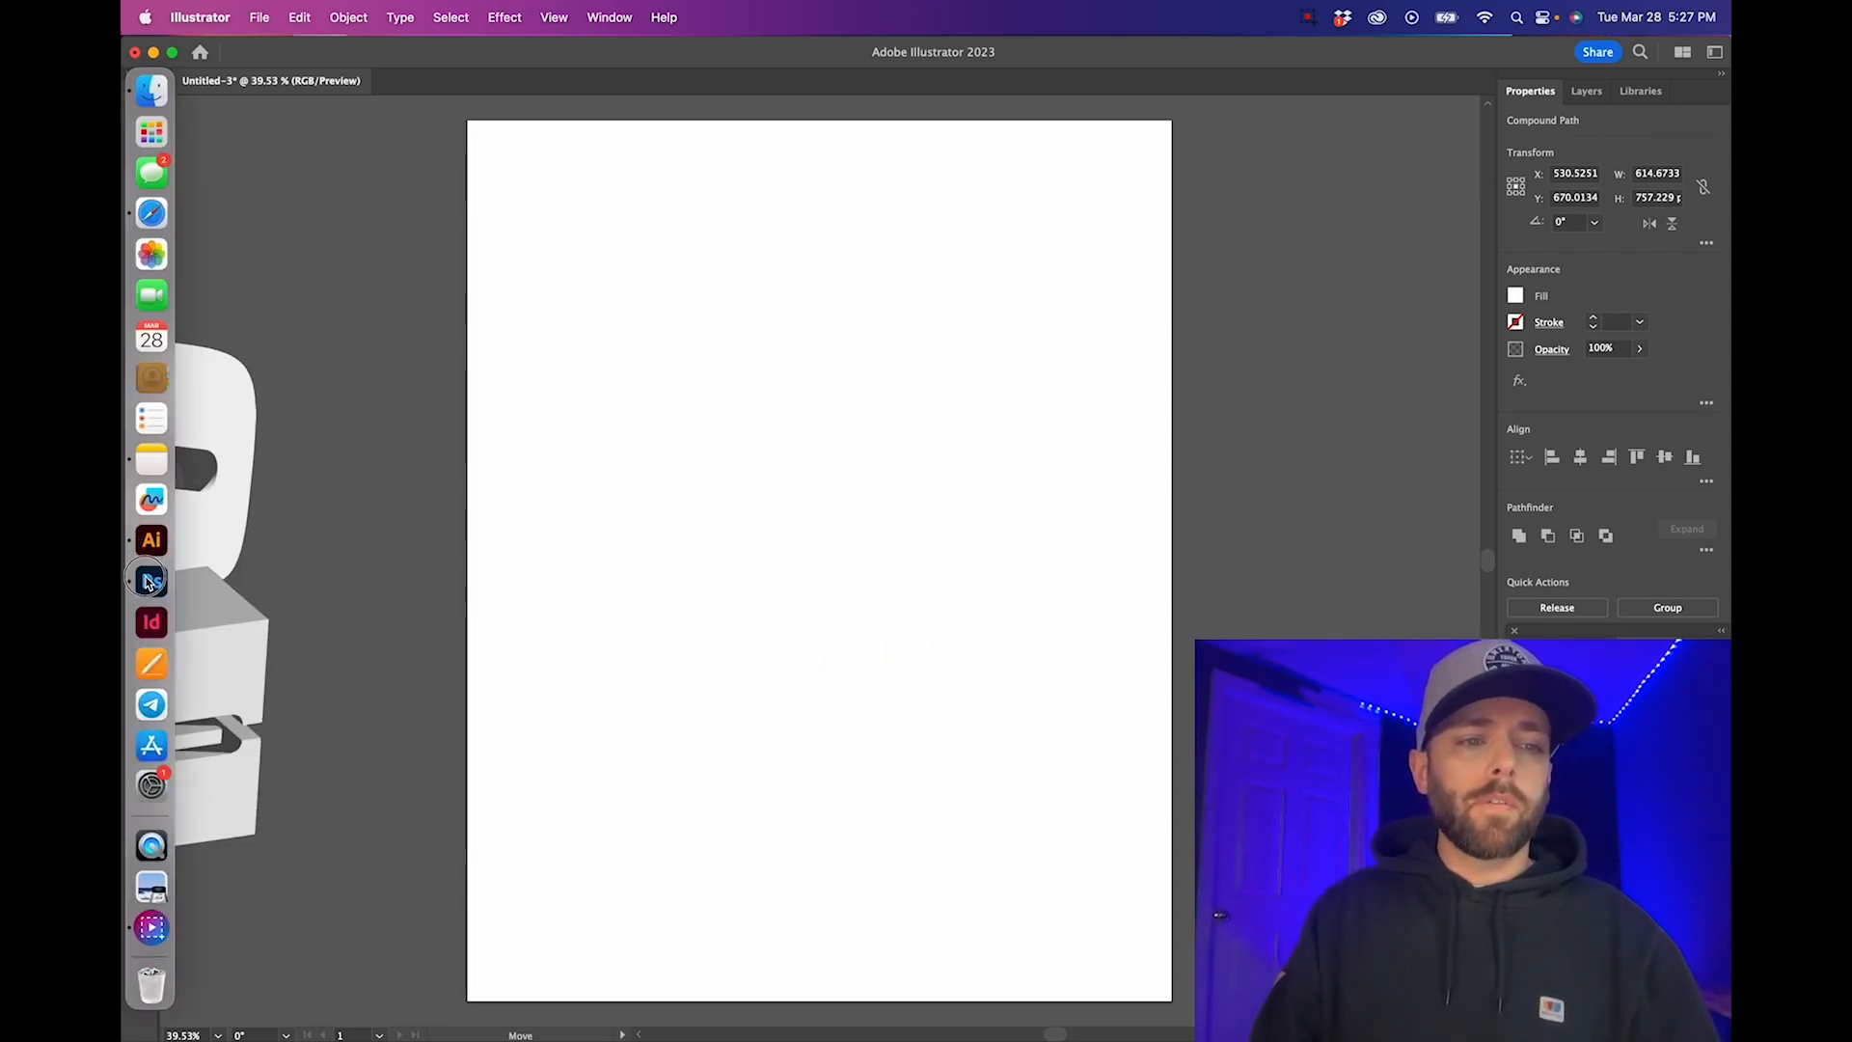
pyautogui.click(150, 580)
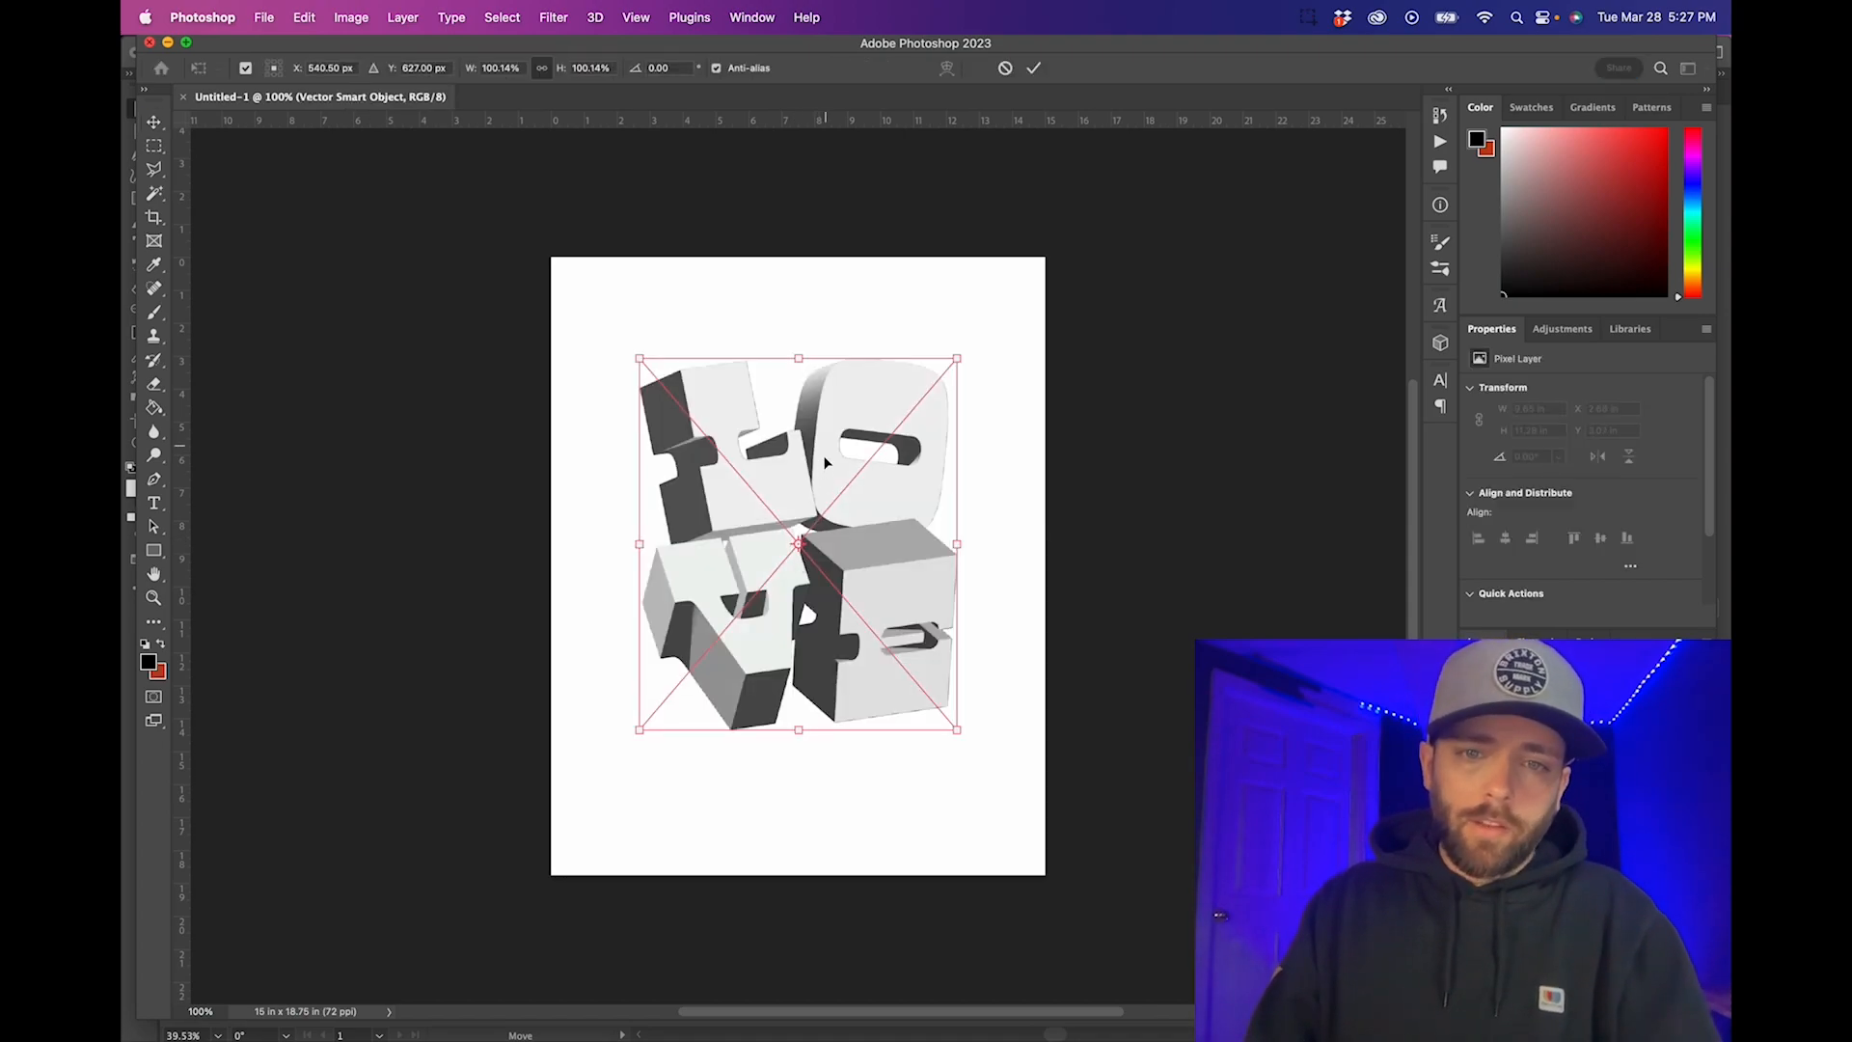
pyautogui.moveTo(830, 453); pyautogui.dragTo(829, 484)
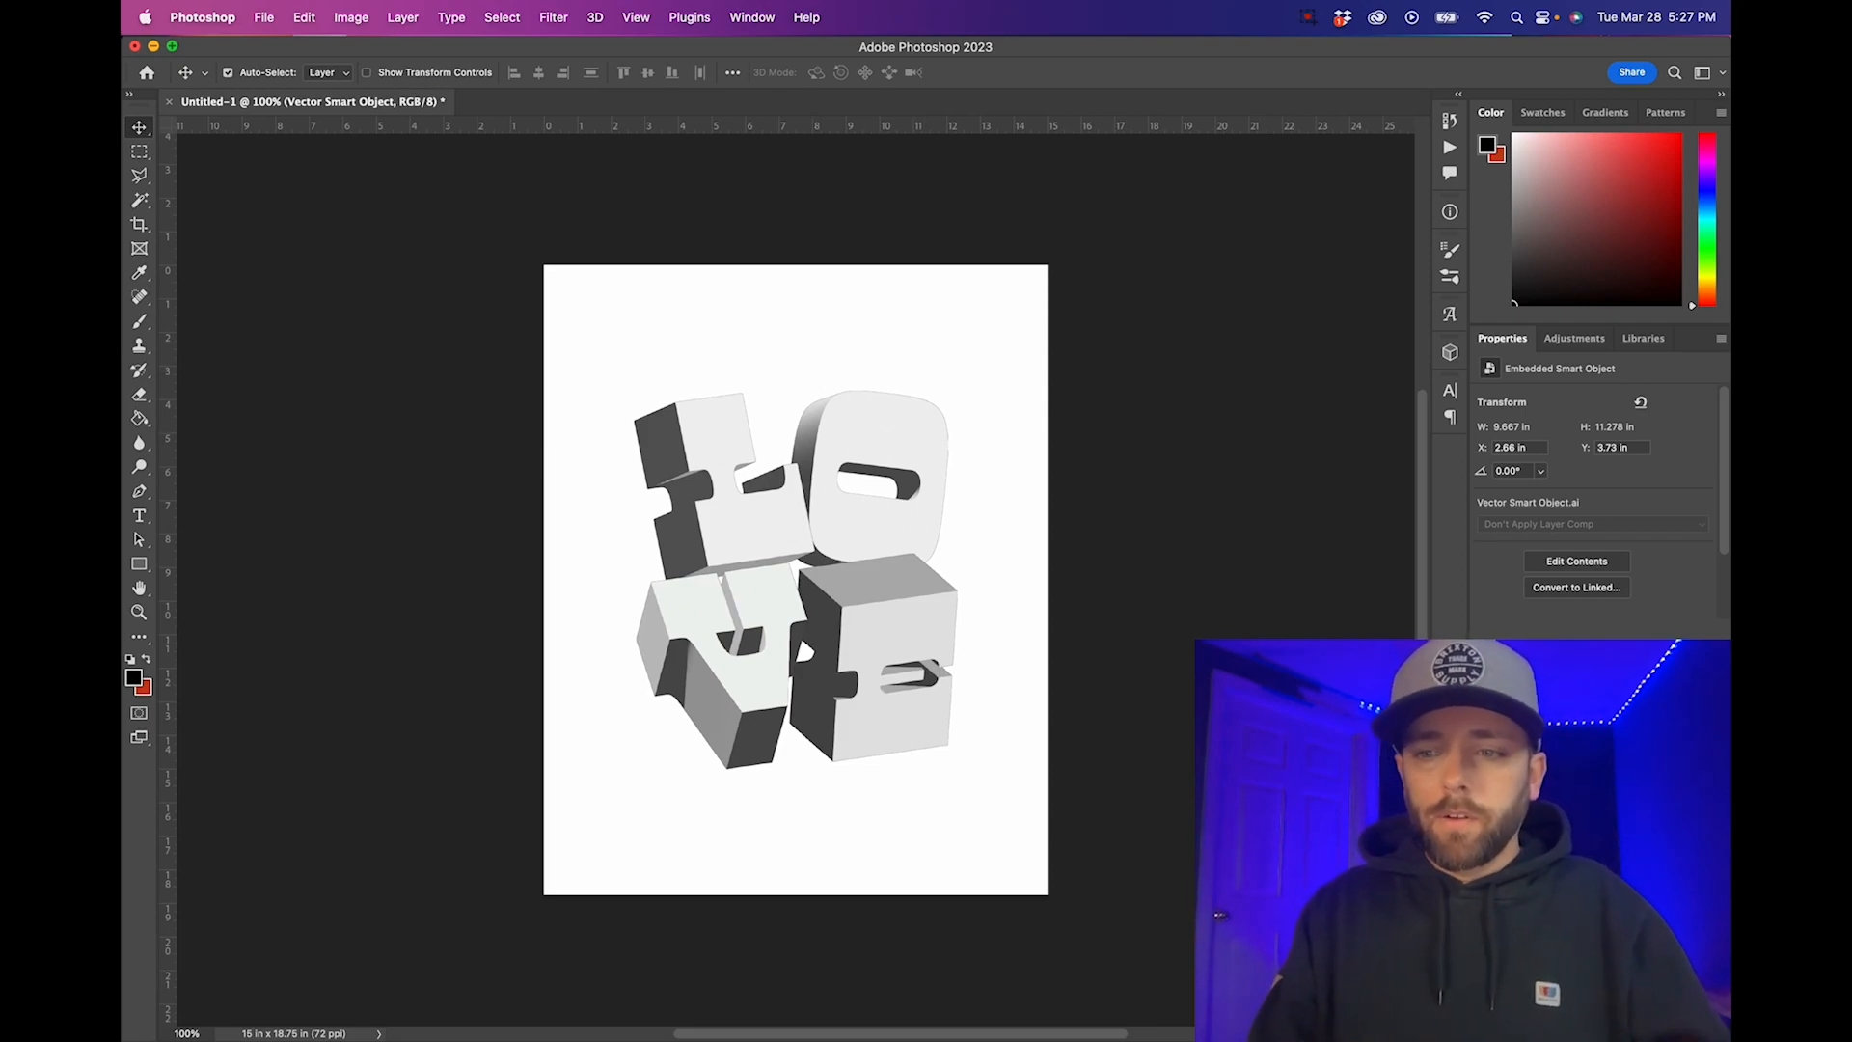
# Fill the Background layer behind the lettering with black (000000) using the Paint Bucket tool
pyautogui.press('super+e')
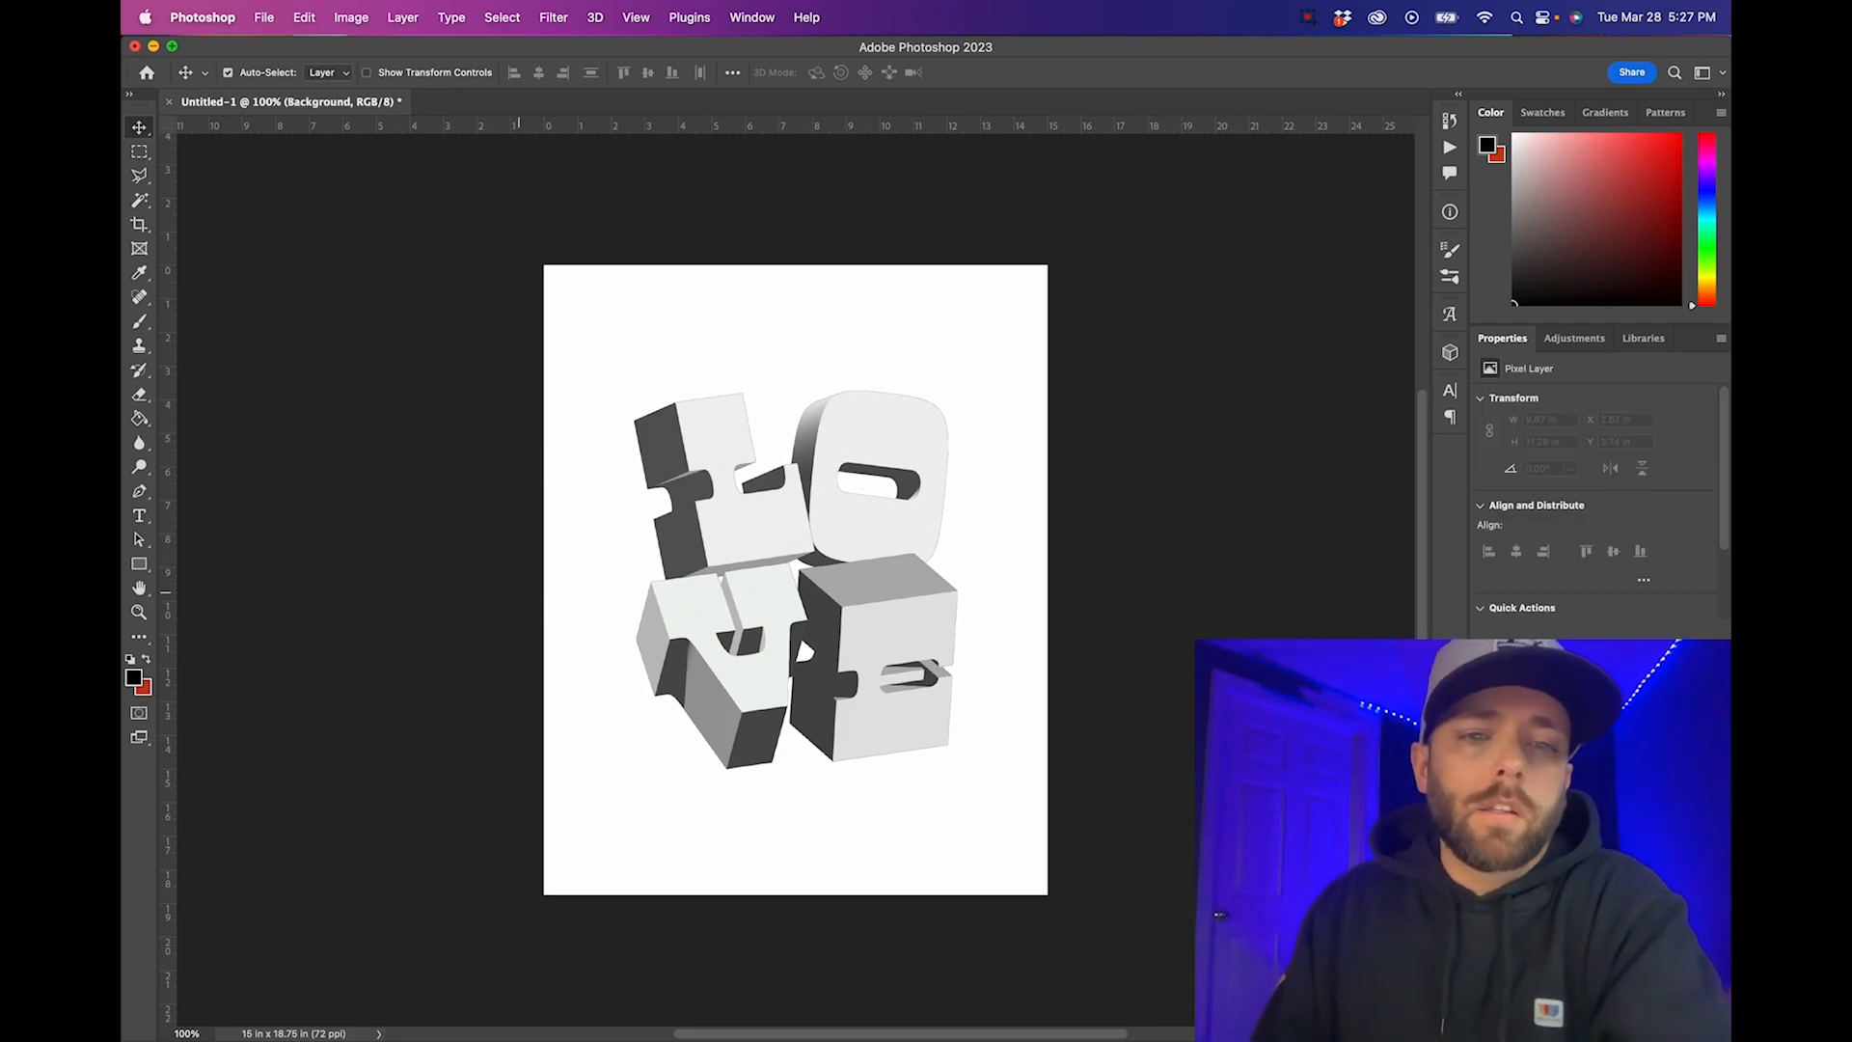
pyautogui.click(135, 678)
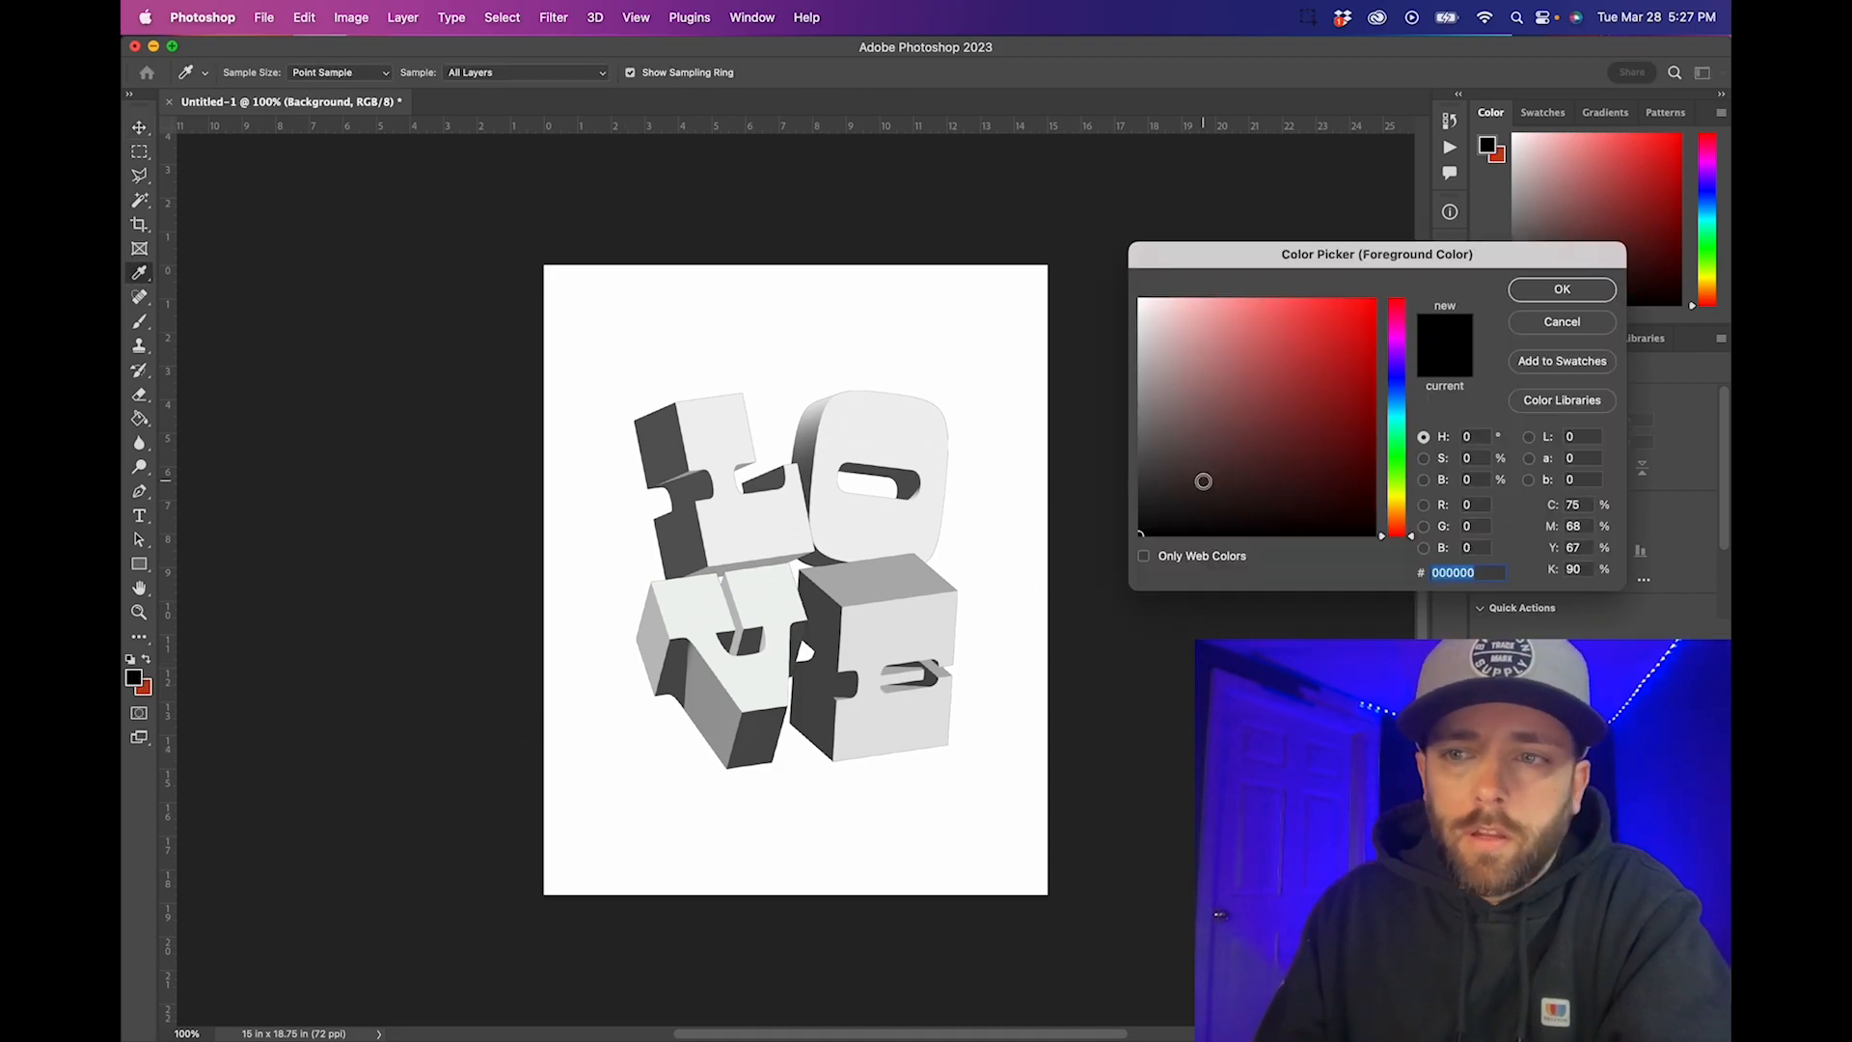
pyautogui.click(1548, 291)
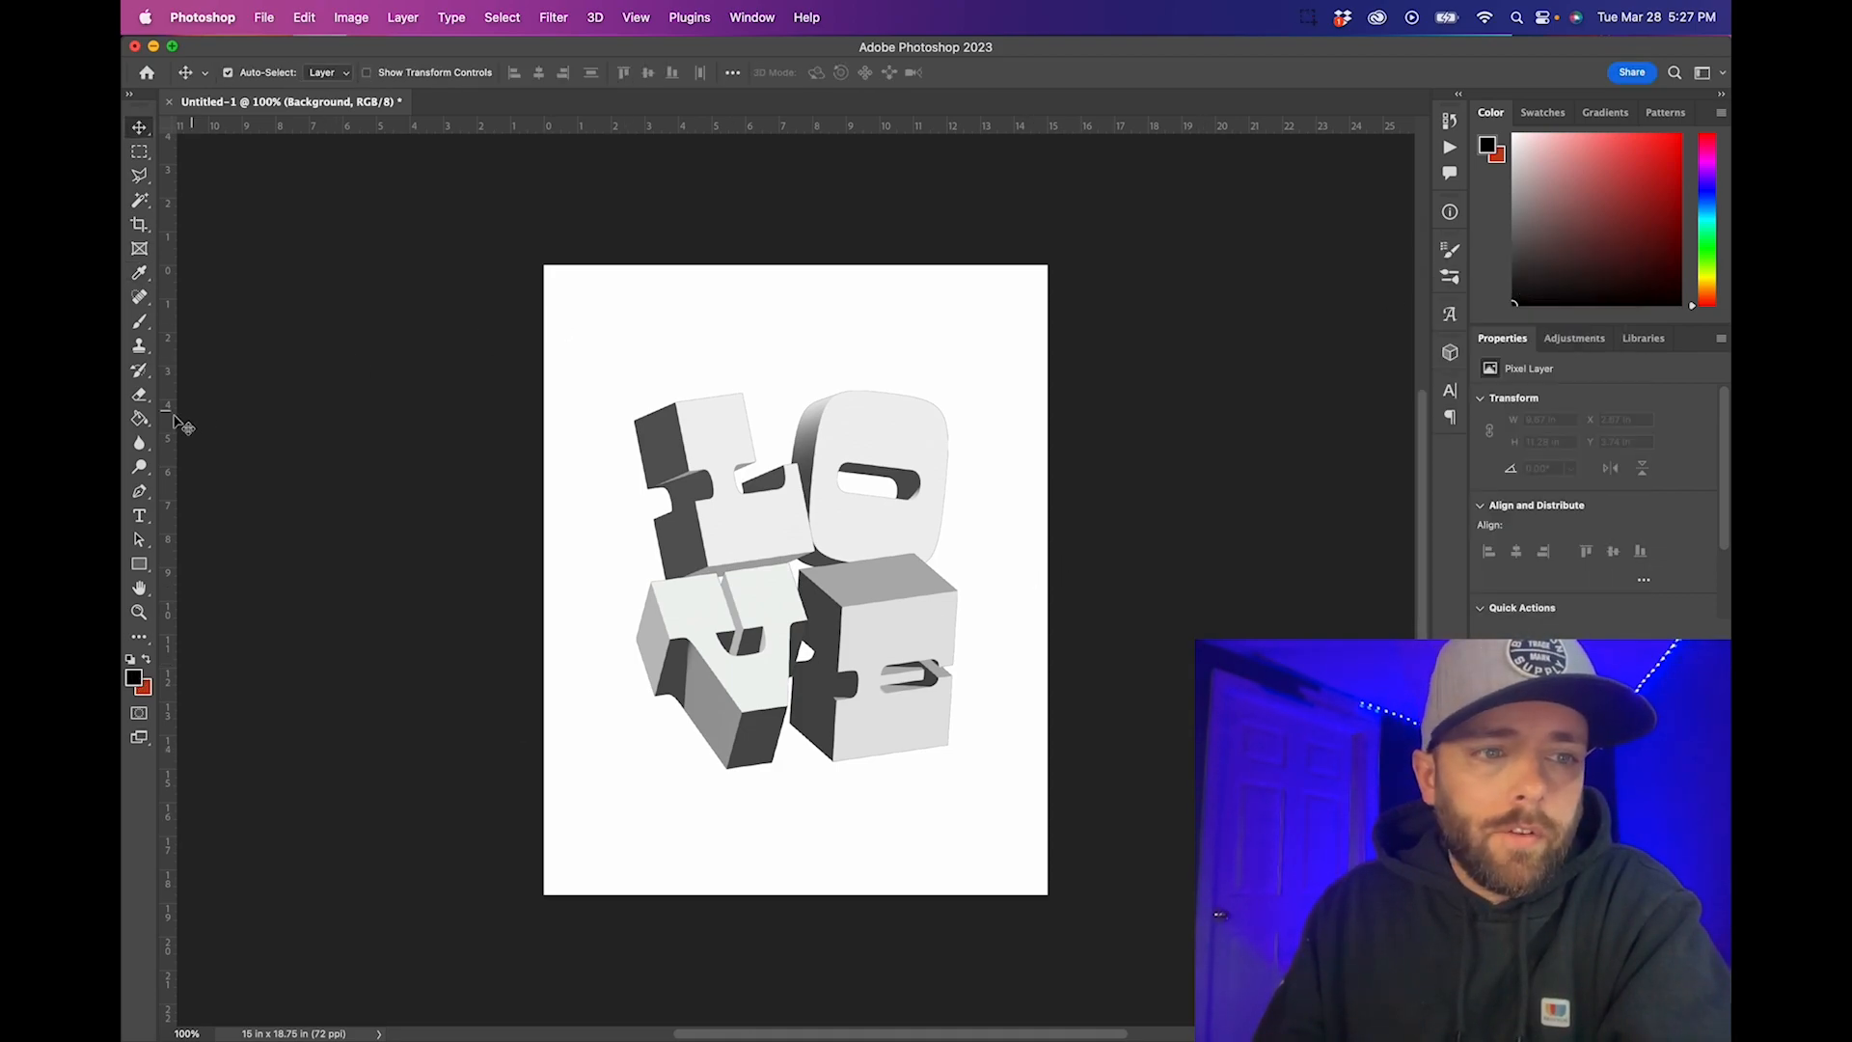
pyautogui.click(140, 418)
pyautogui.click(613, 365)
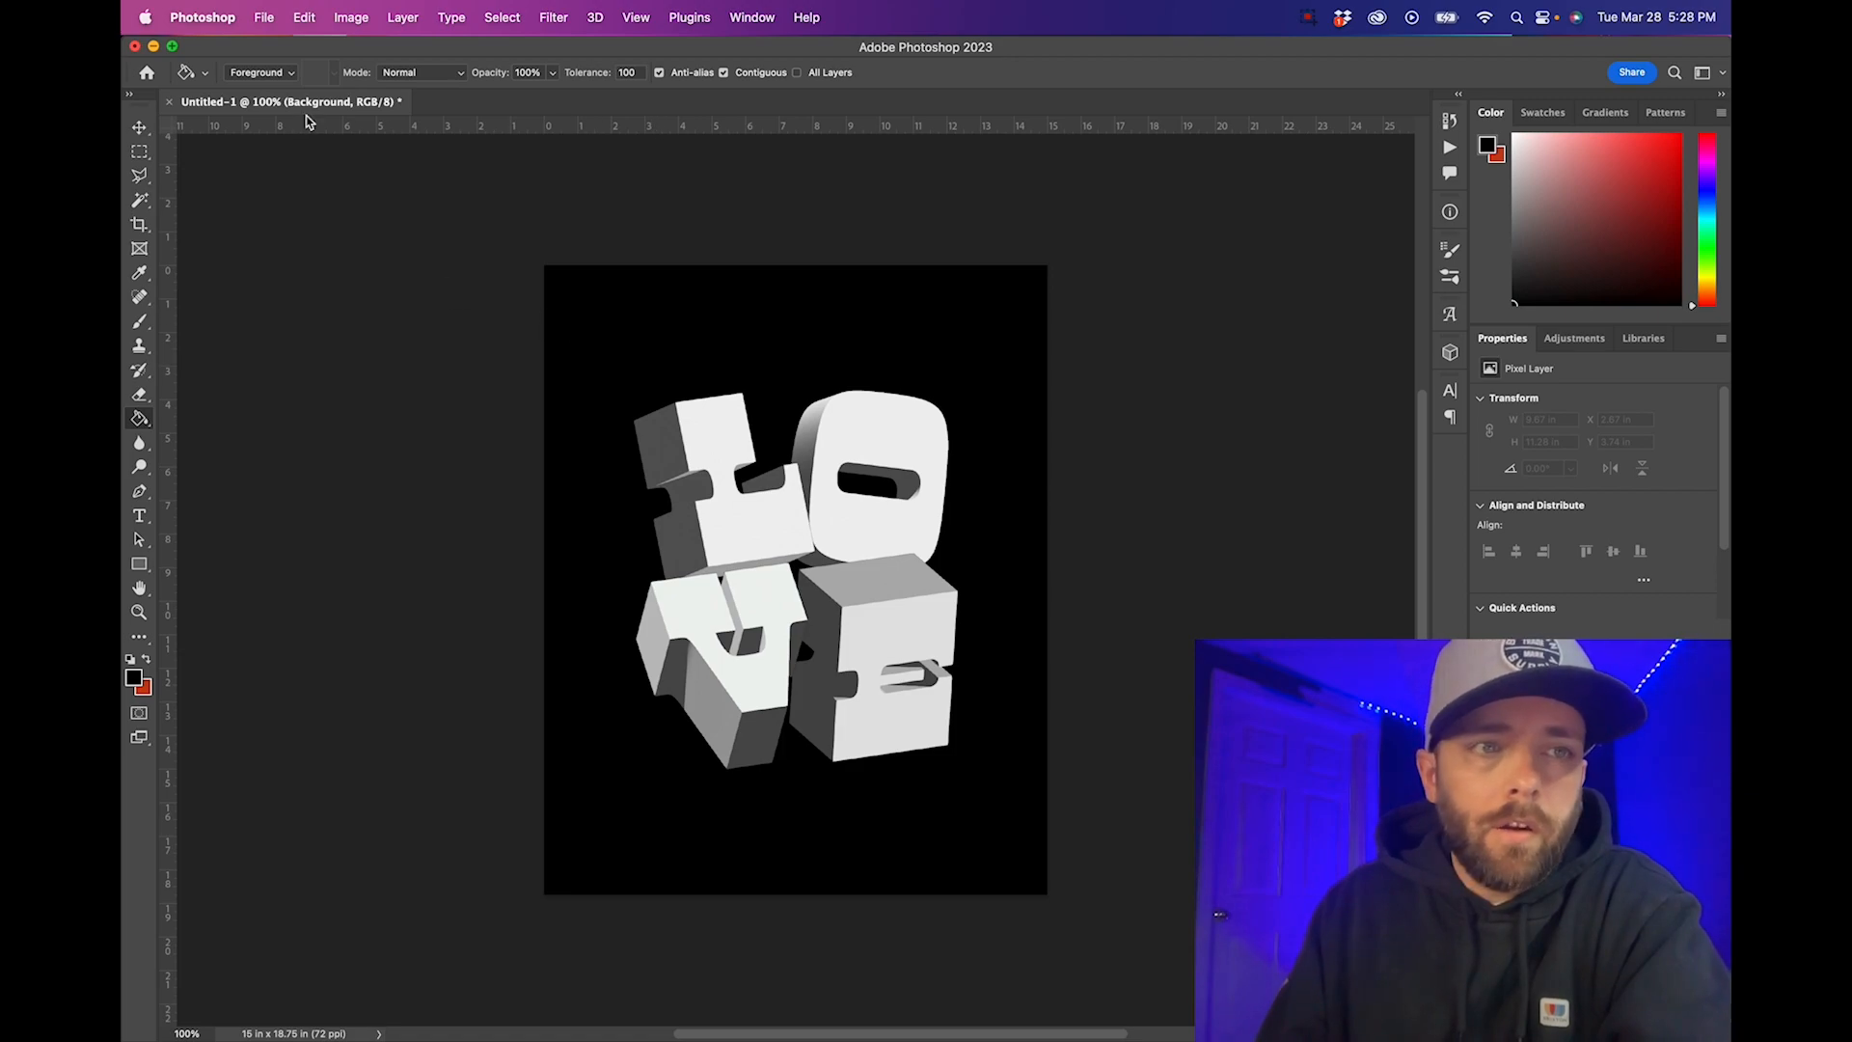
pyautogui.click(142, 125)
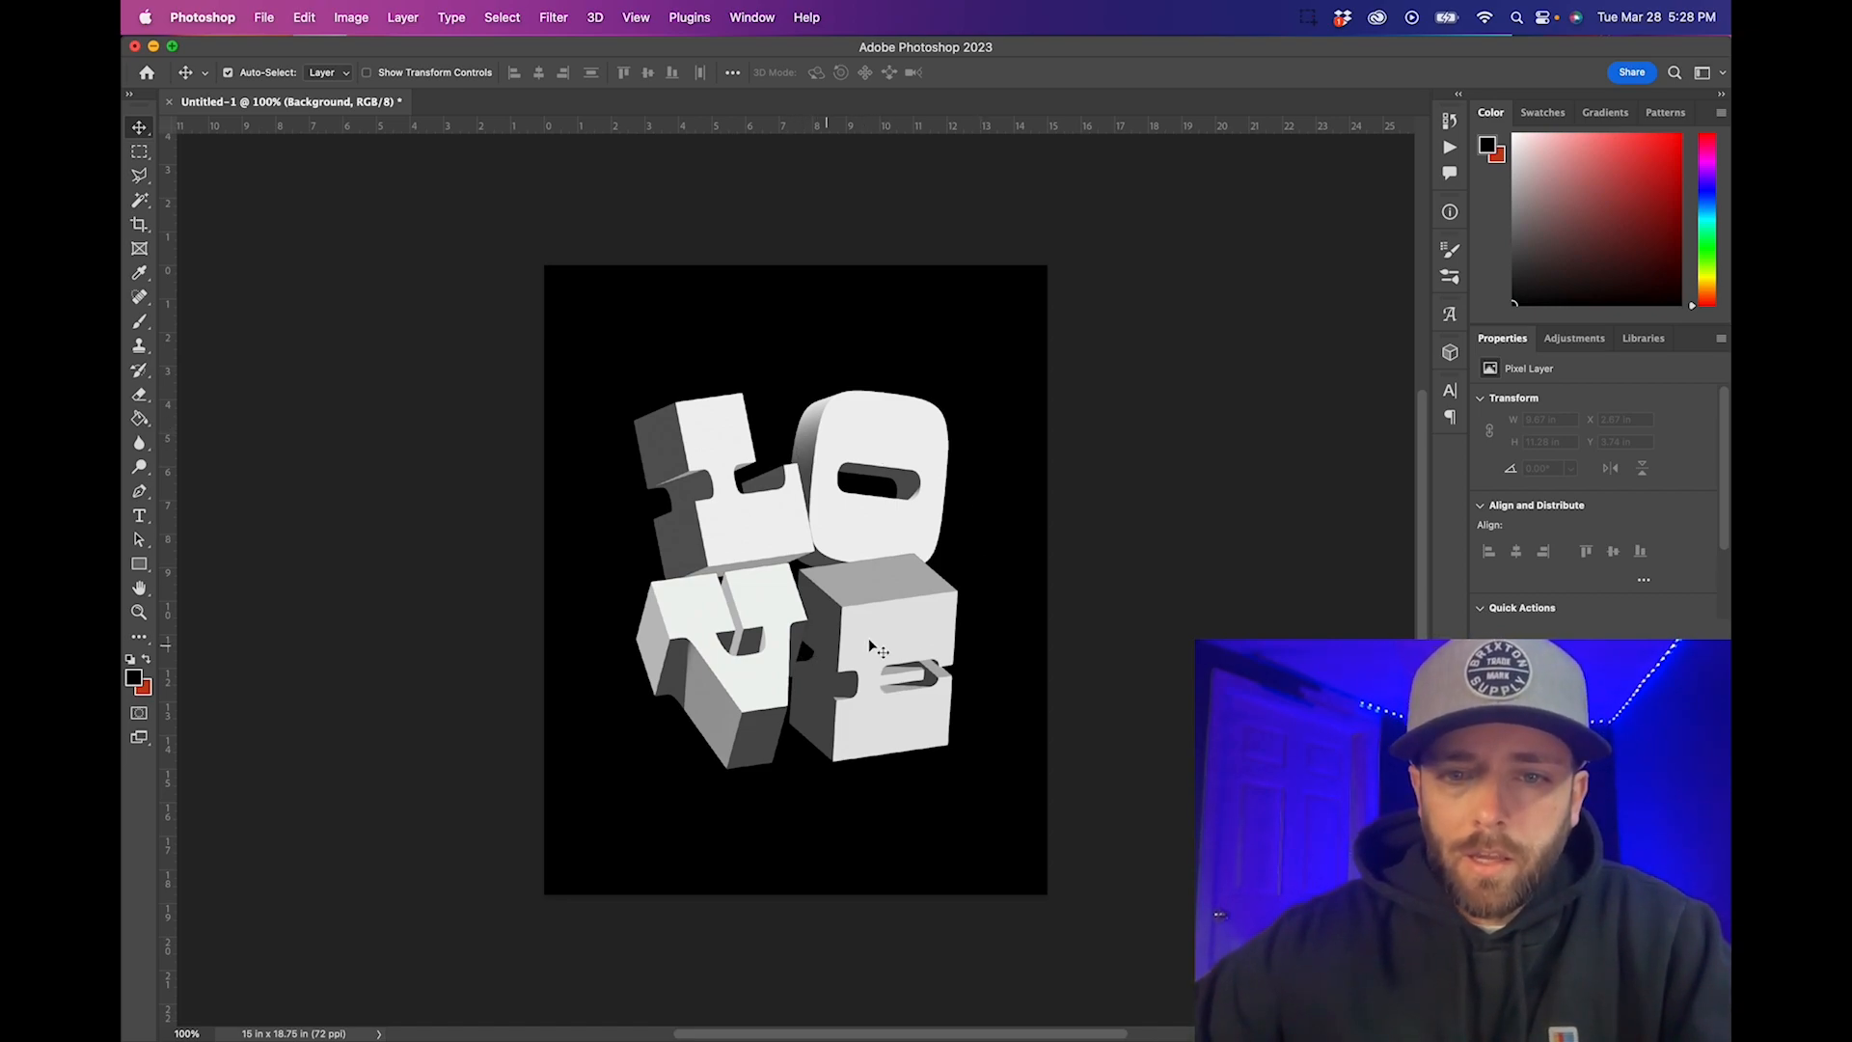
# Add a Gradient Map adjustment layer named Gradient Map 1 above the LOVE smart object
pyautogui.click(850, 465)
pyautogui.click(844, 530)
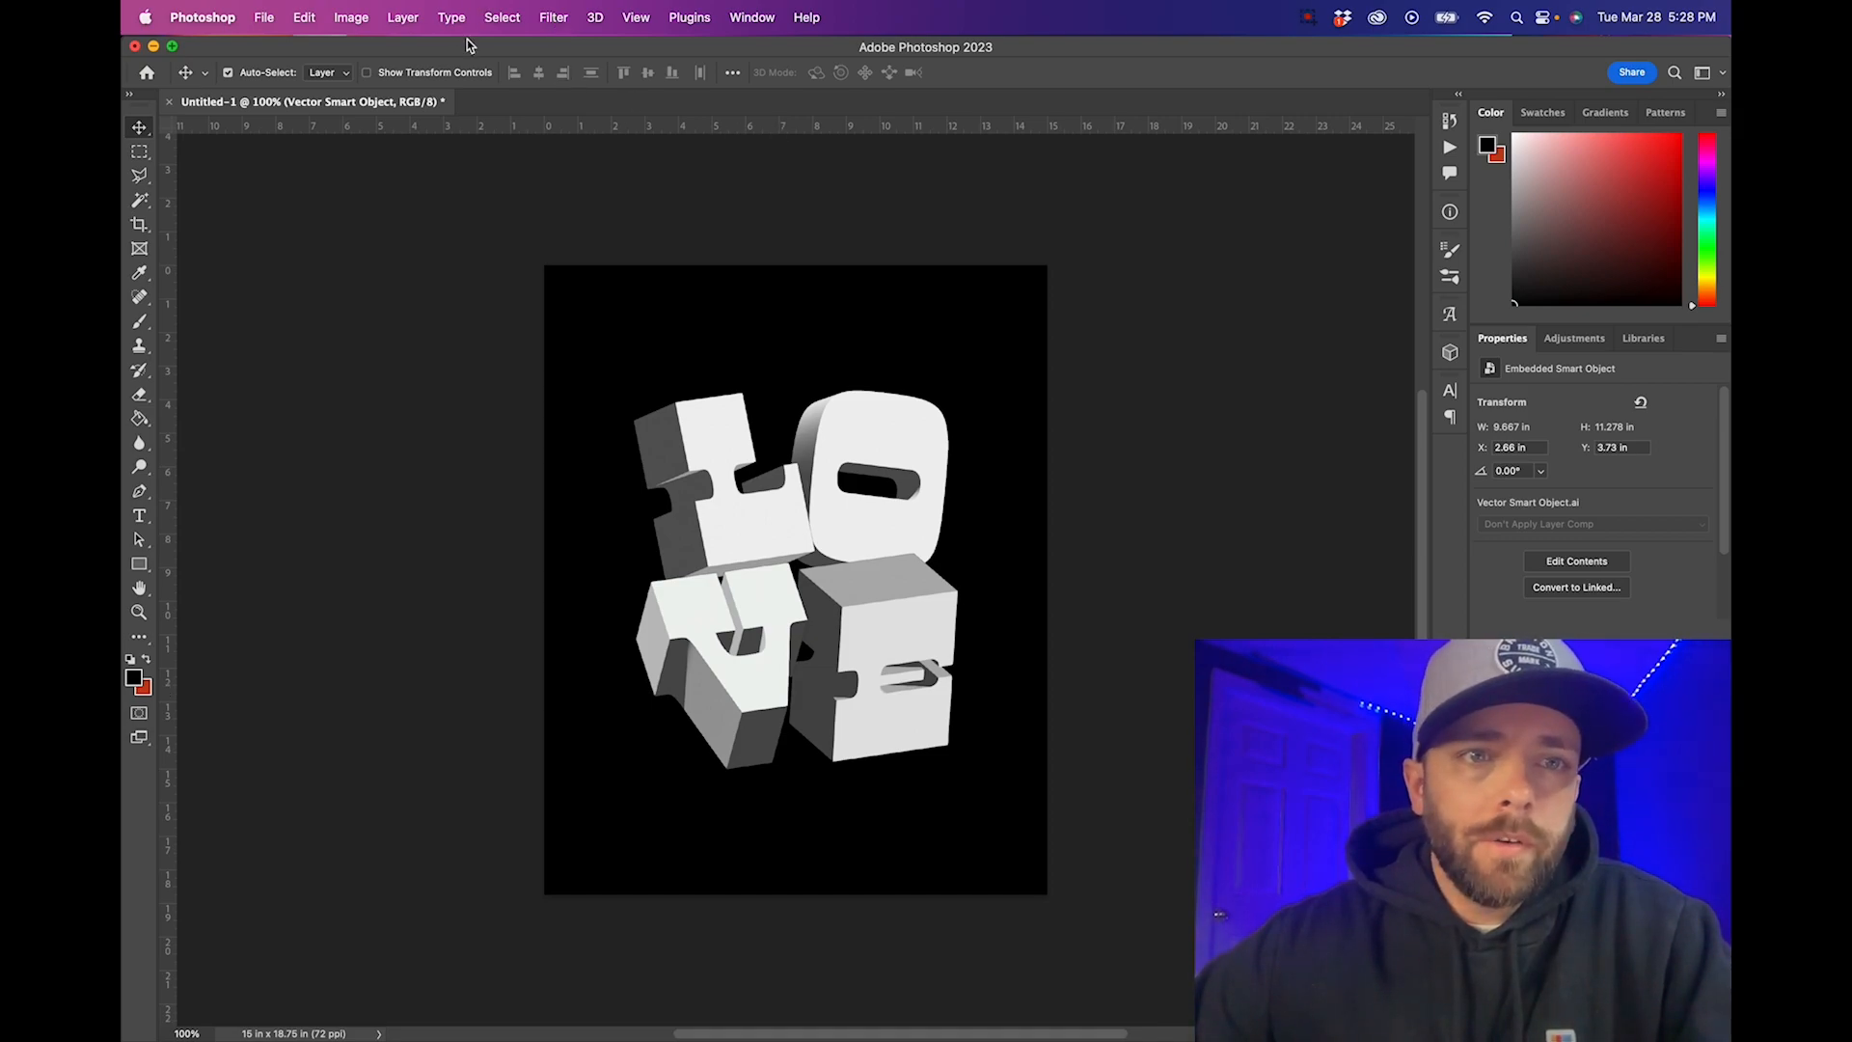
pyautogui.click(403, 18)
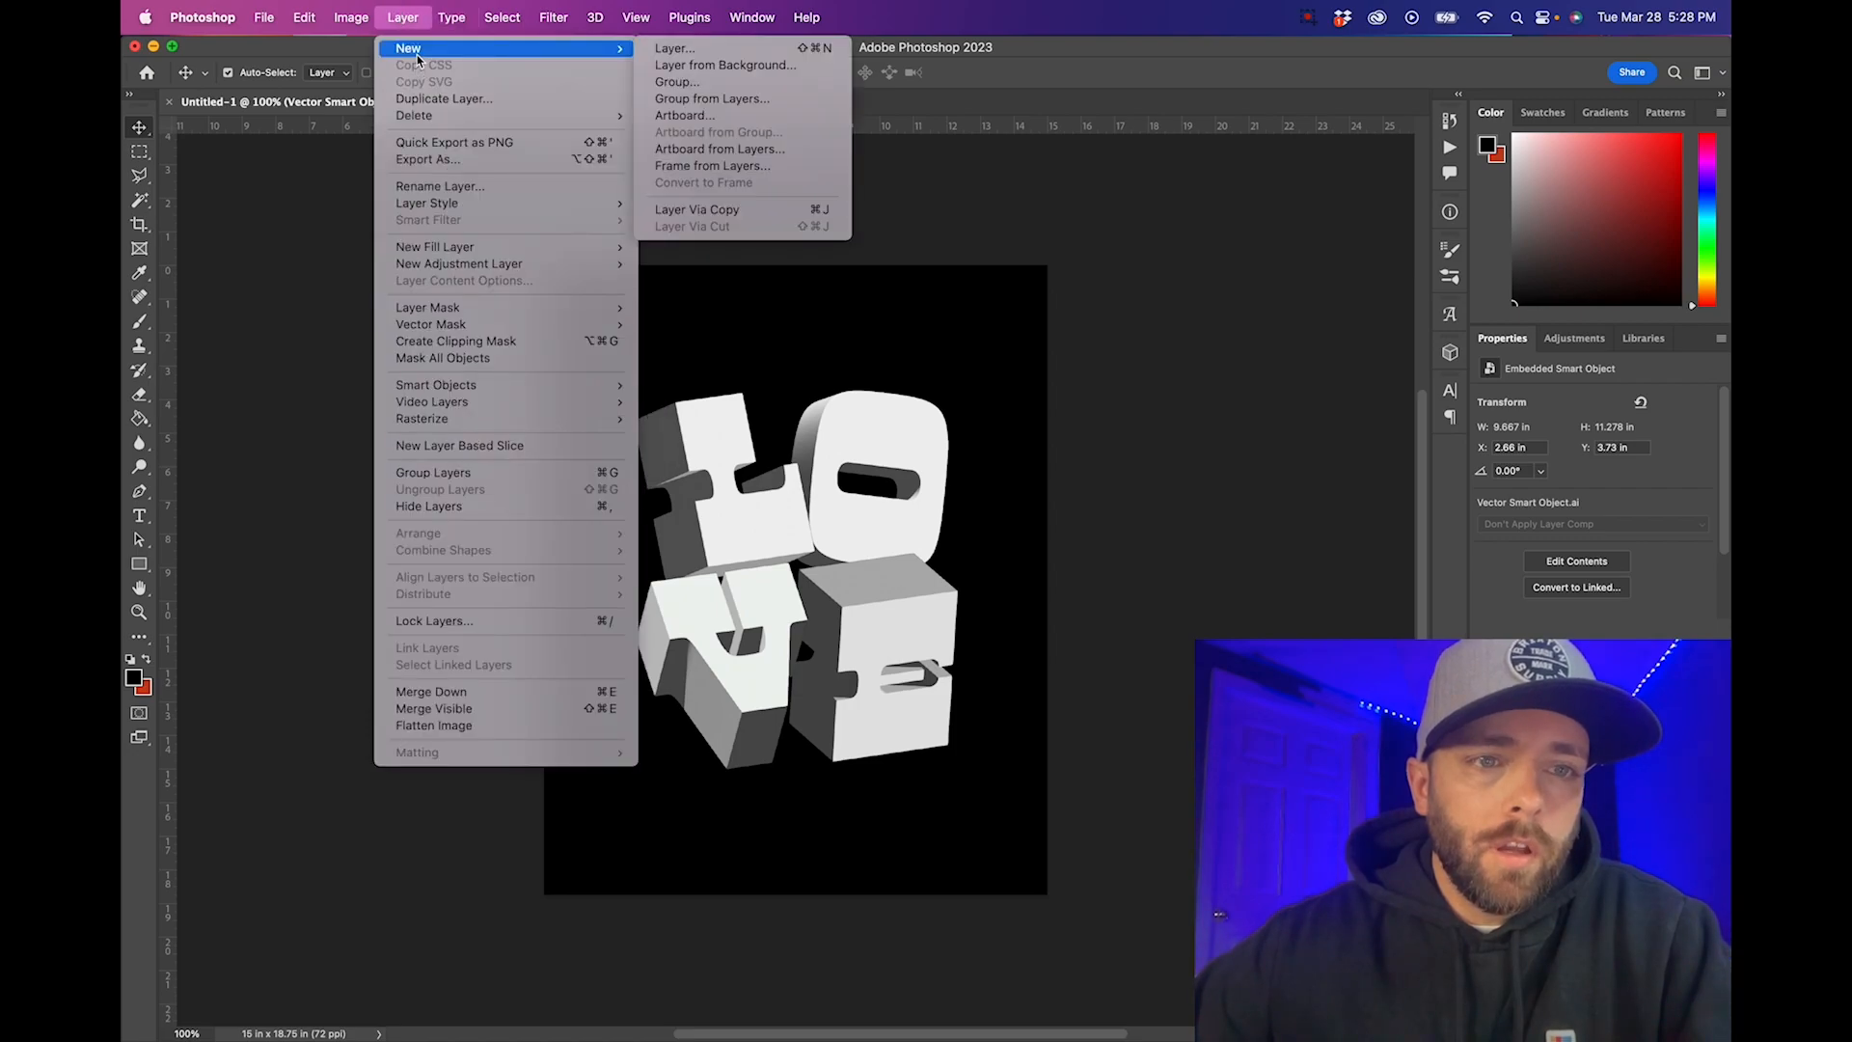
pyautogui.moveTo(424, 276)
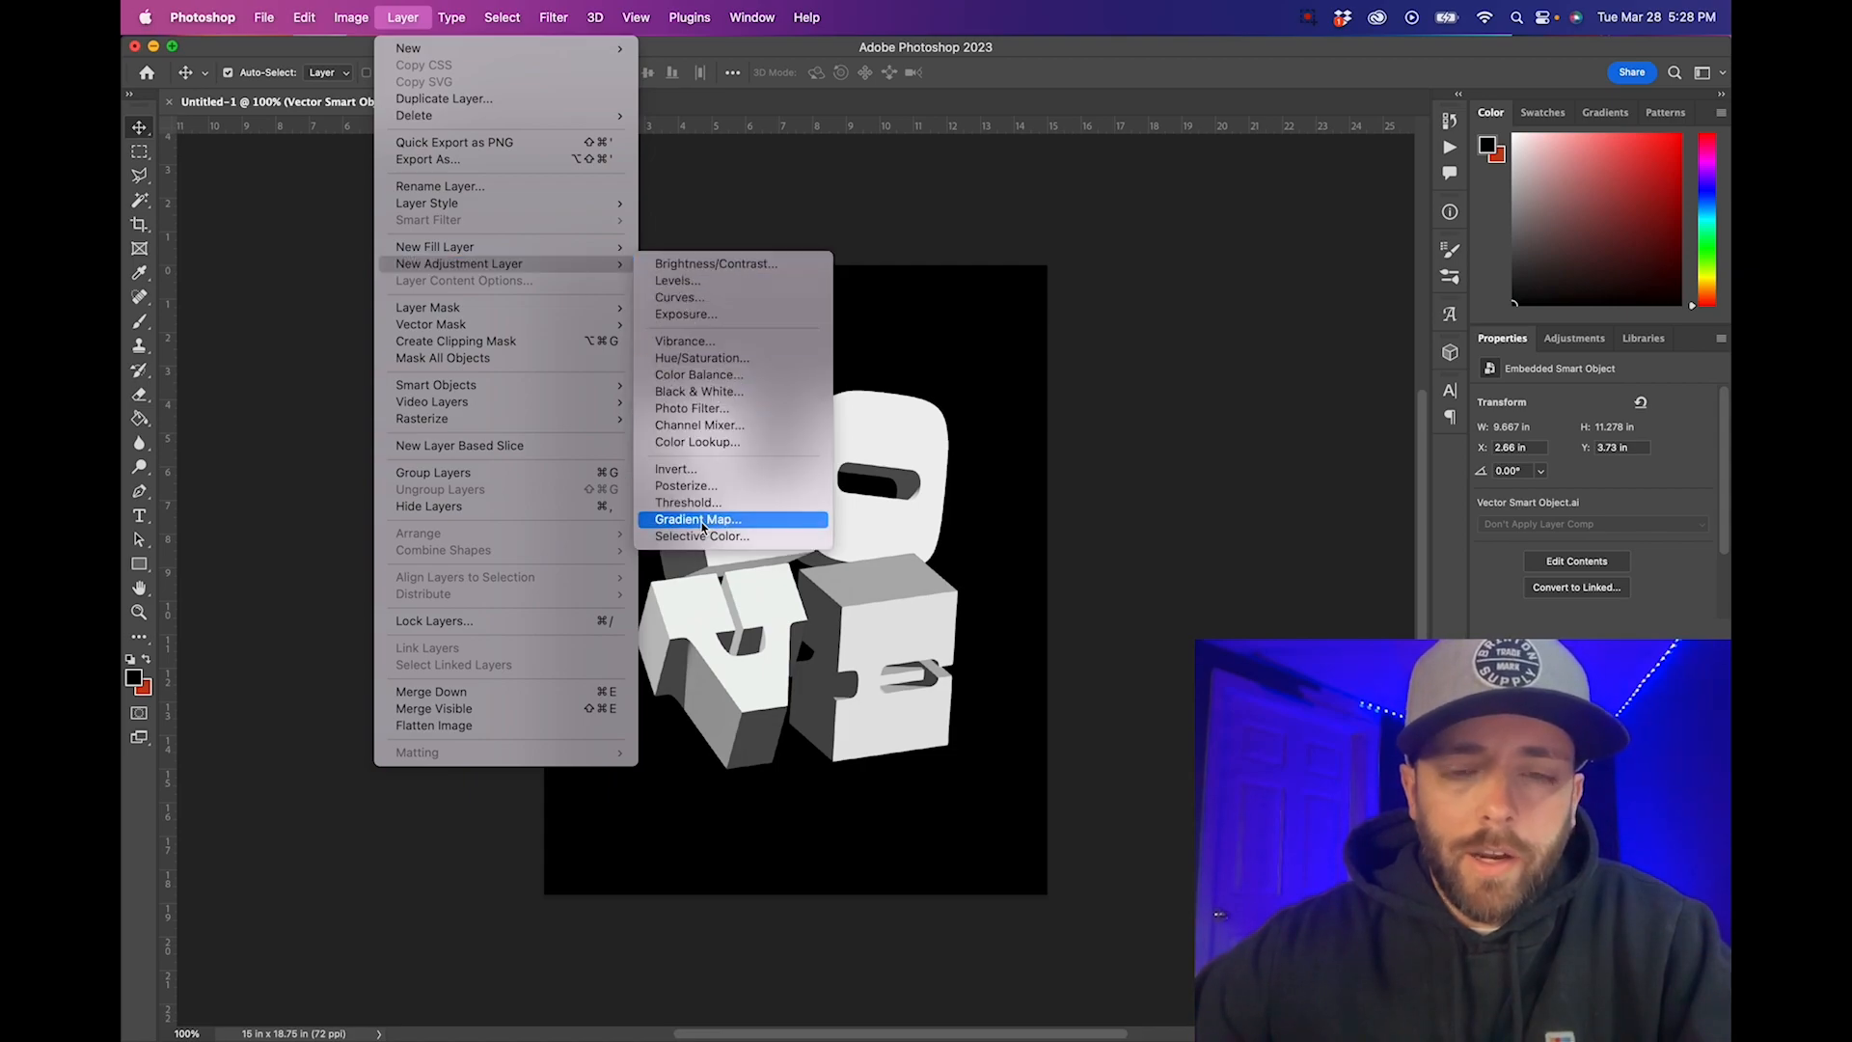
pyautogui.click(701, 521)
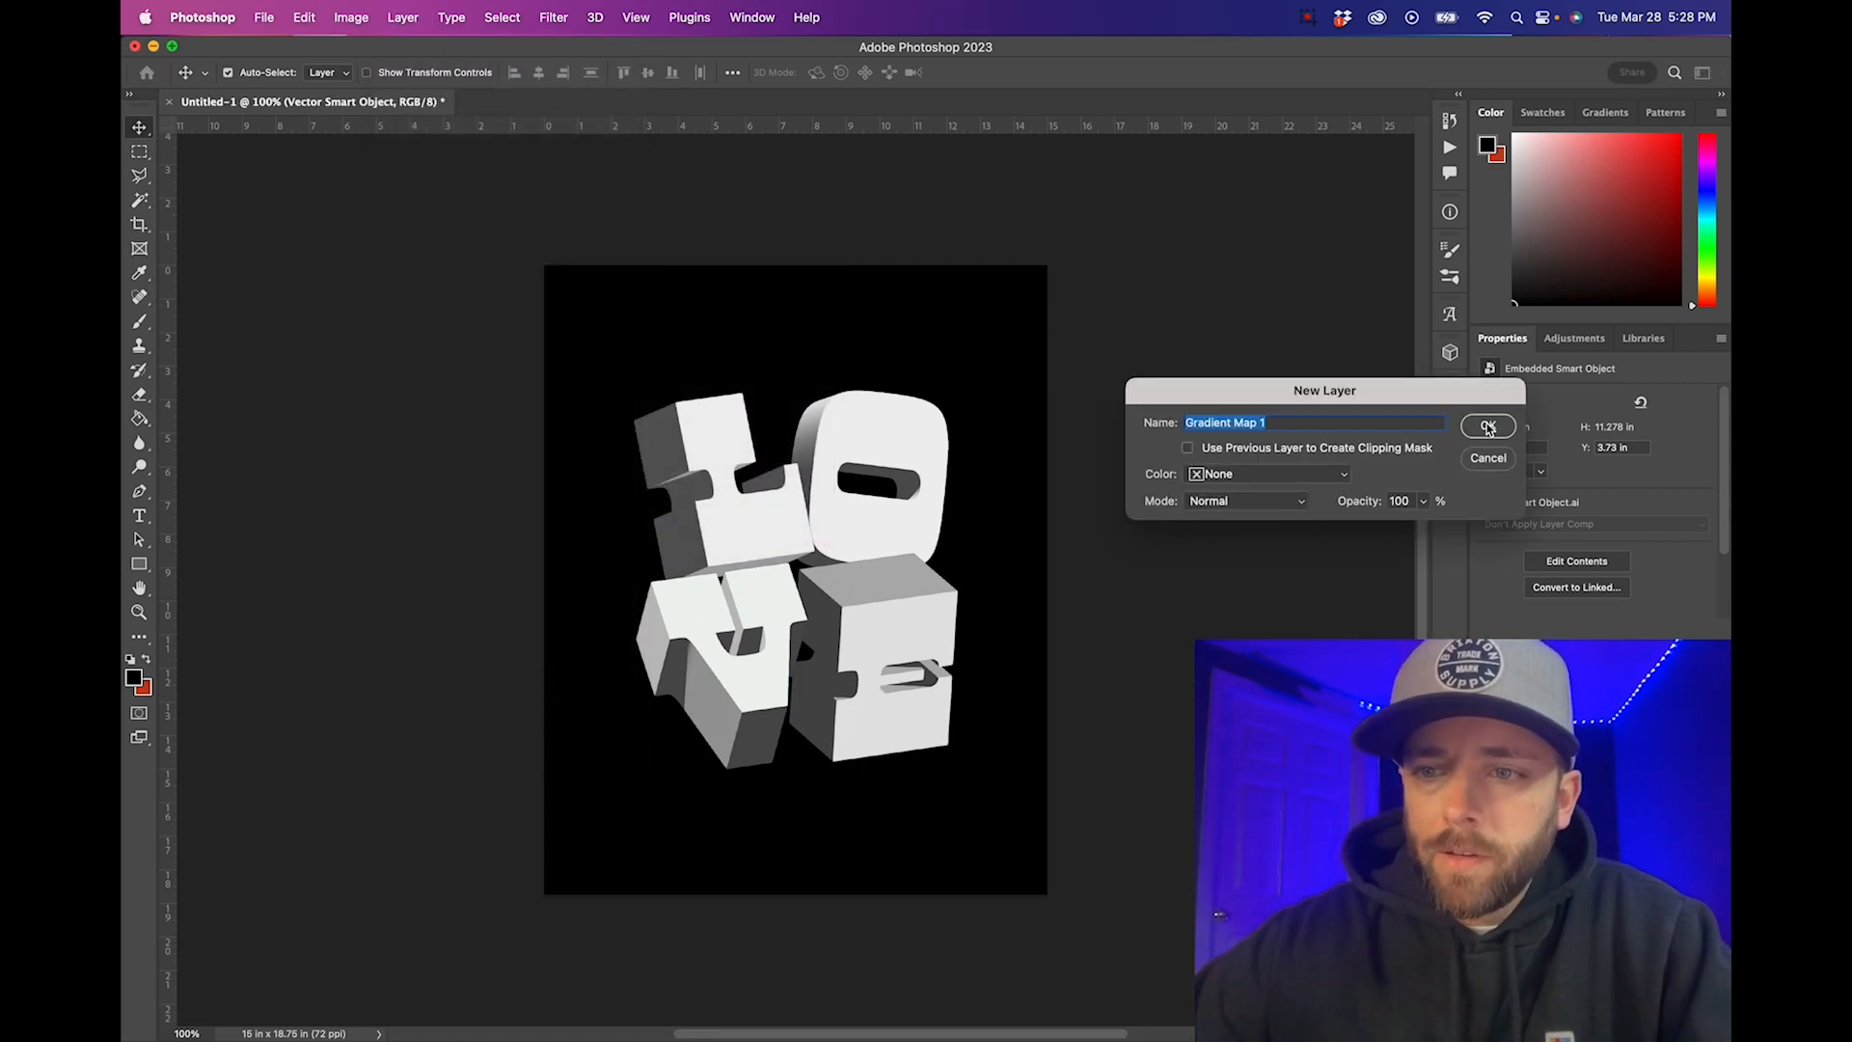
pyautogui.click(1486, 428)
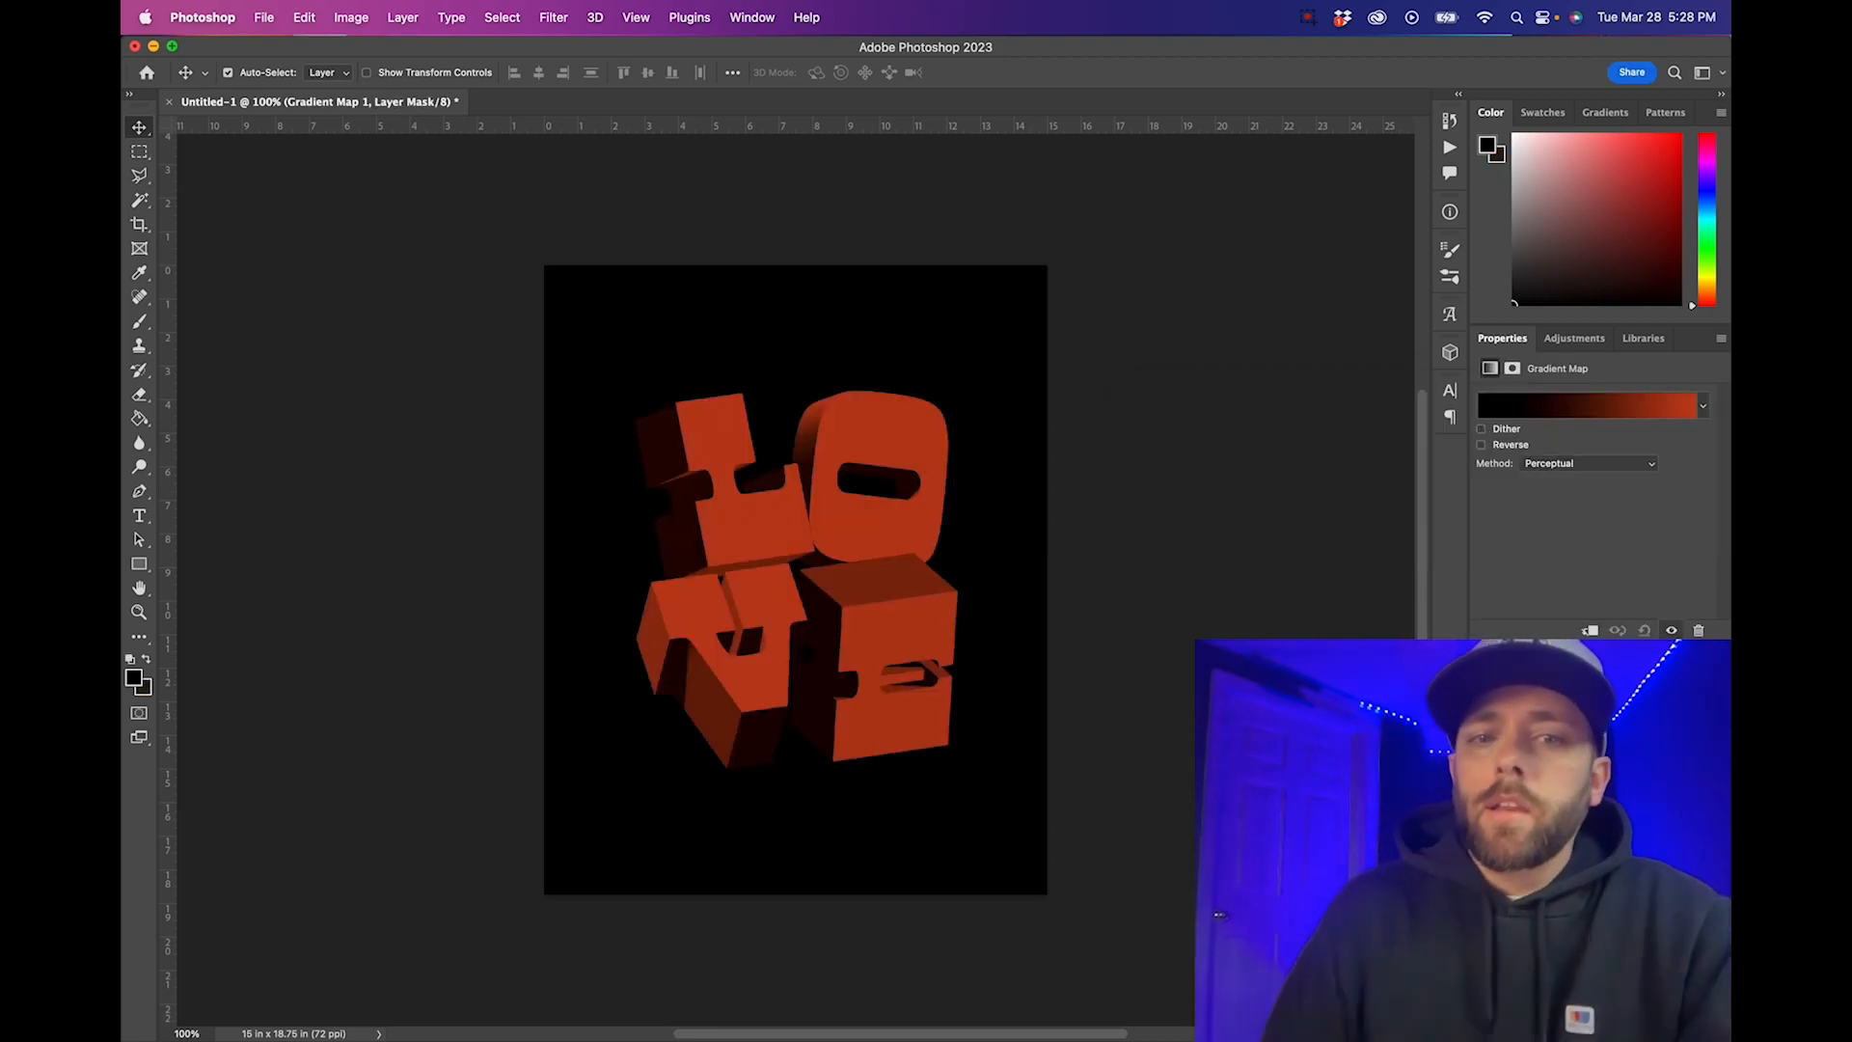
# Open the gradient map's gradient for editing and move its orange-red end stop to 36%
pyautogui.click(1651, 404)
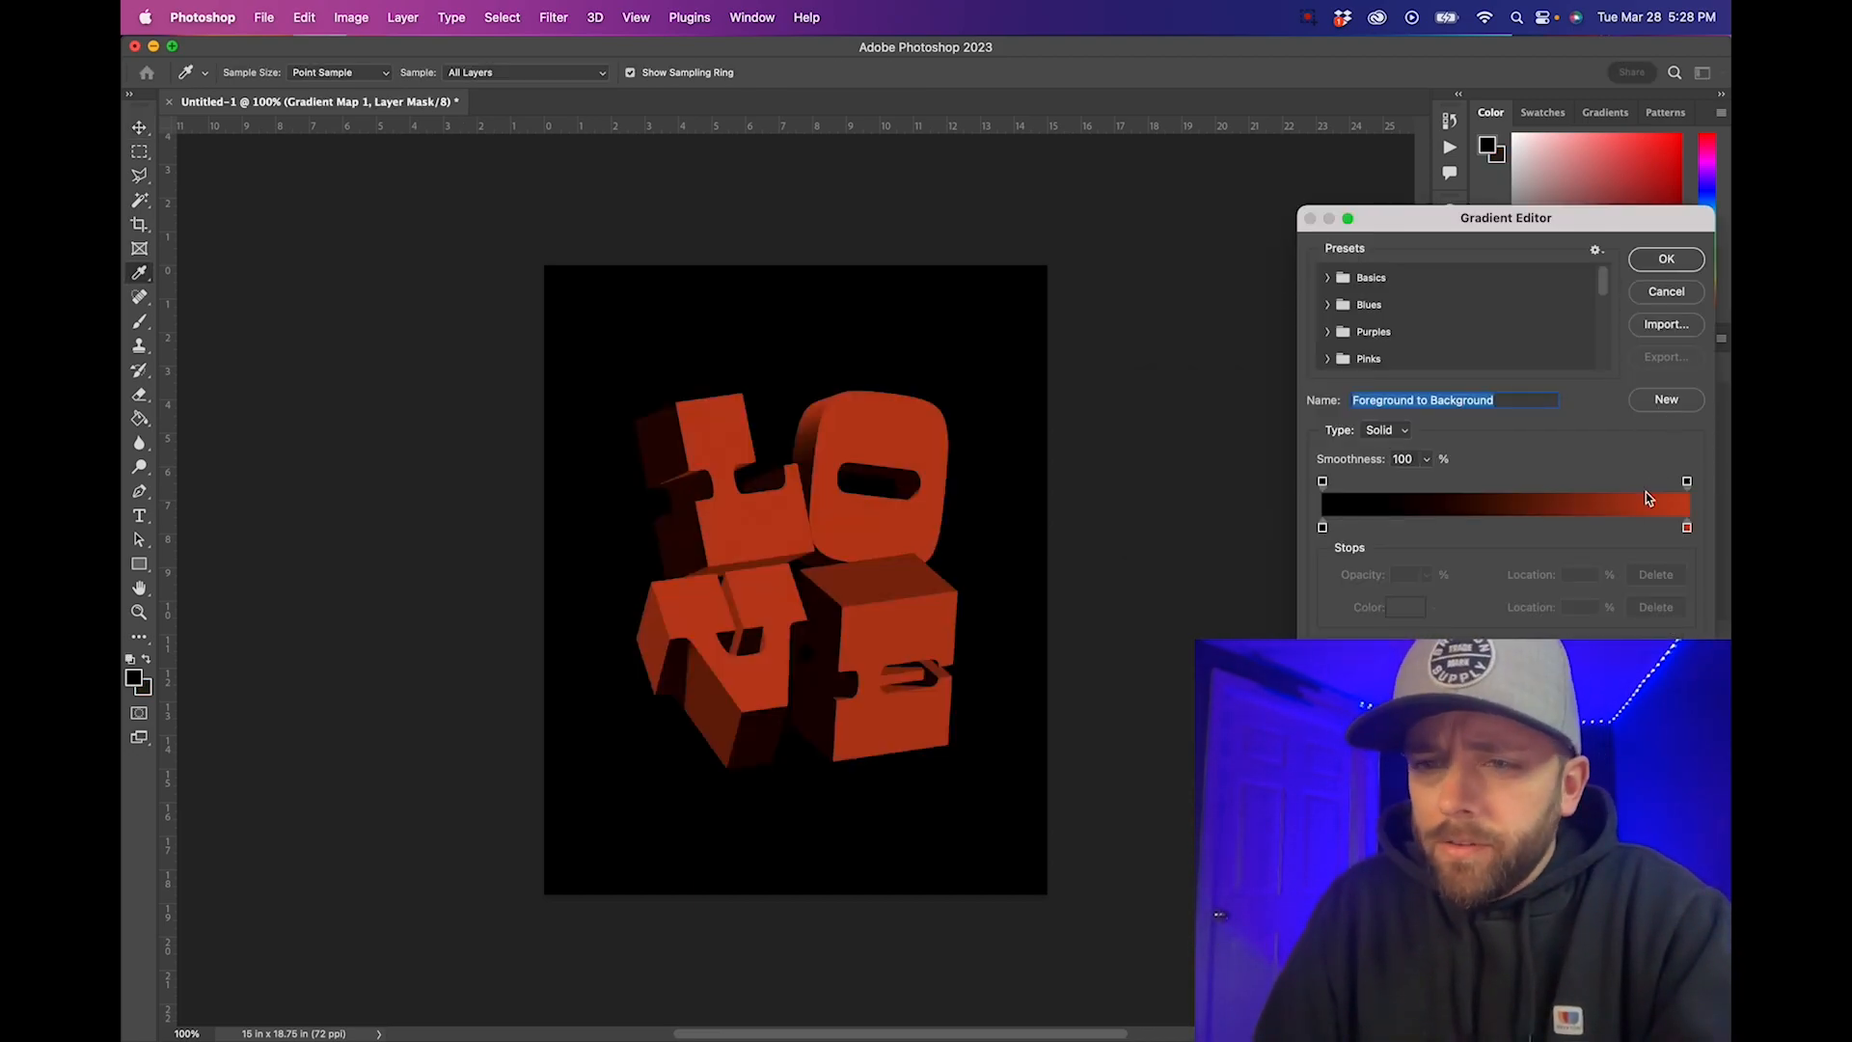
pyautogui.click(1321, 529)
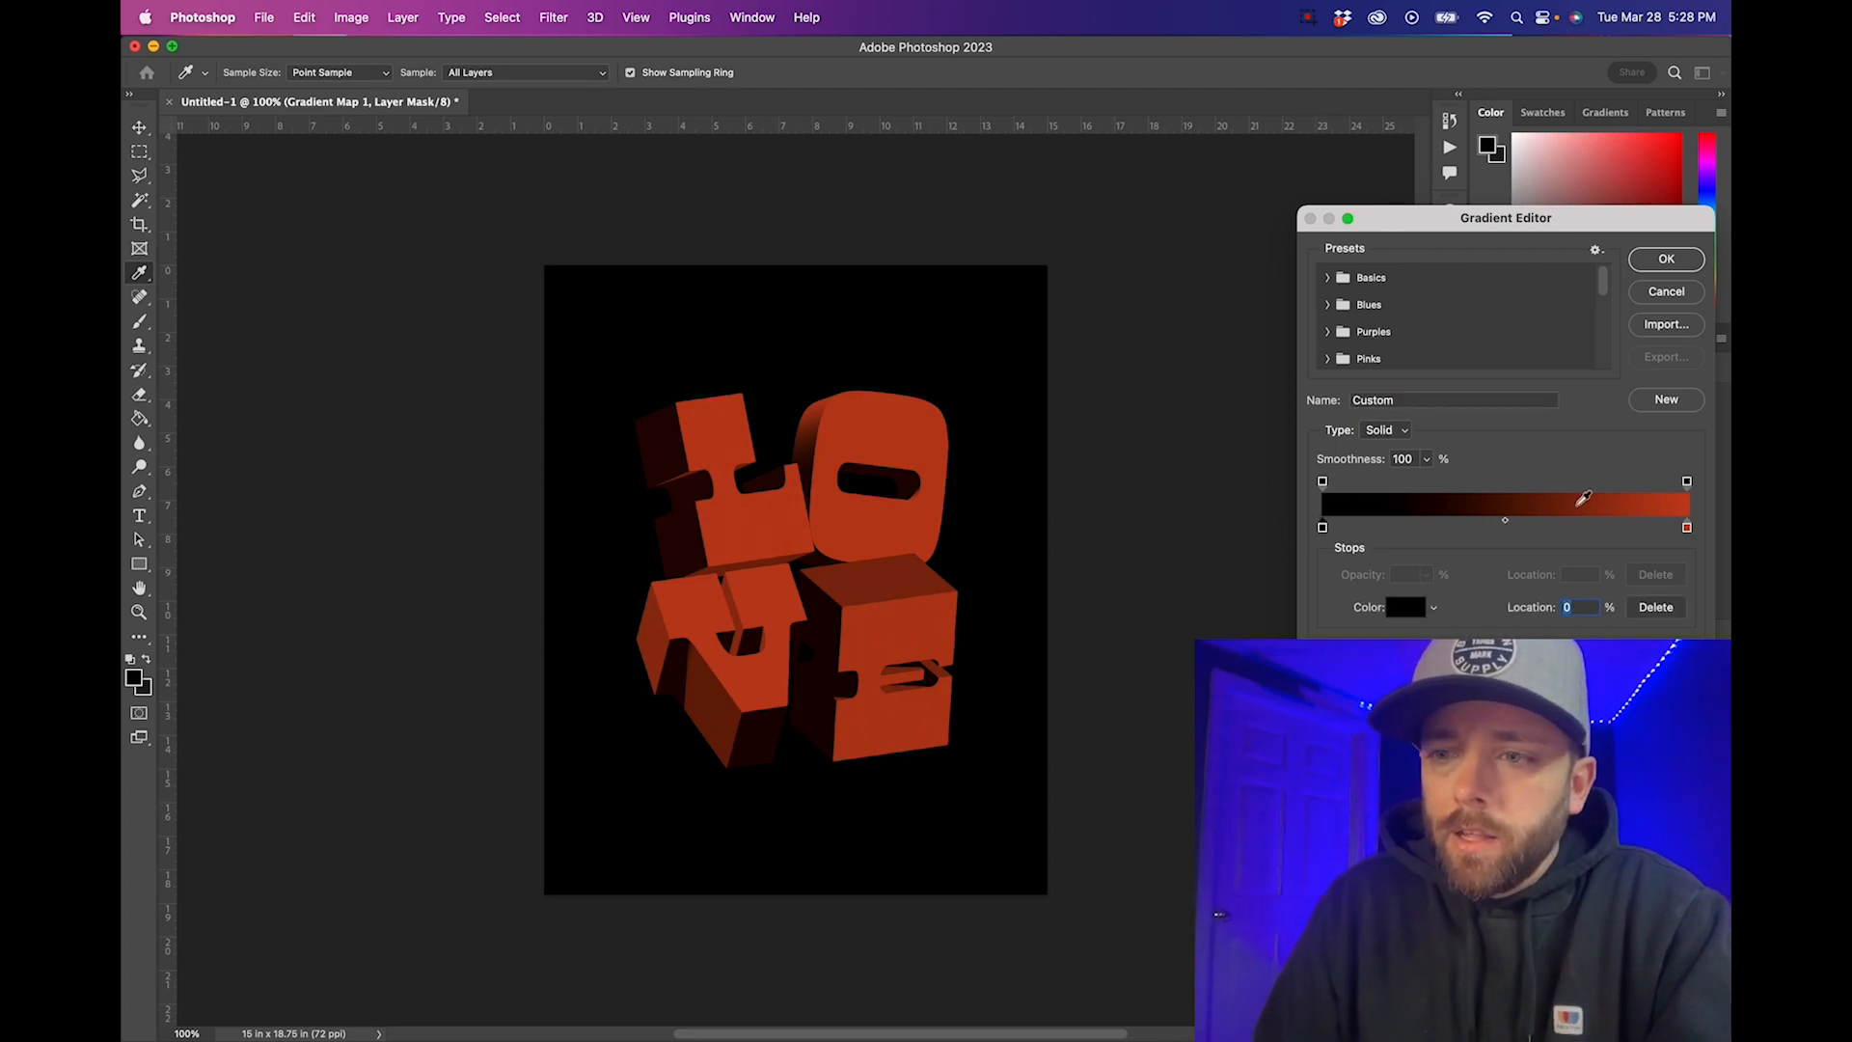
pyautogui.moveTo(1688, 533); pyautogui.dragTo(1454, 529)
pyautogui.click(1408, 607)
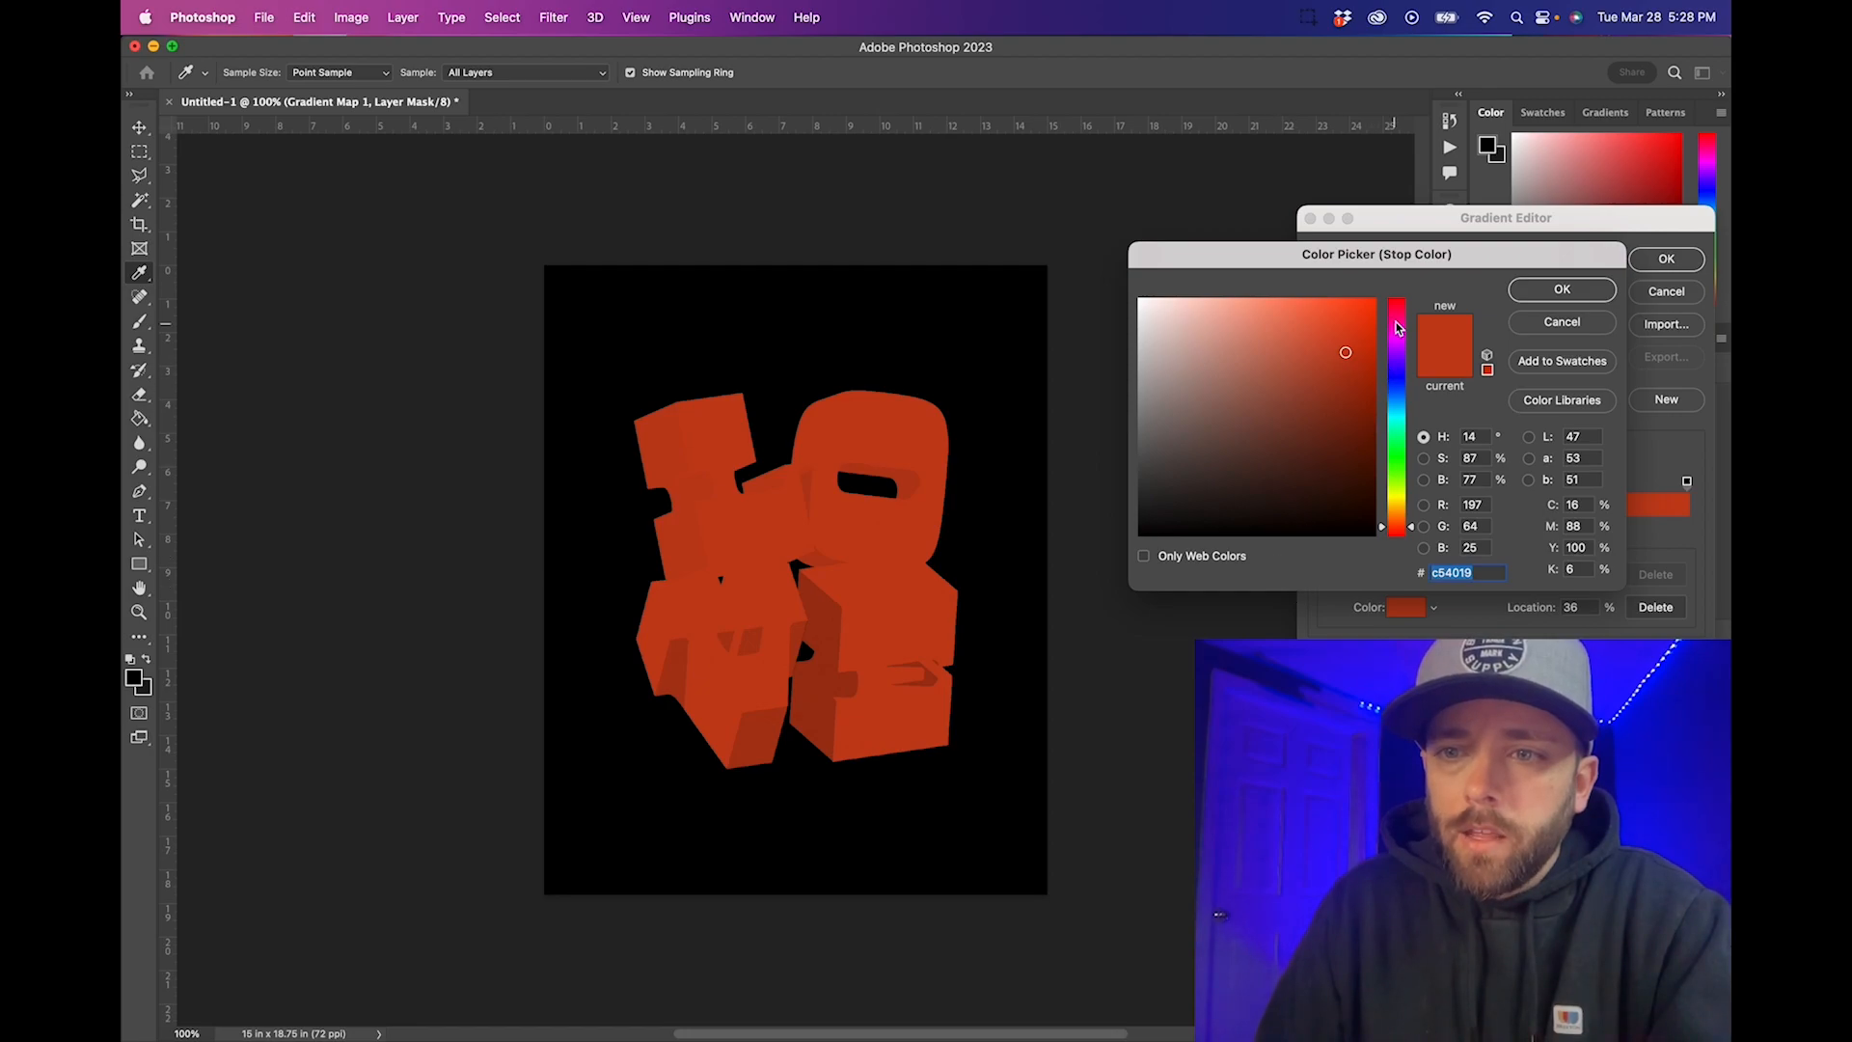
pyautogui.click(1559, 322)
# Add a color stop at 100% of the gradient and set it to bright red ec1f1f
pyautogui.click(1690, 529)
pyautogui.click(1410, 608)
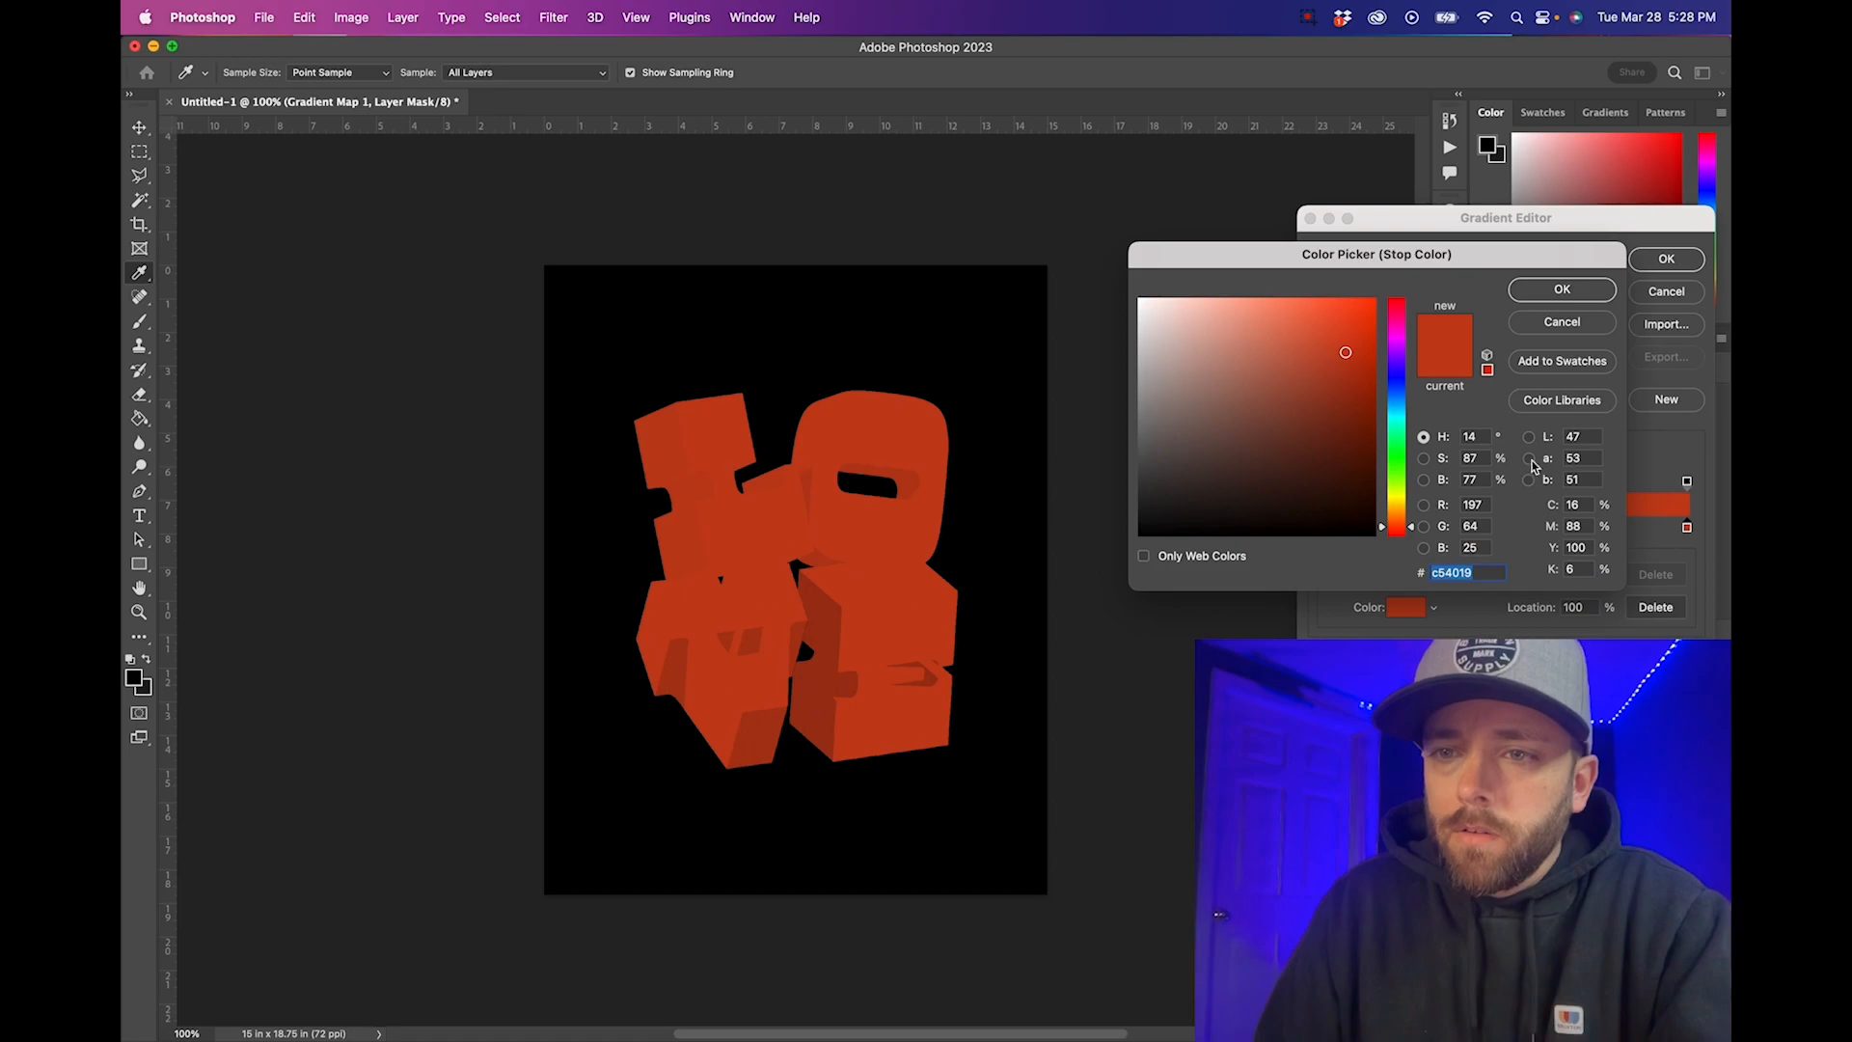
pyautogui.moveTo(1401, 328)
pyautogui.mouseDown()
pyautogui.moveTo(1397, 299)
pyautogui.moveTo(1345, 315)
pyautogui.mouseUp()
pyautogui.click(1364, 317)
pyautogui.click(1562, 289)
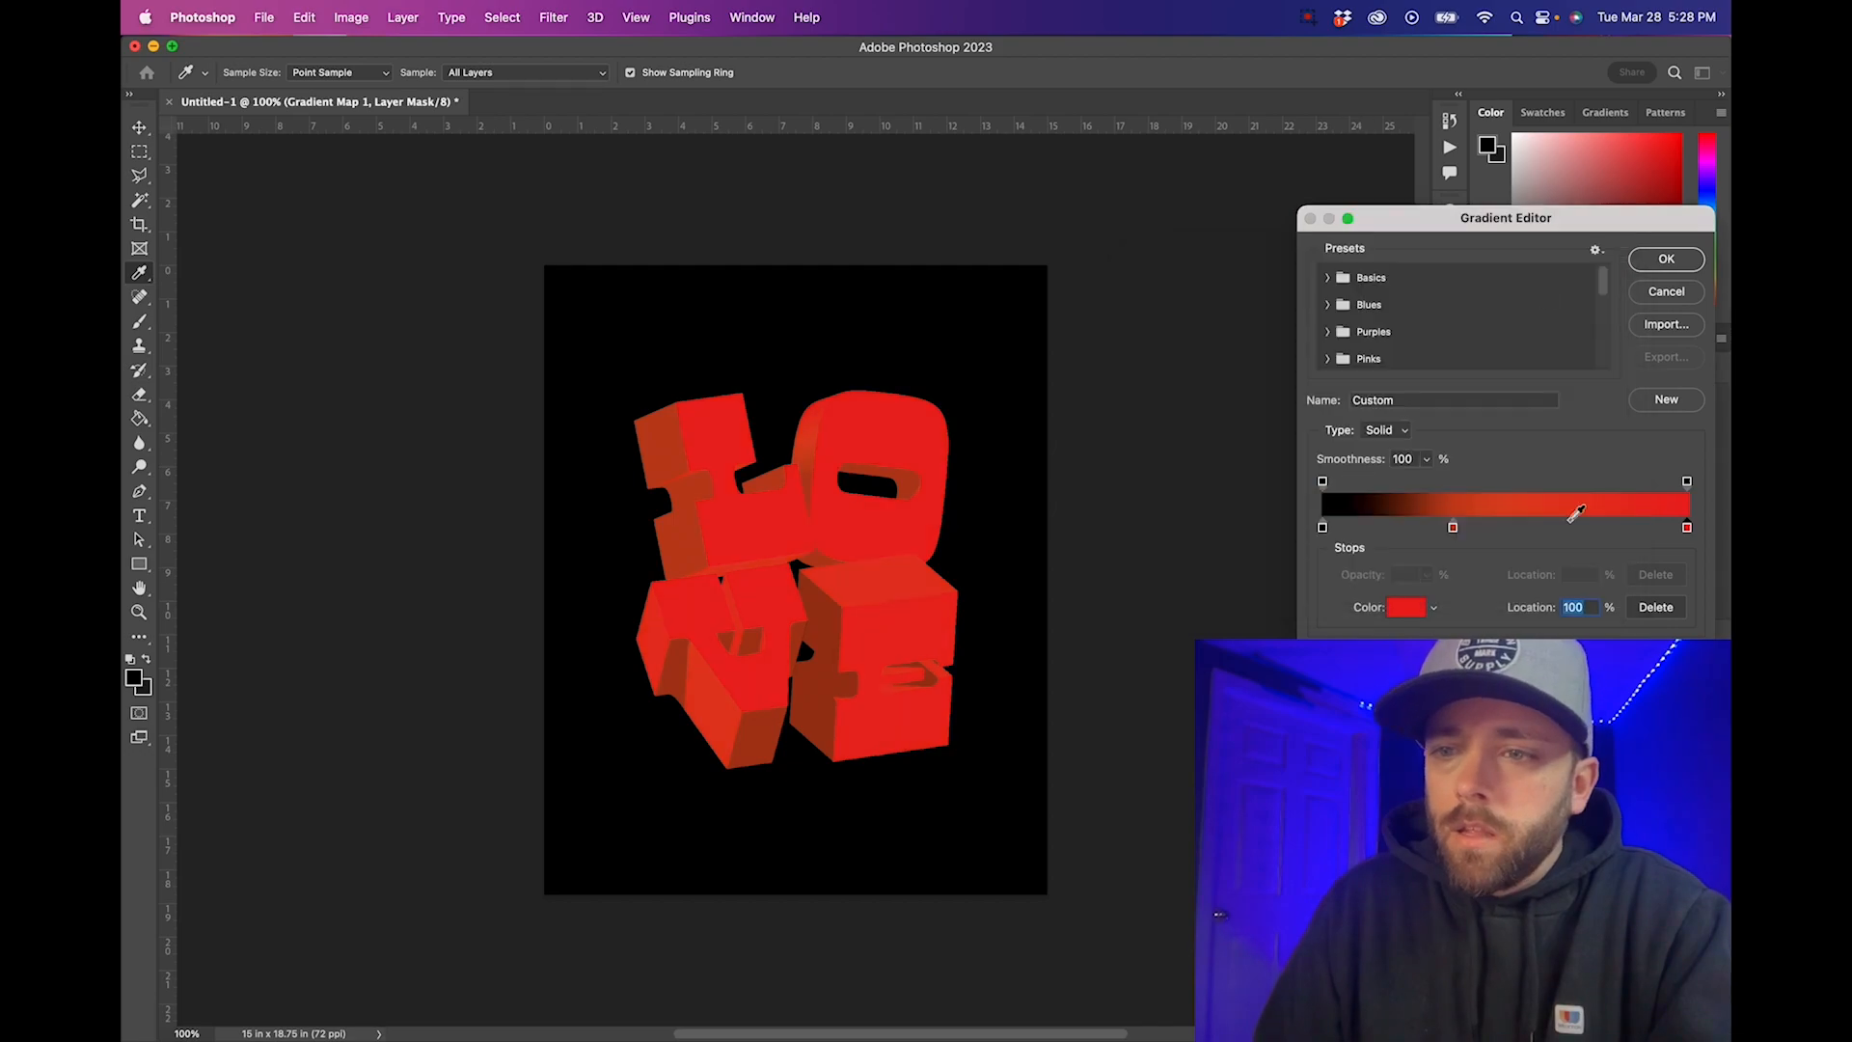
# Place a middle color stop at 49% of the gradient and color it dark red ab2120
pyautogui.click(1691, 497)
pyautogui.moveTo(1454, 529); pyautogui.dragTo(1500, 528)
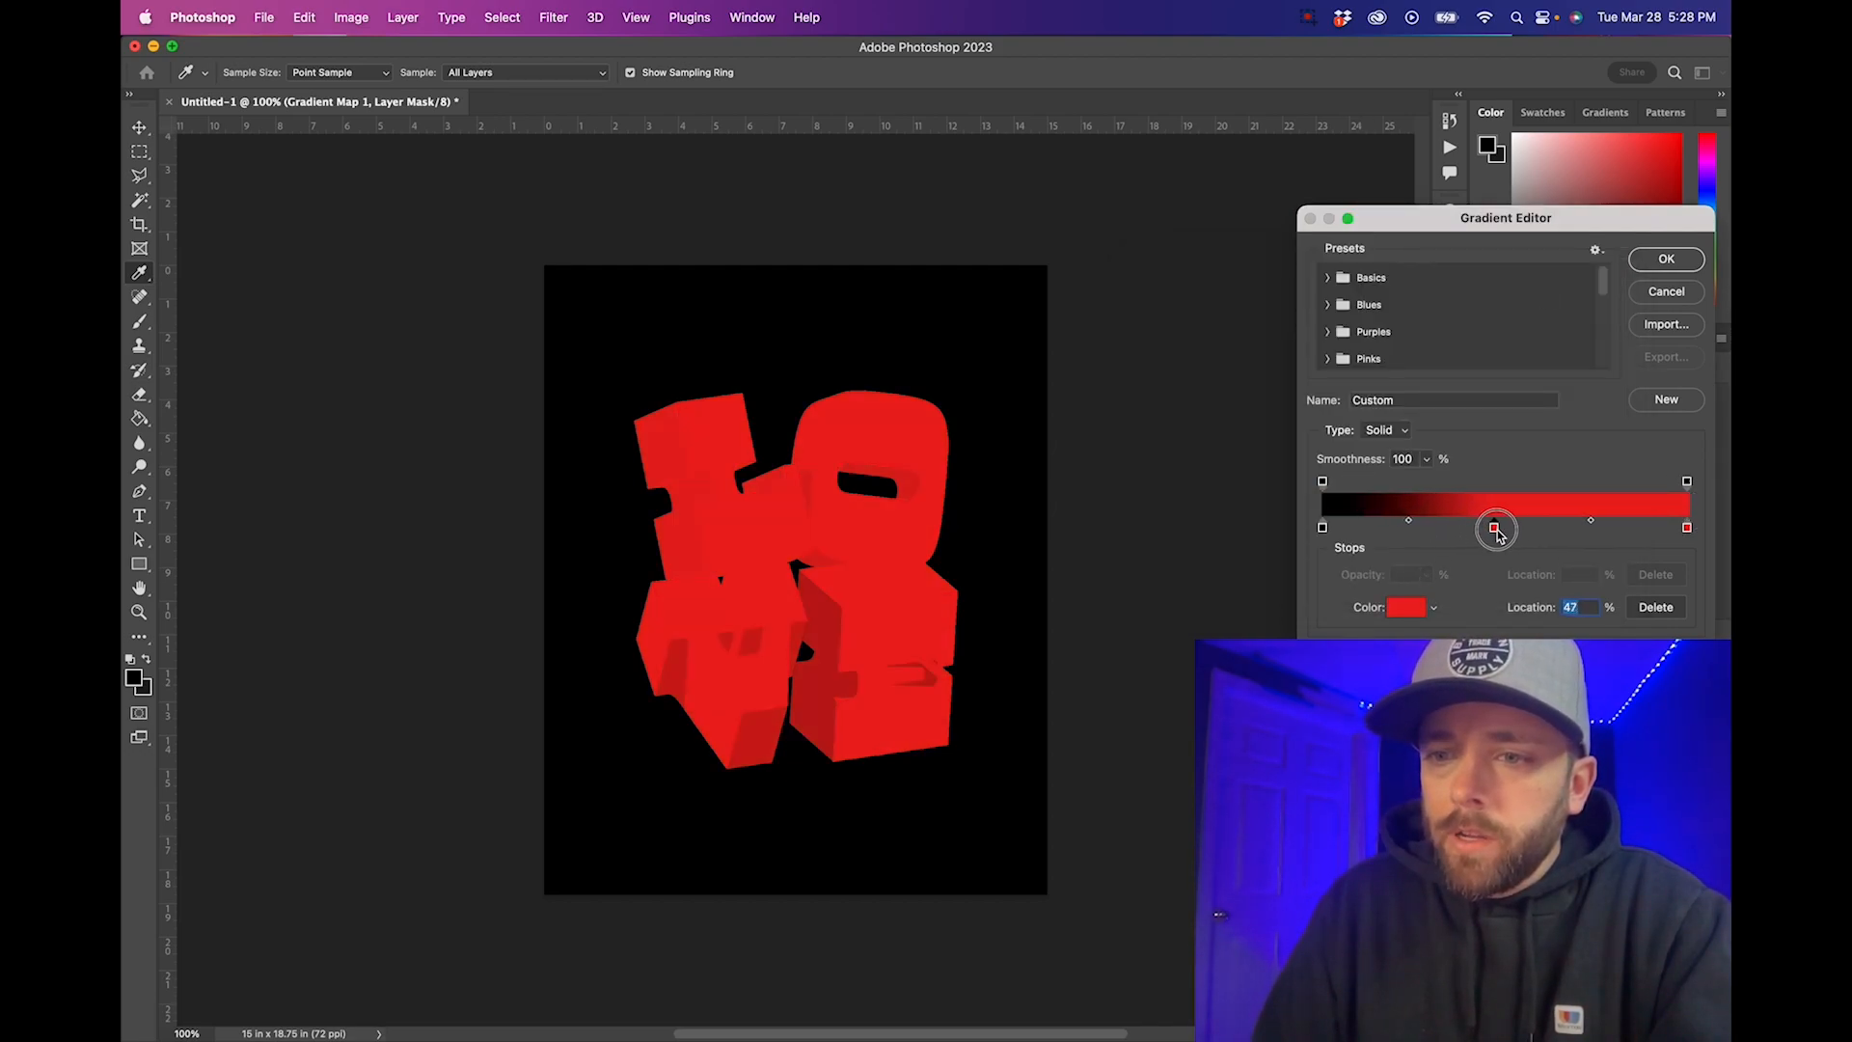
pyautogui.click(1402, 610)
pyautogui.moveTo(1349, 344); pyautogui.dragTo(1340, 371)
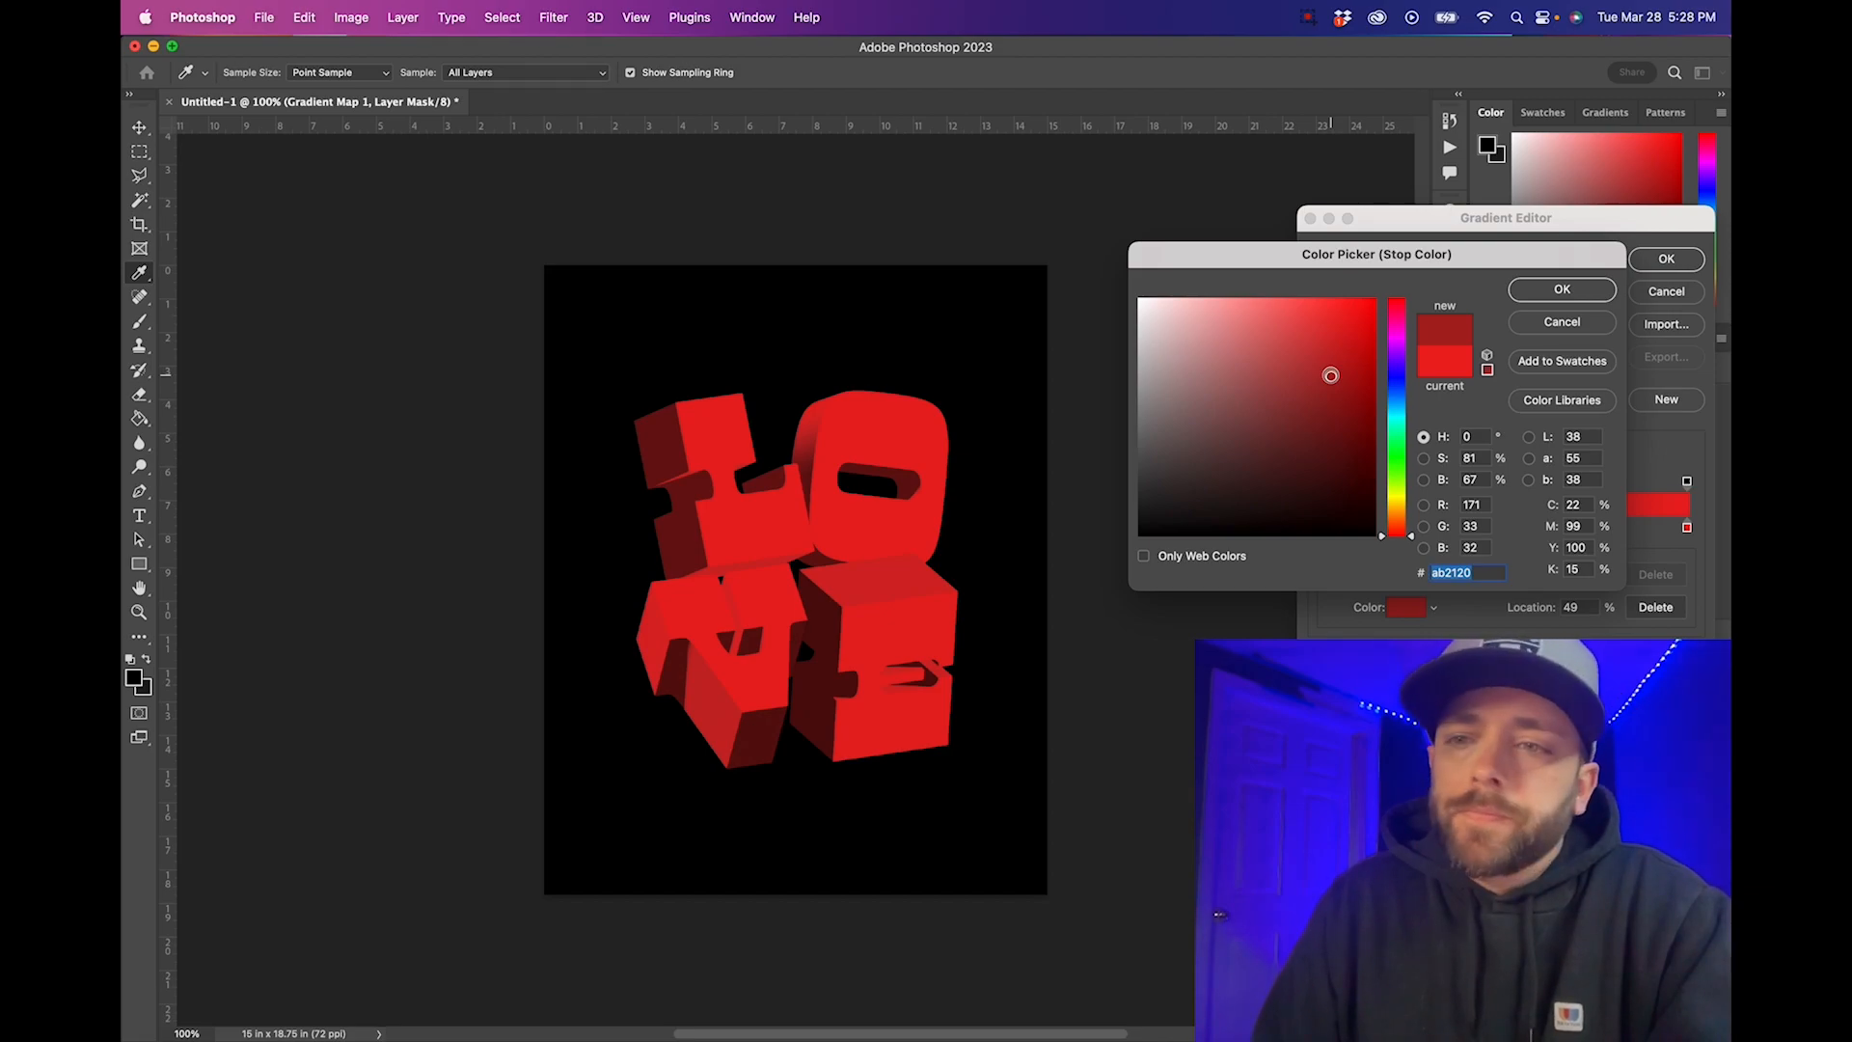
pyautogui.click(1548, 291)
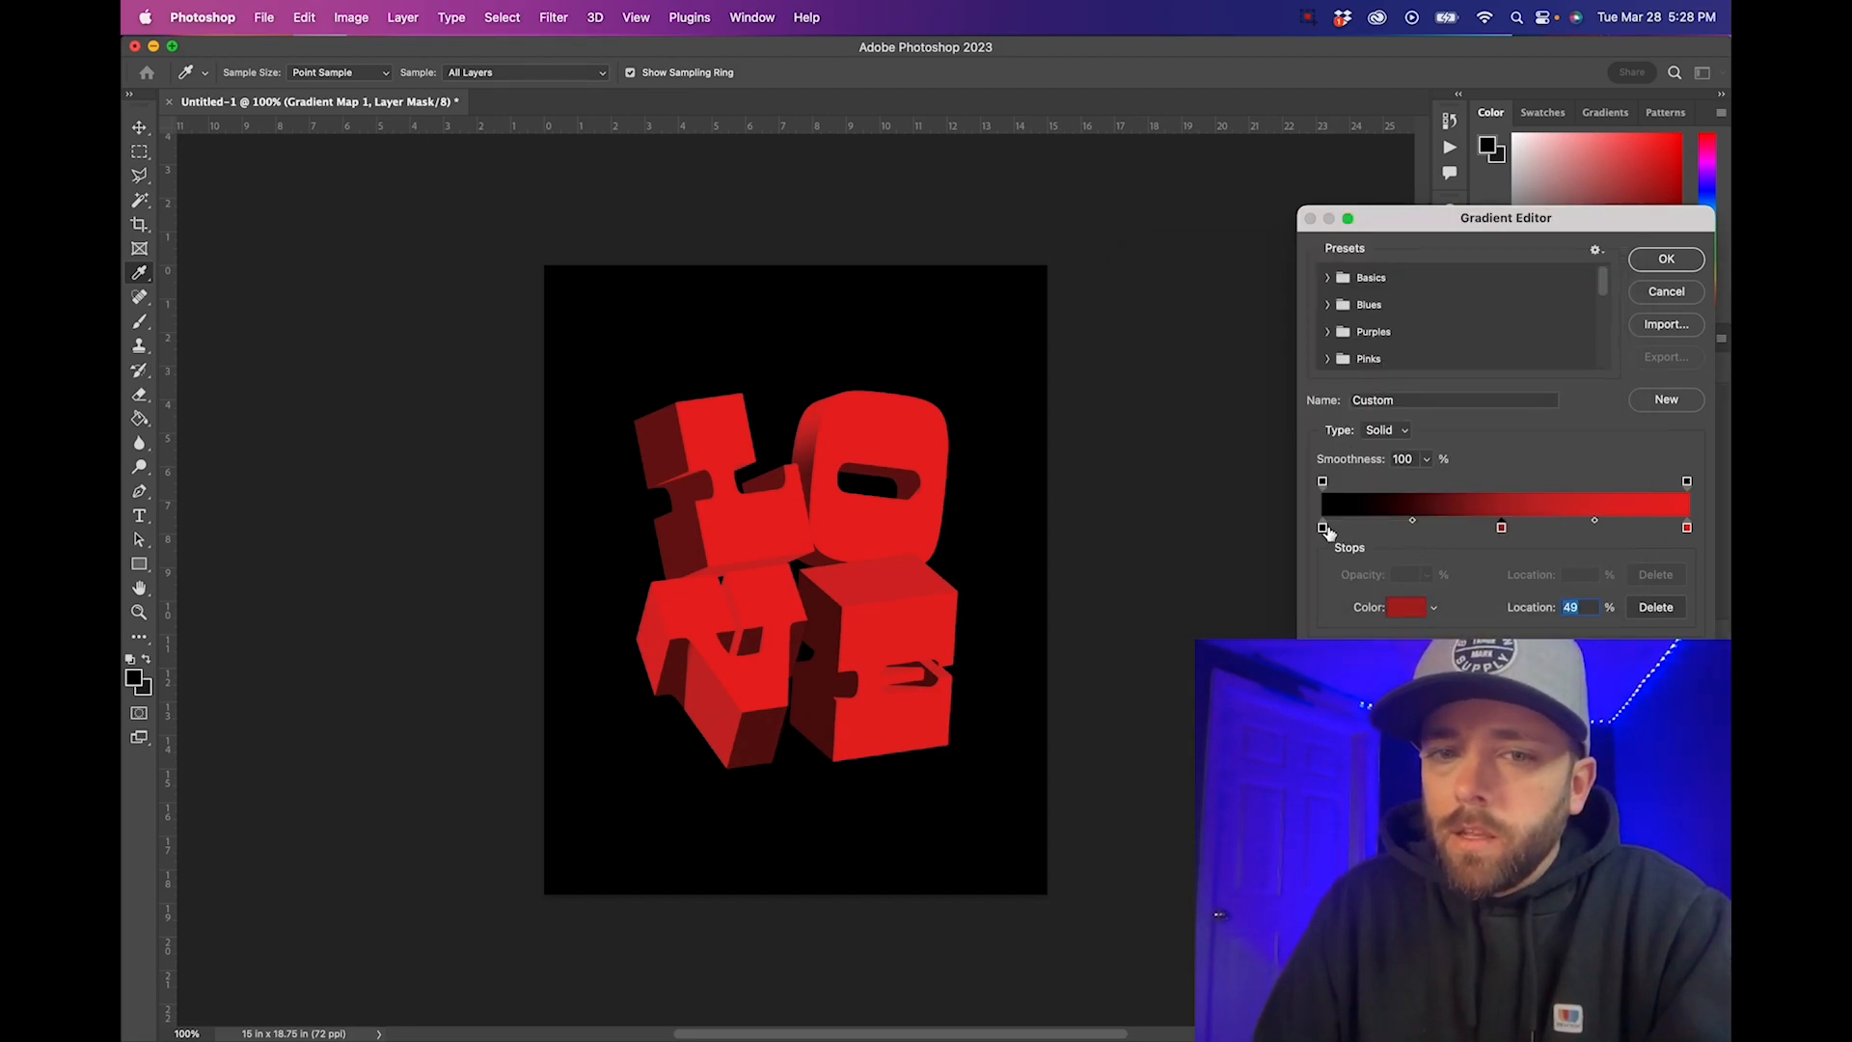
# Move the gradient's black stop to 25% and set the dark red stop to 71% with color 73201f
pyautogui.moveTo(1323, 532); pyautogui.dragTo(1415, 533)
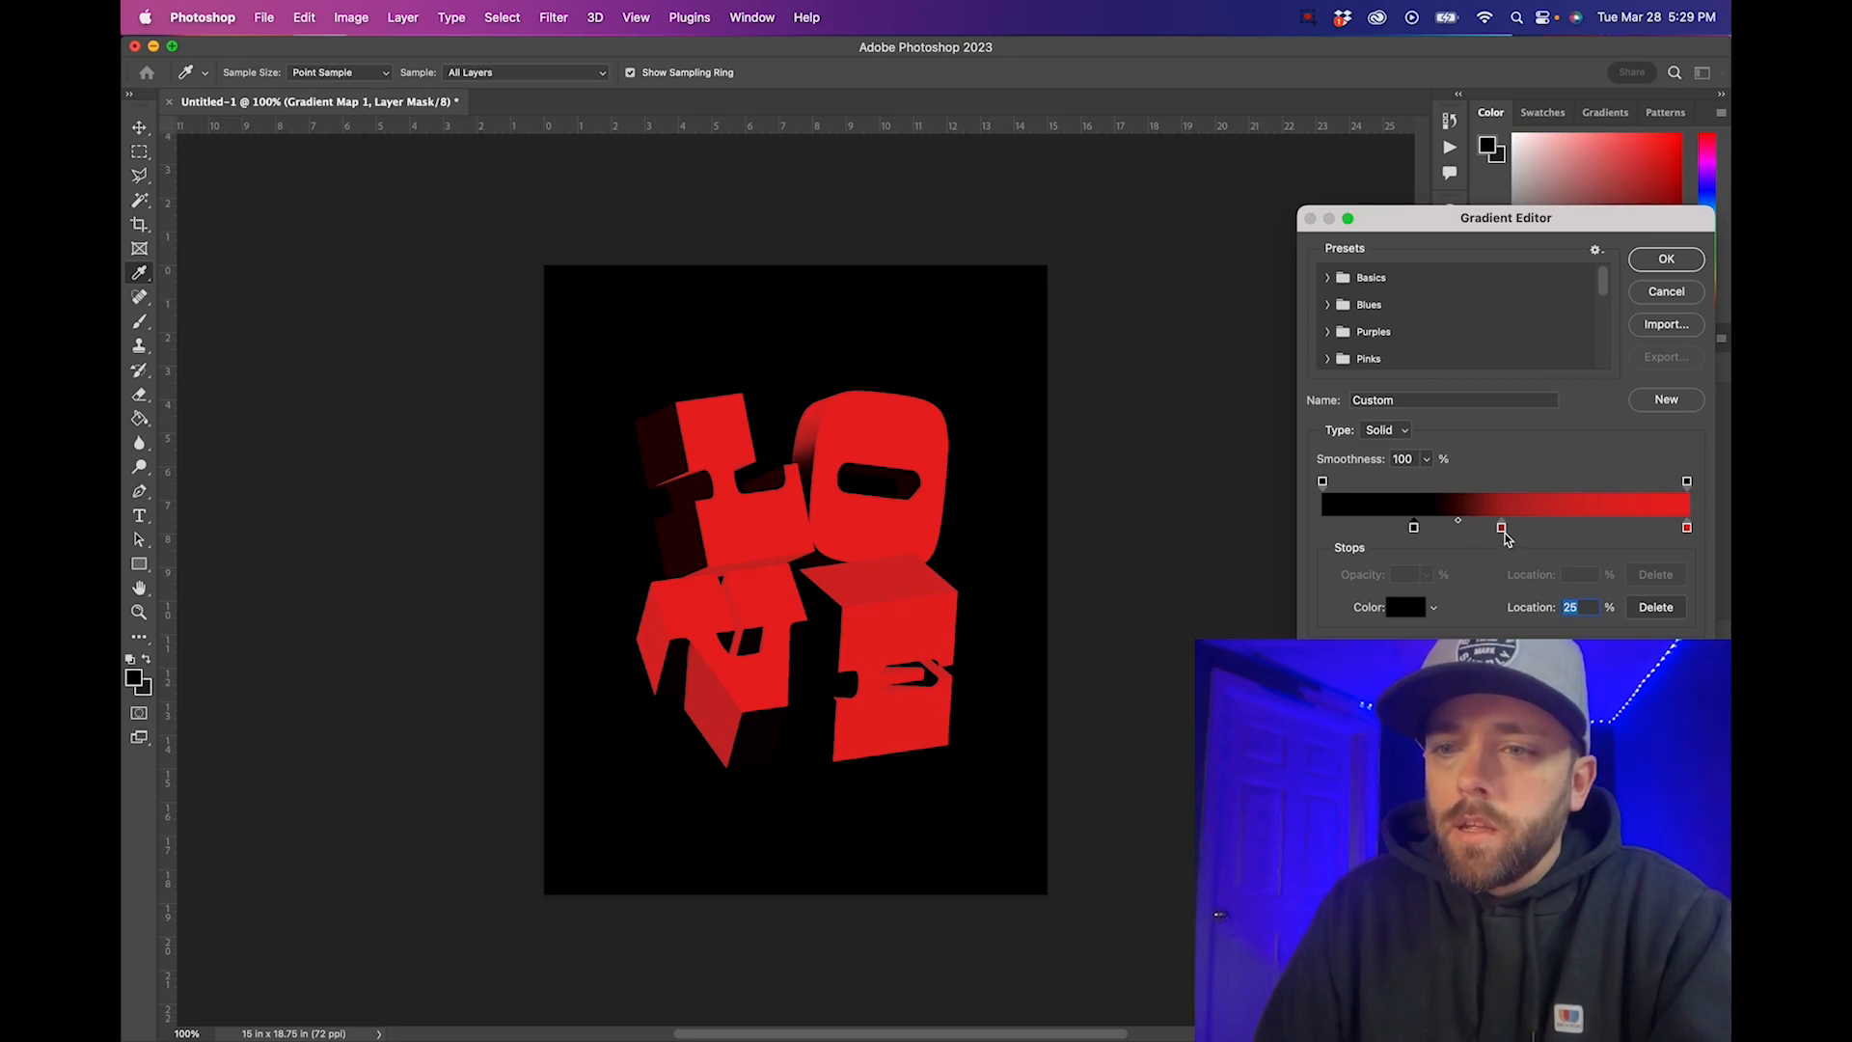
pyautogui.moveTo(1503, 529); pyautogui.dragTo(1582, 529)
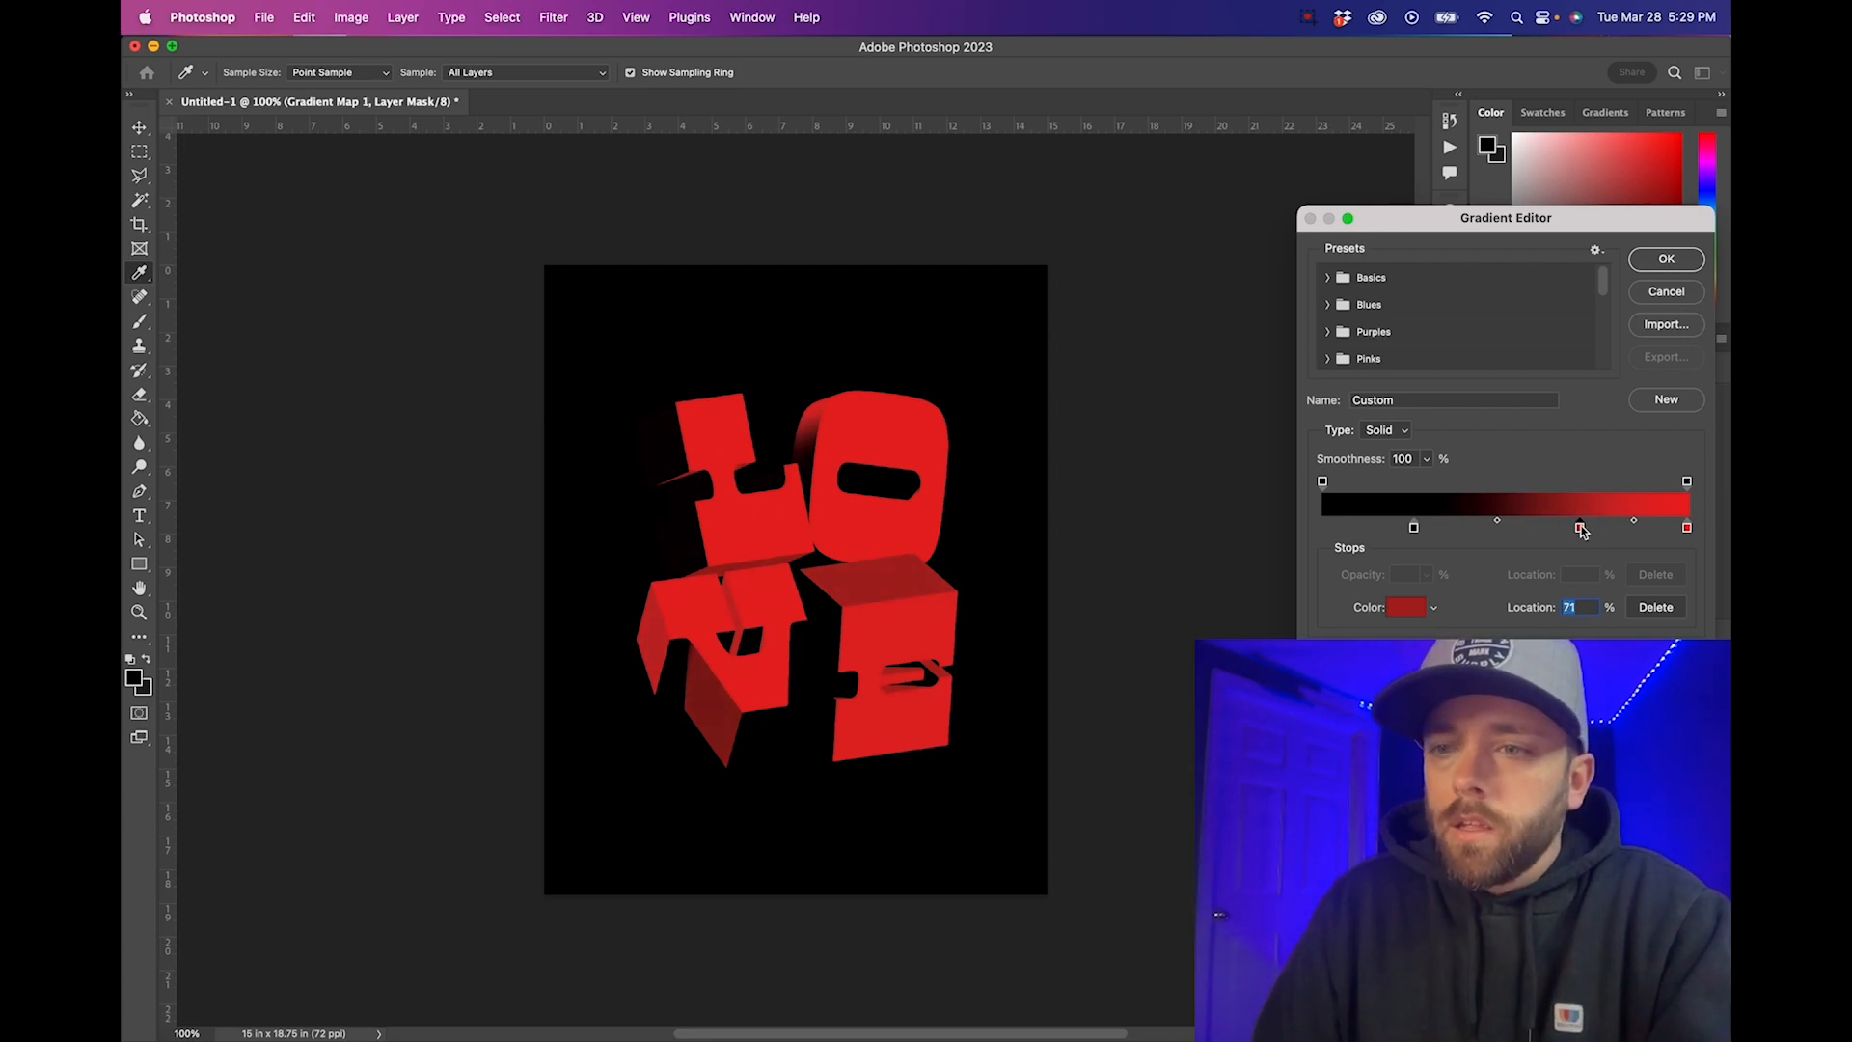
pyautogui.click(1406, 609)
pyautogui.moveTo(1337, 402)
pyautogui.mouseDown()
pyautogui.moveTo(1318, 385)
pyautogui.moveTo(1294, 401)
pyautogui.moveTo(1309, 425)
pyautogui.mouseUp()
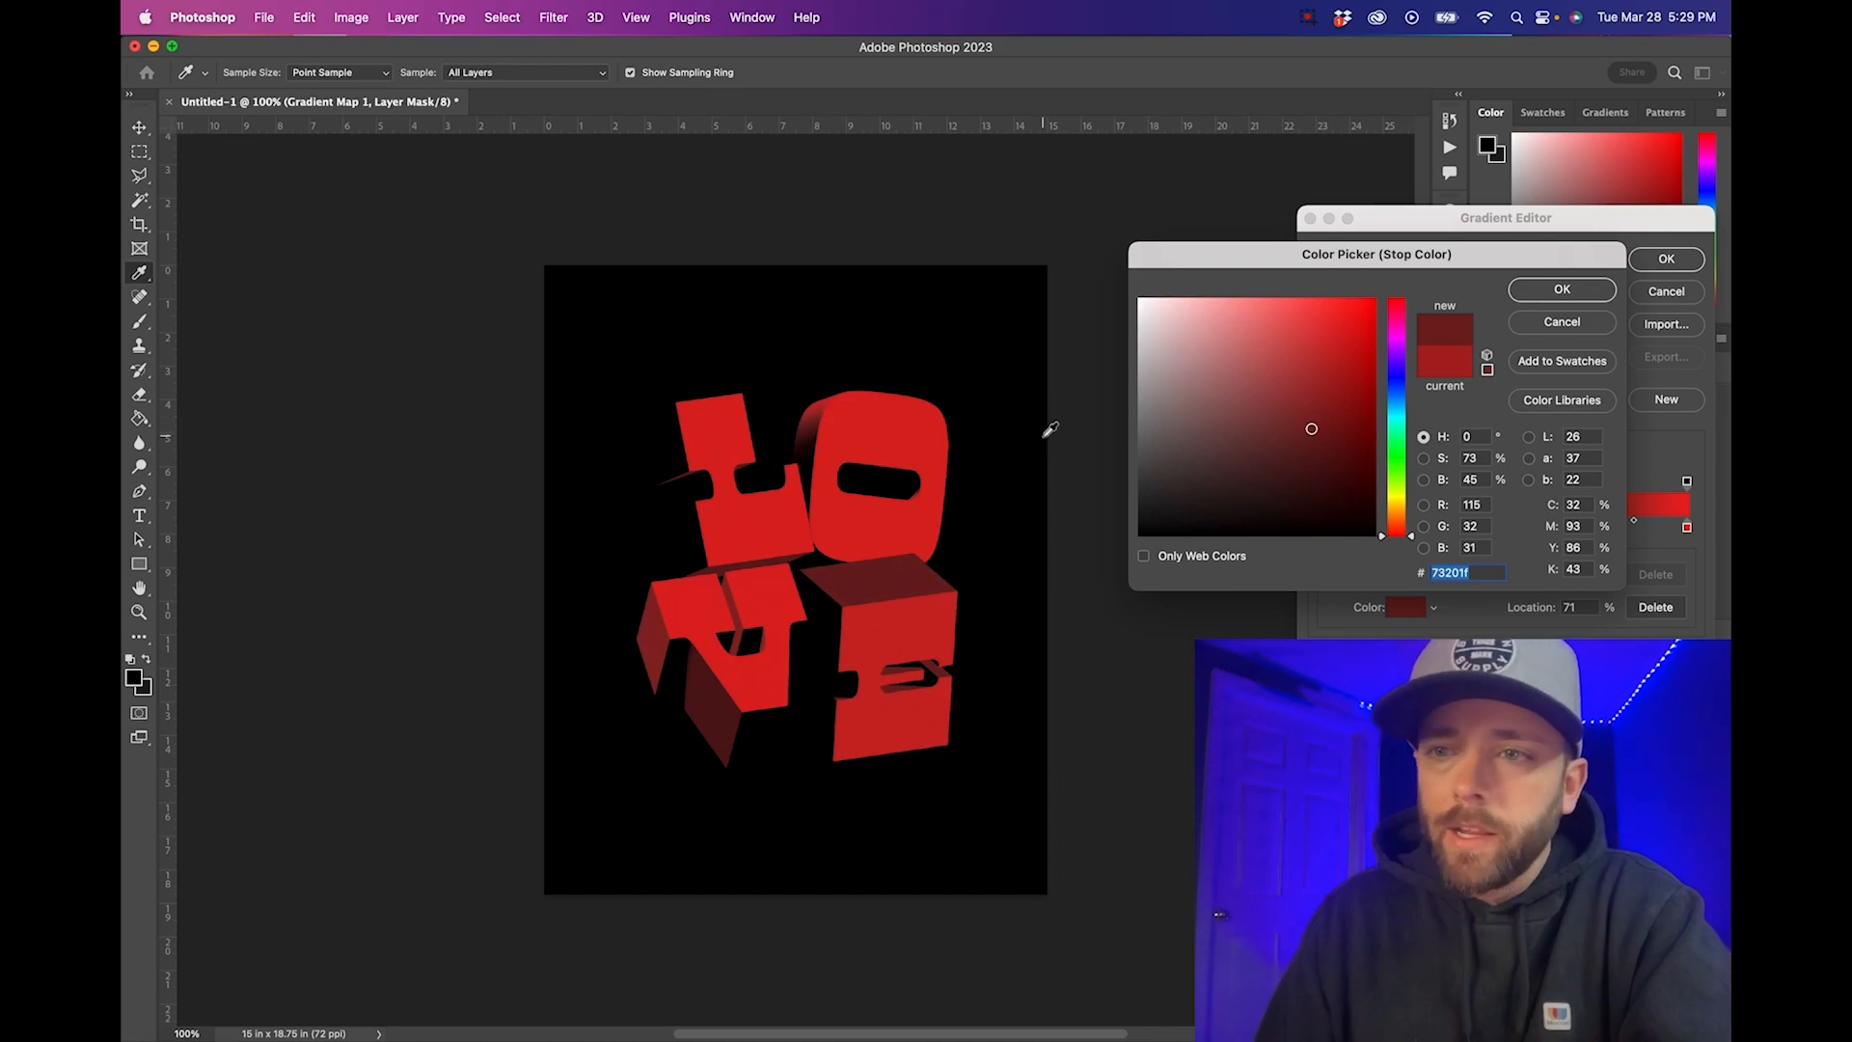
pyautogui.click(1564, 290)
# Recolor the gradient's end stop at 100% to light red ff6565
pyautogui.moveTo(1687, 529)
pyautogui.mouseDown()
pyautogui.moveTo(1653, 527)
pyautogui.moveTo(1696, 528)
pyautogui.mouseUp()
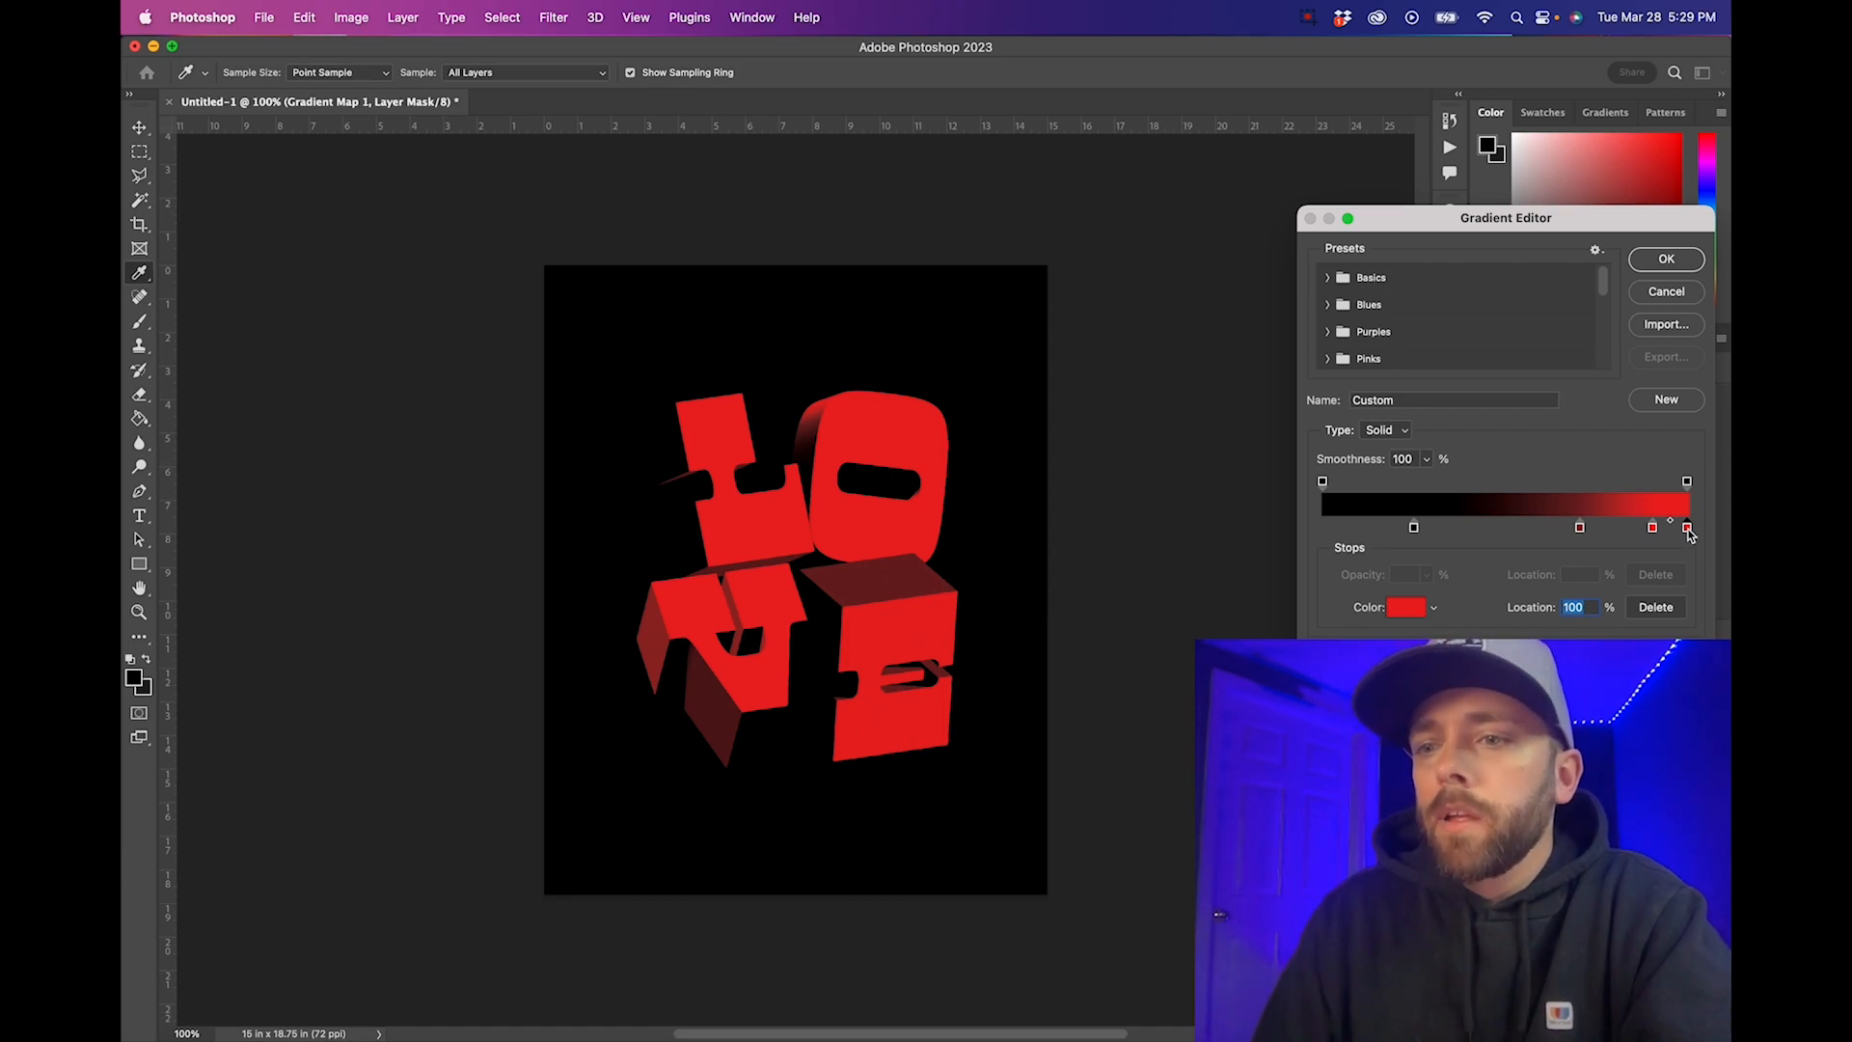
pyautogui.click(1408, 609)
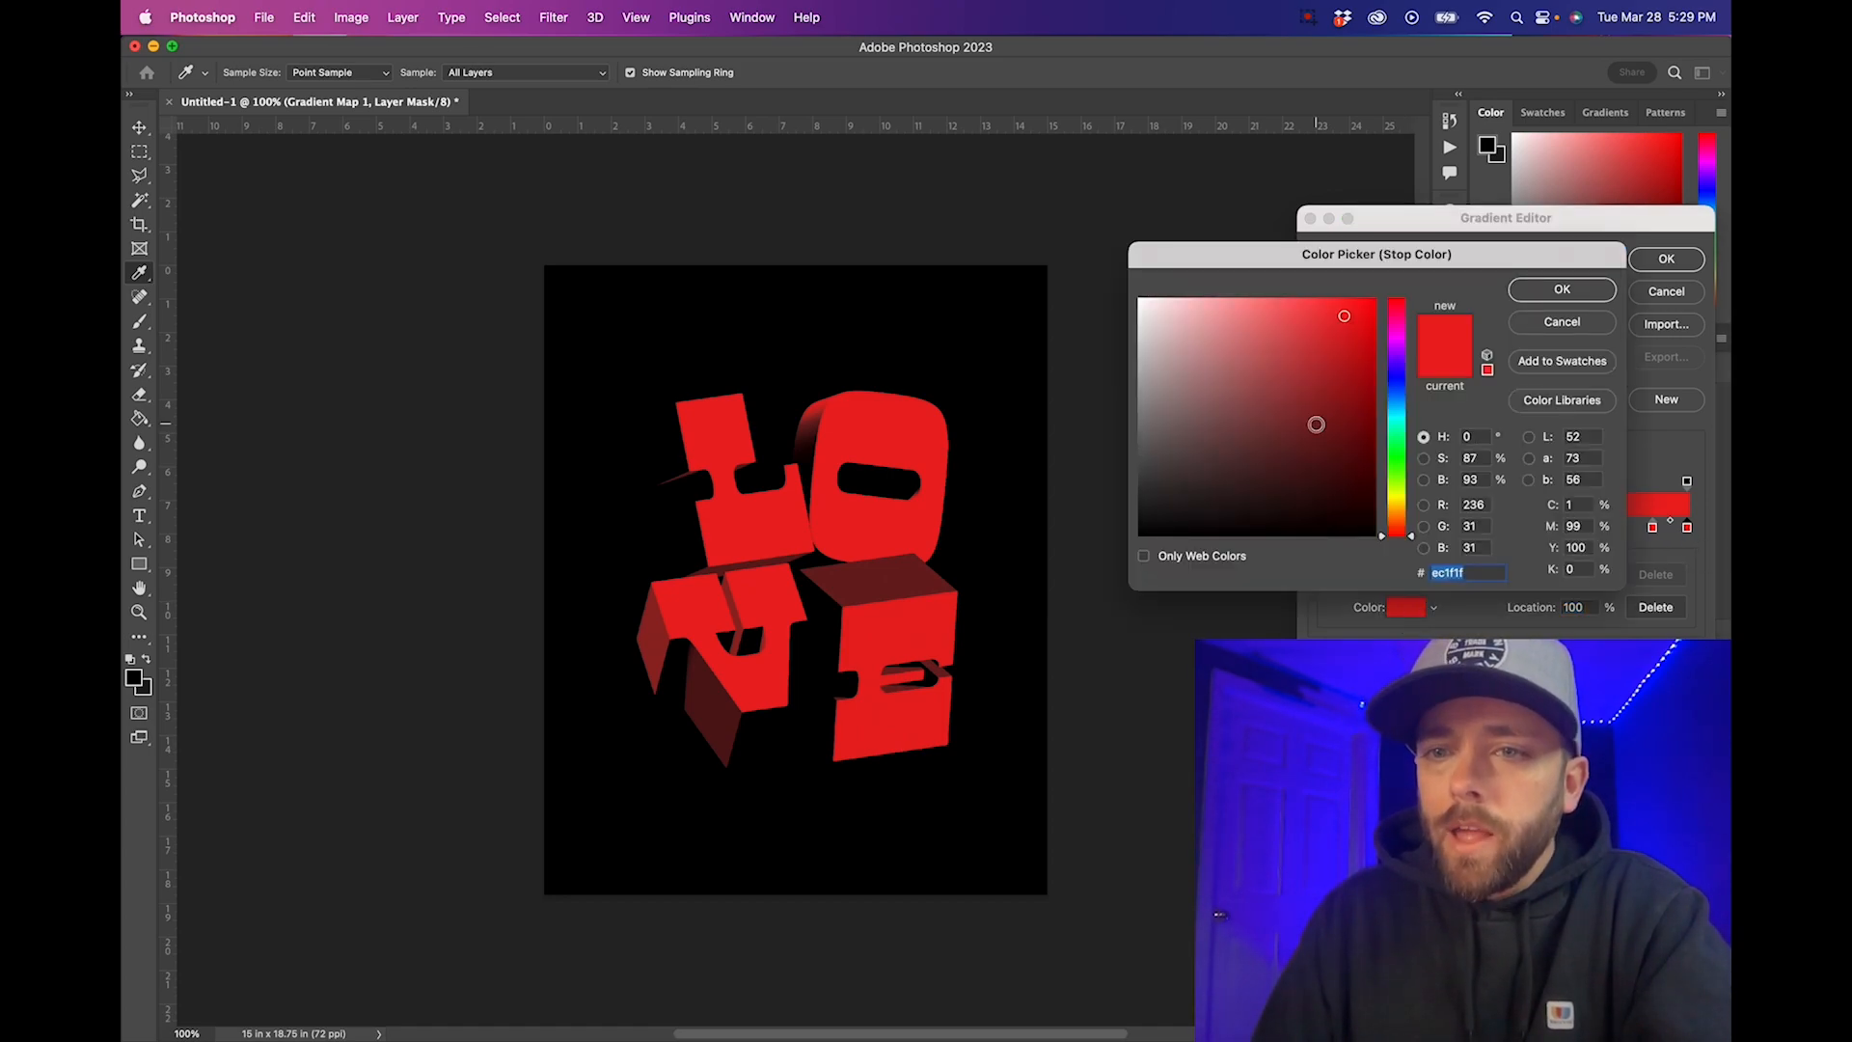
pyautogui.click(1309, 302)
pyautogui.click(1281, 300)
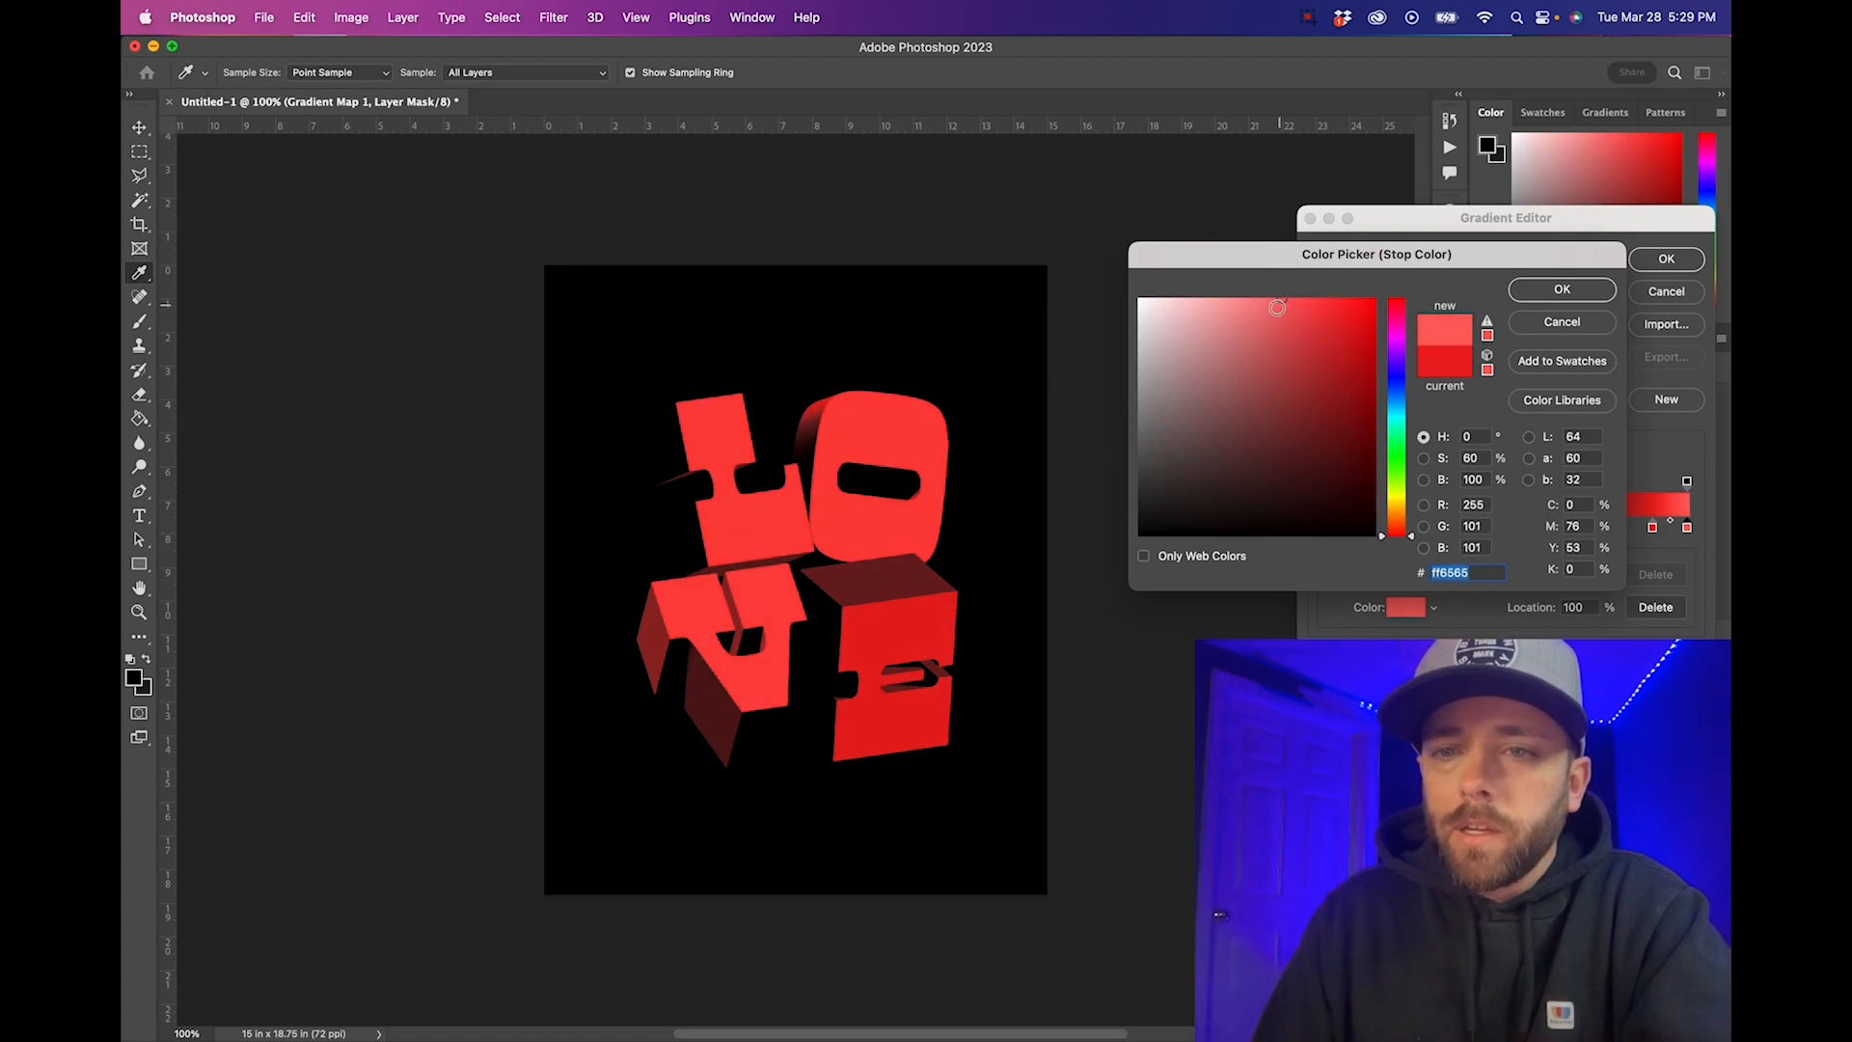
pyautogui.click(1527, 294)
# Move the gradient's bright red stop to about 88%, the black stop to 13% and the dark red stop to 73%
pyautogui.moveTo(1690, 531)
pyautogui.mouseDown()
pyautogui.moveTo(1643, 530)
pyautogui.moveTo(1688, 529)
pyautogui.mouseUp()
pyautogui.click(1646, 533)
pyautogui.click(1643, 529)
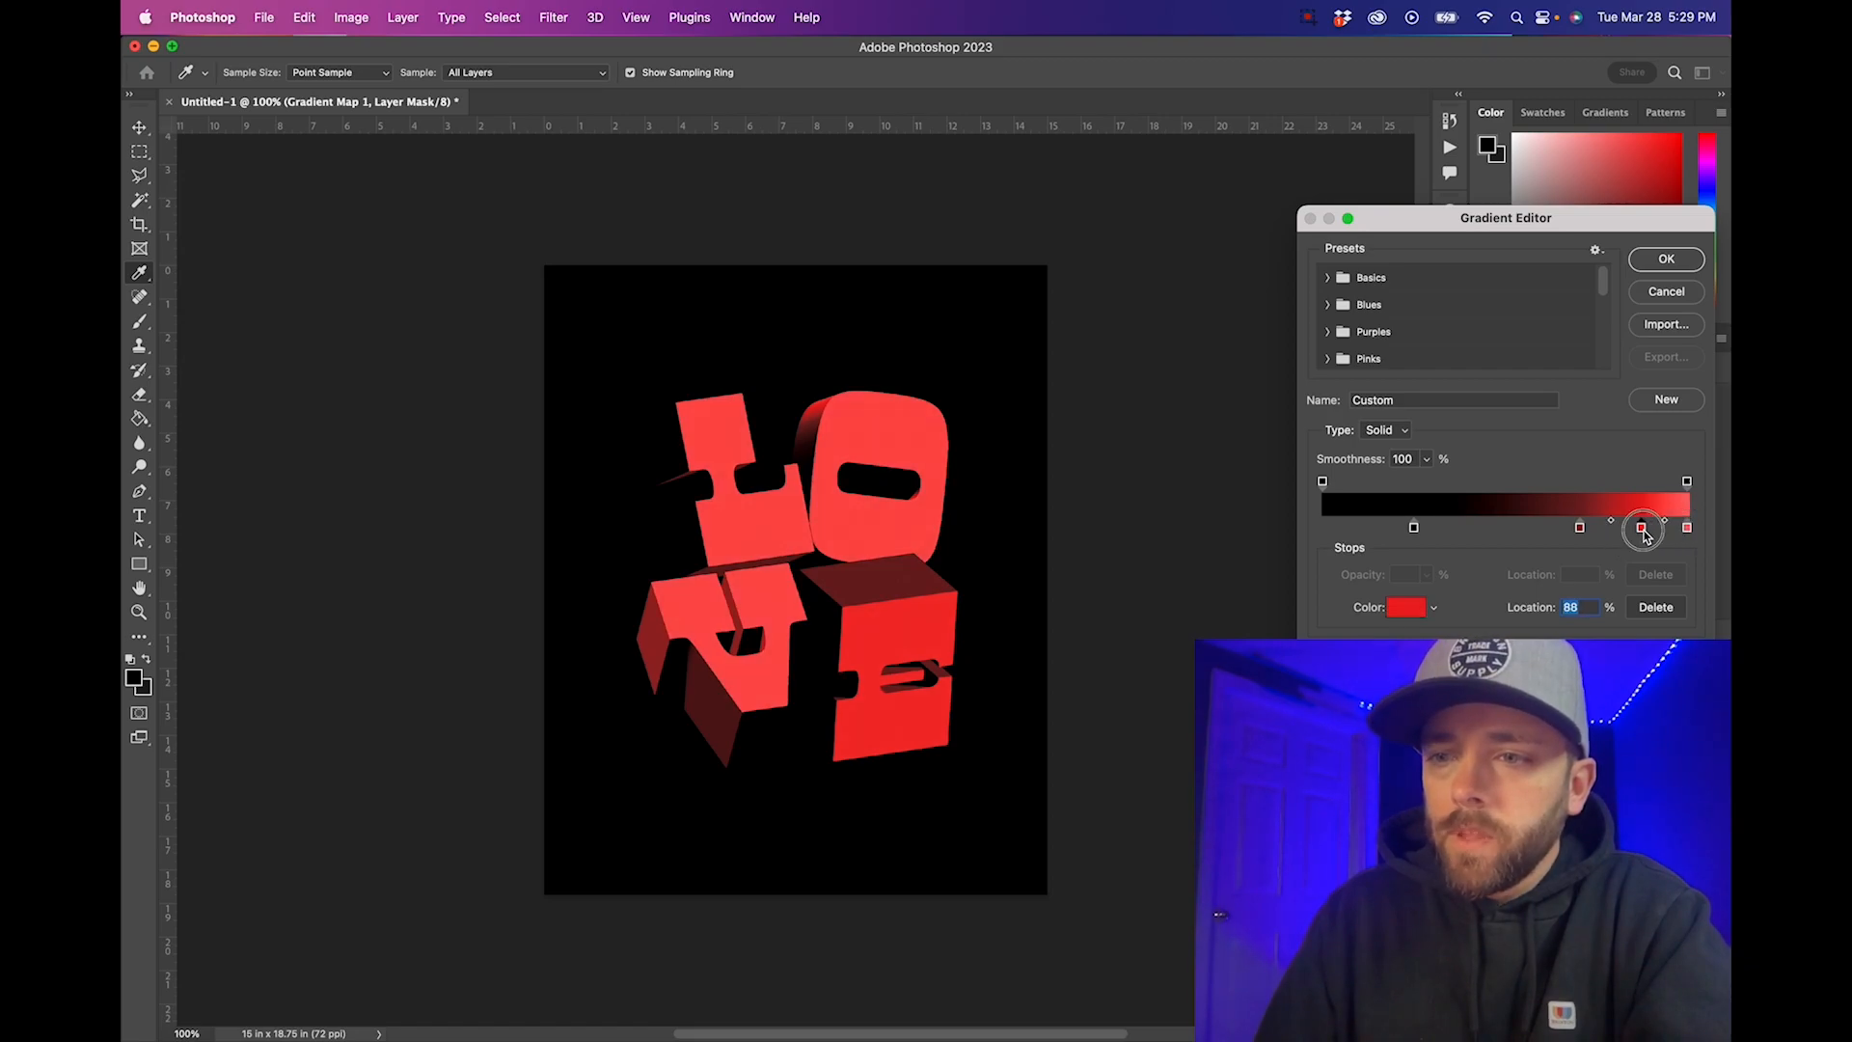
pyautogui.click(1579, 529)
pyautogui.moveTo(1581, 529); pyautogui.dragTo(1603, 533)
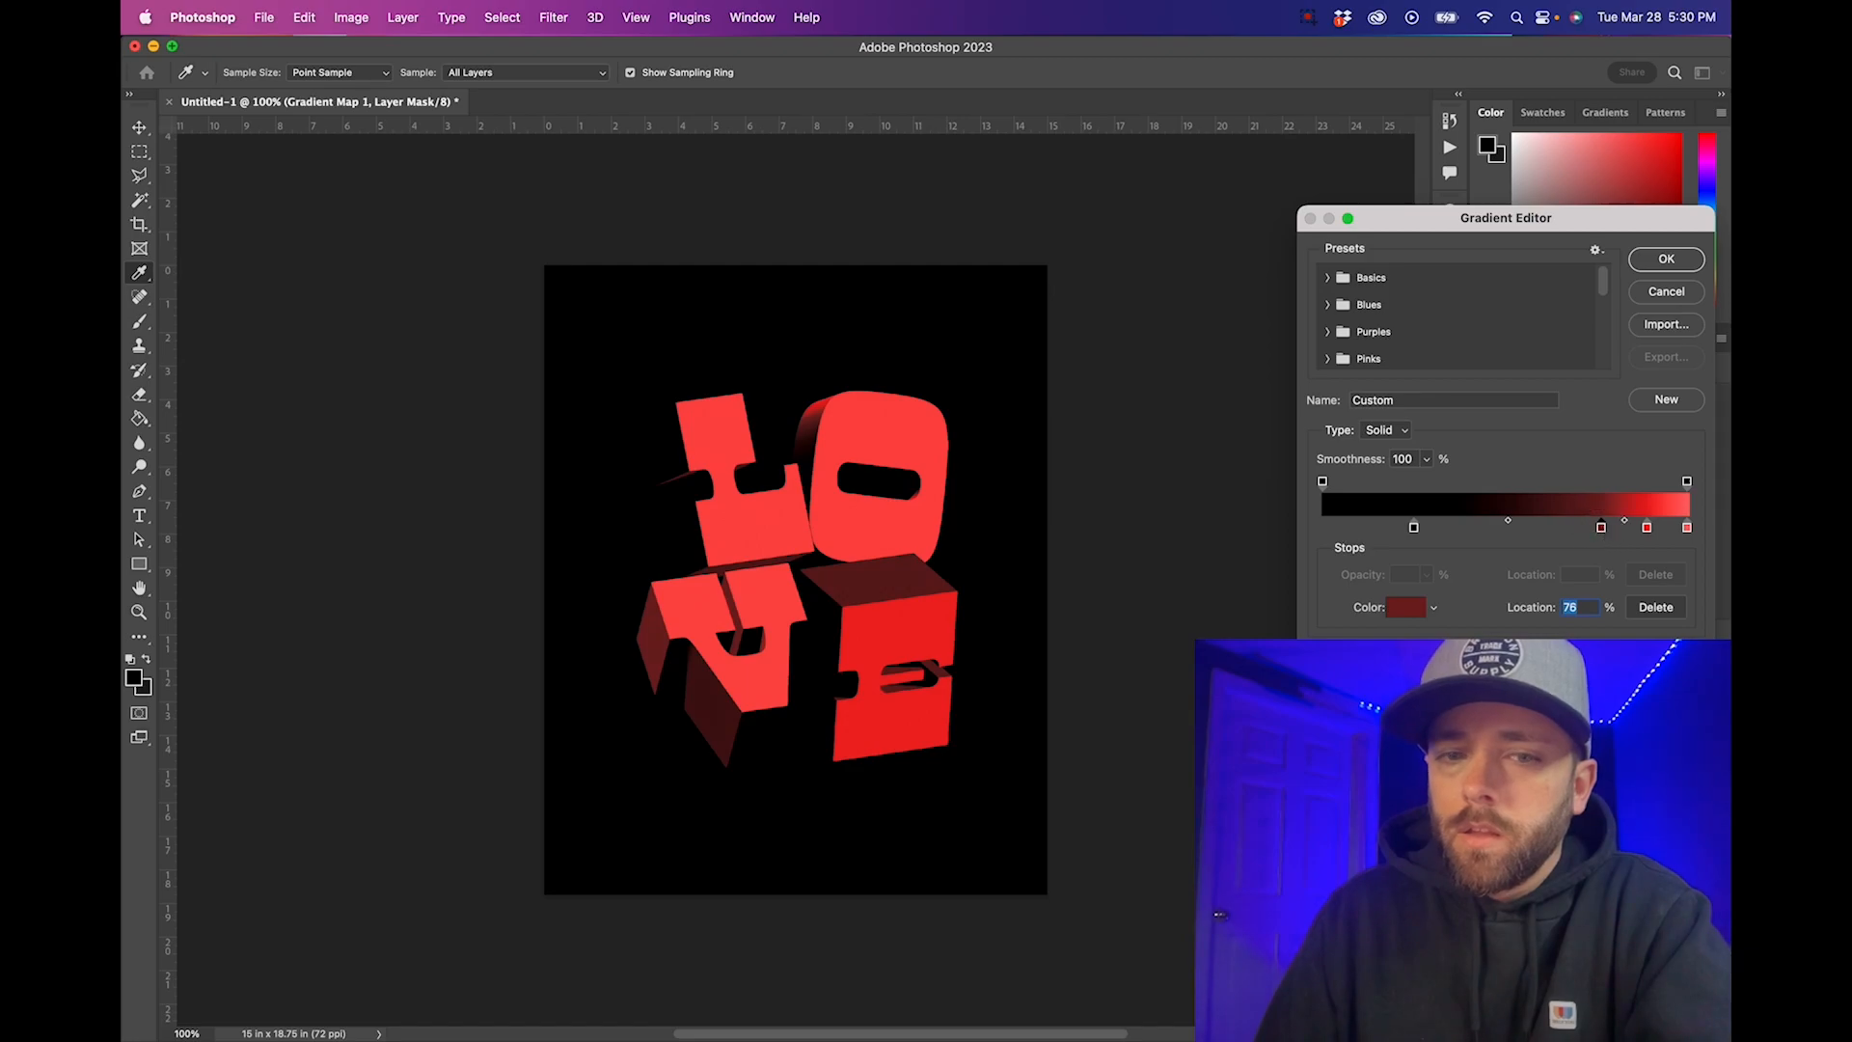
pyautogui.moveTo(1414, 529); pyautogui.dragTo(1373, 532)
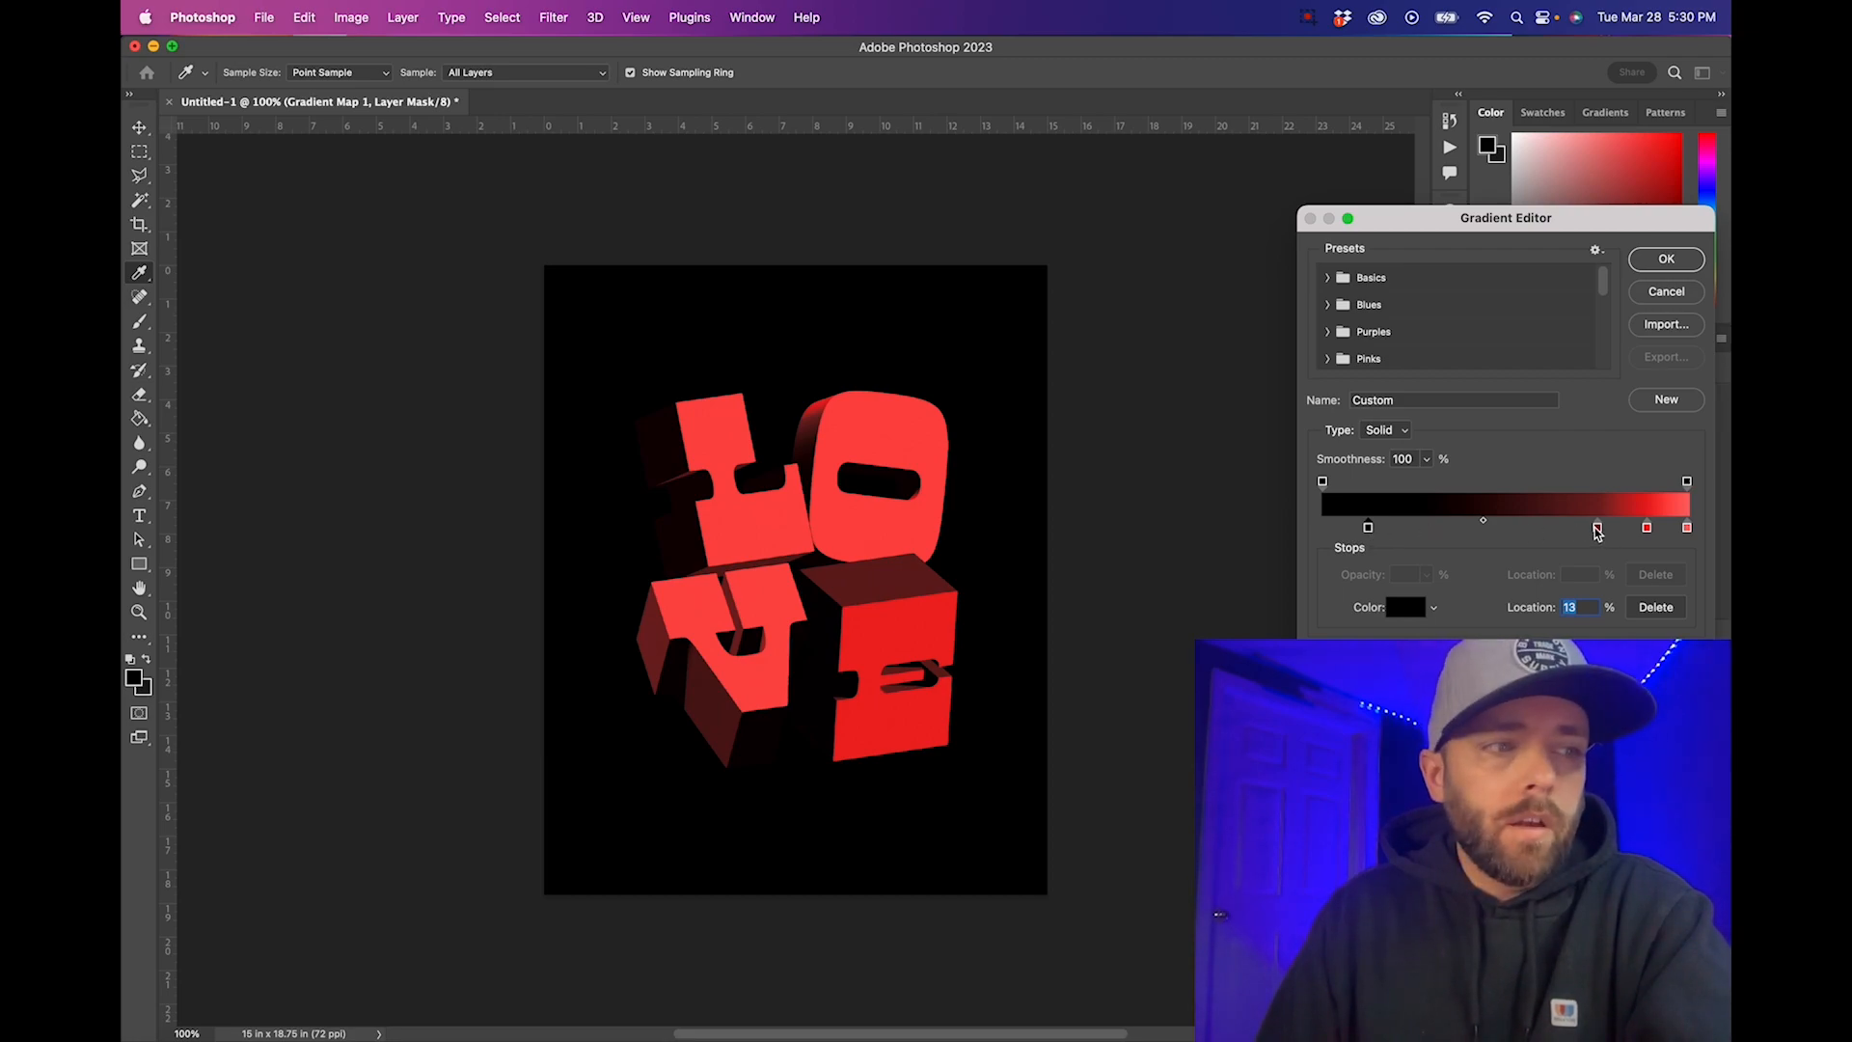
pyautogui.moveTo(1598, 529); pyautogui.dragTo(1590, 529)
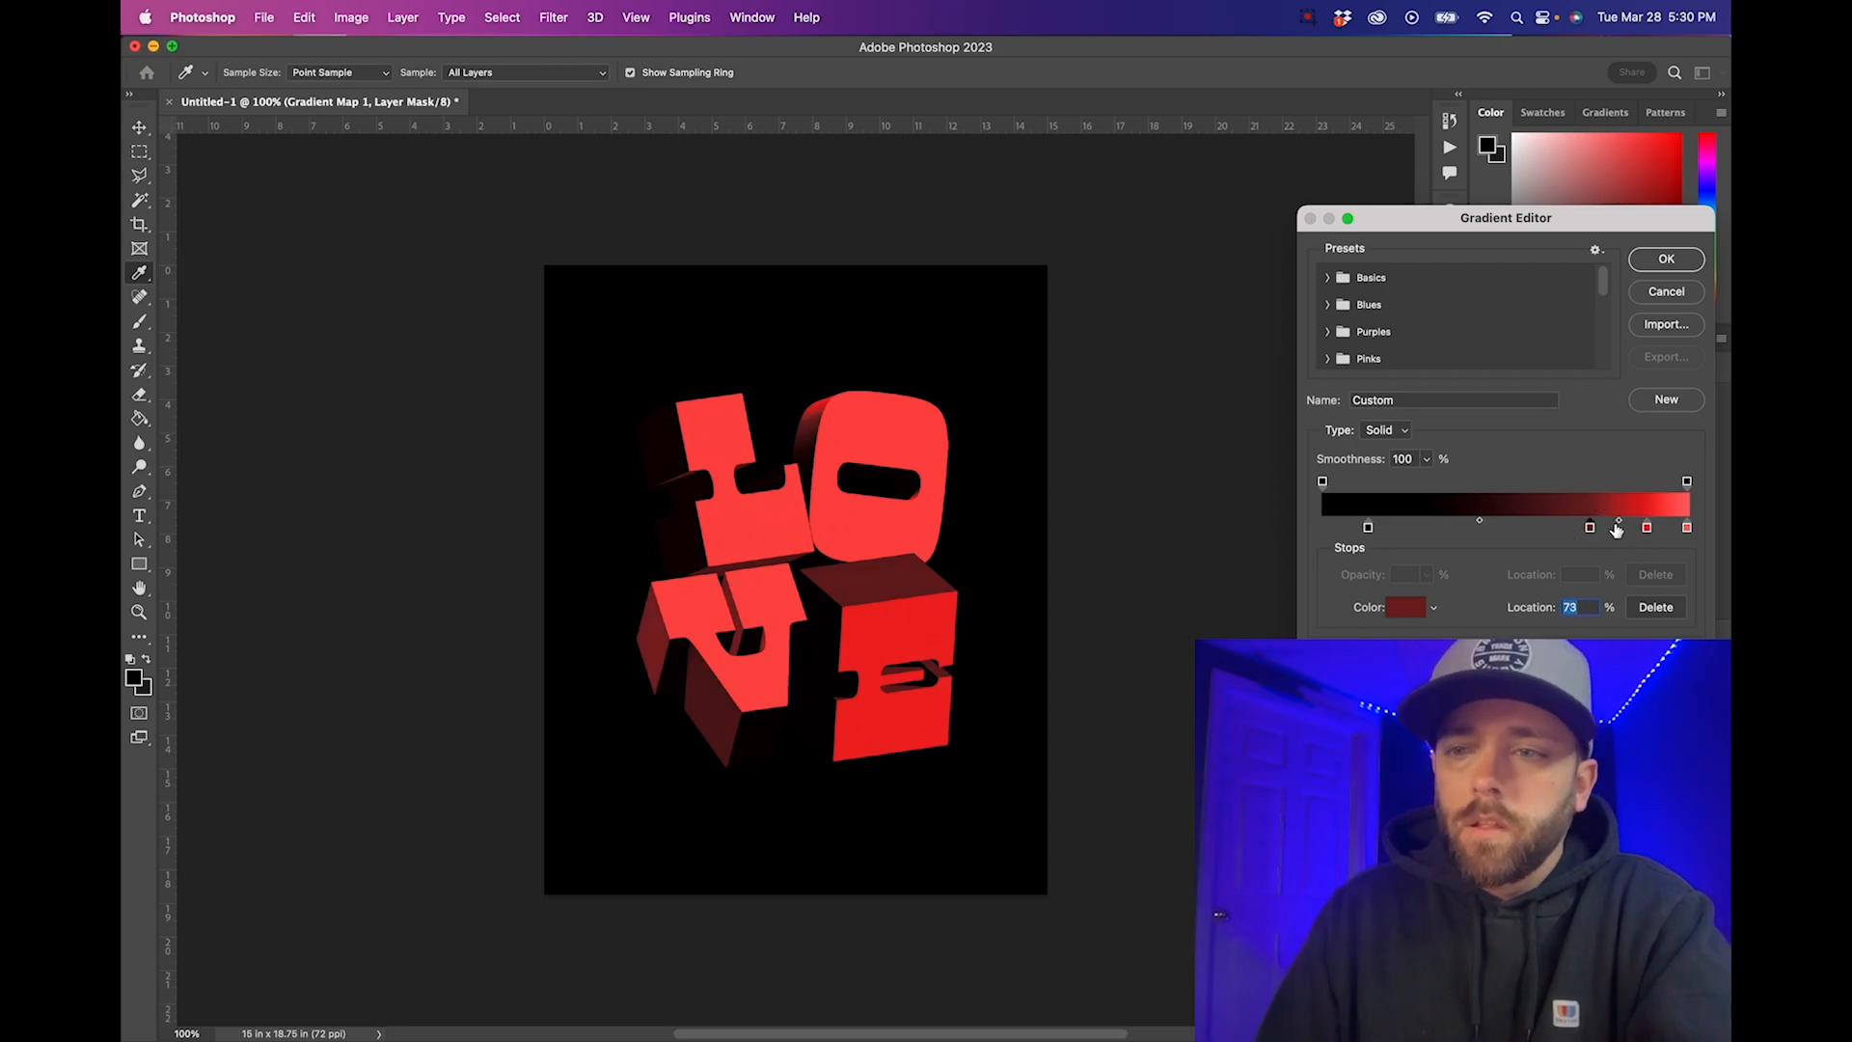
# Add a pale pink stop near the gradient's light end, move the bright red stop to 84% and apply the gradient
pyautogui.moveTo(1687, 528); pyautogui.dragTo(1687, 529)
pyautogui.click(1403, 608)
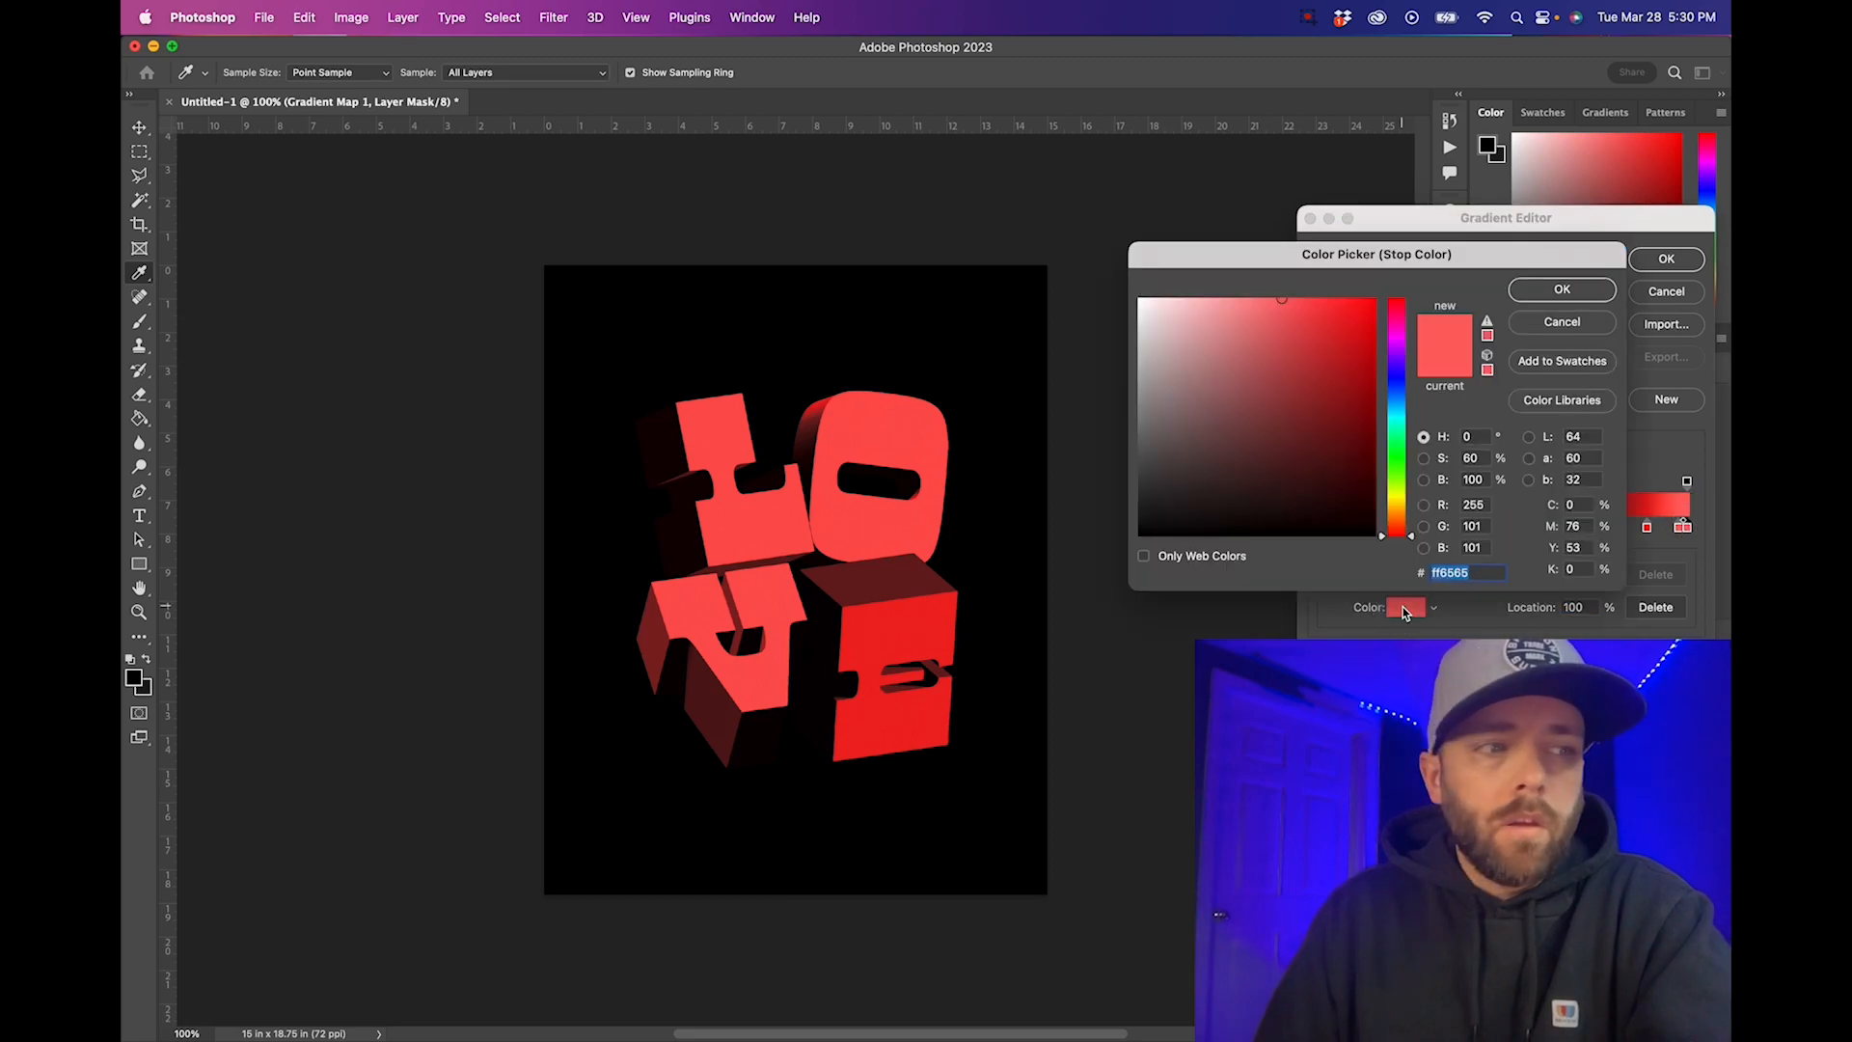
pyautogui.moveTo(1265, 295); pyautogui.dragTo(1188, 296)
pyautogui.click(1562, 289)
pyautogui.moveTo(1679, 530); pyautogui.dragTo(1629, 533)
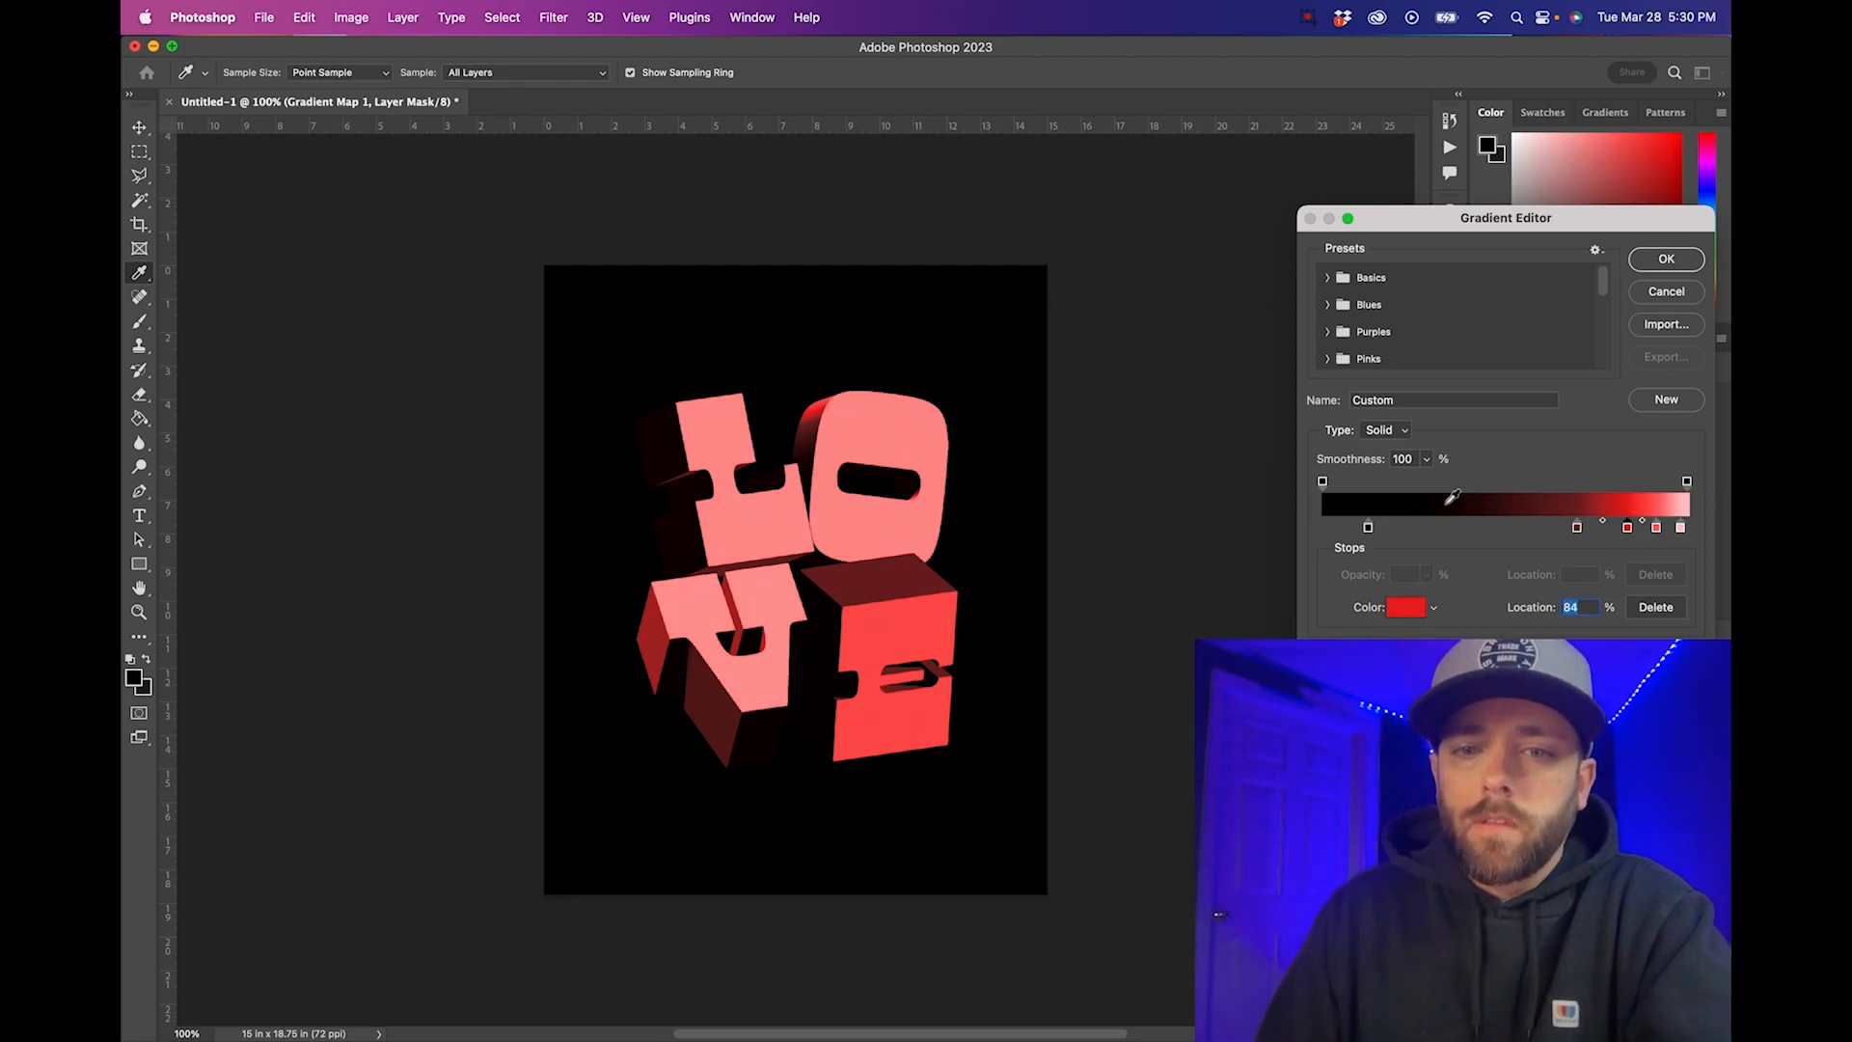
pyautogui.click(1663, 261)
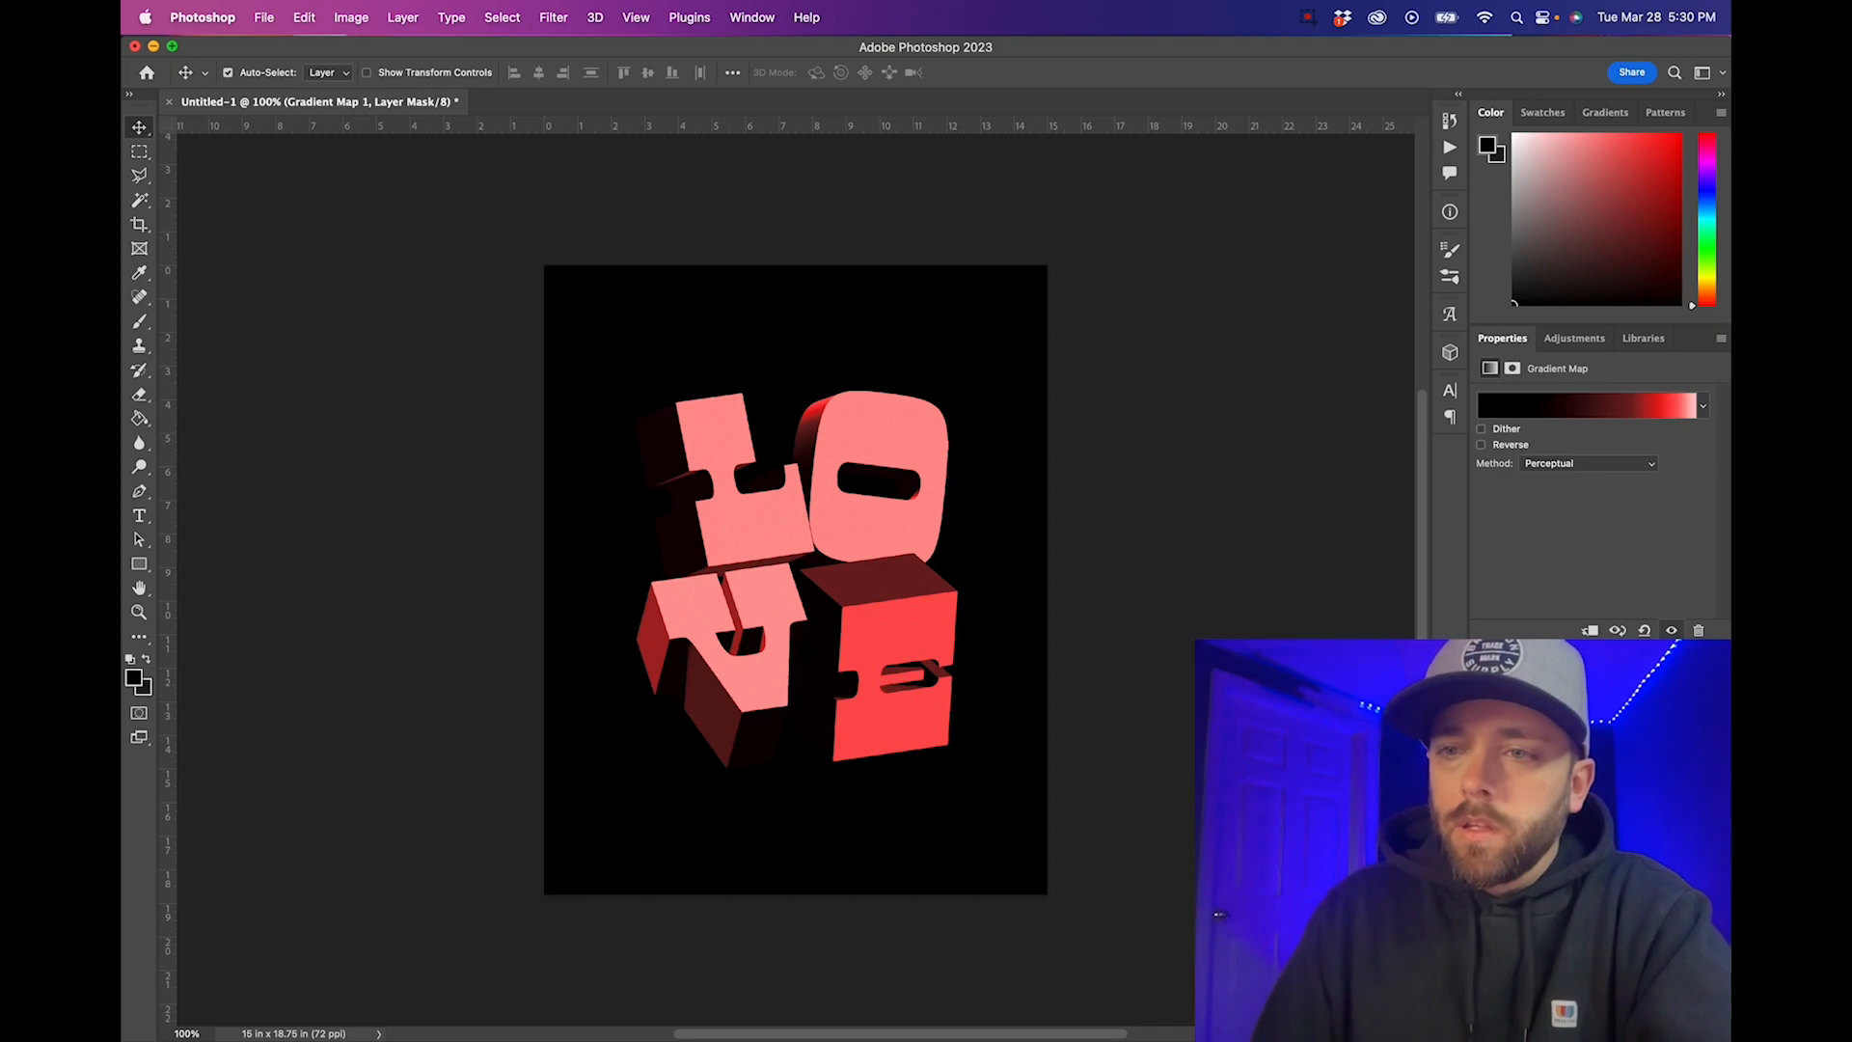
# Remove the gradient's pale pink stop, with the light red stop moved to 100% and the dark red stop to 68%
pyautogui.click(1652, 413)
pyautogui.moveTo(1680, 529); pyautogui.dragTo(1701, 529)
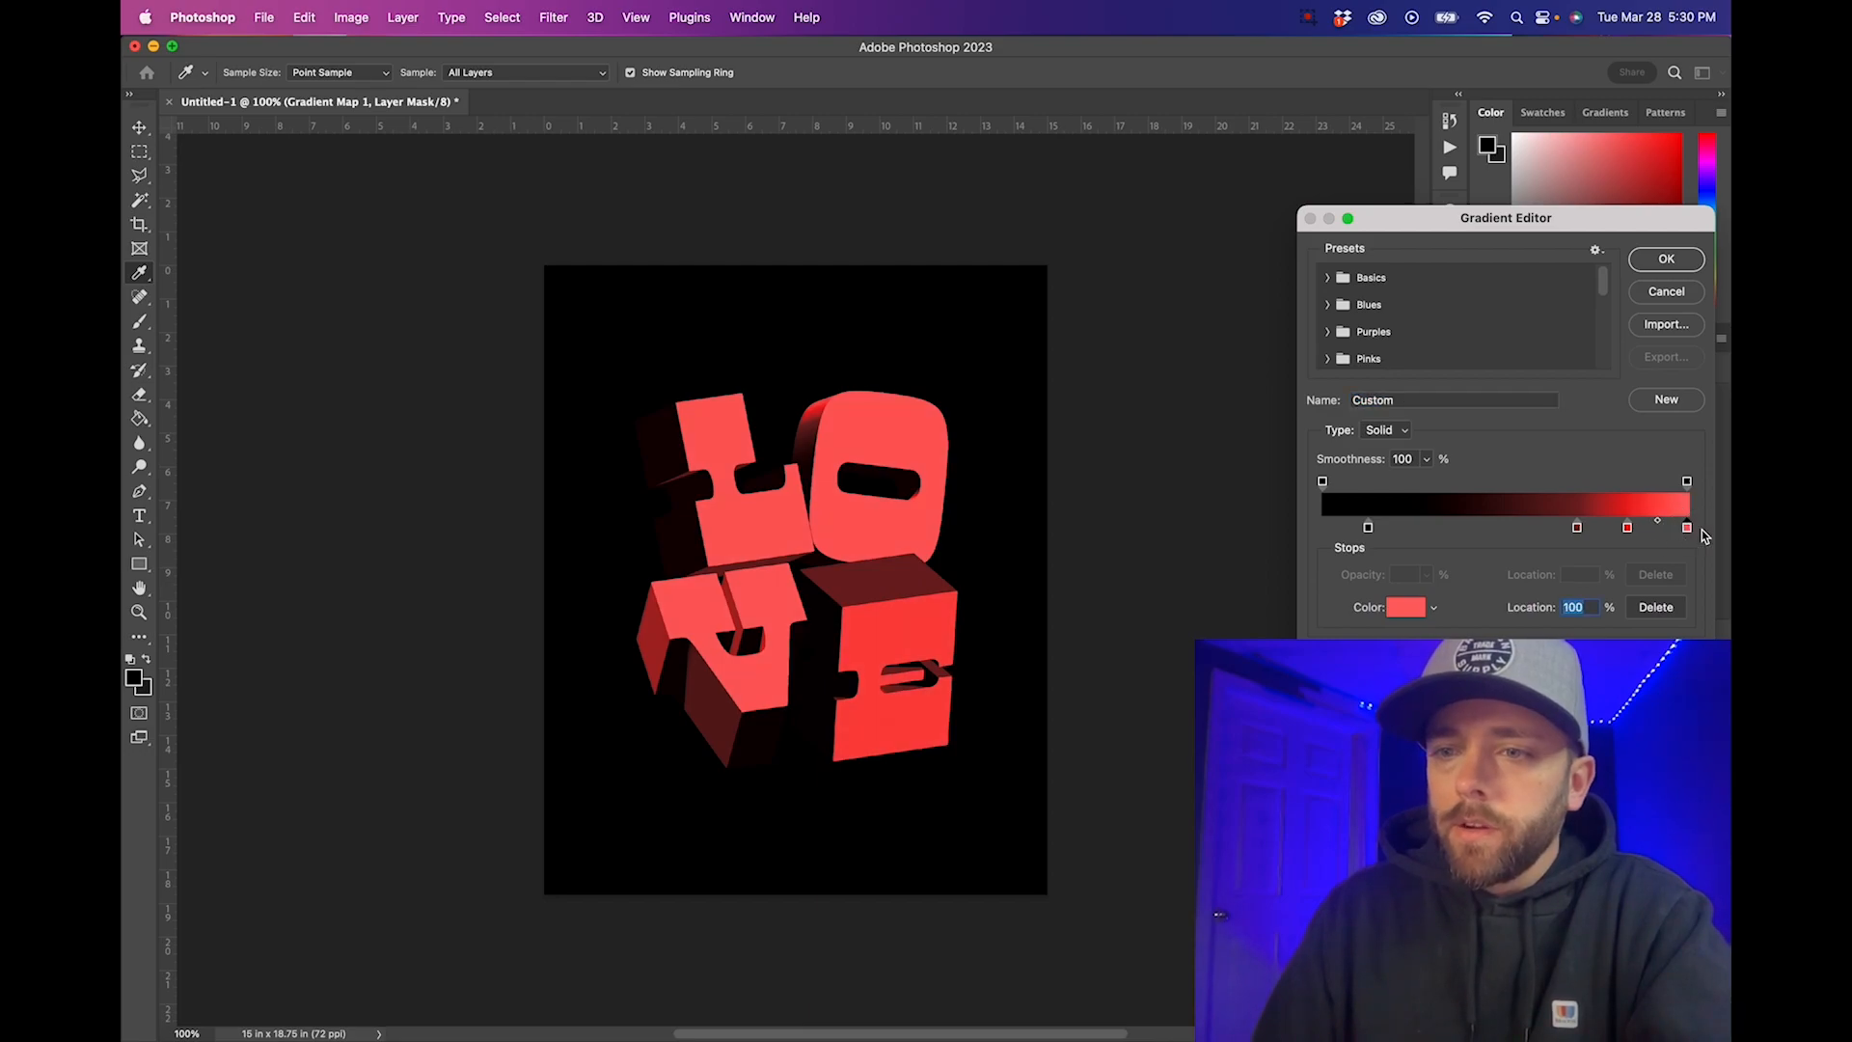
pyautogui.moveTo(1579, 530); pyautogui.dragTo(1573, 530)
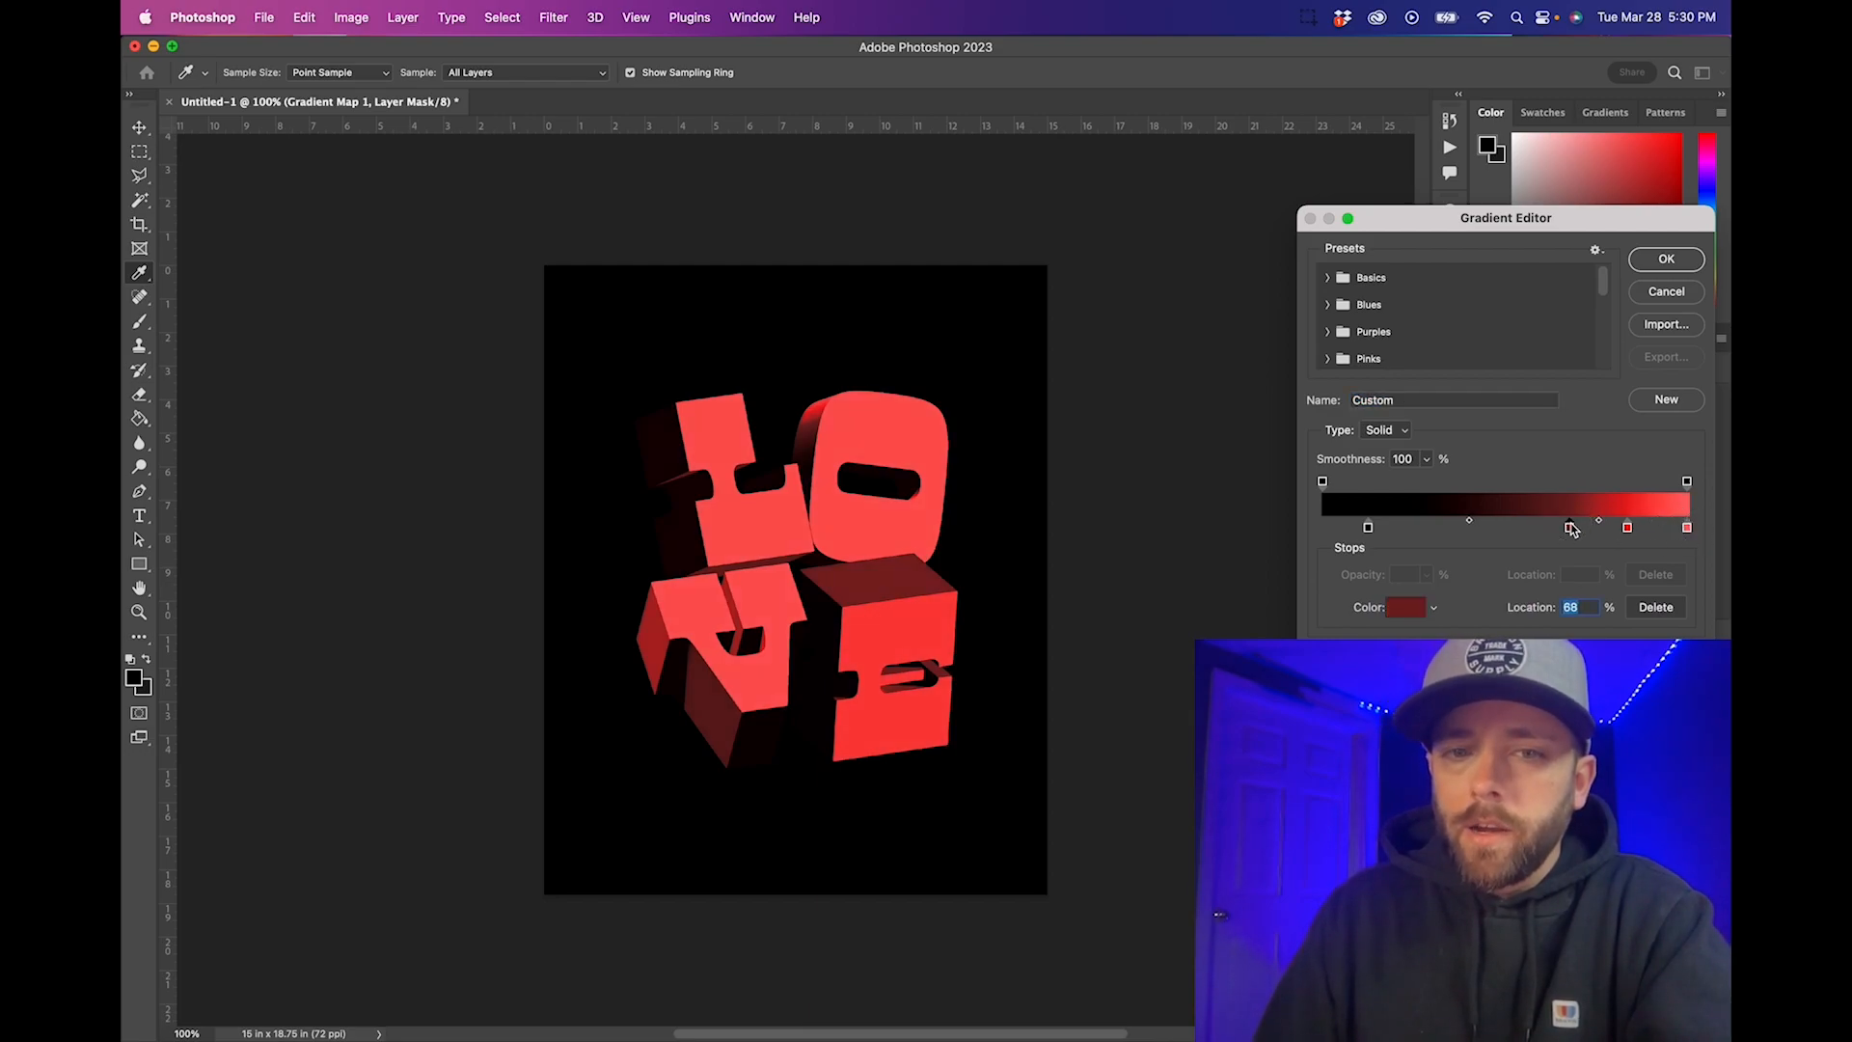
pyautogui.click(1674, 269)
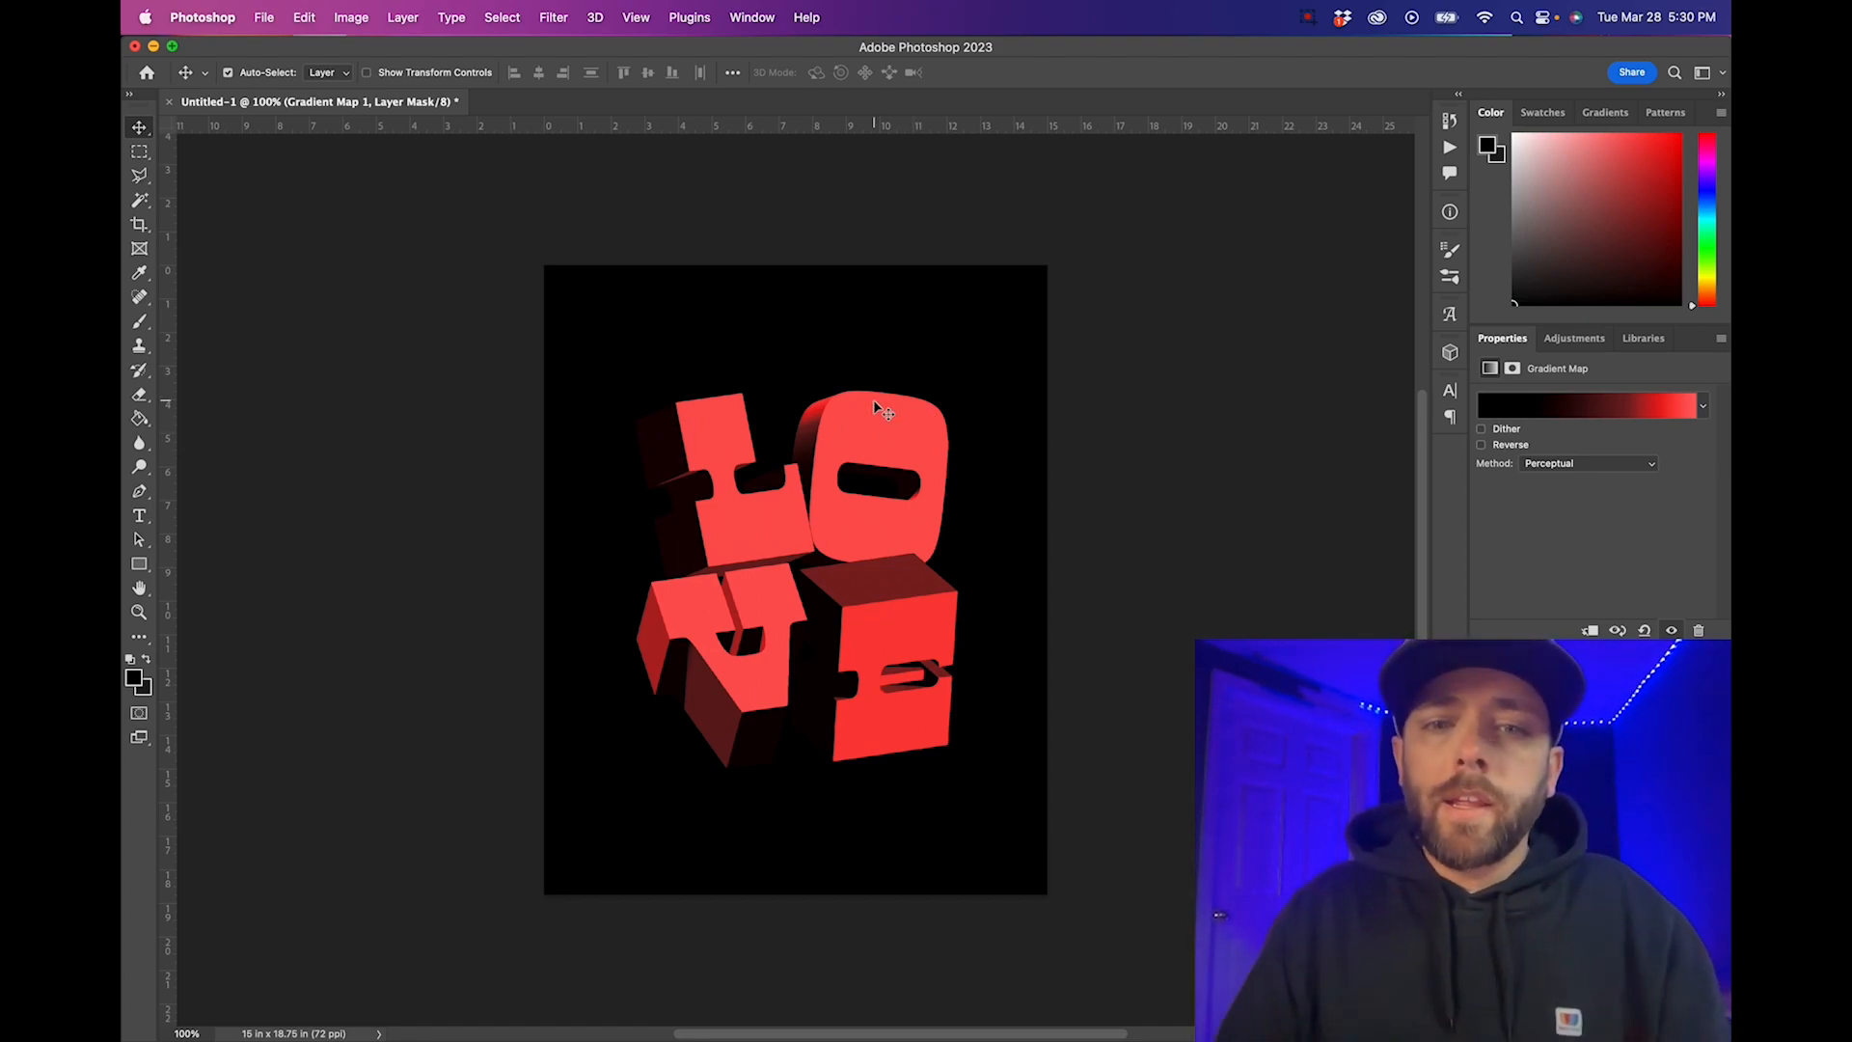
# Rename the lettering's smart object layer as Love text
pyautogui.click(1582, 768)
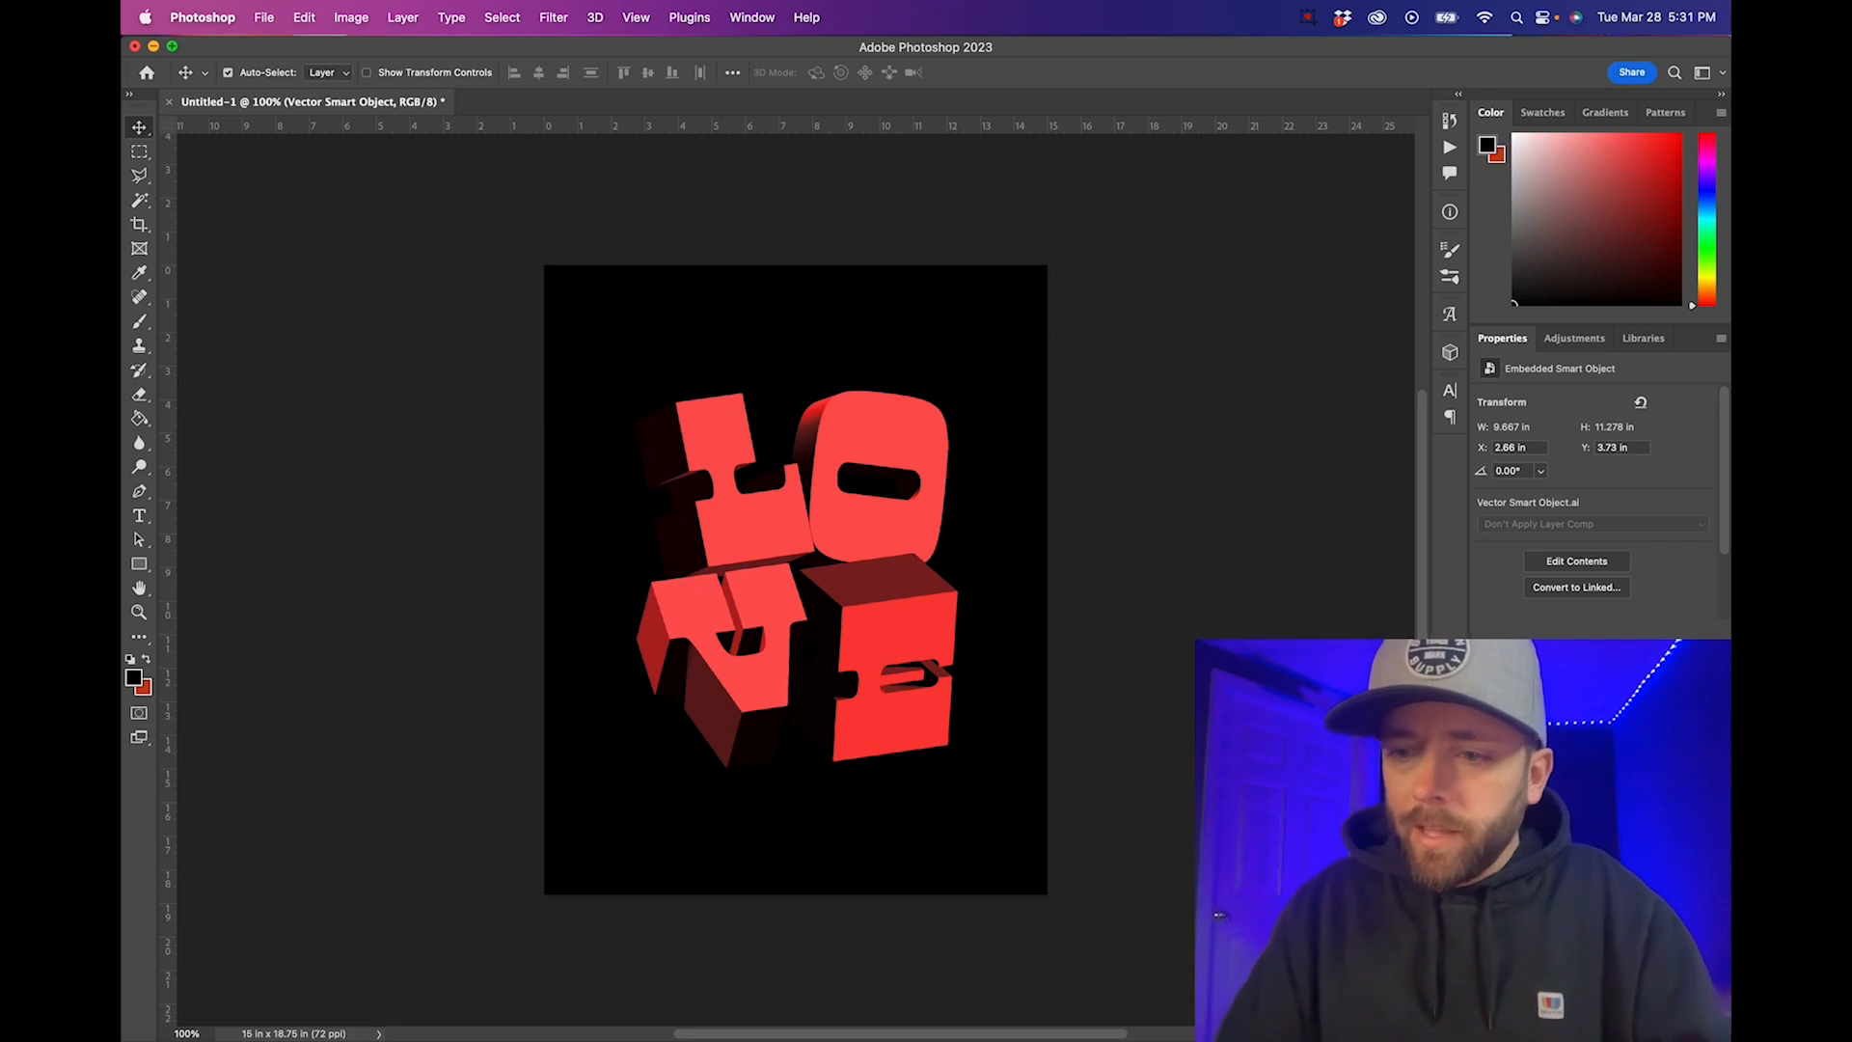
pyautogui.press('Return')
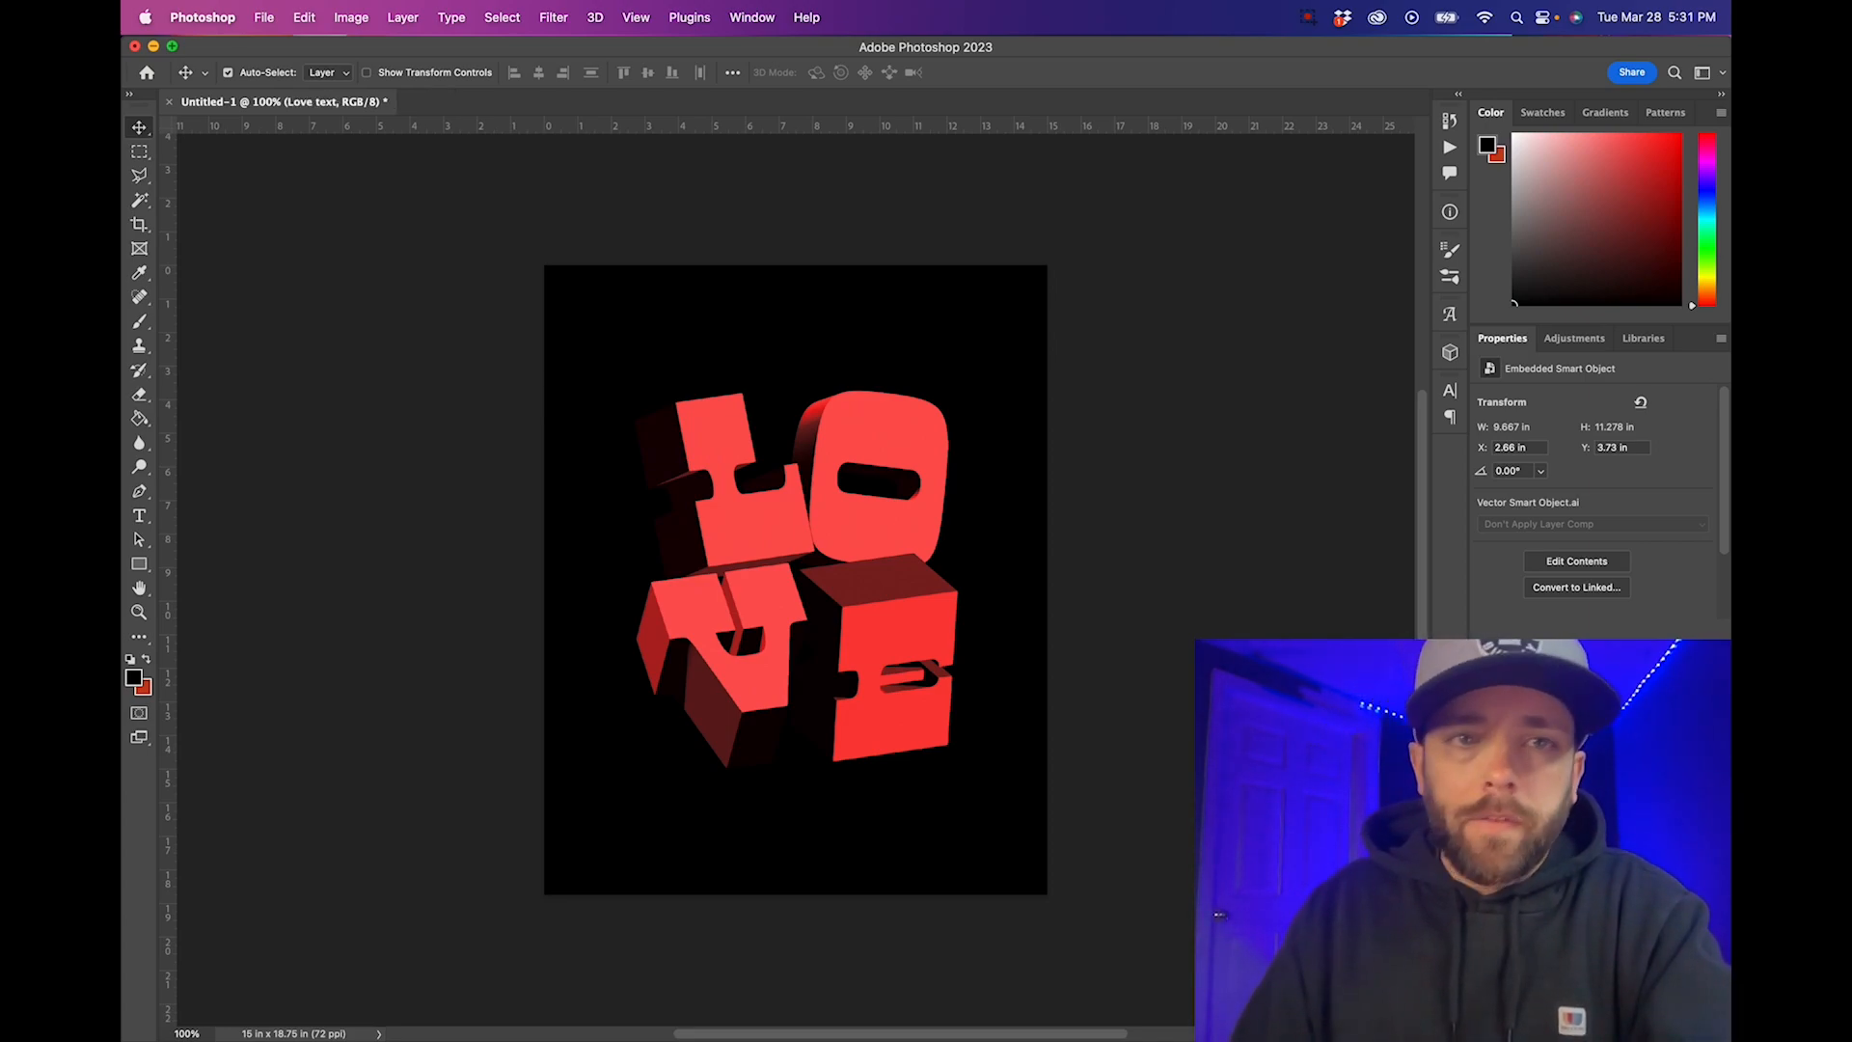
# Apply an Add Noise filter to the Love text layer with amount 7.16%, uniform distribution and monochromatic
pyautogui.click(569, 18)
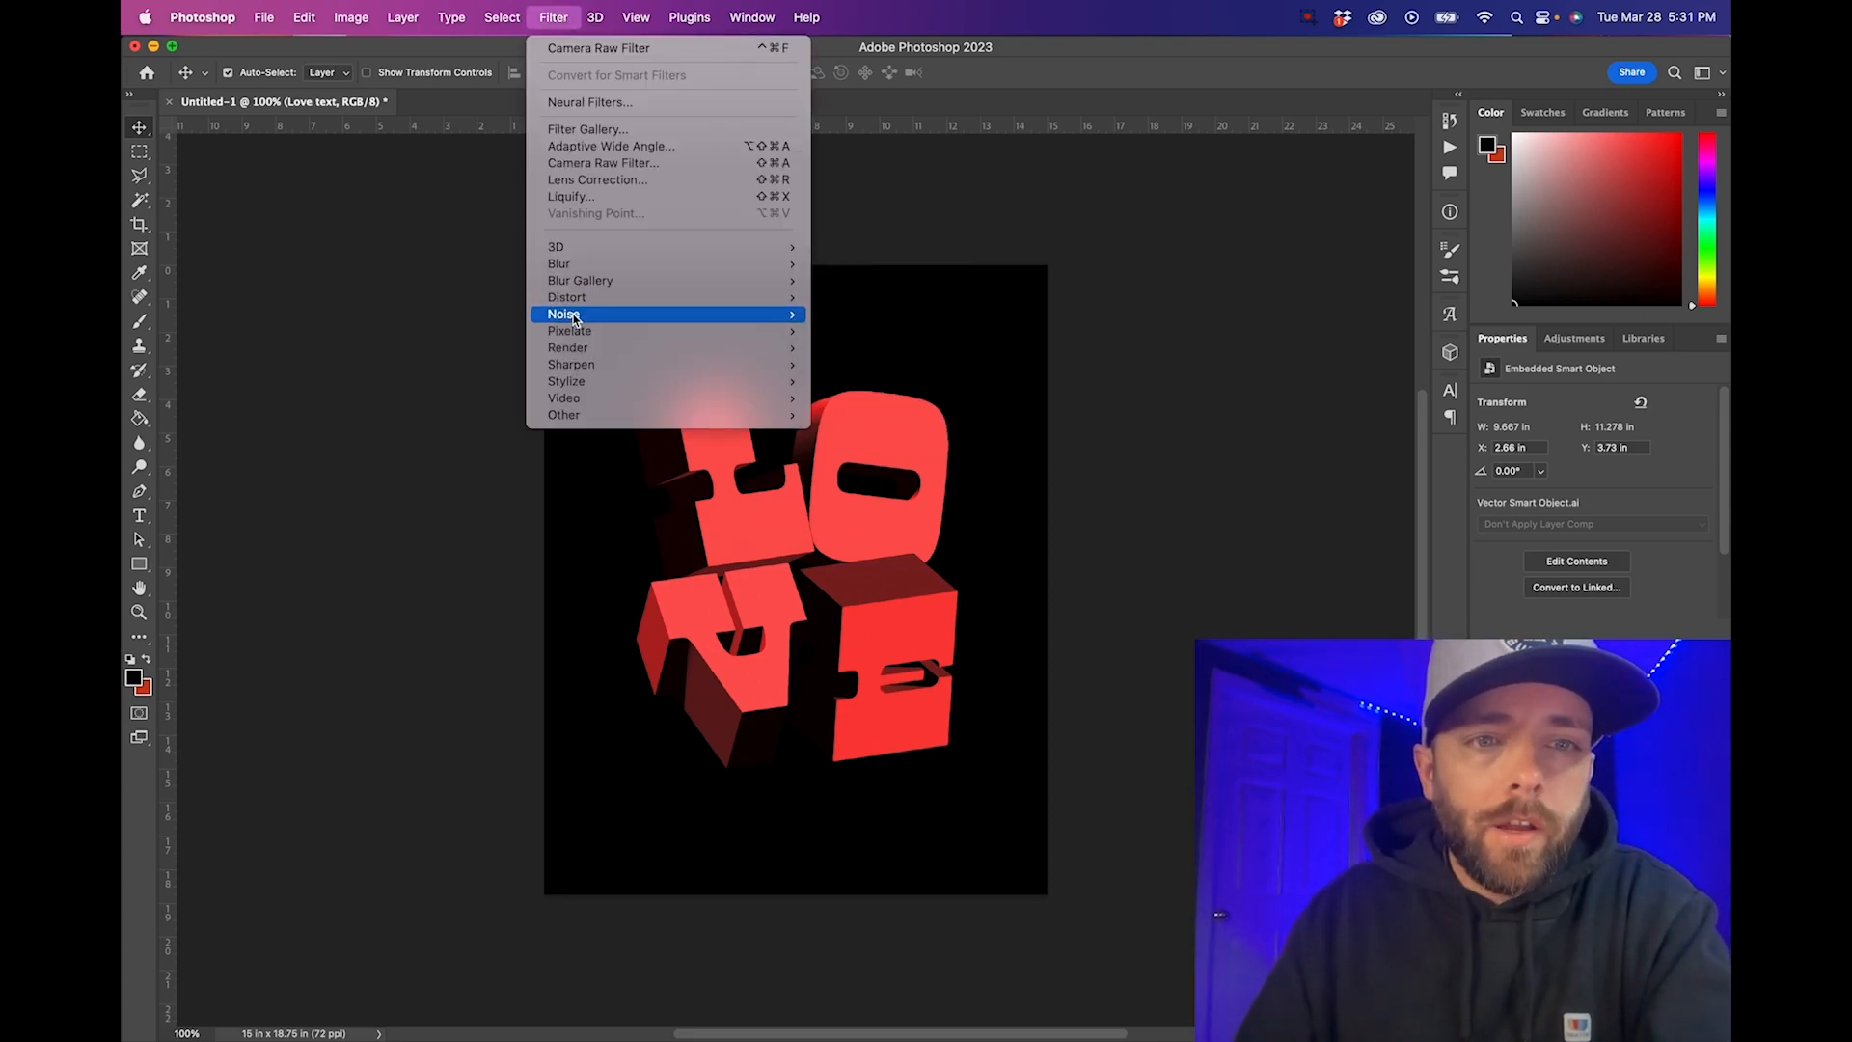
pyautogui.moveTo(579, 318)
pyautogui.click(866, 316)
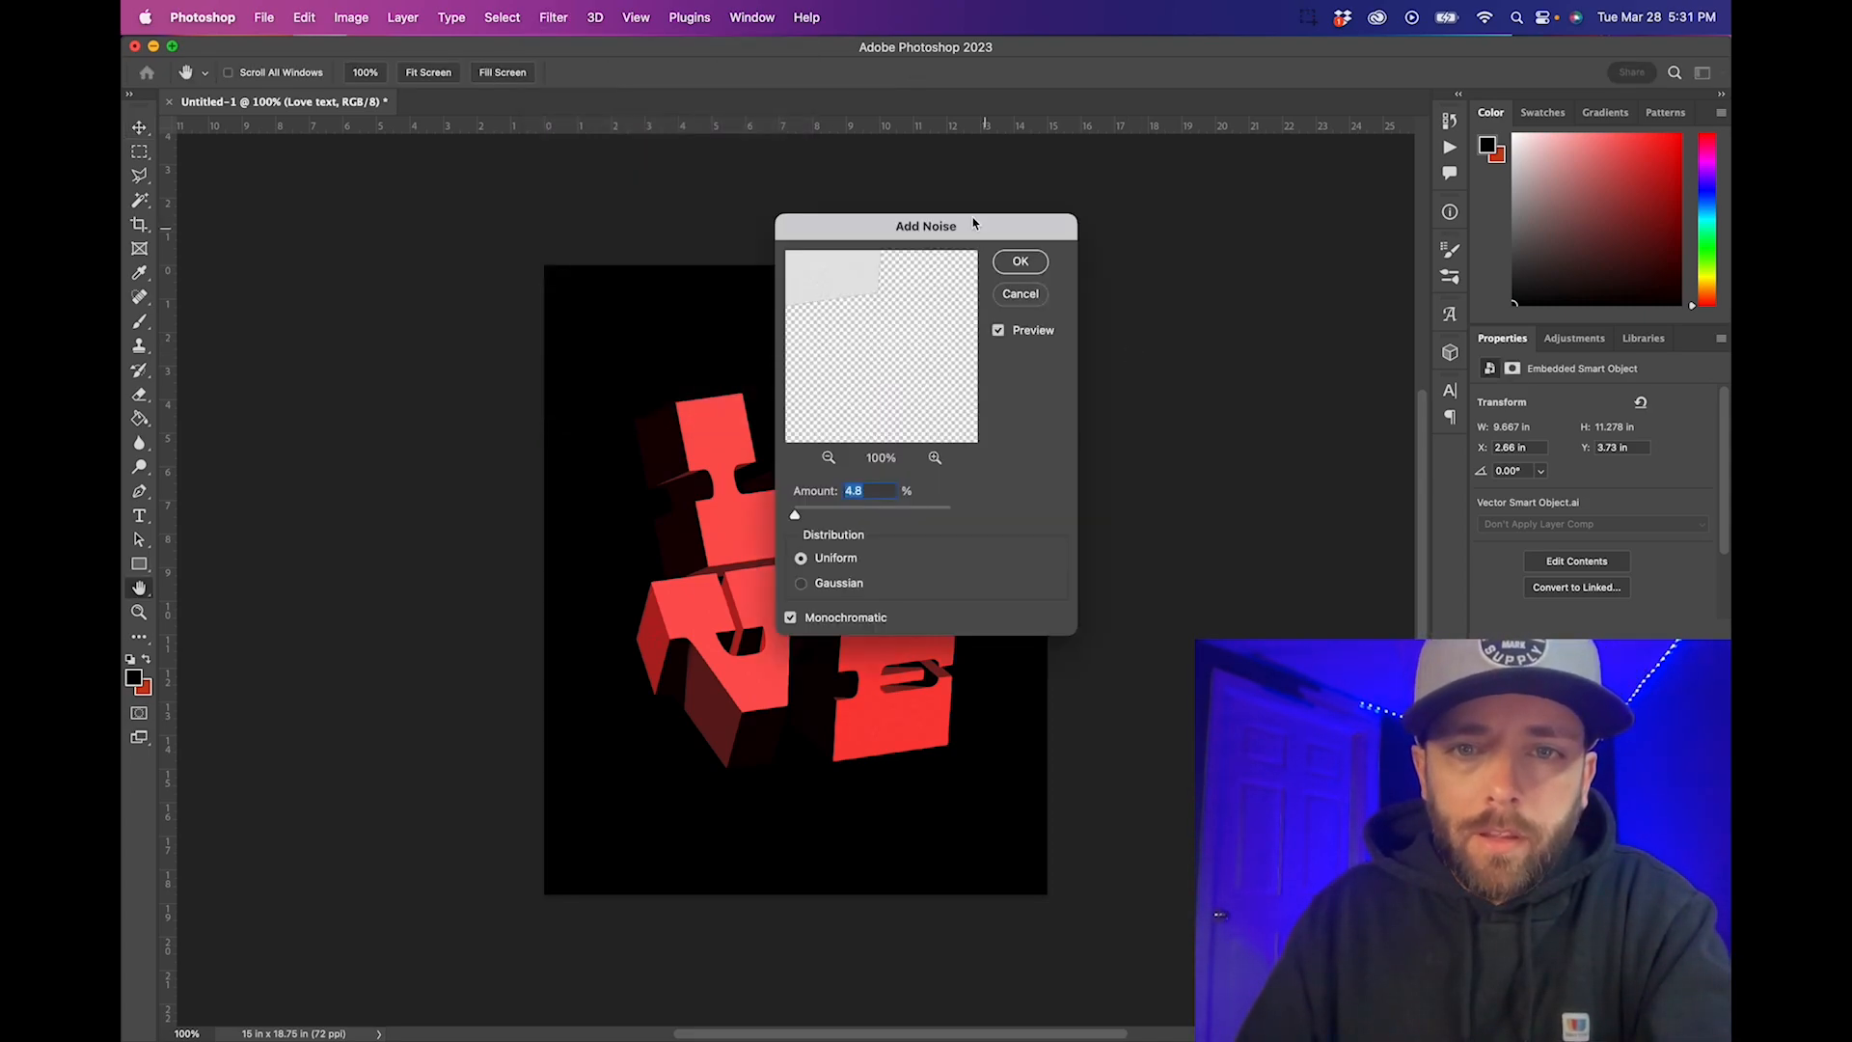
pyautogui.moveTo(973, 224); pyautogui.dragTo(1206, 190)
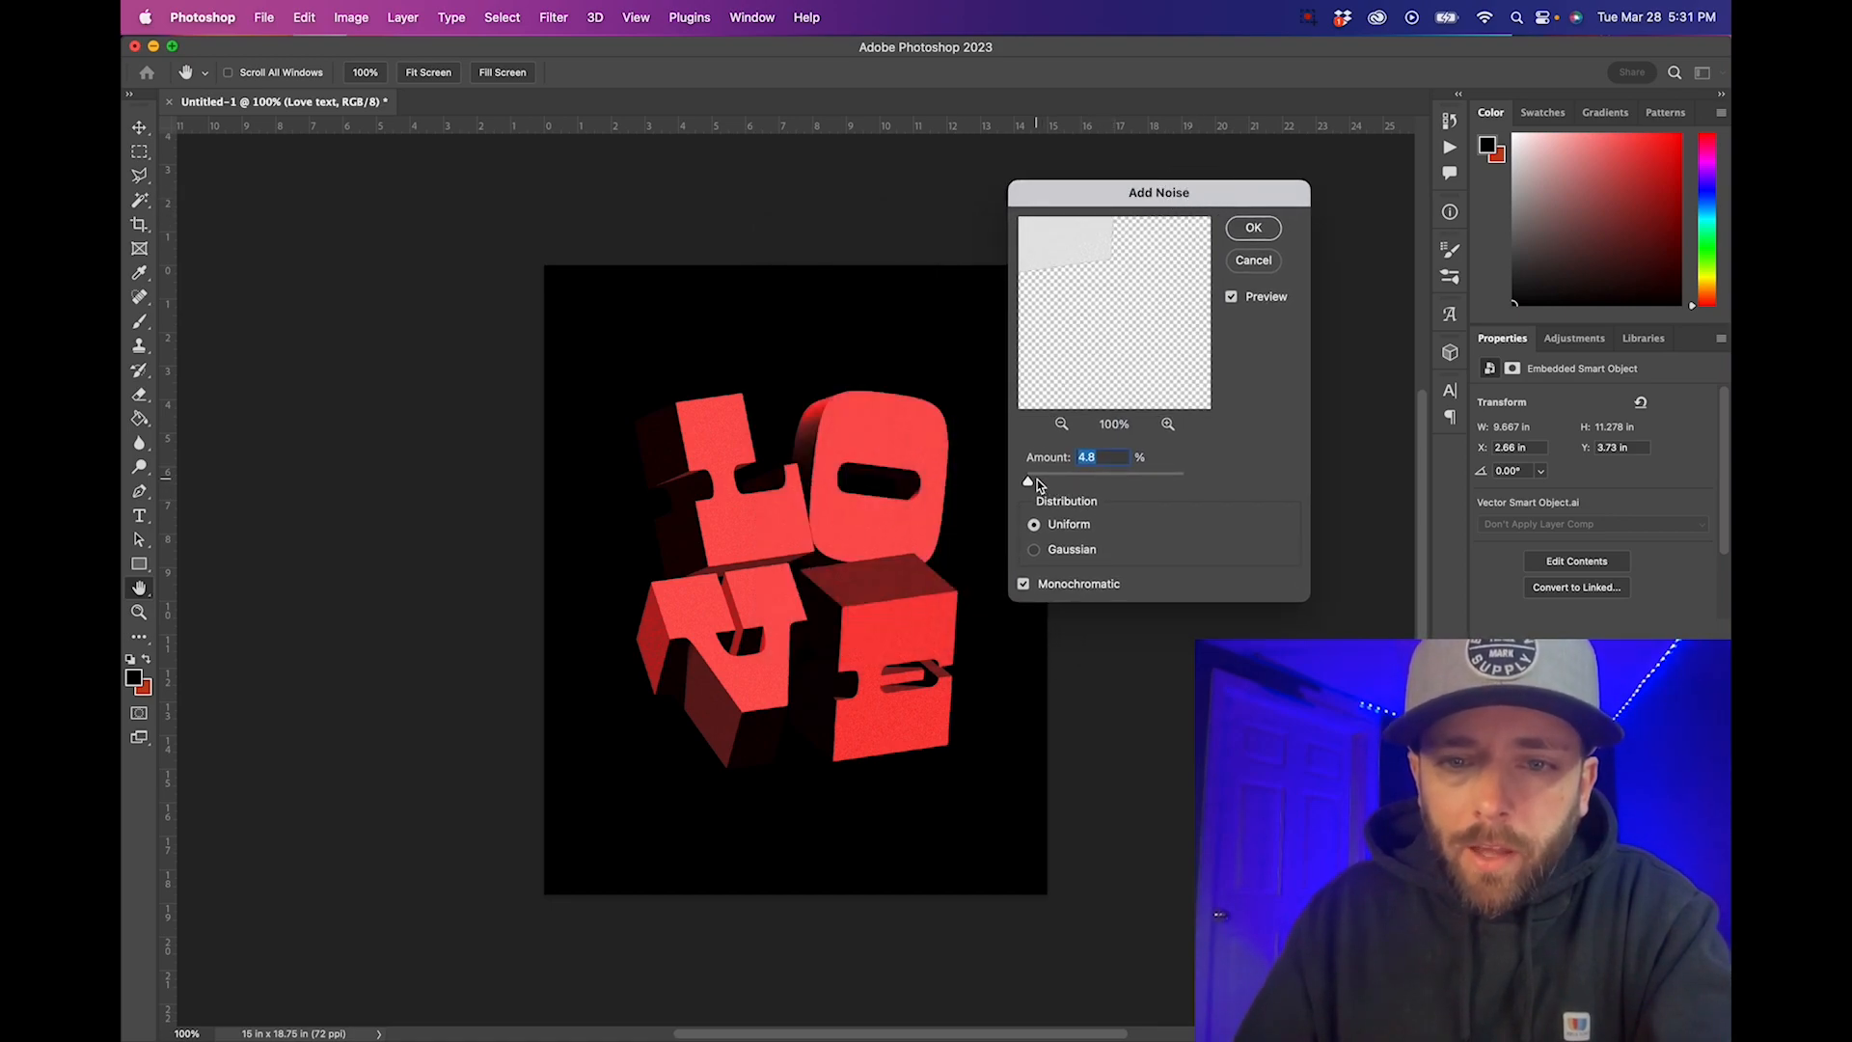
pyautogui.moveTo(1030, 480); pyautogui.dragTo(1032, 480)
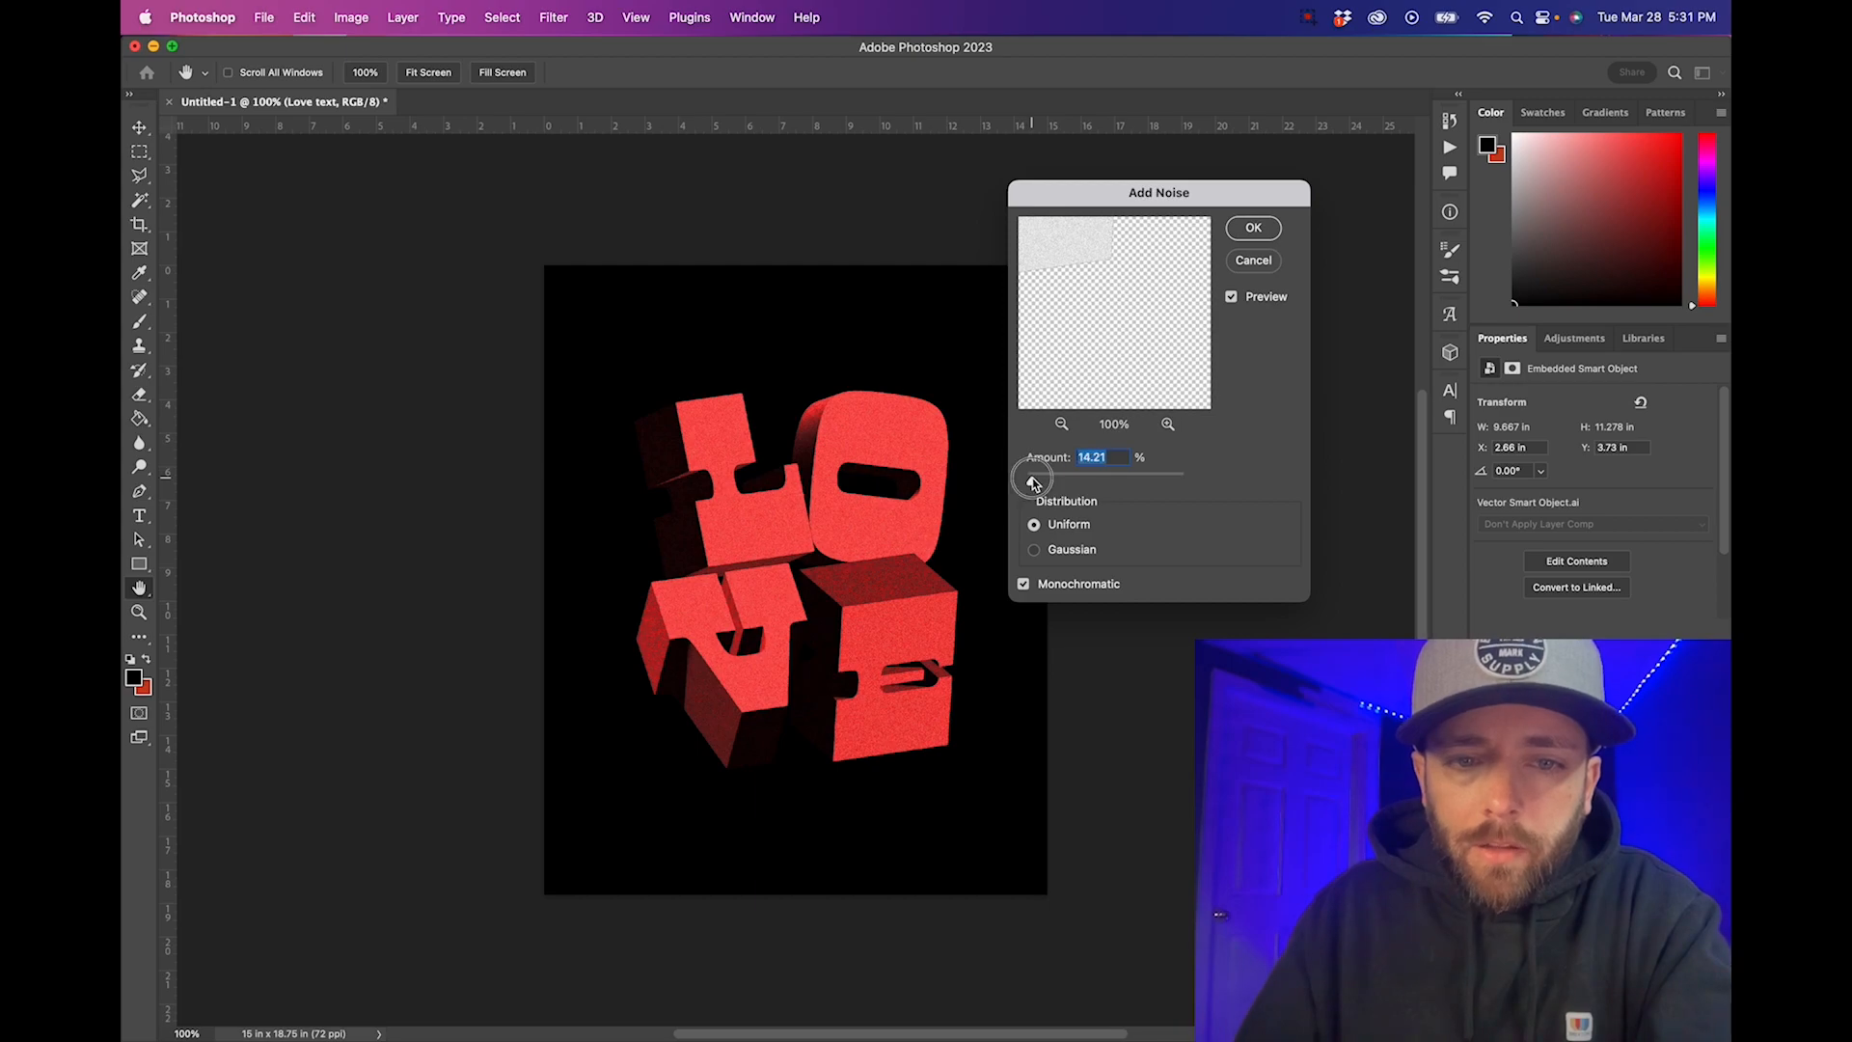
pyautogui.scroll(4, 822, 498)
pyautogui.scroll(3, 820, 494)
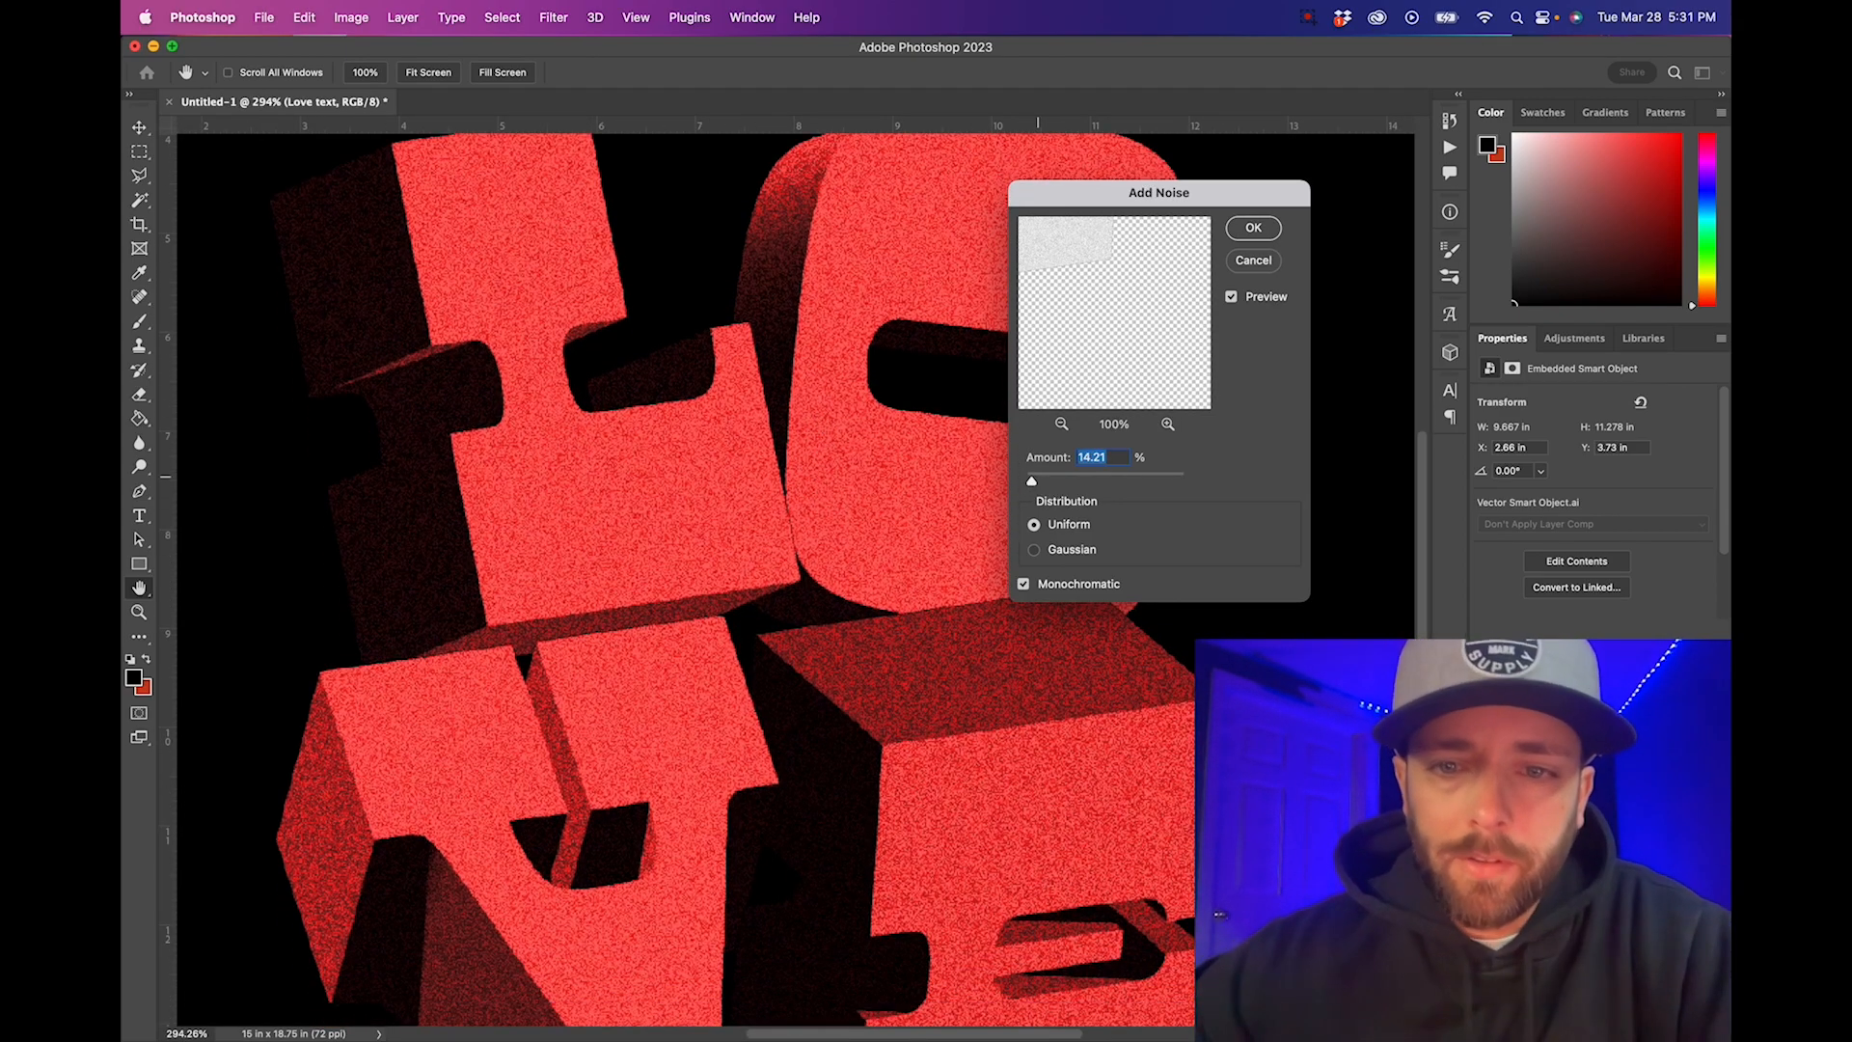
pyautogui.moveTo(1032, 489); pyautogui.dragTo(1028, 482)
pyautogui.scroll(-2, 858, 505)
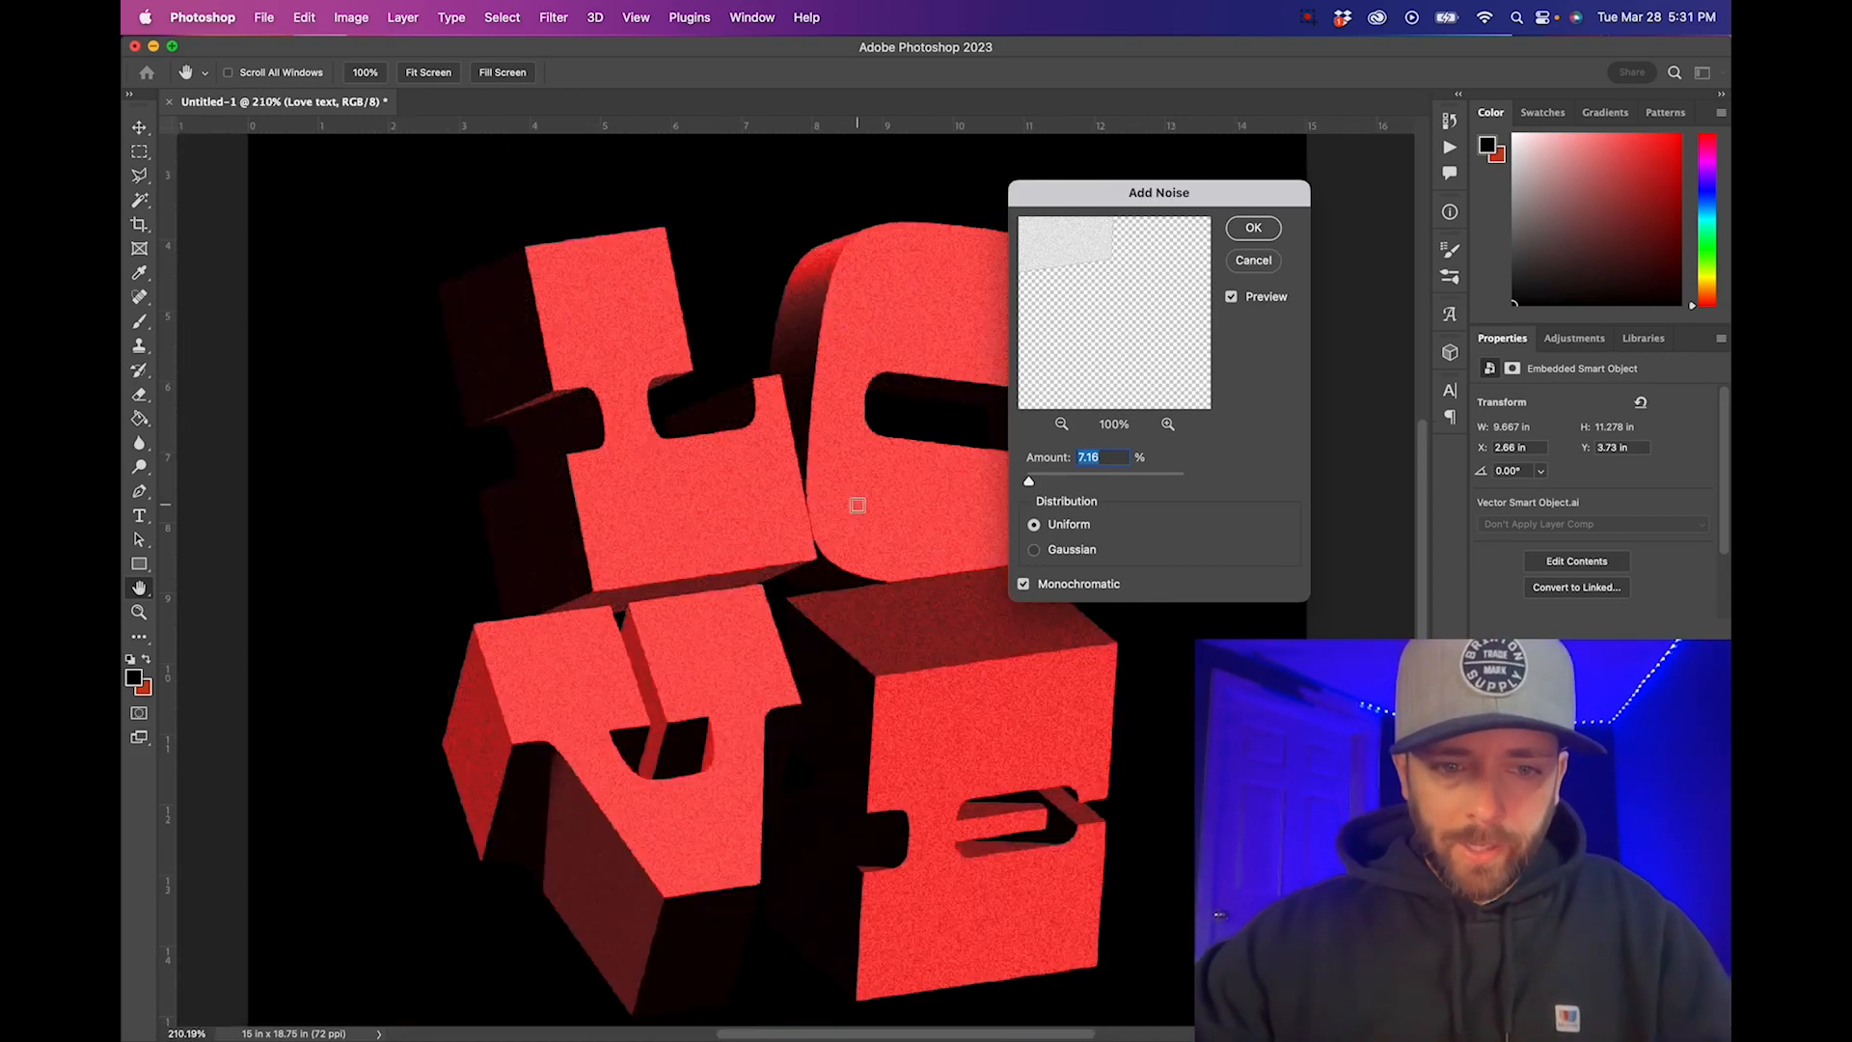
pyautogui.scroll(-2, 857, 504)
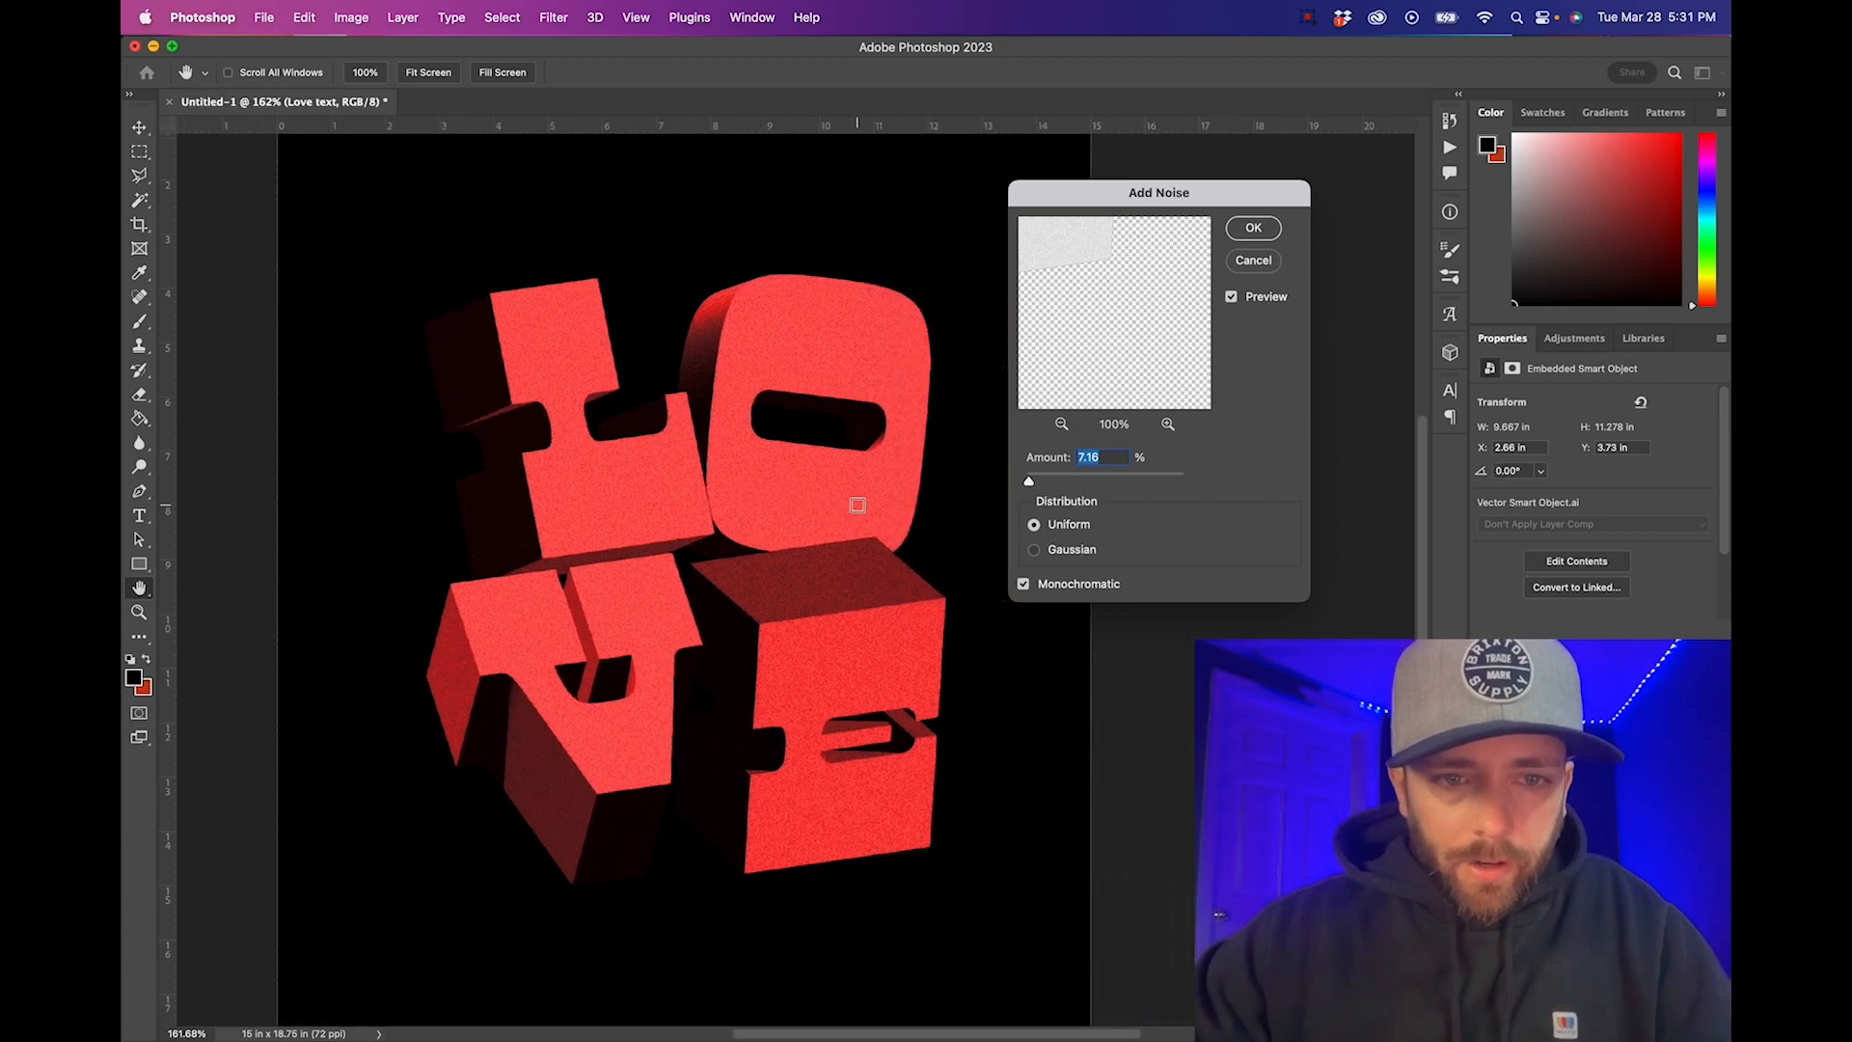
pyautogui.hscroll(-2, 858, 506)
pyautogui.scroll(2, 830, 425)
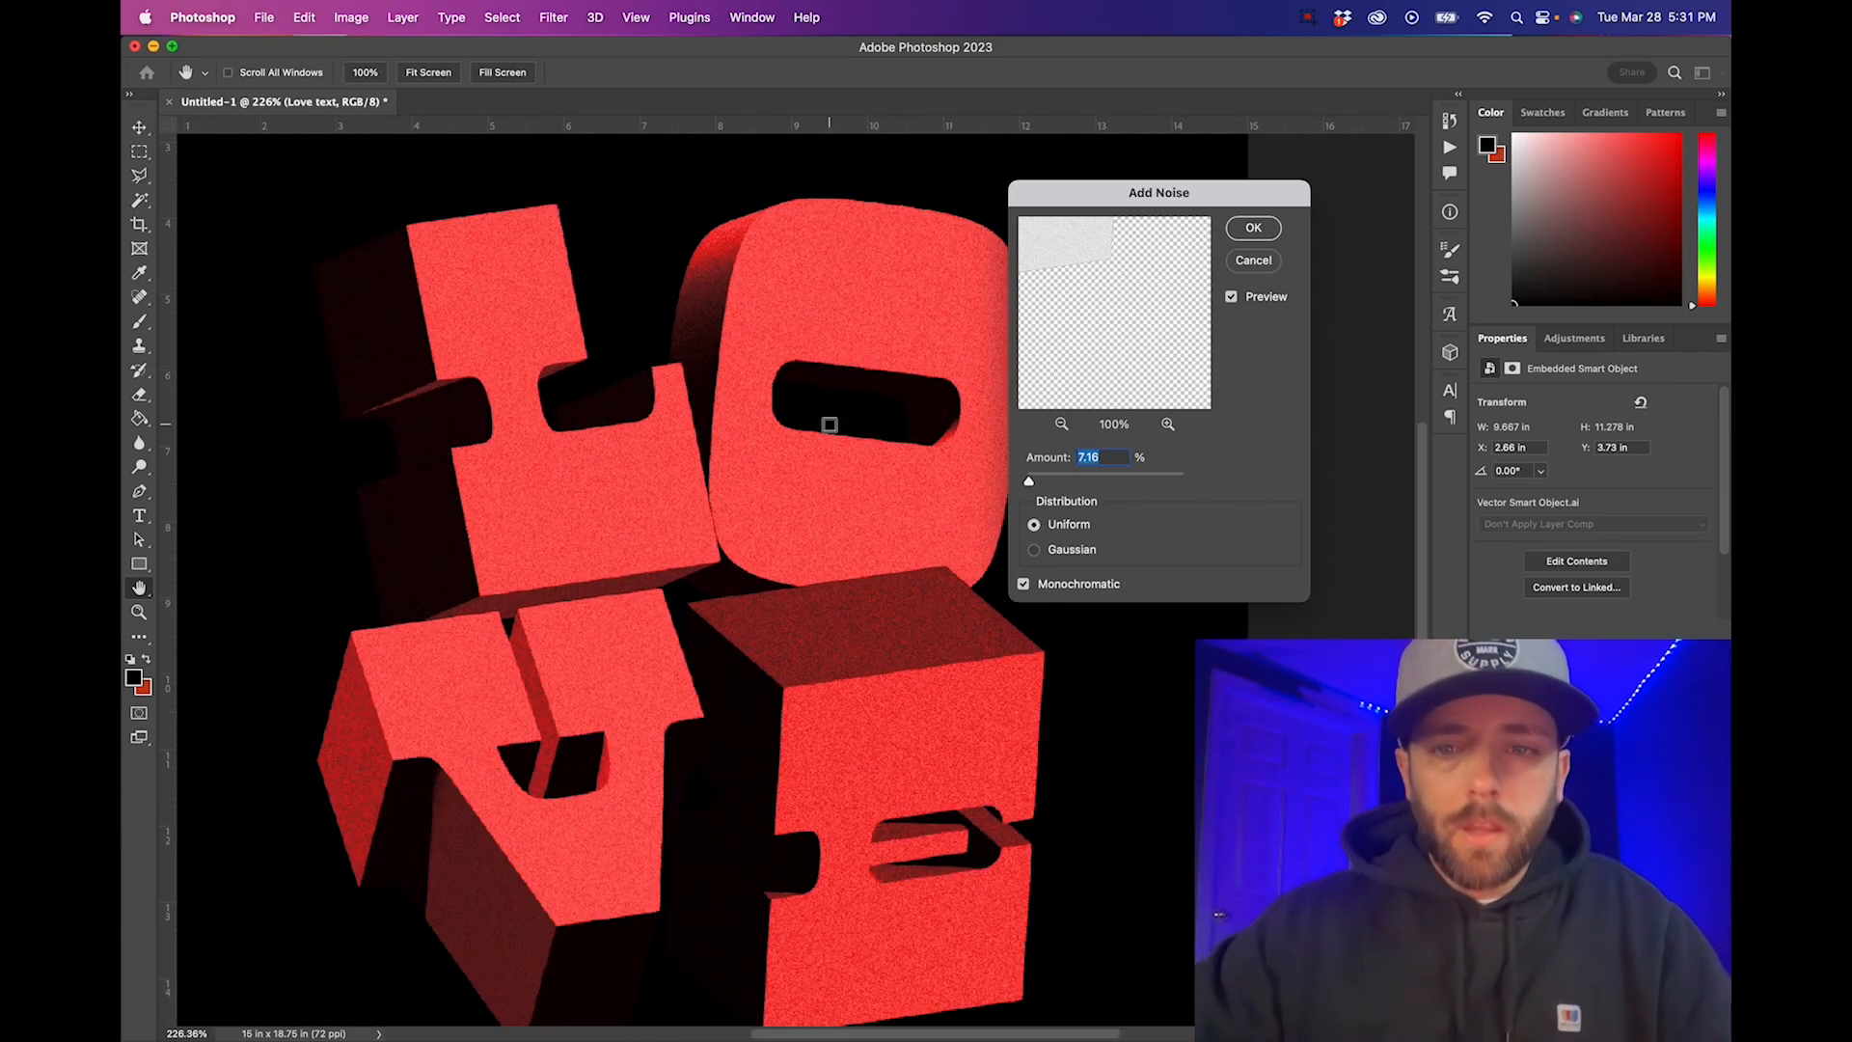
pyautogui.click(1252, 230)
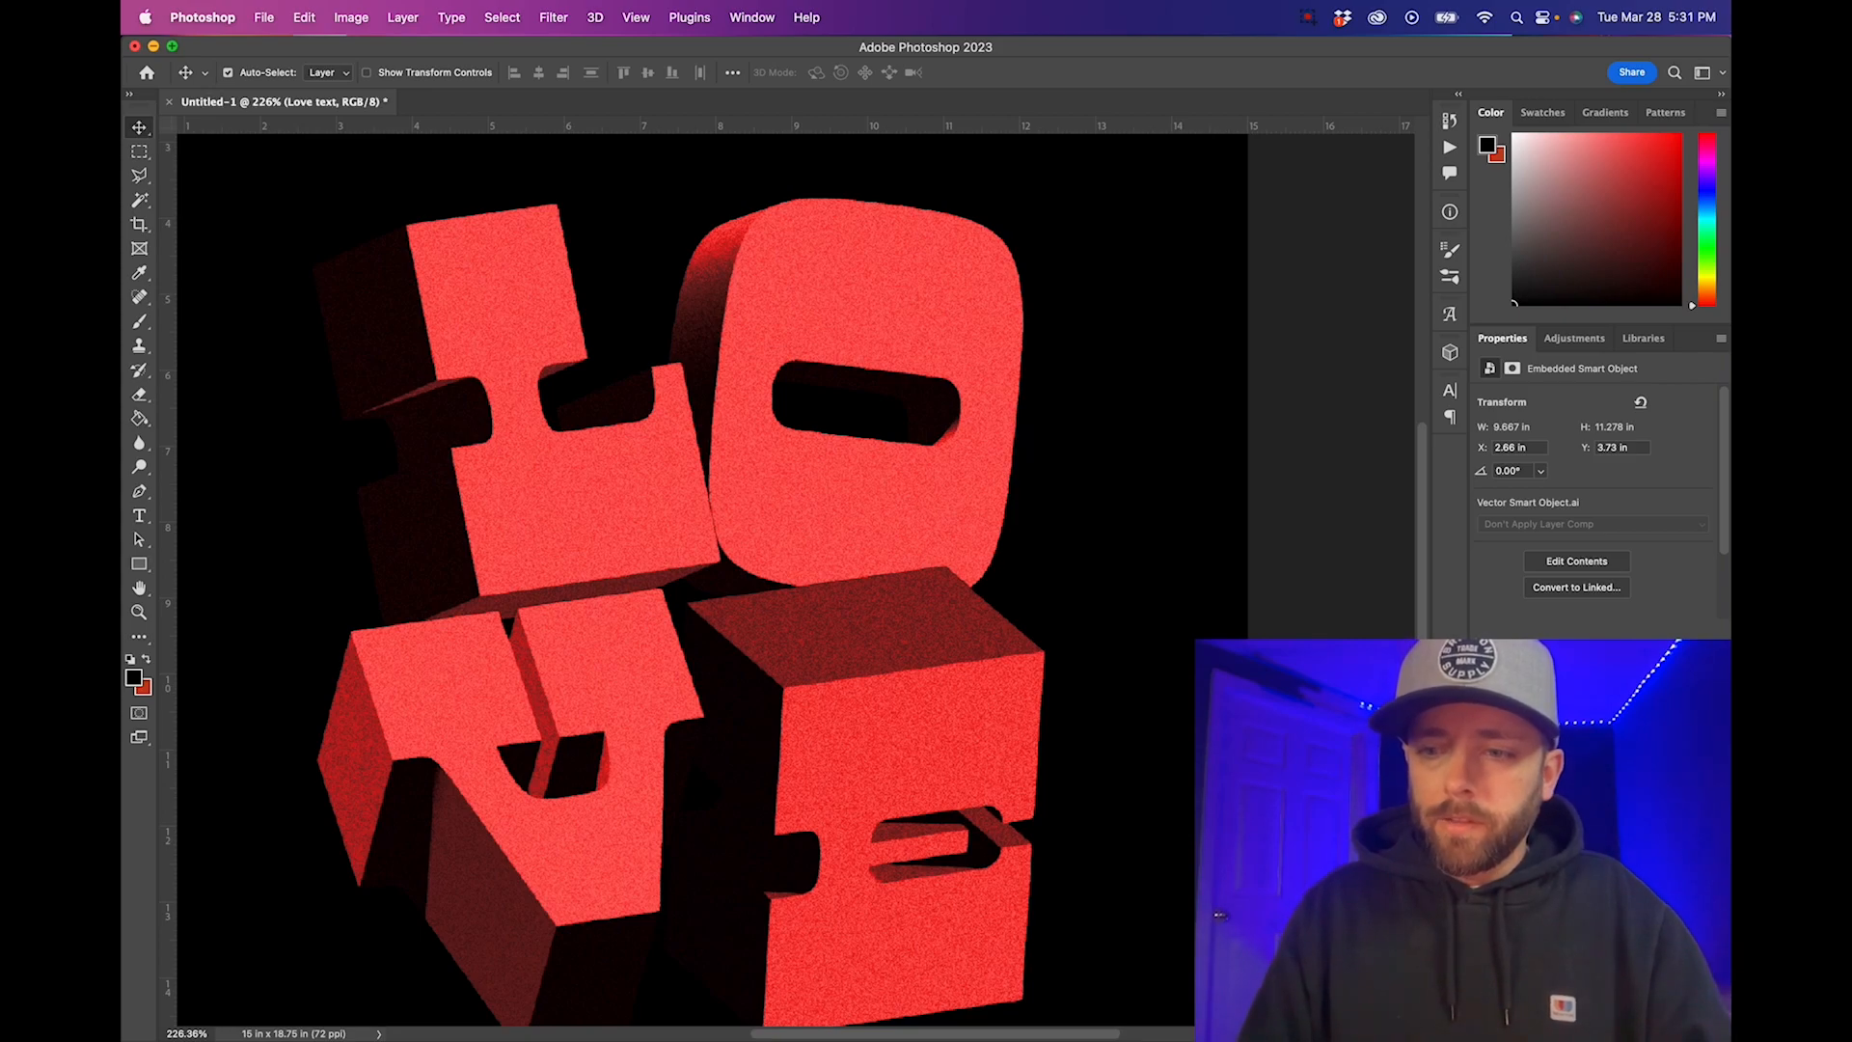
# Create a new layer above the Love text layer and keep black 000000 as the foreground color
pyautogui.click(1652, 1031)
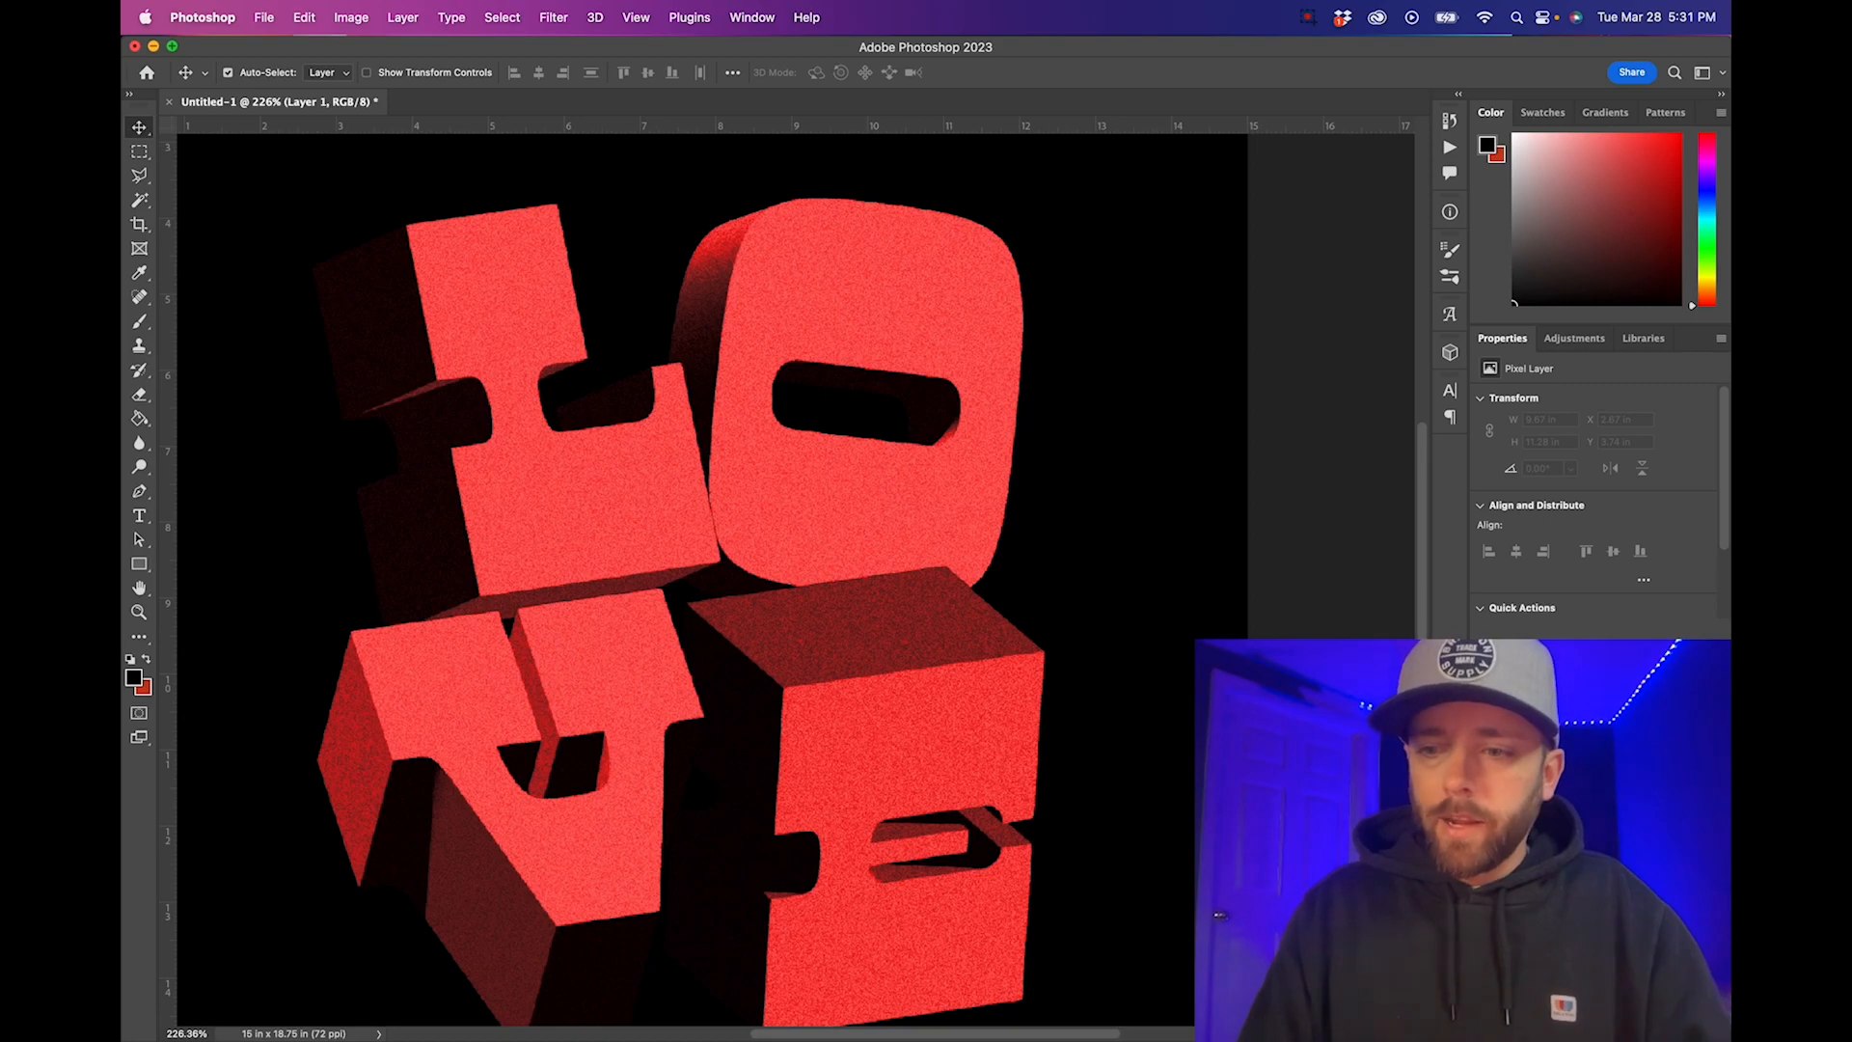
pyautogui.rightClick(1614, 735)
pyautogui.click(1476, 521)
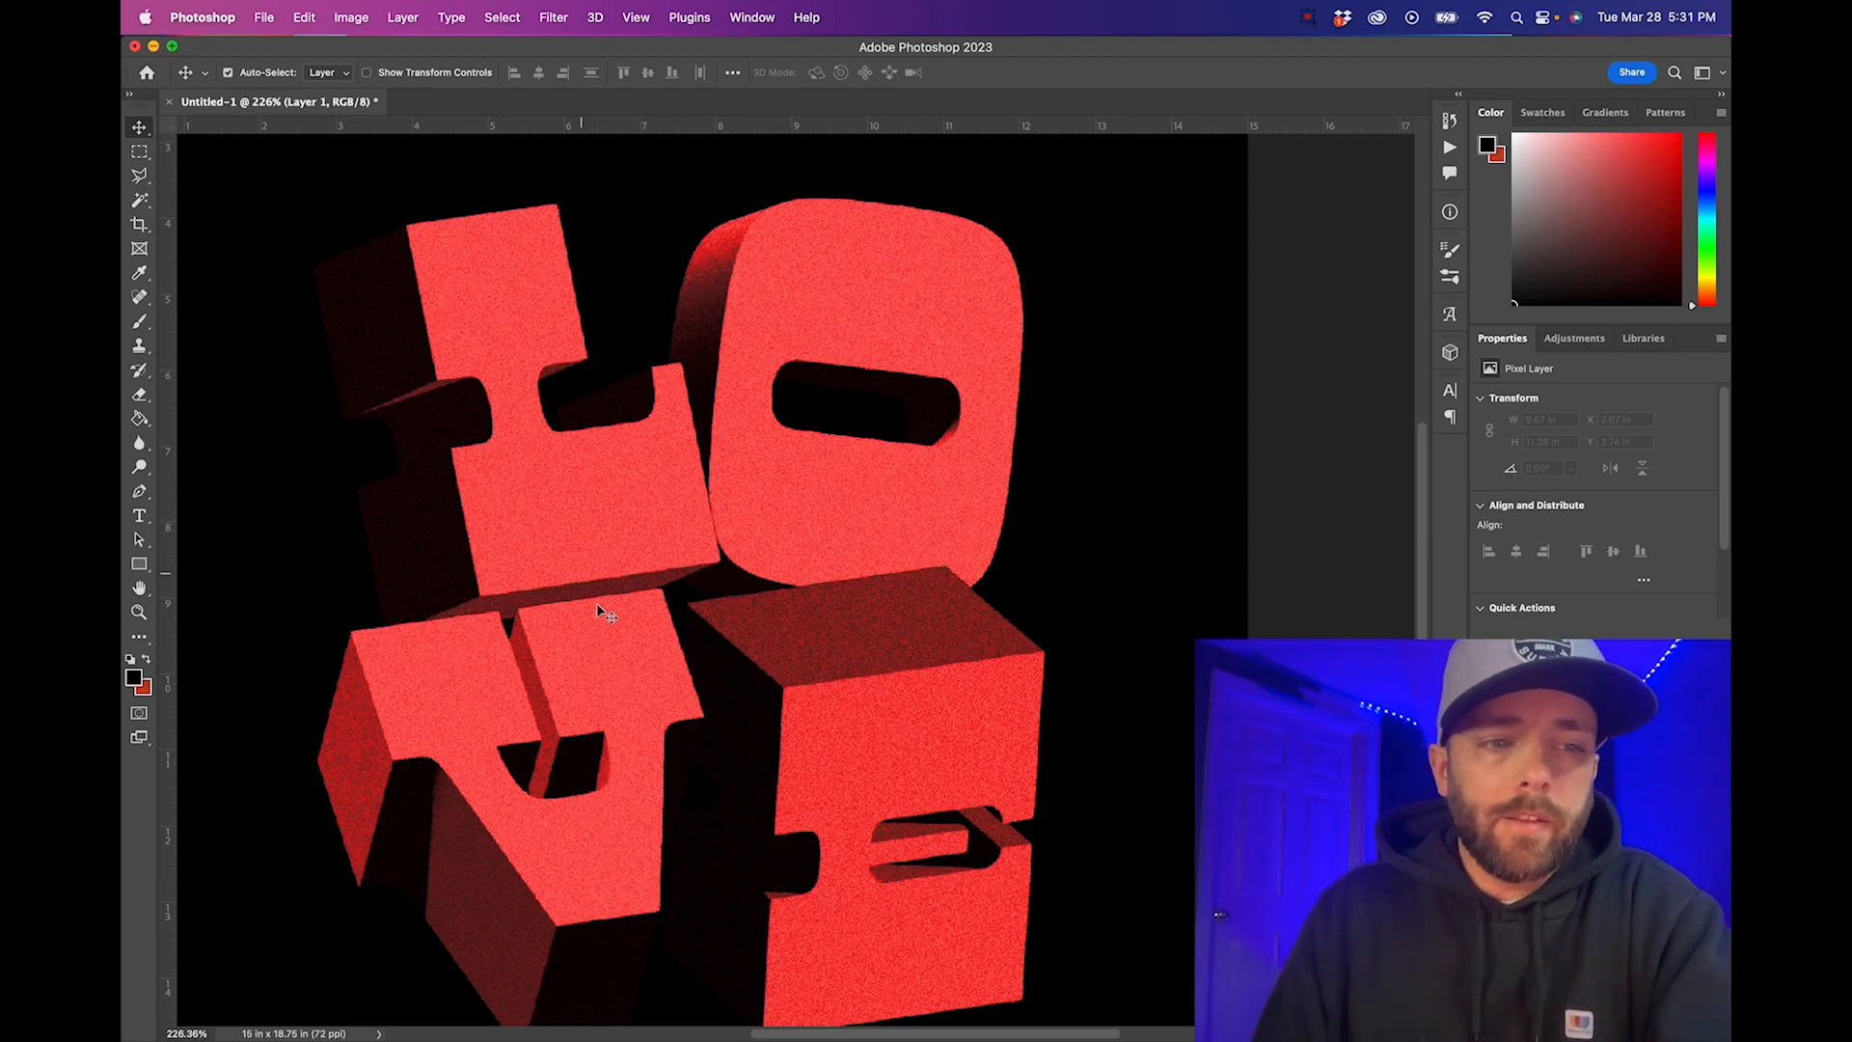
pyautogui.click(134, 681)
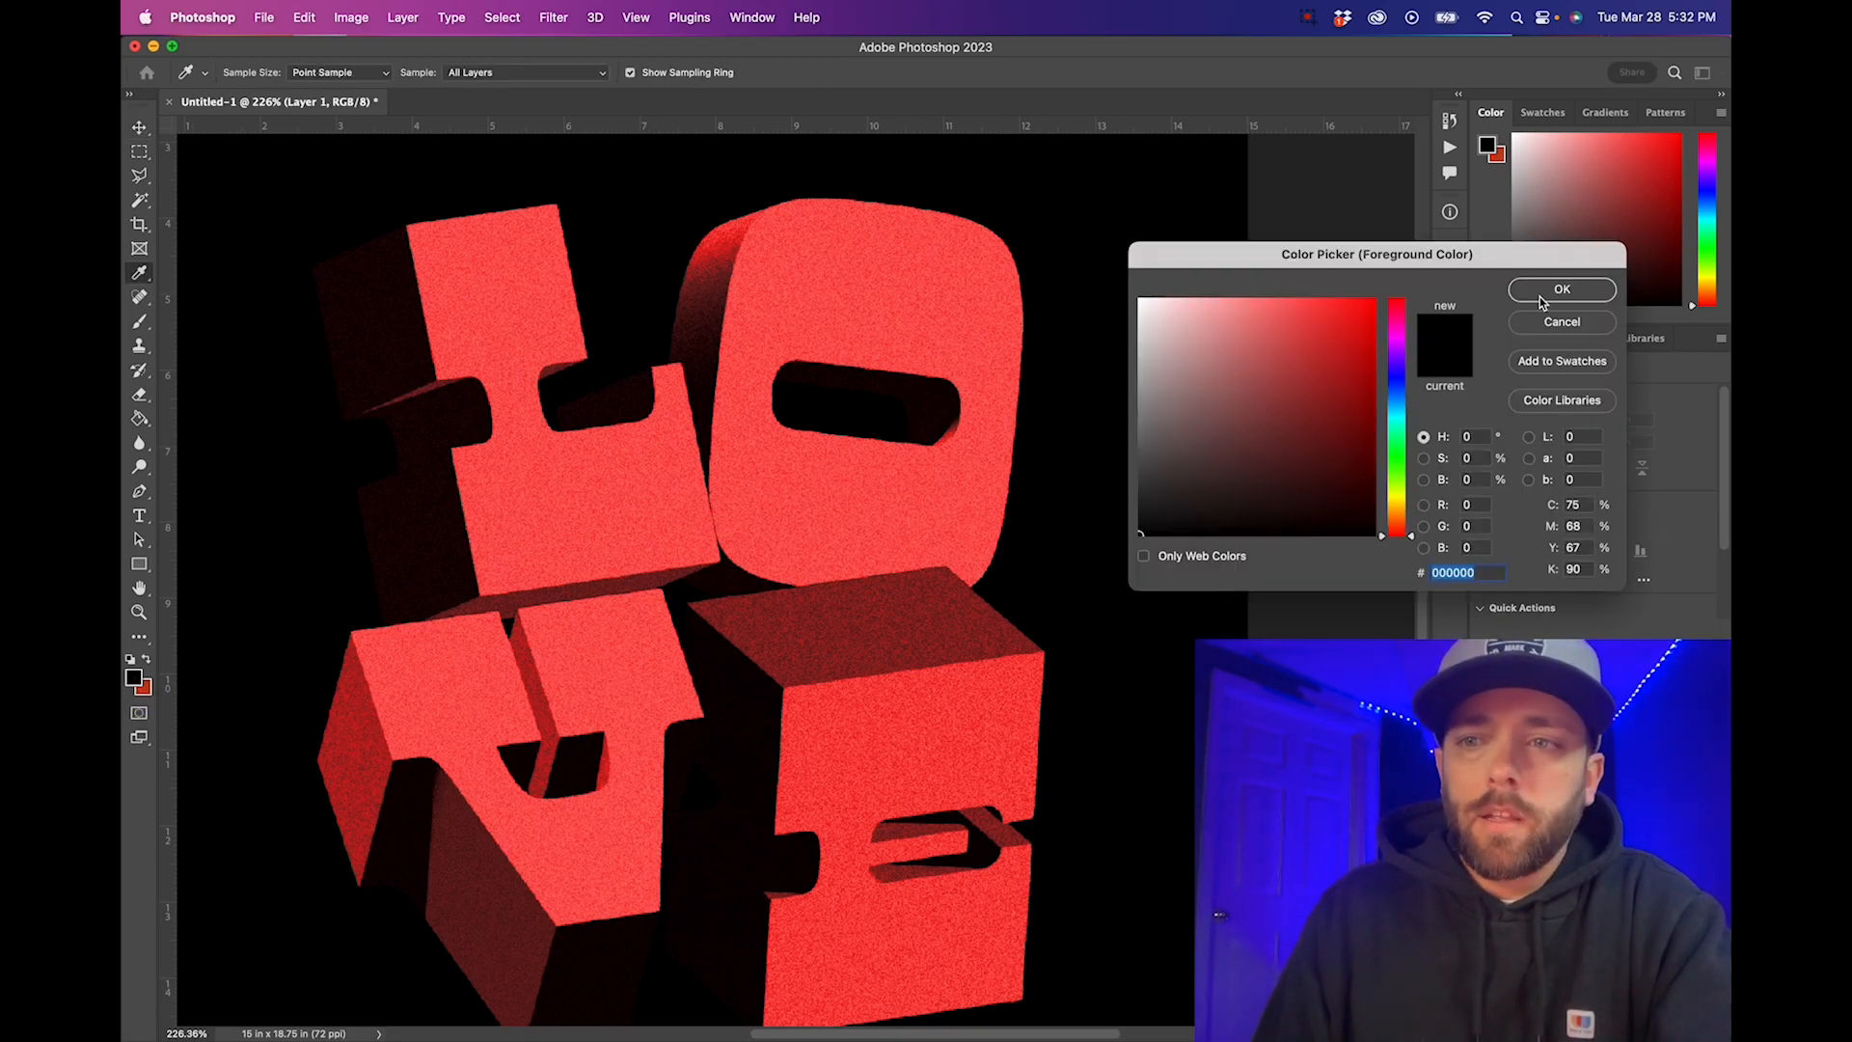
pyautogui.press('Return')
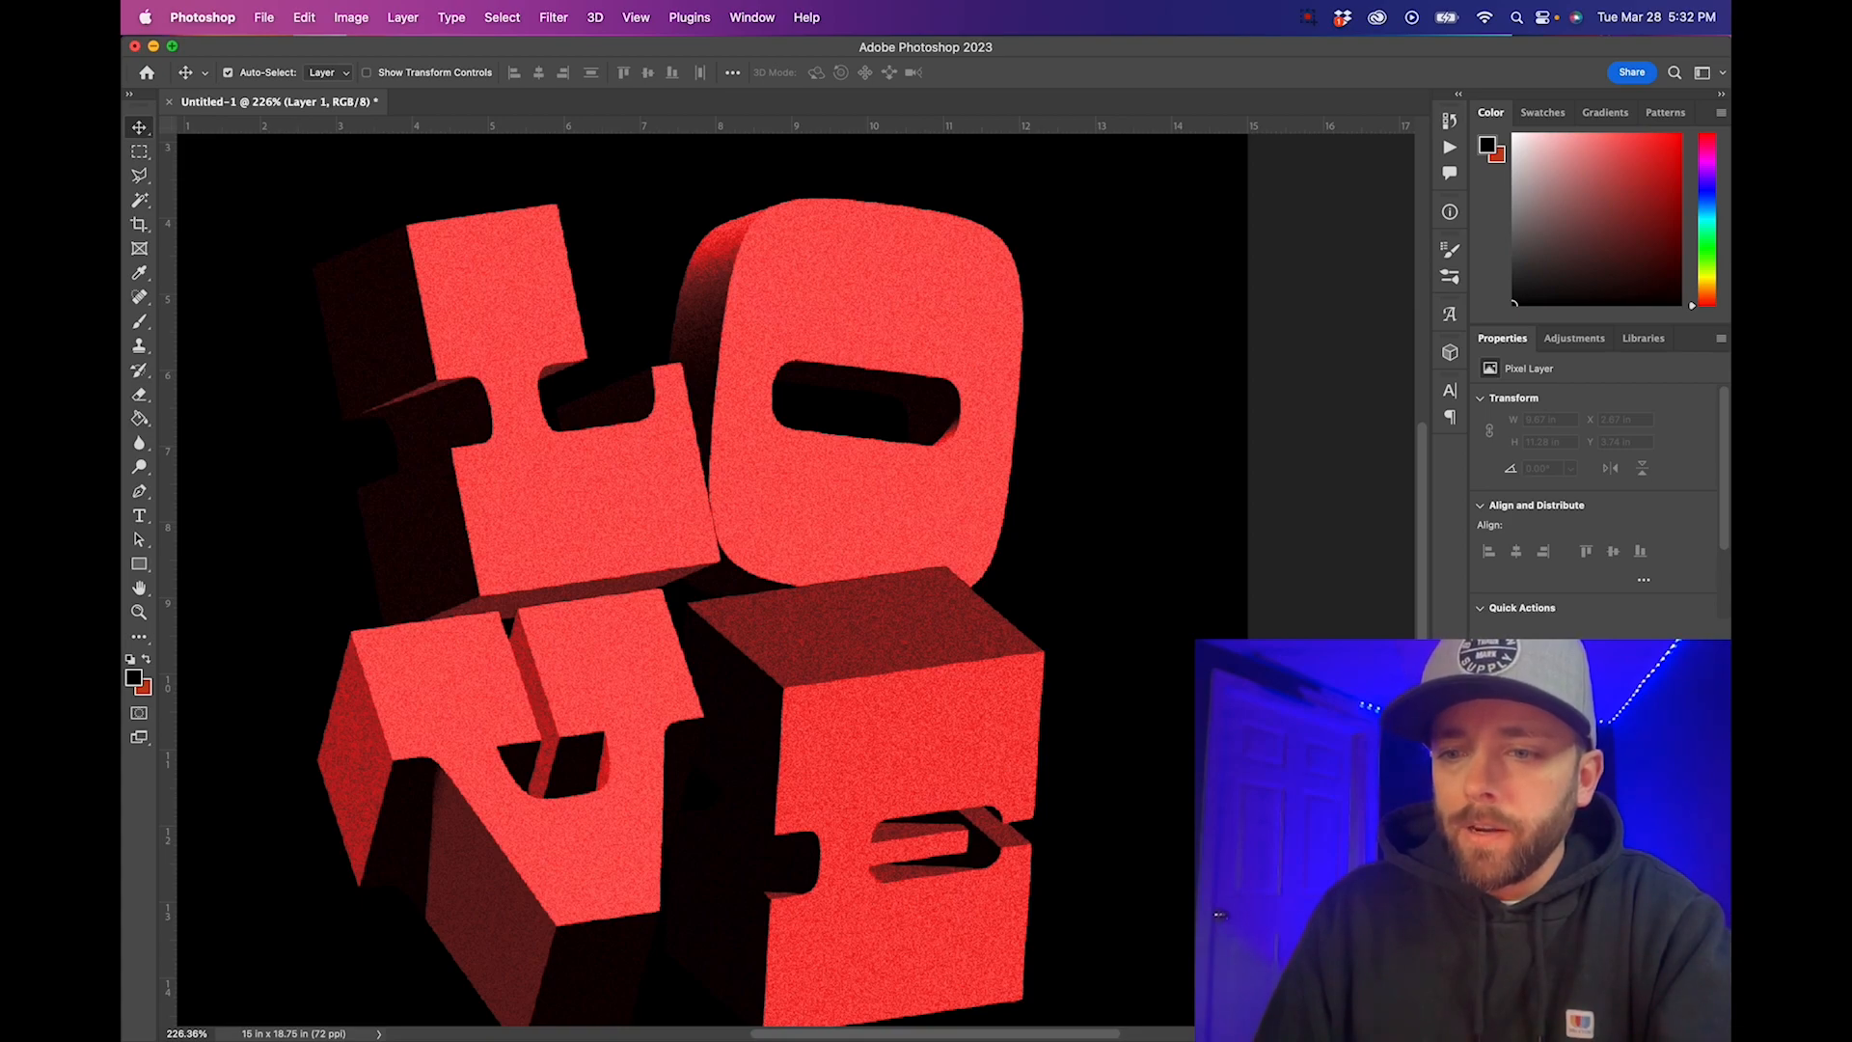
# Check the lettering without its gradient map coloring, restore the red coloring and choose the Brush tool for the new layer
pyautogui.press('super+z')
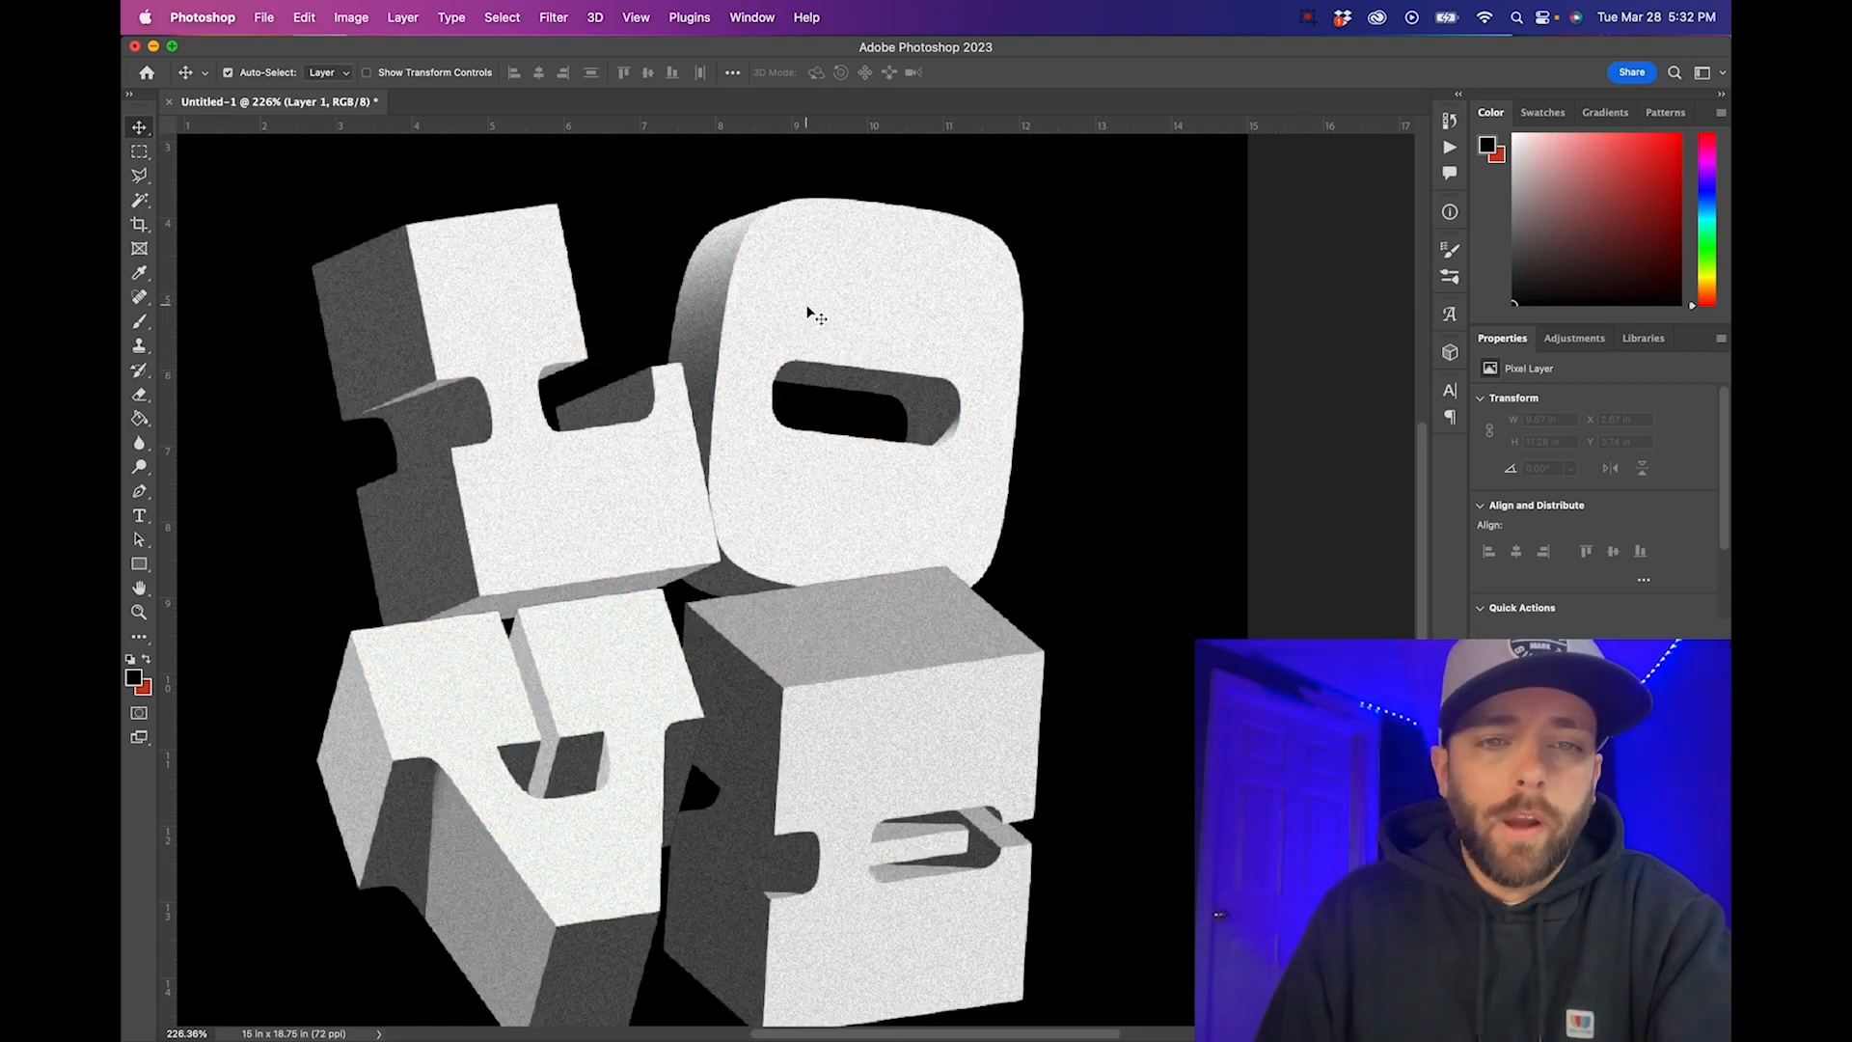
pyautogui.click(139, 322)
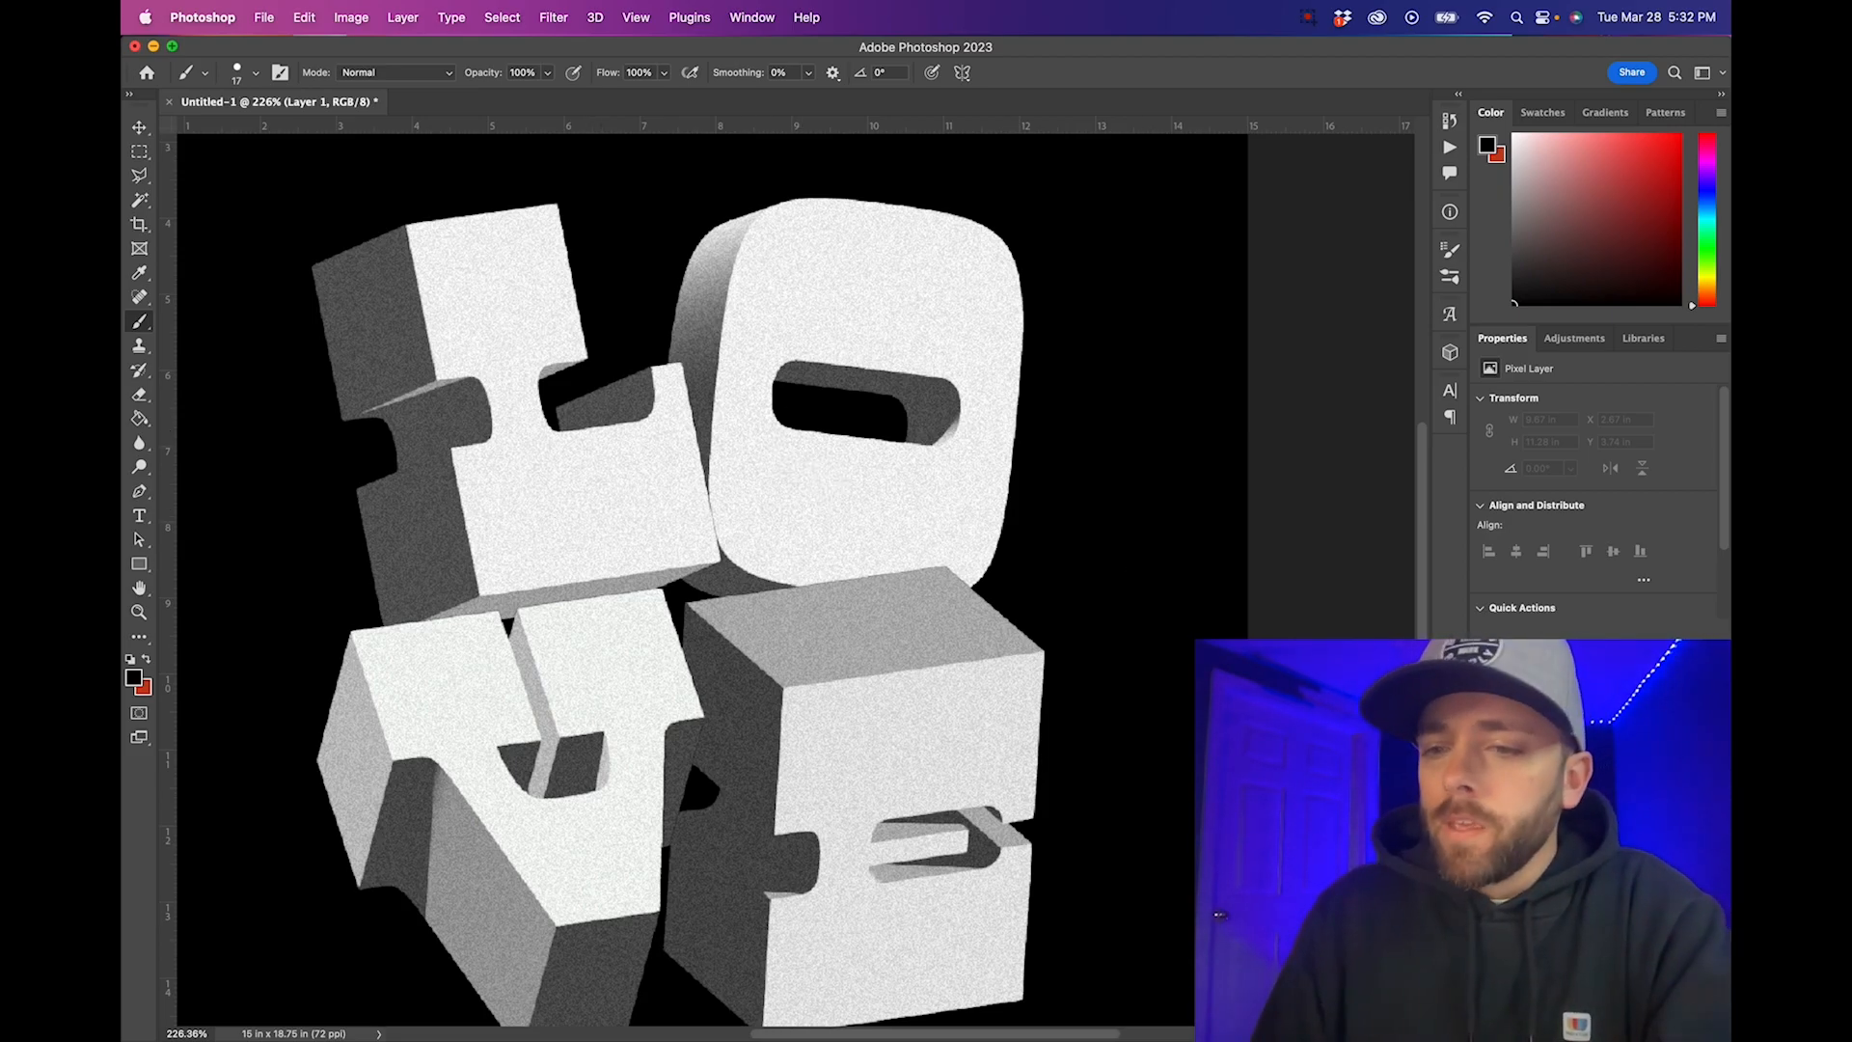
pyautogui.press('super+z')
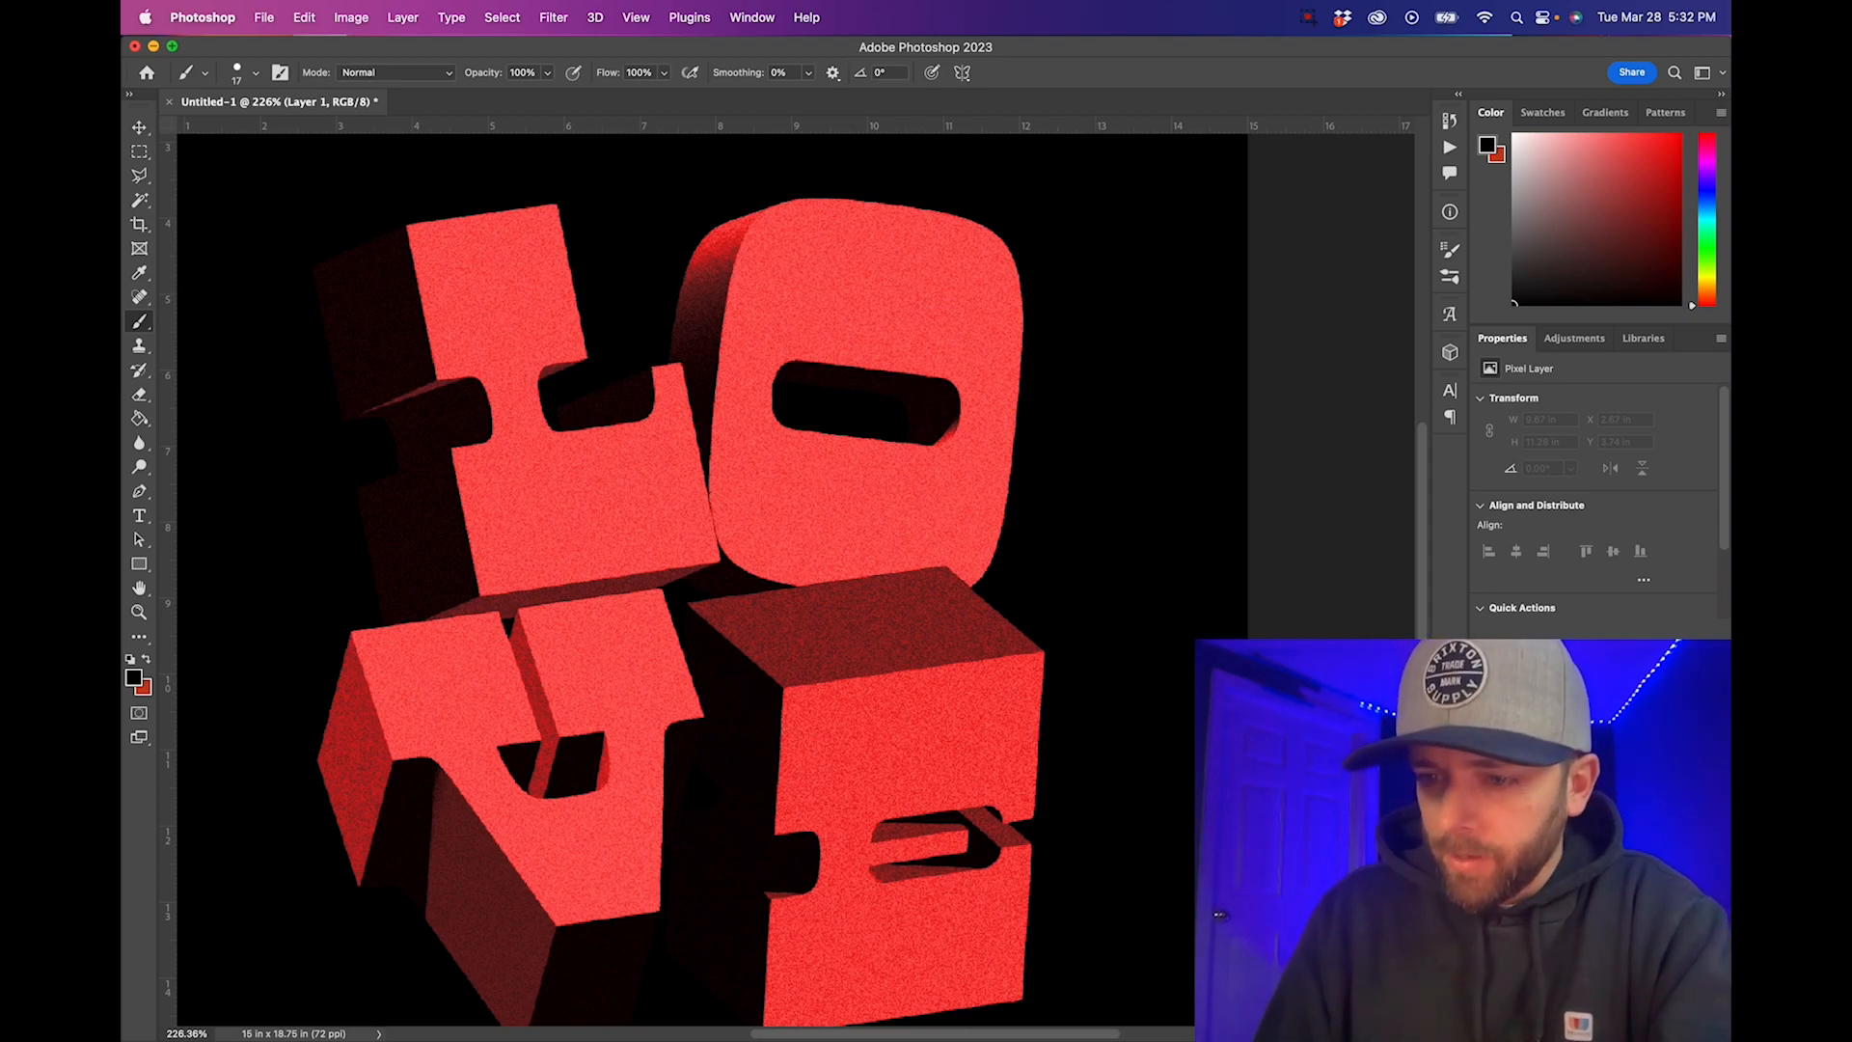
pyautogui.click(1582, 839)
pyautogui.click(1582, 806)
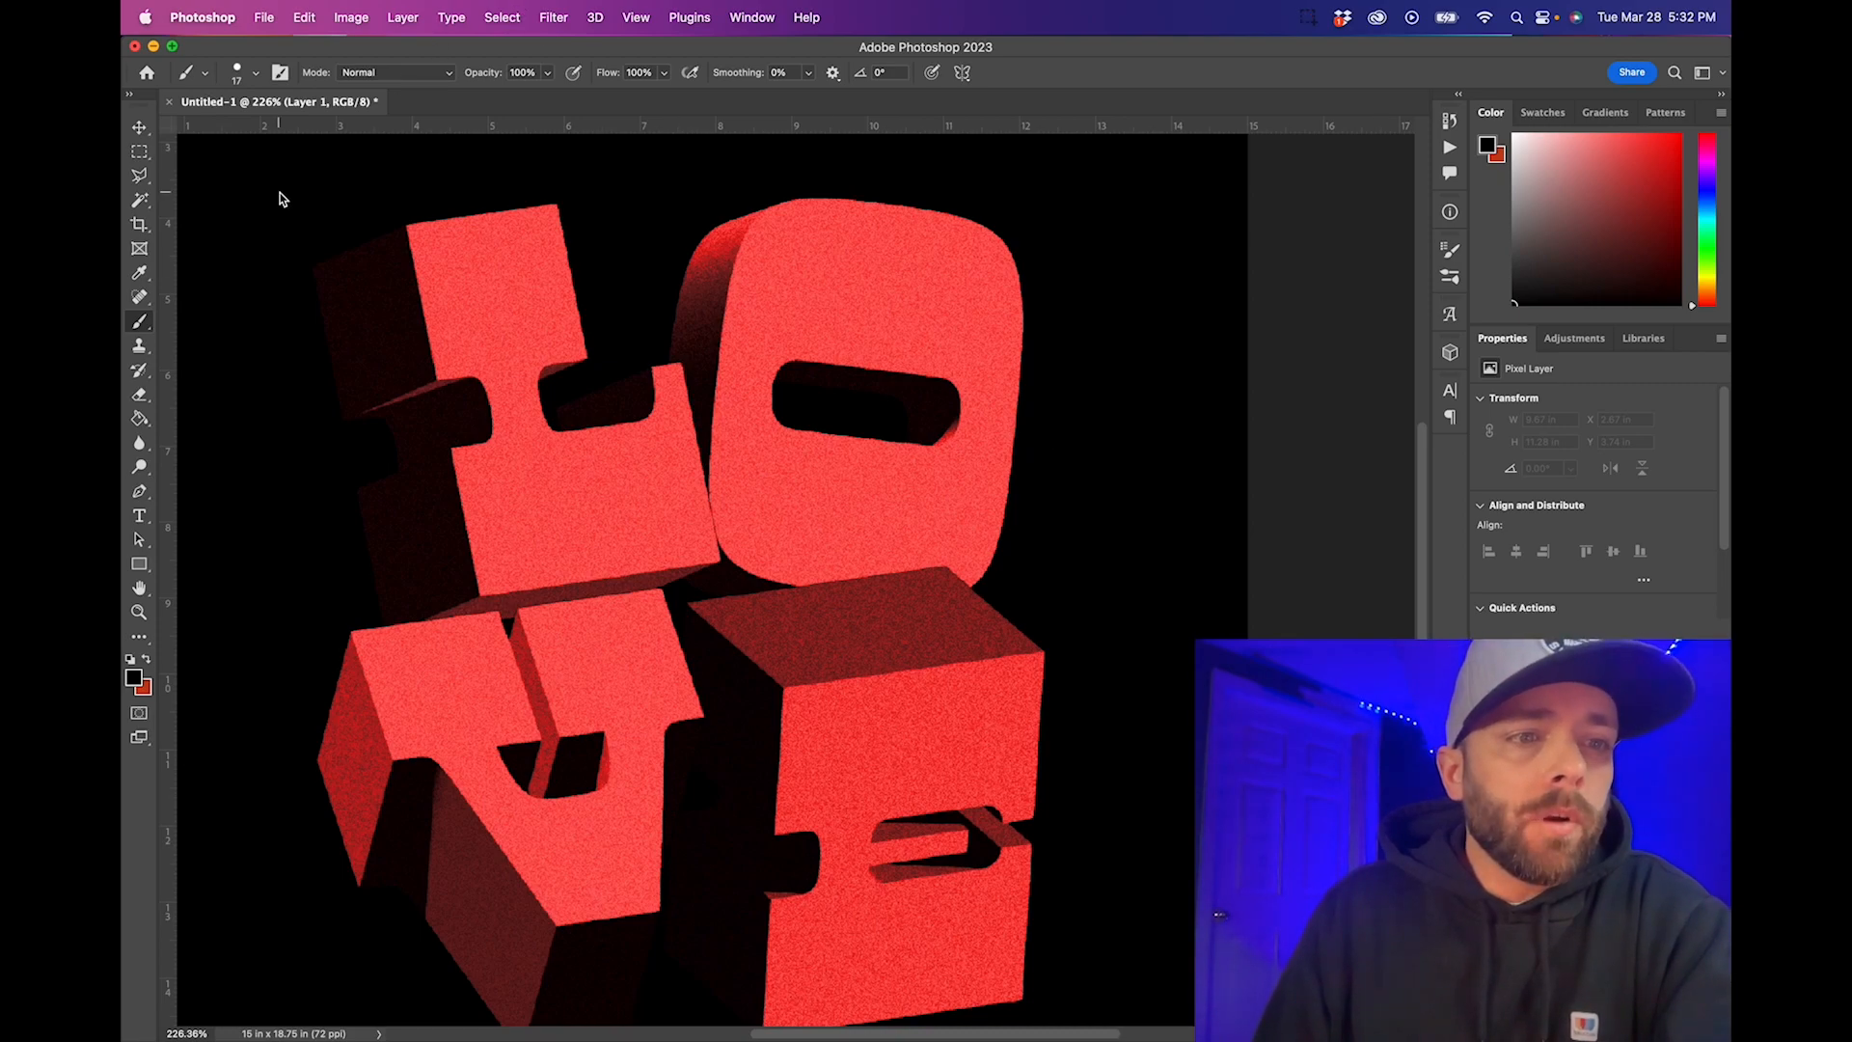
# Set the brush to the Soft Round preset with a size of 78 px and 0% hardness
pyautogui.click(258, 74)
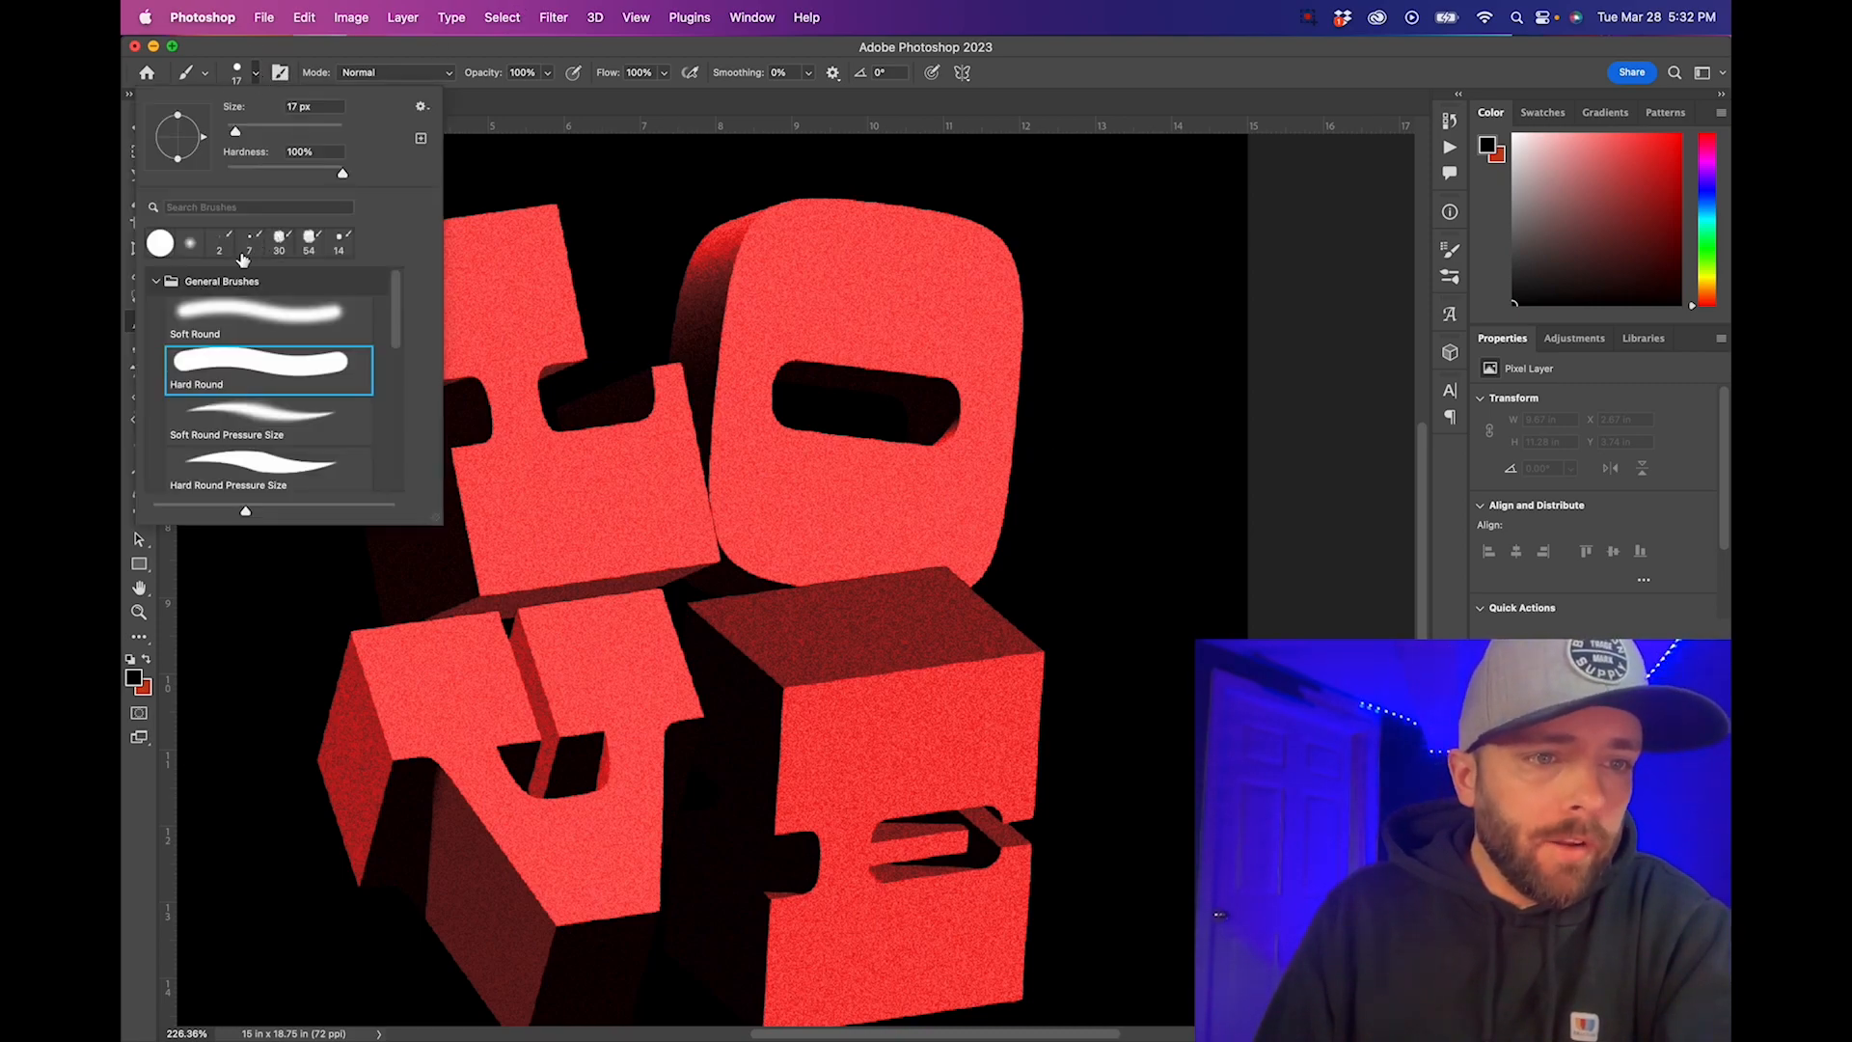
pyautogui.click(214, 311)
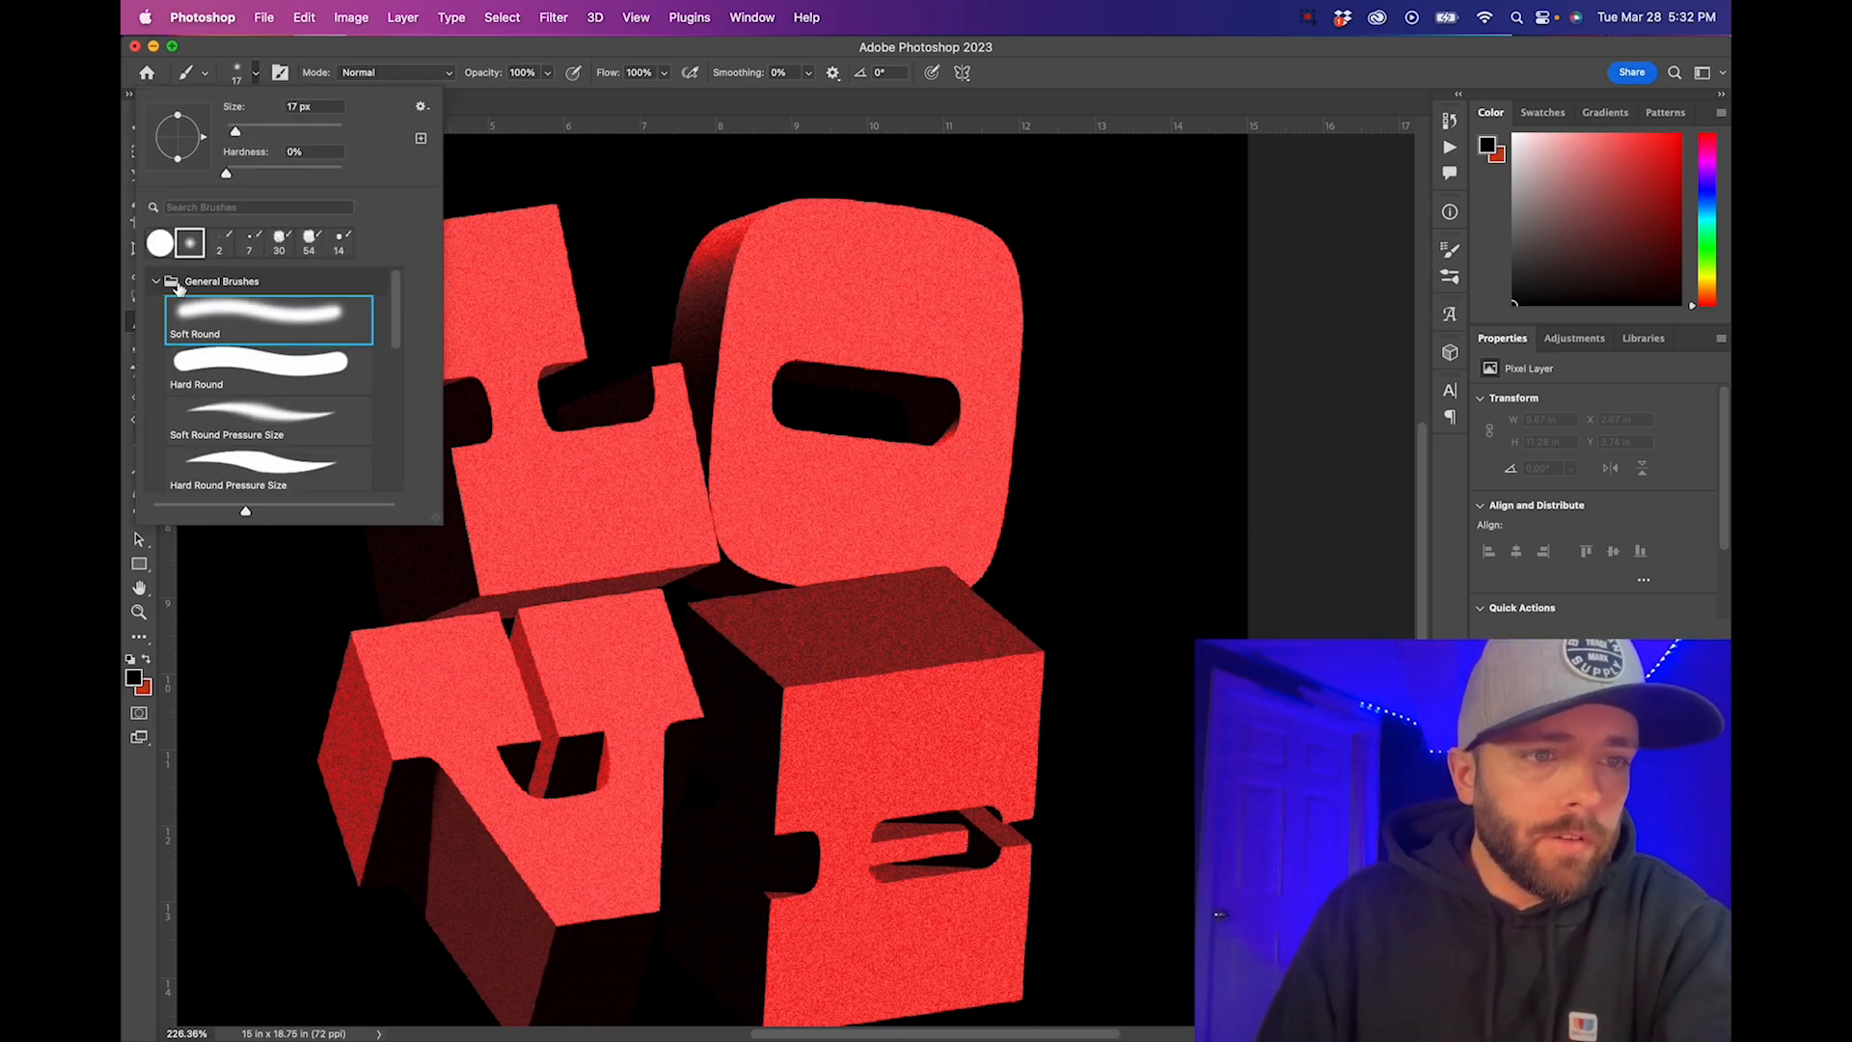
pyautogui.click(156, 280)
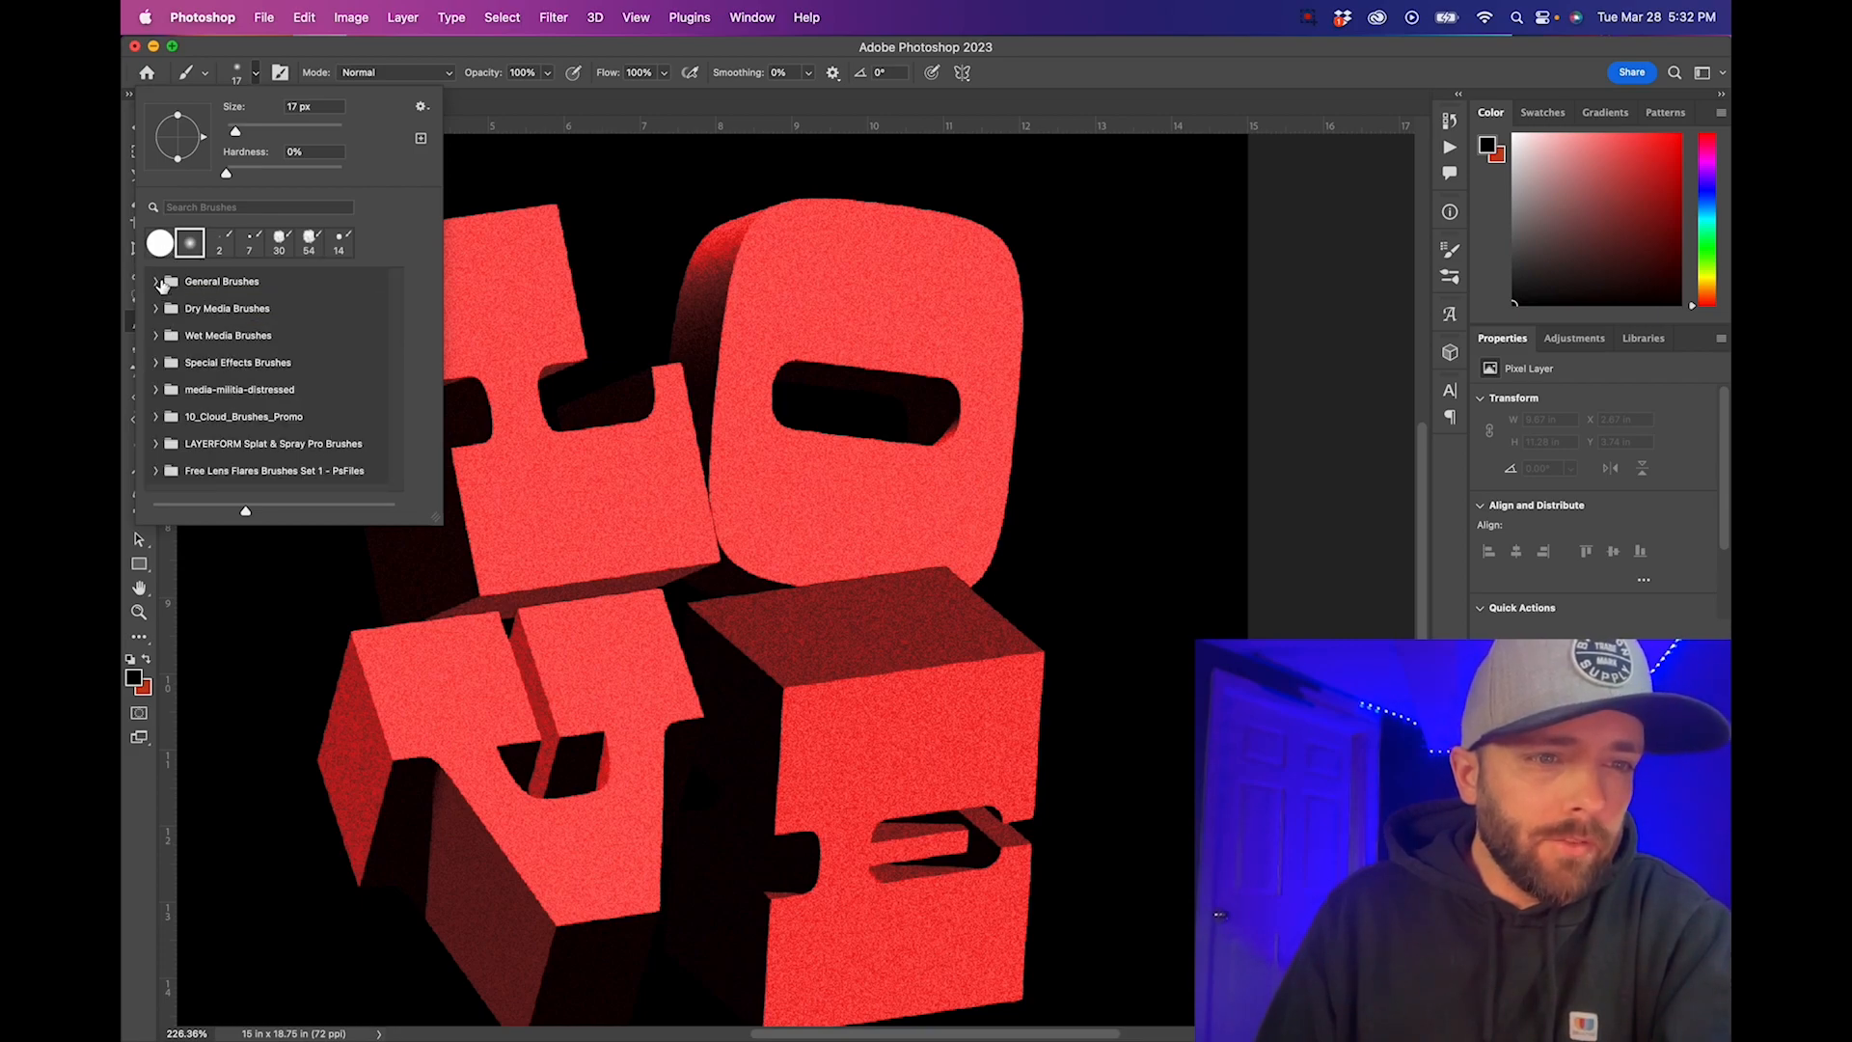
pyautogui.click(157, 281)
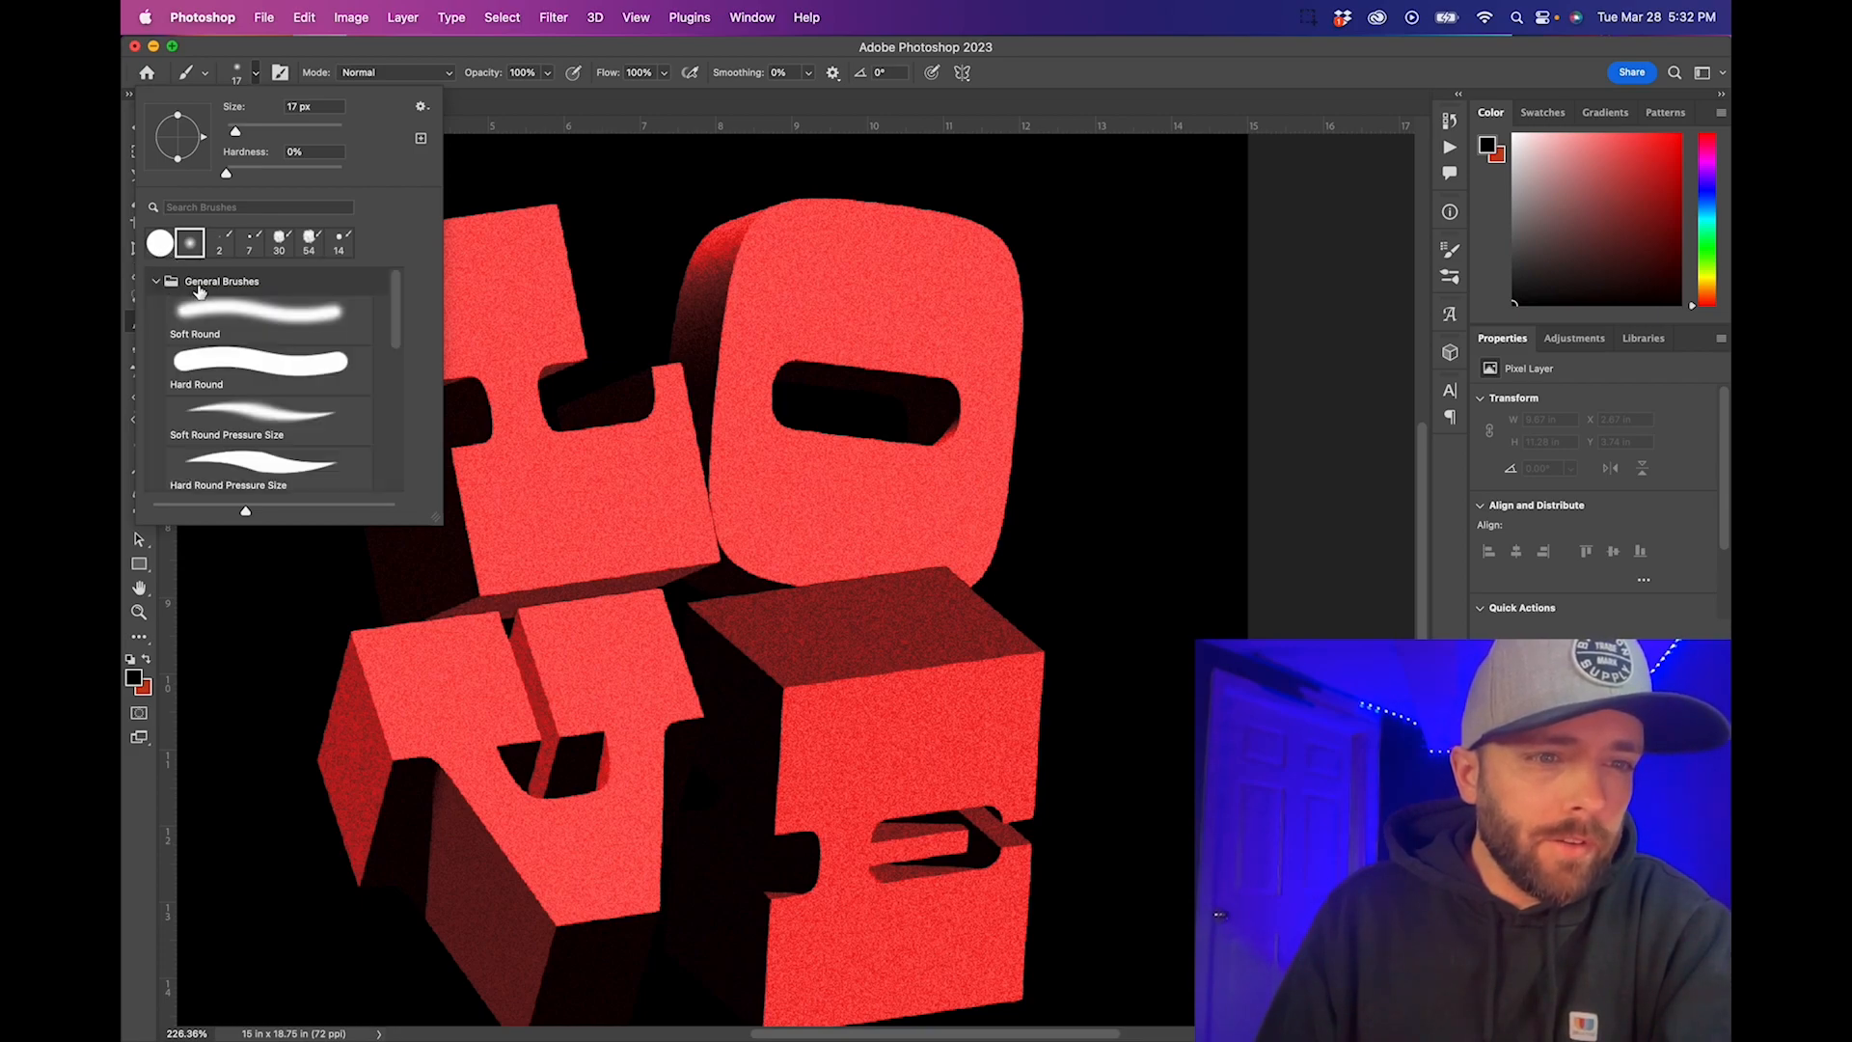
pyautogui.click(256, 315)
pyautogui.moveTo(266, 131)
pyautogui.mouseDown()
pyautogui.moveTo(328, 128)
pyautogui.moveTo(287, 129)
pyautogui.mouseUp()
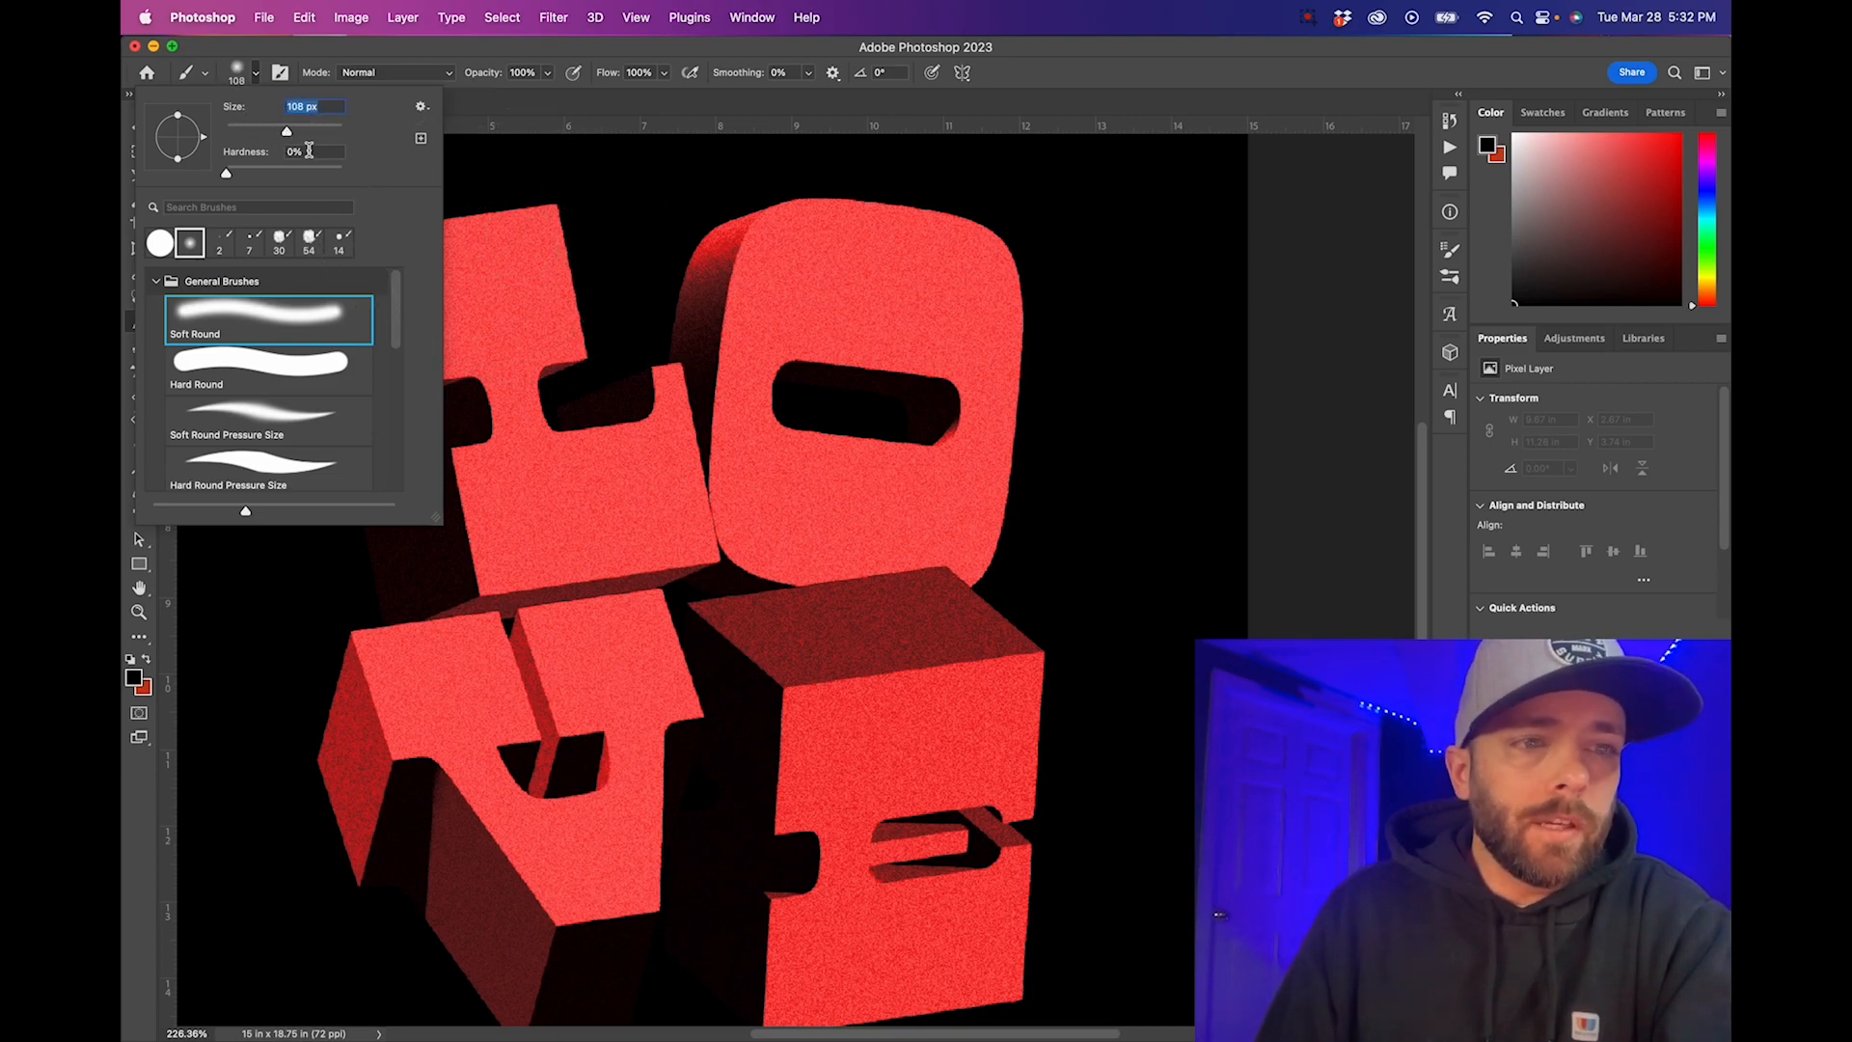
pyautogui.moveTo(273, 141); pyautogui.dragTo(270, 133)
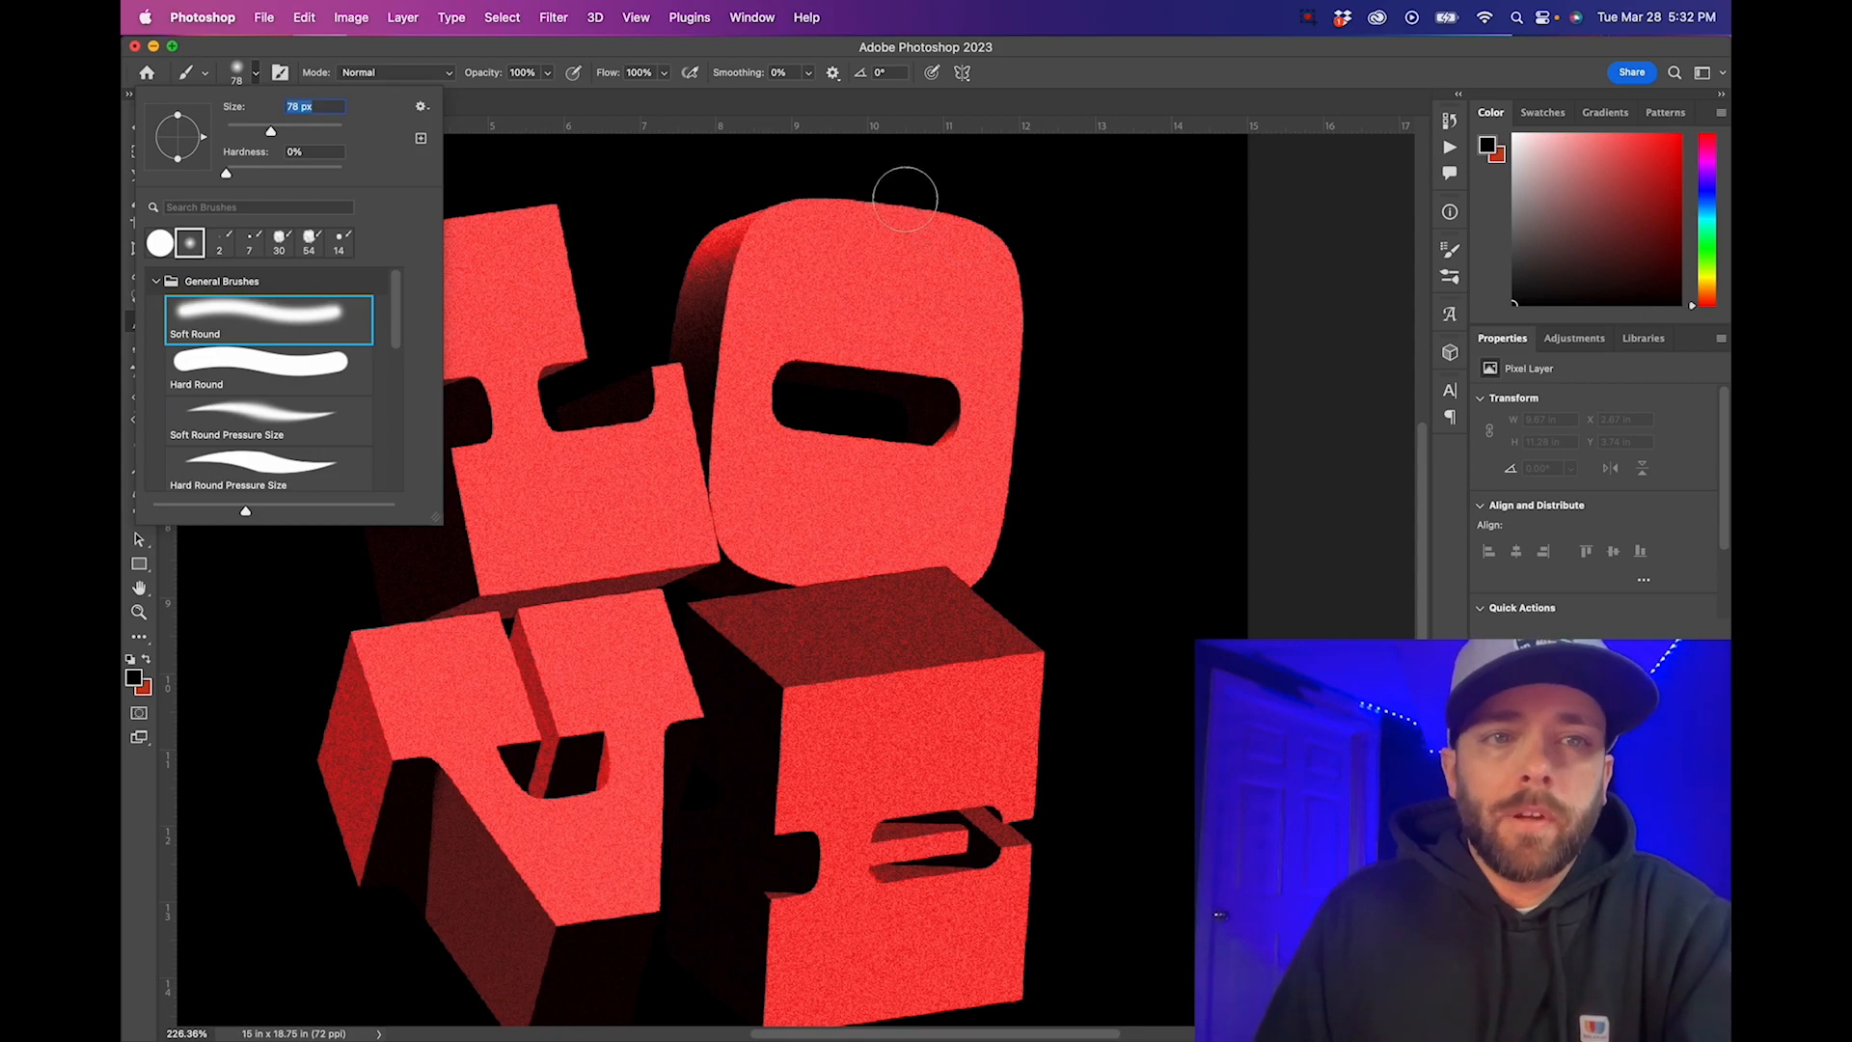
# Try shading the O's upper-right corner with 30% brush opacity and undo the strokes
pyautogui.click(547, 72)
pyautogui.moveTo(504, 98); pyautogui.dragTo(488, 95)
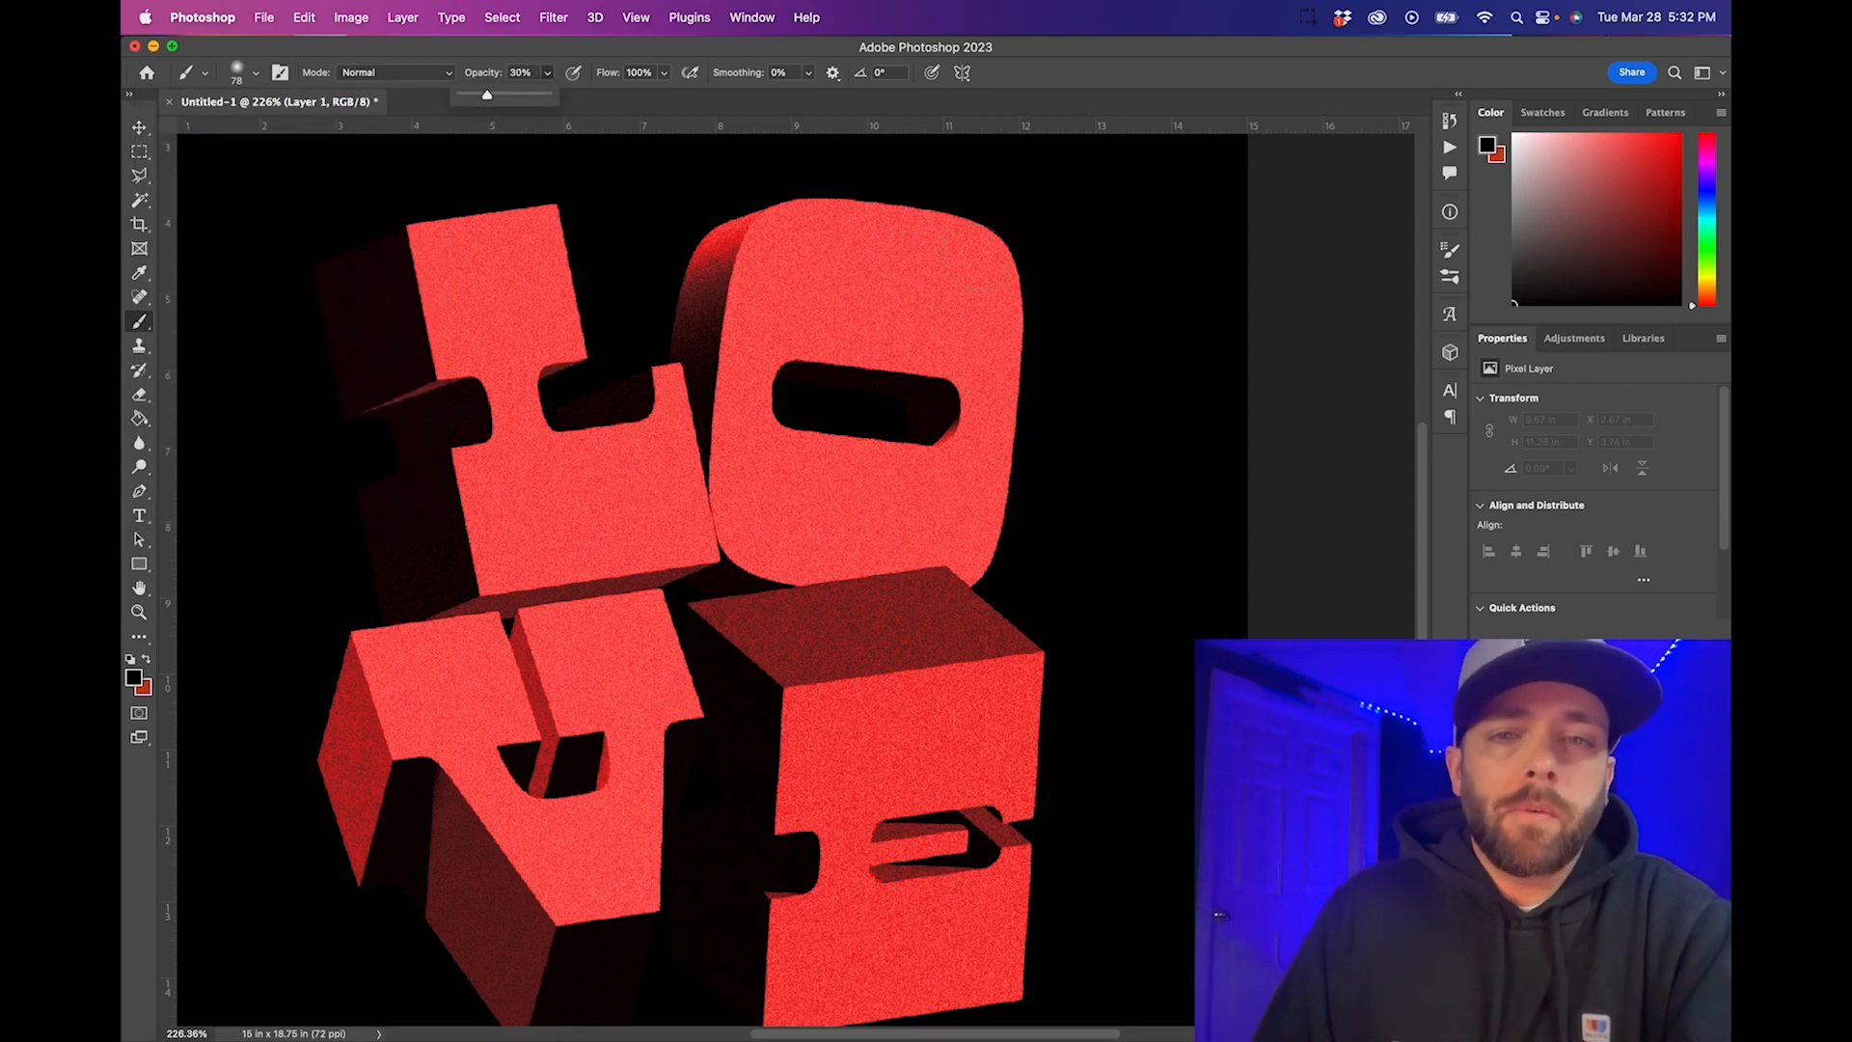
pyautogui.moveTo(923, 176); pyautogui.dragTo(992, 257)
pyautogui.moveTo(878, 163); pyautogui.dragTo(1162, 426)
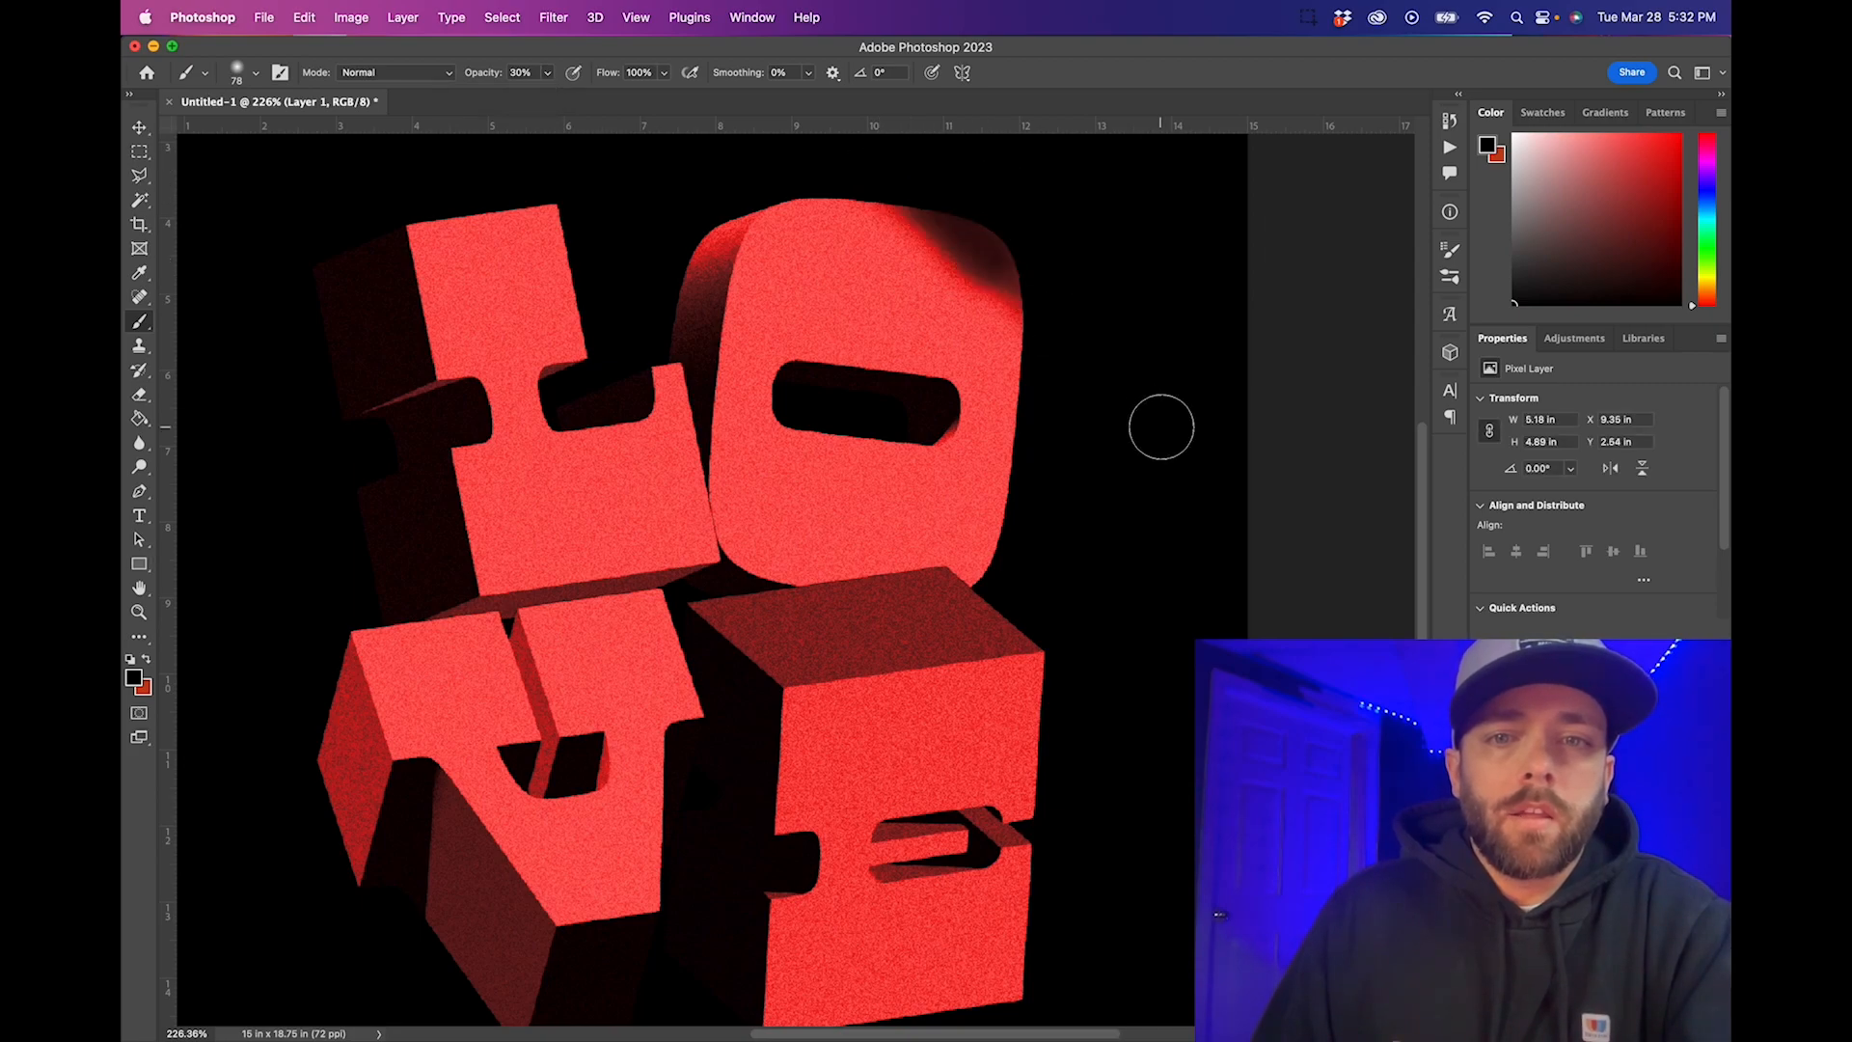
pyautogui.moveTo(922, 194); pyautogui.dragTo(1074, 334)
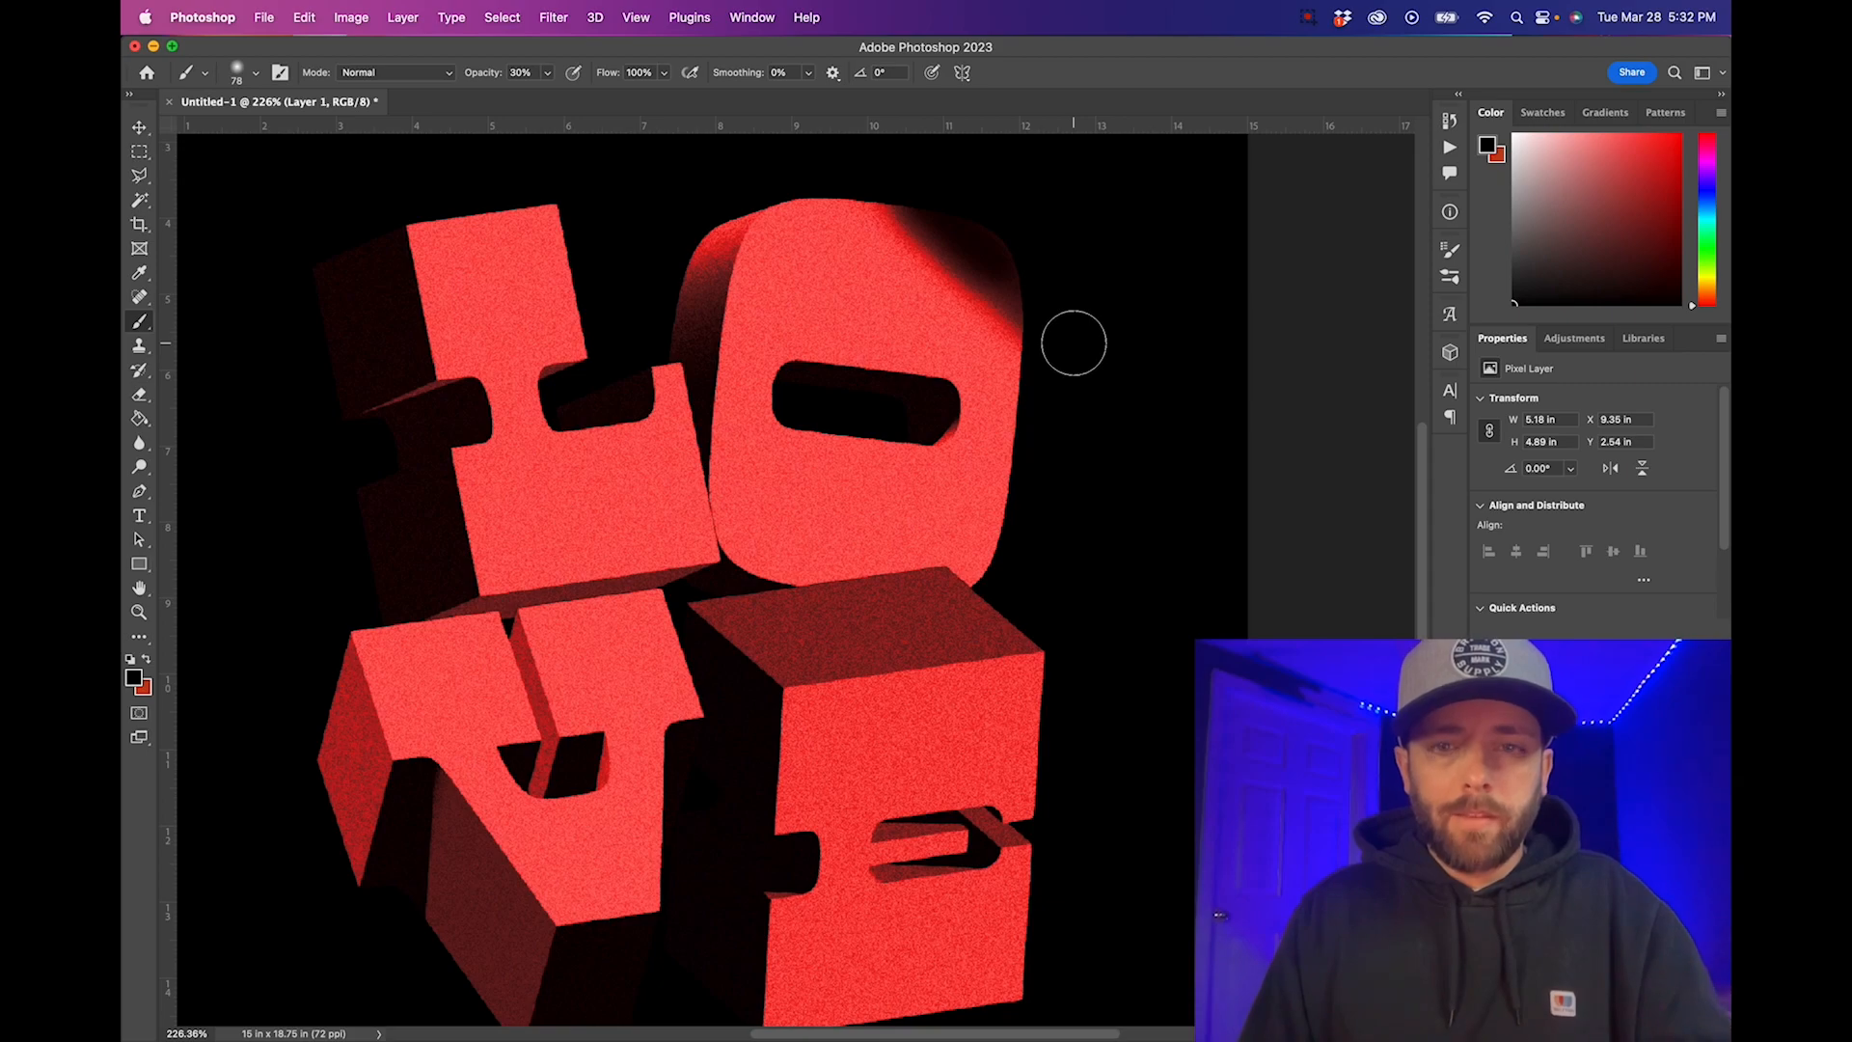
pyautogui.press('super+z')
pyautogui.press('super+z')
pyautogui.press('super+z')
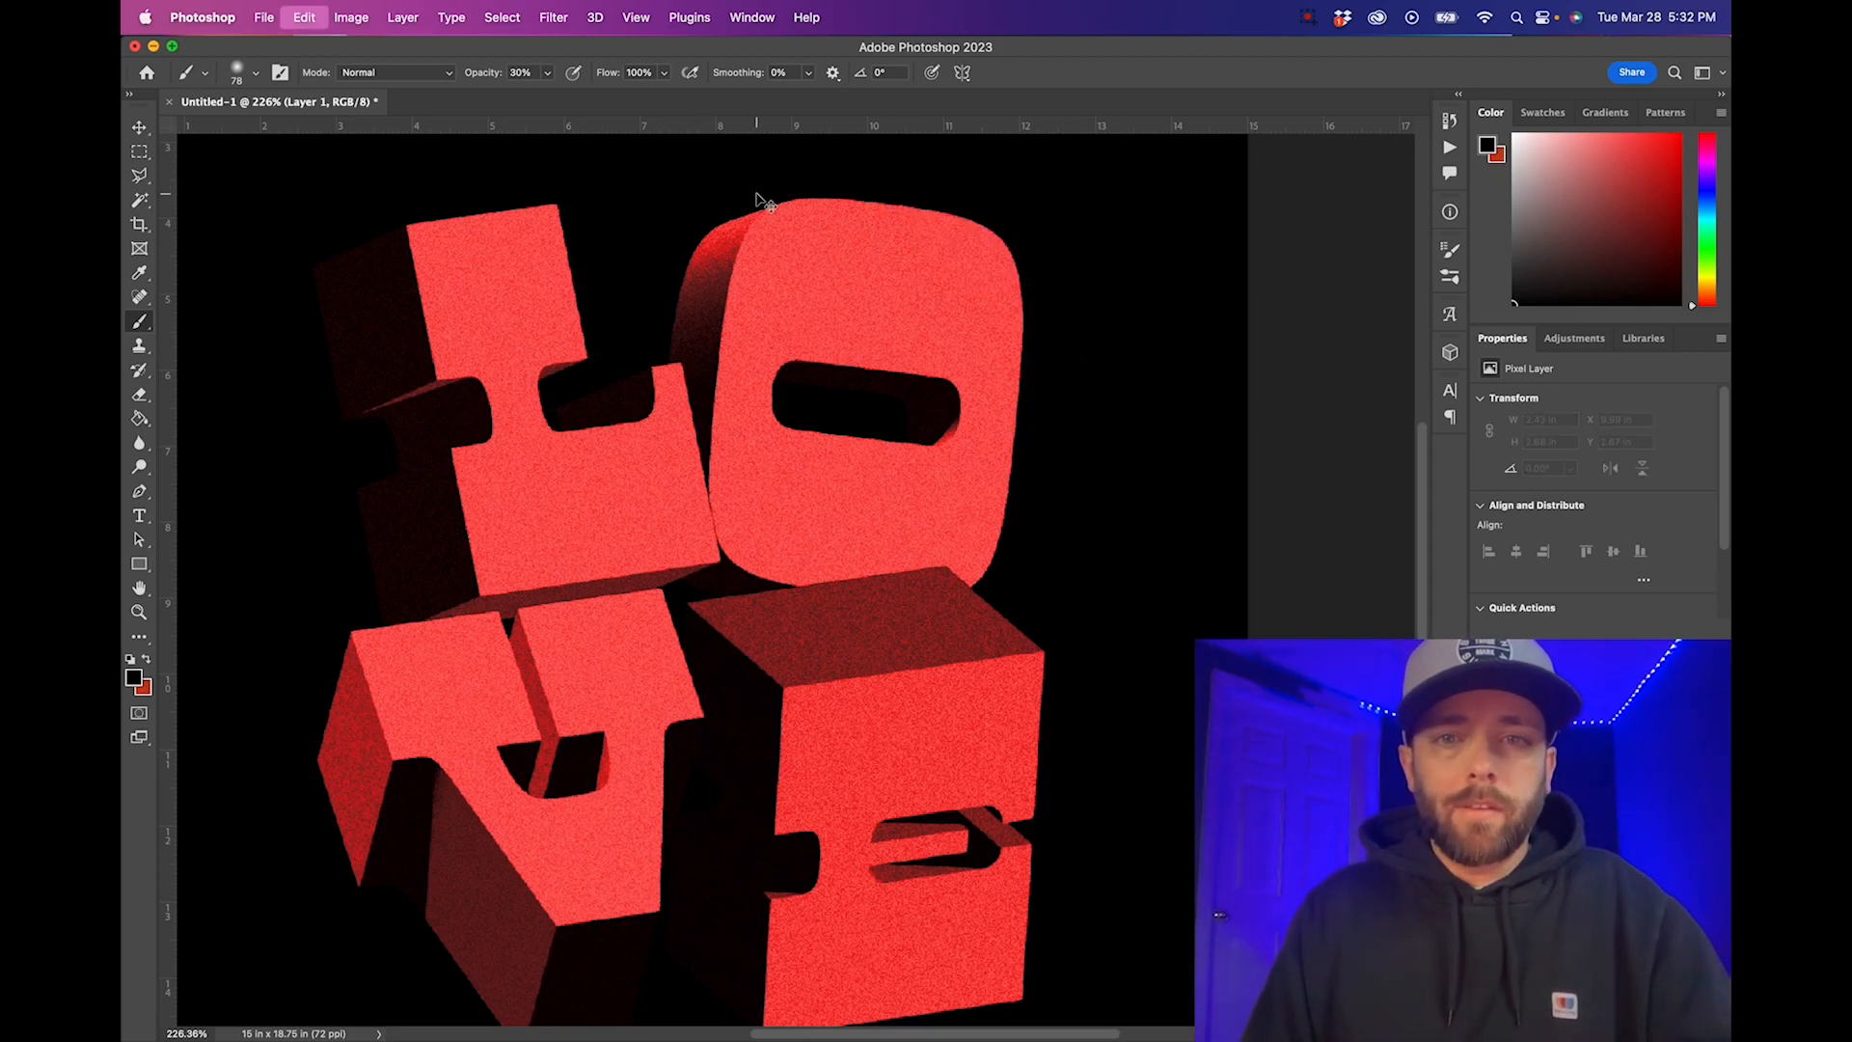
# Lower the brush opacity to 13% and paint a diagonal black shadow across the O's upper-right corner
pyautogui.click(547, 75)
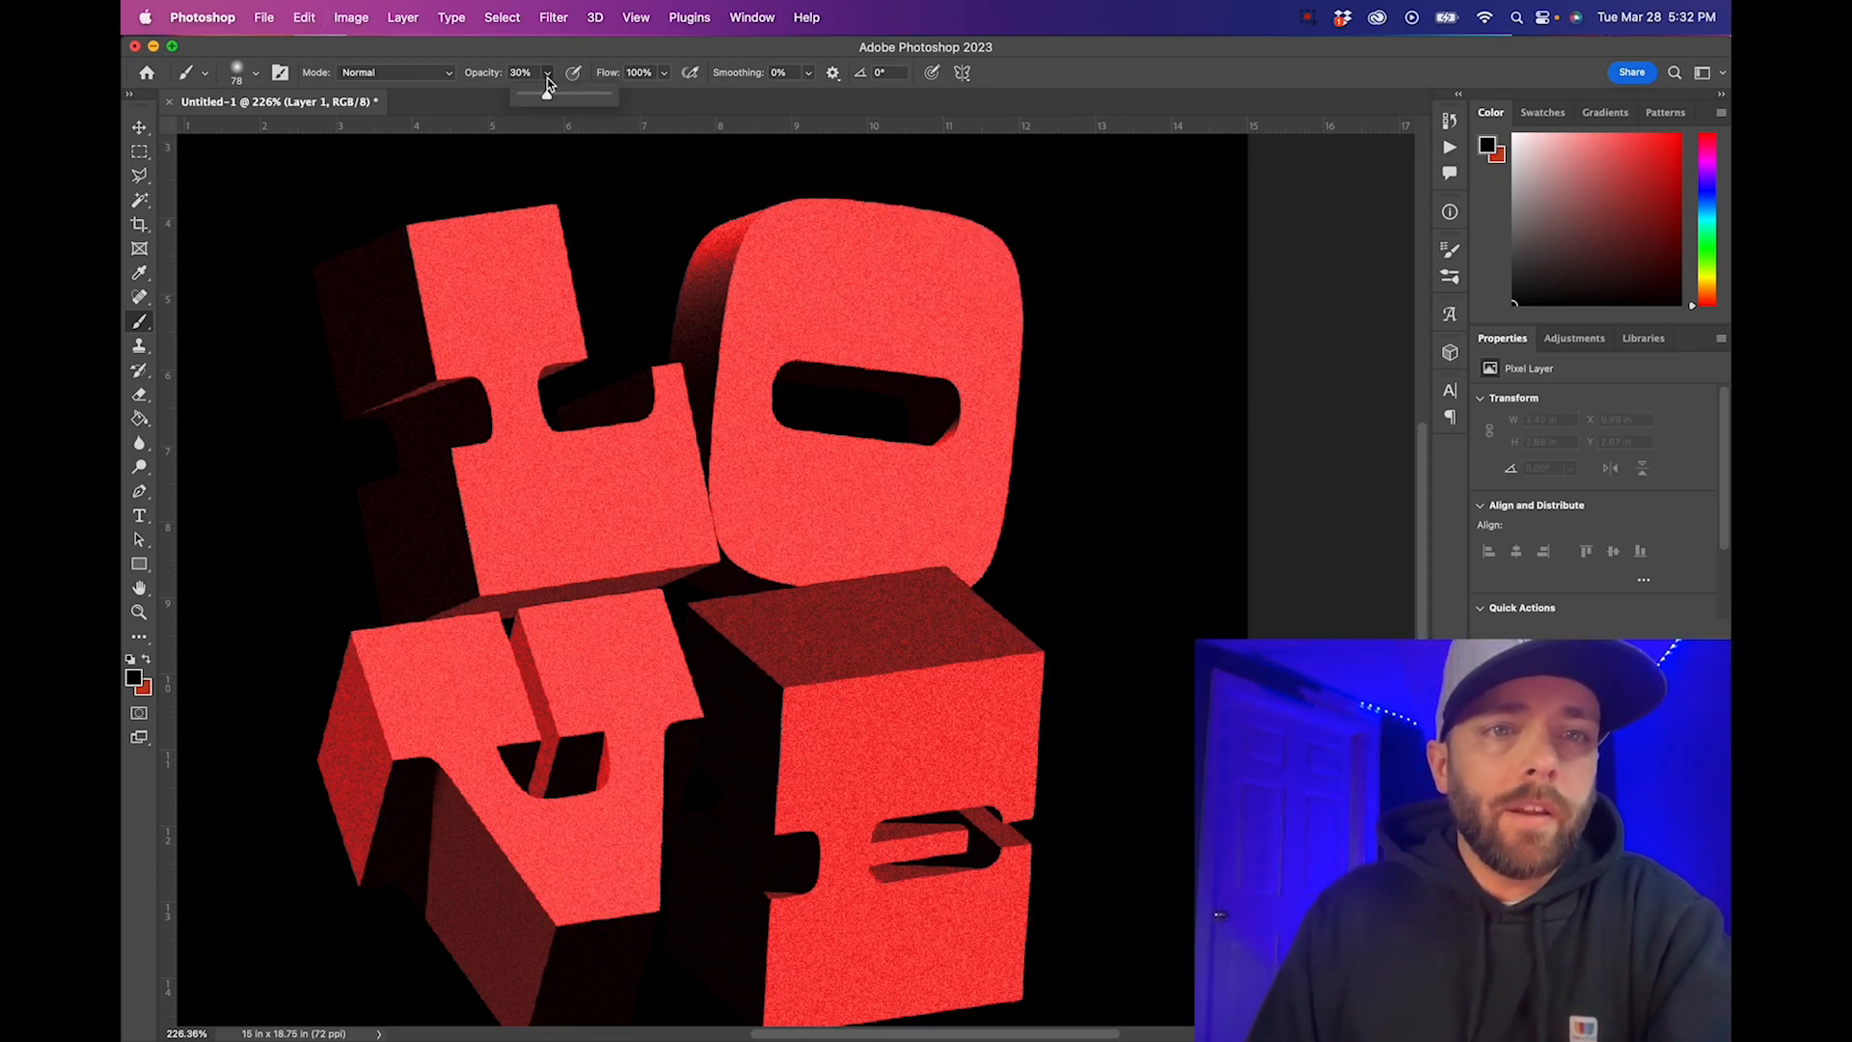
pyautogui.moveTo(529, 101); pyautogui.dragTo(536, 101)
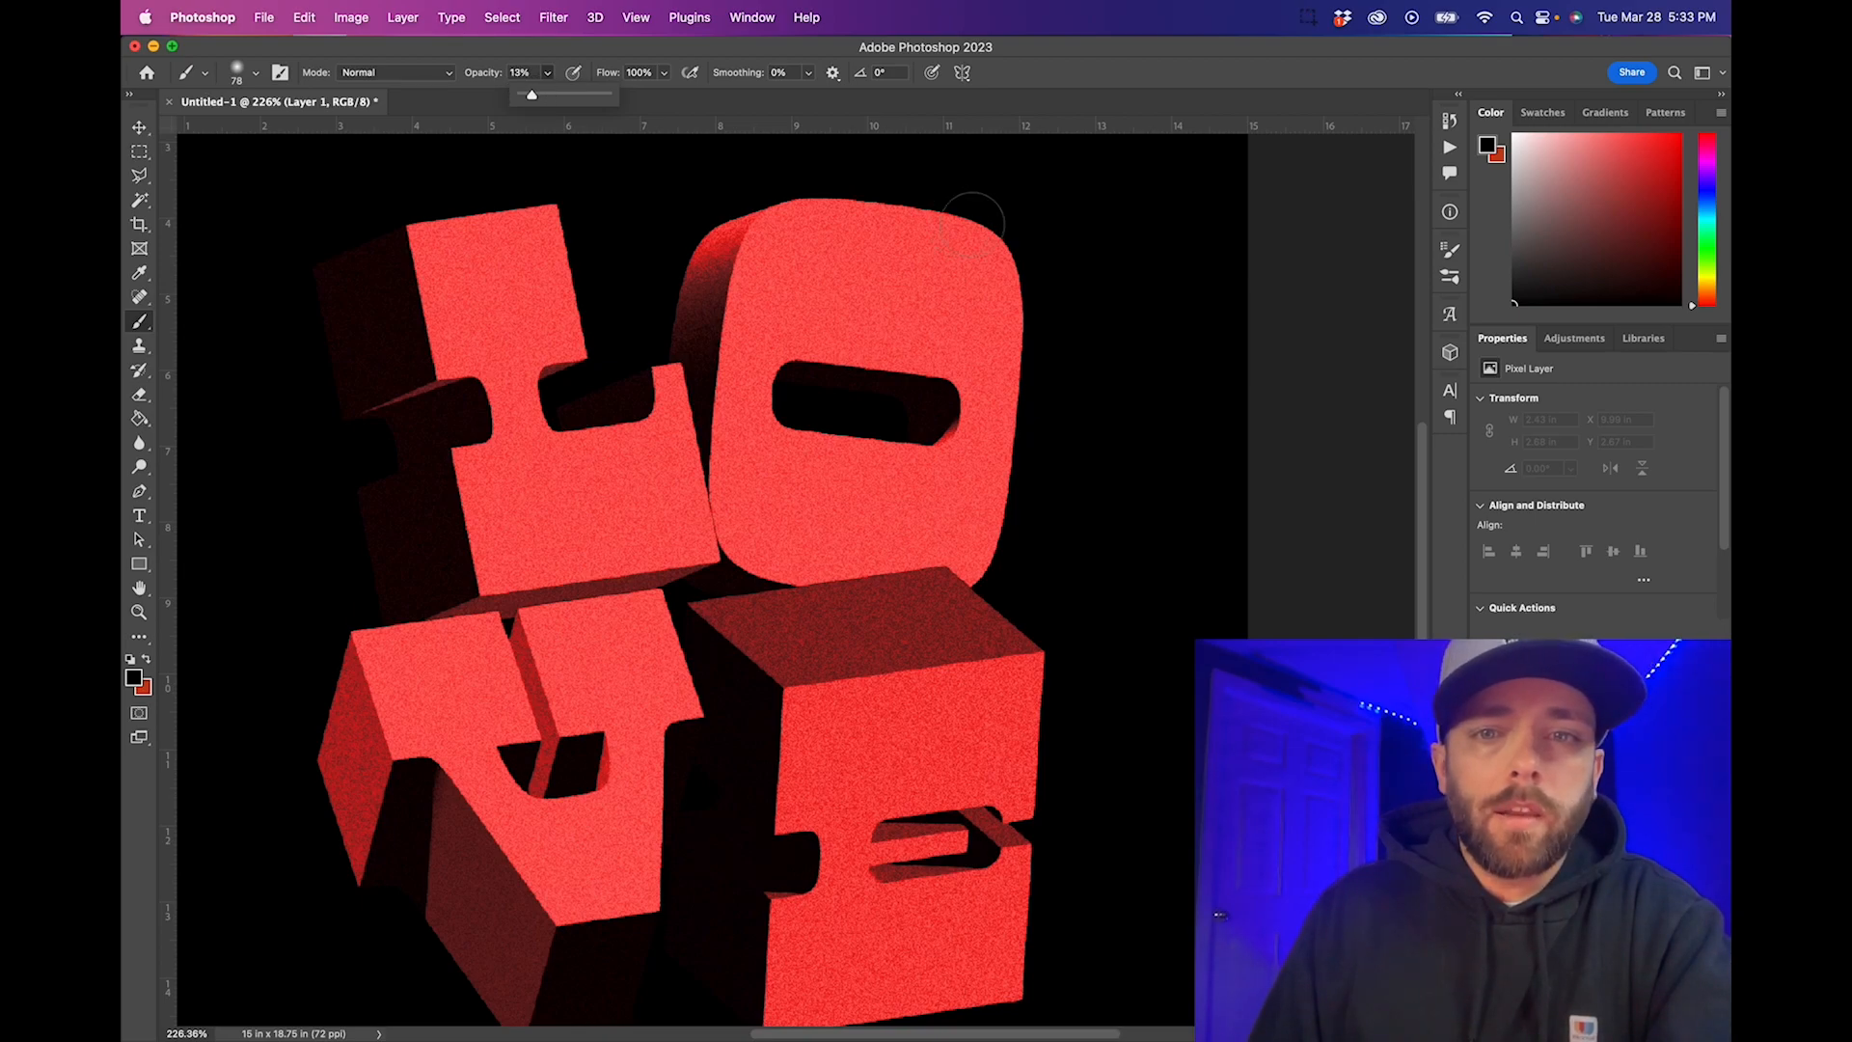
pyautogui.moveTo(926, 191); pyautogui.dragTo(1049, 395)
pyautogui.press('super+z')
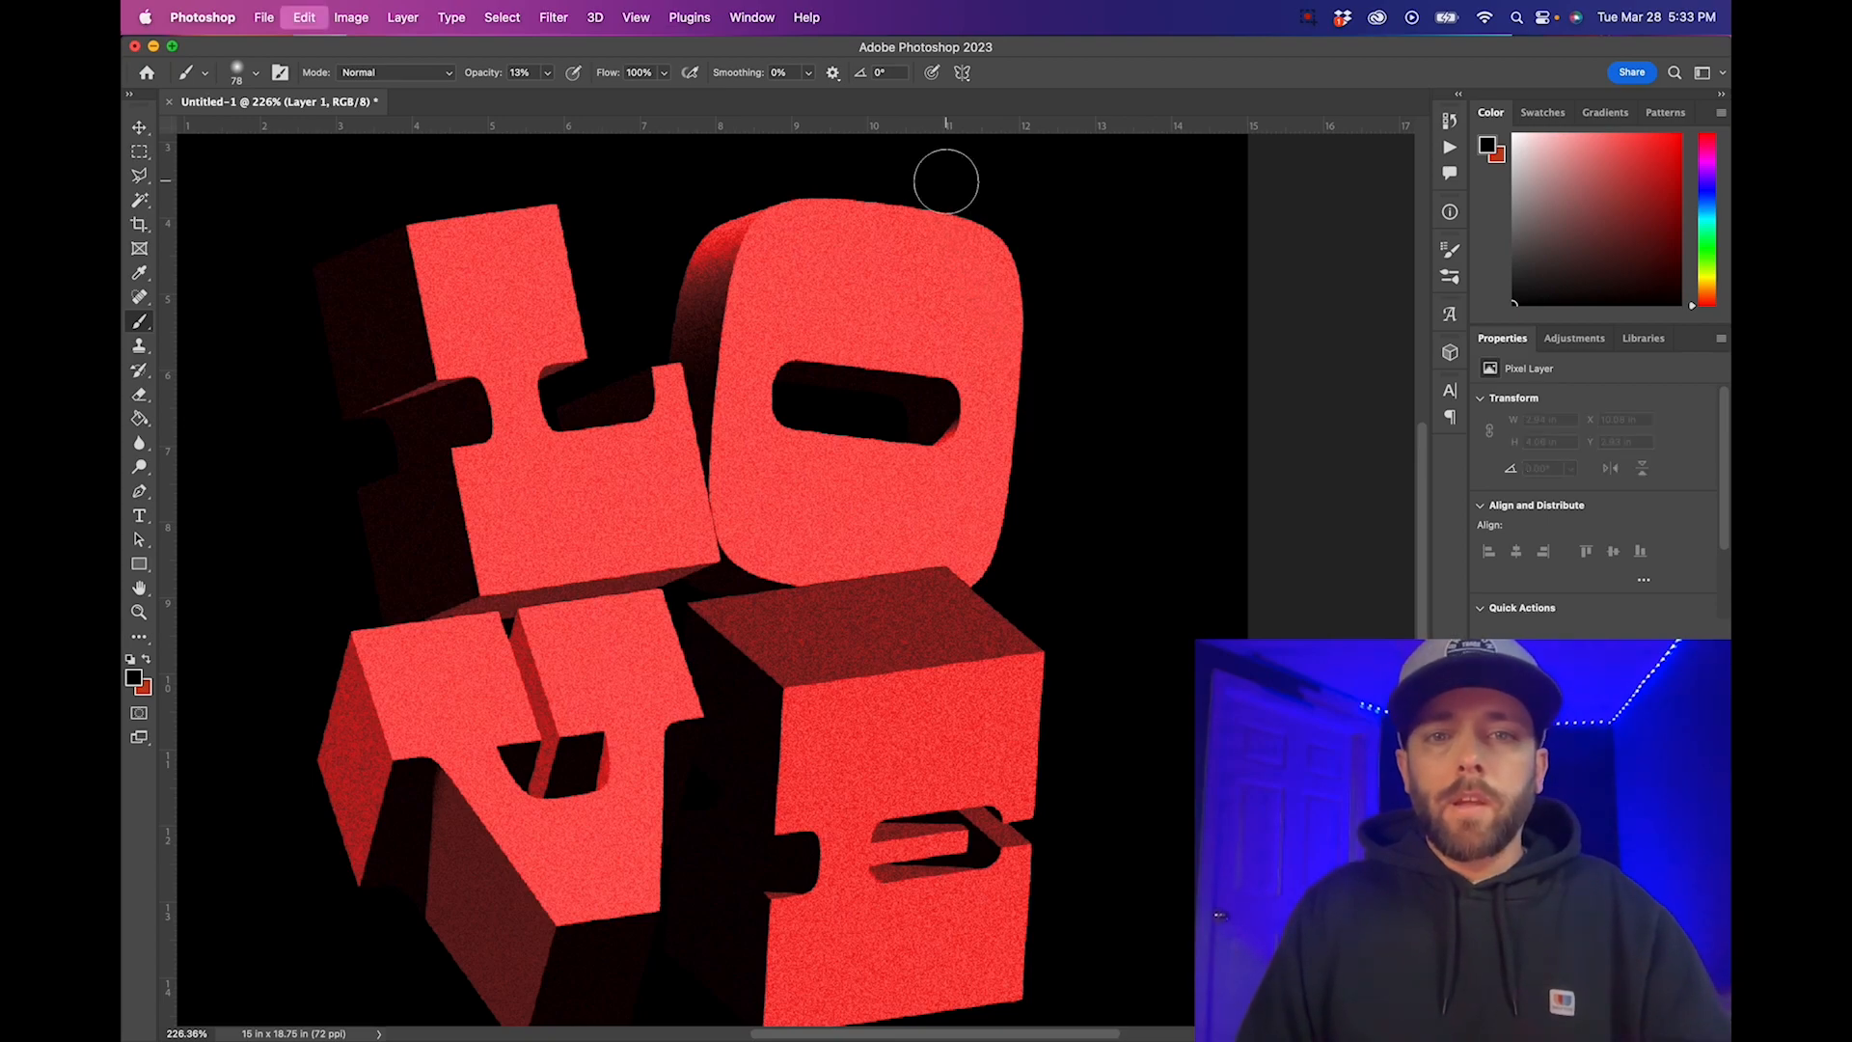
pyautogui.moveTo(944, 185); pyautogui.dragTo(1076, 363)
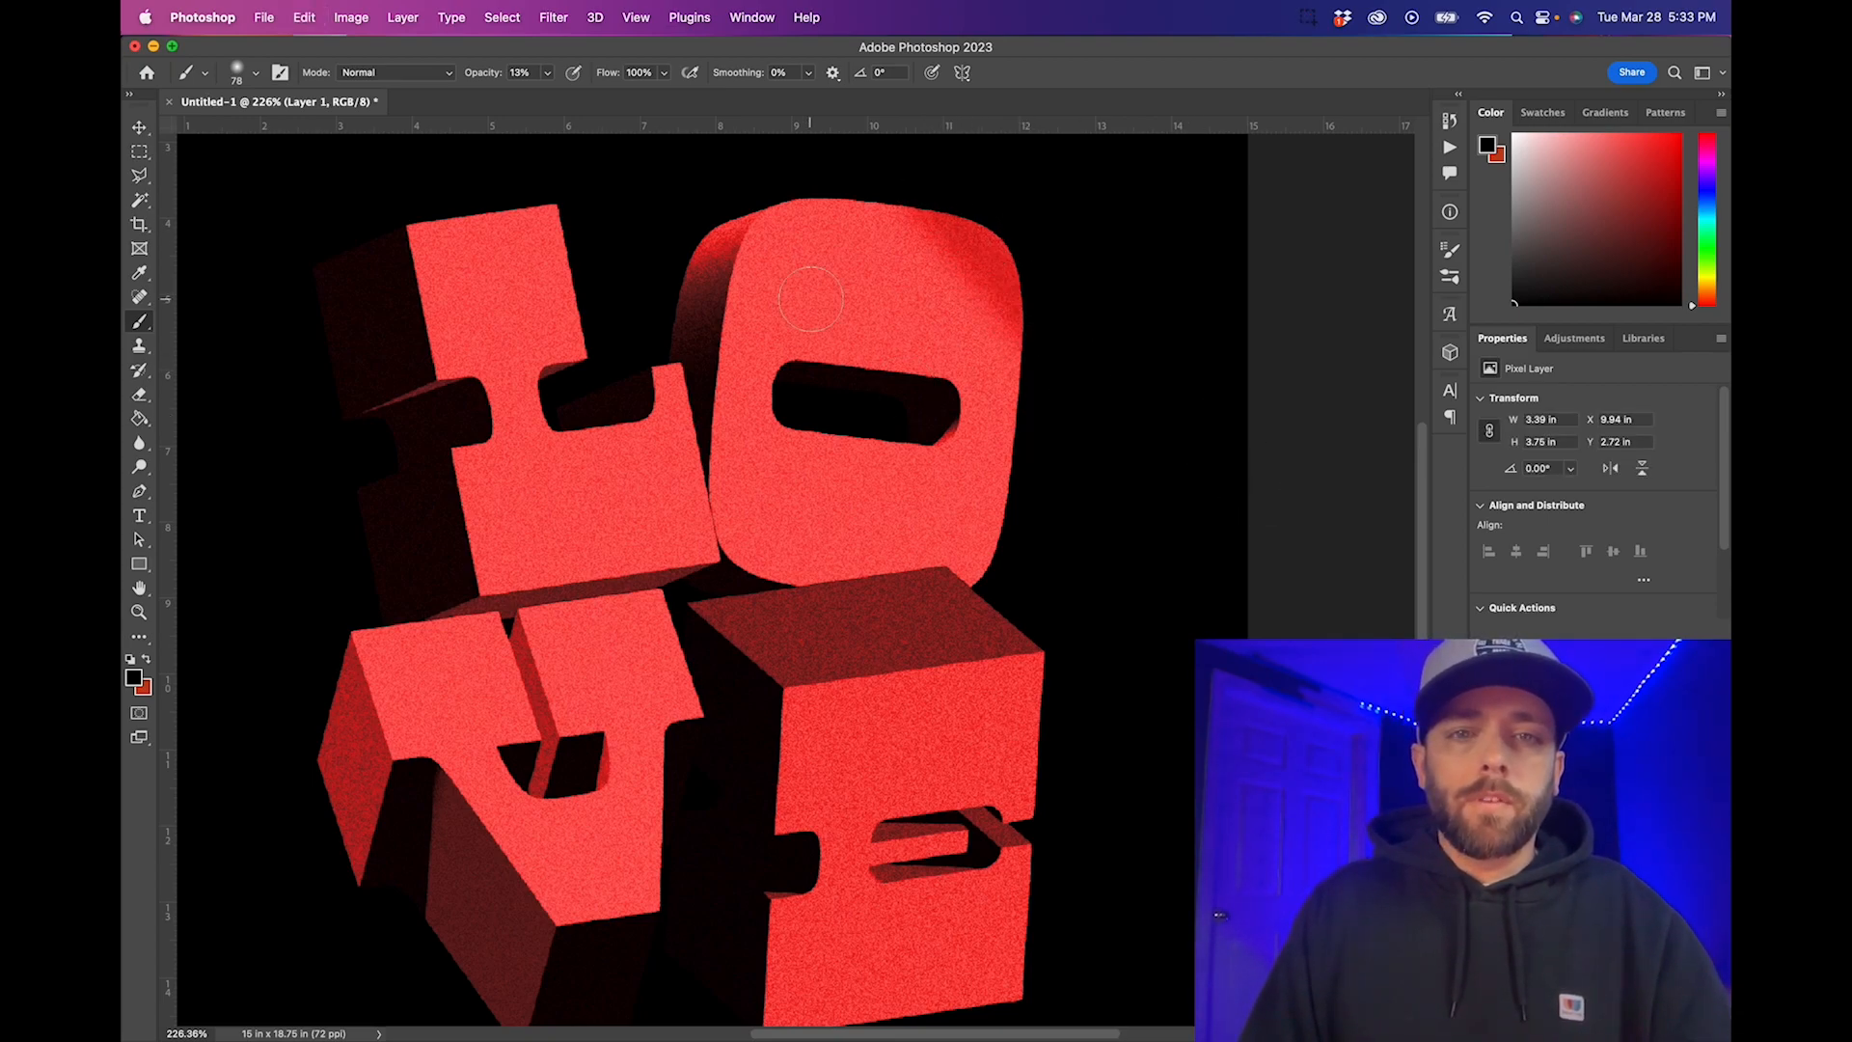
pyautogui.press('super+z')
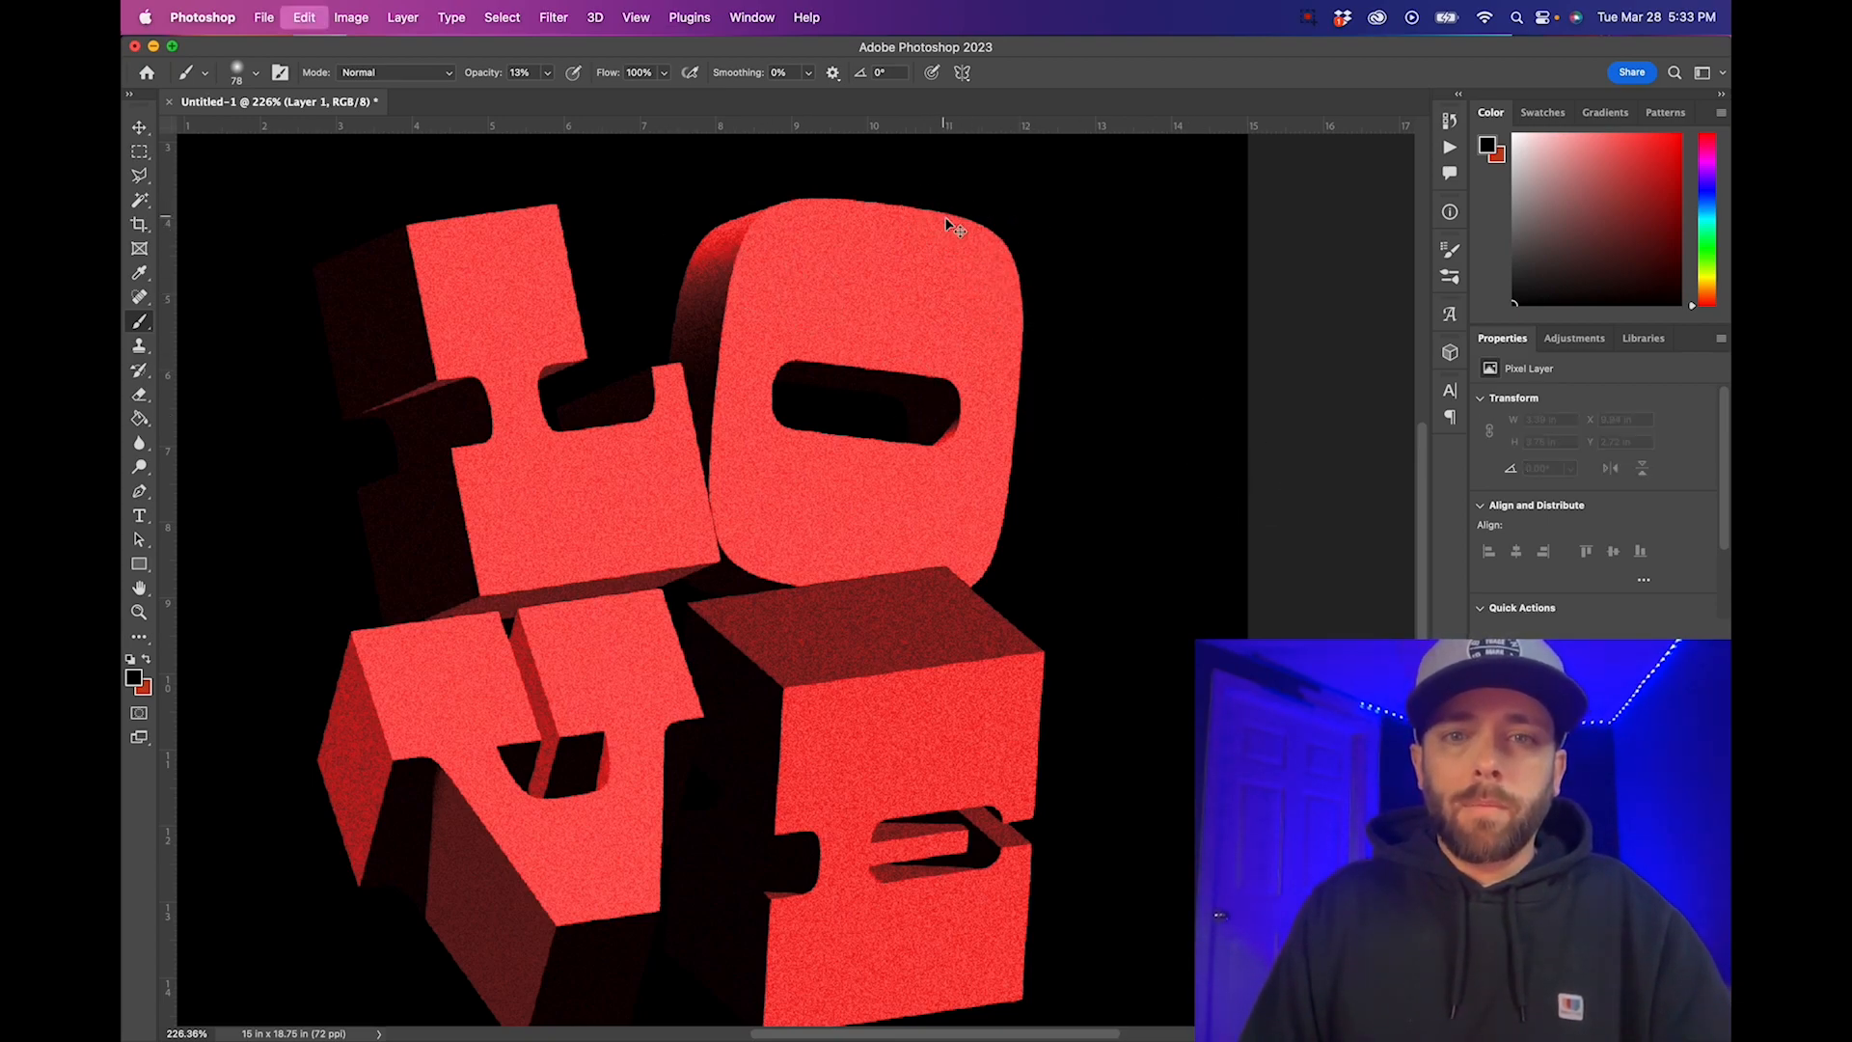
pyautogui.moveTo(926, 184); pyautogui.dragTo(1116, 426)
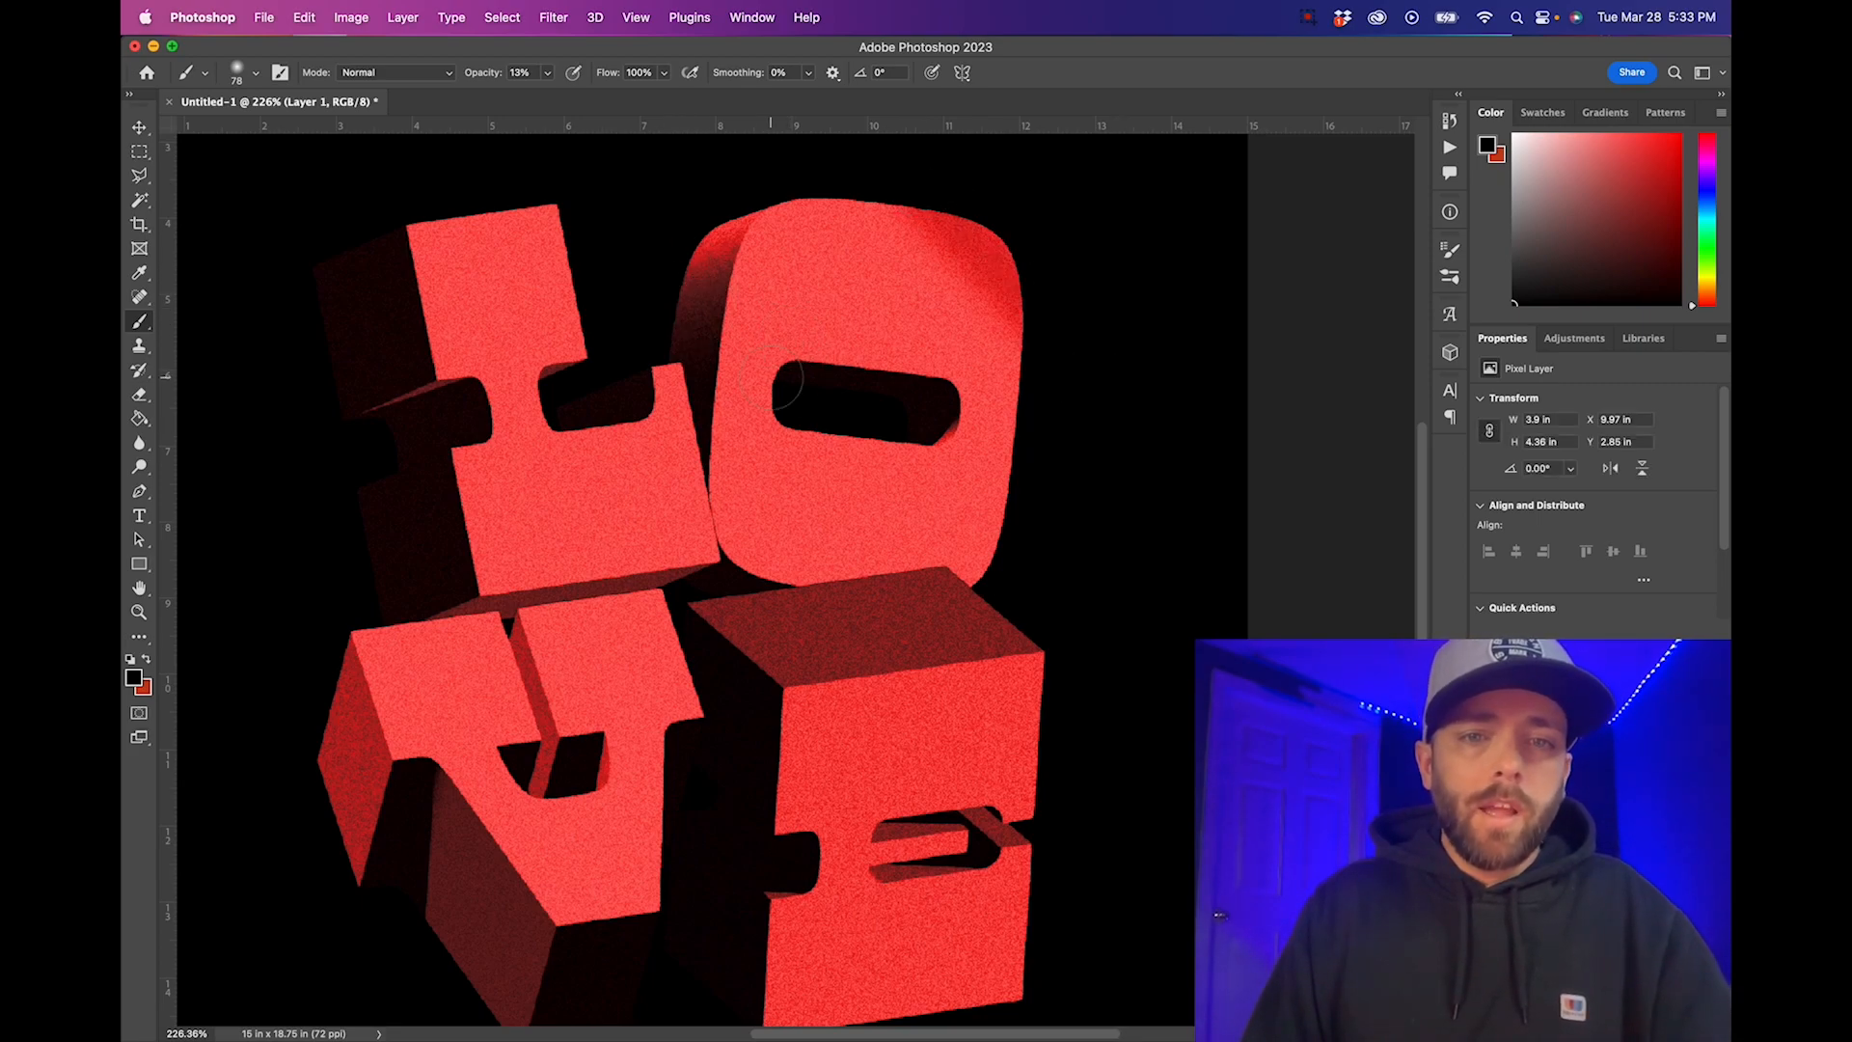
# Try diagonal shadow strokes across the O's lower-left area at 13% opacity and undo each attempt
pyautogui.moveTo(687, 380)
pyautogui.mouseDown()
pyautogui.moveTo(838, 550)
pyautogui.moveTo(957, 729)
pyautogui.mouseUp()
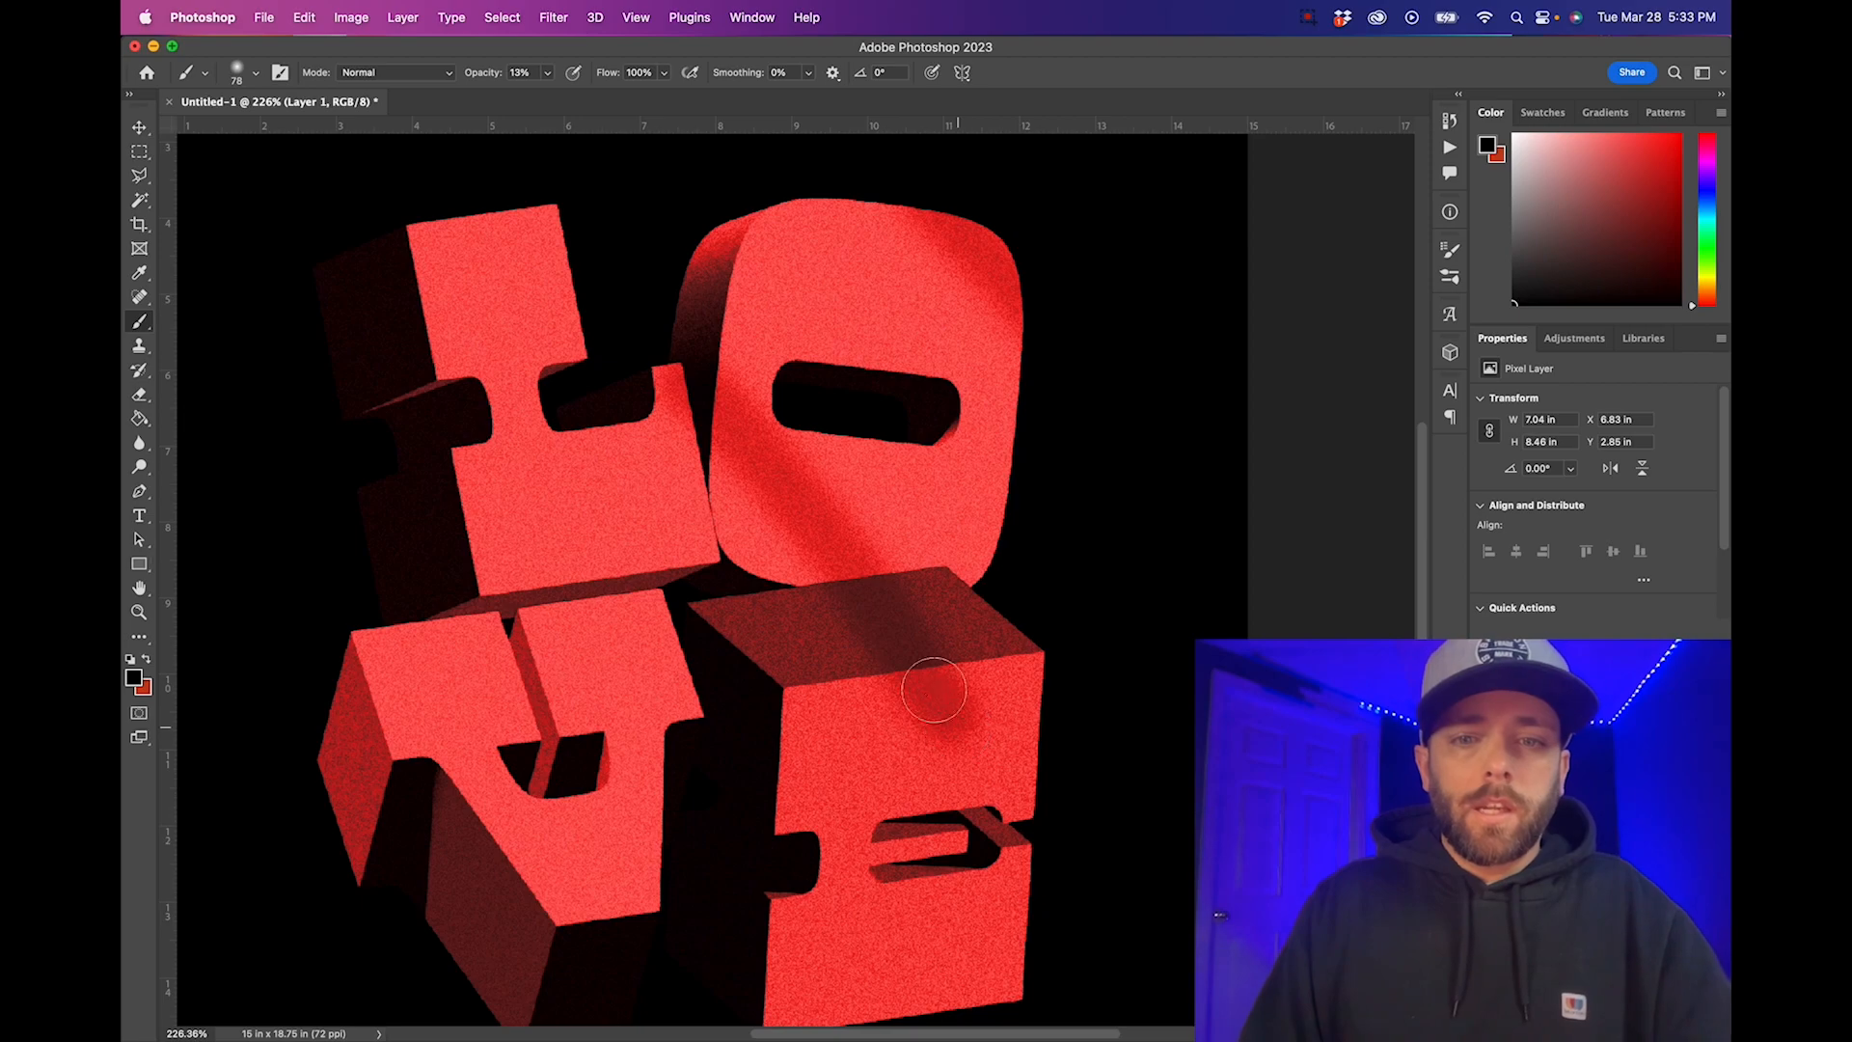
pyautogui.press('super+z')
pyautogui.moveTo(696, 370); pyautogui.dragTo(836, 565)
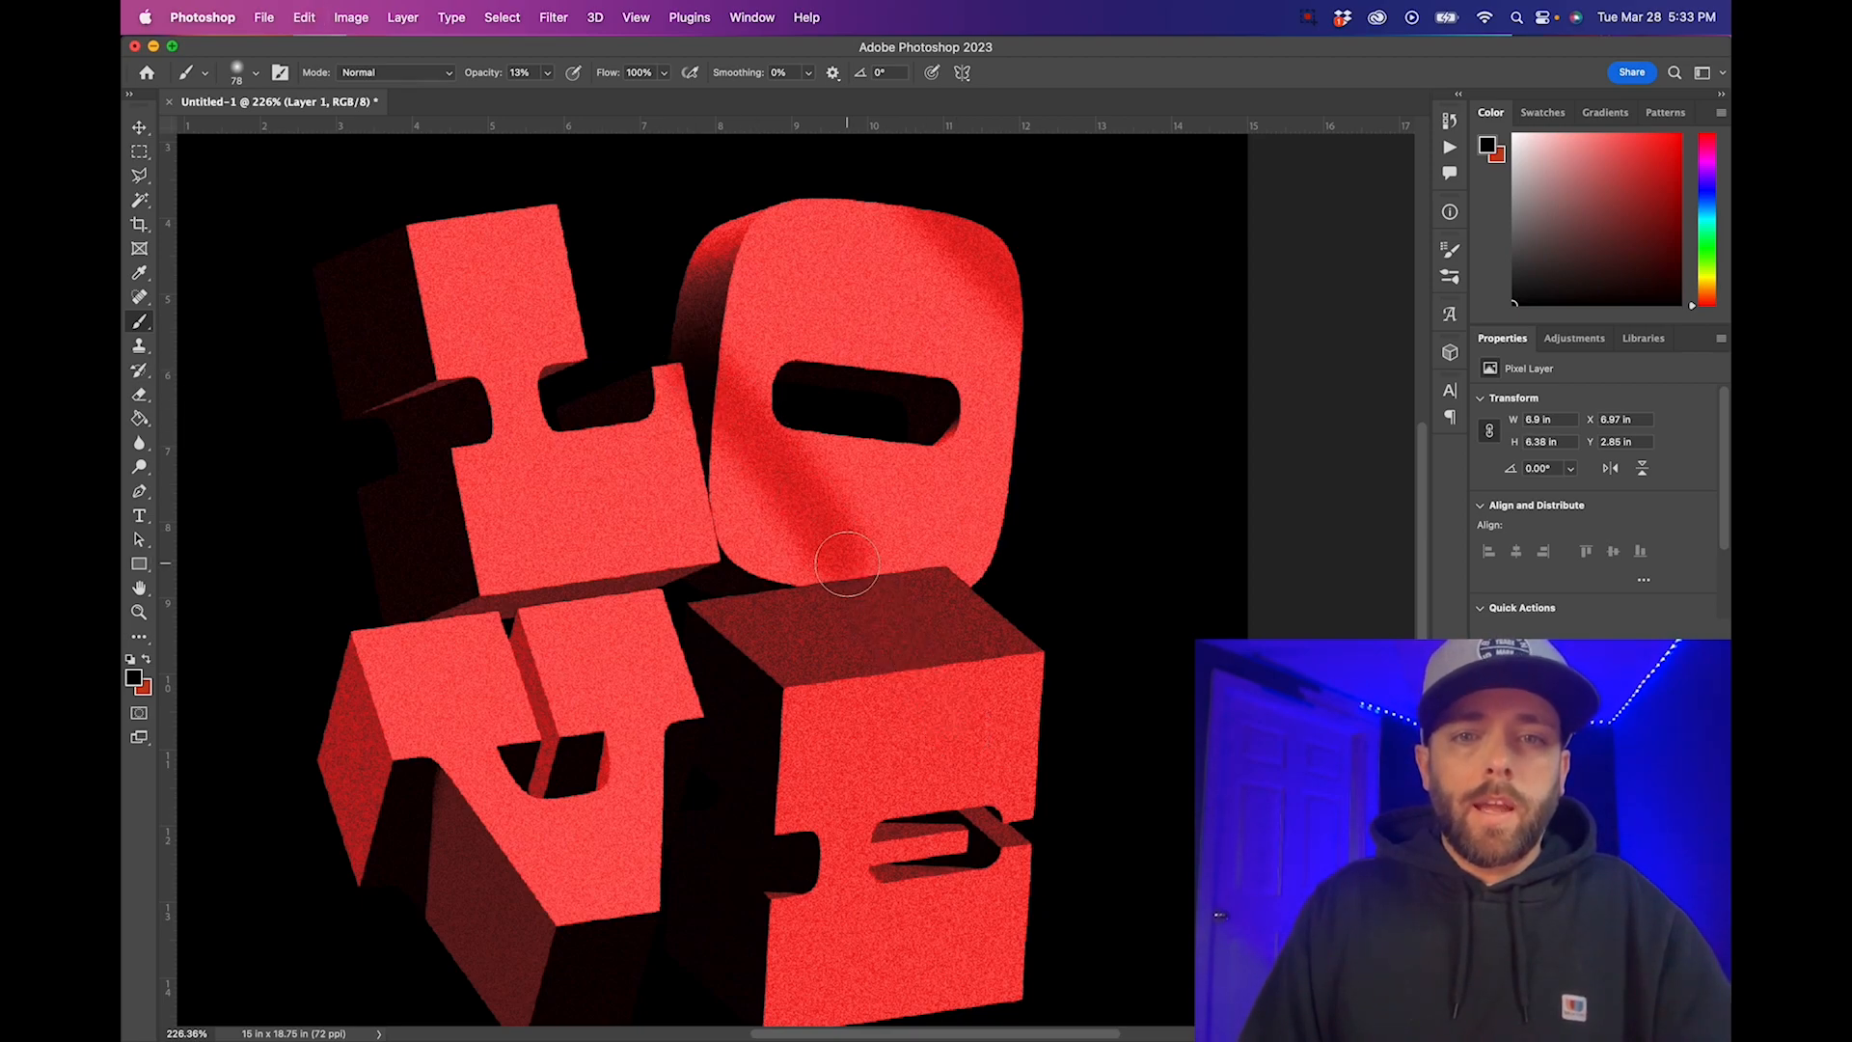
pyautogui.press('super+z')
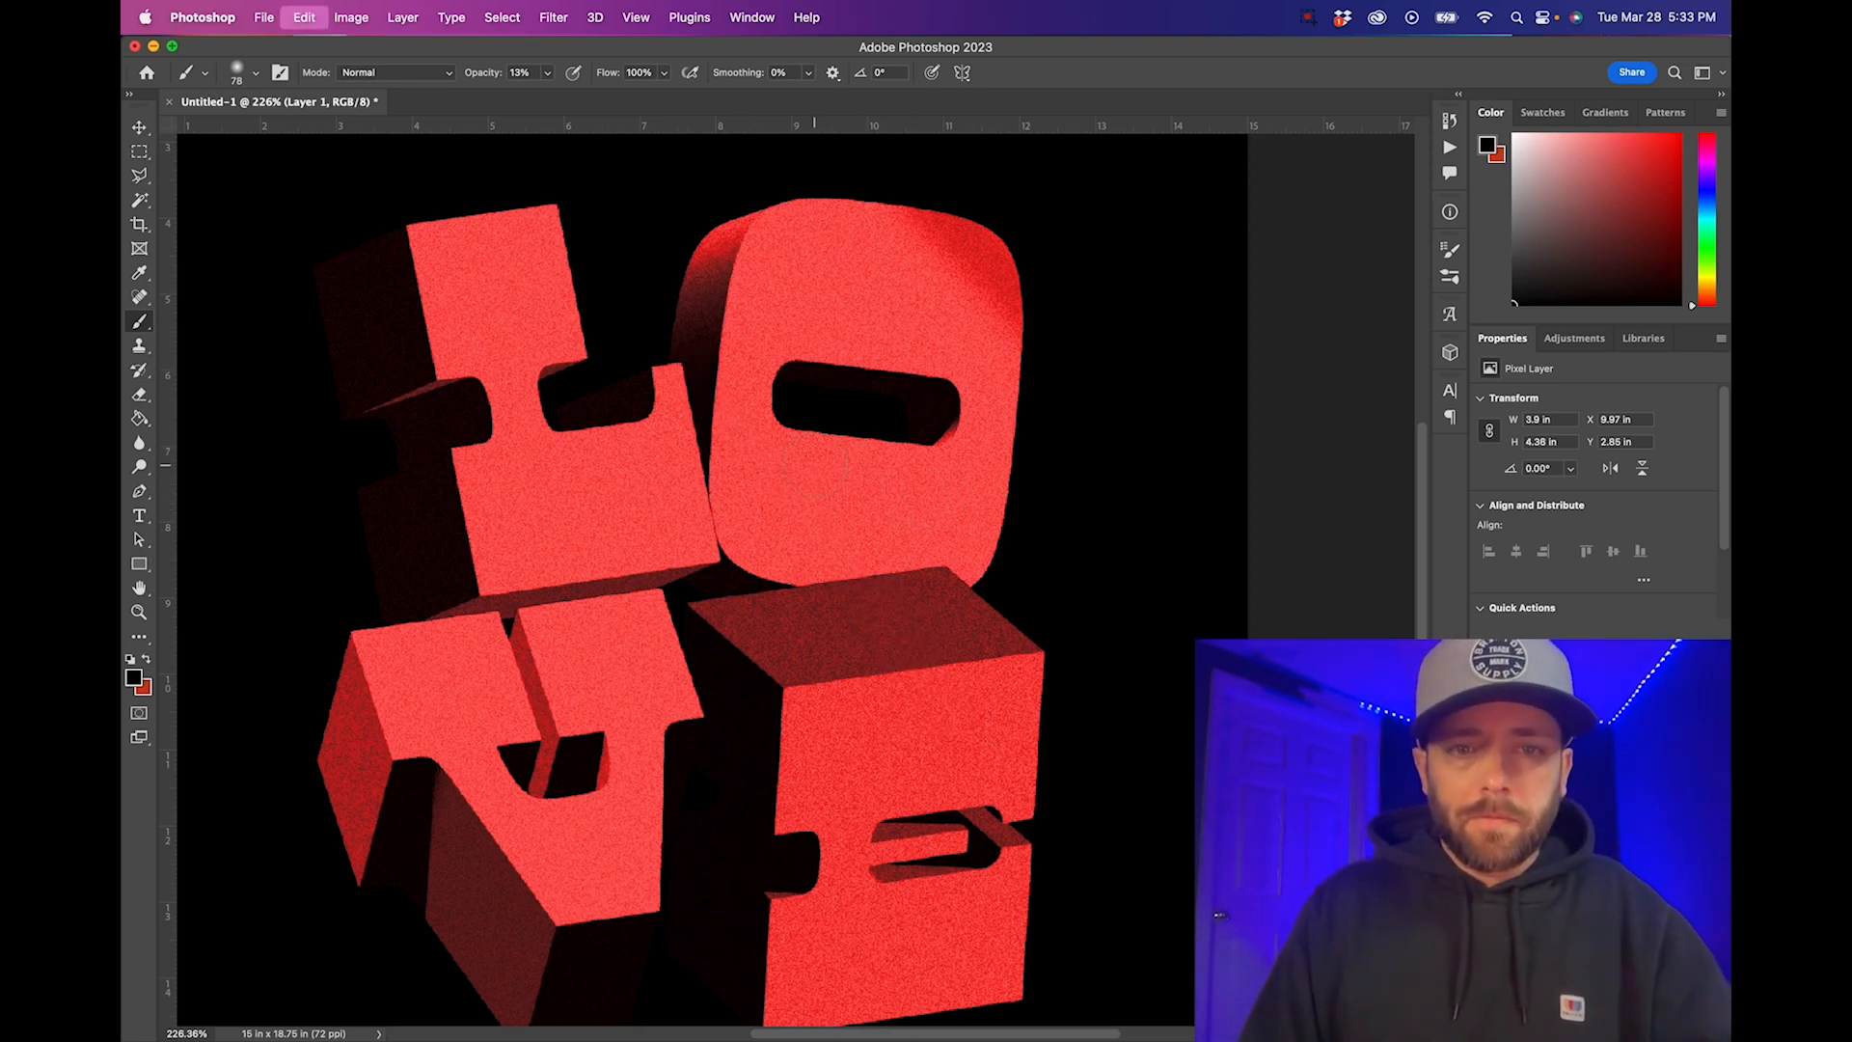
pyautogui.moveTo(709, 415)
pyautogui.mouseDown()
pyautogui.moveTo(792, 553)
pyautogui.moveTo(742, 510)
pyautogui.moveTo(809, 559)
pyautogui.mouseUp()
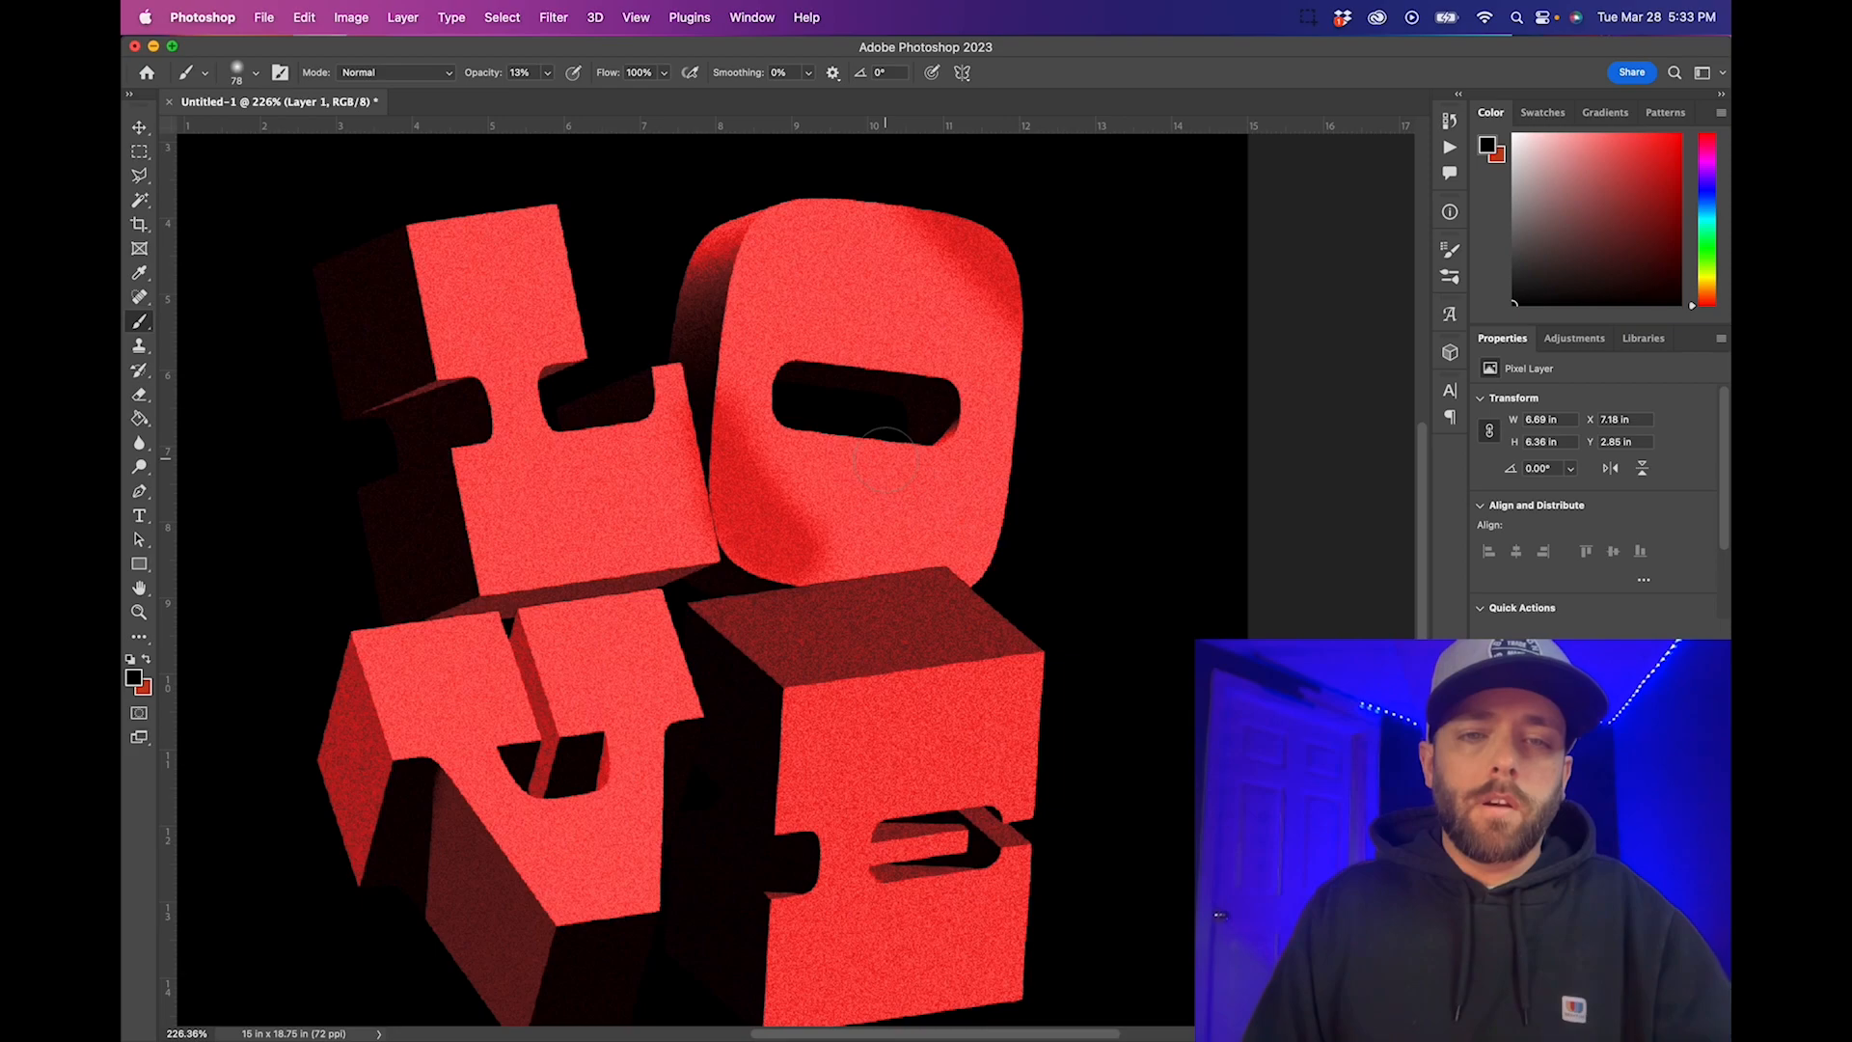
pyautogui.press('super+z')
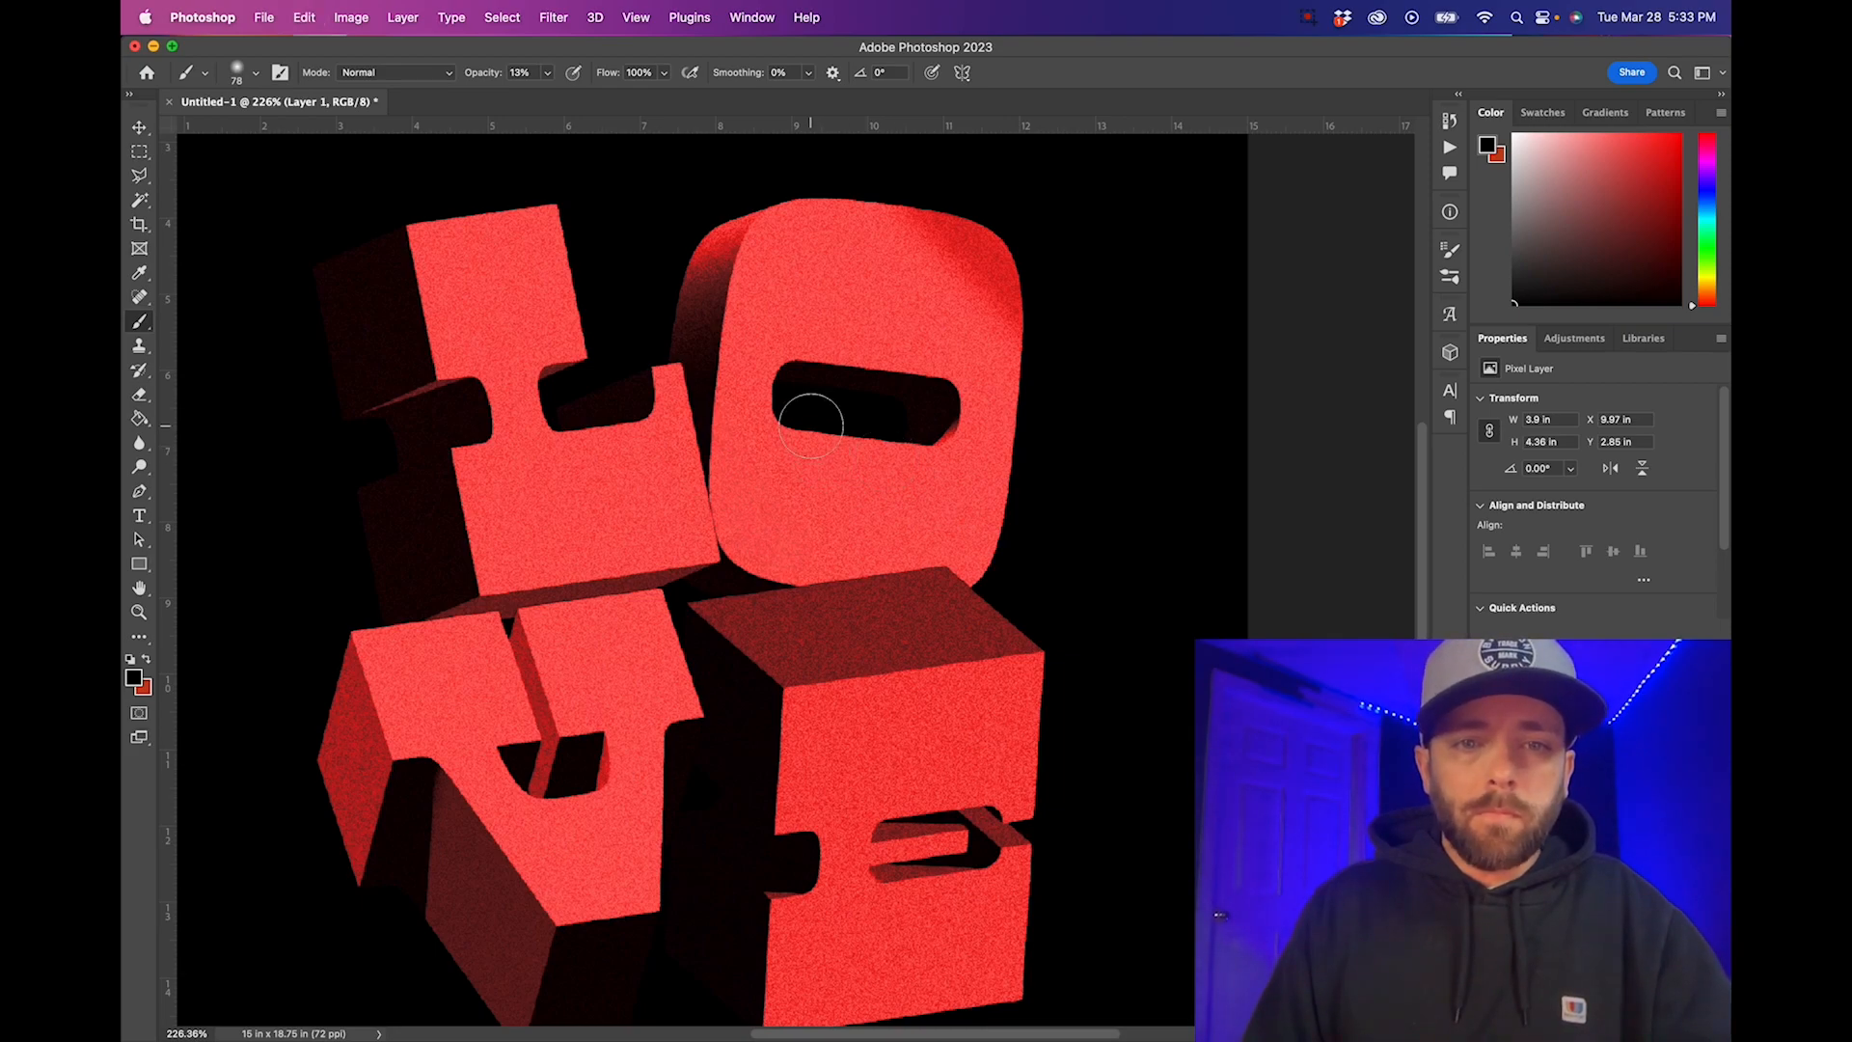
# Reduce the brush opacity to 5% and build up a soft shadow along the O's lower-left side
pyautogui.click(548, 73)
pyautogui.moveTo(543, 98); pyautogui.dragTo(540, 98)
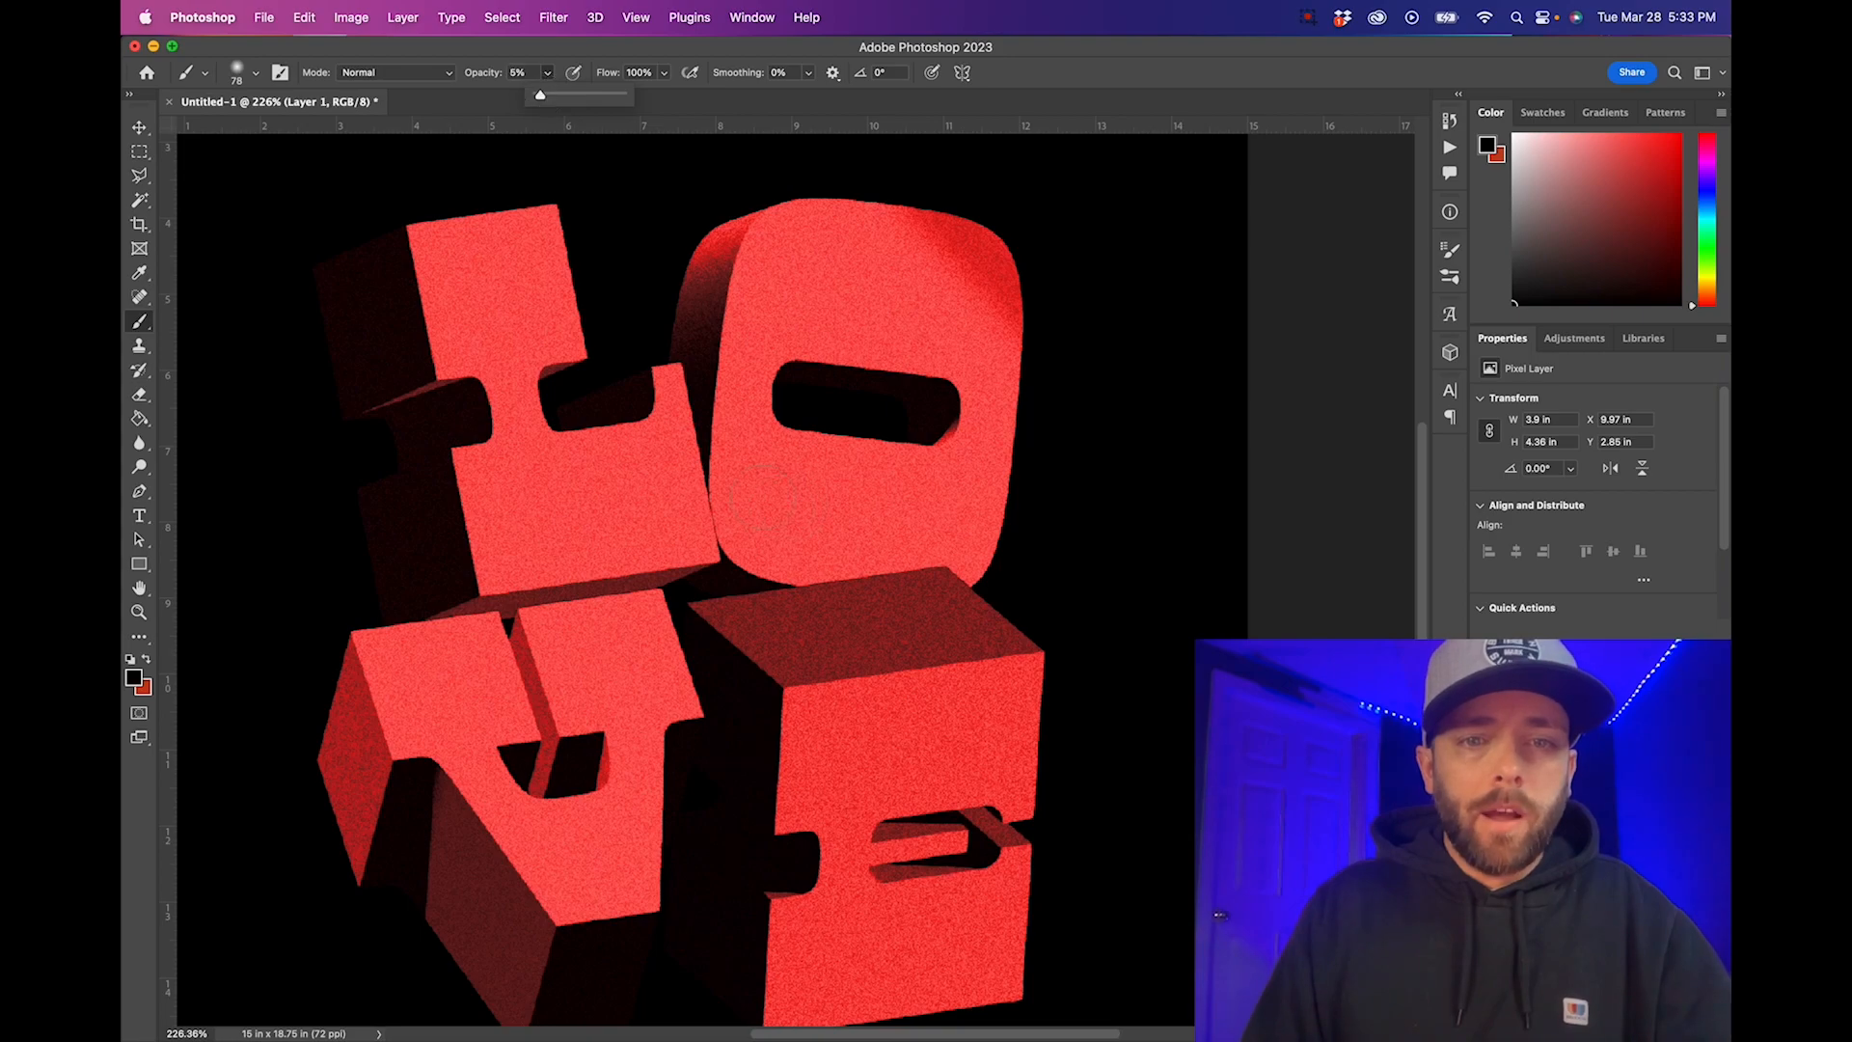
pyautogui.moveTo(732, 420); pyautogui.dragTo(768, 521)
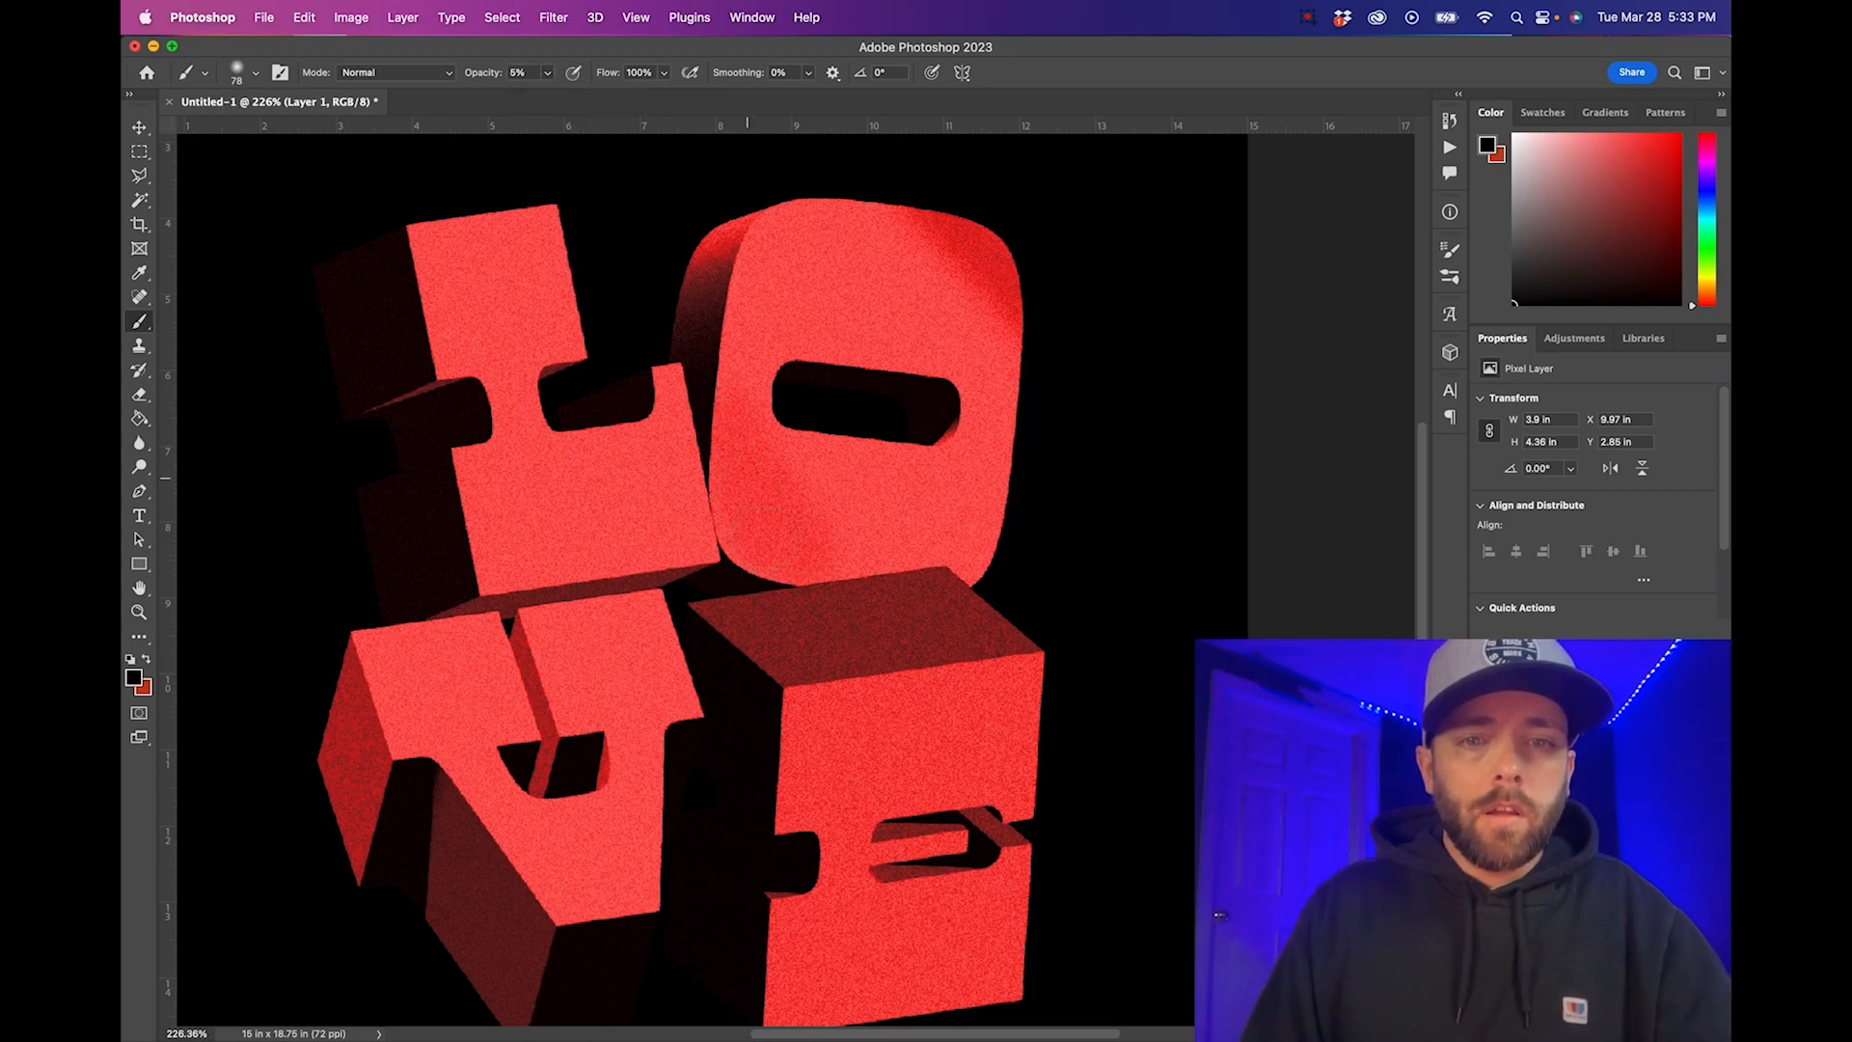
pyautogui.moveTo(744, 446); pyautogui.dragTo(718, 332)
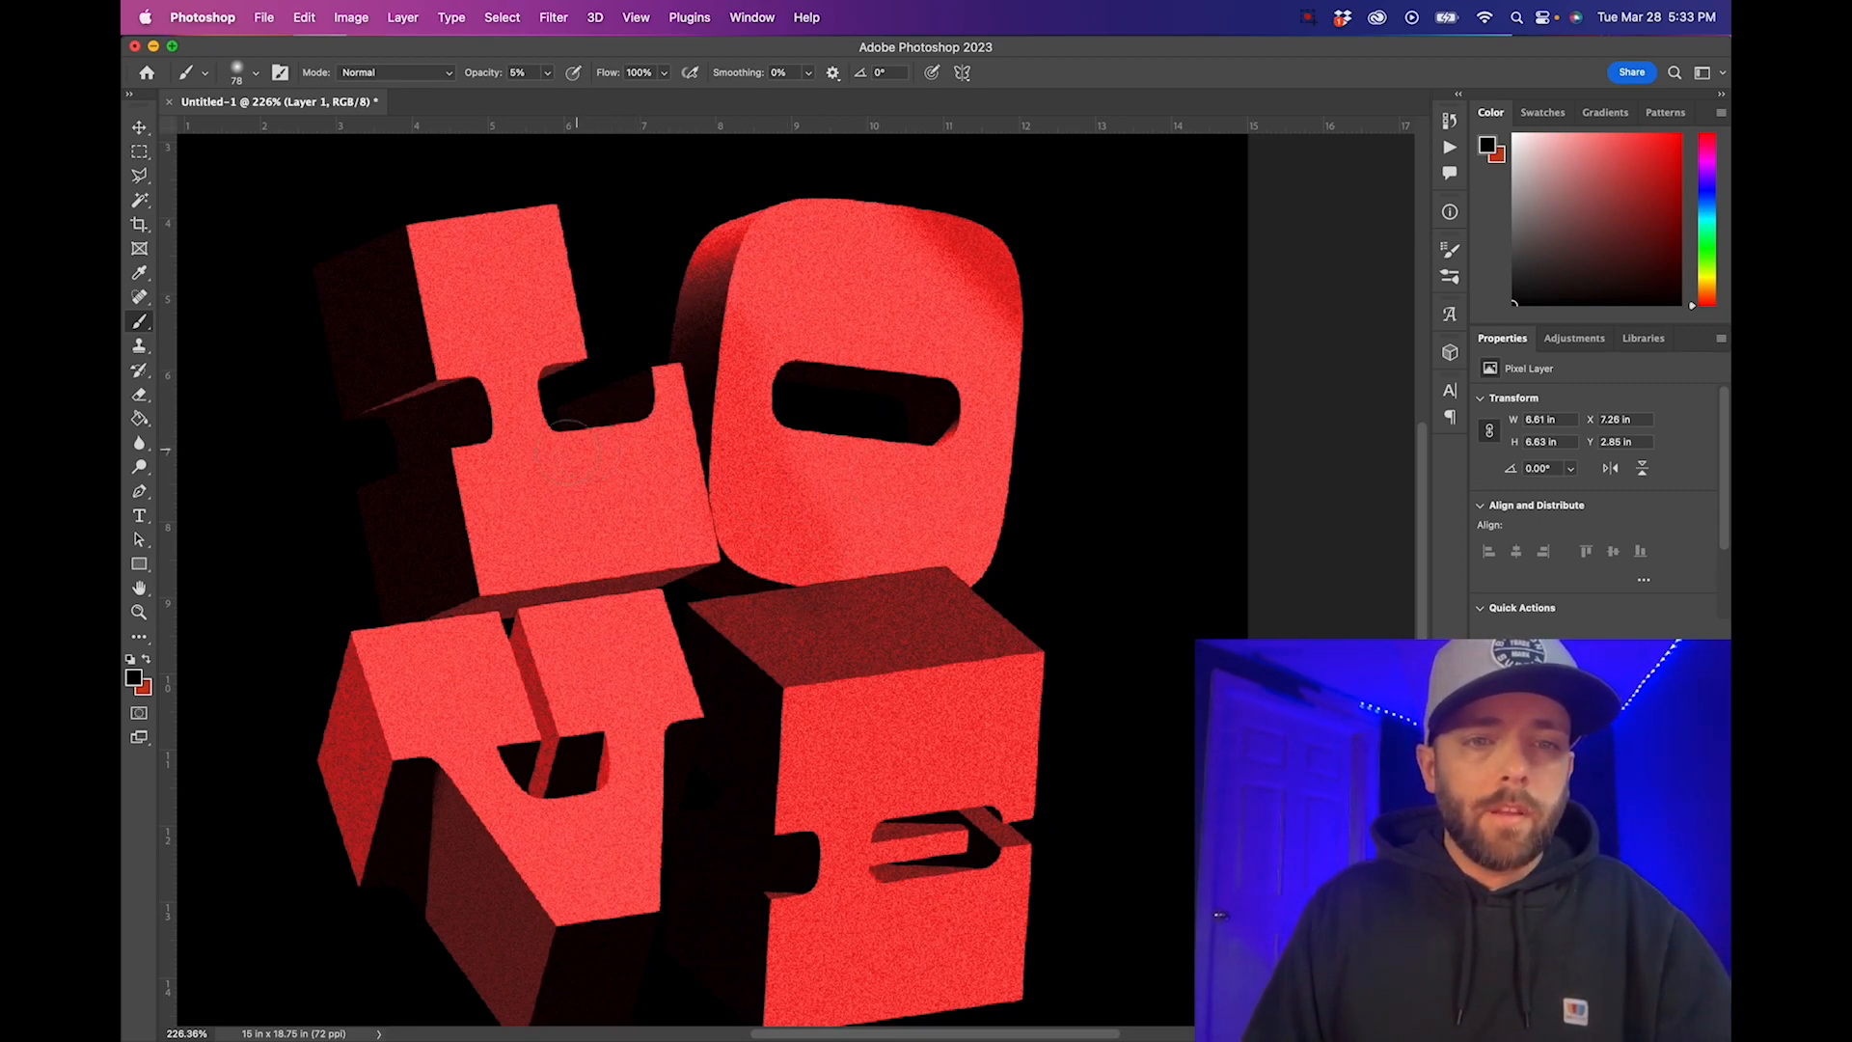
# Brush soft shadows onto the V's lower-right edge, the E's upper-left face, and the L's lower-right base and upper-left corner
pyautogui.moveTo(679, 625)
pyautogui.mouseDown()
pyautogui.moveTo(660, 805)
pyautogui.moveTo(602, 937)
pyautogui.moveTo(680, 808)
pyautogui.moveTo(587, 948)
pyautogui.moveTo(699, 784)
pyautogui.moveTo(764, 769)
pyautogui.moveTo(703, 635)
pyautogui.moveTo(728, 697)
pyautogui.moveTo(688, 683)
pyautogui.mouseUp()
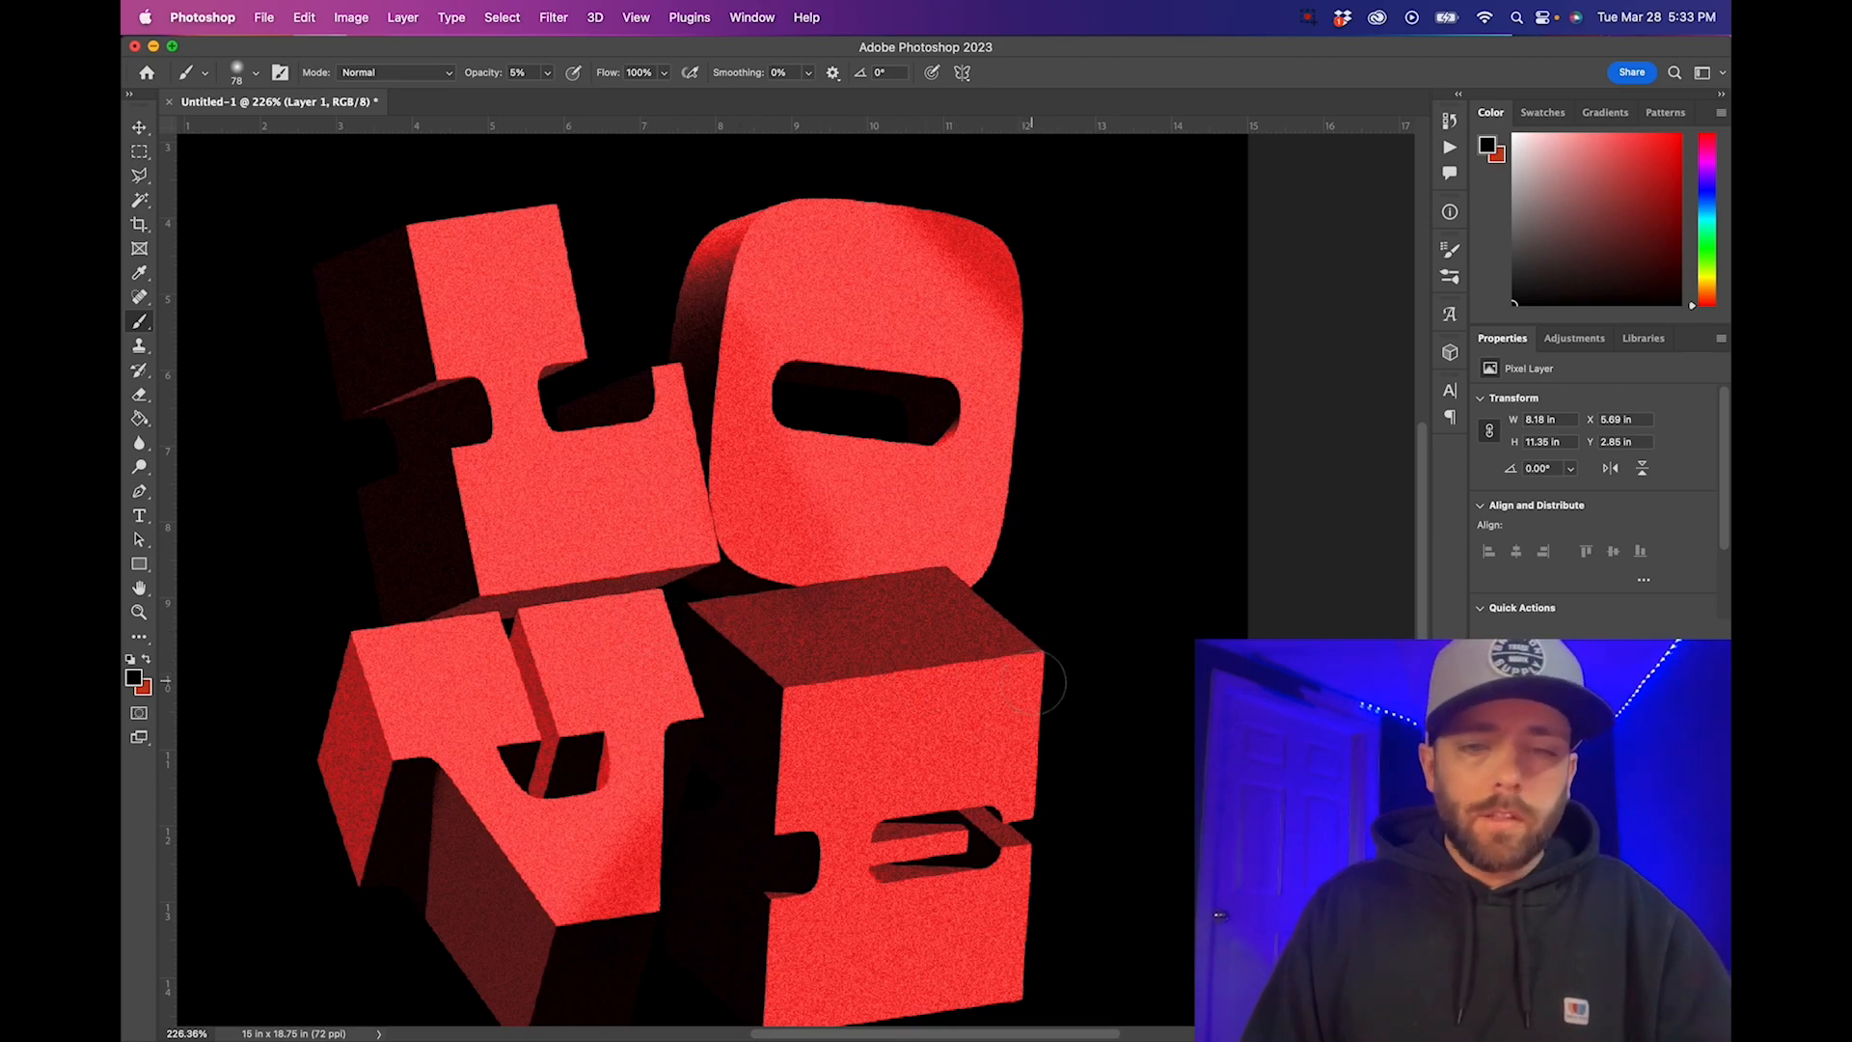
pyautogui.moveTo(939, 675); pyautogui.dragTo(767, 794)
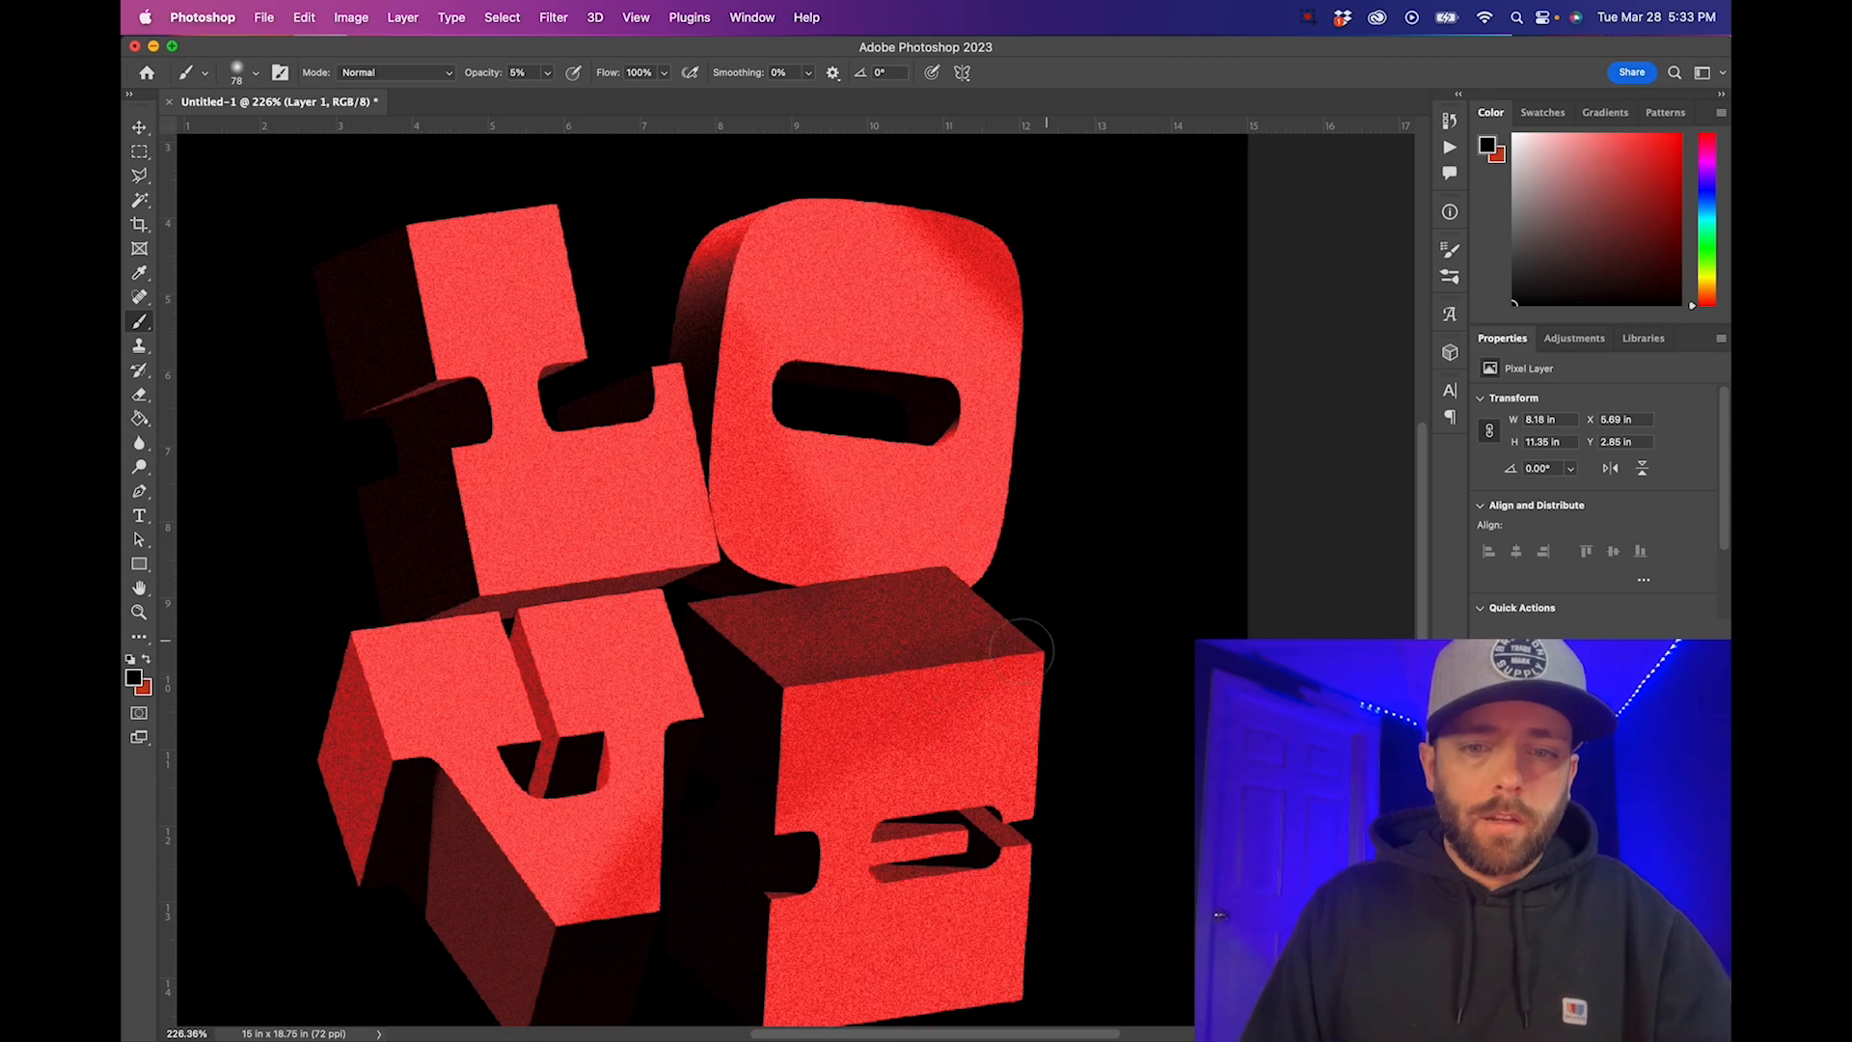
pyautogui.scroll(-3, 646, 749)
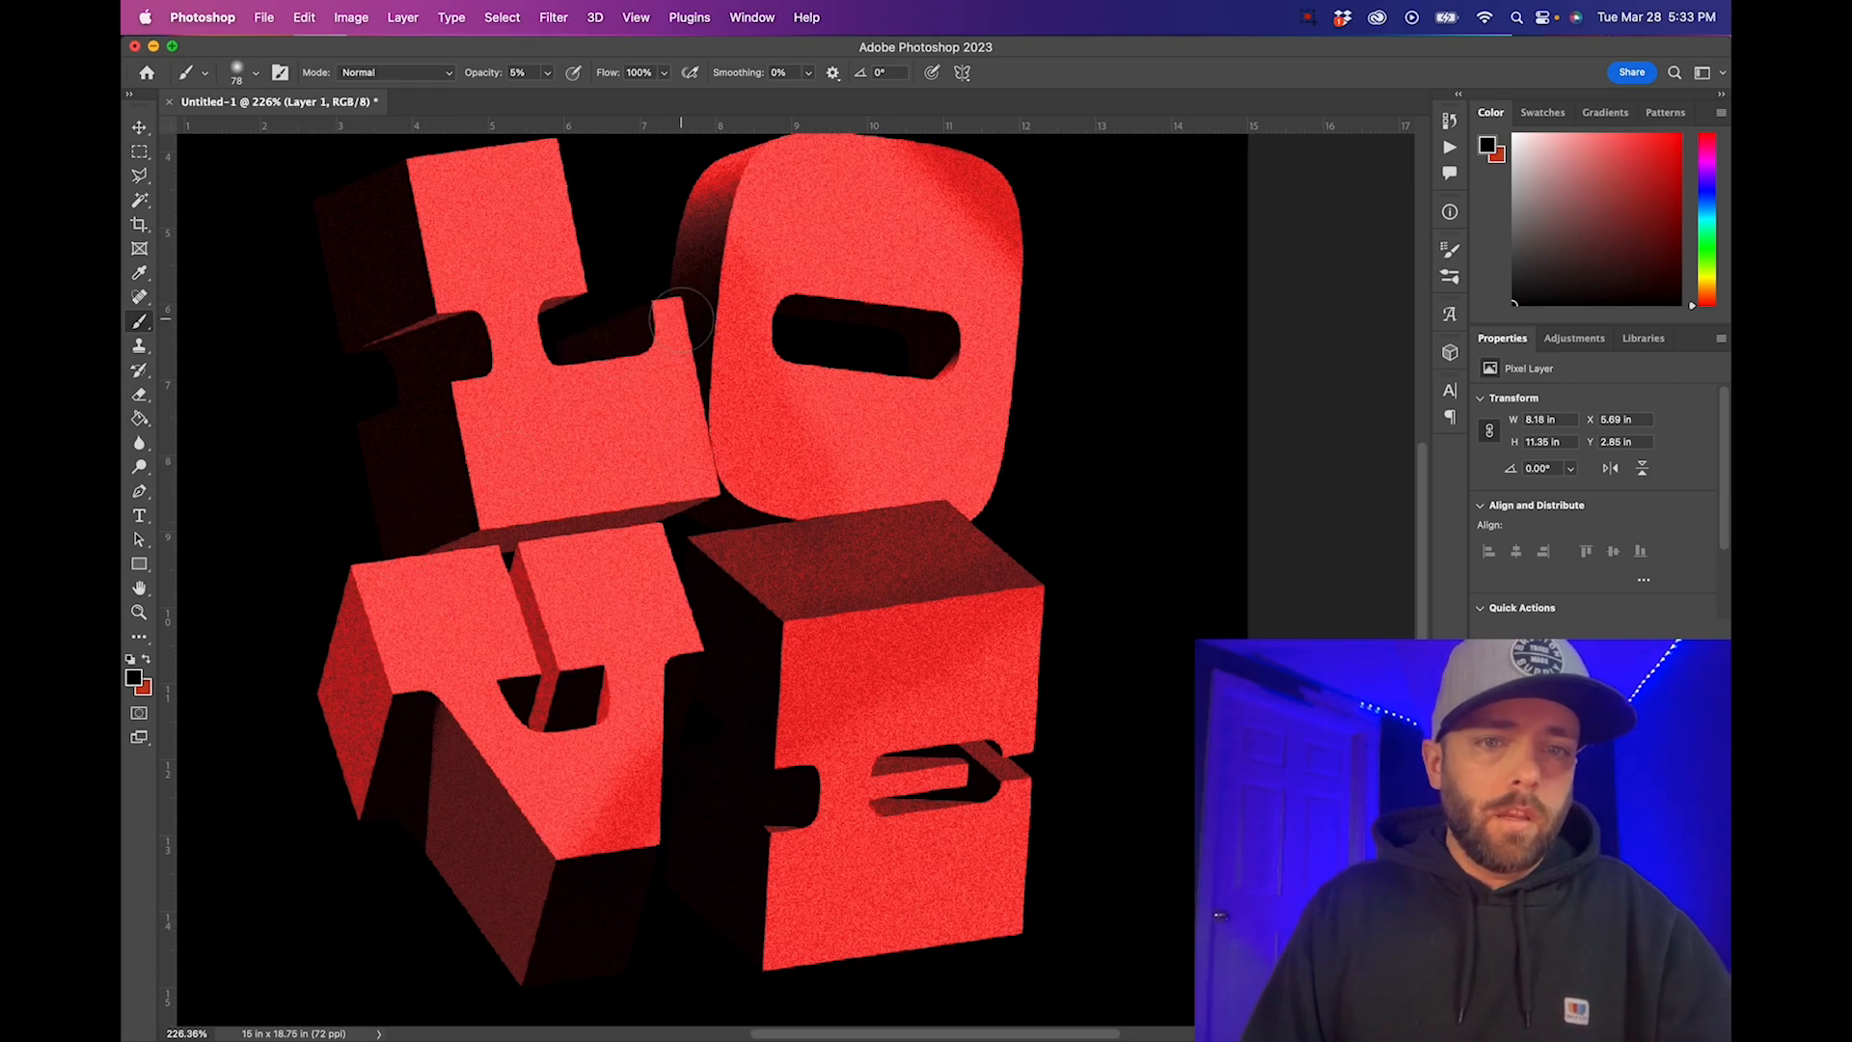
pyautogui.moveTo(675, 319); pyautogui.dragTo(518, 476)
pyautogui.moveTo(630, 384)
pyautogui.mouseDown()
pyautogui.moveTo(690, 424)
pyautogui.moveTo(666, 468)
pyautogui.moveTo(589, 482)
pyautogui.moveTo(583, 461)
pyautogui.moveTo(664, 396)
pyautogui.moveTo(627, 323)
pyautogui.moveTo(550, 412)
pyautogui.moveTo(629, 485)
pyautogui.moveTo(502, 497)
pyautogui.moveTo(699, 465)
pyautogui.mouseUp()
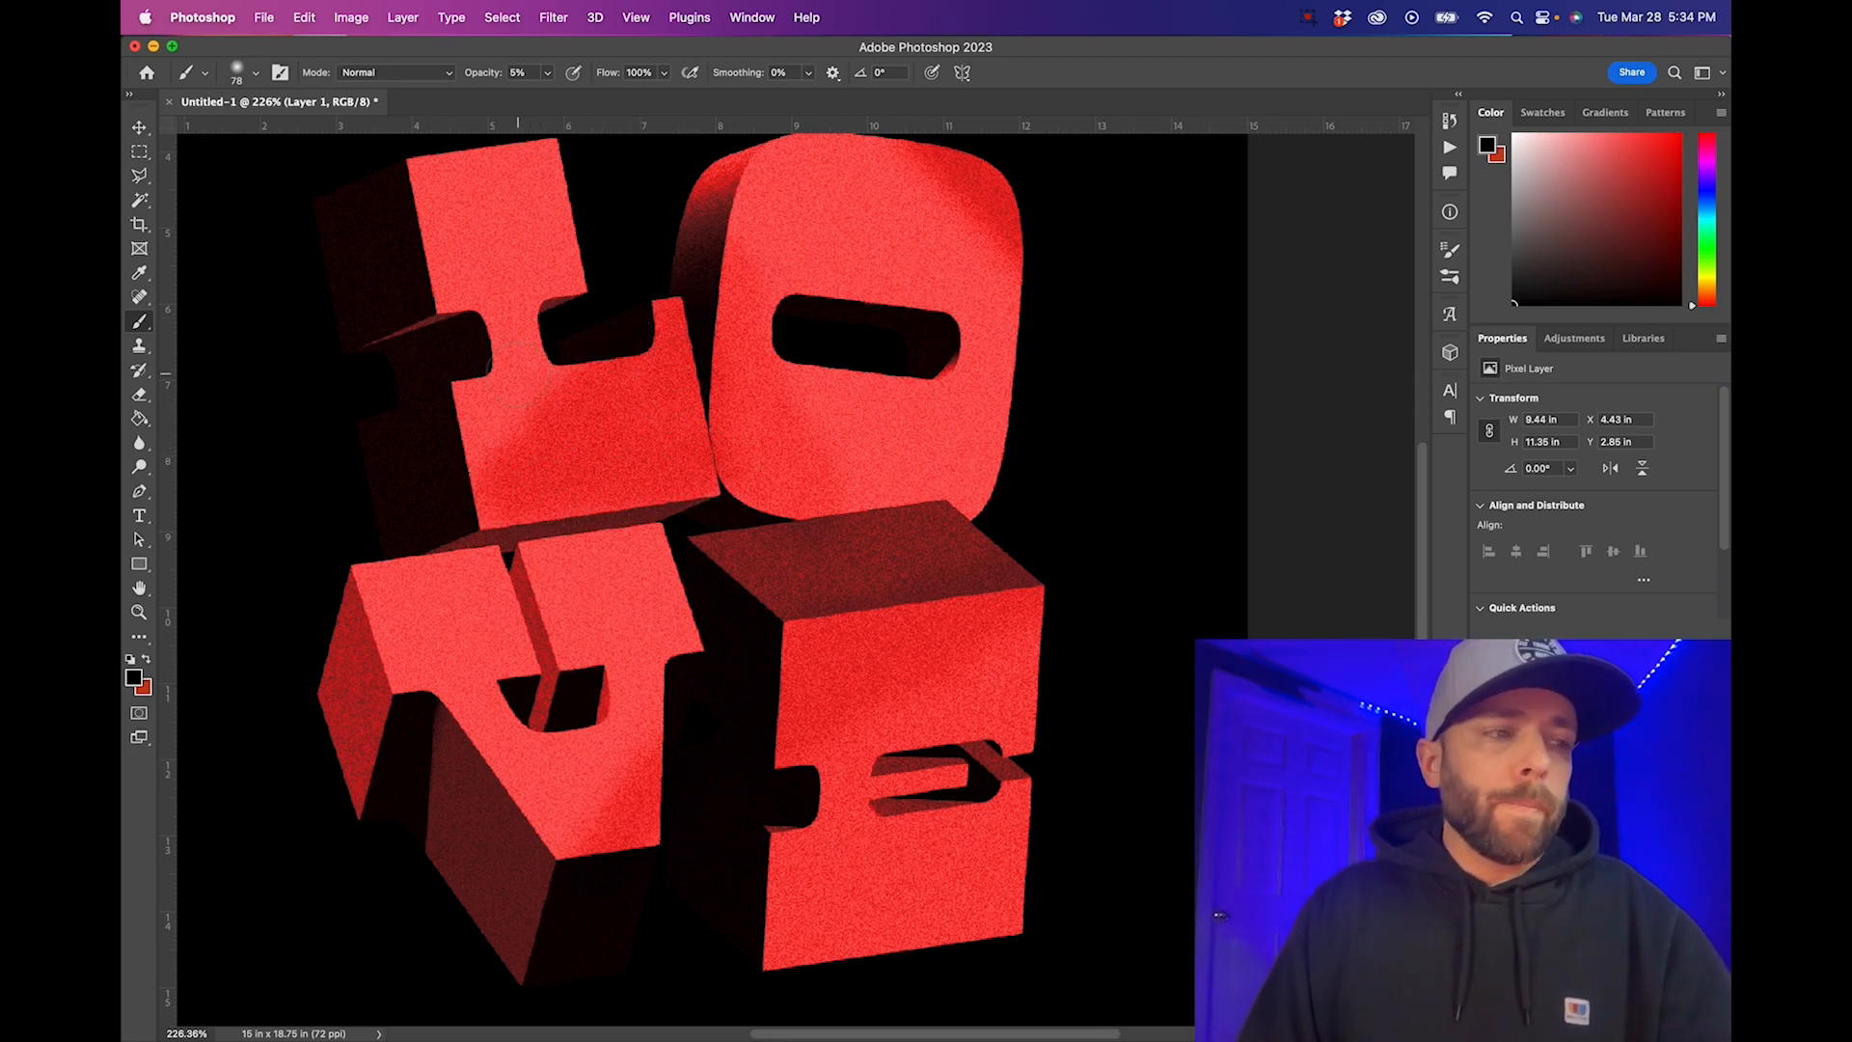
pyautogui.scroll(1, 519, 374)
pyautogui.moveTo(481, 165)
pyautogui.mouseDown()
pyautogui.moveTo(376, 254)
pyautogui.moveTo(467, 173)
pyautogui.moveTo(394, 241)
pyautogui.mouseUp()
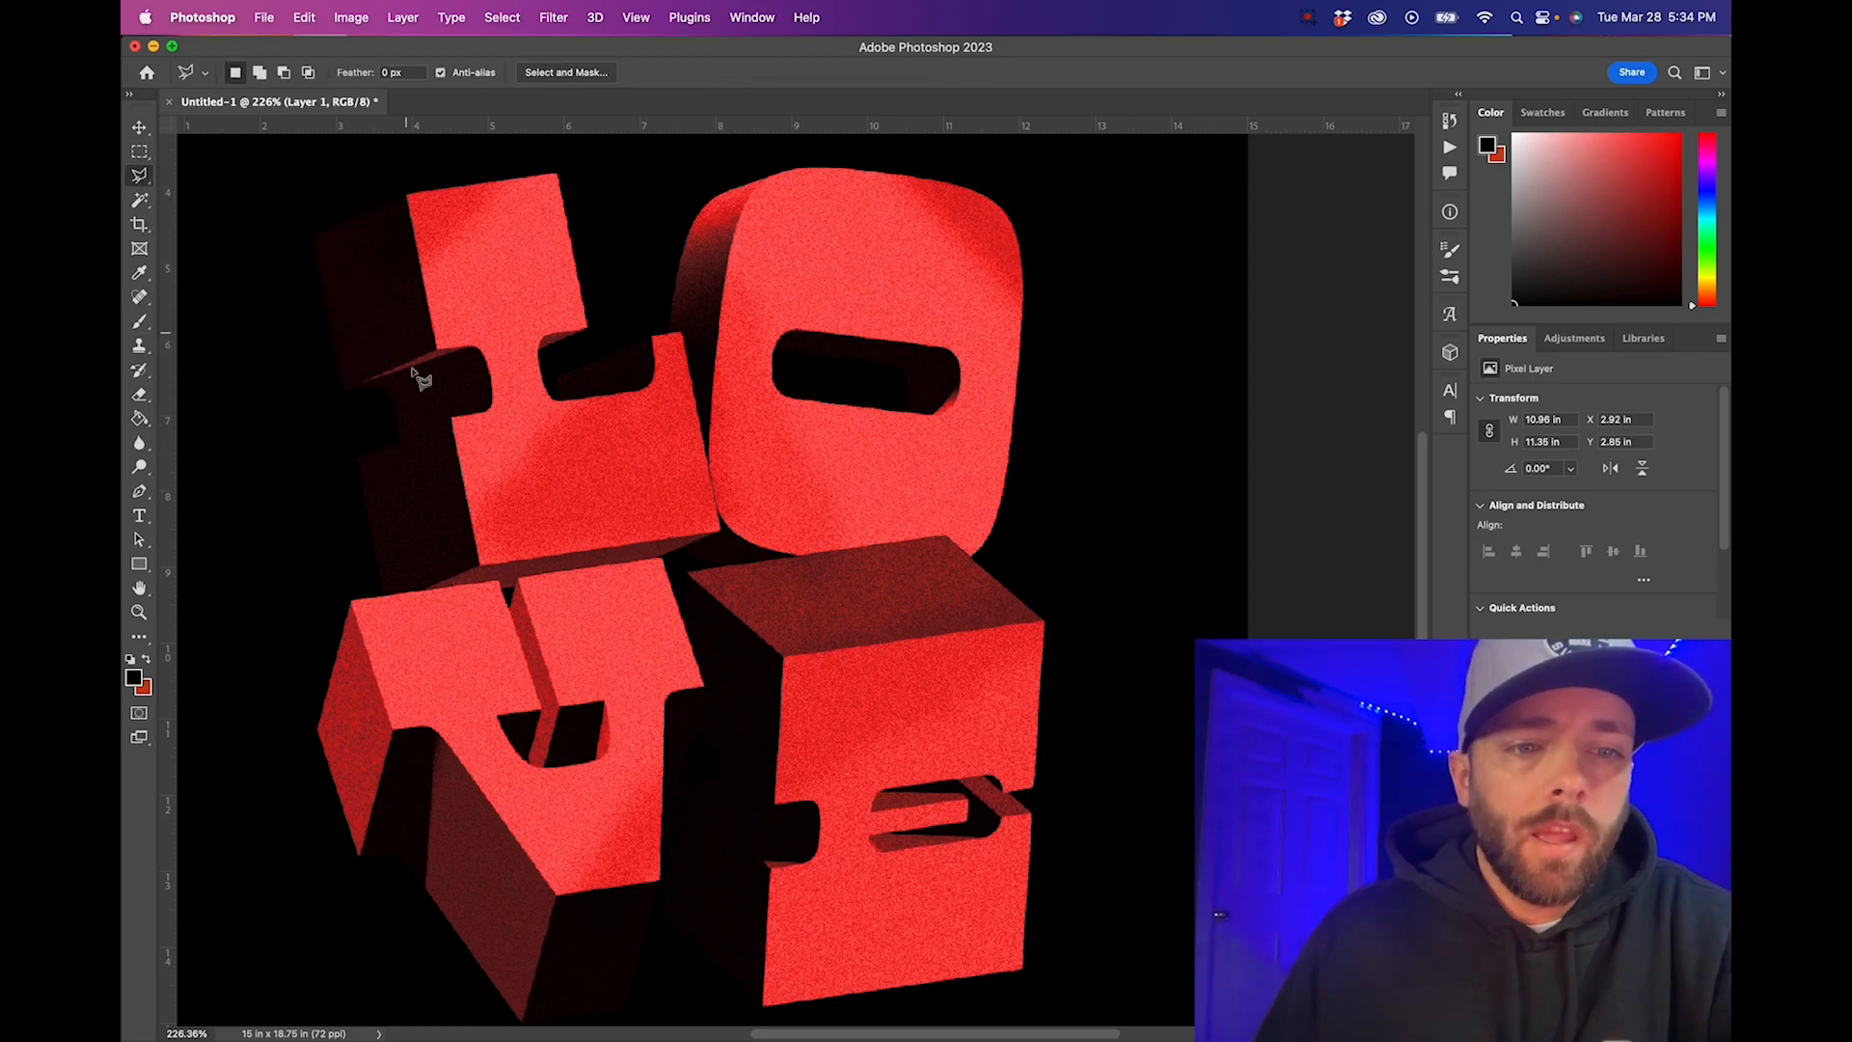
# Lasso the area above a diagonal across the L's base with straight edges, delete the shading inside it and deselect
pyautogui.click(482, 563)
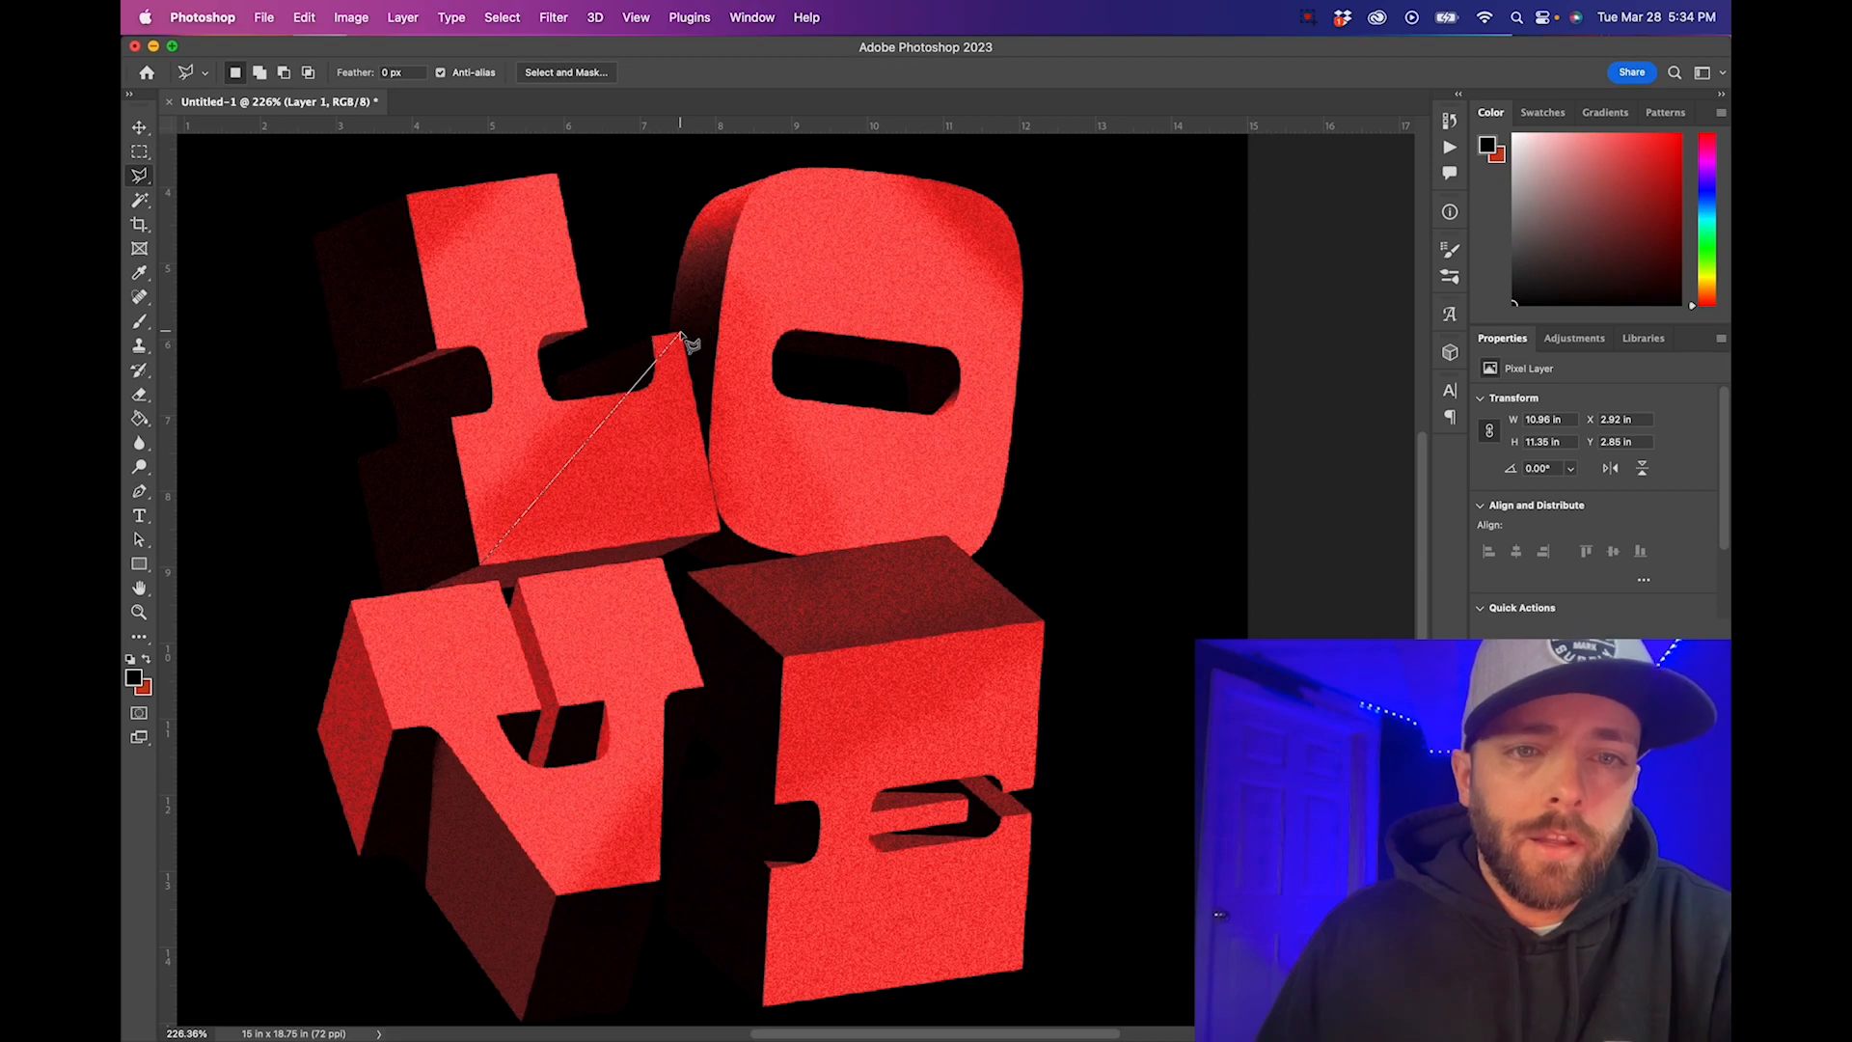
pyautogui.click(681, 334)
pyautogui.click(658, 265)
pyautogui.click(472, 309)
pyautogui.click(403, 516)
pyautogui.click(489, 574)
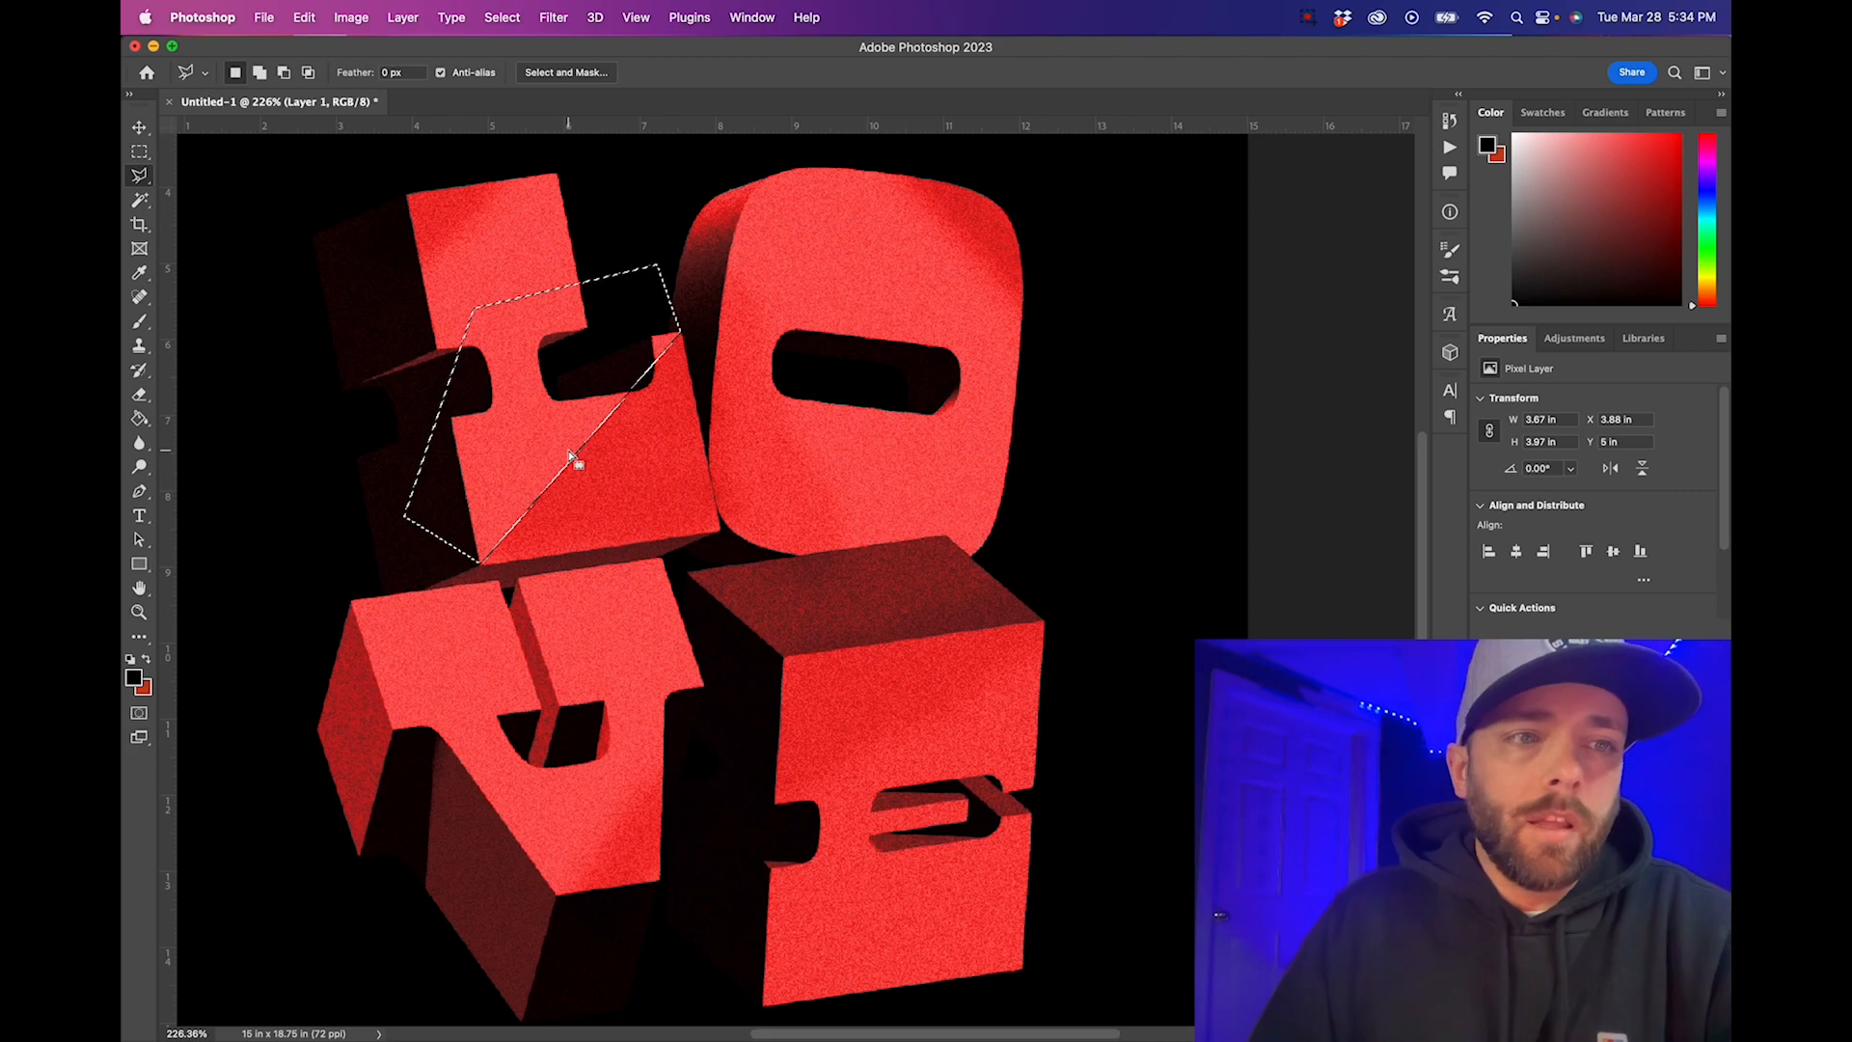
pyautogui.press('m')
pyautogui.click(203, 189)
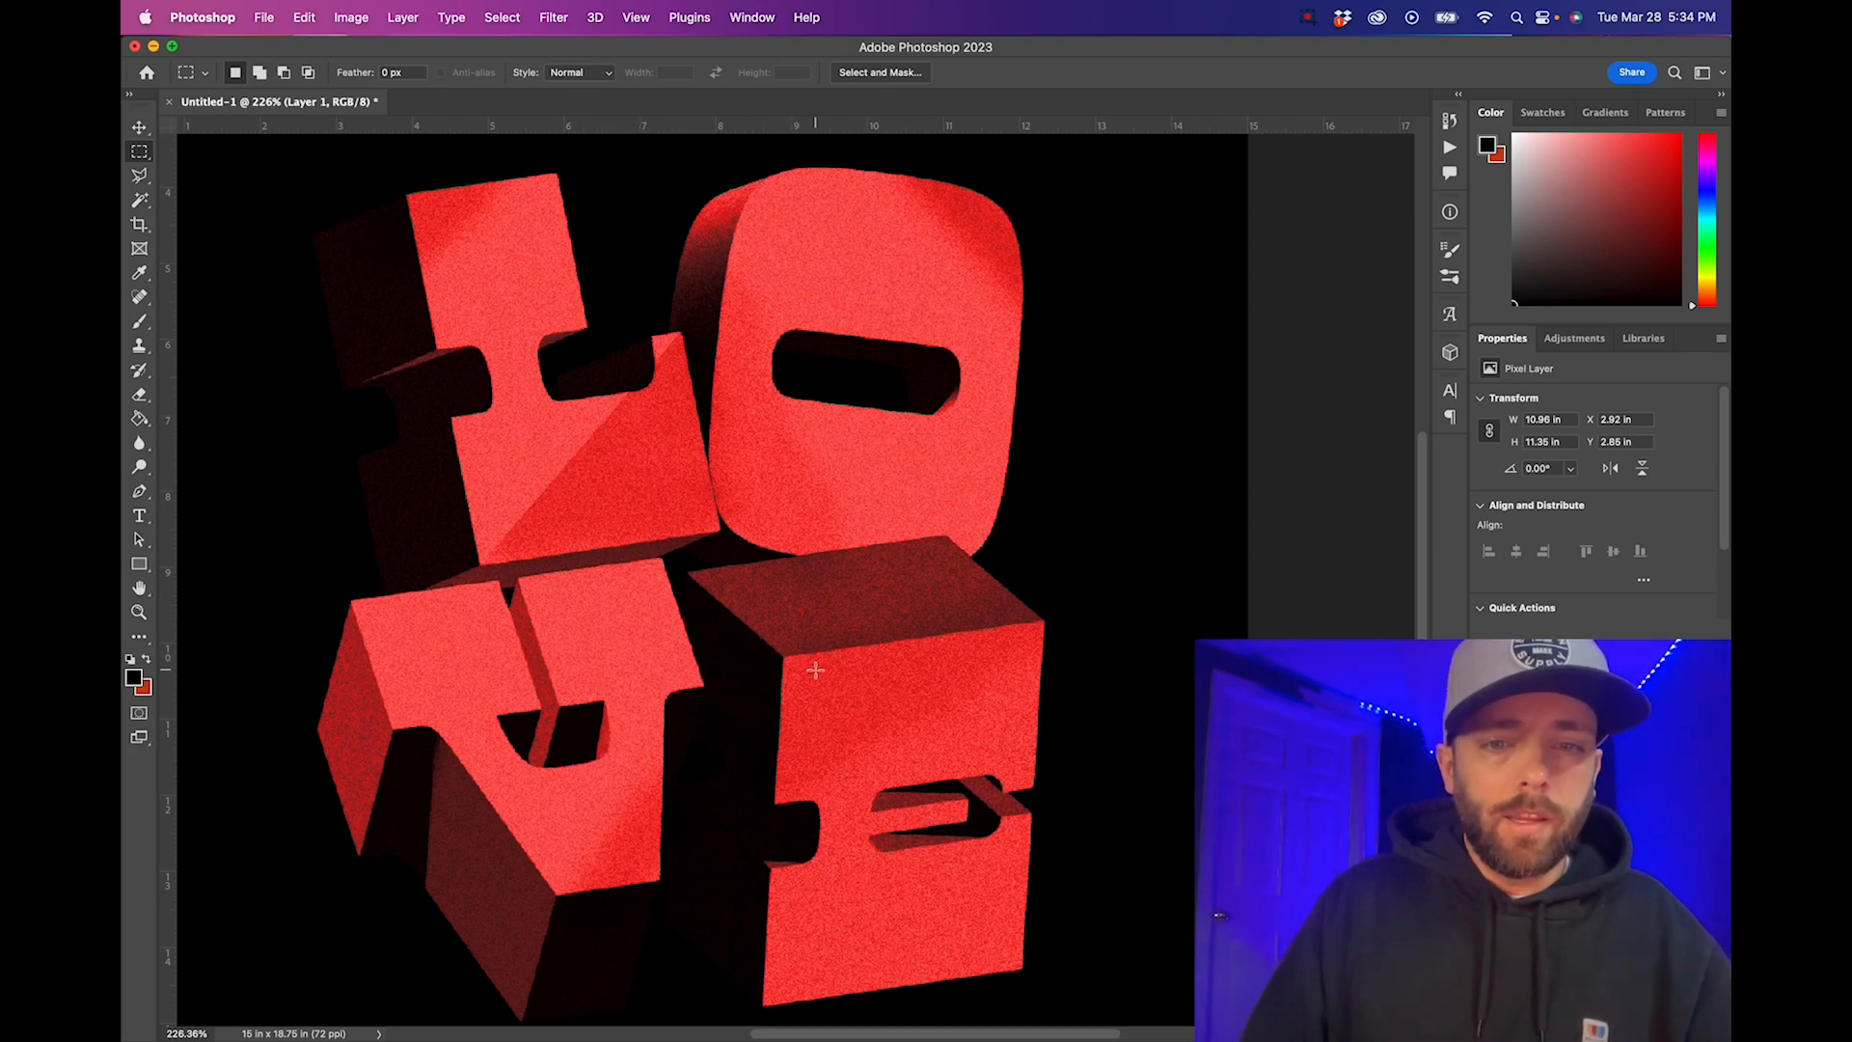
# Lasso the area below a diagonal across the E's front face with straight edges, delete the shading inside it and deselect
pyautogui.click(140, 177)
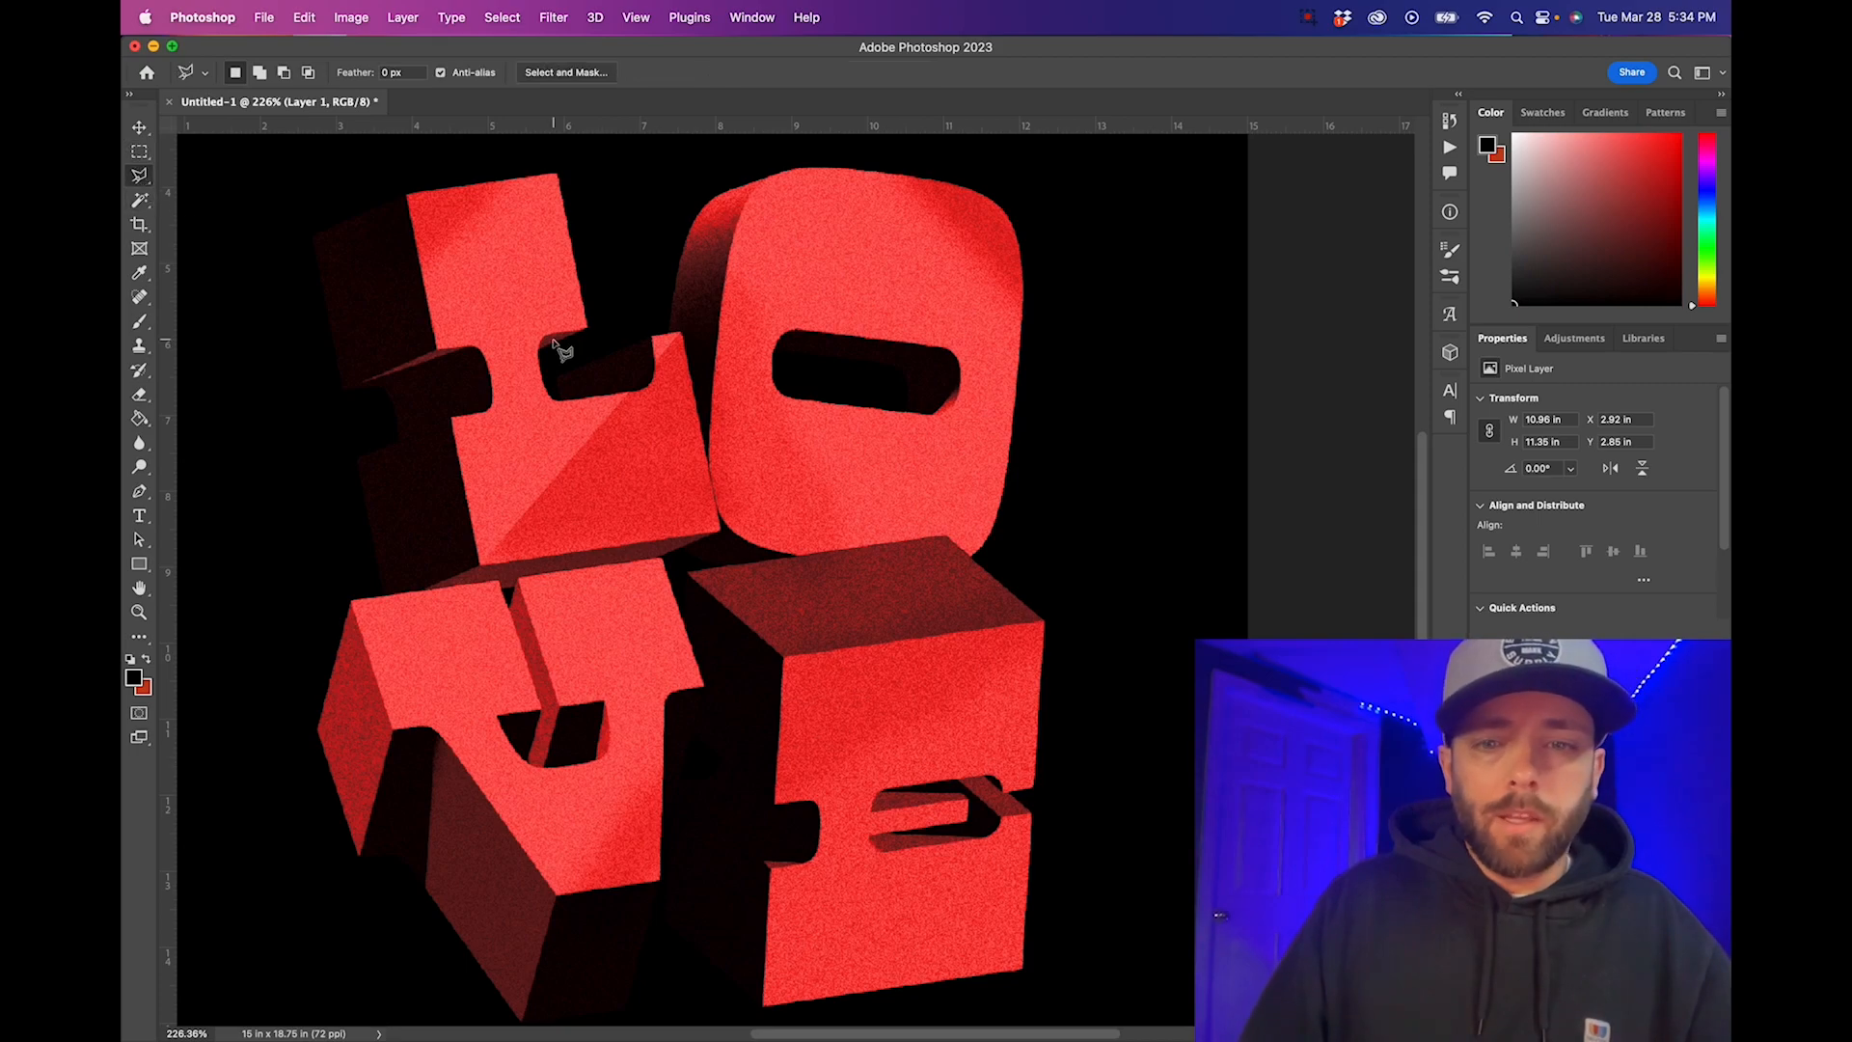
pyautogui.click(1044, 623)
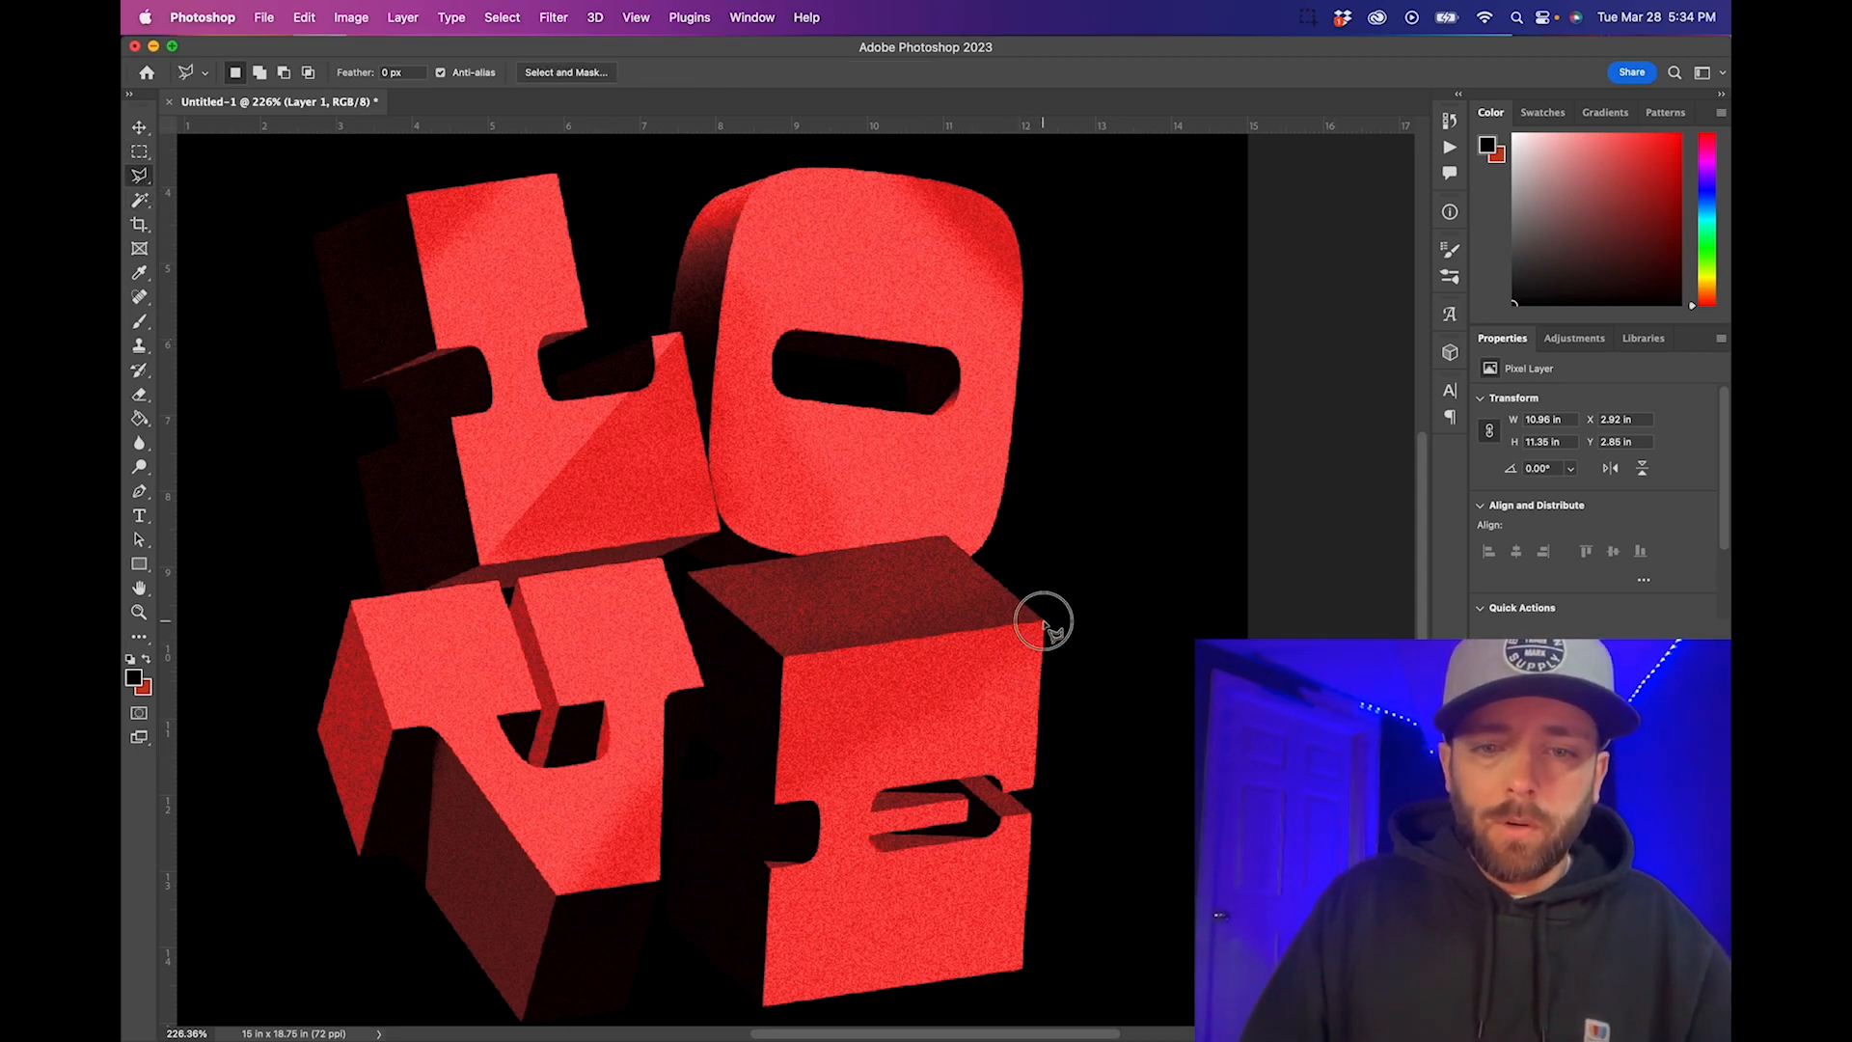
pyautogui.click(774, 802)
pyautogui.click(781, 959)
pyautogui.click(1088, 936)
pyautogui.click(1100, 681)
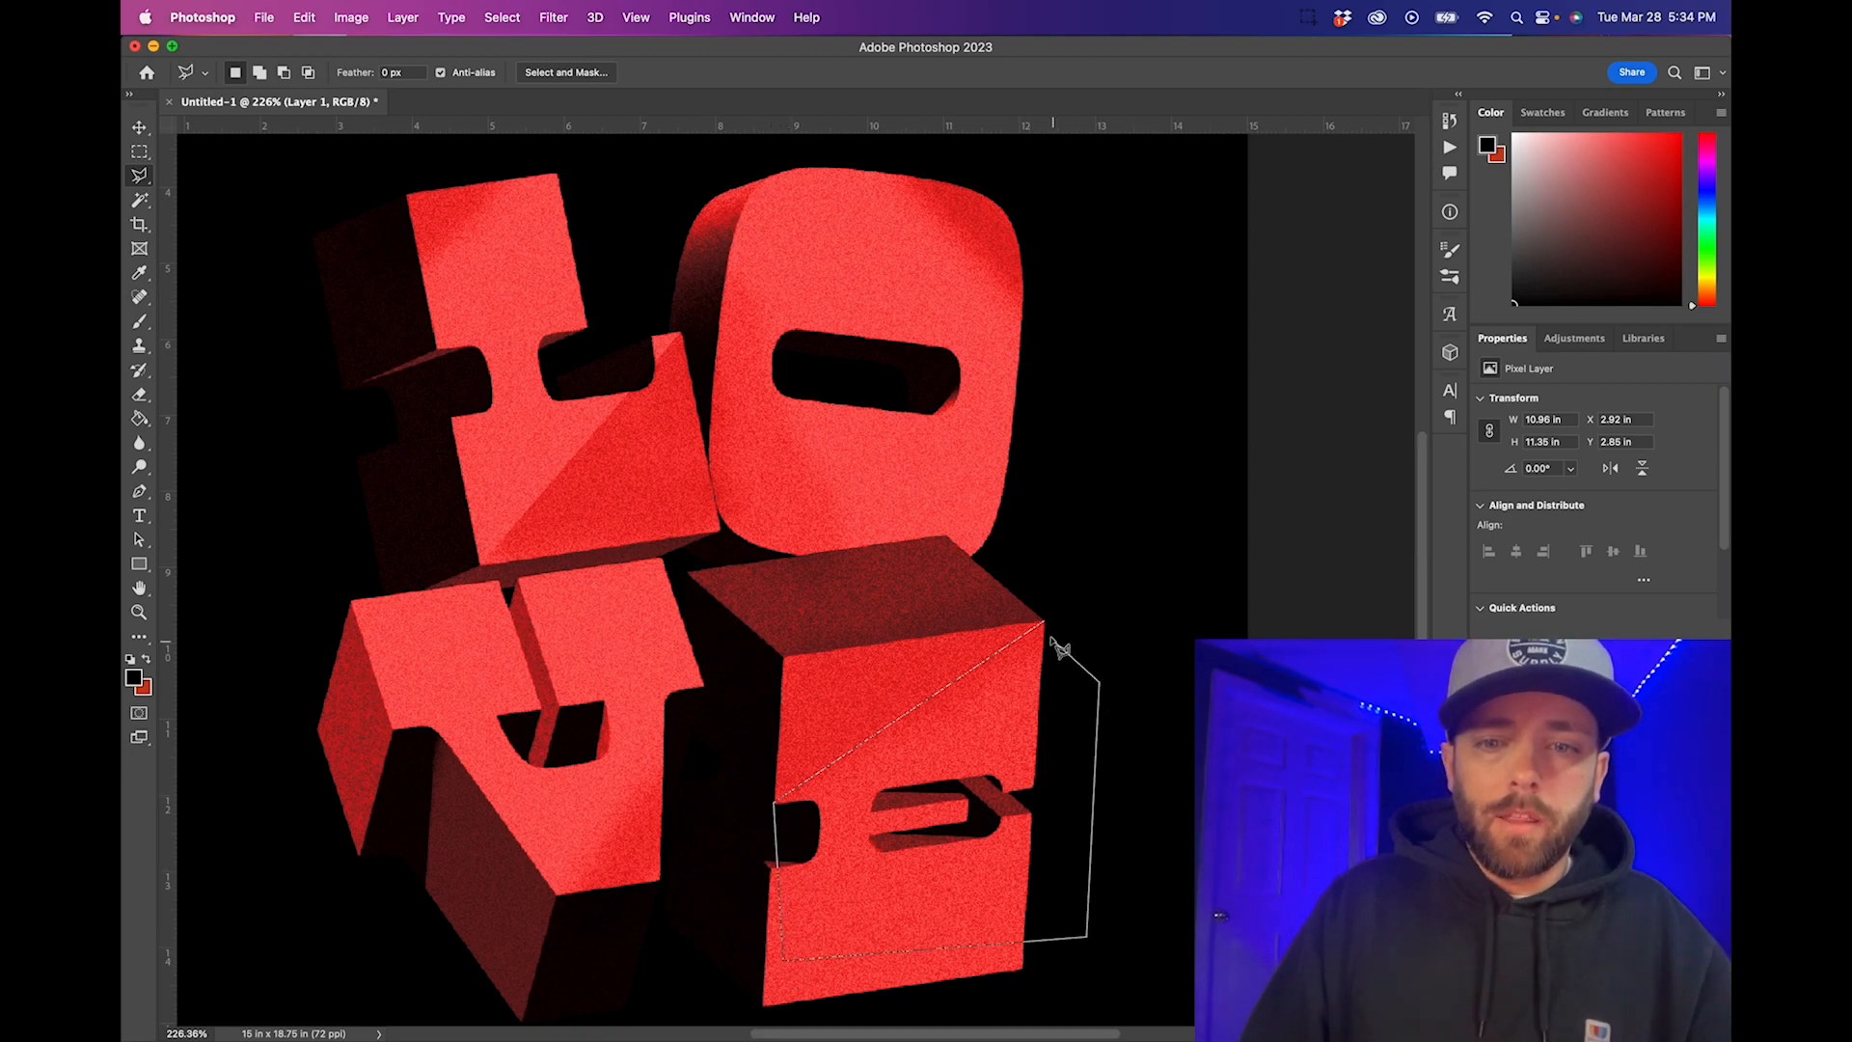
pyautogui.click(1045, 625)
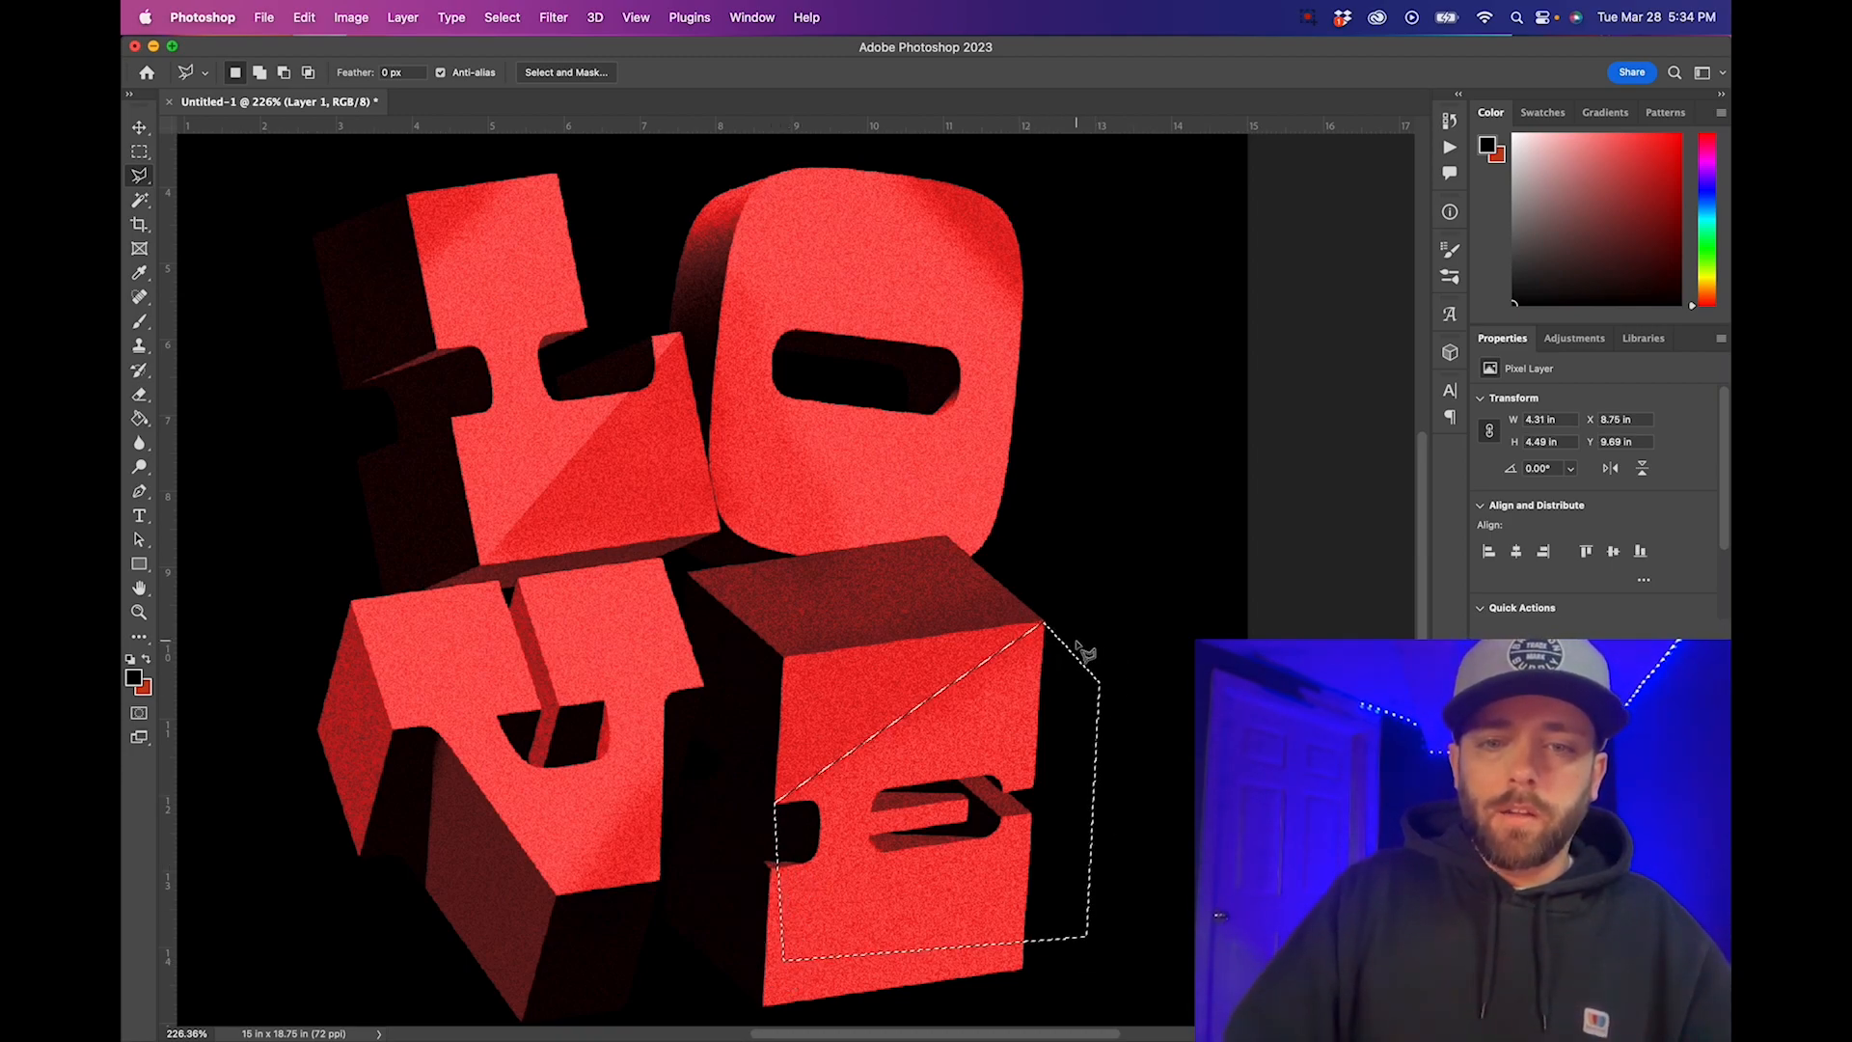
pyautogui.click(141, 152)
pyautogui.click(1090, 548)
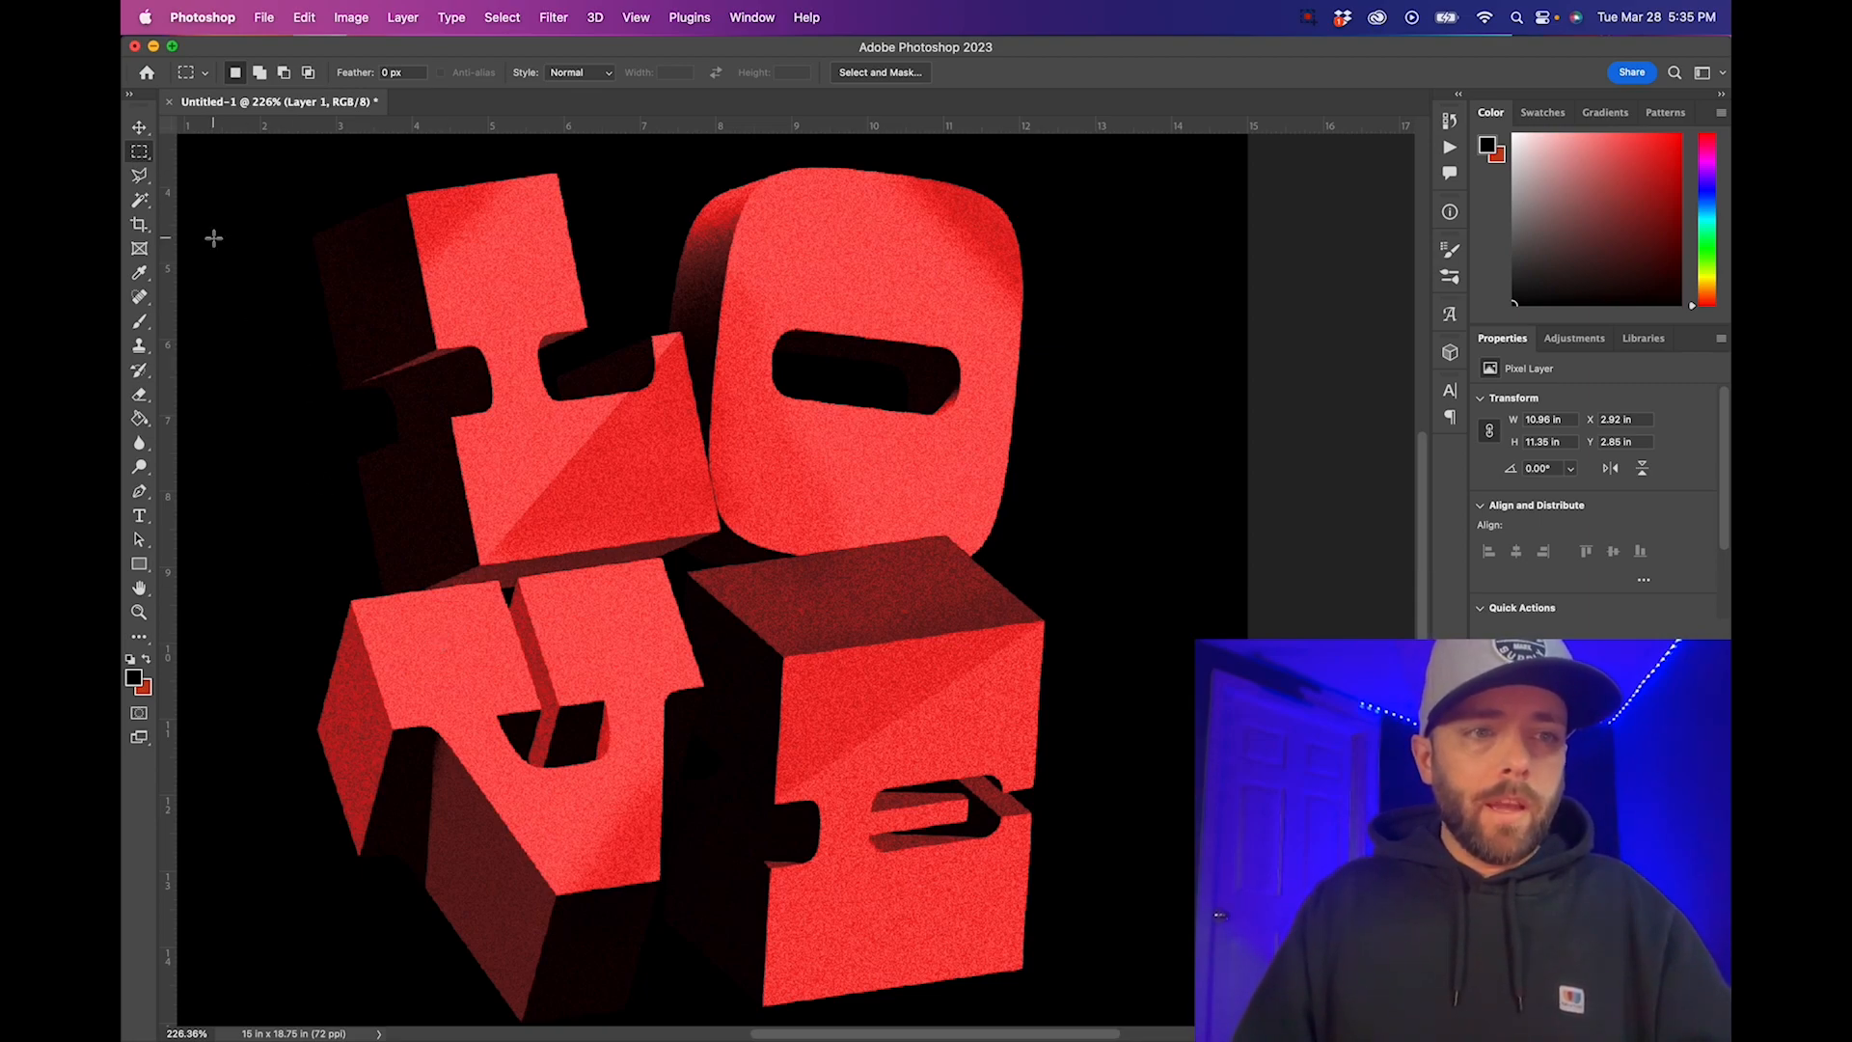
# Brush soft 5% opacity shadows onto the V's upper-left face and along the E's bottom edge
pyautogui.click(140, 322)
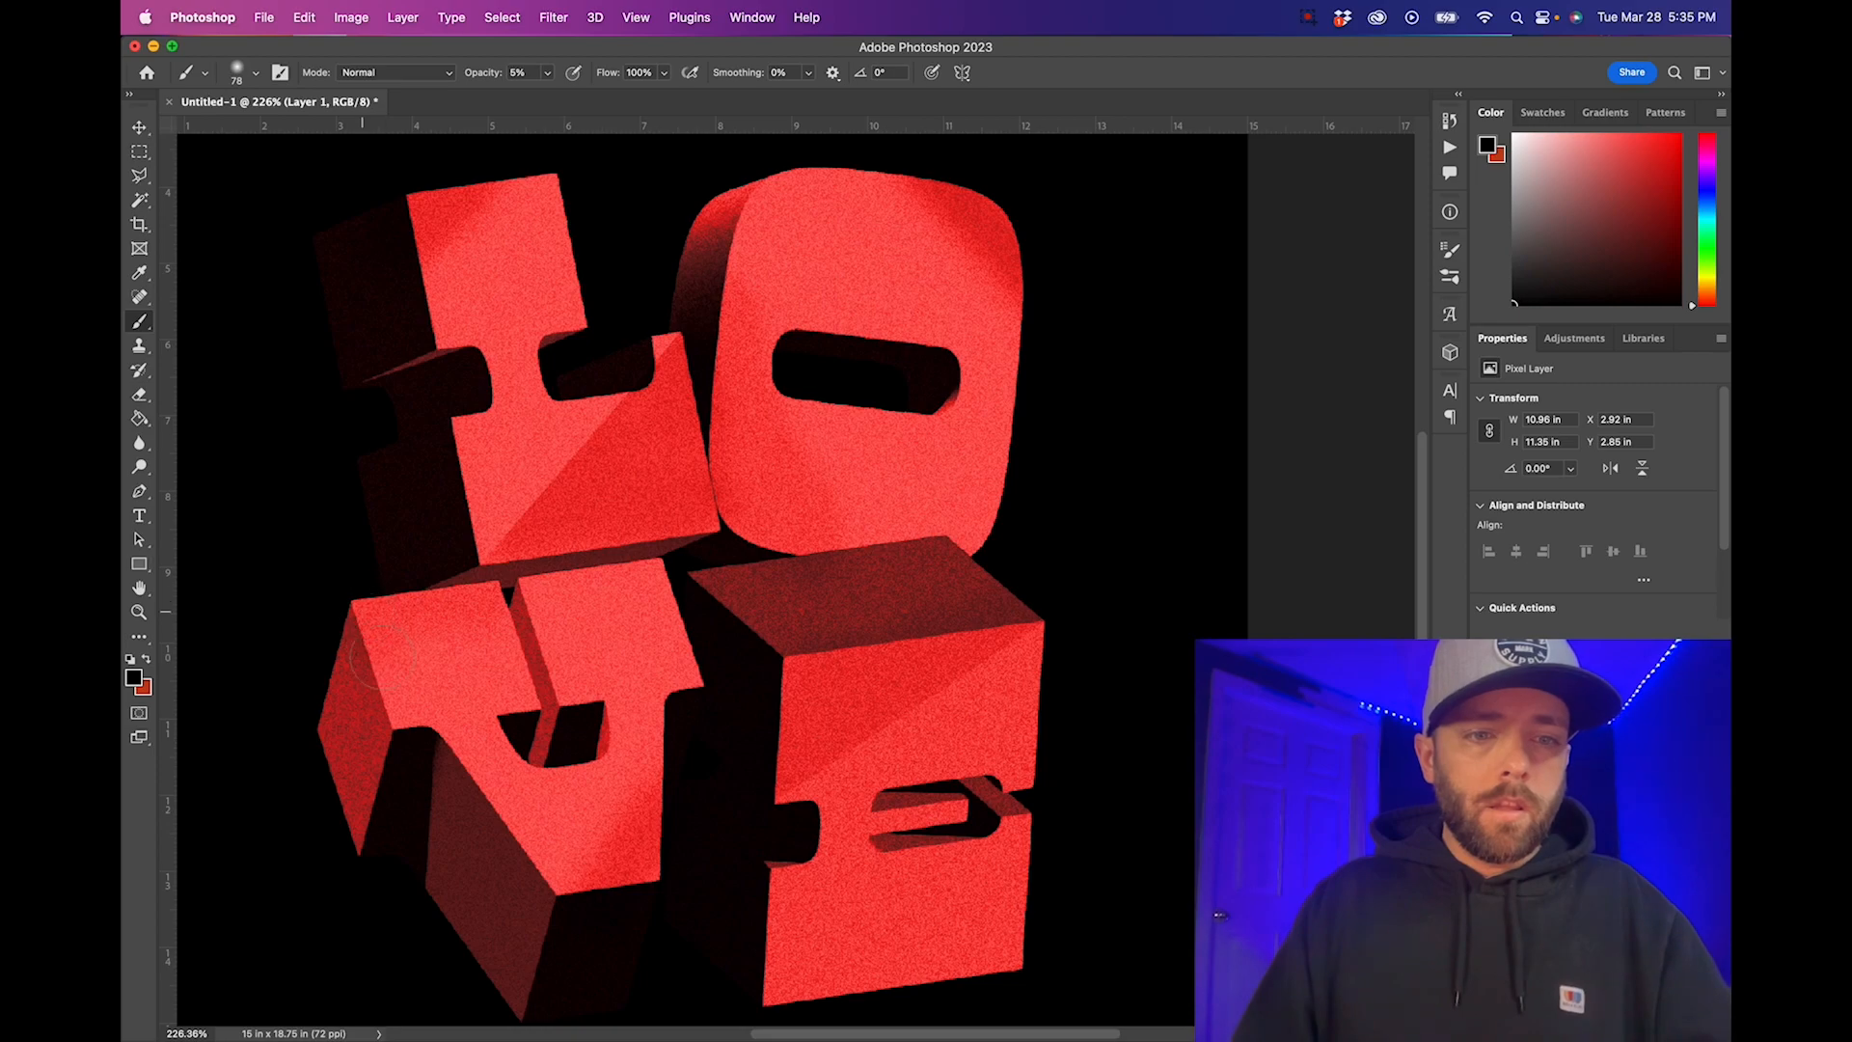
pyautogui.moveTo(359, 600); pyautogui.dragTo(403, 712)
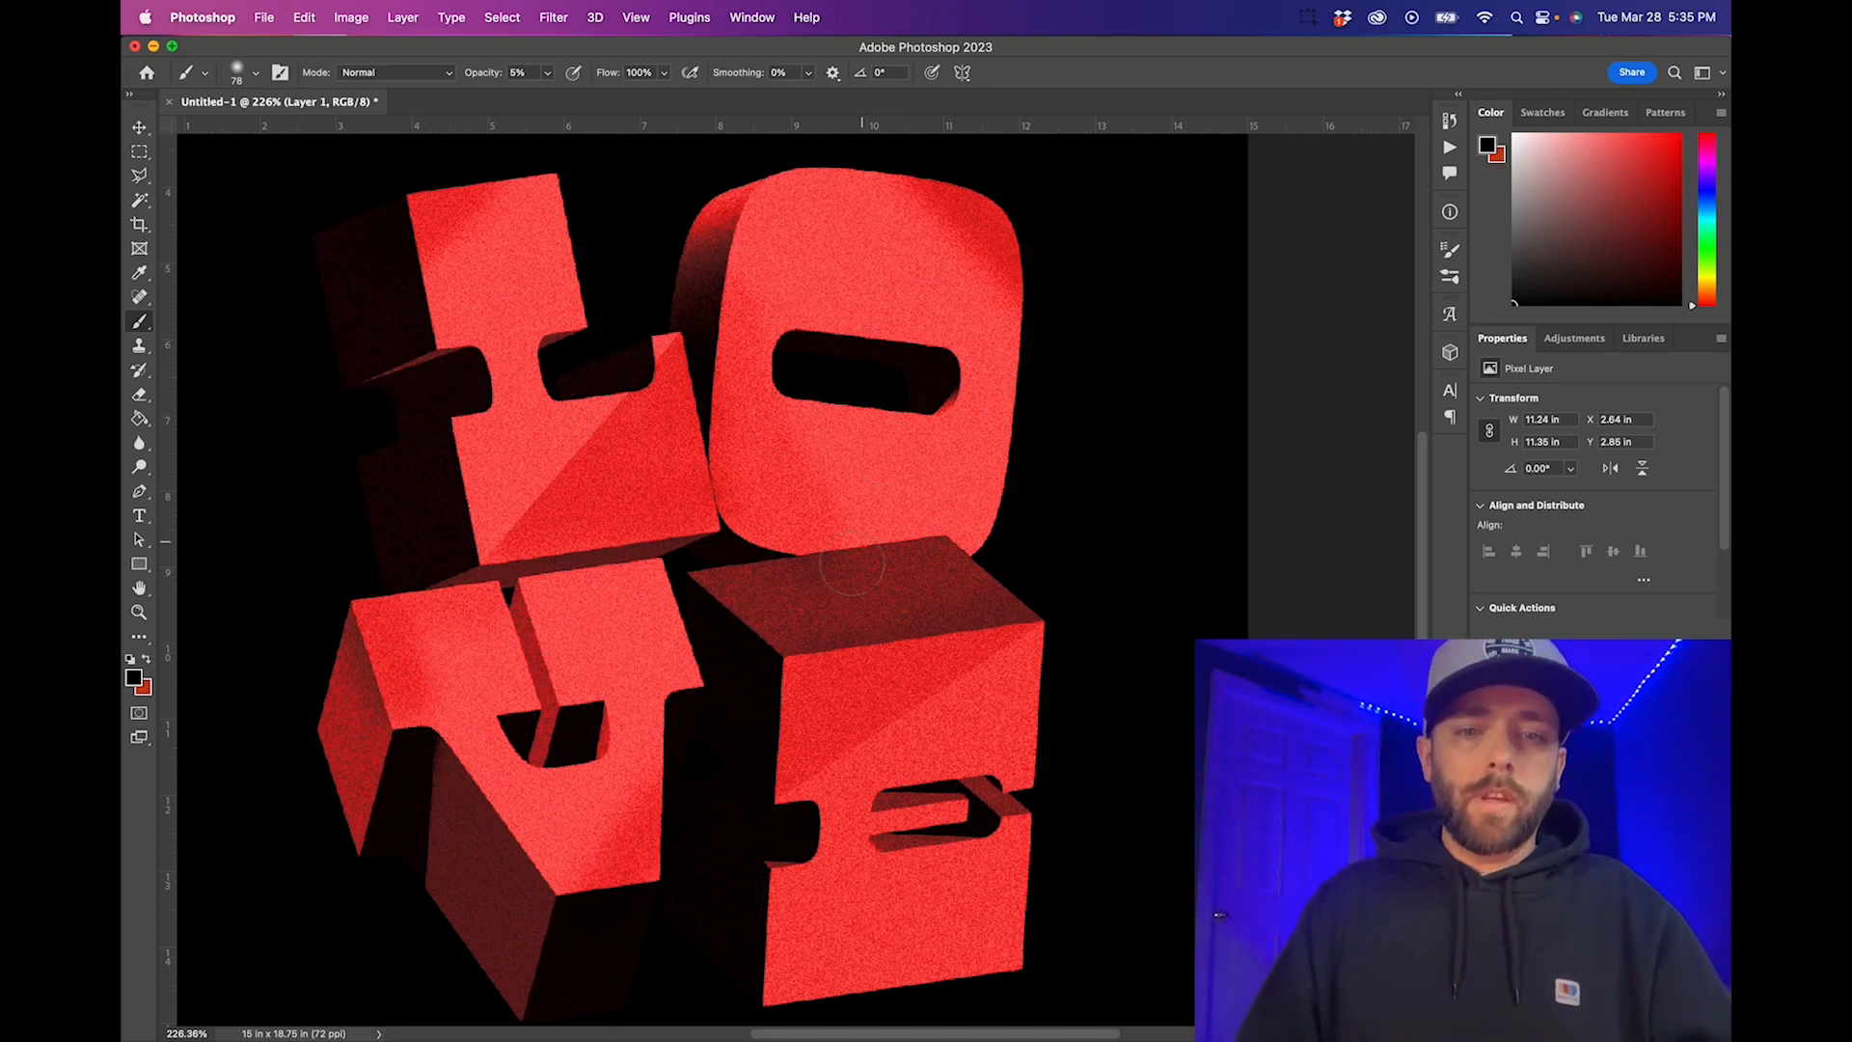
pyautogui.scroll(-1, 910, 849)
pyautogui.hscroll(1, 910, 848)
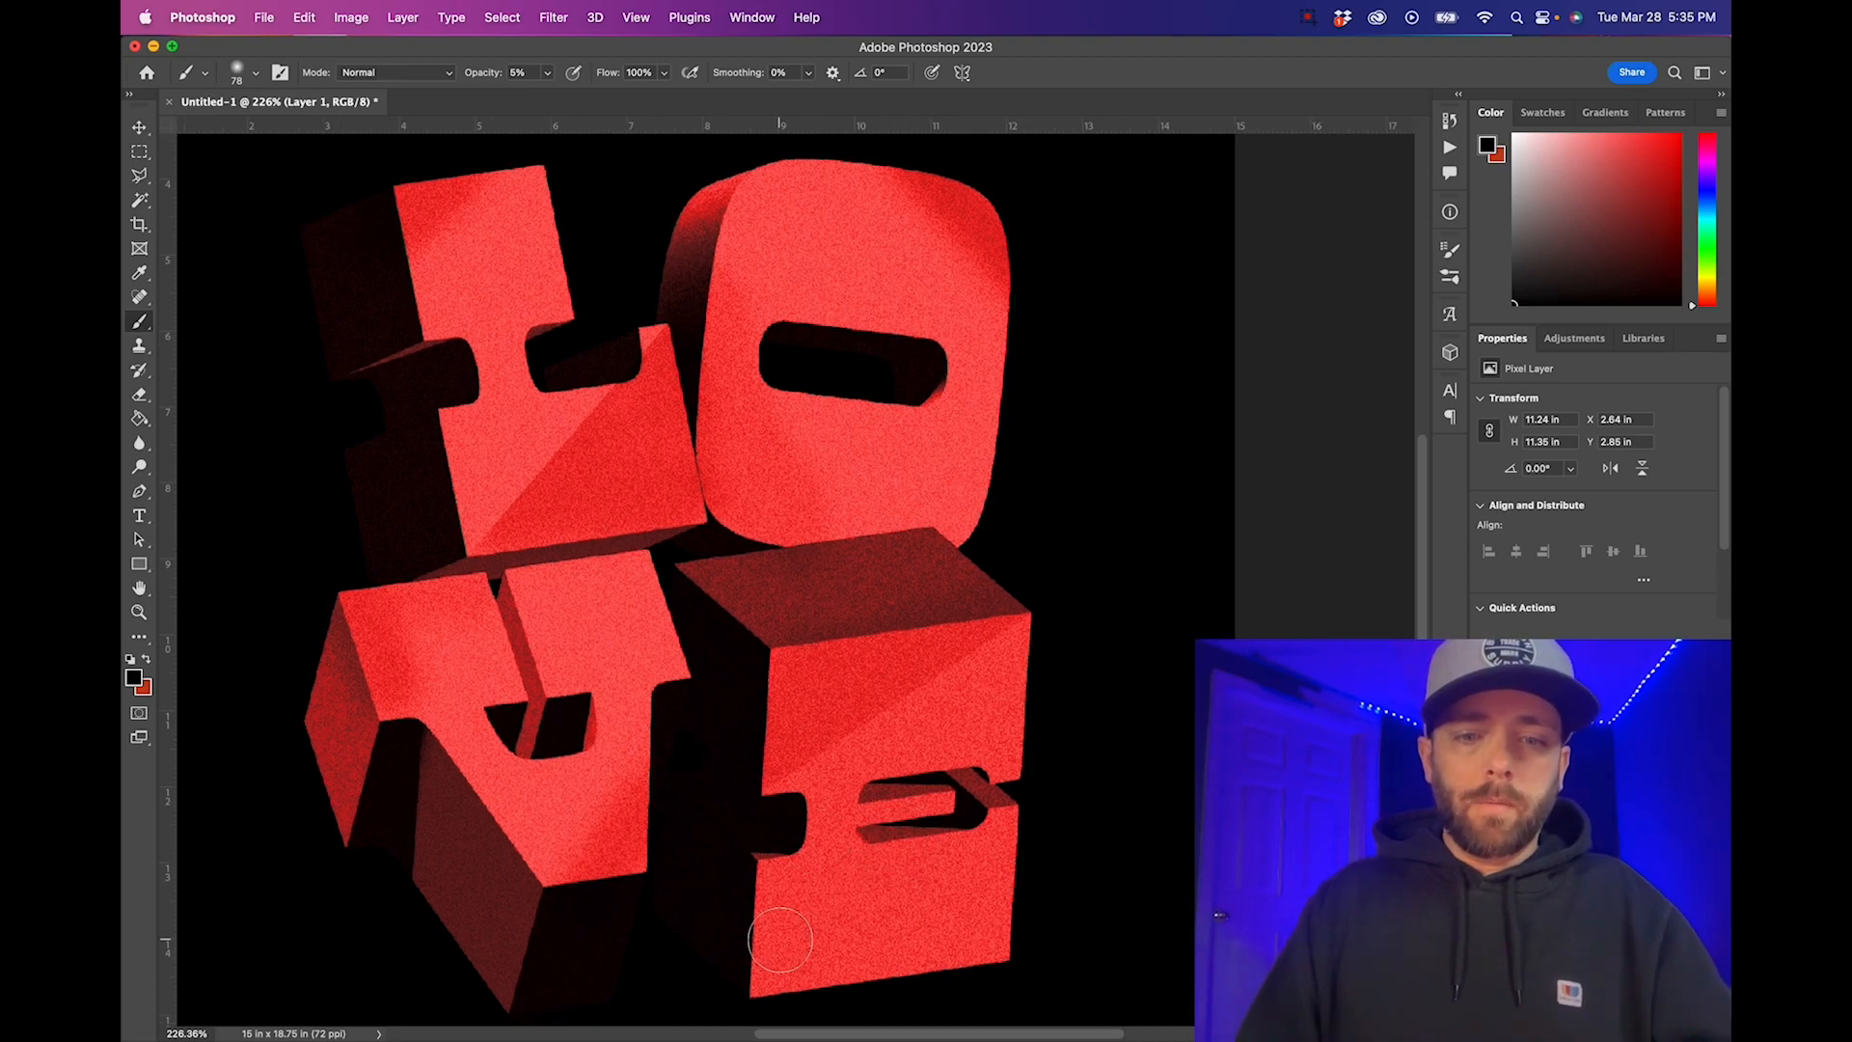
pyautogui.moveTo(772, 968); pyautogui.dragTo(965, 968)
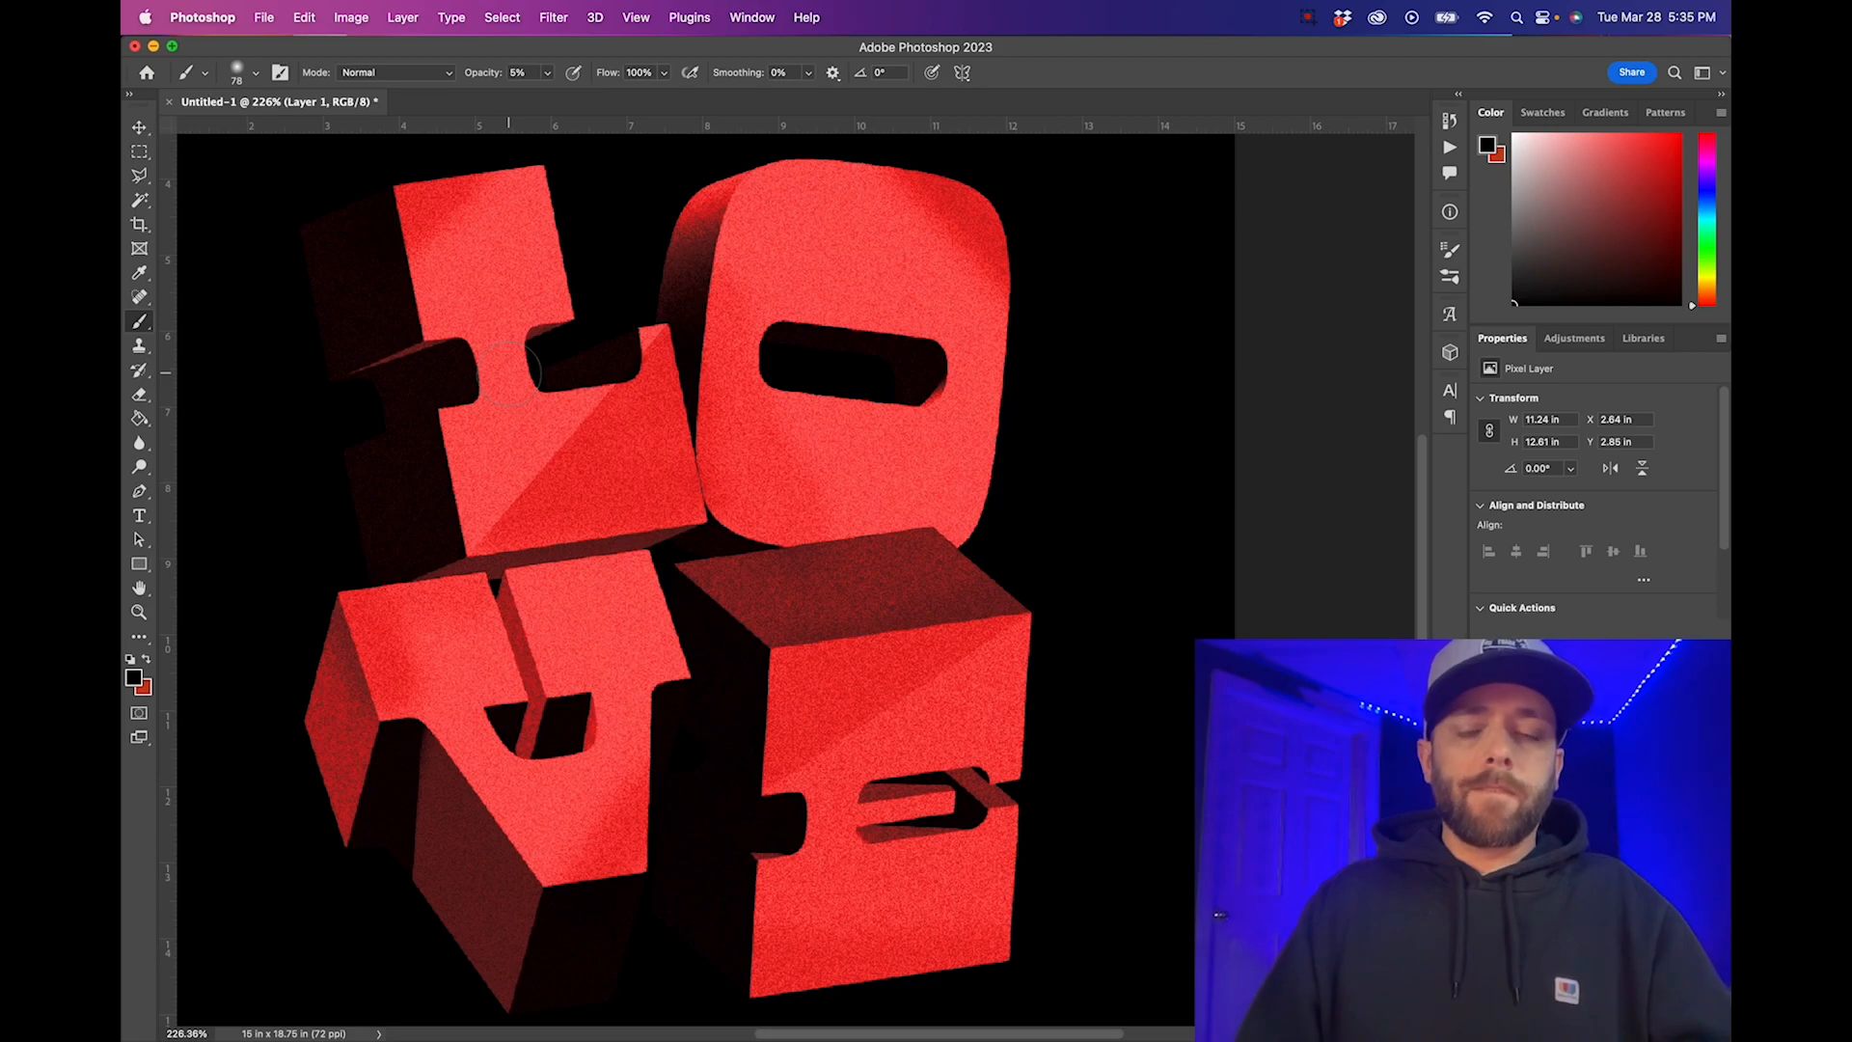
pyautogui.scroll(-5, 516, 365)
pyautogui.scroll(5, 522, 368)
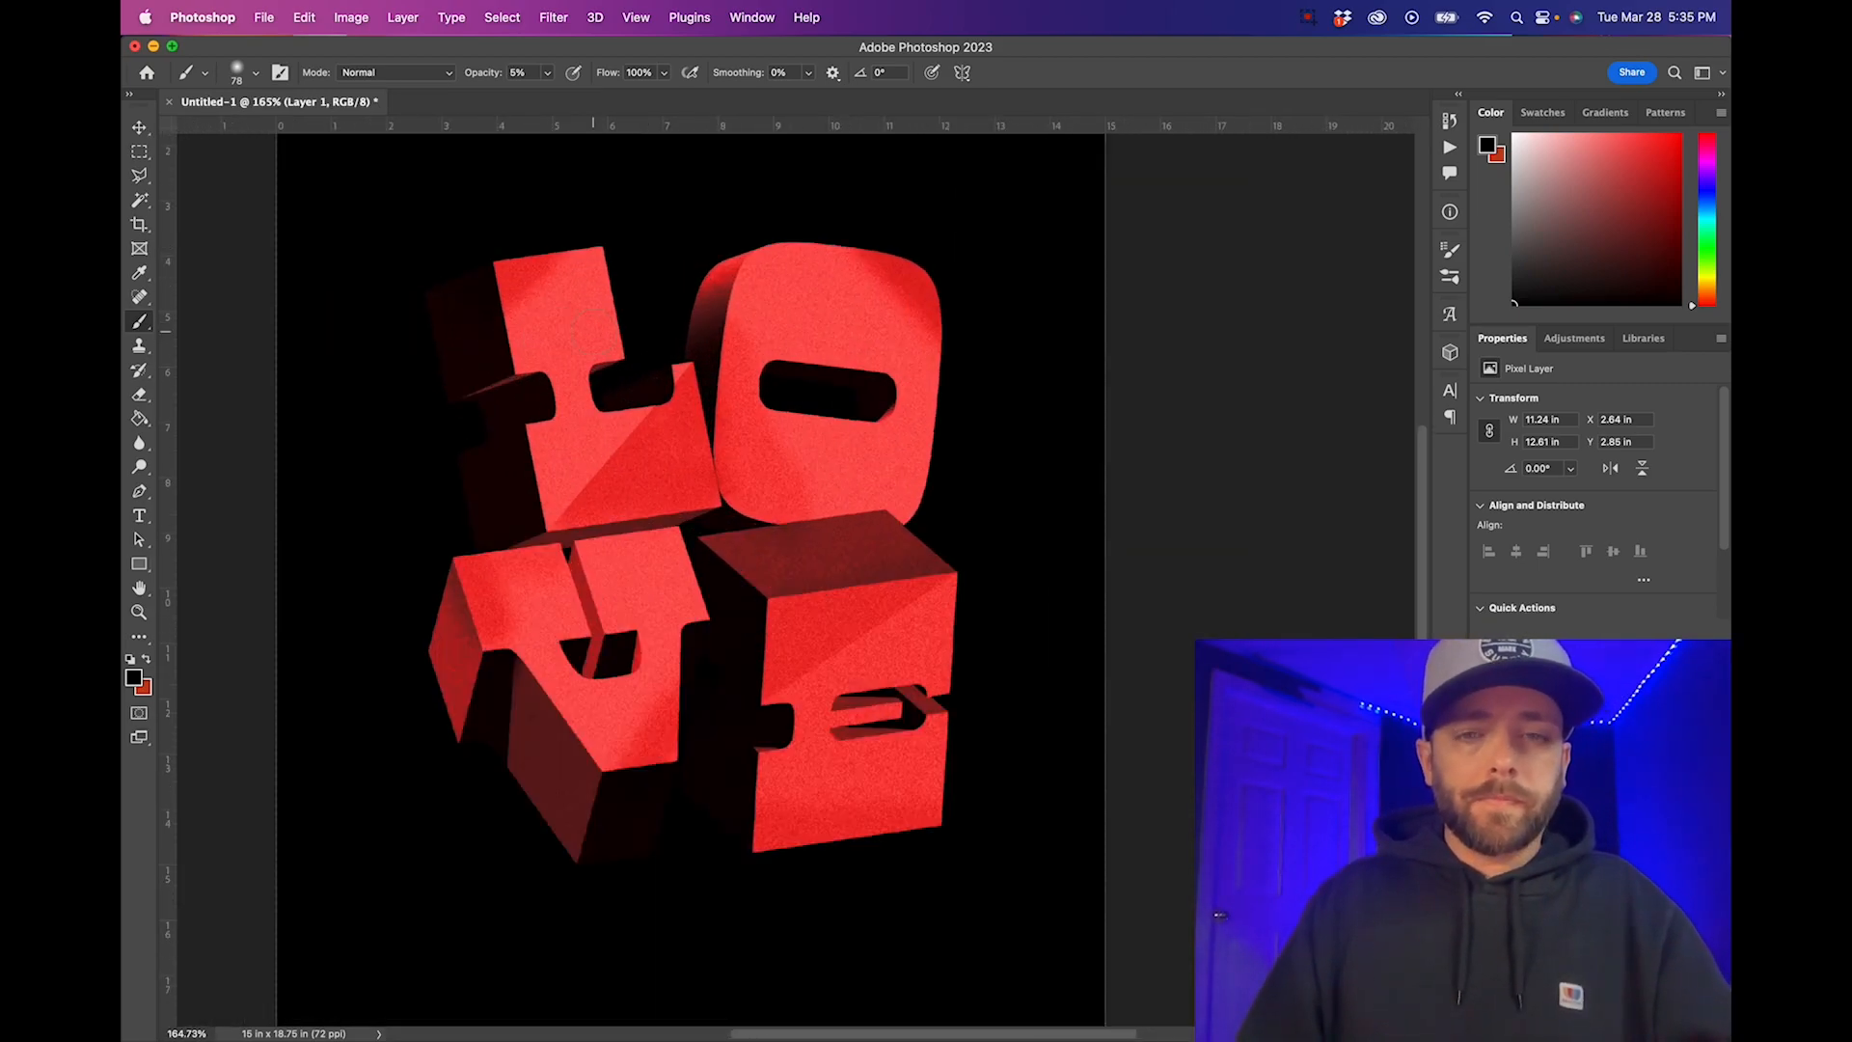
pyautogui.click(139, 127)
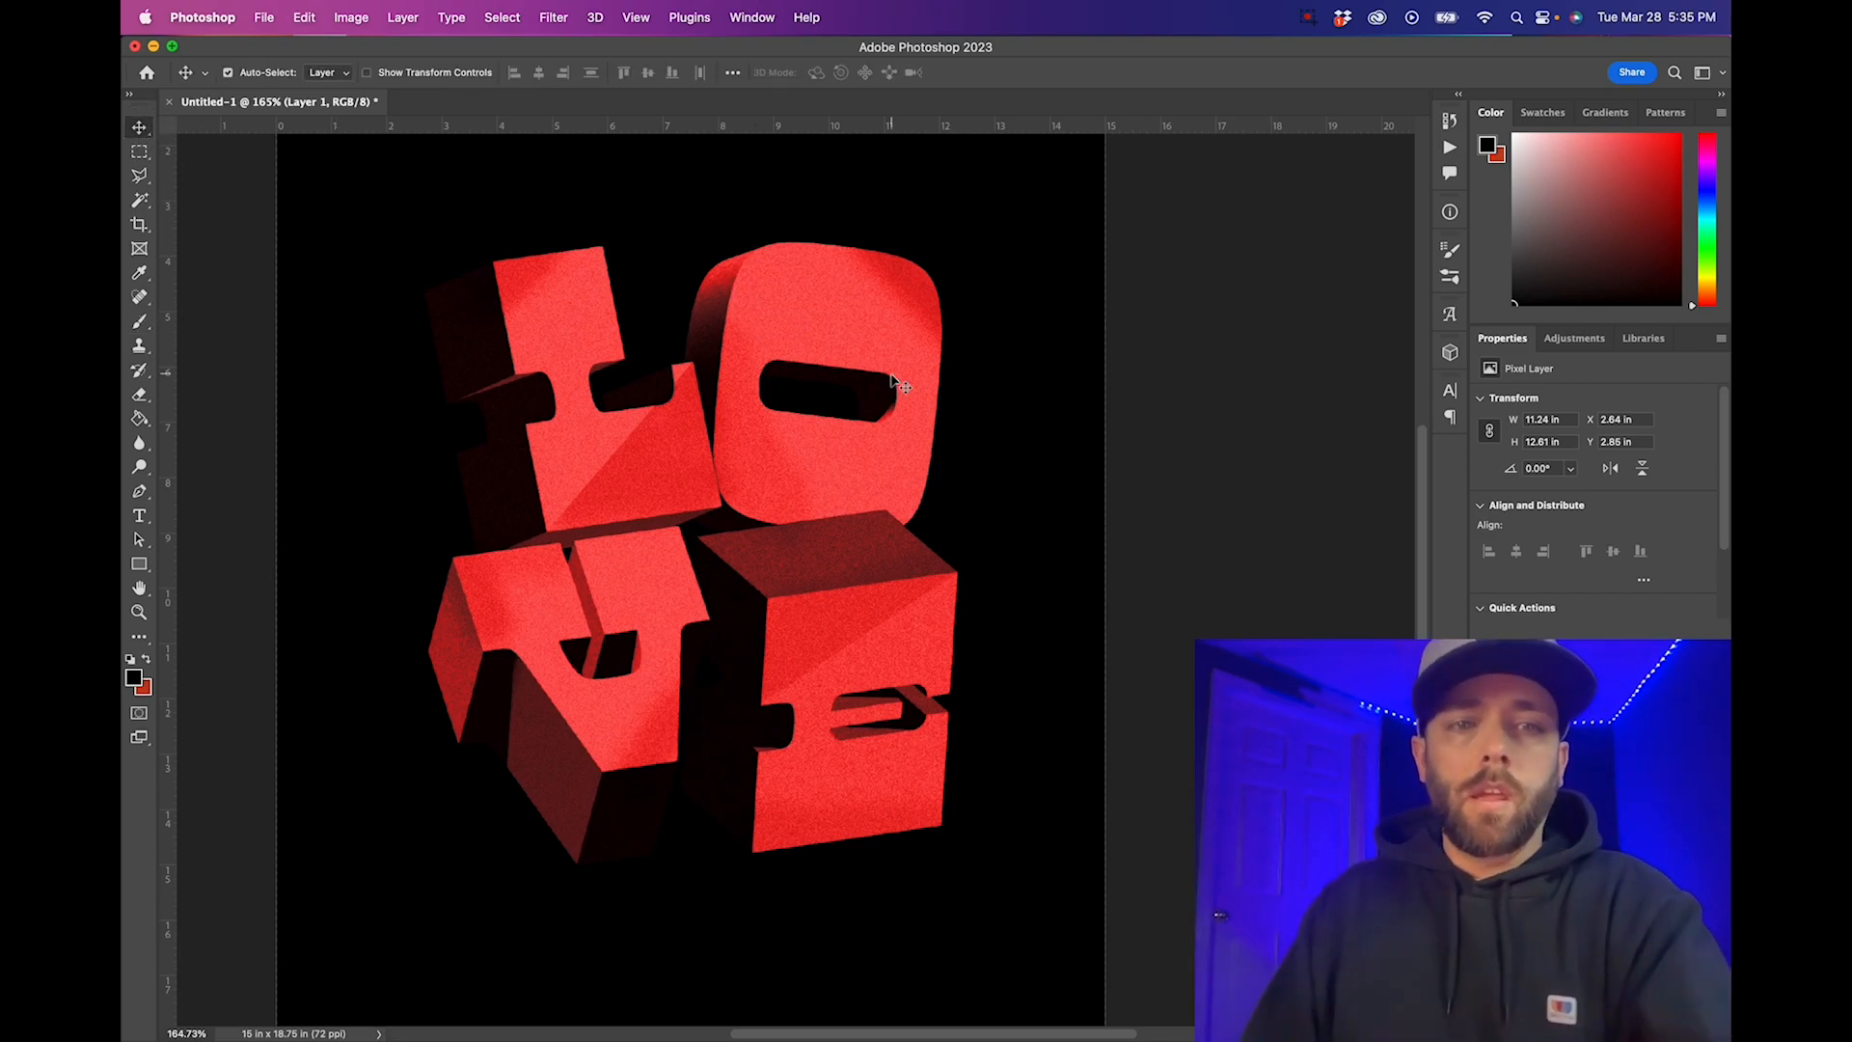
pyautogui.scroll(-3, 812, 423)
pyautogui.scroll(2, 811, 423)
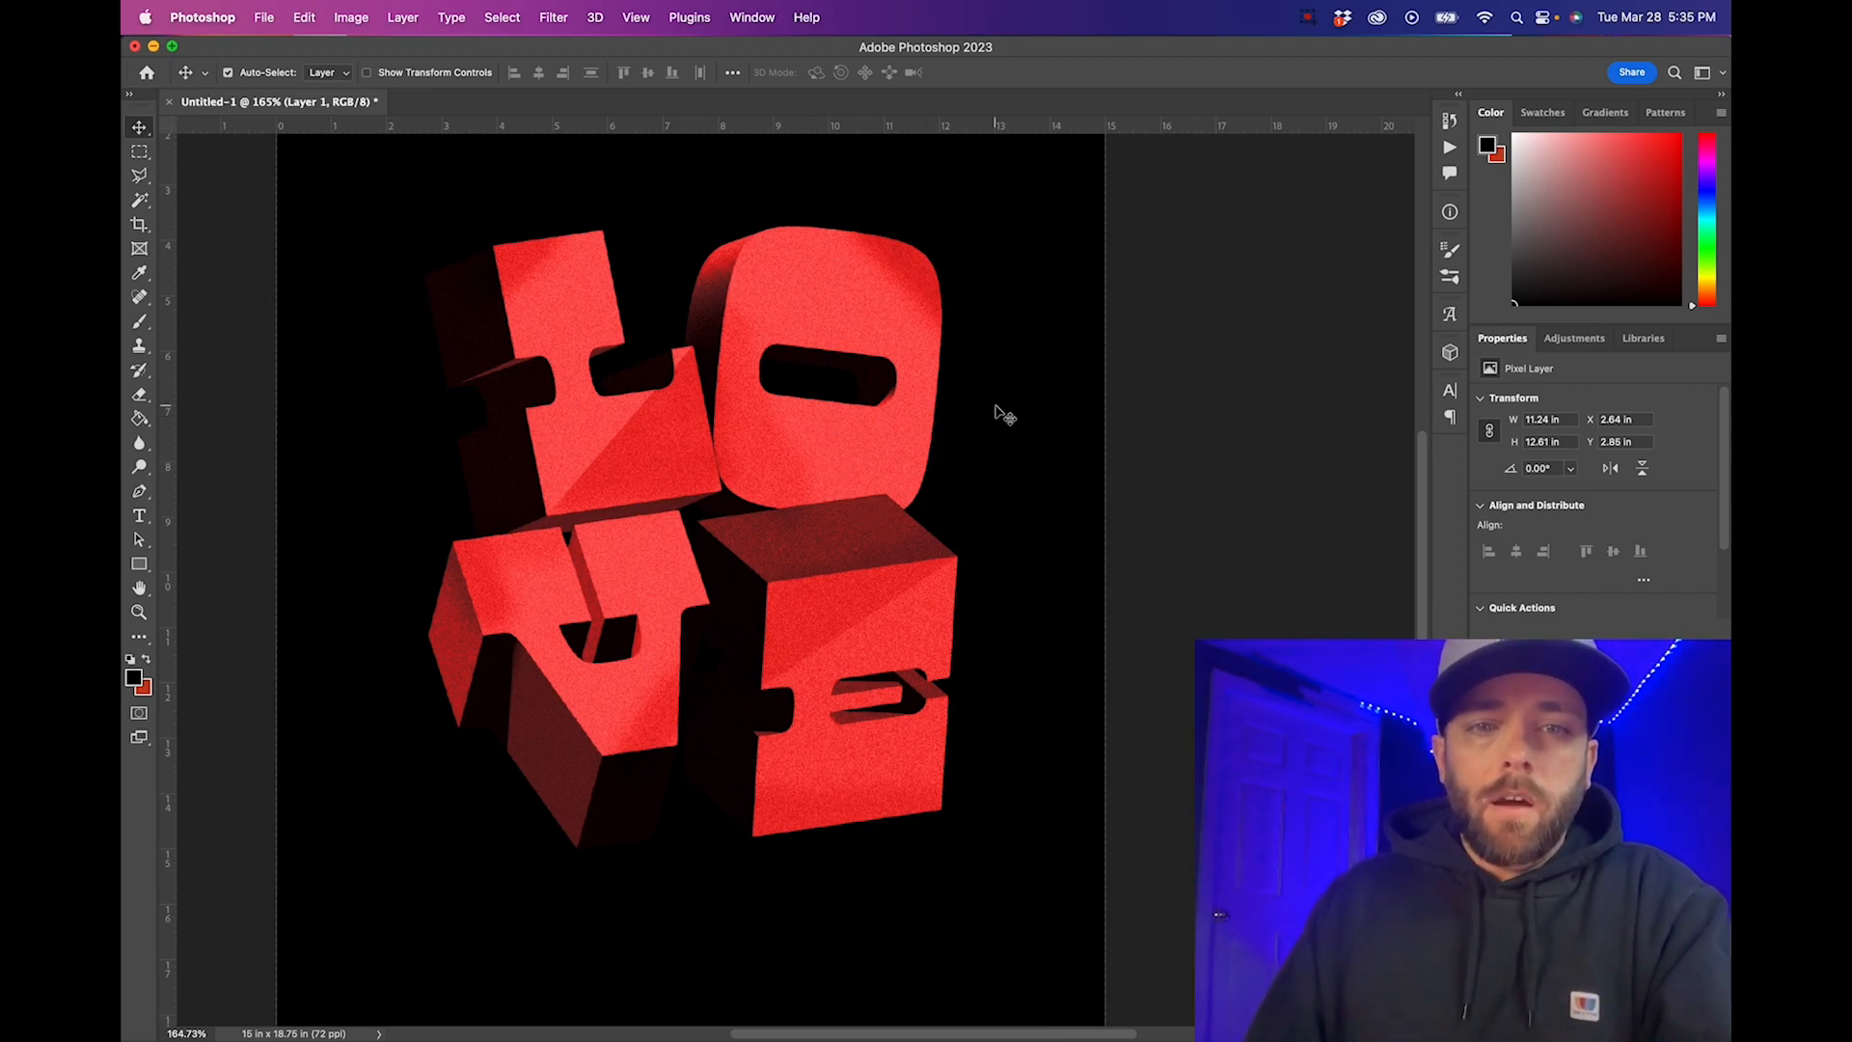
pyautogui.scroll(1, 994, 407)
pyautogui.hscroll(-2, 856, 447)
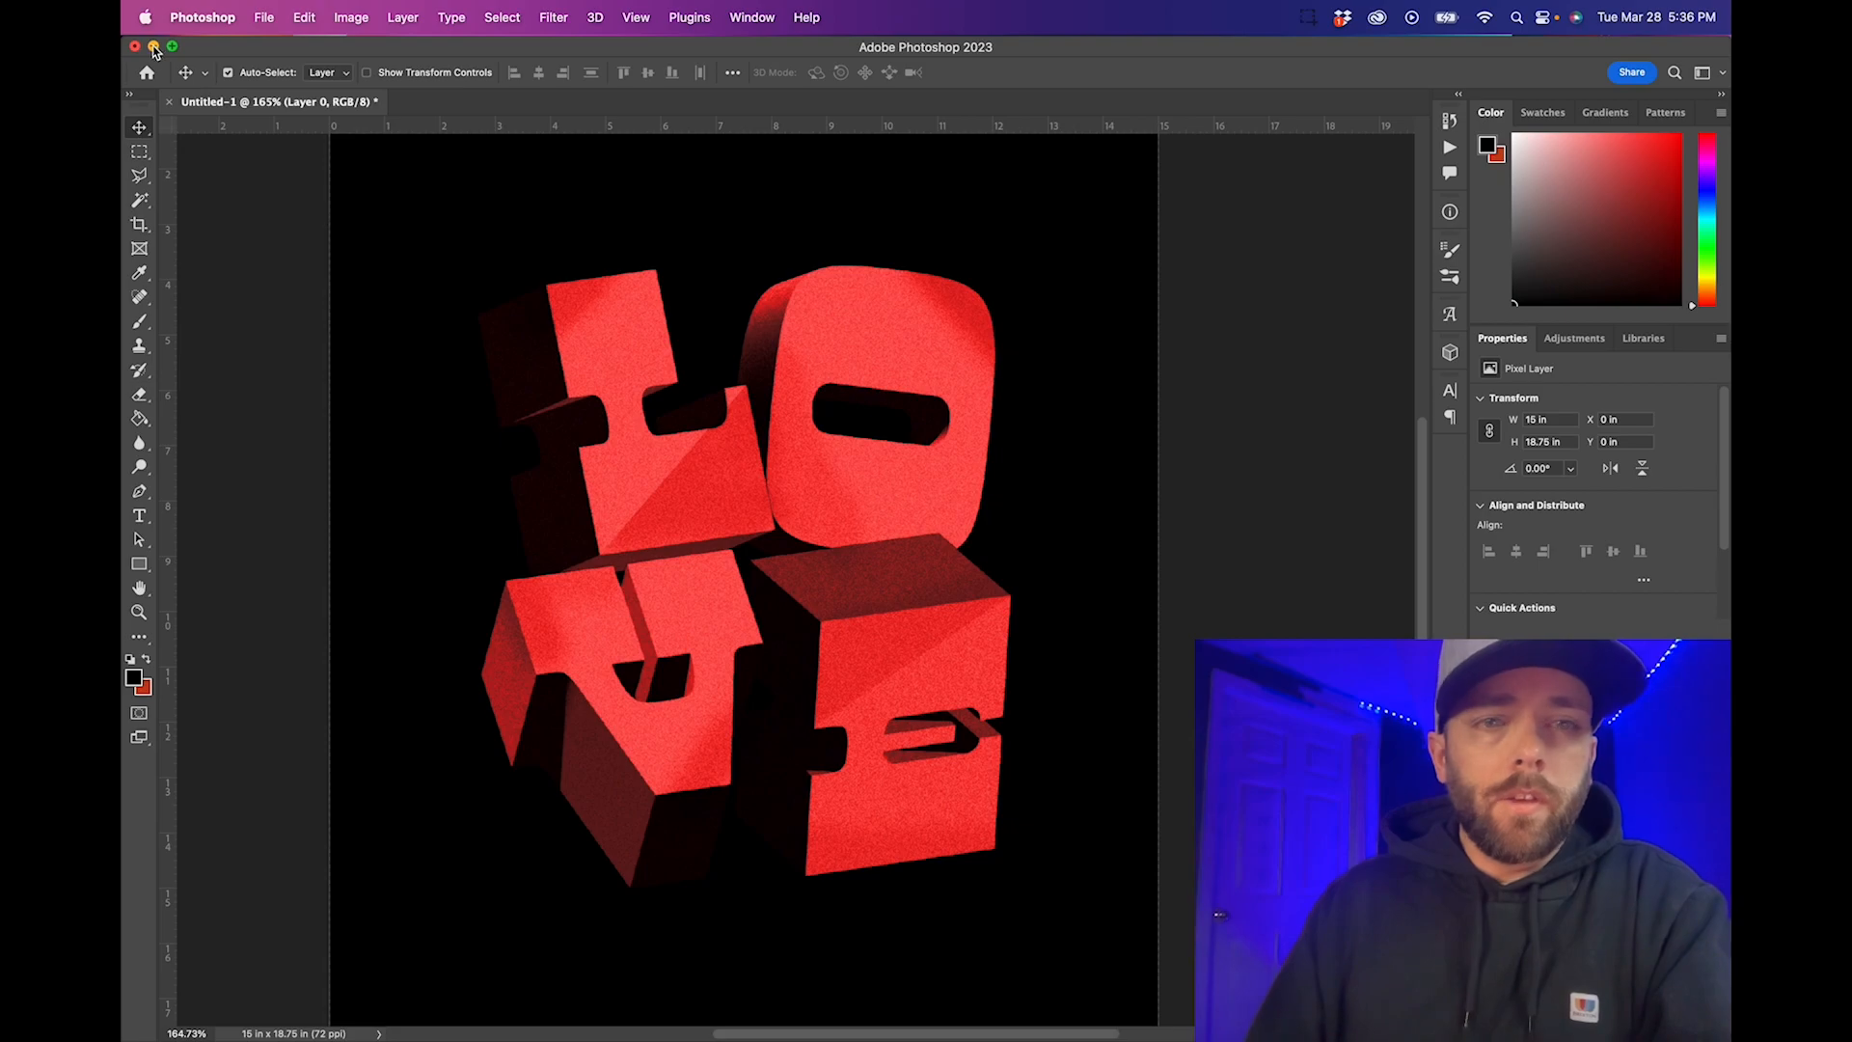
# Minimize the Photoshop and Illustrator windows and open the Textures folder on the desktop
pyautogui.click(154, 46)
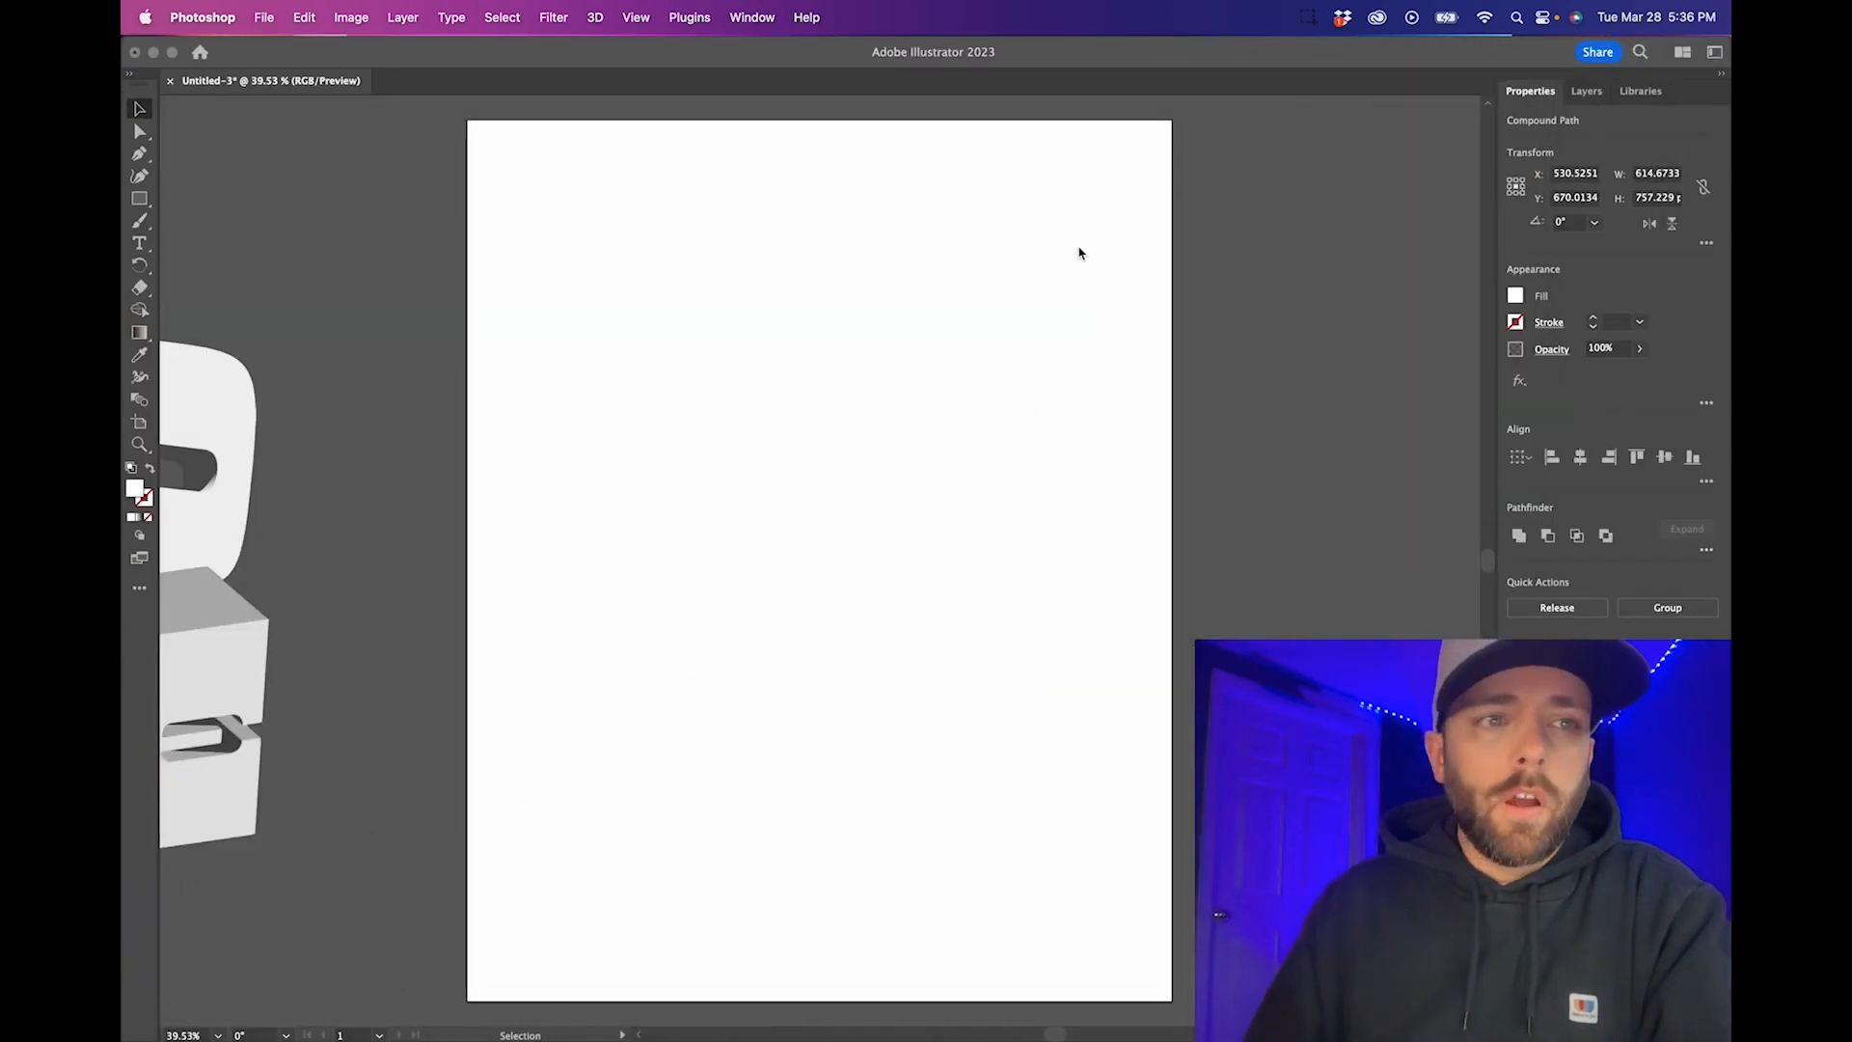
pyautogui.click(154, 52)
pyautogui.click(942, 178)
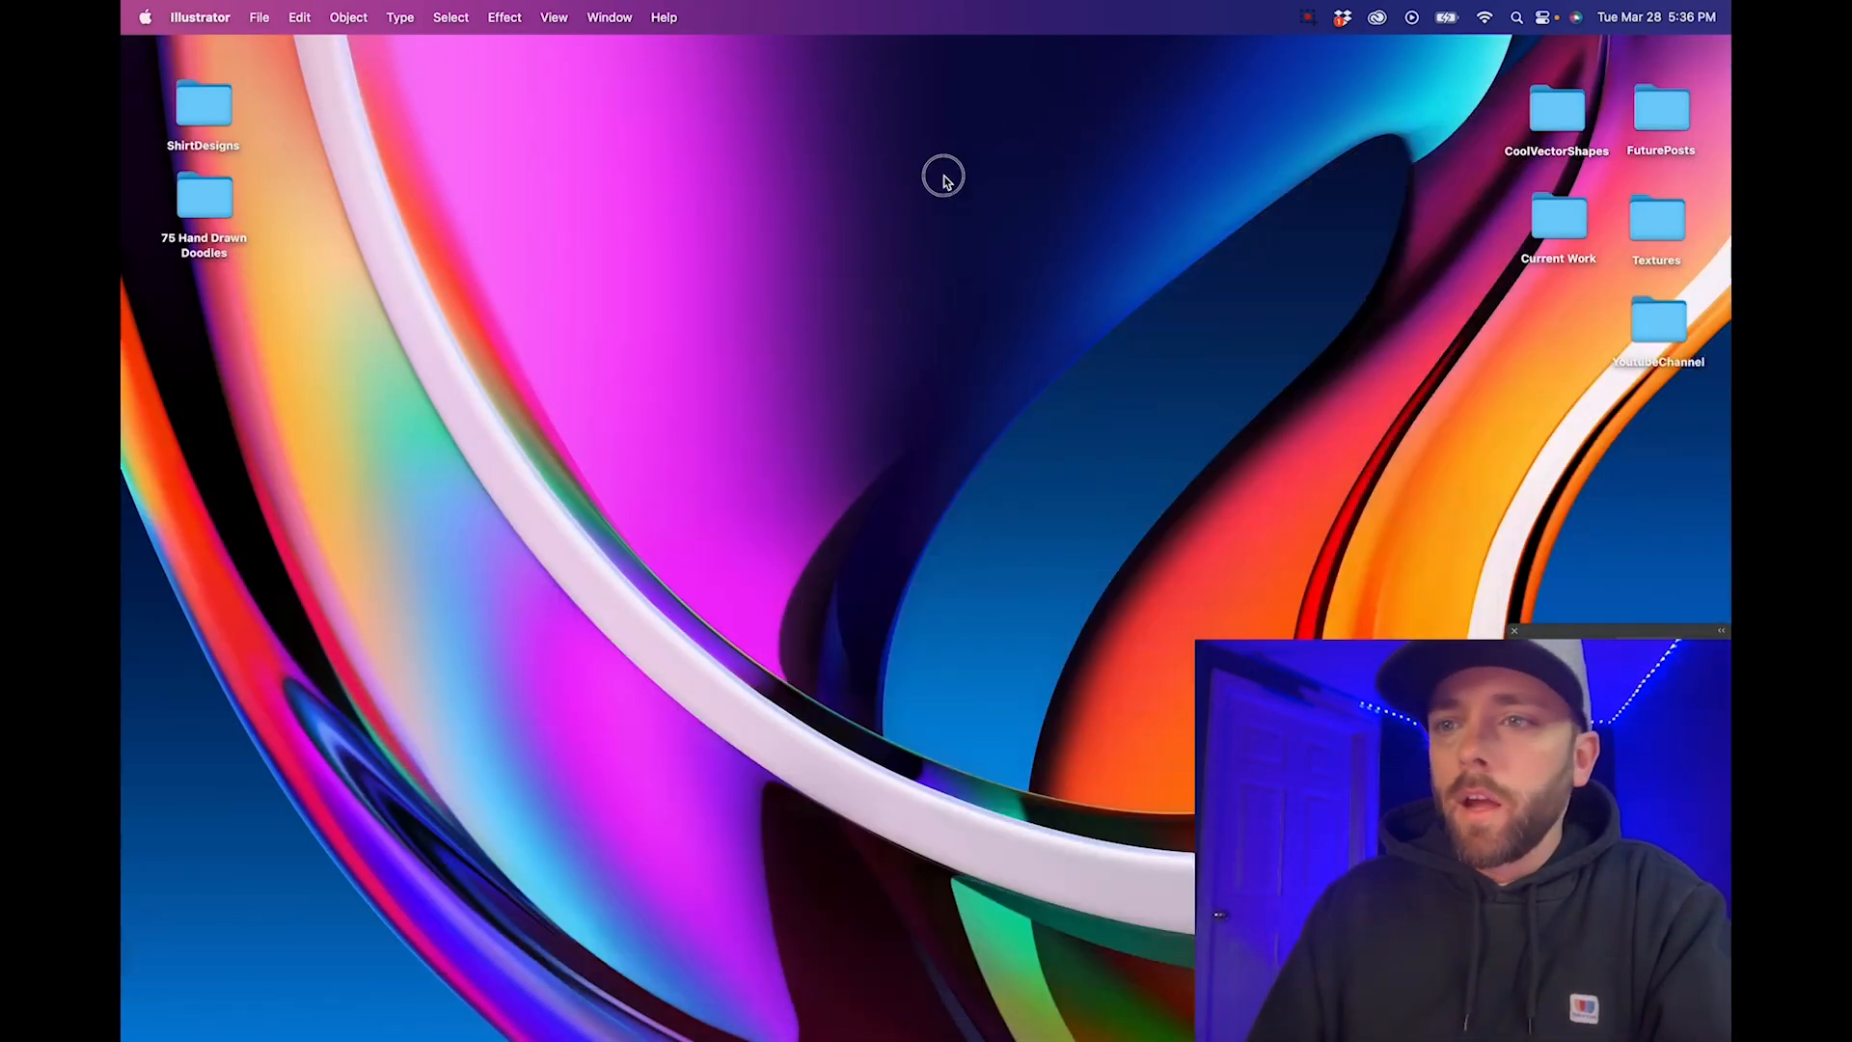
pyautogui.click(1656, 225)
pyautogui.doubleClick(1658, 228)
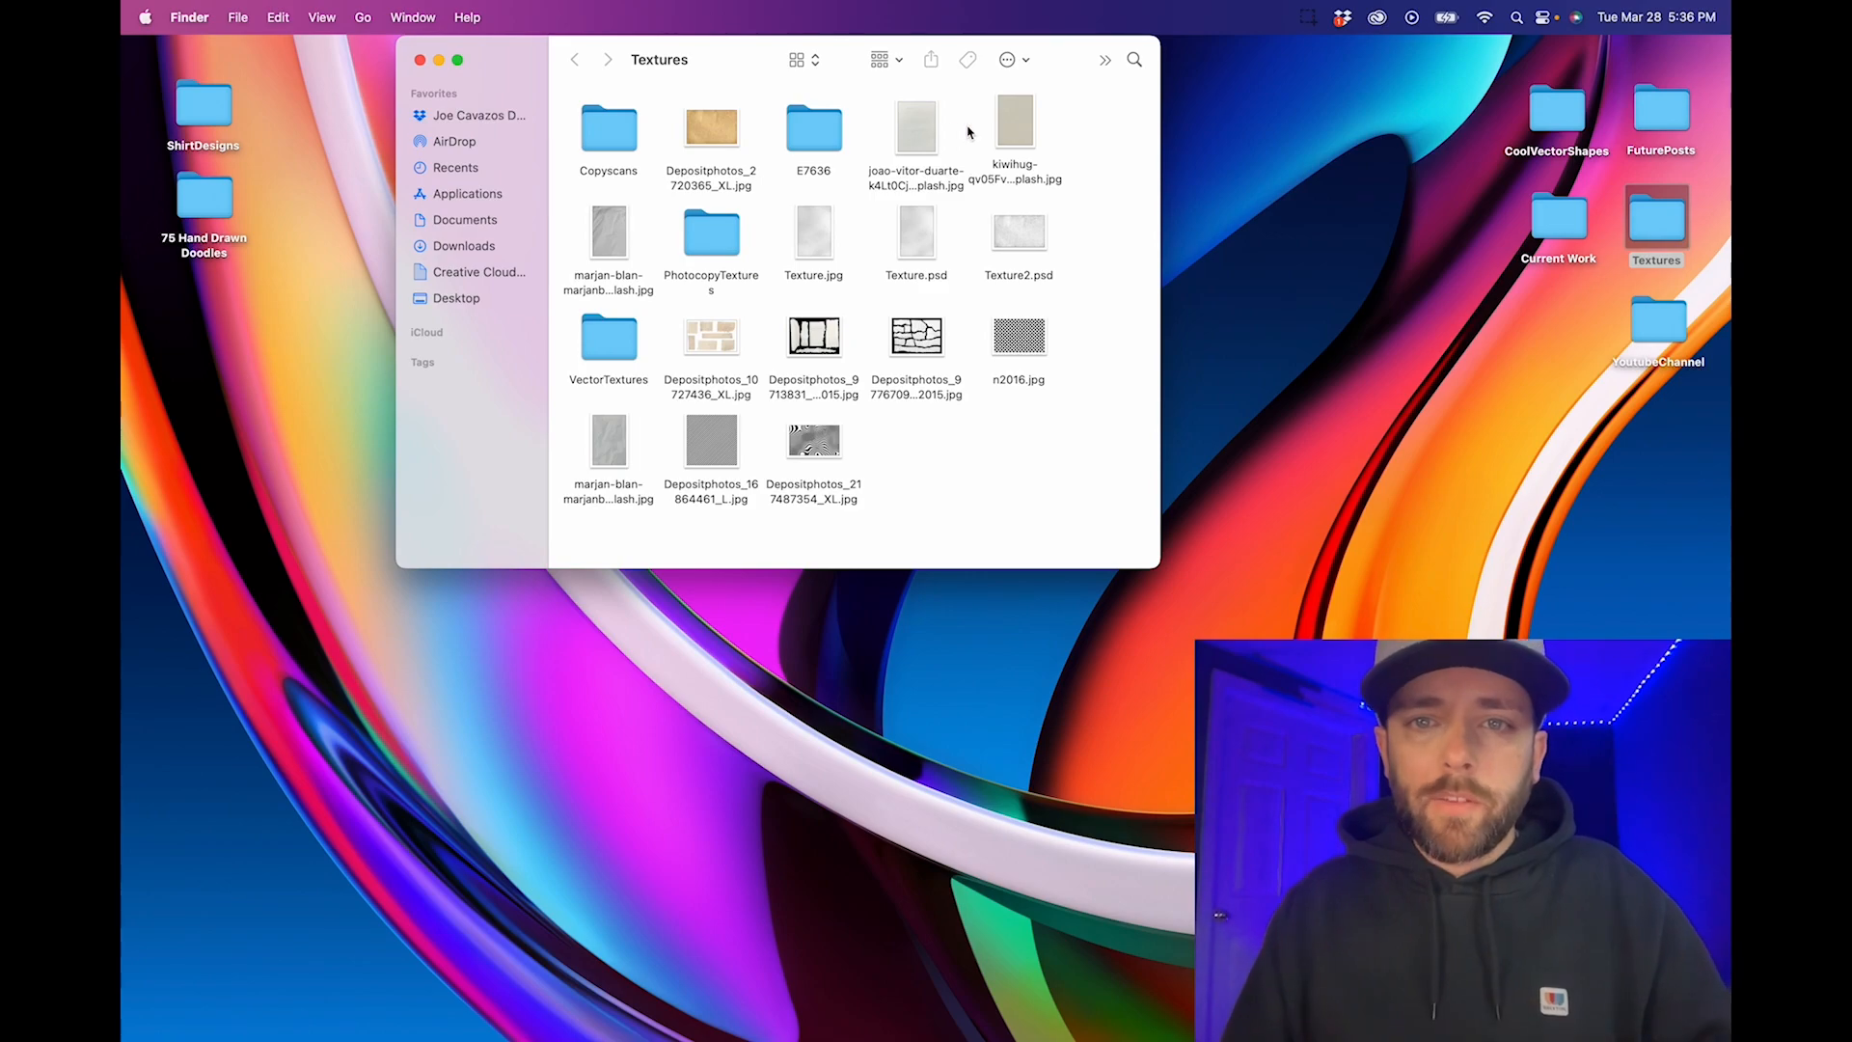
# Open the paper image kiwihug-qv05FvdE26k-unsplash.jpg from the Textures folder in Adobe Photoshop 2023
pyautogui.click(1023, 136)
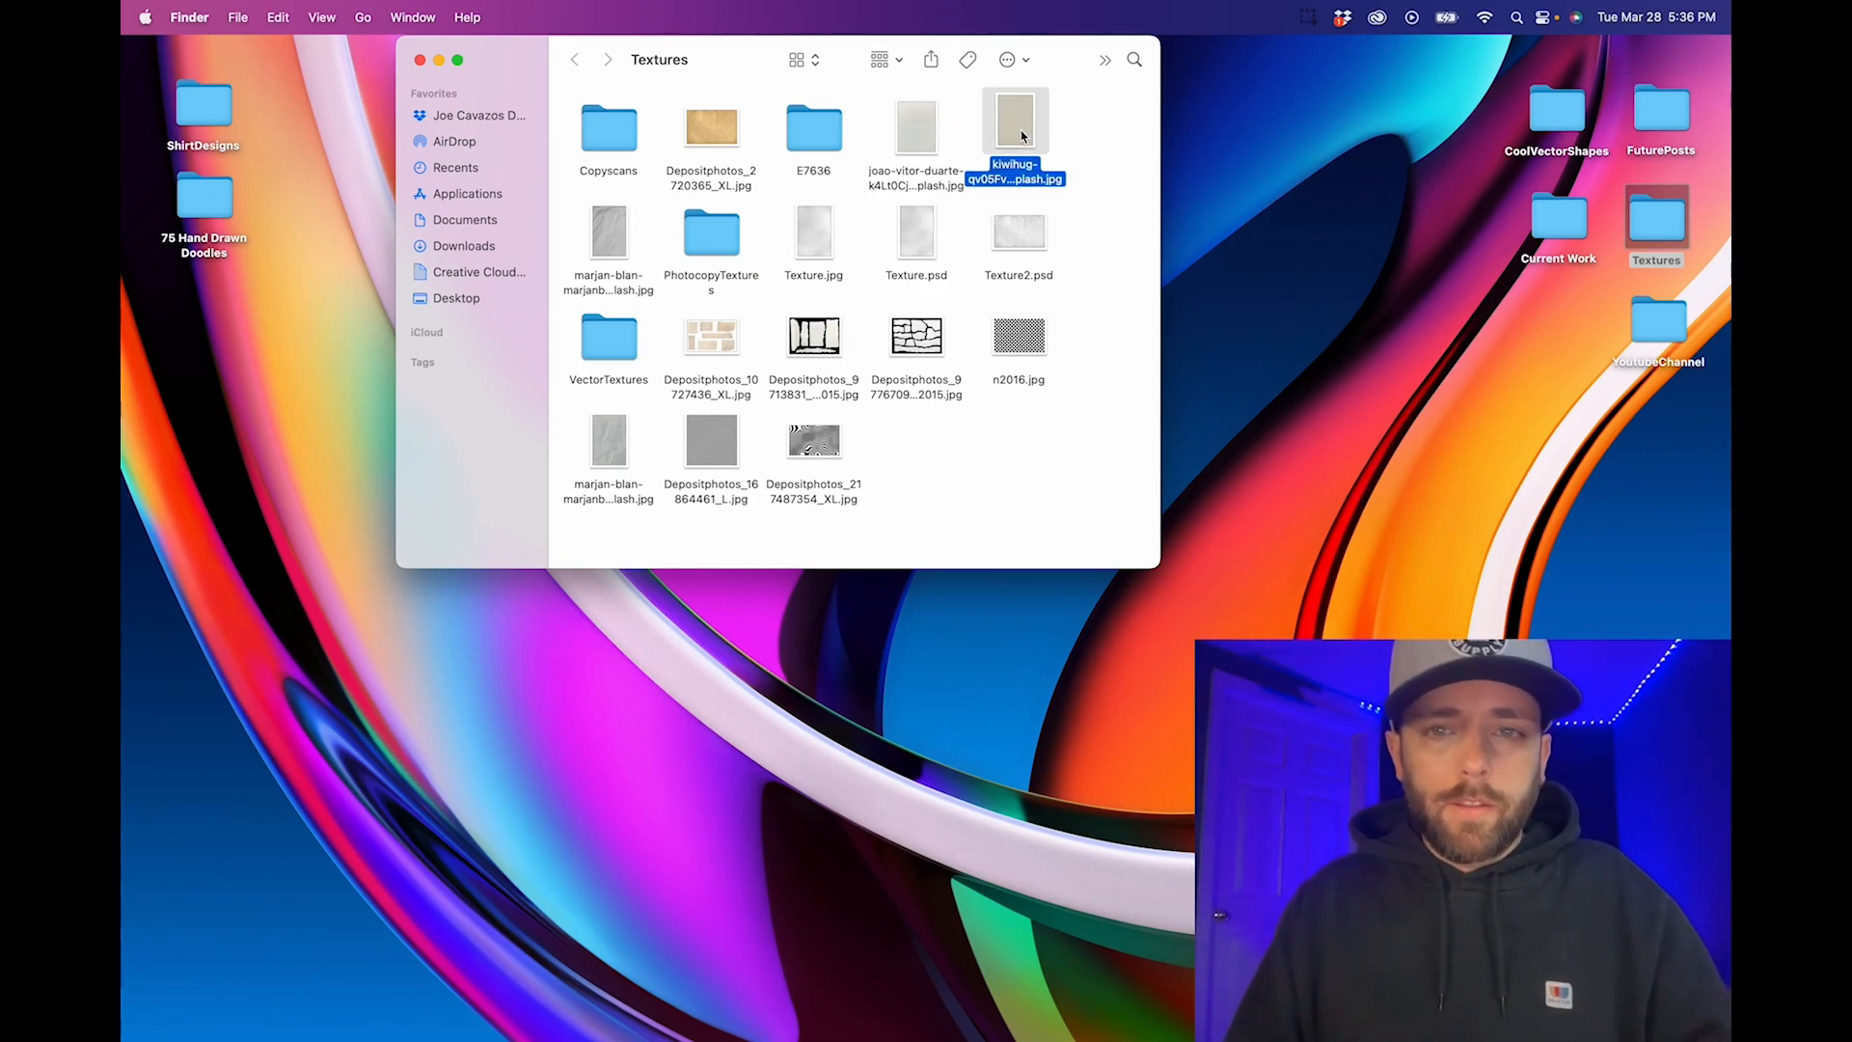
pyautogui.rightClick(1022, 136)
pyautogui.moveTo(1302, 161)
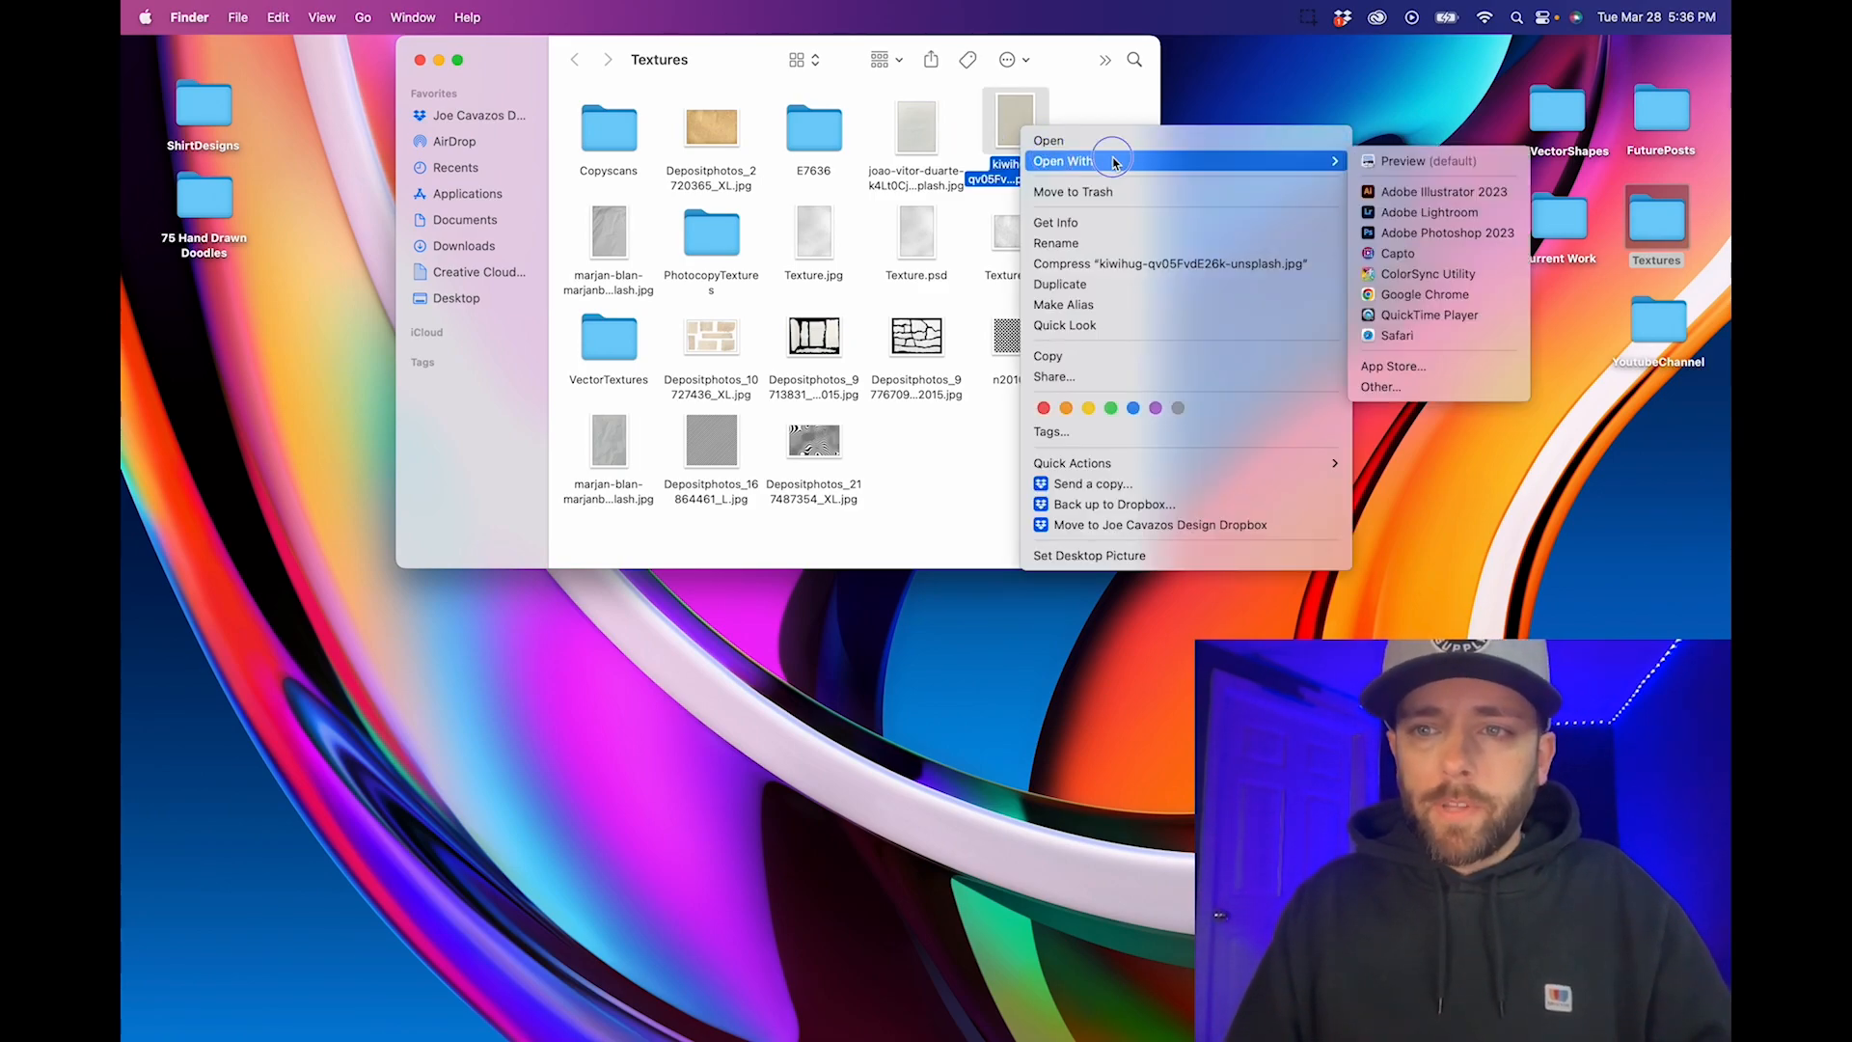
pyautogui.click(1447, 232)
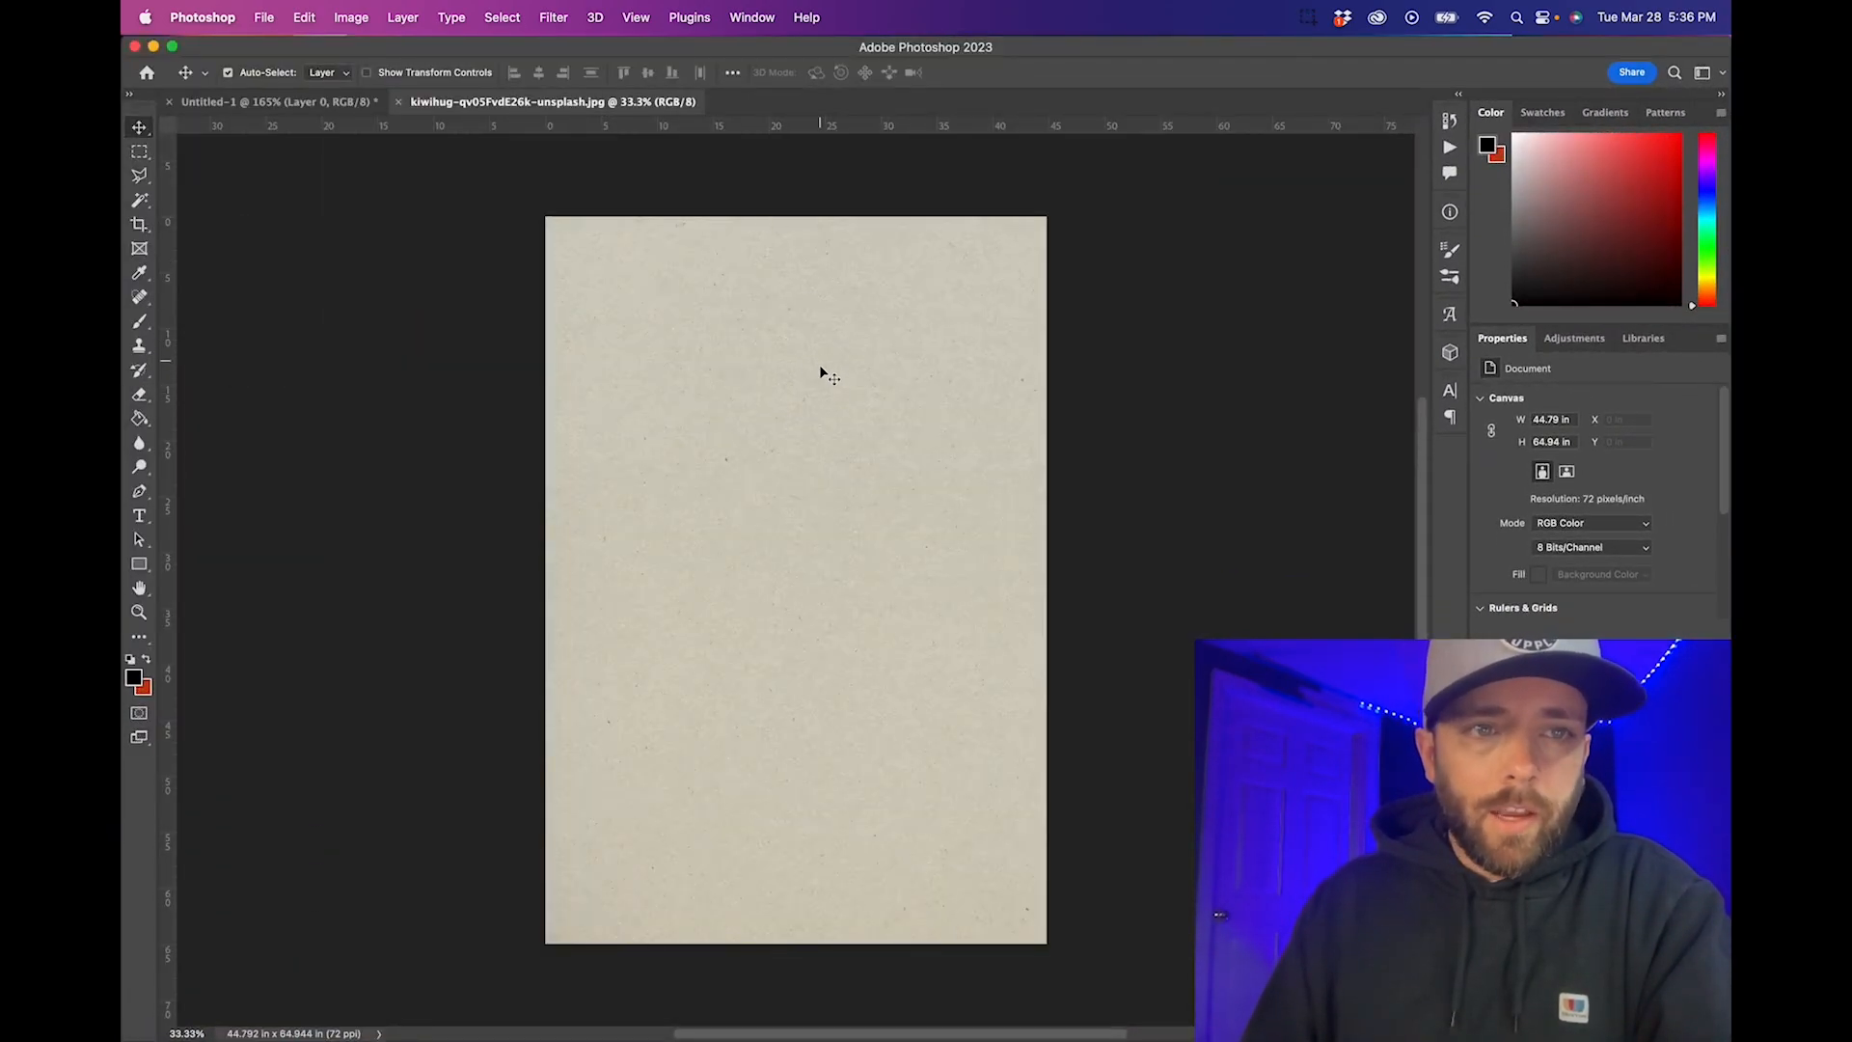
# Remove the paper image's color with a Hue/Saturation adjustment, setting Saturation to -100
pyautogui.click(353, 17)
pyautogui.moveTo(386, 75)
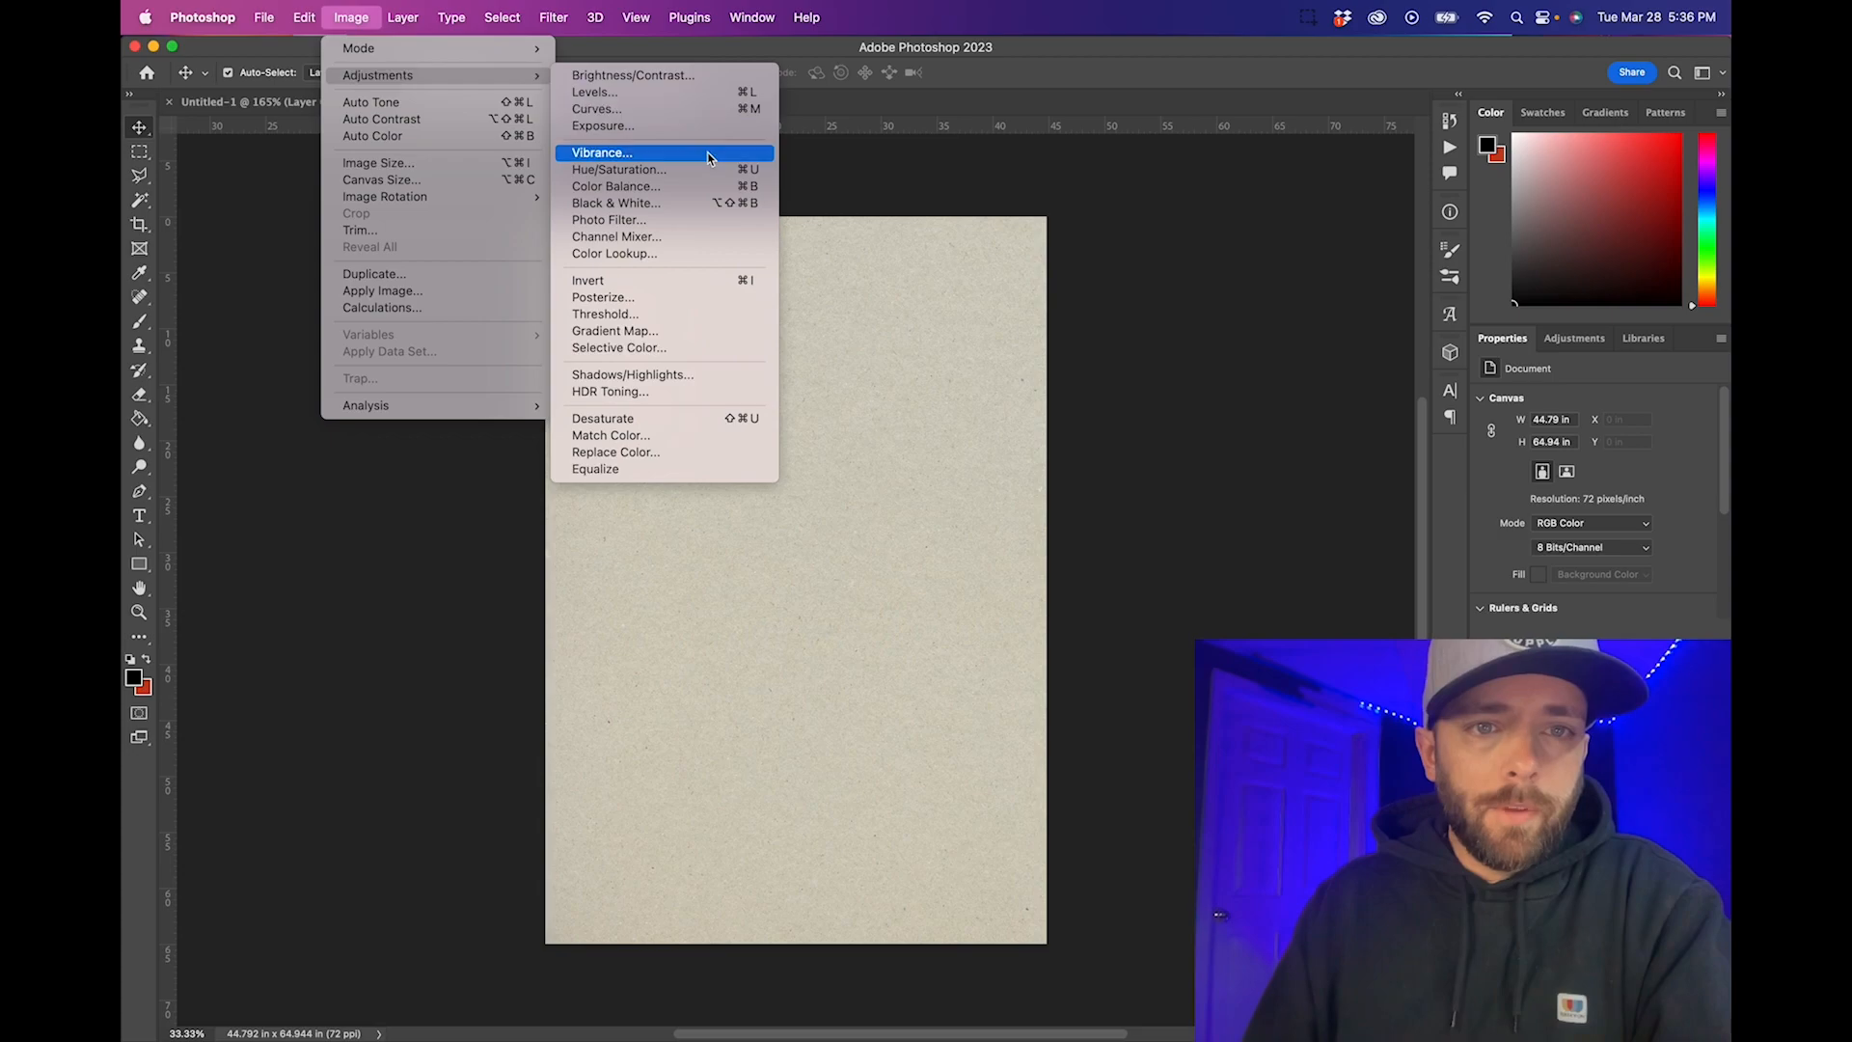
pyautogui.click(617, 168)
pyautogui.moveTo(1432, 518); pyautogui.dragTo(1302, 475)
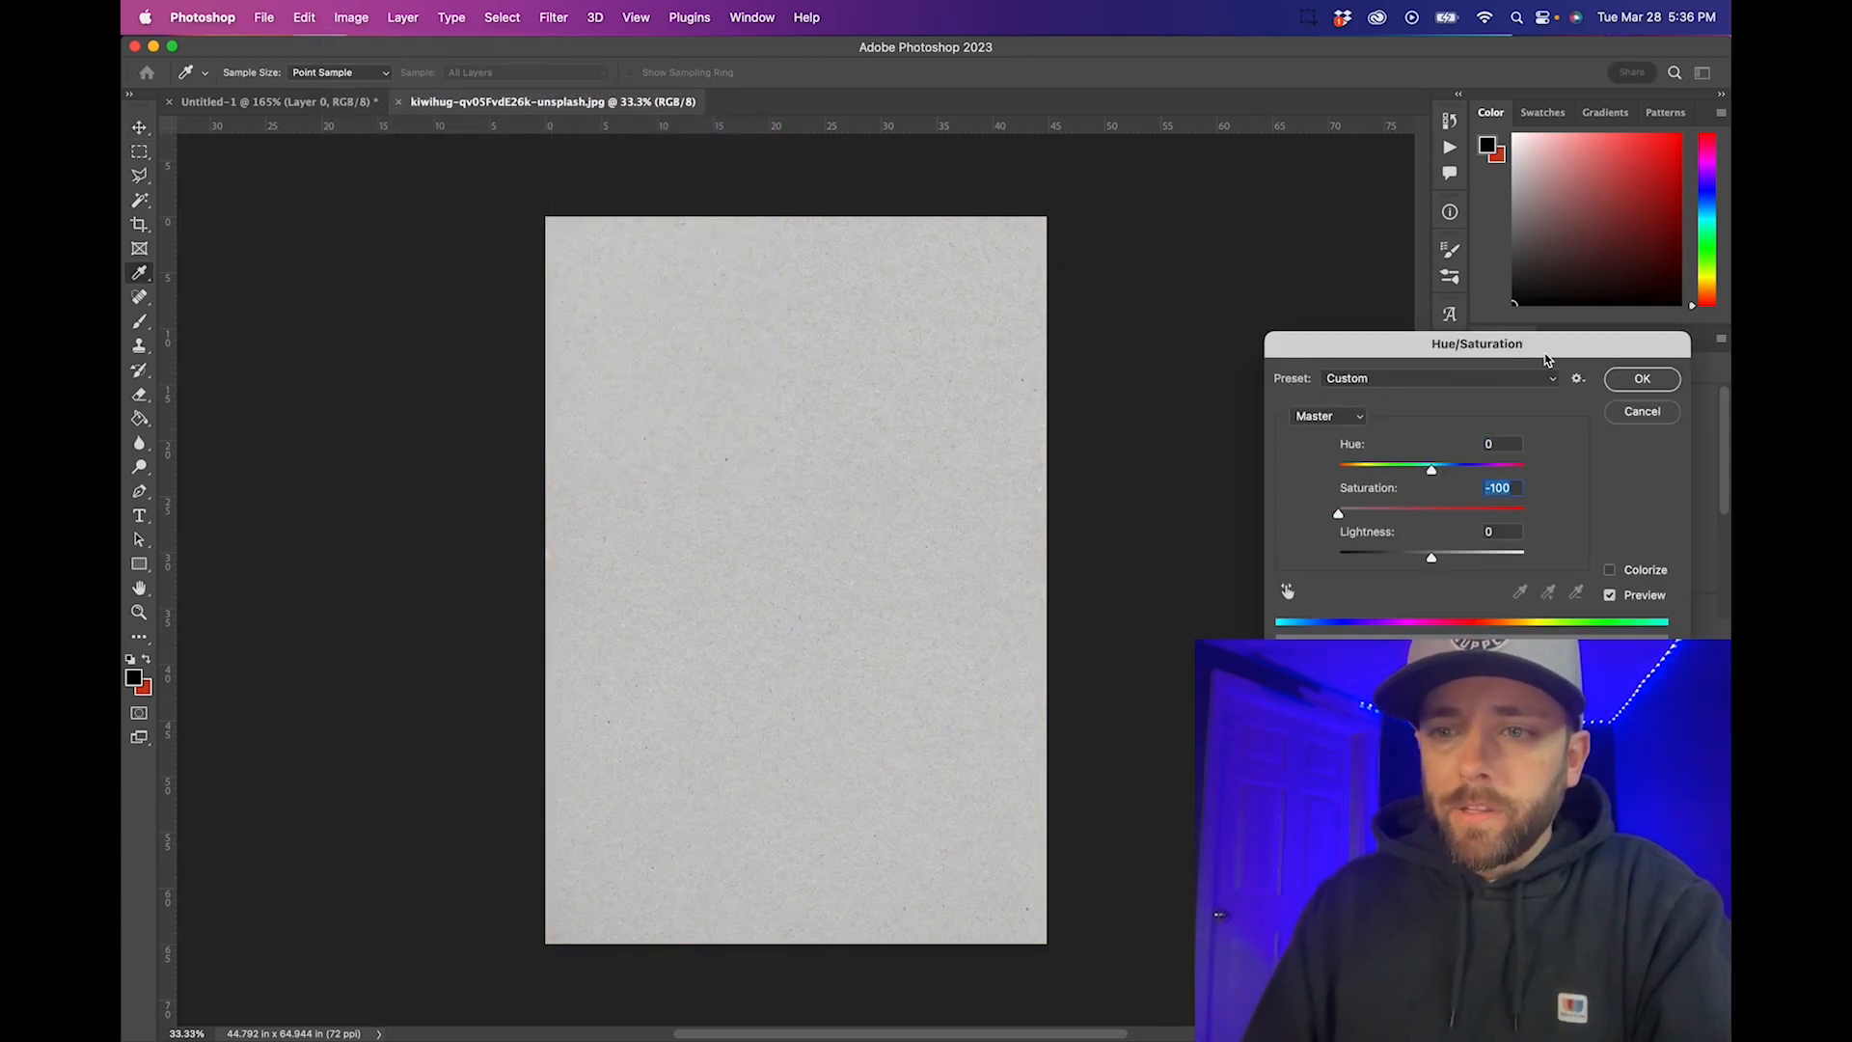
pyautogui.click(1618, 388)
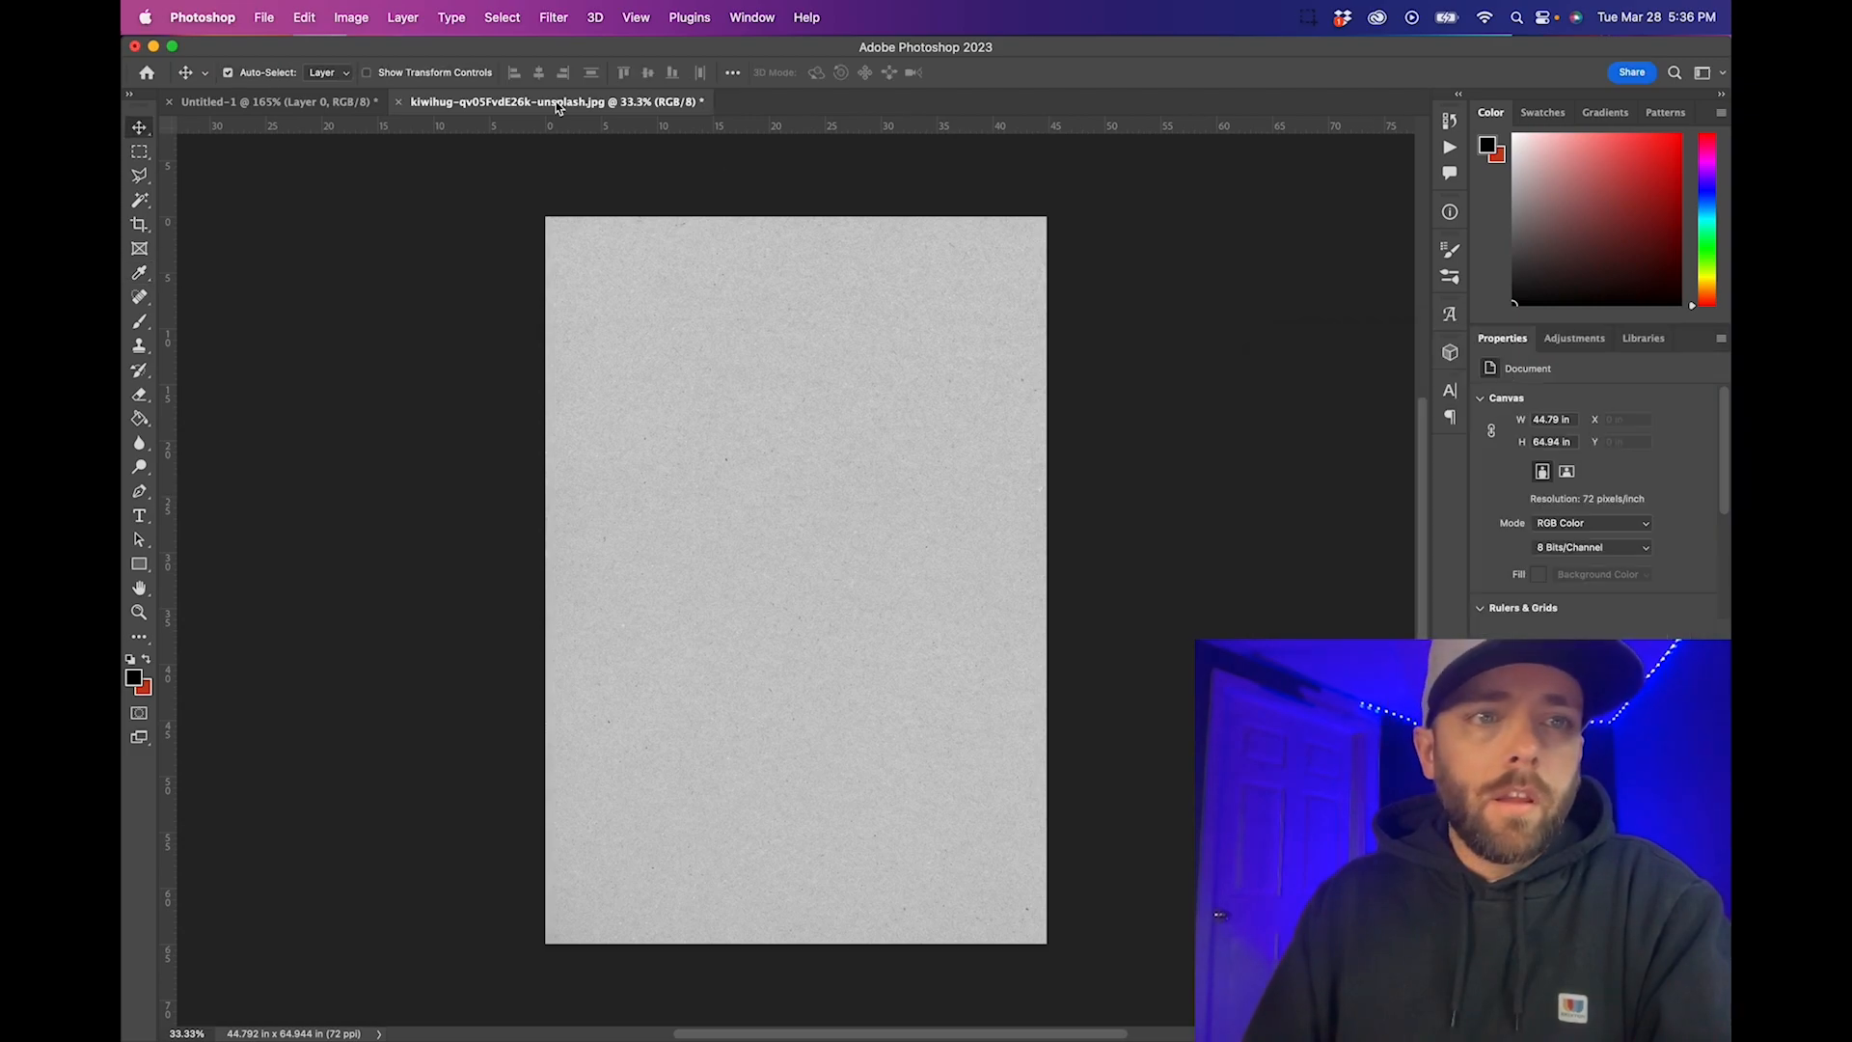
# Increase the paper texture's contrast with Levels, setting the input black point to 132 and the white point to 200
pyautogui.click(353, 17)
pyautogui.moveTo(363, 77)
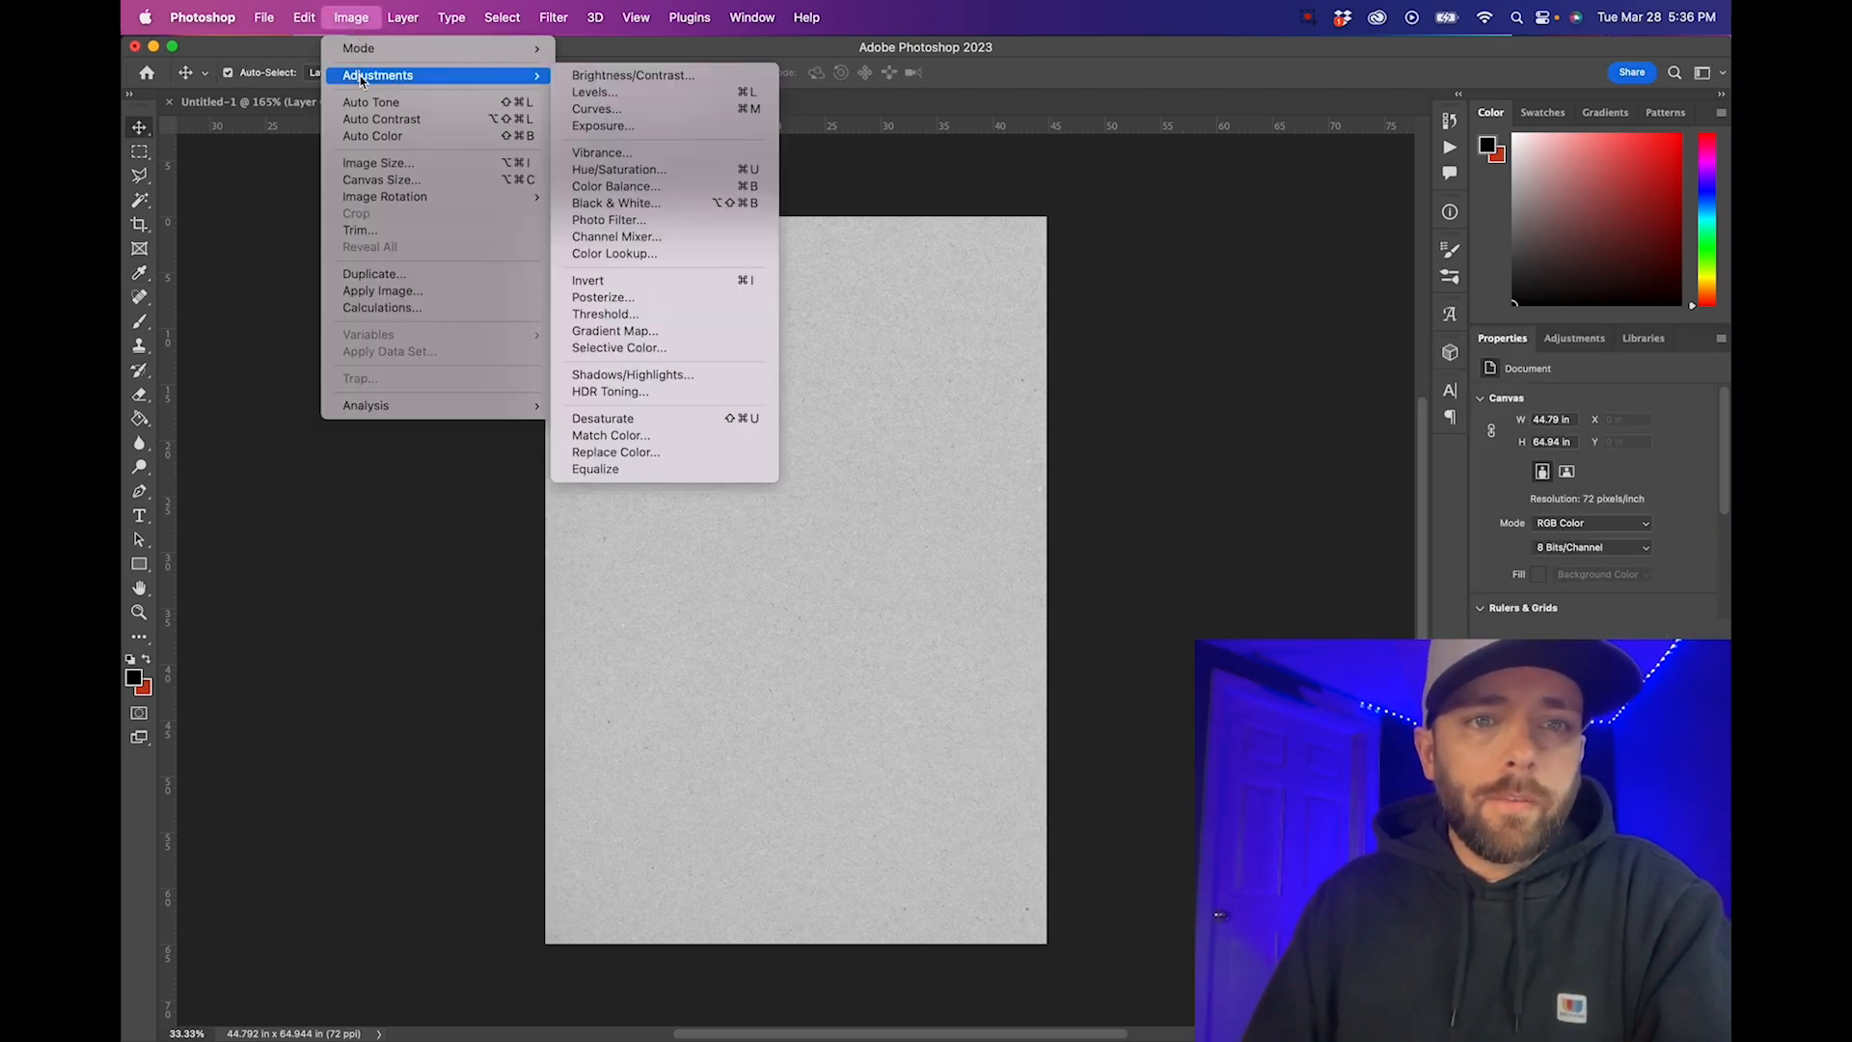
pyautogui.click(675, 92)
pyautogui.moveTo(1356, 421); pyautogui.dragTo(1413, 421)
pyautogui.moveTo(1587, 422); pyautogui.dragTo(1533, 416)
pyautogui.moveTo(1413, 421); pyautogui.dragTo(1472, 418)
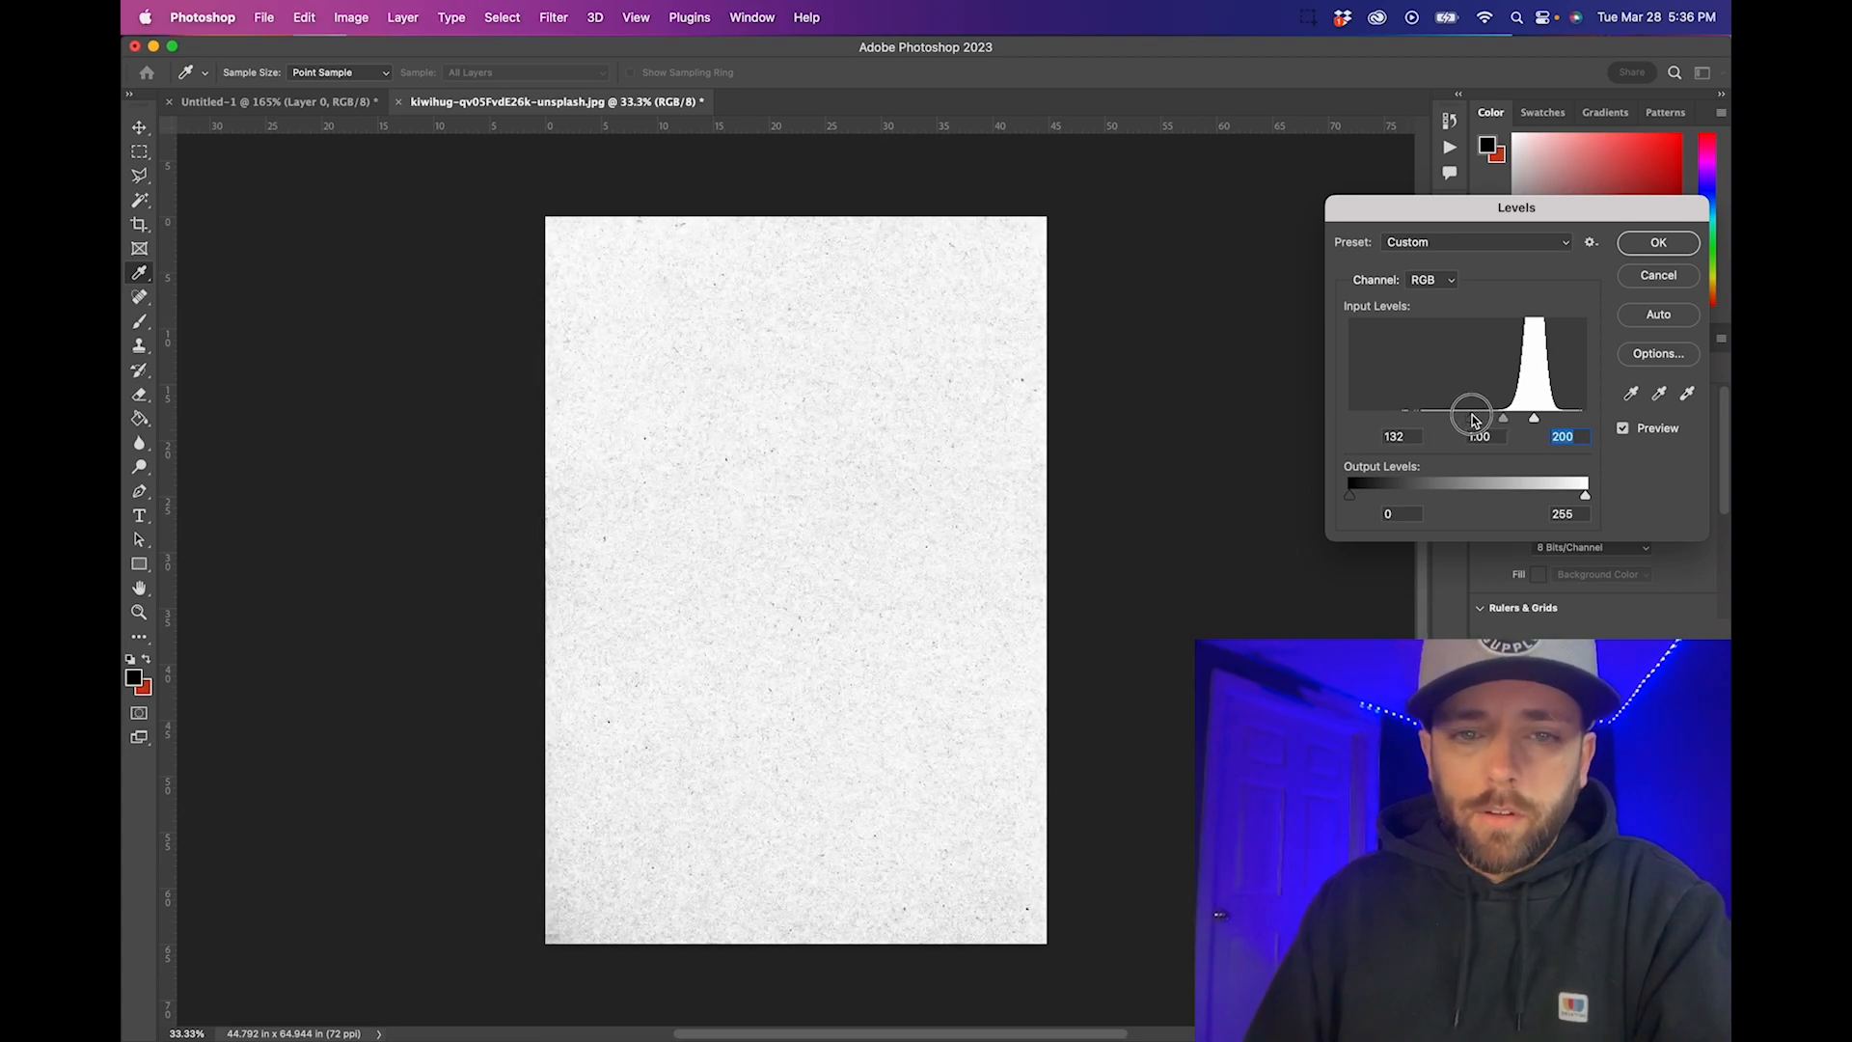
pyautogui.scroll(3, 887, 433)
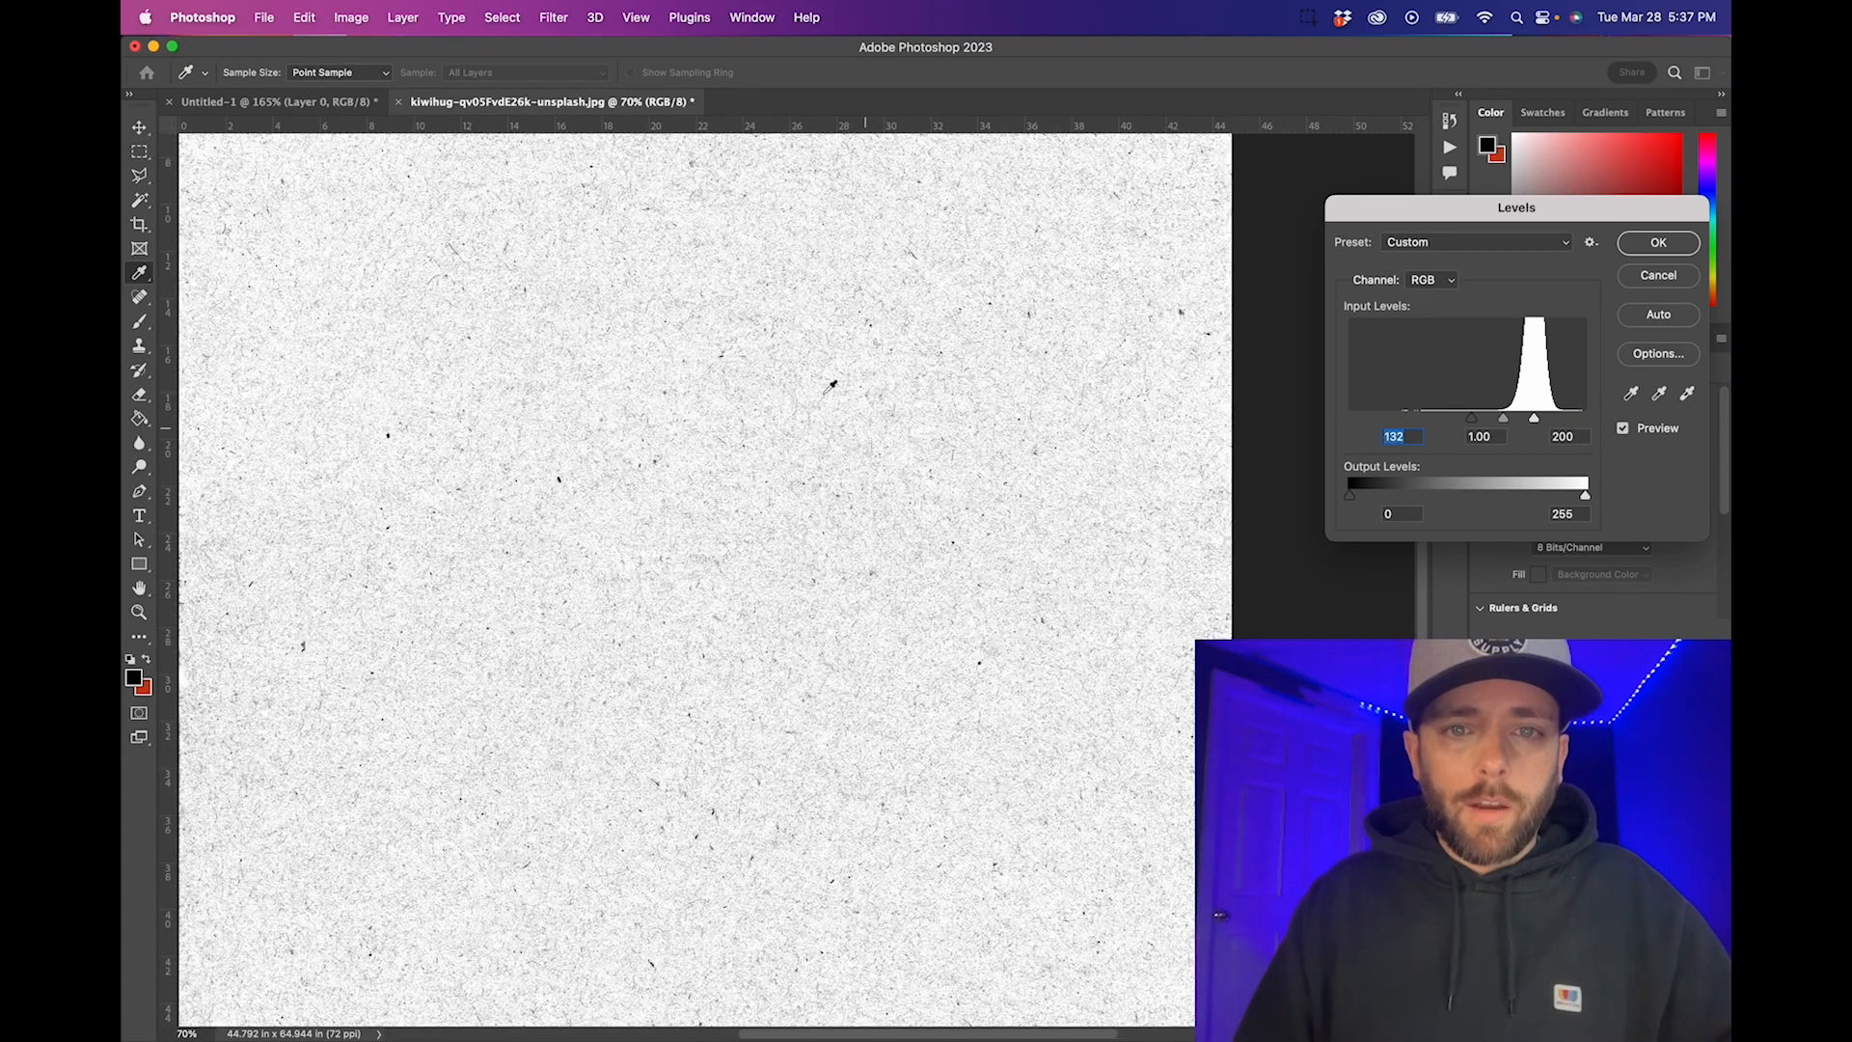
pyautogui.scroll(-3, 825, 377)
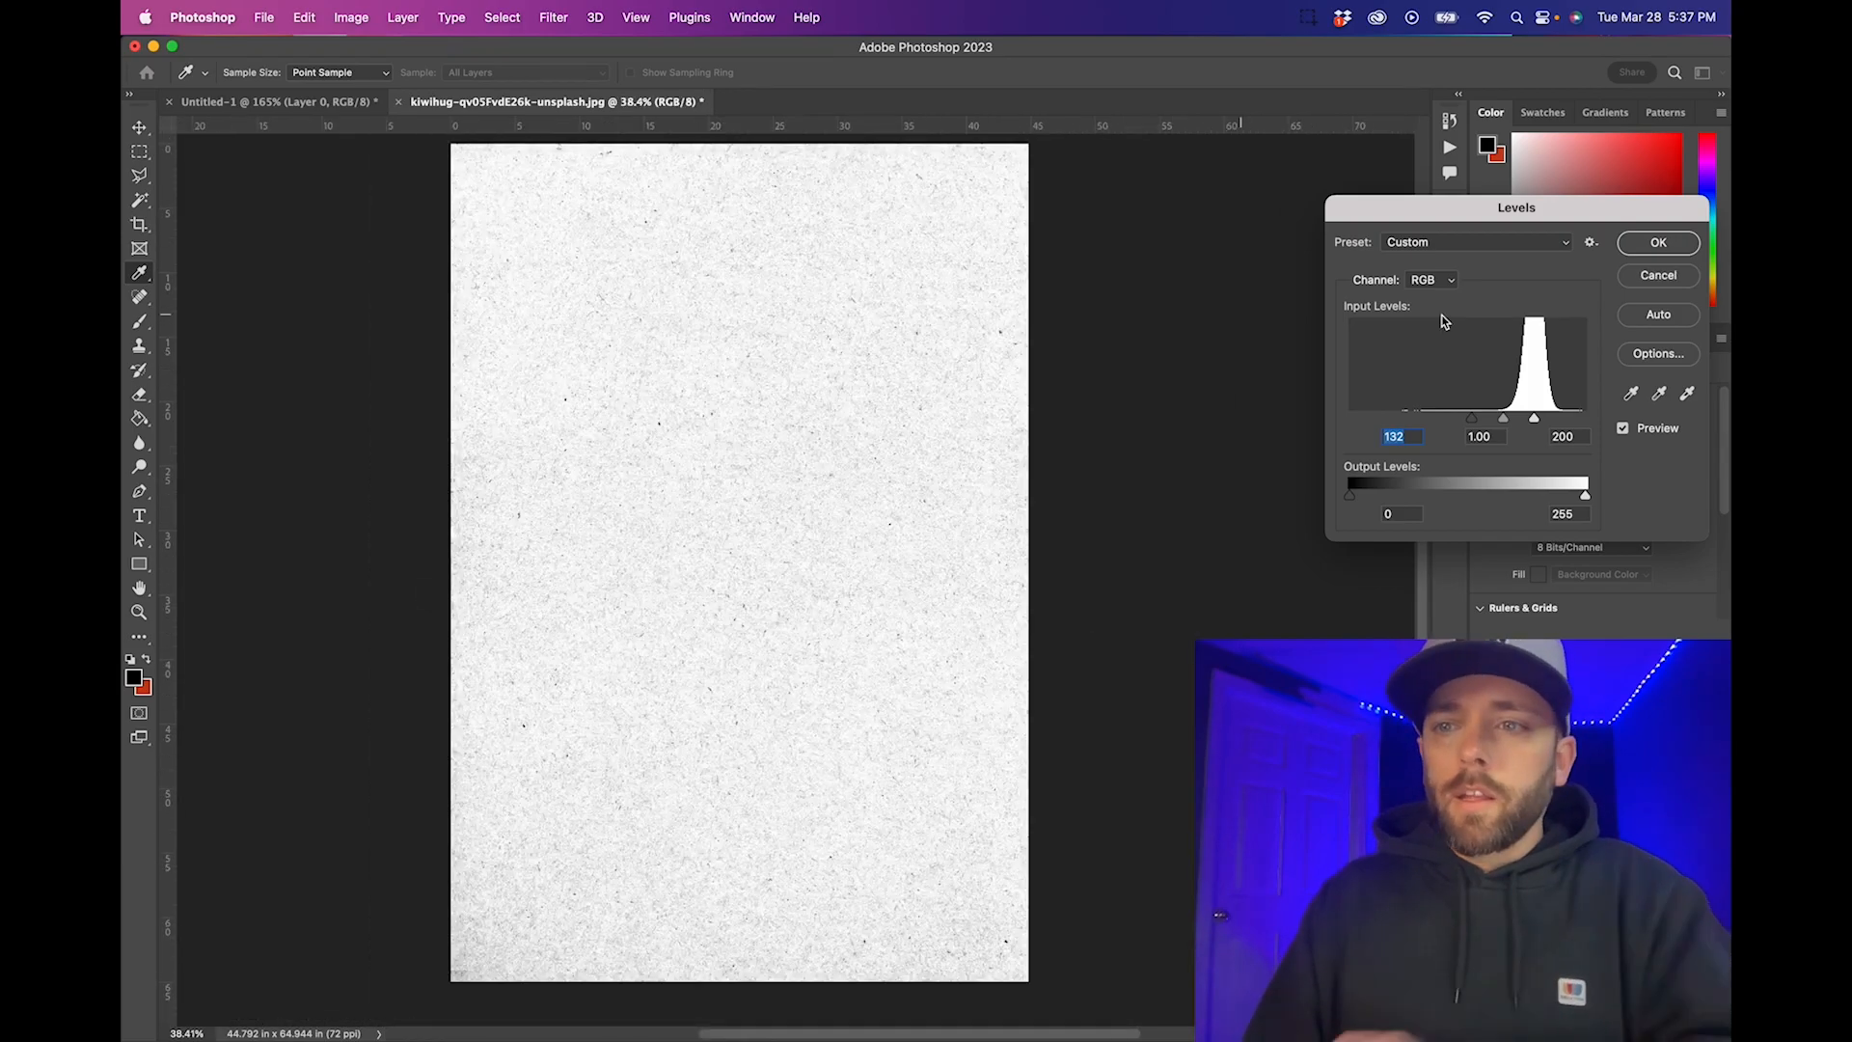
pyautogui.click(1660, 244)
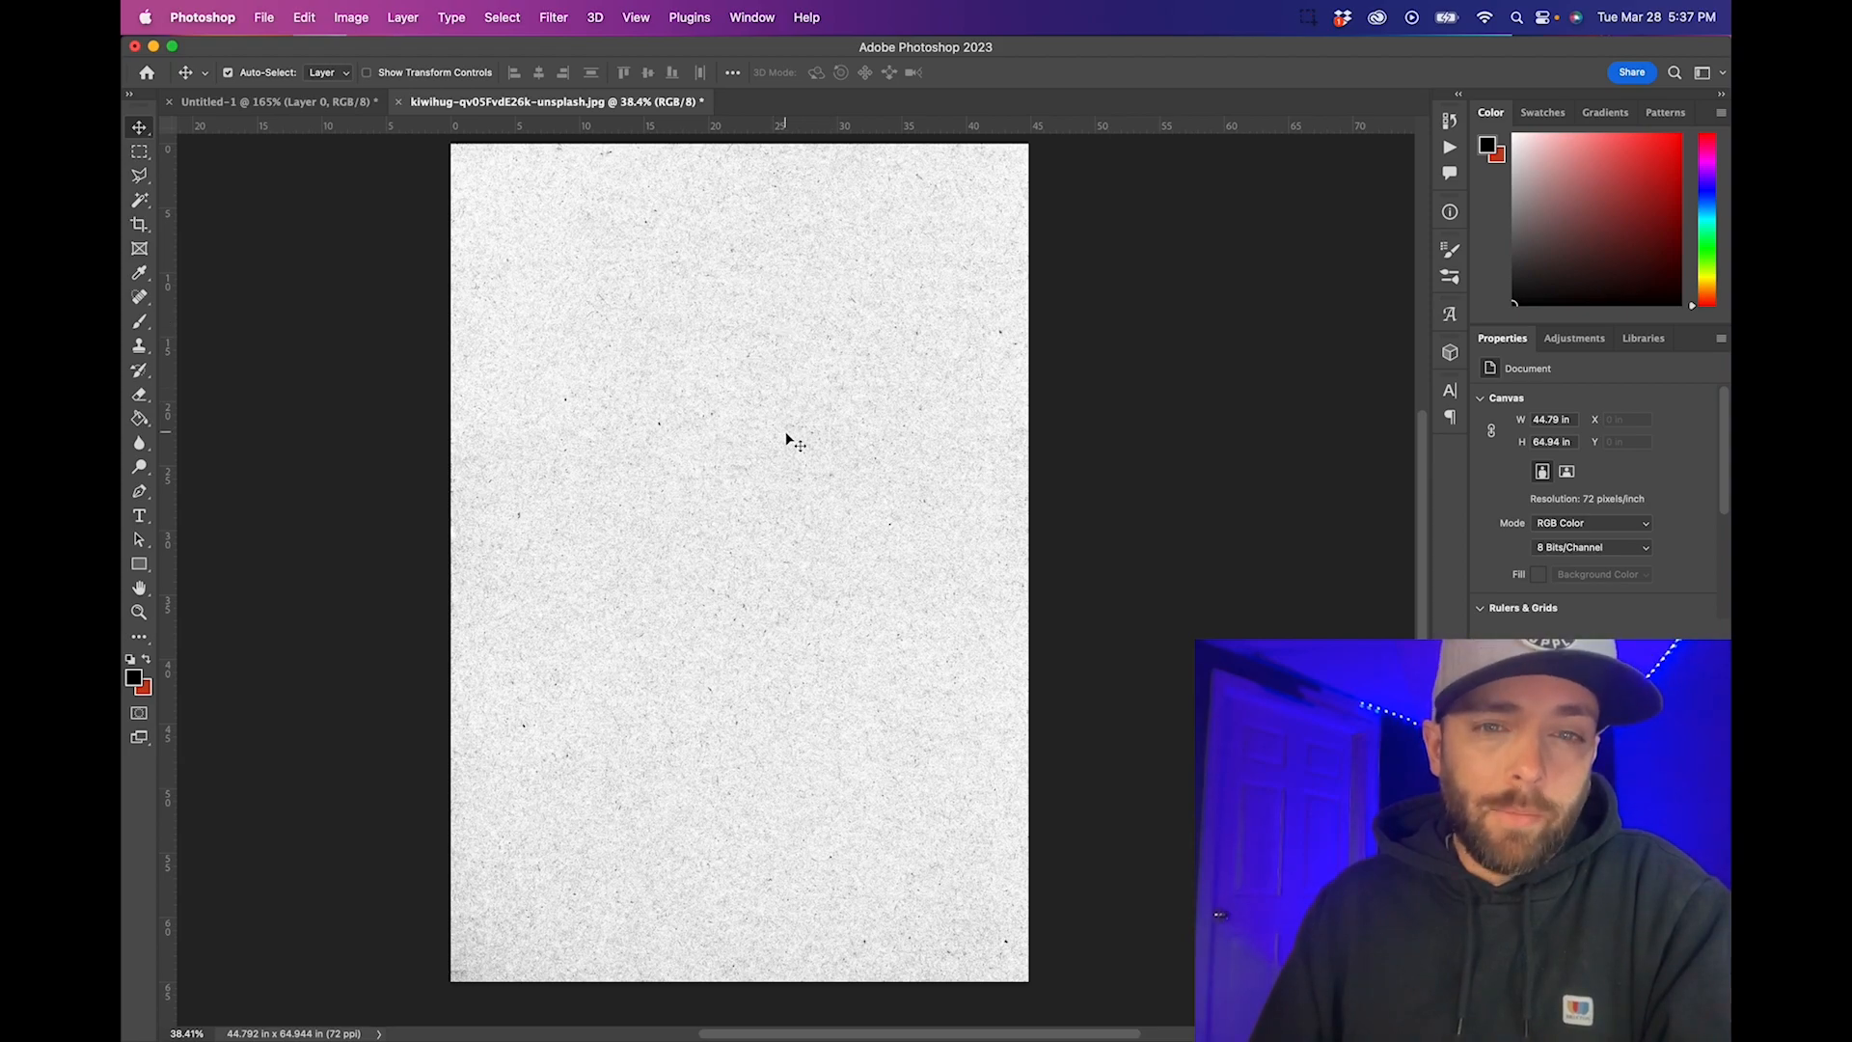
# Copy the paper texture into the Untitled-1 document and bring its layer to the front of the stack
pyautogui.moveTo(813, 399)
pyautogui.mouseDown()
pyautogui.moveTo(640, 236)
pyautogui.moveTo(604, 236)
pyautogui.moveTo(422, 123)
pyautogui.moveTo(301, 106)
pyautogui.moveTo(829, 419)
pyautogui.mouseUp()
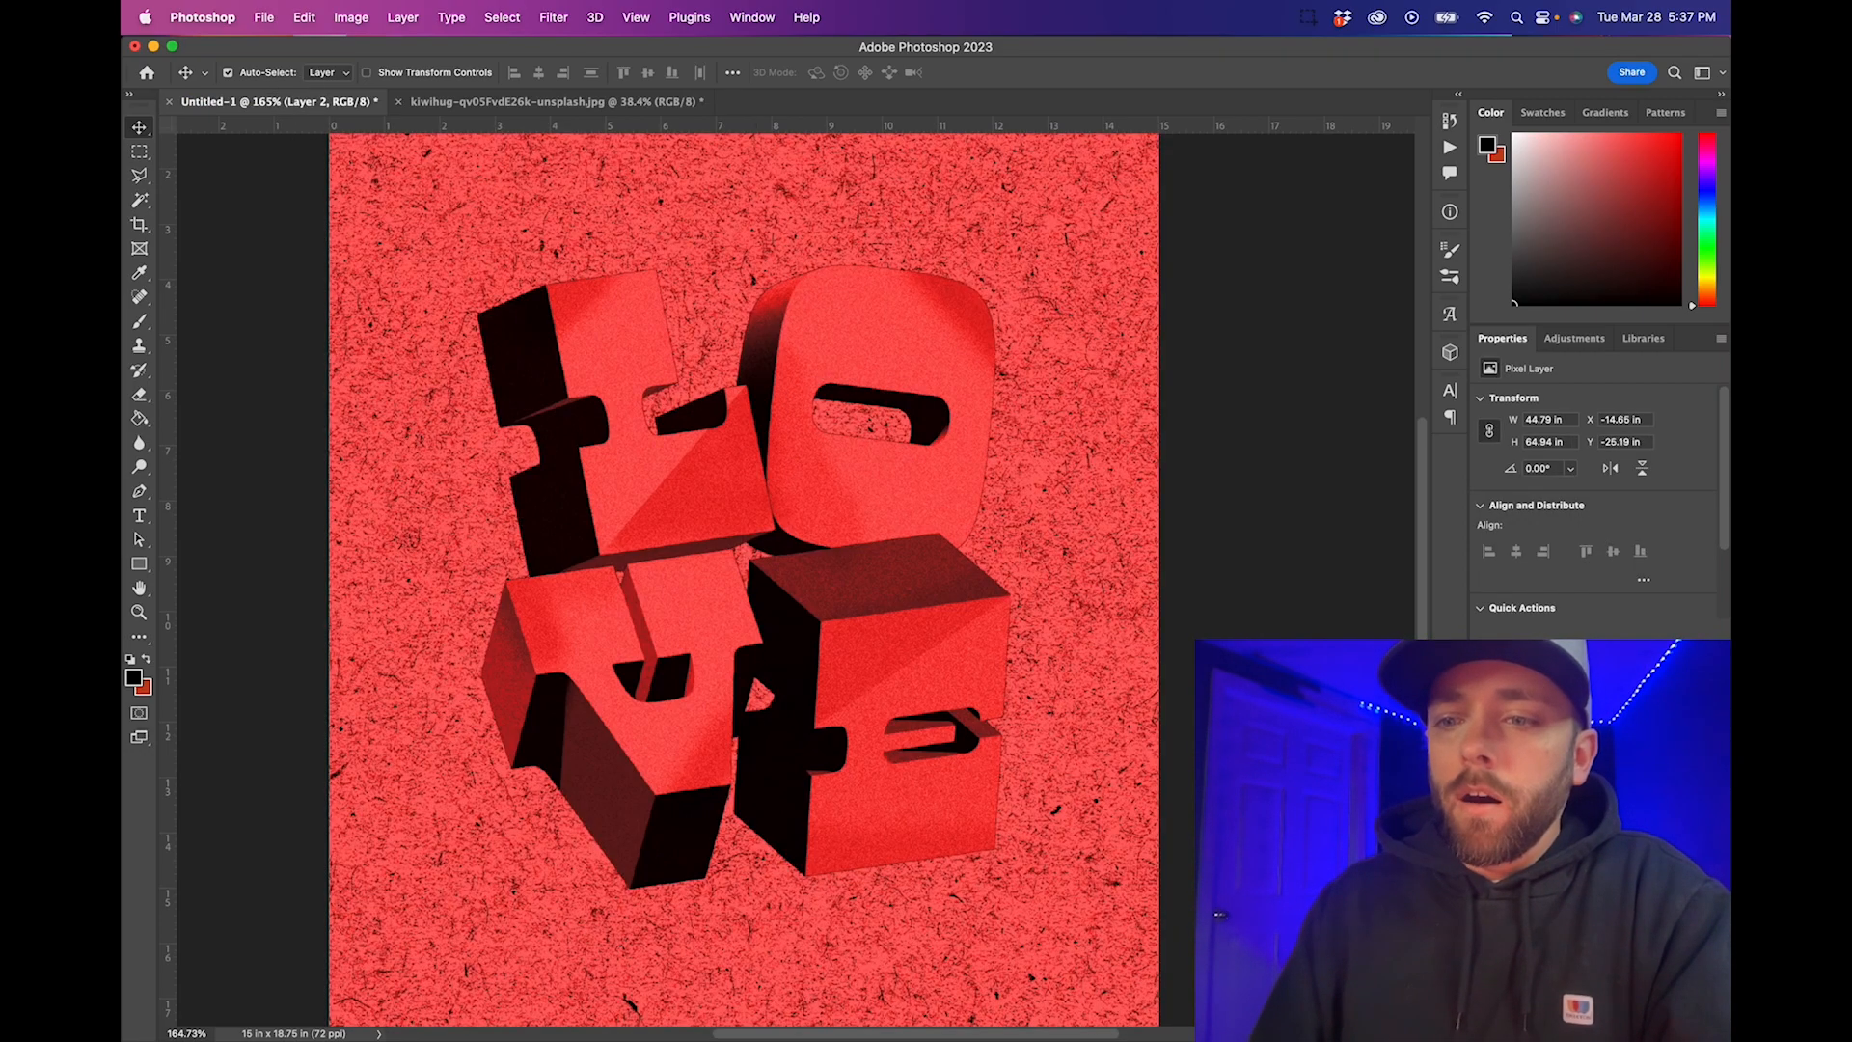
pyautogui.press('super+shift+]')
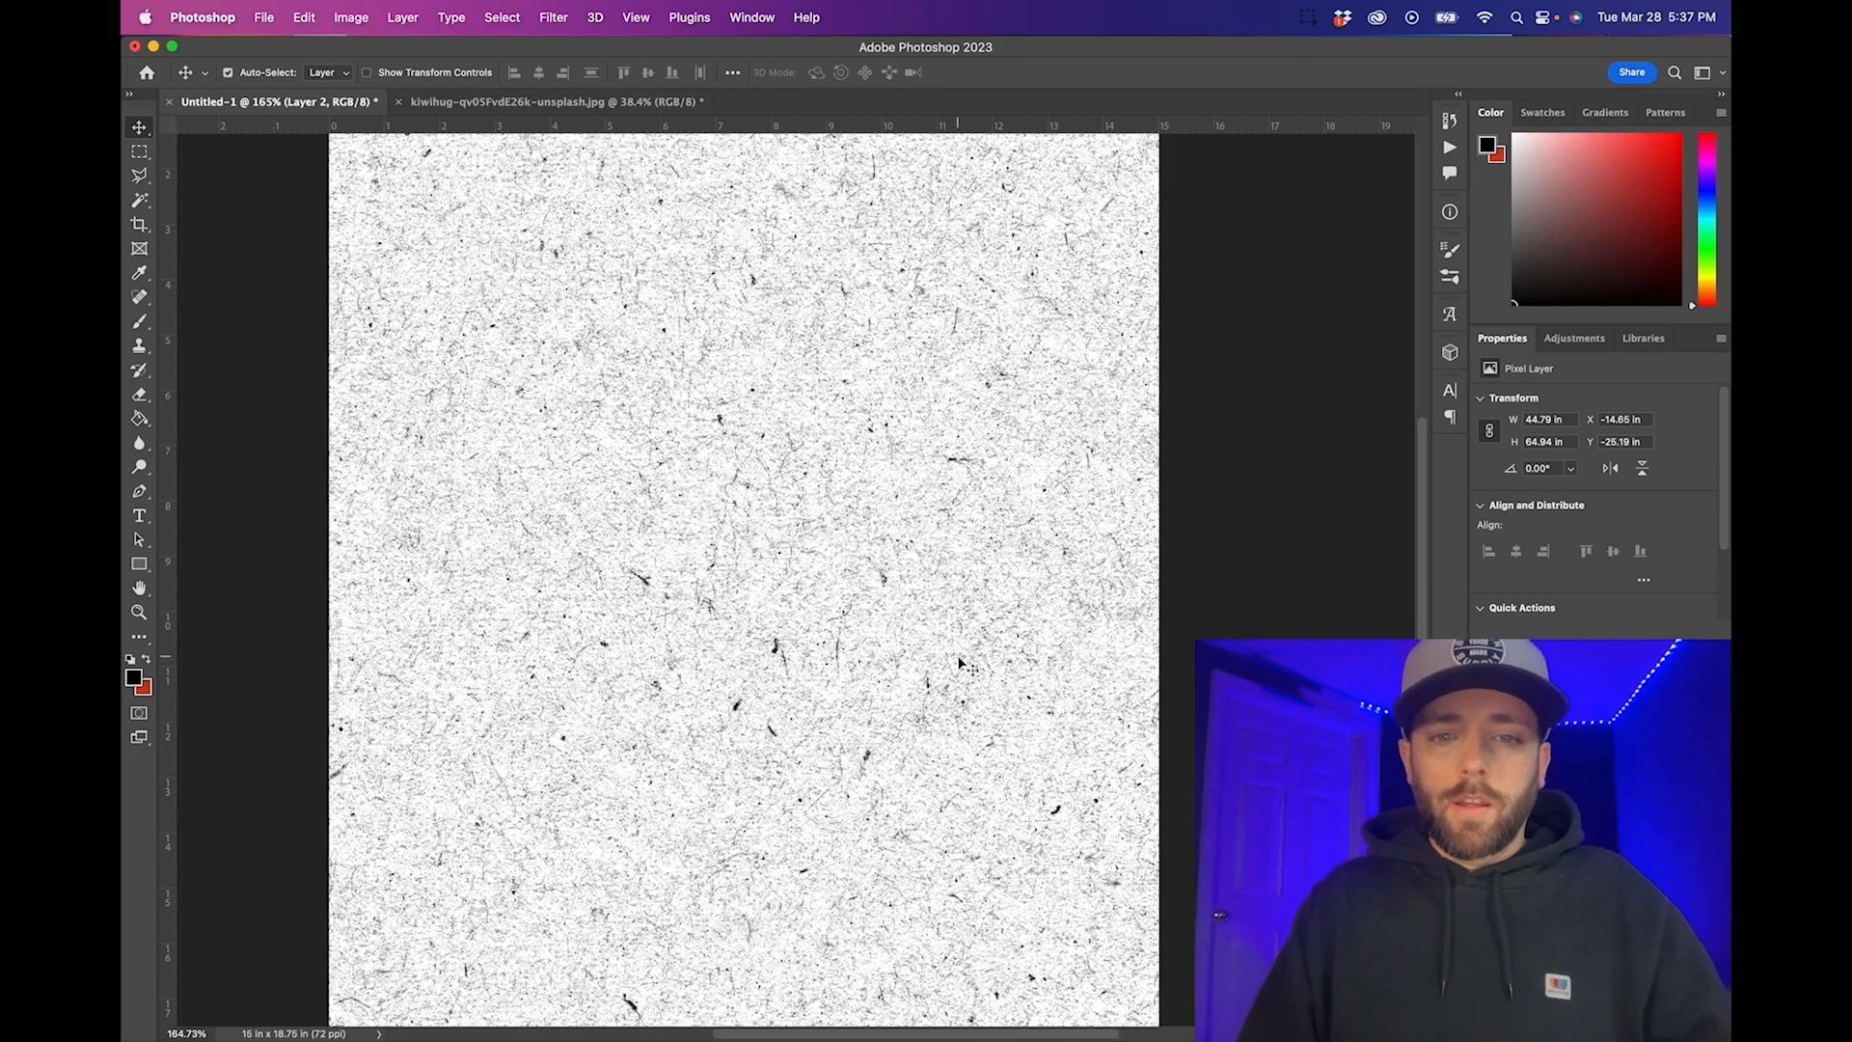
pyautogui.scroll(-3, 889, 593)
pyautogui.scroll(-3, 890, 592)
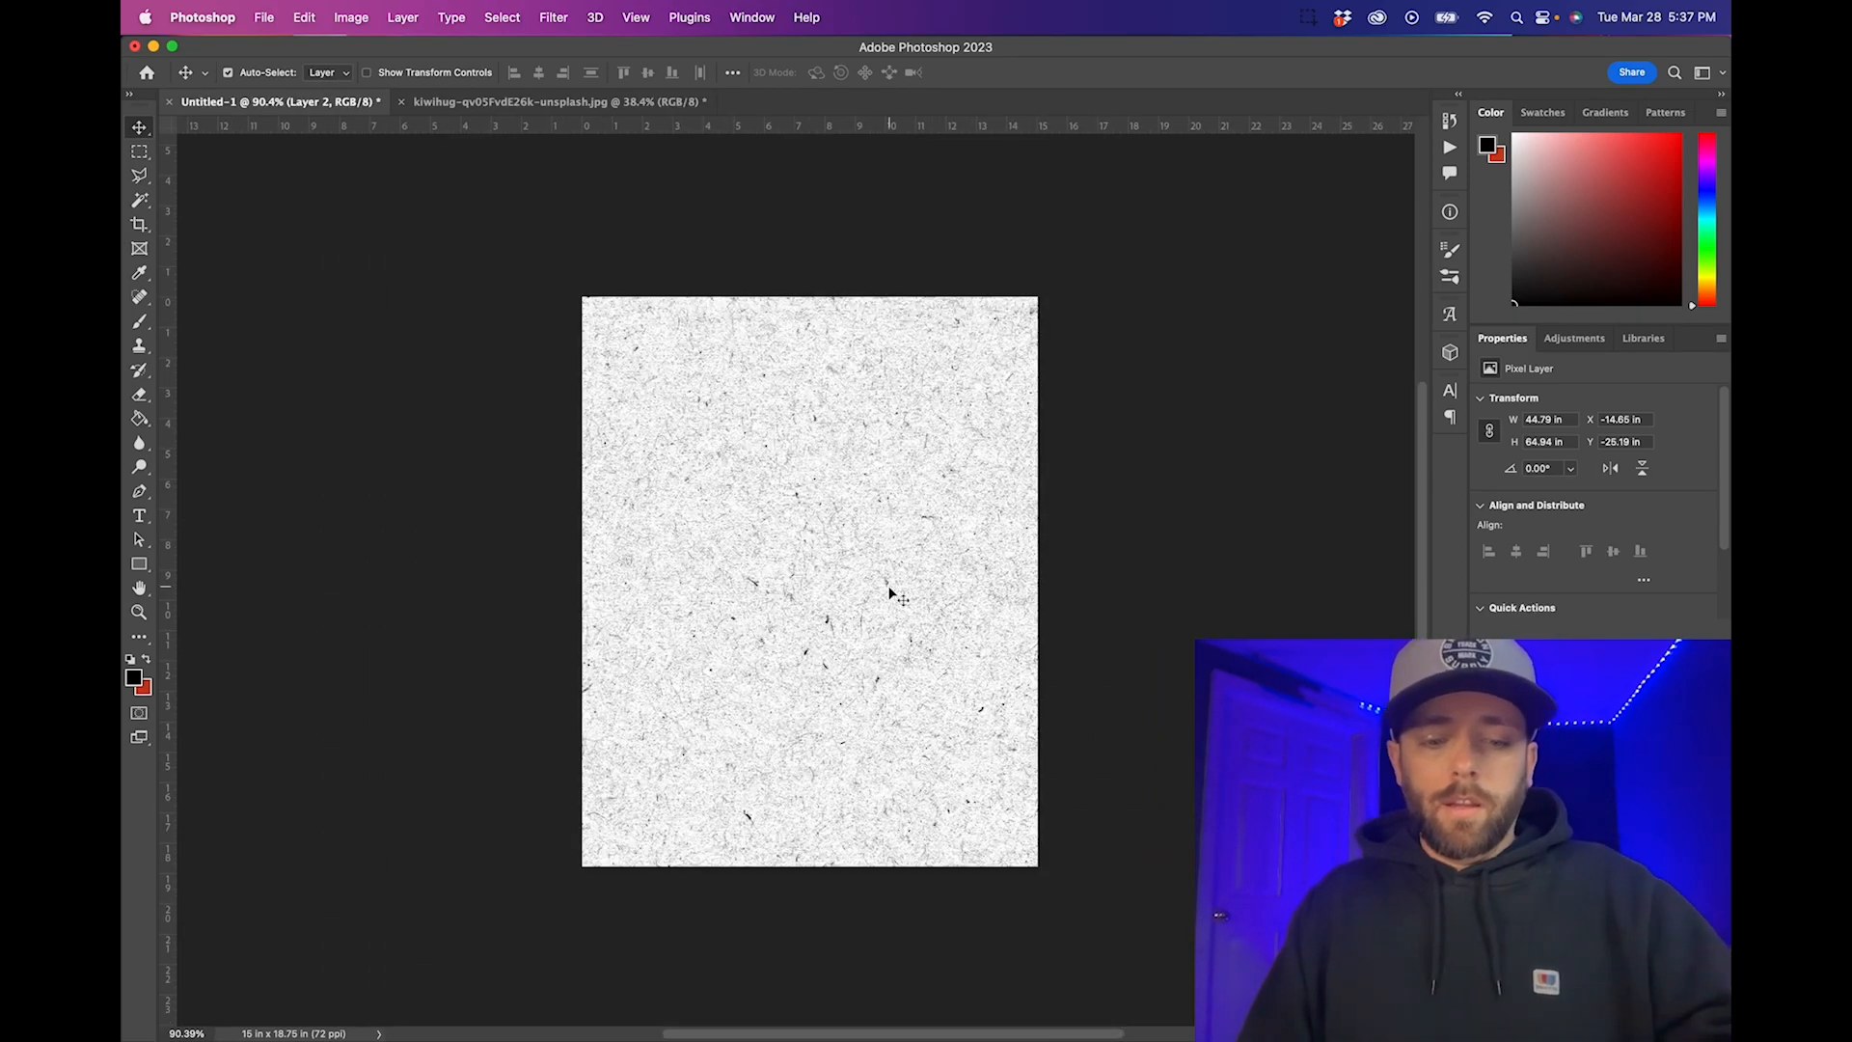
# Free Transform the texture layer to about 34.5% width and 28.9% height so it just covers the canvas
pyautogui.press('super+t')
pyautogui.scroll(-4, 889, 592)
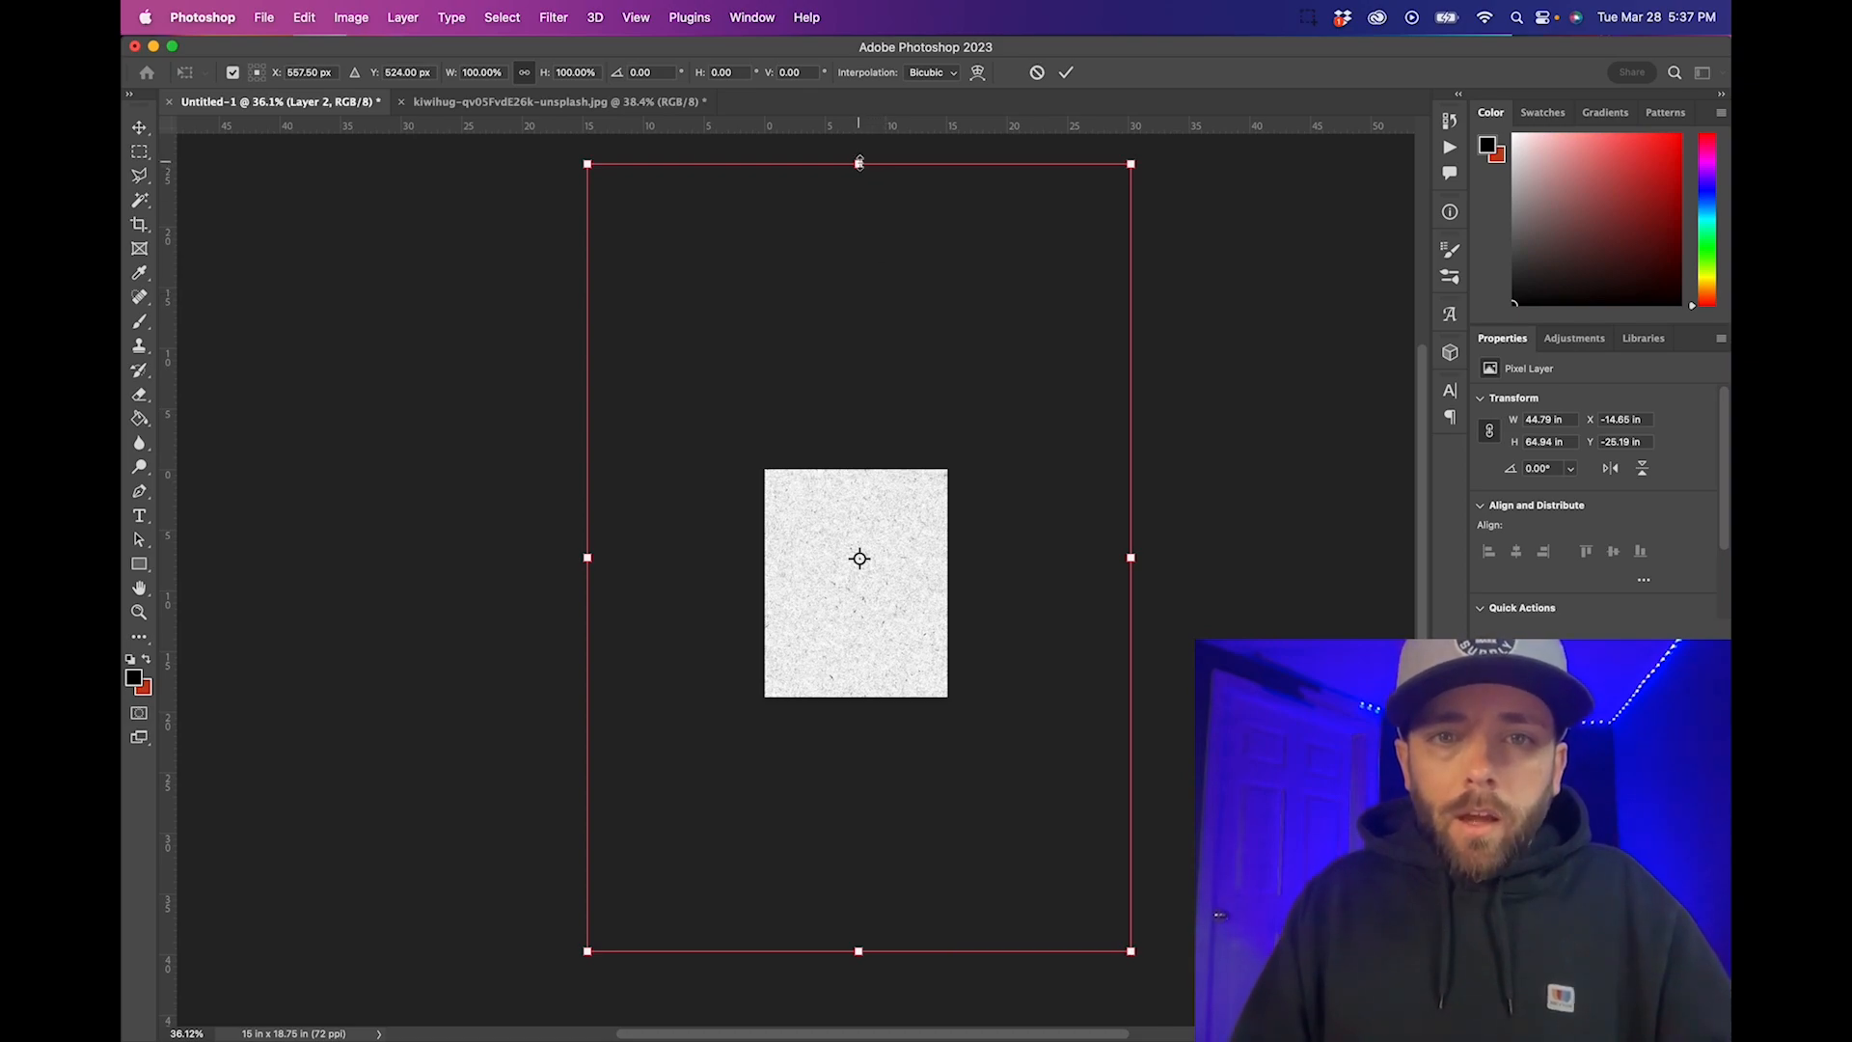
pyautogui.moveTo(866, 170); pyautogui.dragTo(856, 470)
pyautogui.moveTo(855, 725); pyautogui.dragTo(856, 697)
pyautogui.press('Return')
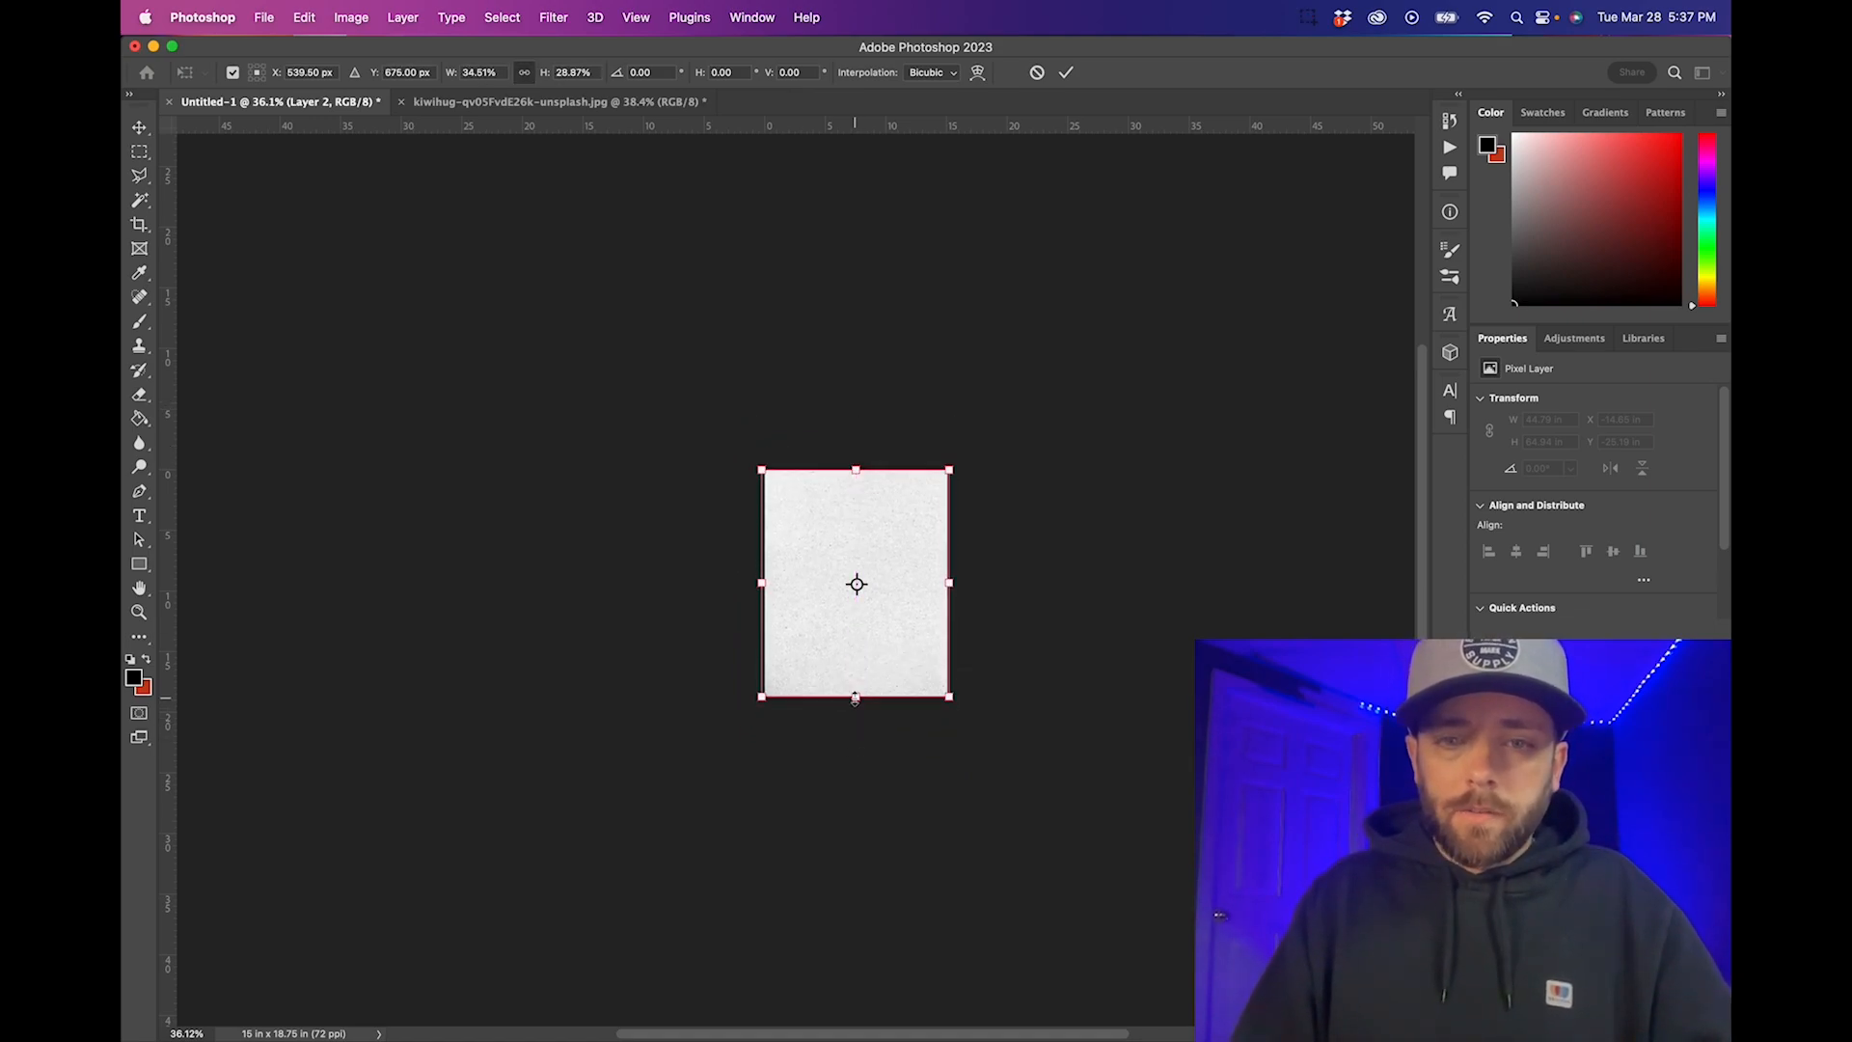
pyautogui.scroll(6, 871, 675)
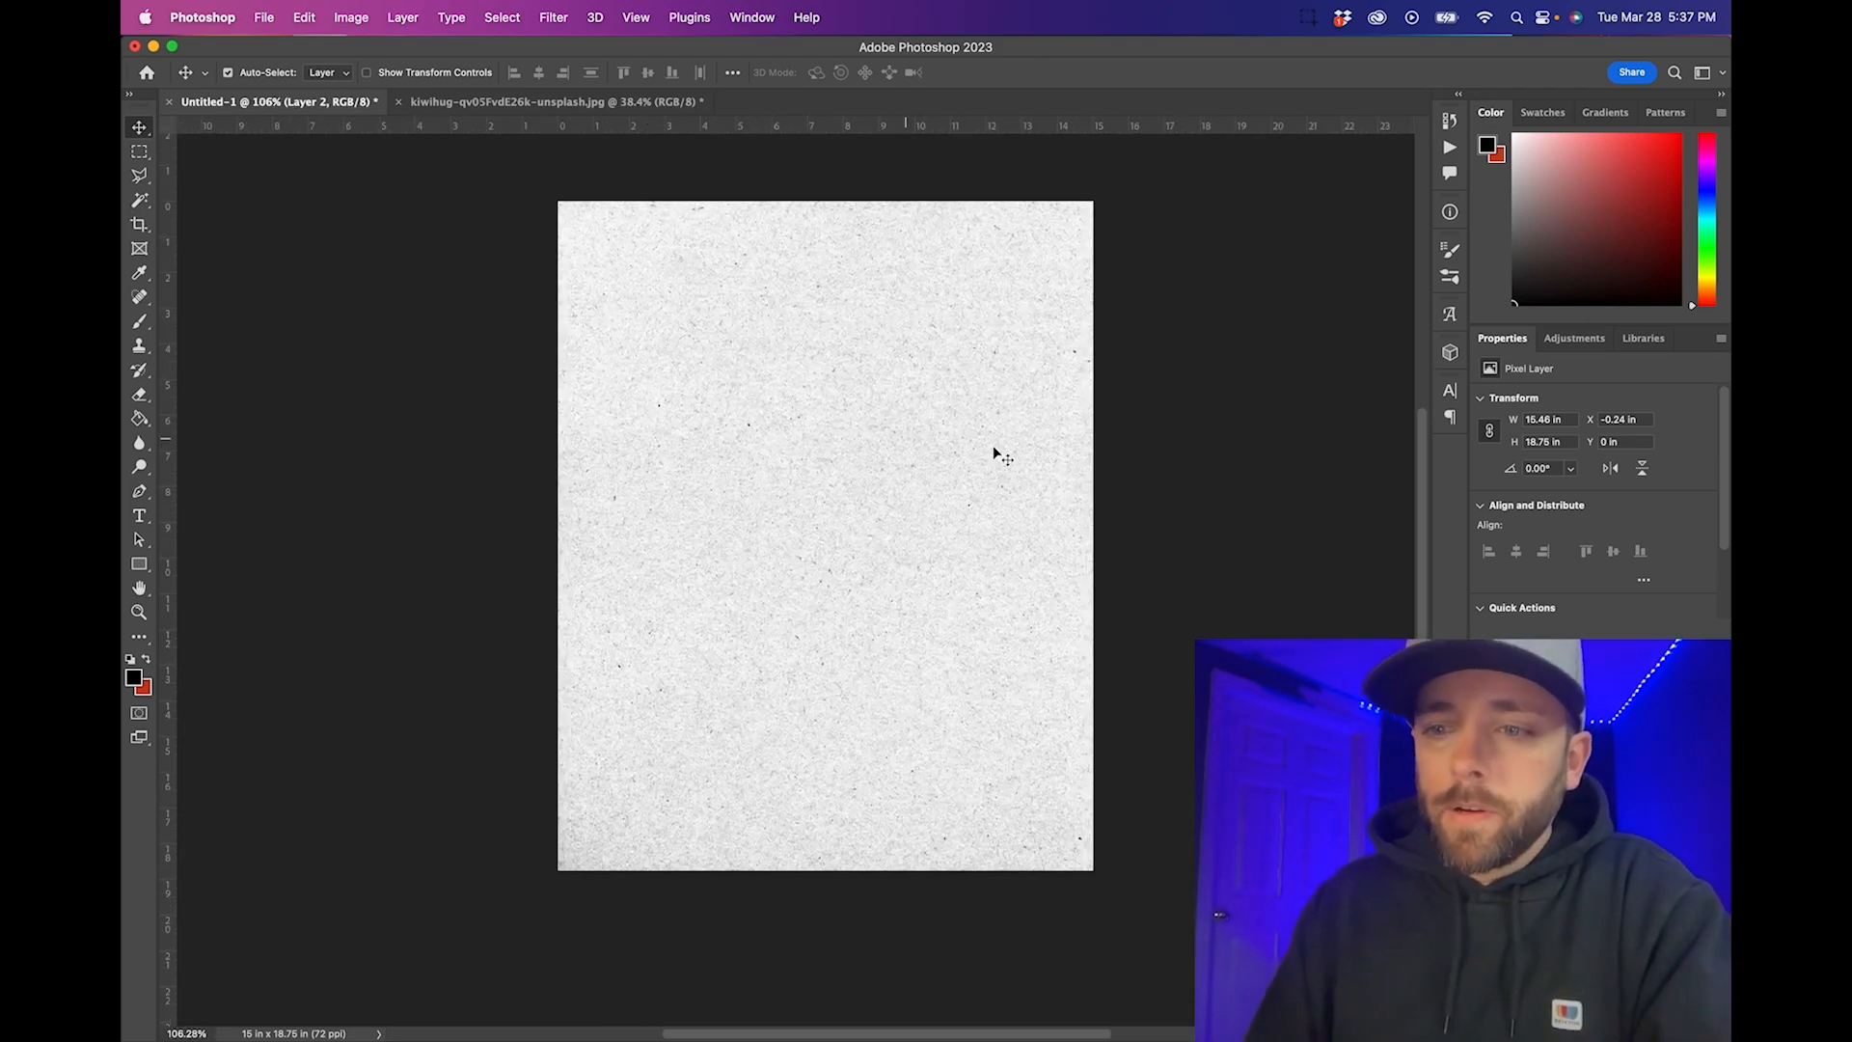
# Blend the paper texture layer with the artwork so its dark specks overlay the red letters
pyautogui.scroll(-1, 798, 540)
pyautogui.hscroll(1, 799, 540)
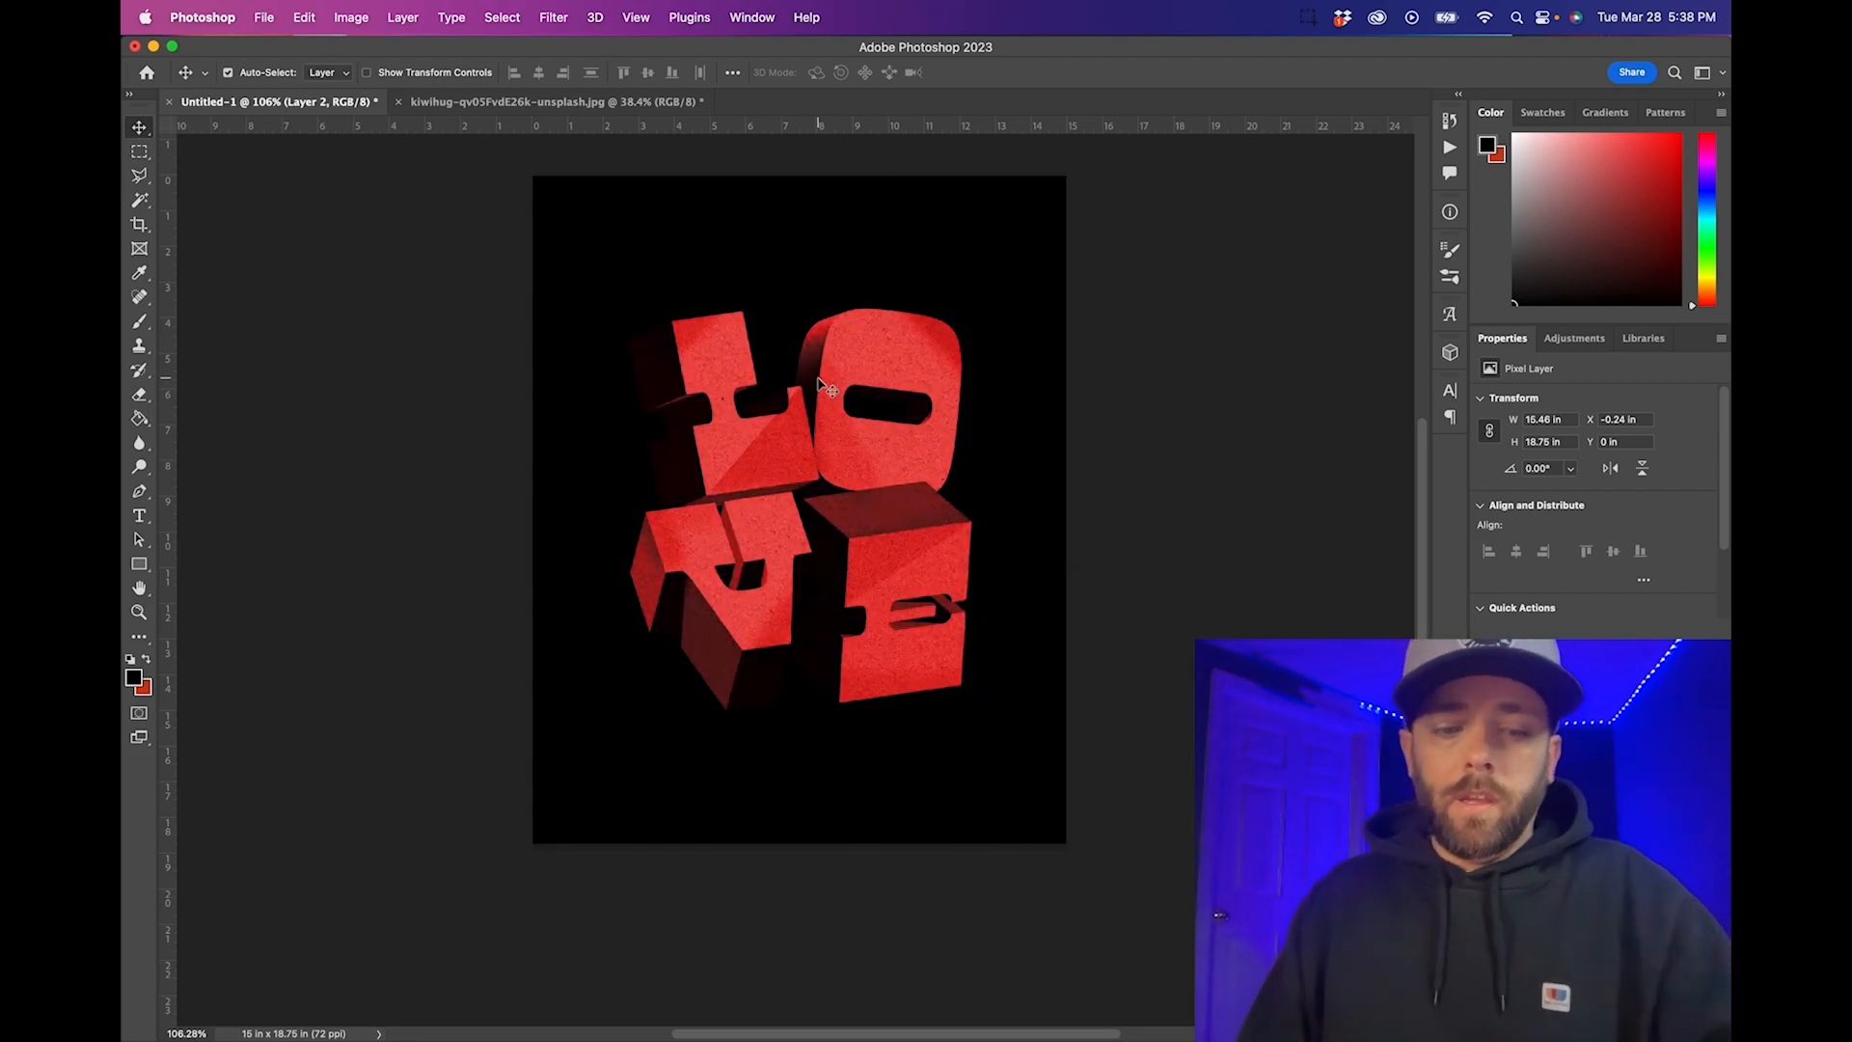
pyautogui.scroll(5, 815, 381)
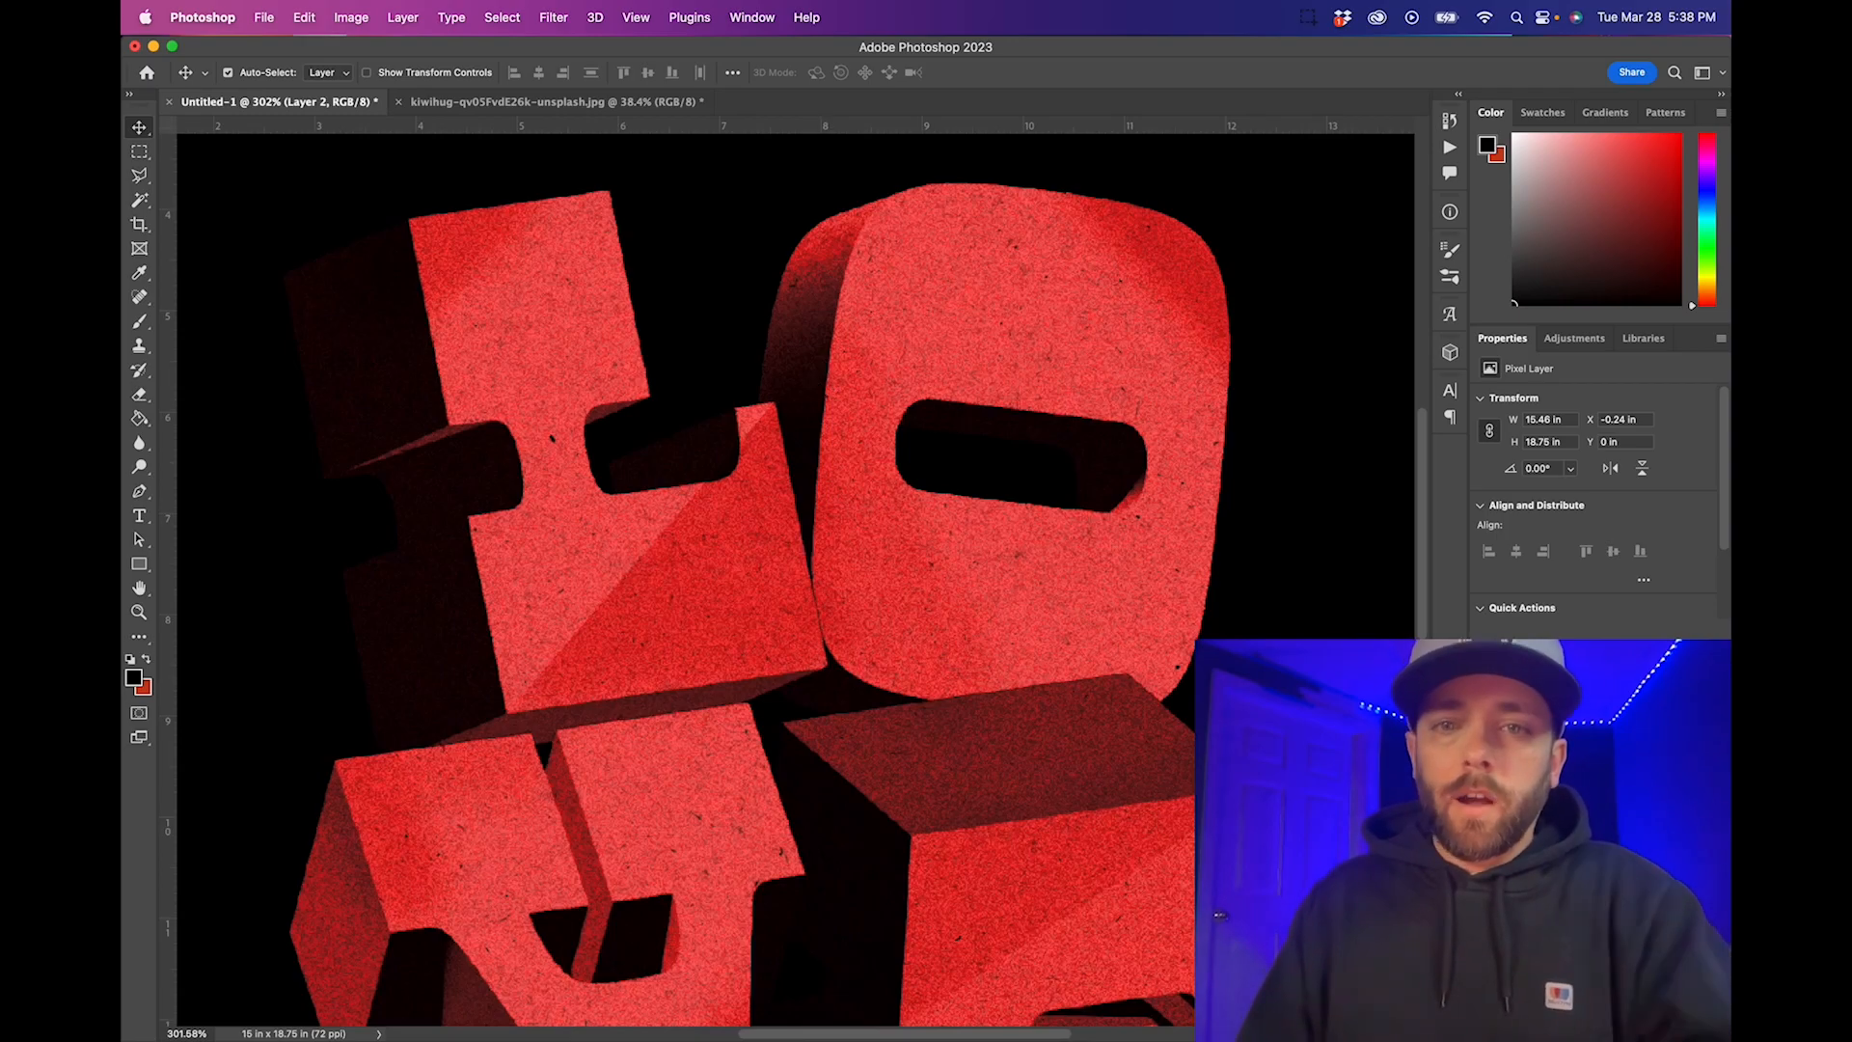
# Compare the artwork with and without the paper texture overlay across the whole lettering
pyautogui.press('super+comma')
pyautogui.press('super+comma')
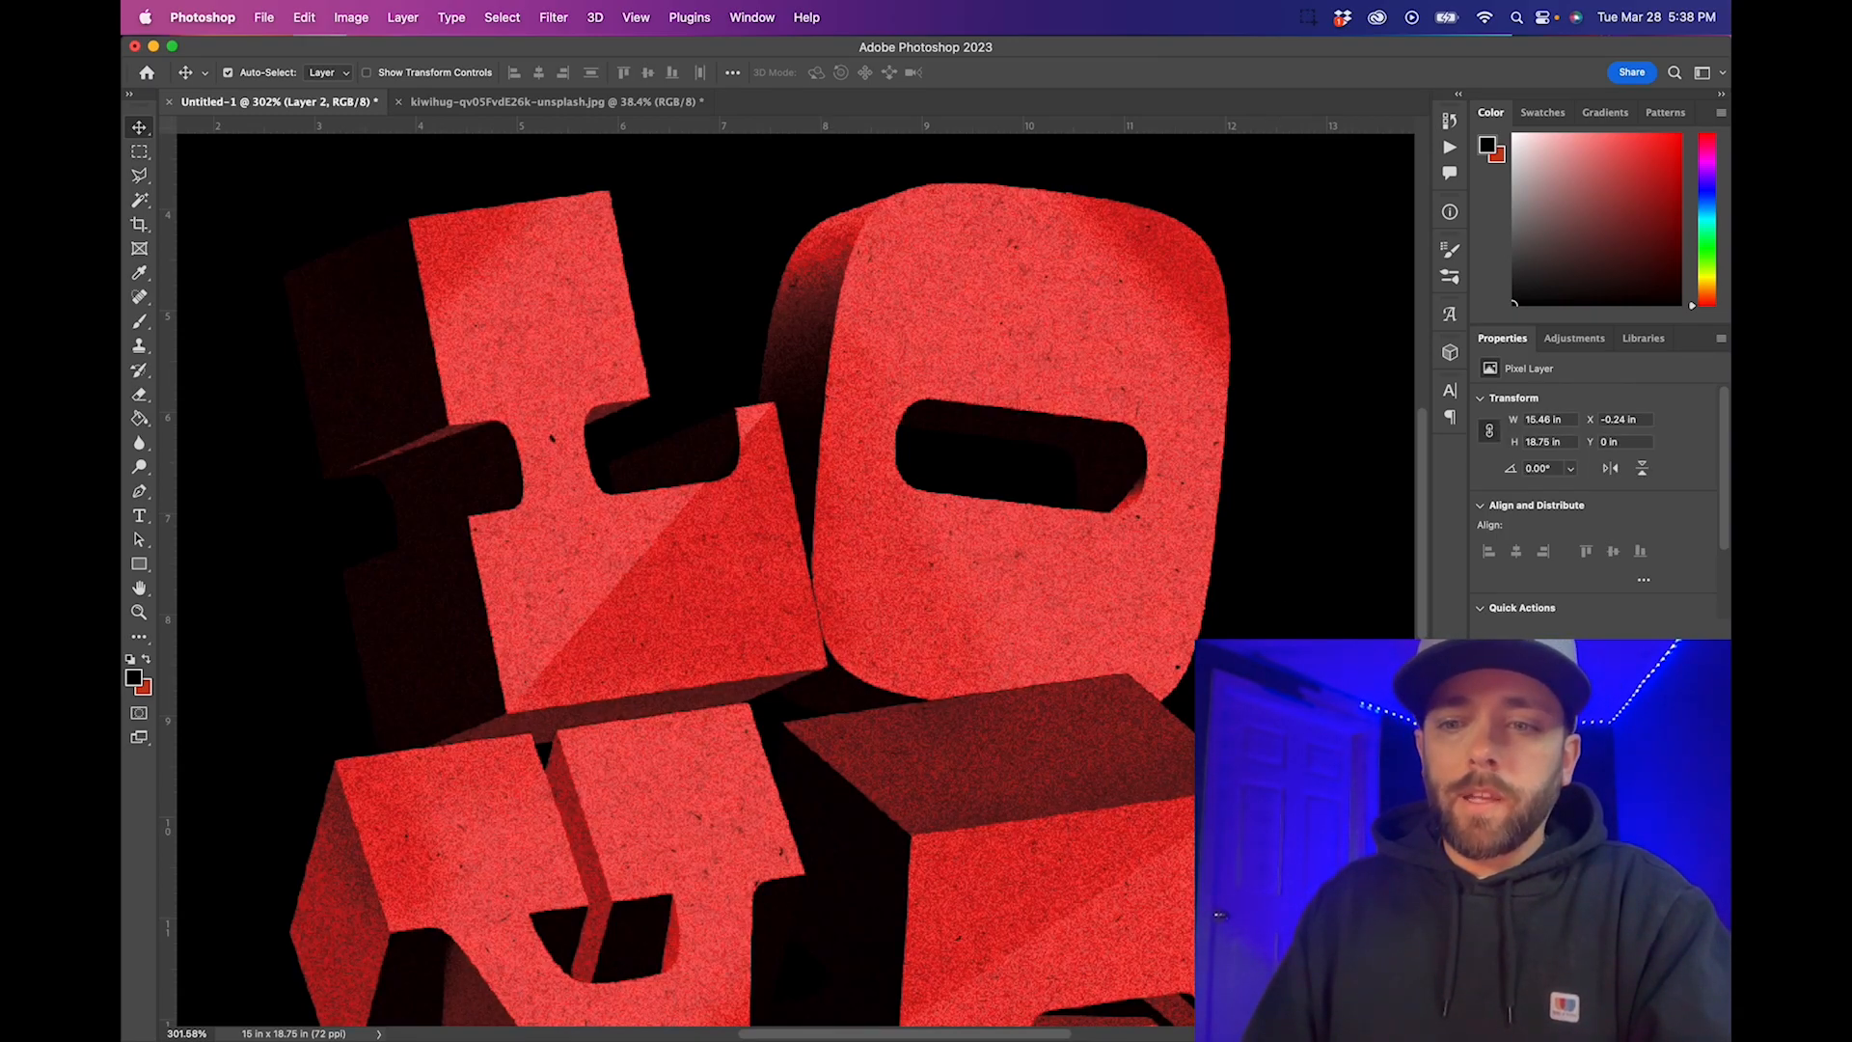
pyautogui.scroll(-3, 1116, 613)
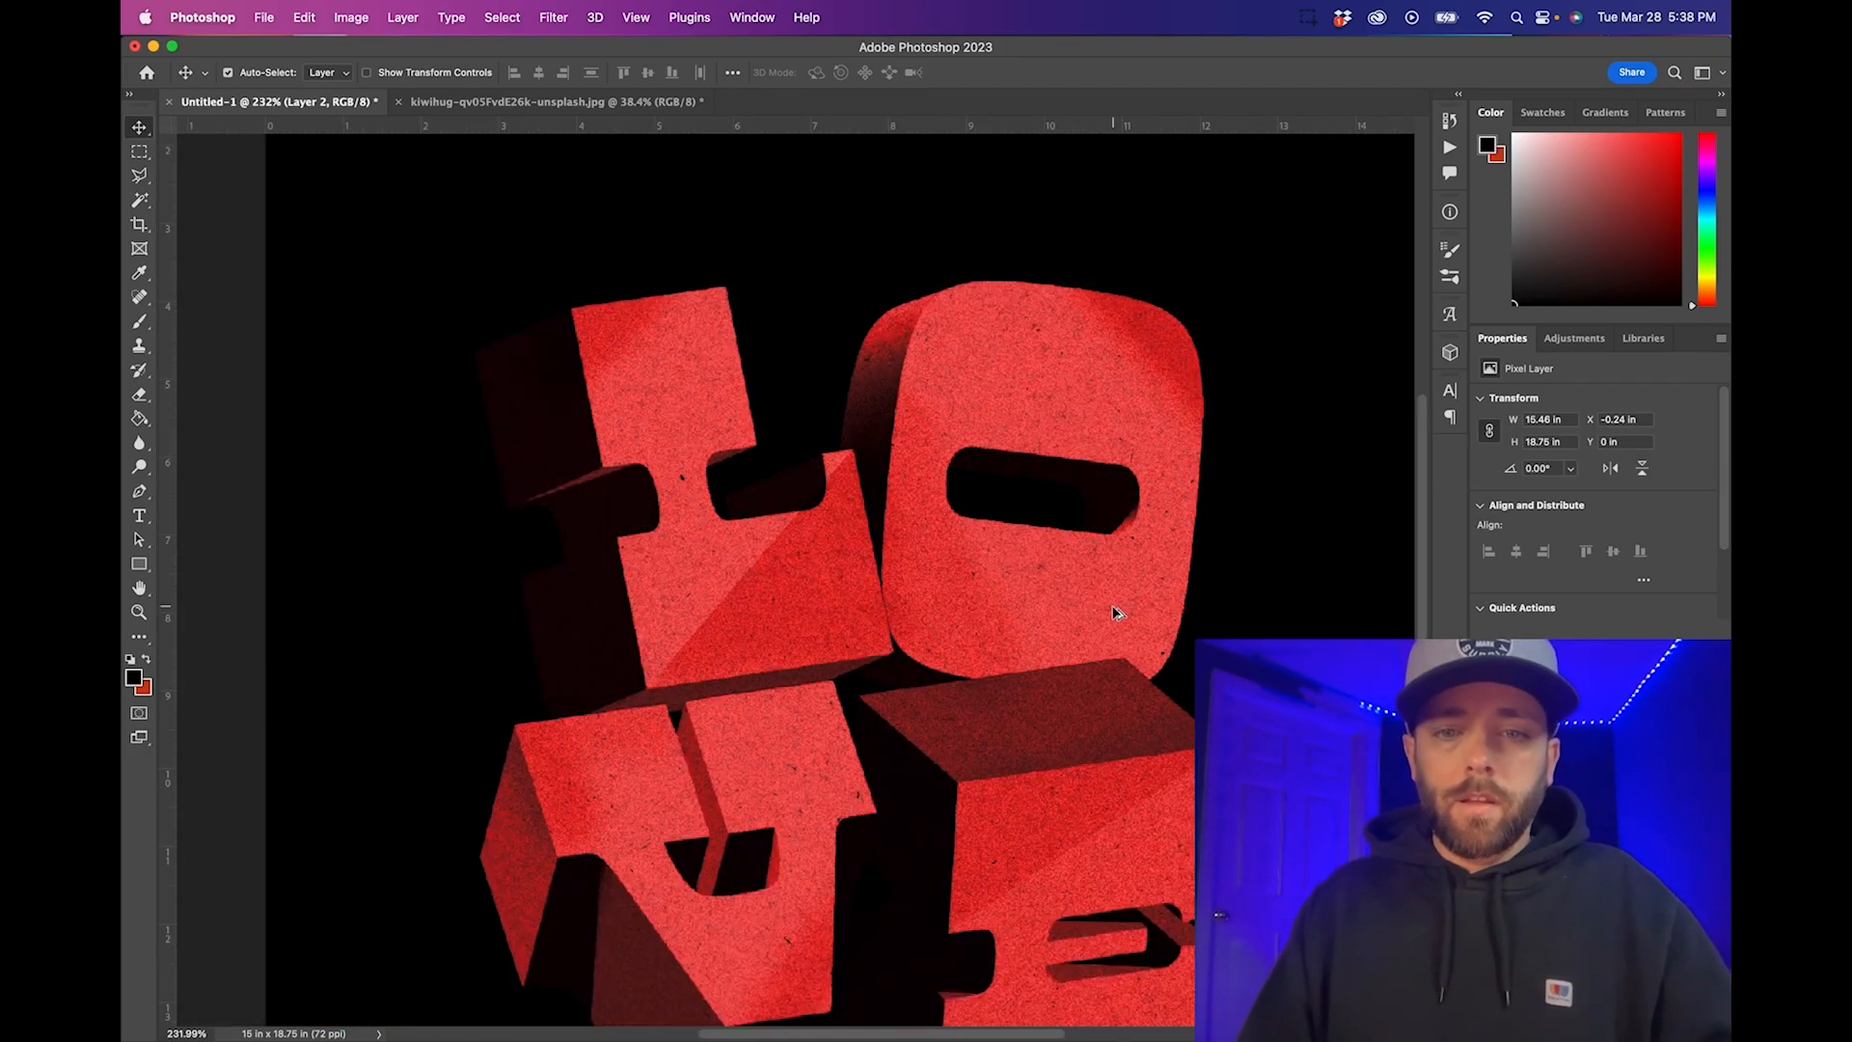
pyautogui.scroll(-3, 1116, 613)
pyautogui.hscroll(1, 1116, 612)
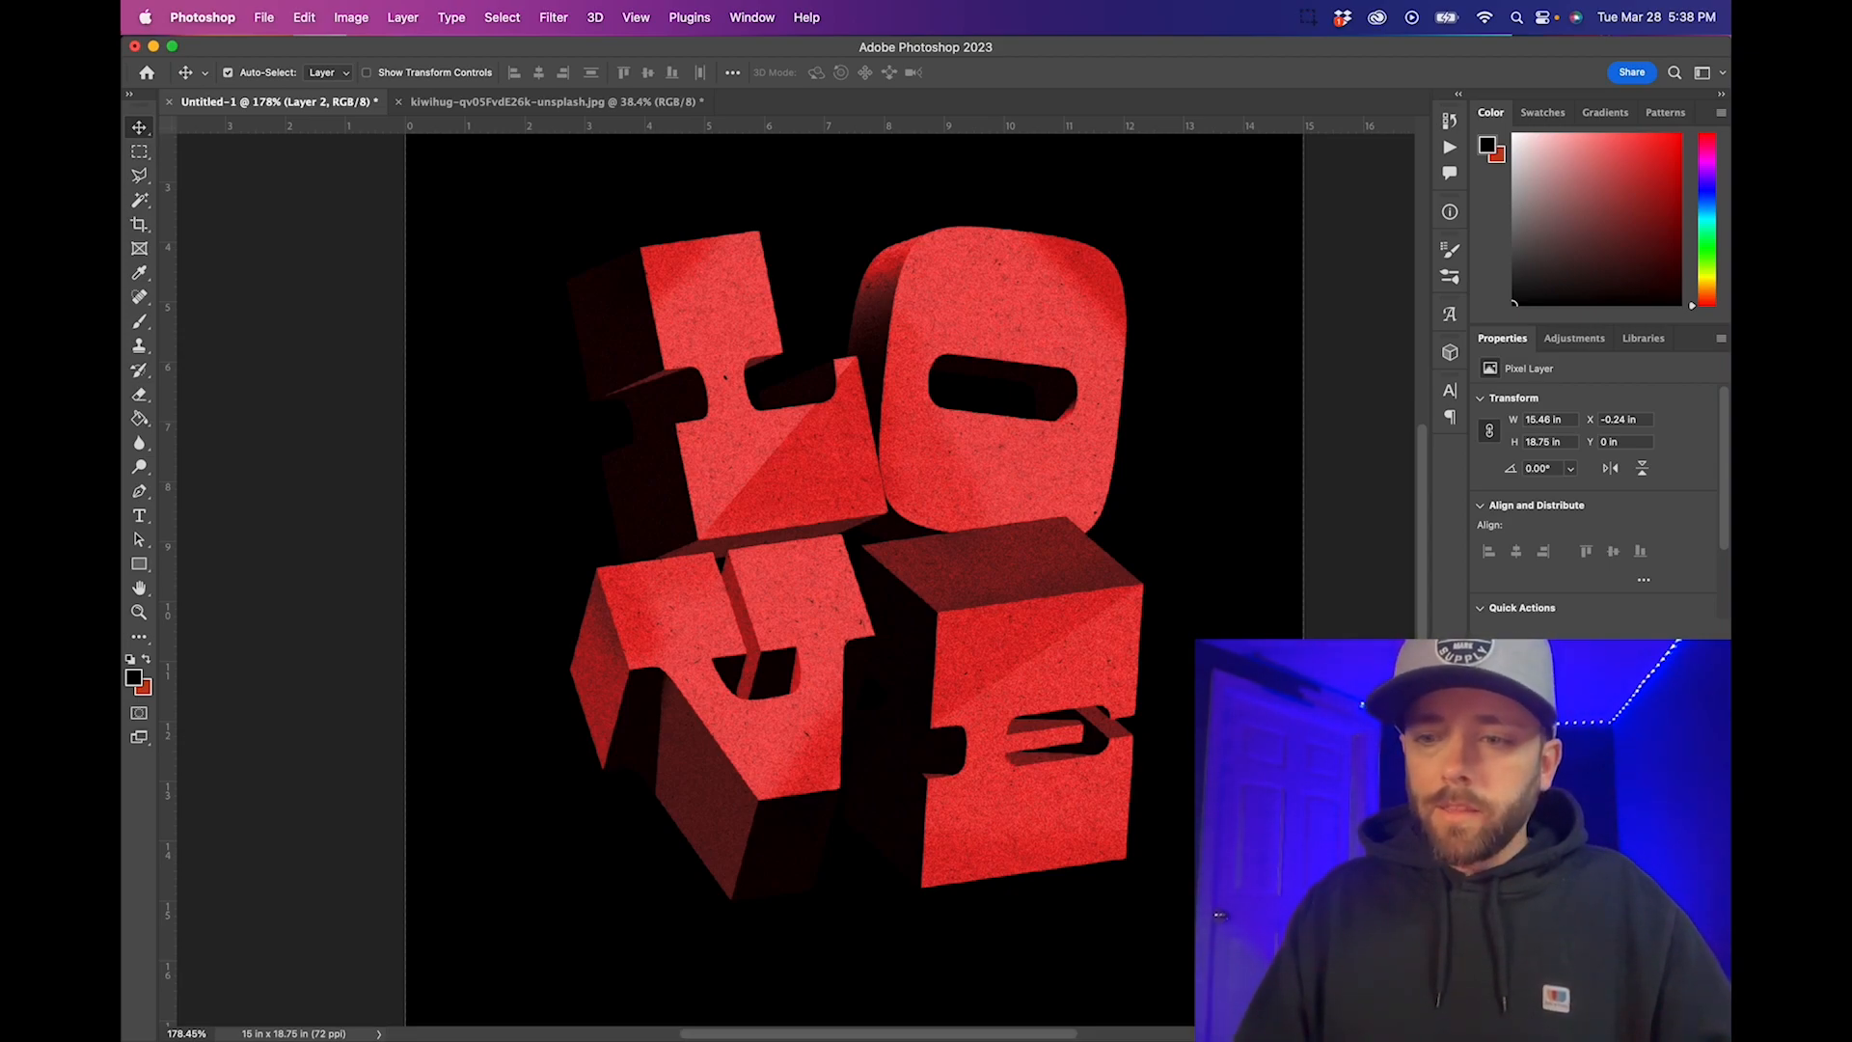
# Duplicate the paper texture layer within Untitled-1 and rotate the copy 180 degrees
pyautogui.rightClick(1602, 762)
pyautogui.click(1482, 186)
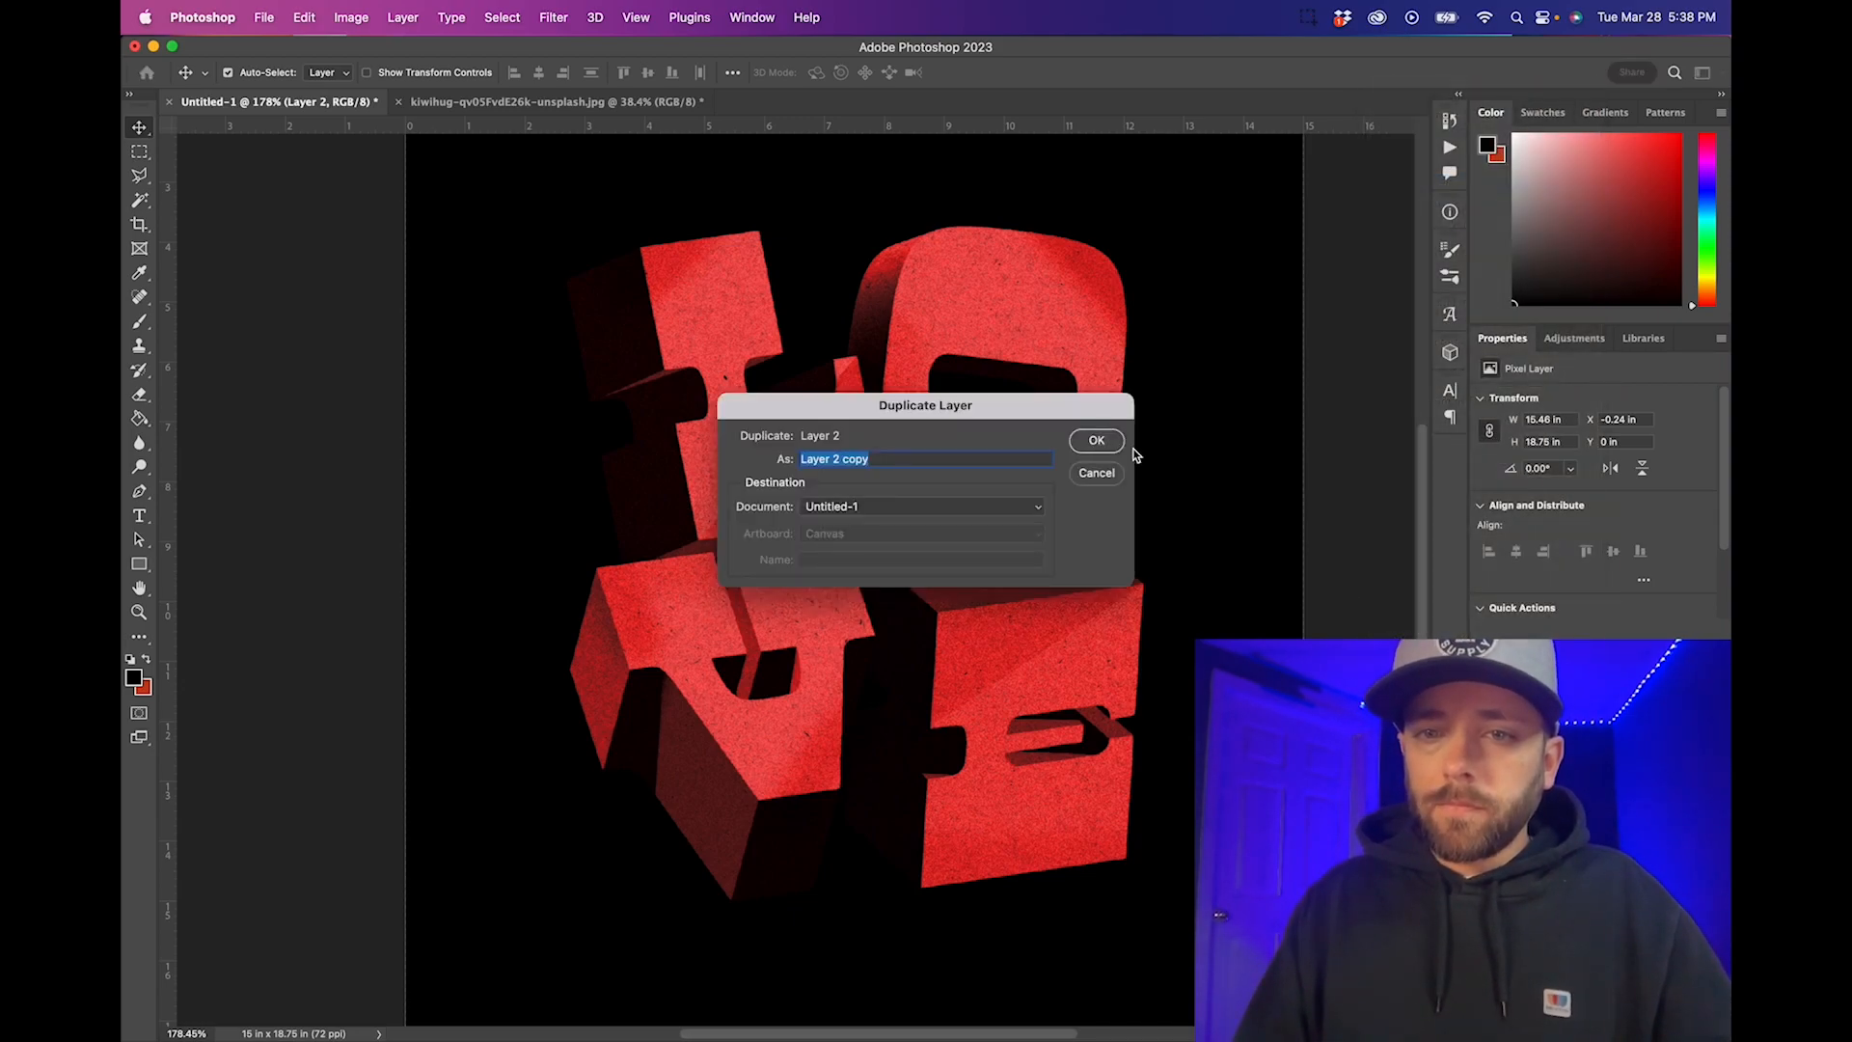
pyautogui.click(1096, 440)
pyautogui.scroll(-2, 1160, 606)
pyautogui.scroll(-3, 1160, 605)
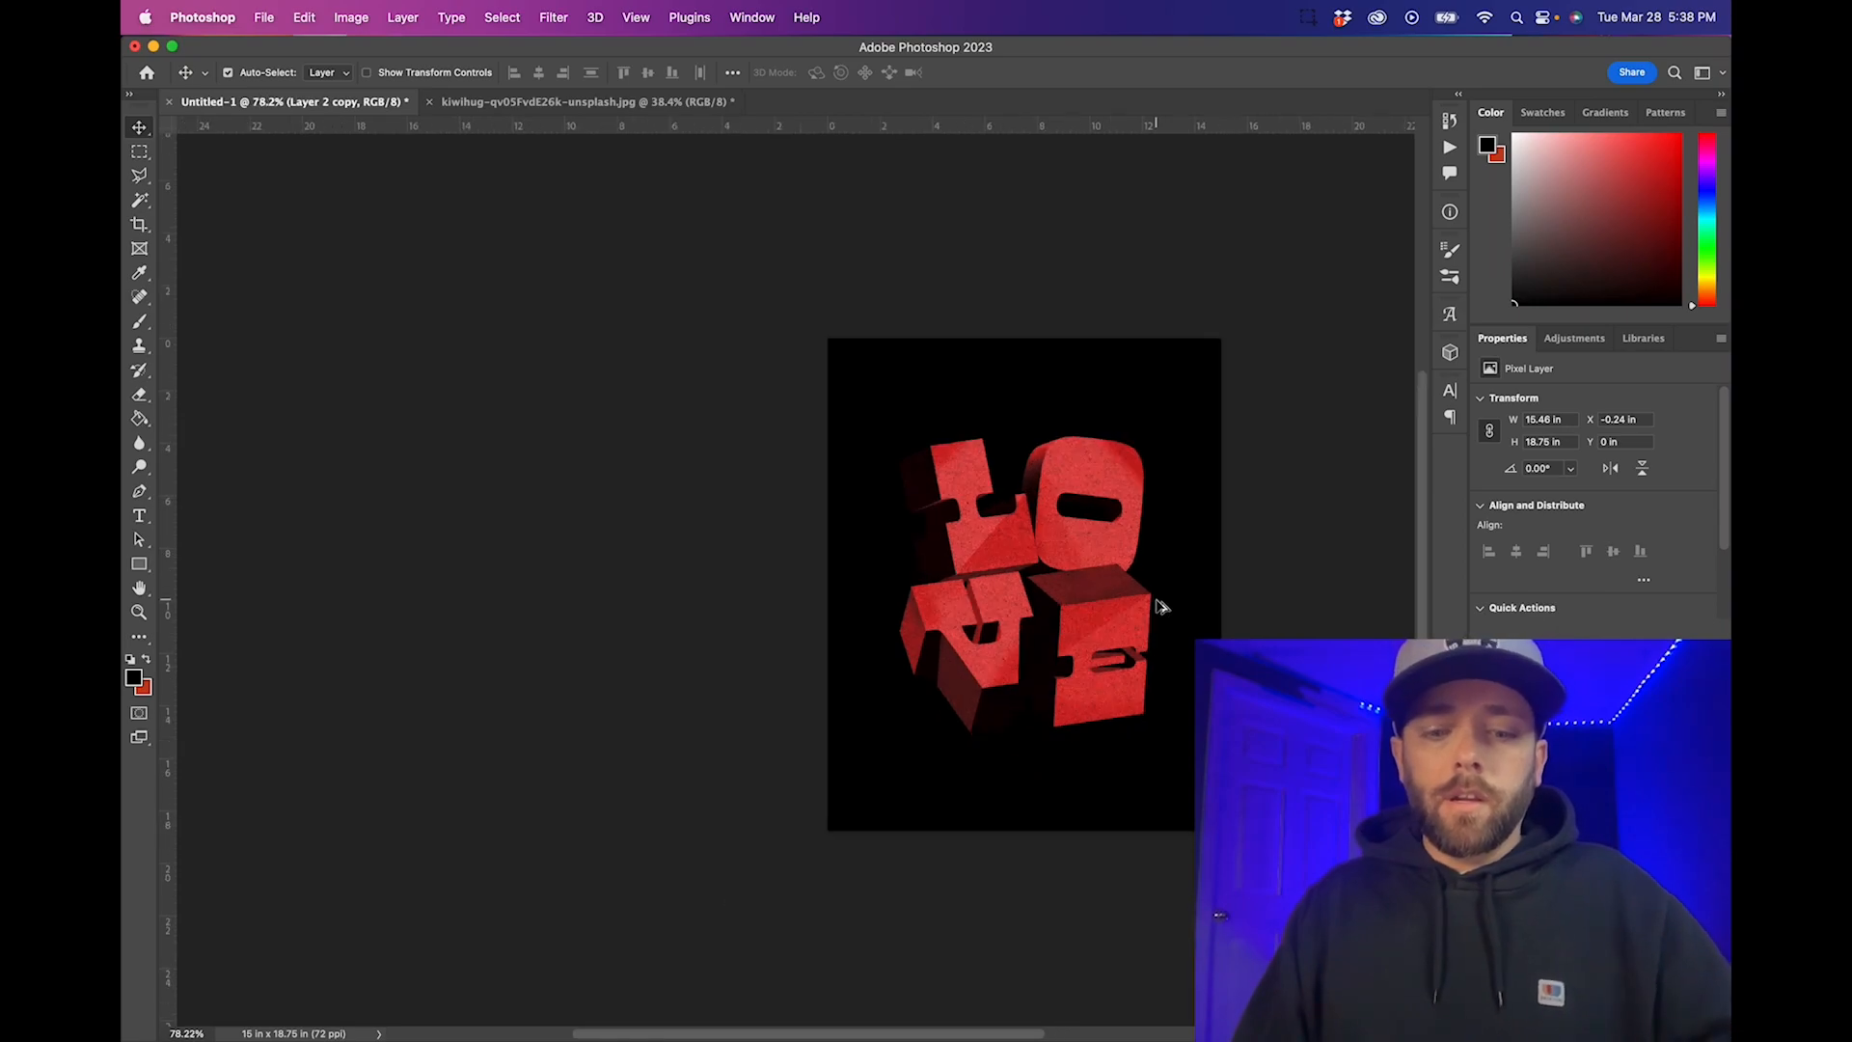
pyautogui.press('super+t')
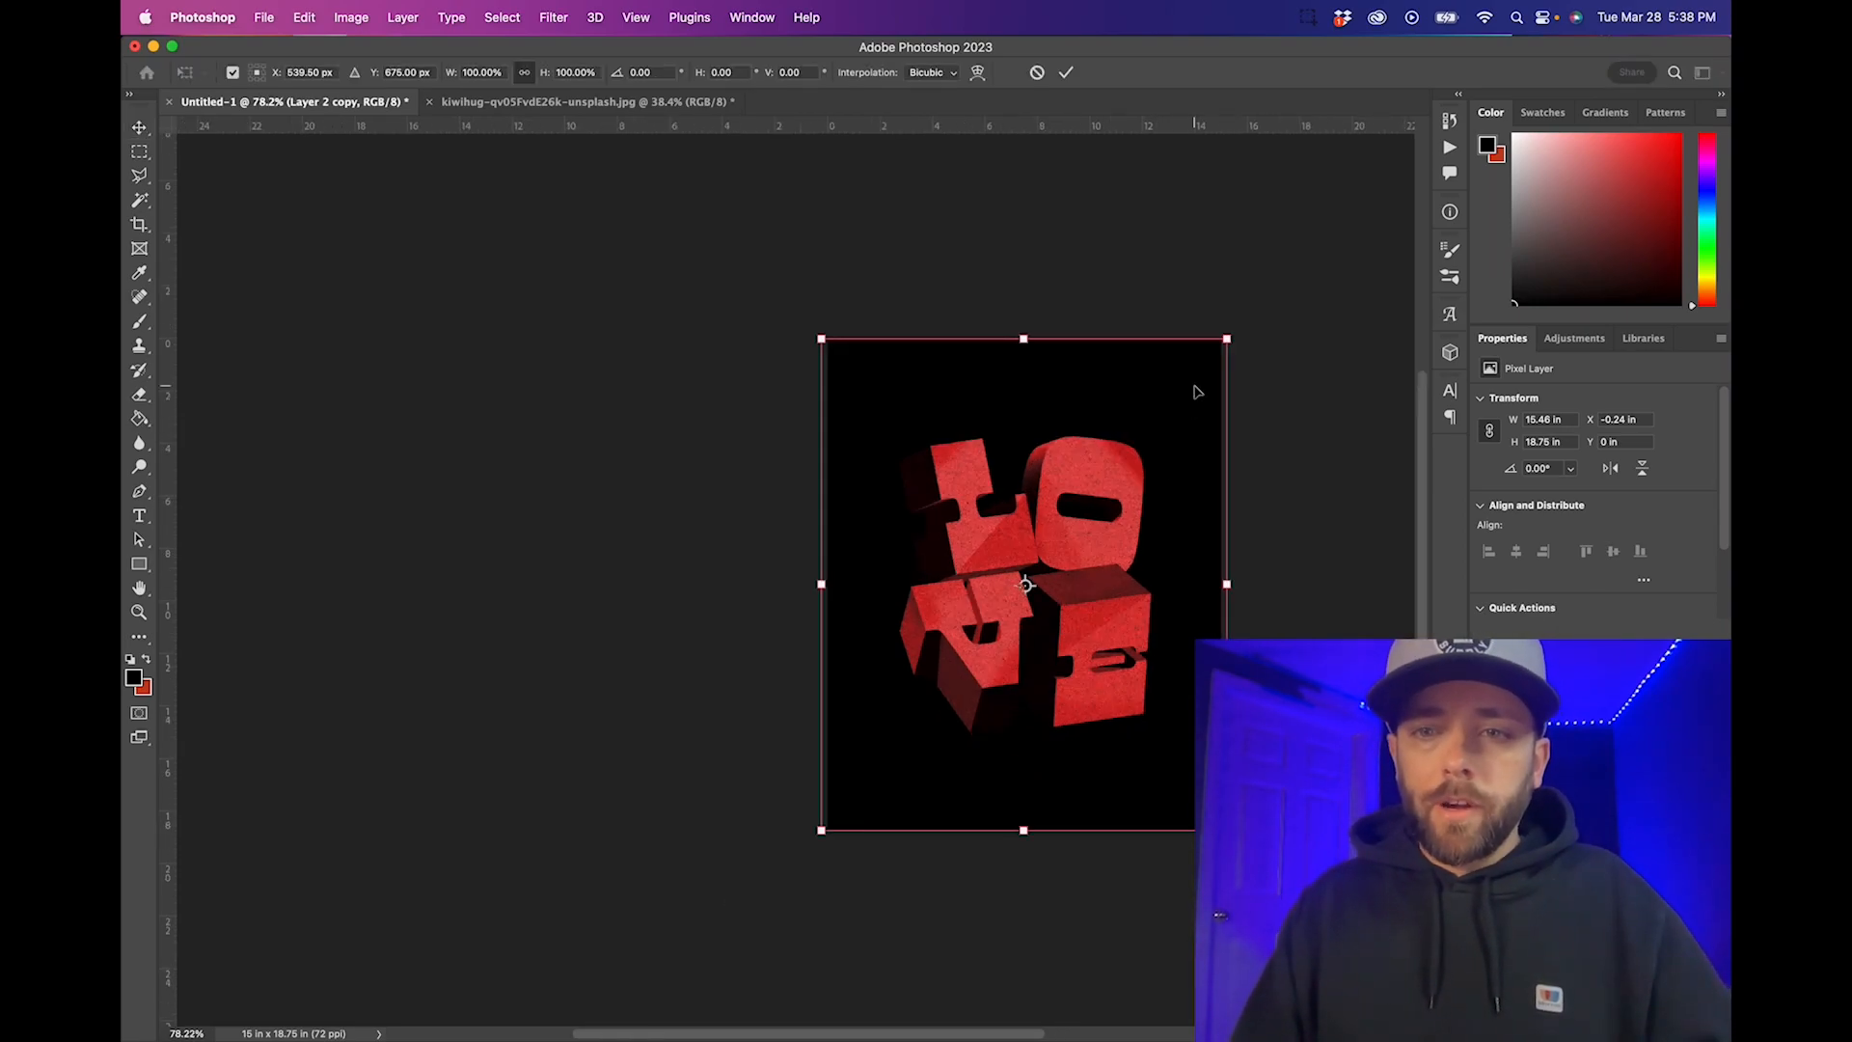
pyautogui.moveTo(1240, 304); pyautogui.dragTo(954, 664)
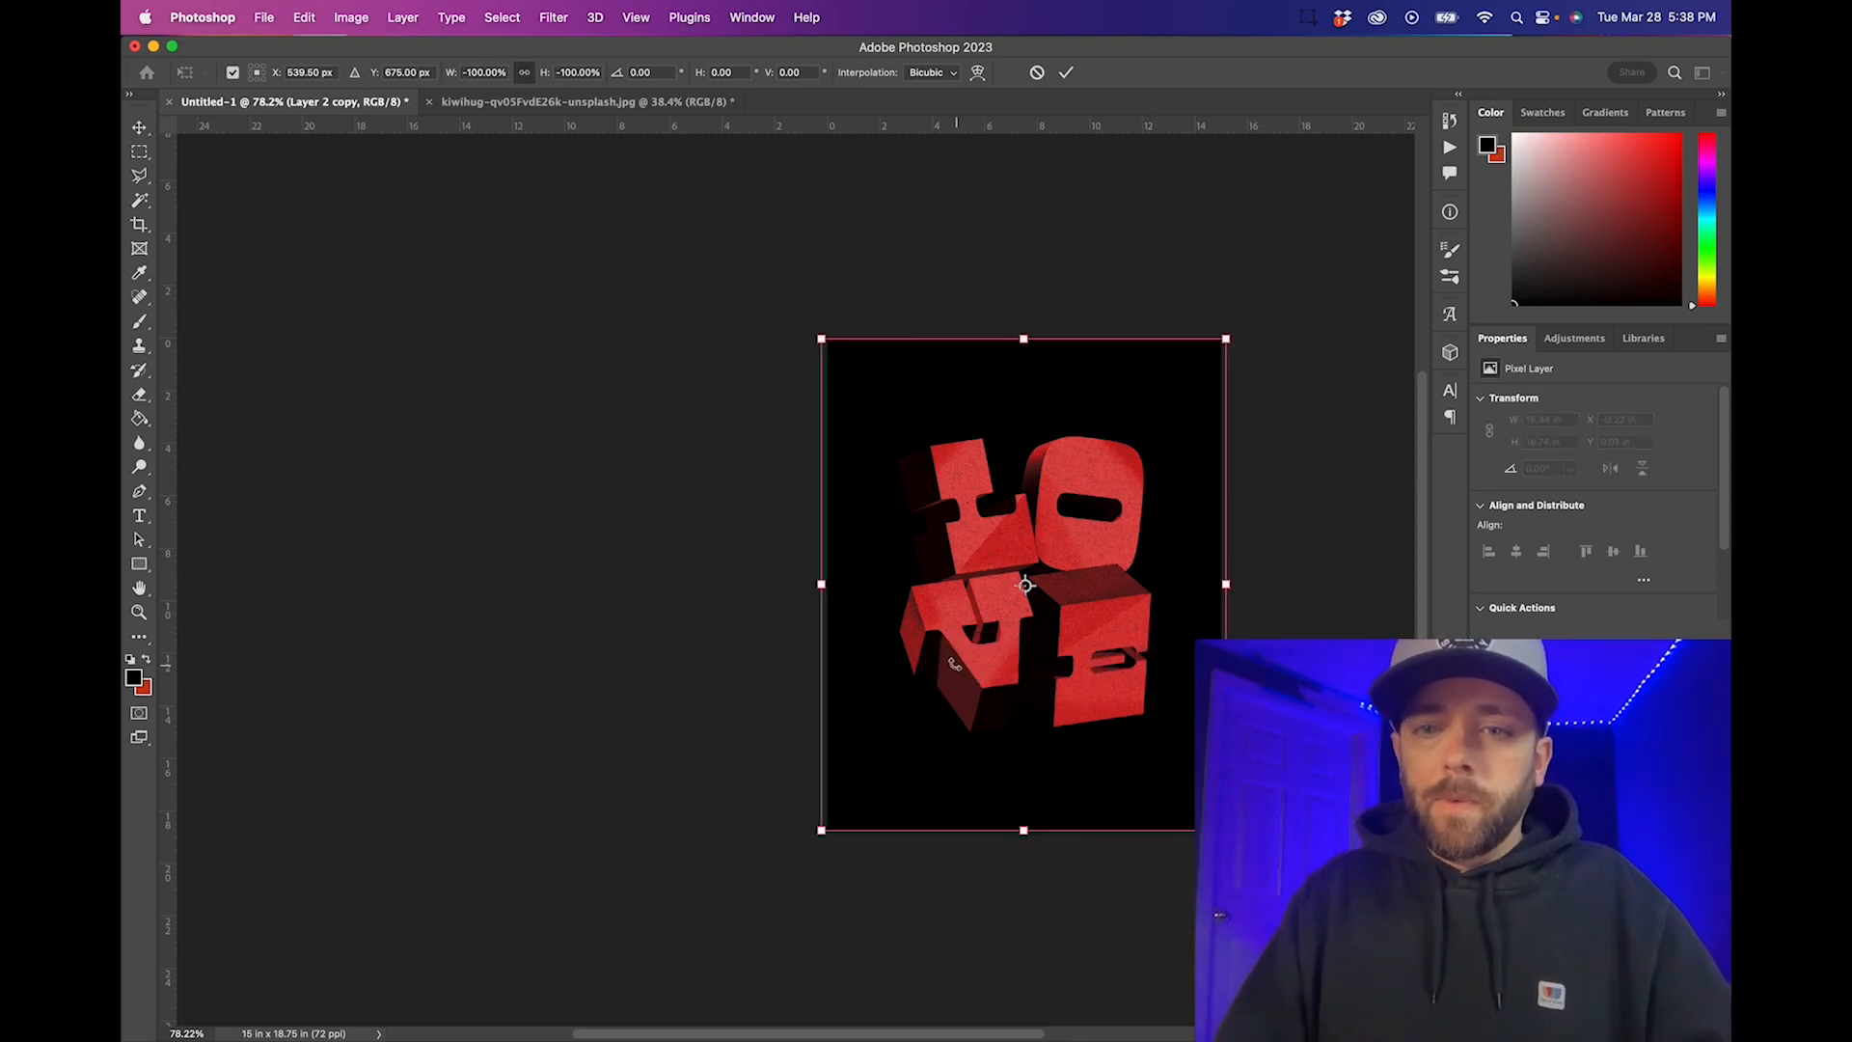
pyautogui.press('Return')
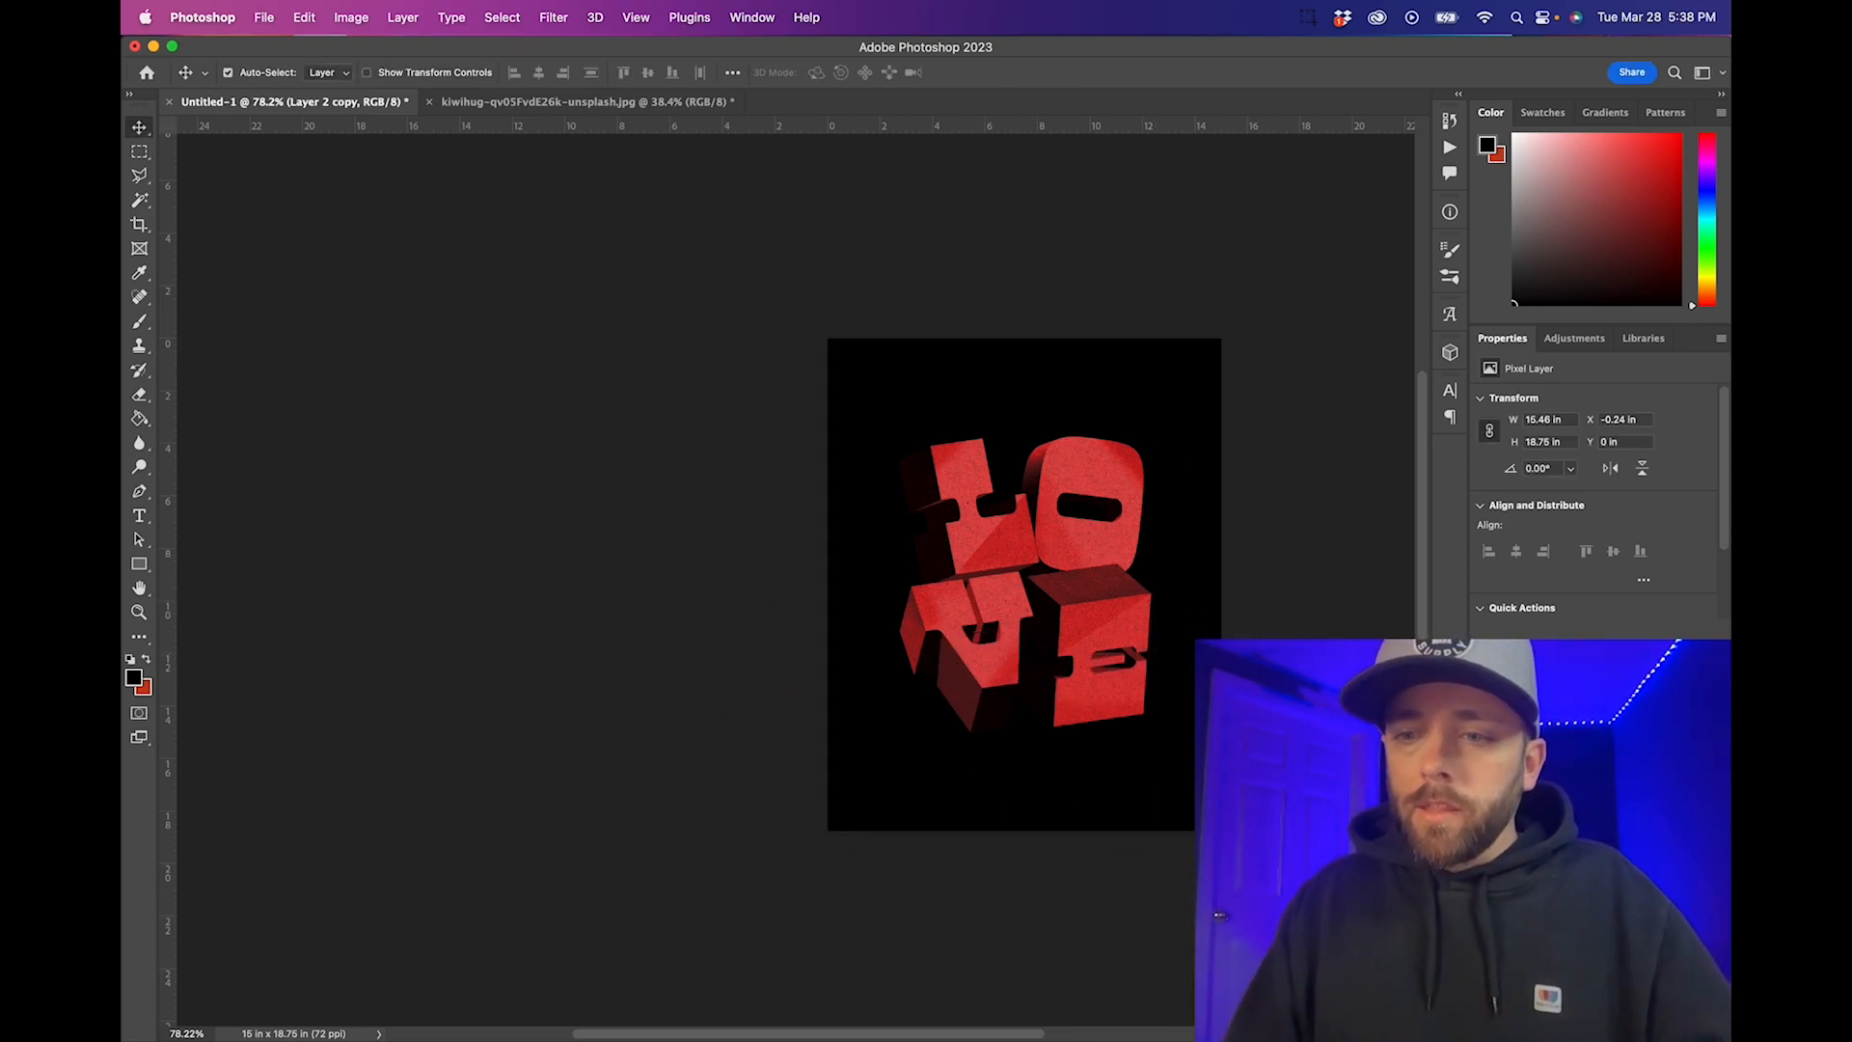
# Invert the rotated texture copy and blend it so its light specks overlay the letters and black background
pyautogui.click(353, 17)
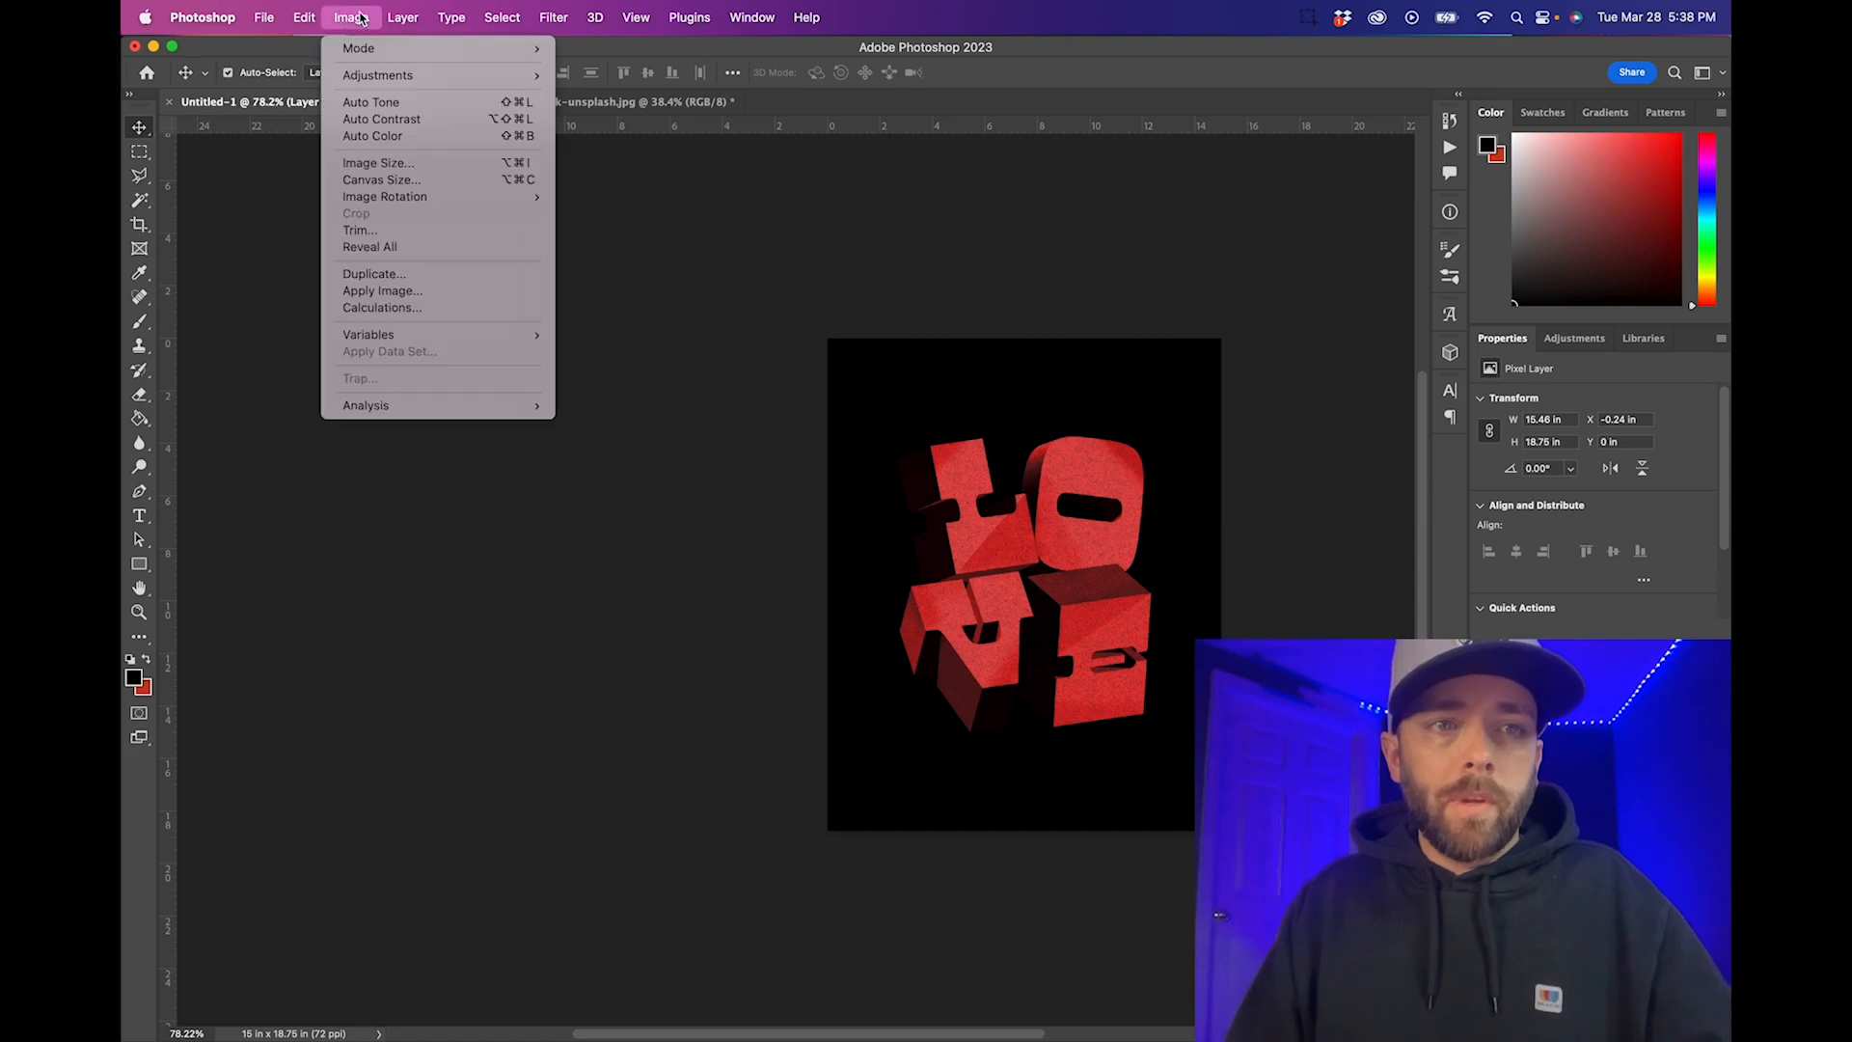
pyautogui.moveTo(366, 87)
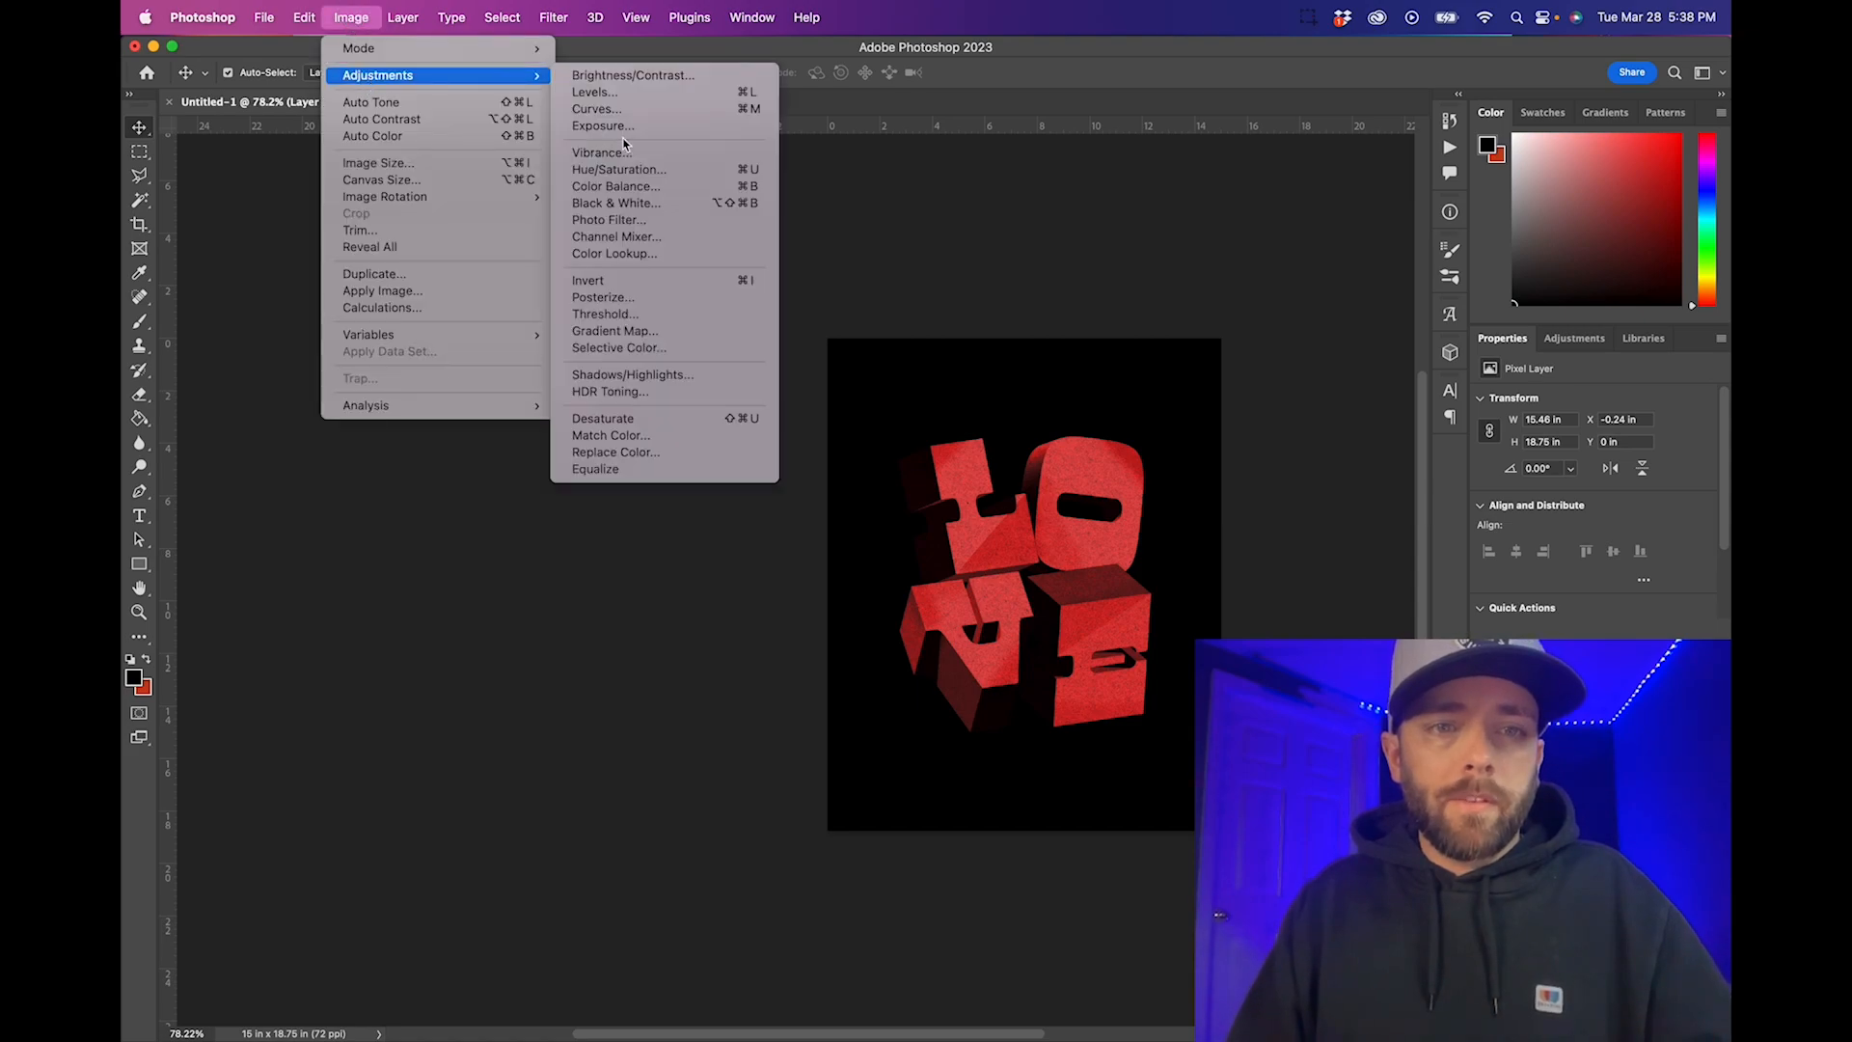
pyautogui.click(632, 280)
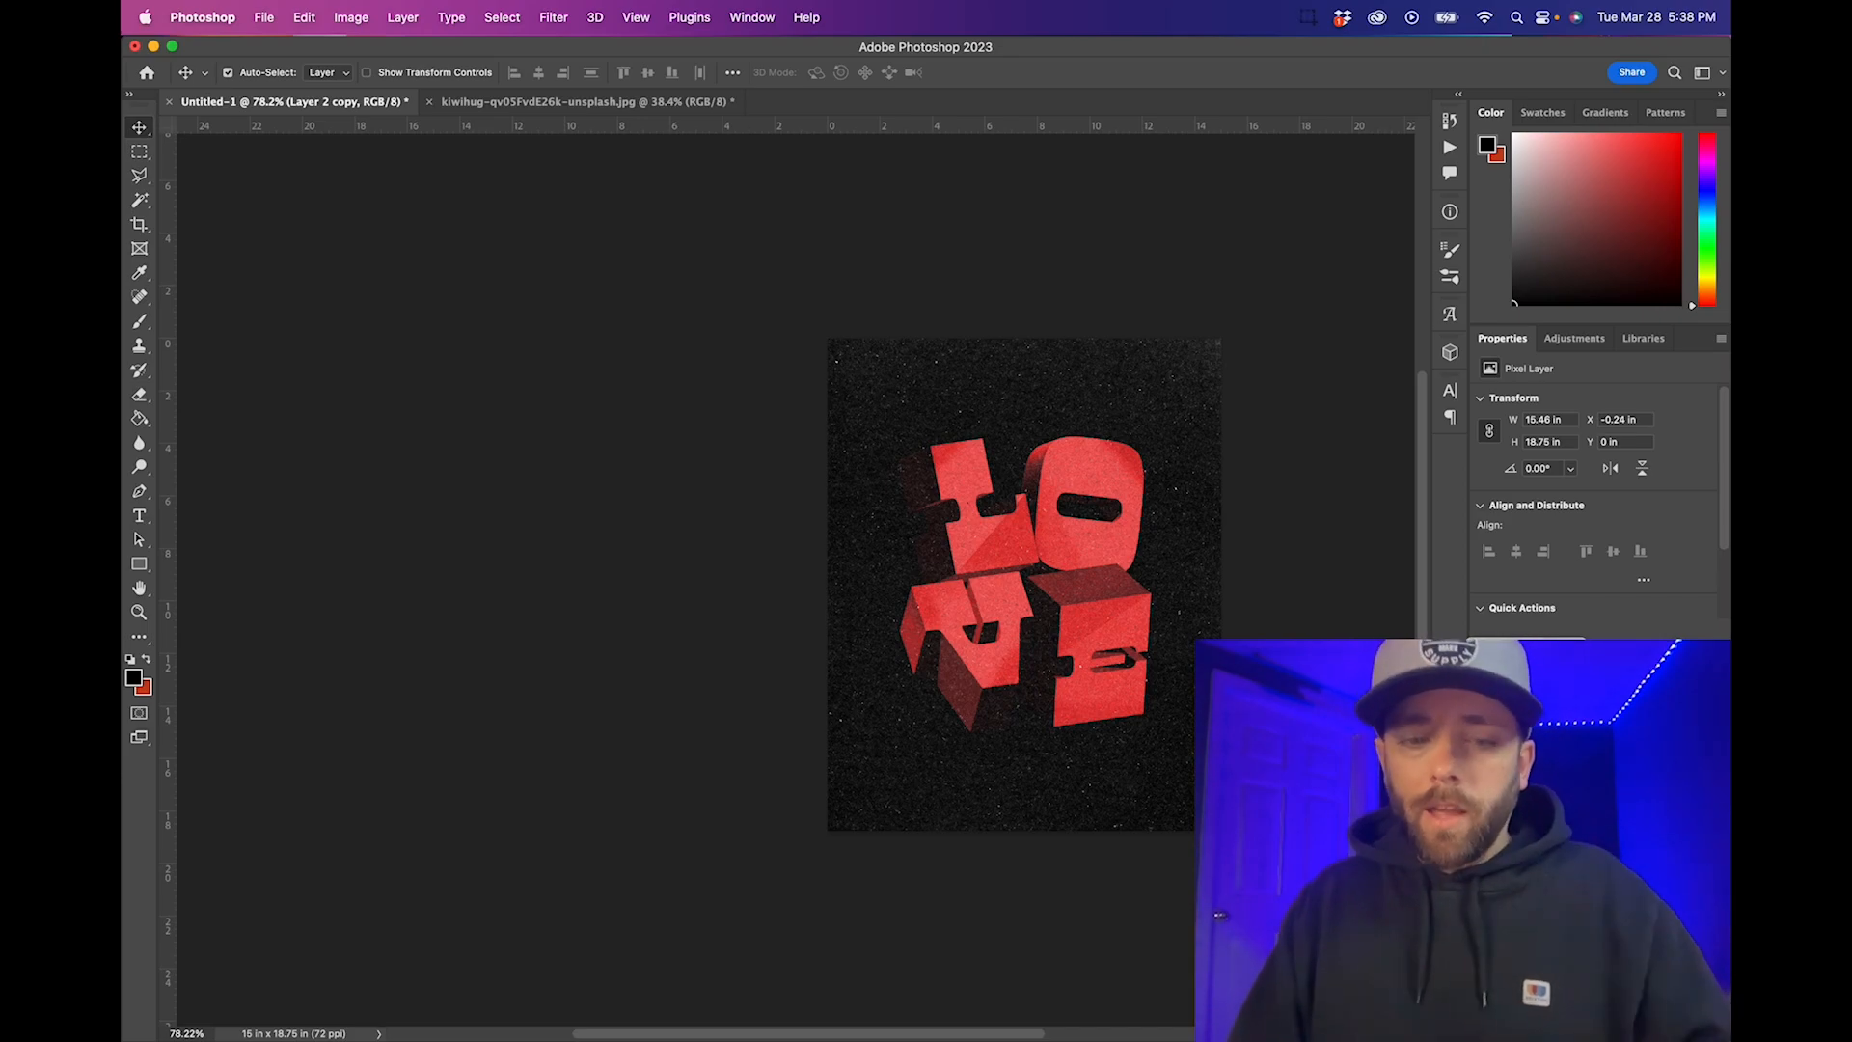
pyautogui.scroll(3, 1125, 484)
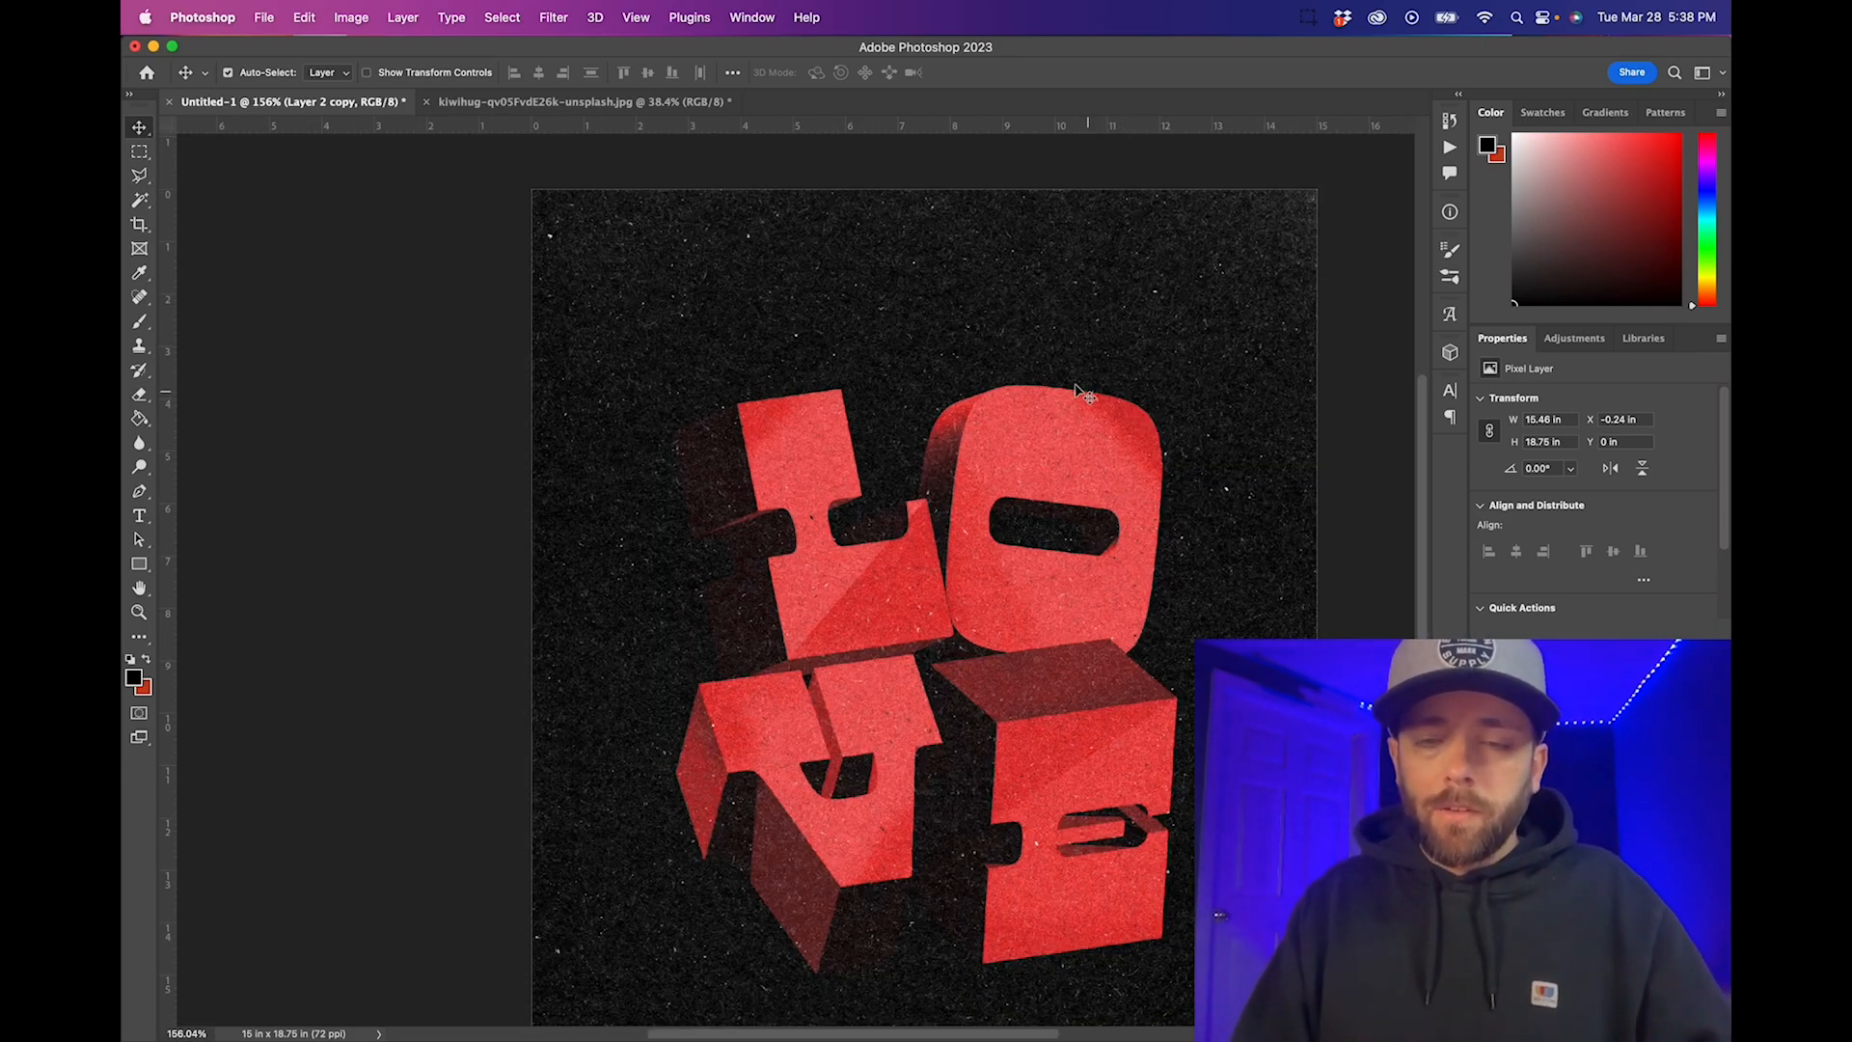
pyautogui.scroll(-1, 1079, 387)
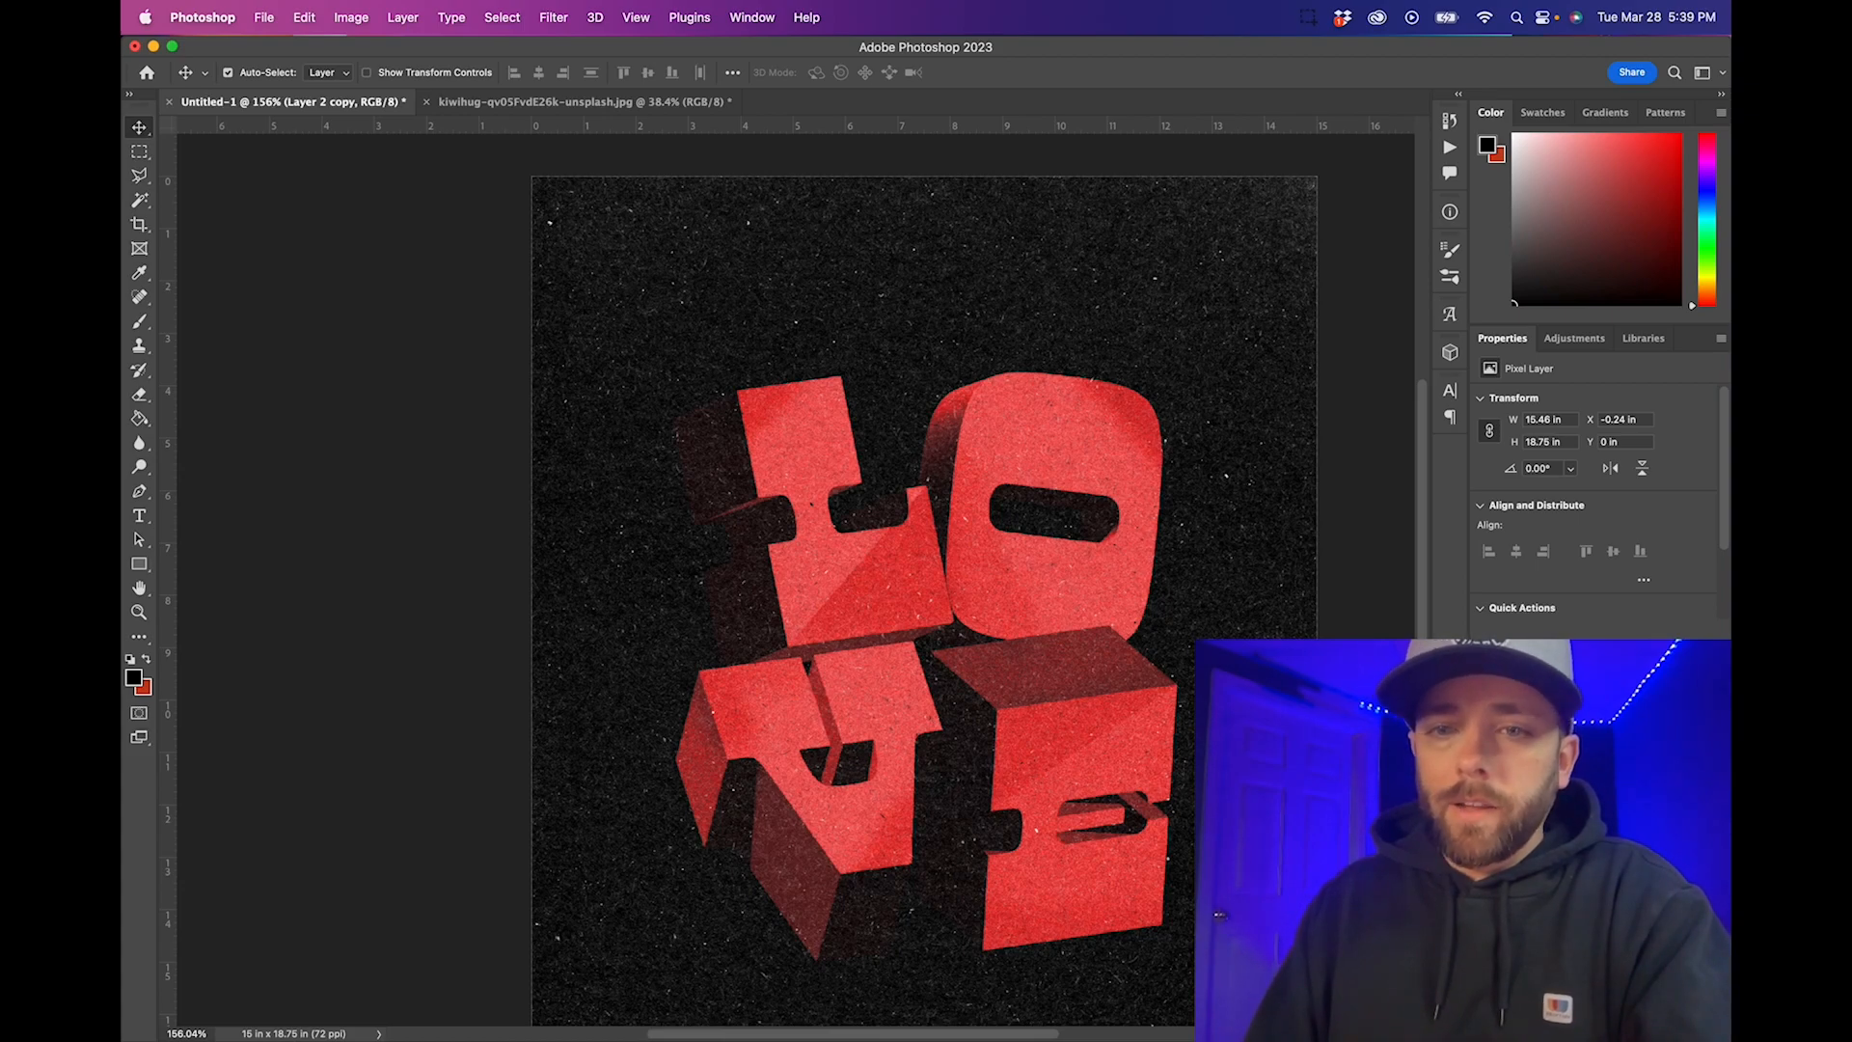
# Tone down the inverted texture layer so its light specks sit more subtly over the artwork
pyautogui.press('super+comma')
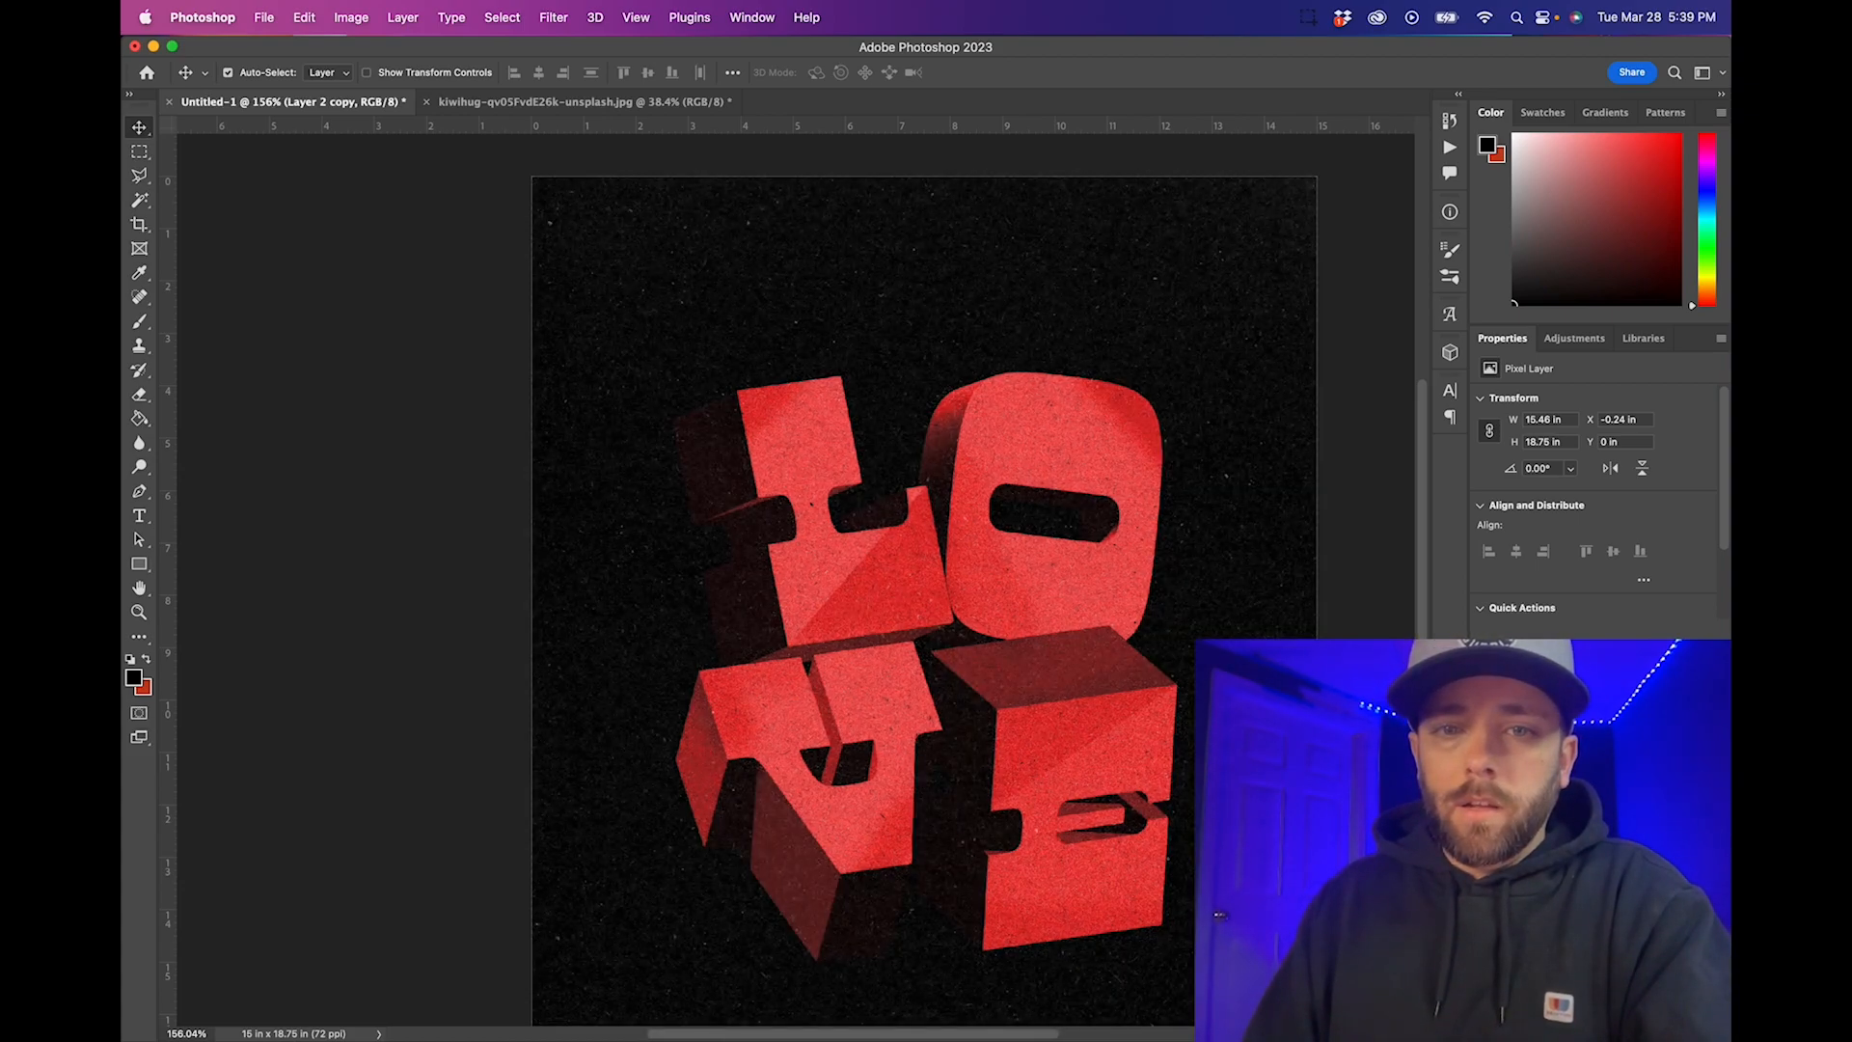
pyautogui.scroll(-3, 1124, 650)
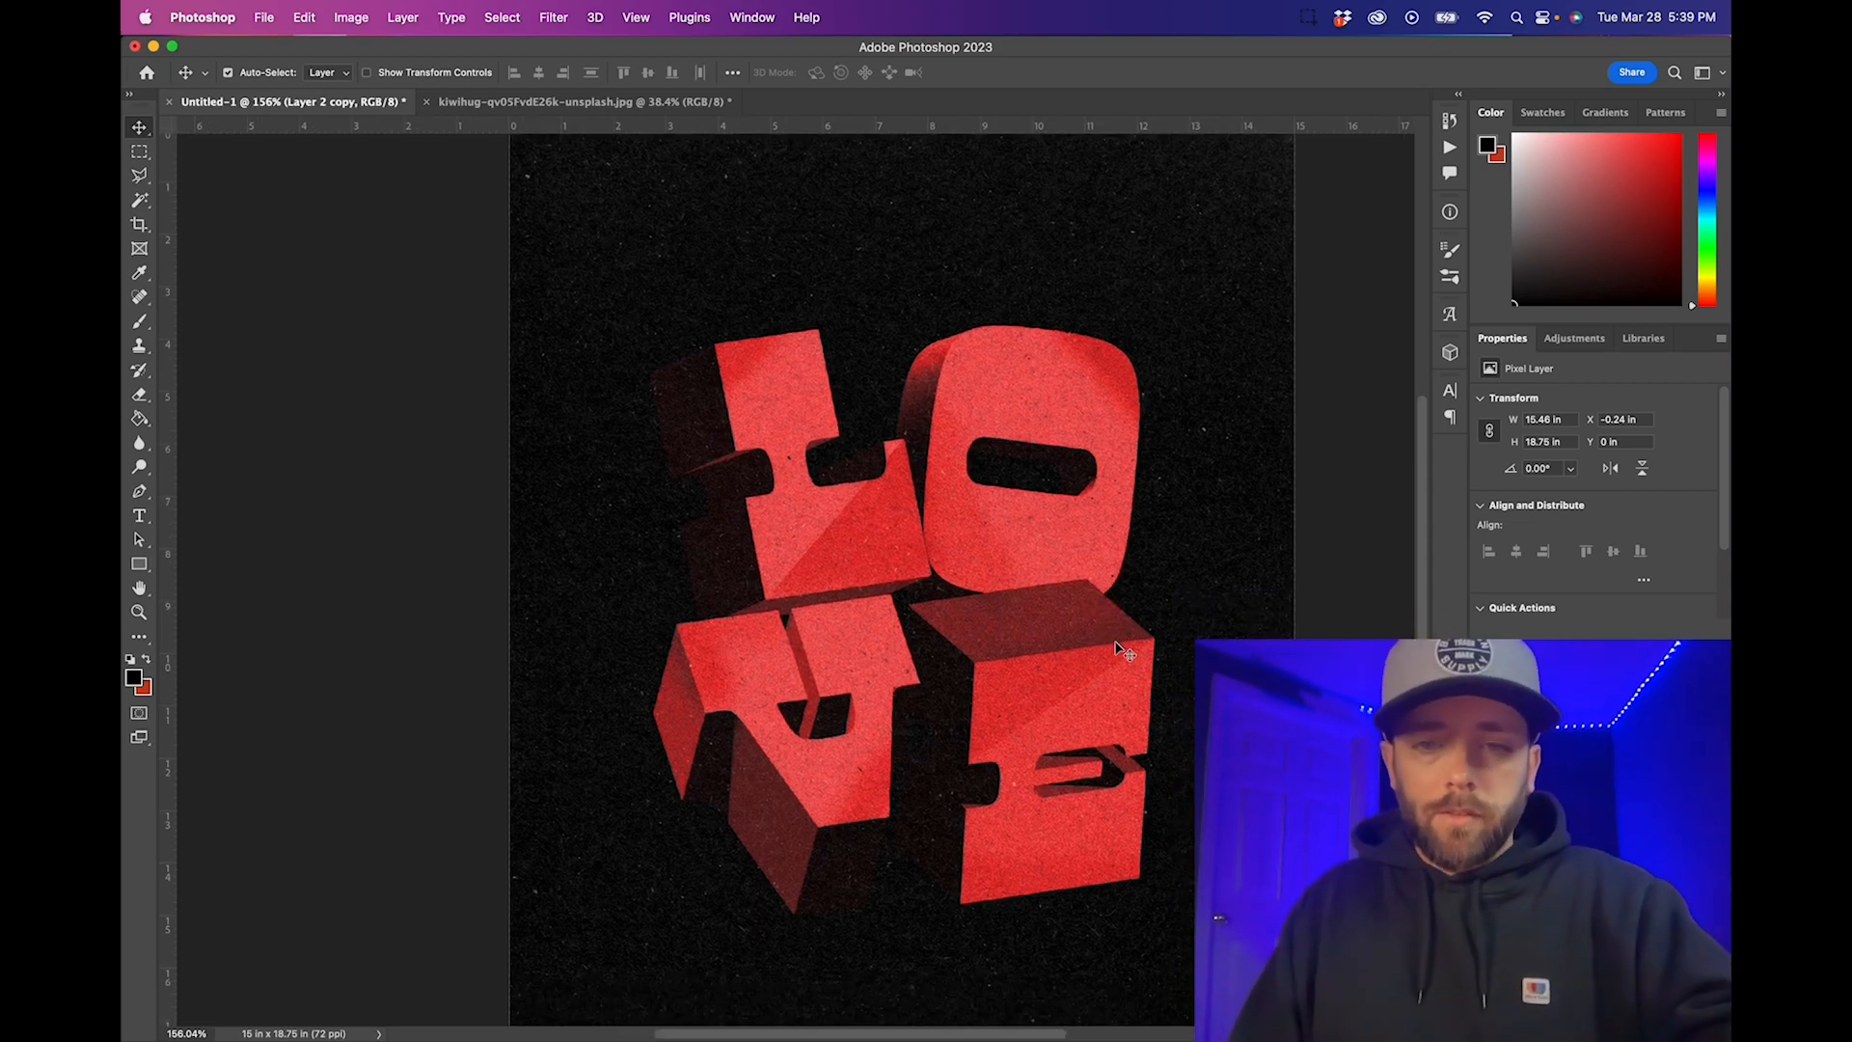
pyautogui.scroll(-5, 1075, 661)
pyautogui.scroll(2, 1075, 662)
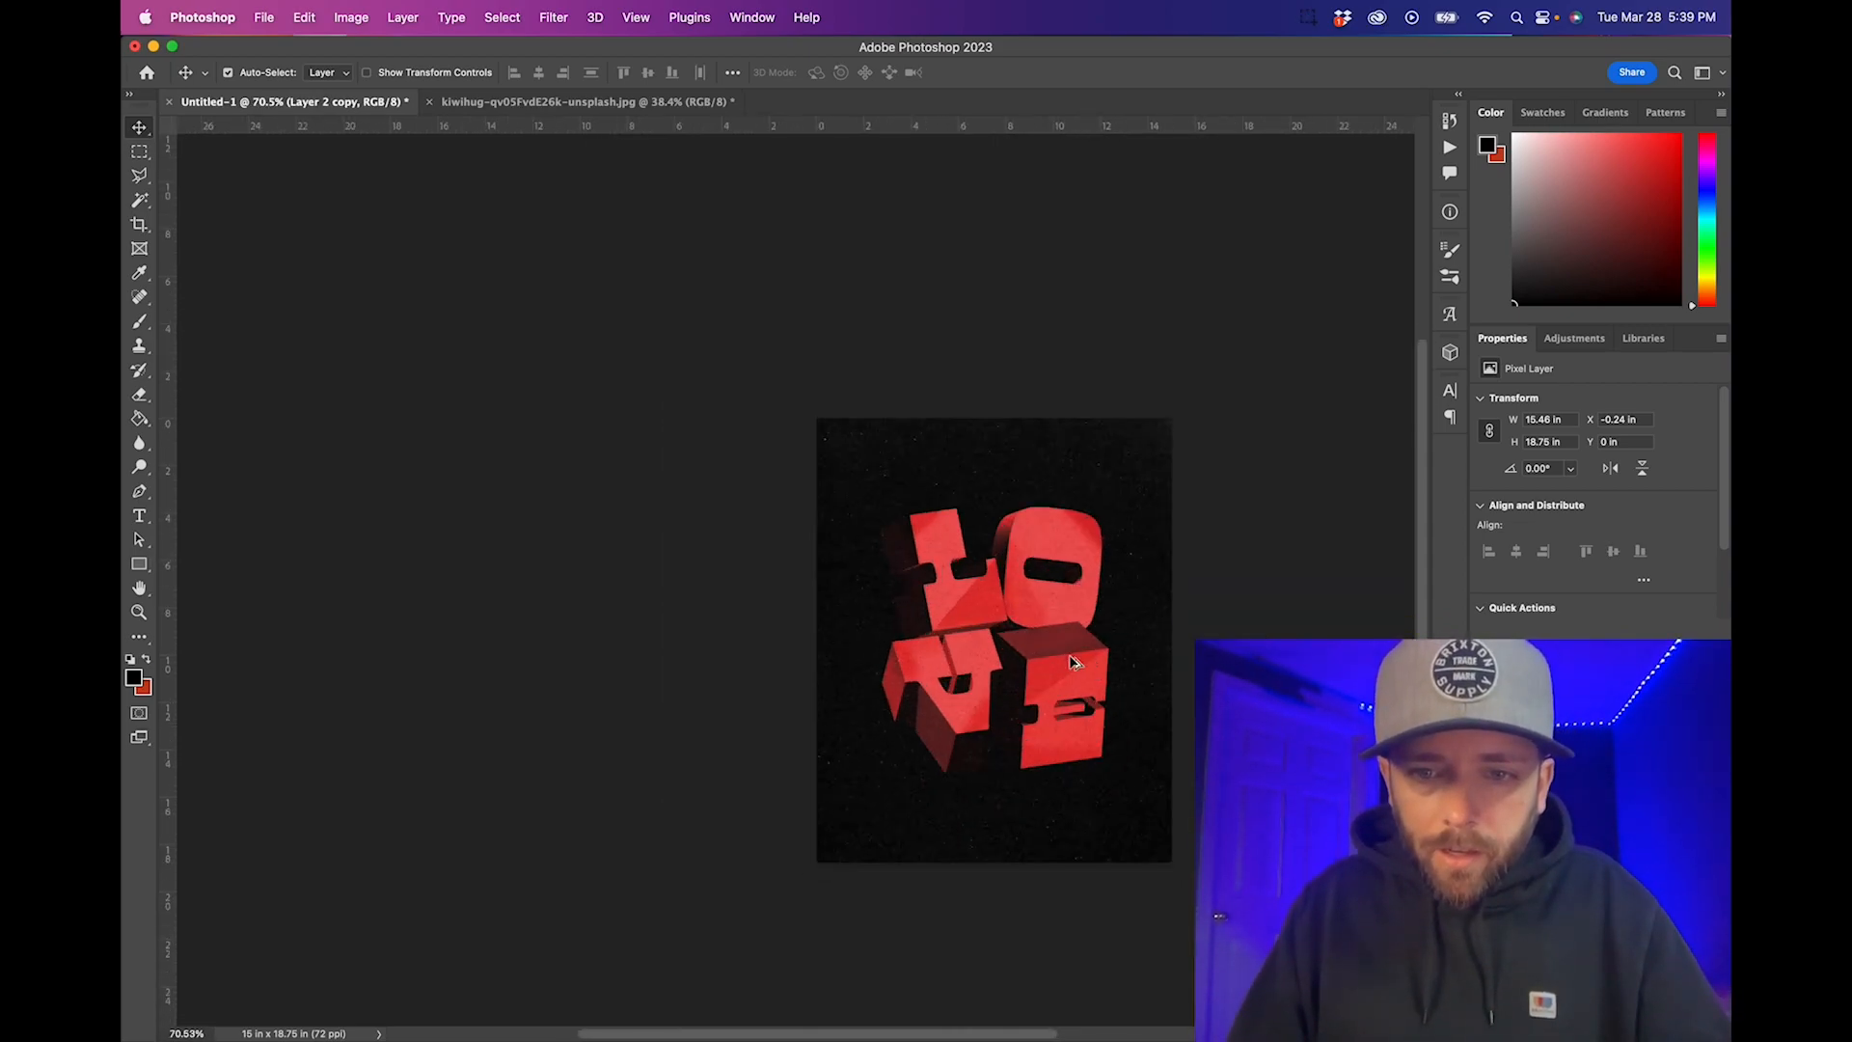
pyautogui.scroll(4, 1074, 661)
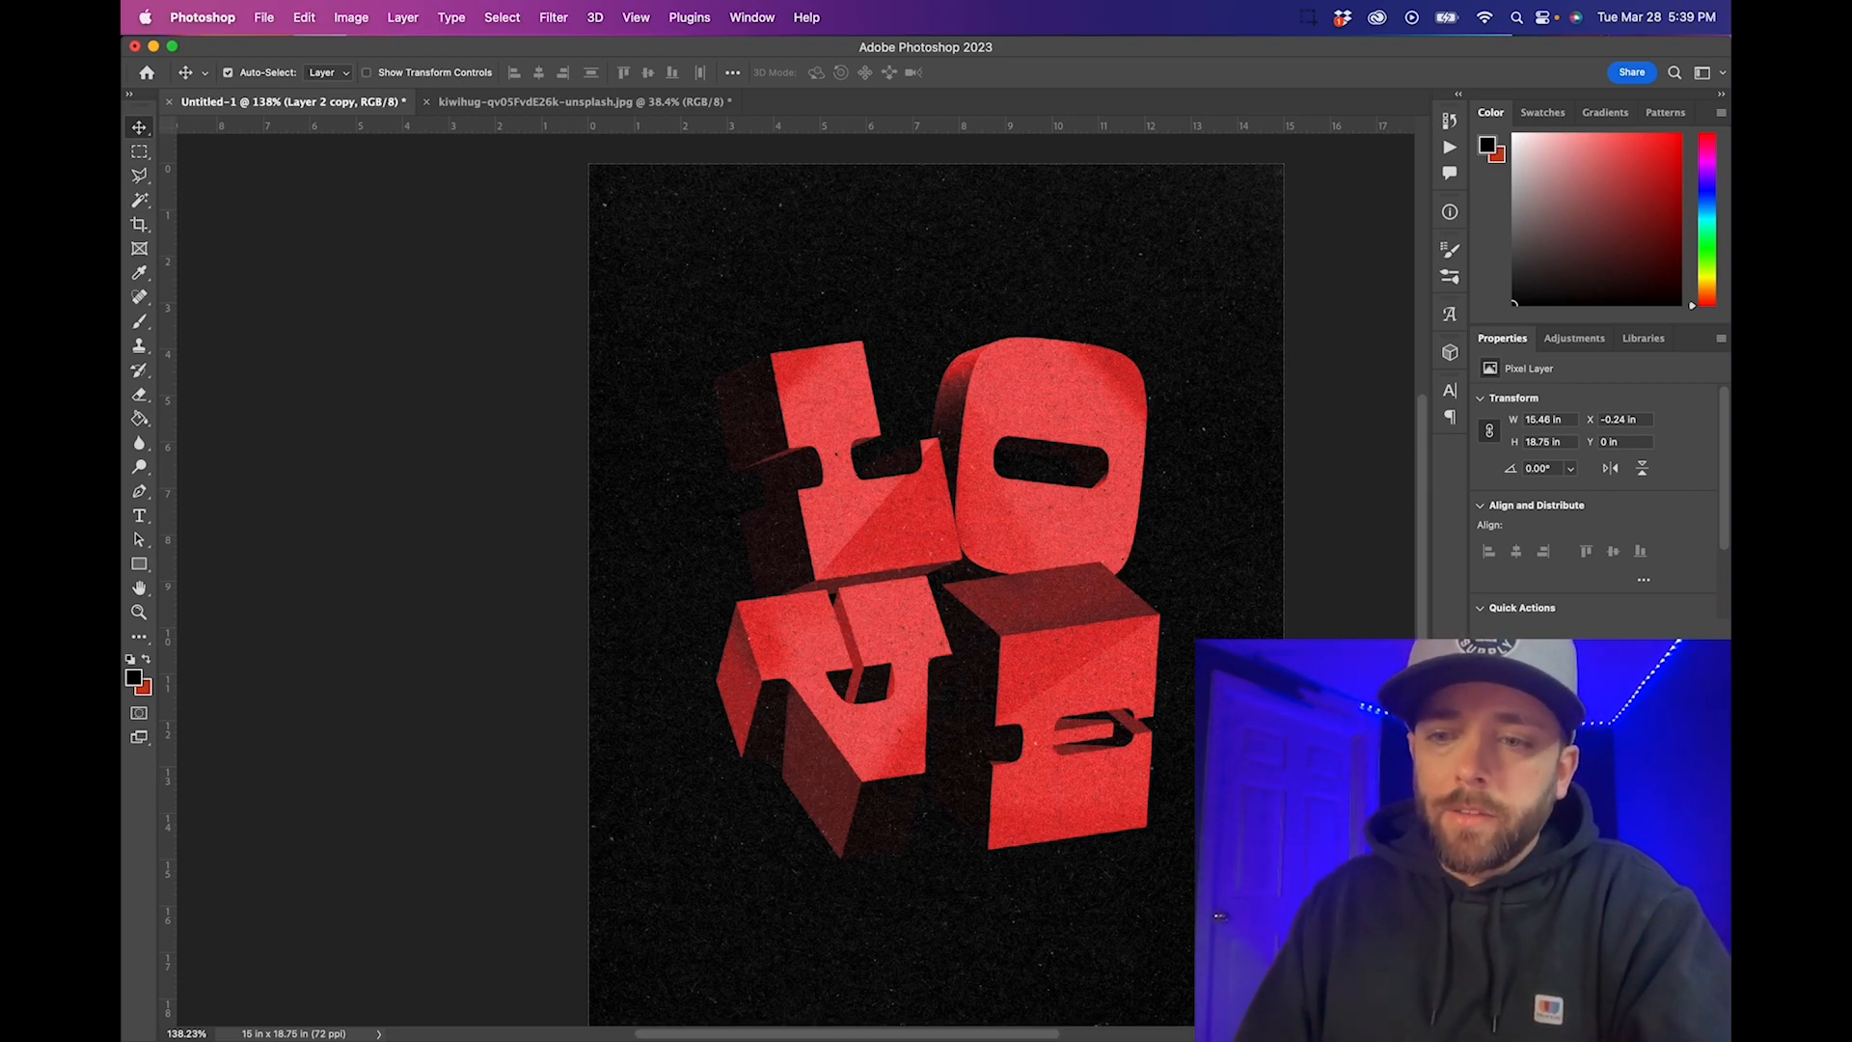
# Compare the artwork with the light-speck texture copy hidden and shown, checking both paper texture layers
pyautogui.click(1582, 828)
pyautogui.click(1581, 796)
pyautogui.click(1483, 796)
pyautogui.click(1582, 827)
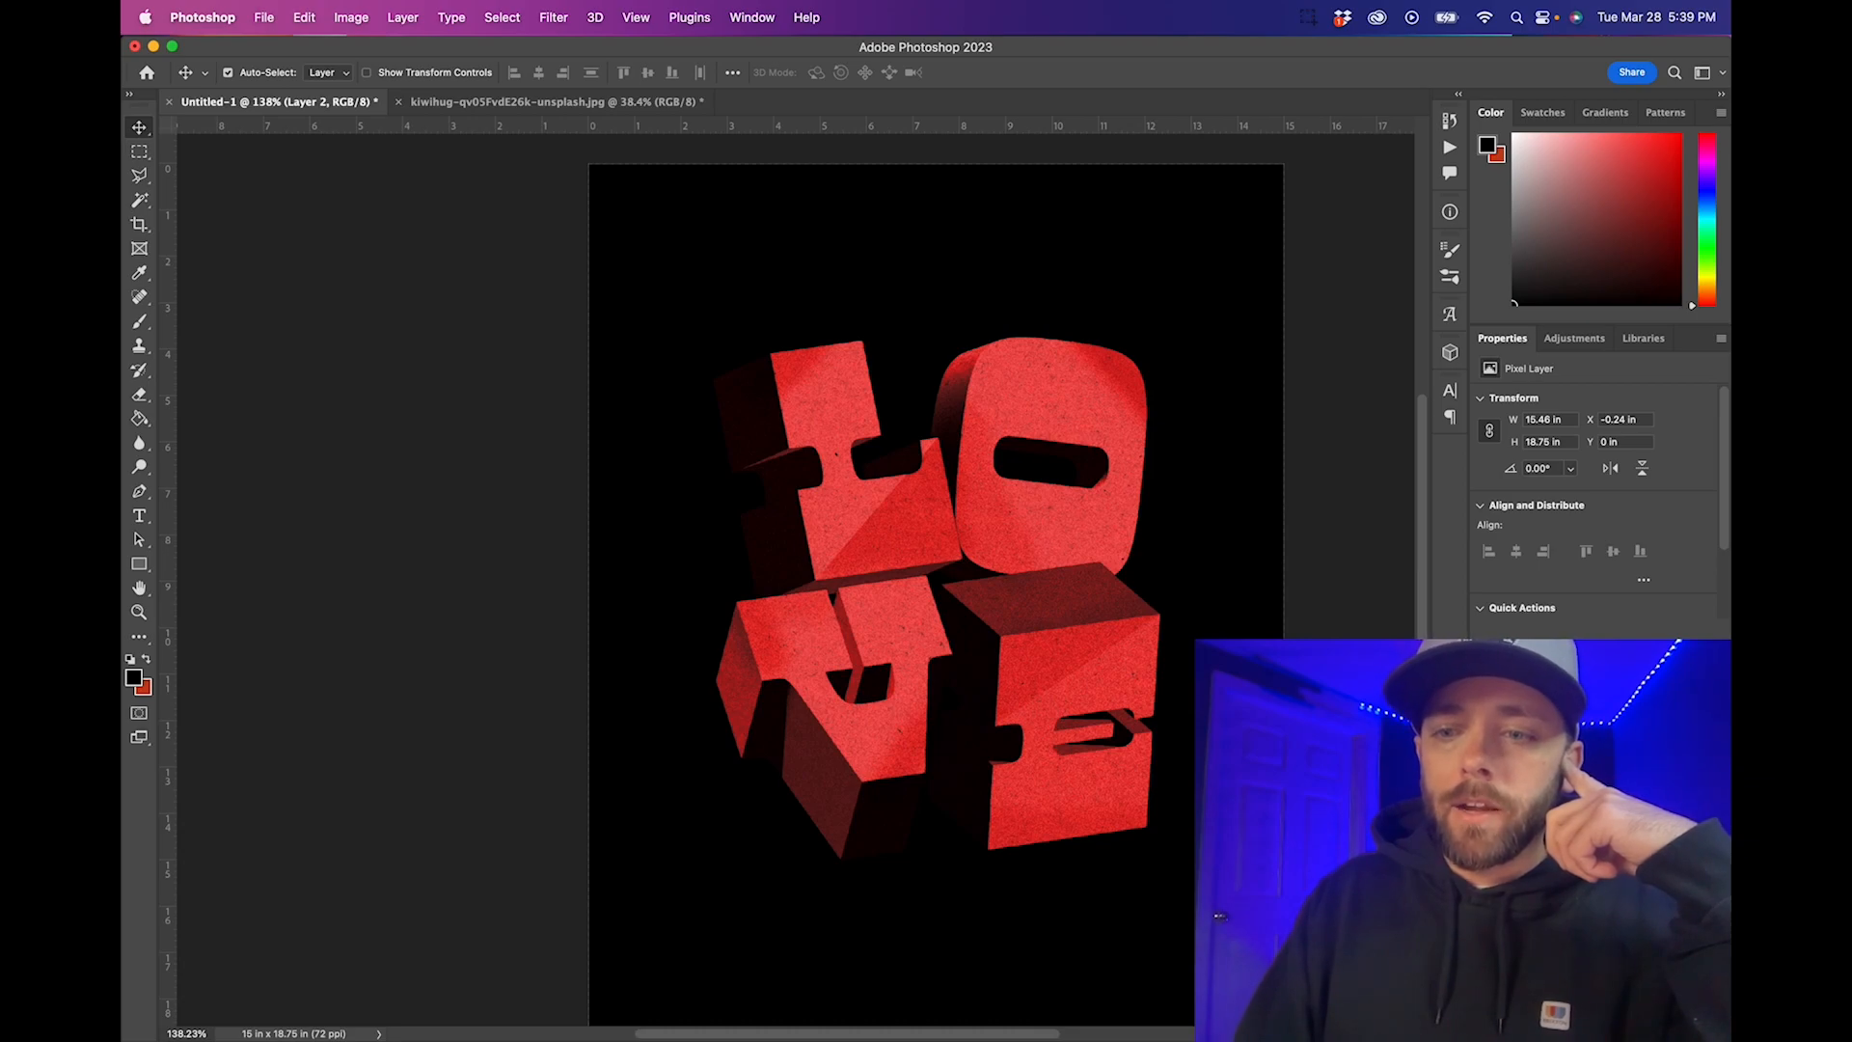
pyautogui.click(1485, 793)
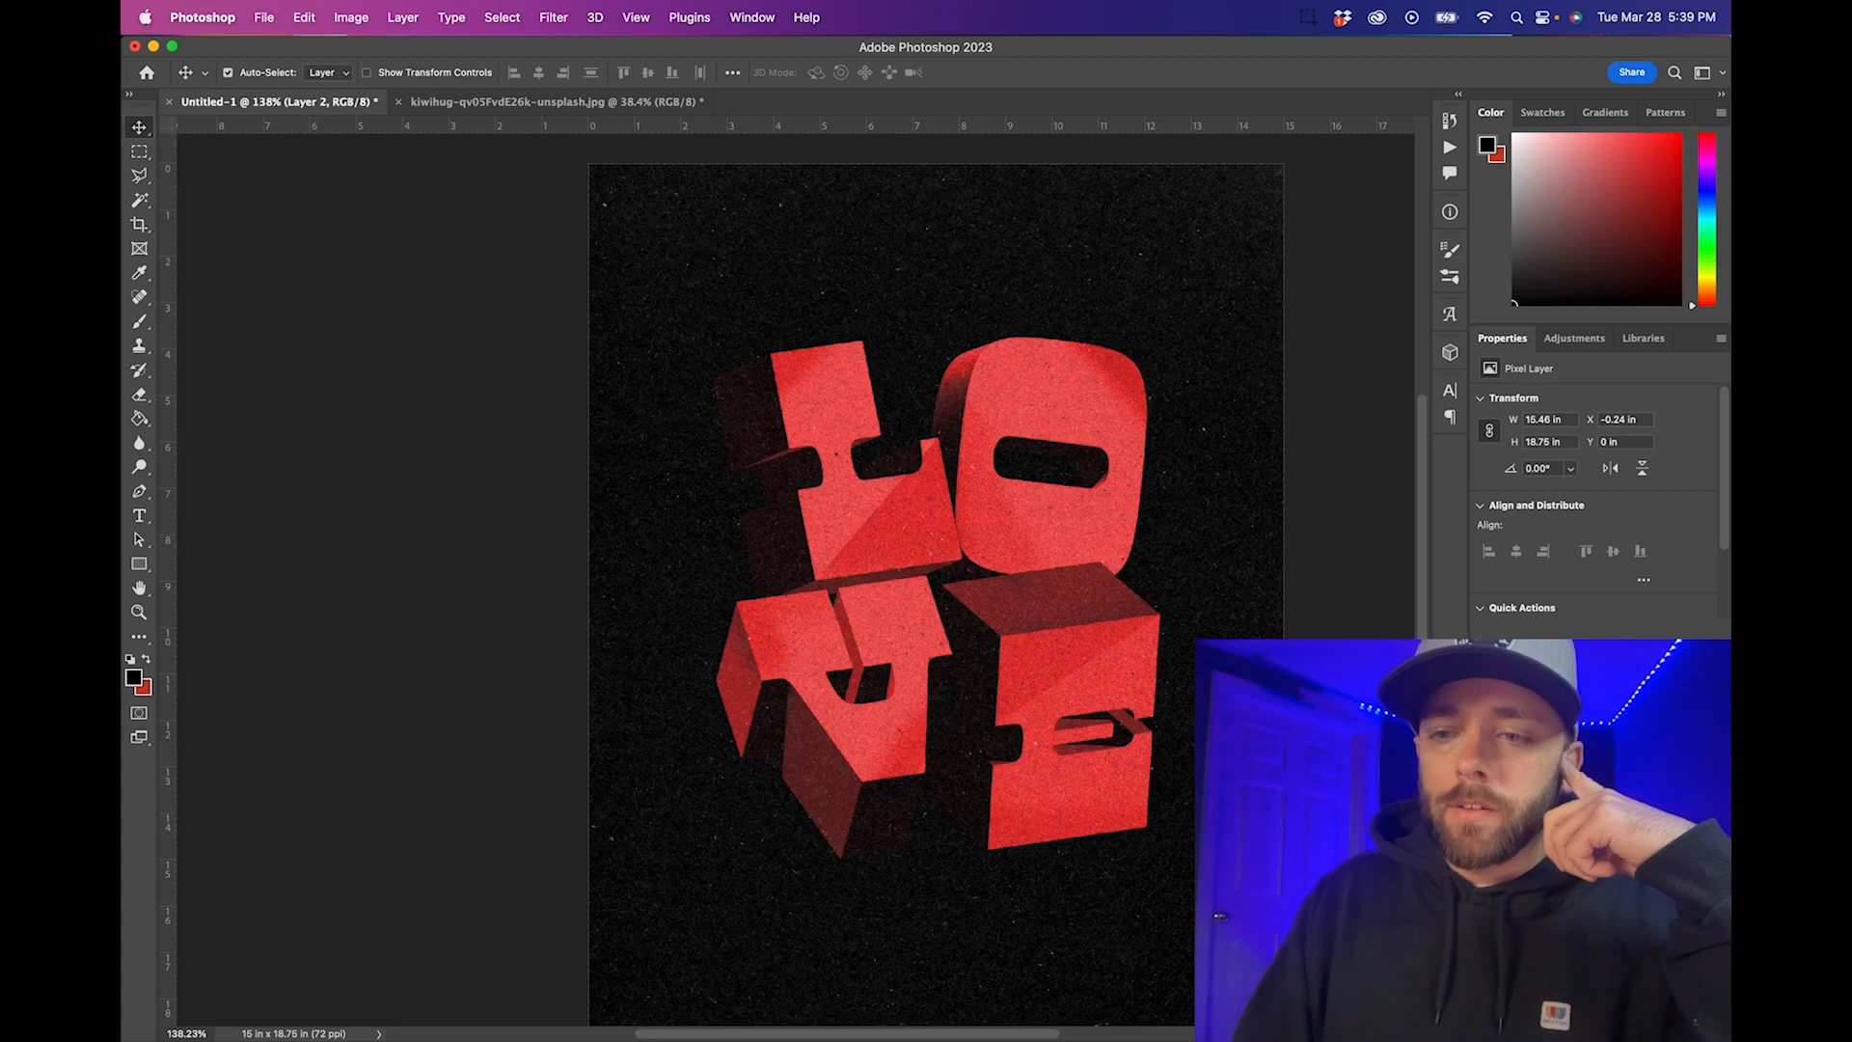
pyautogui.press('super+j')
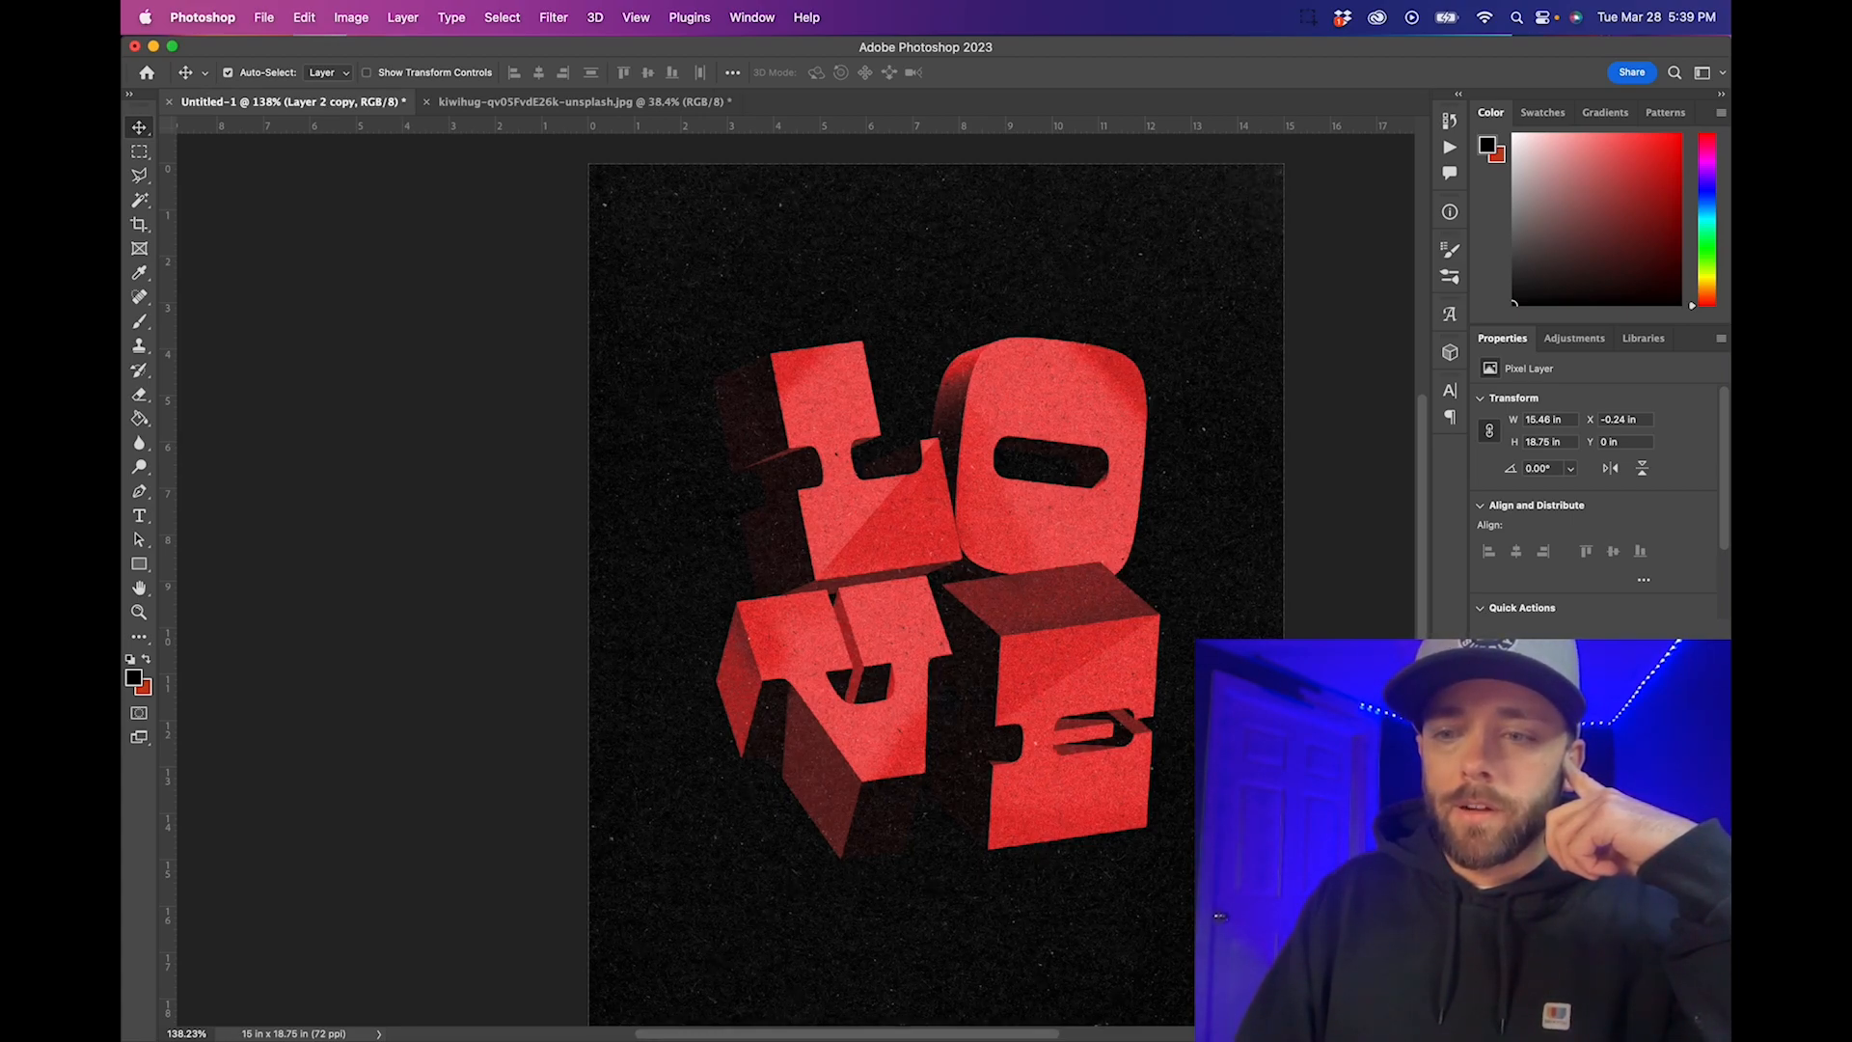
pyautogui.press('super+z')
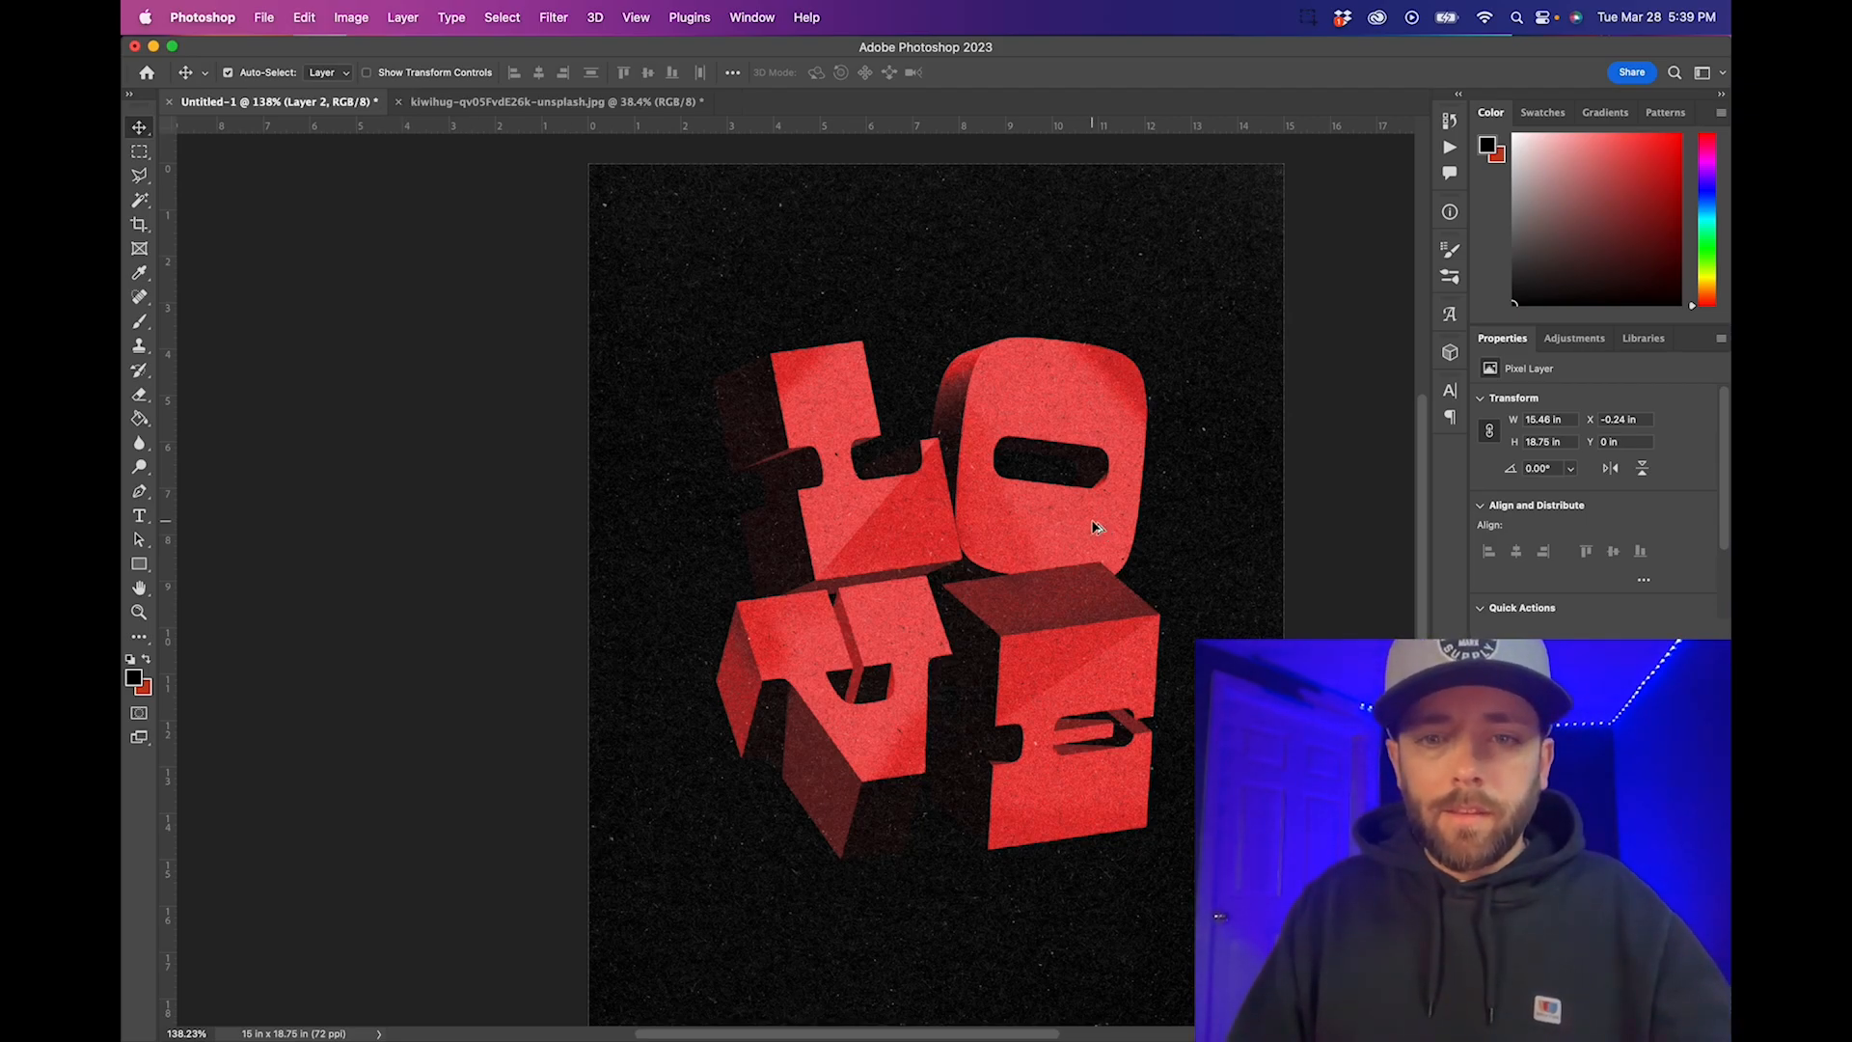
pyautogui.scroll(2, 1093, 526)
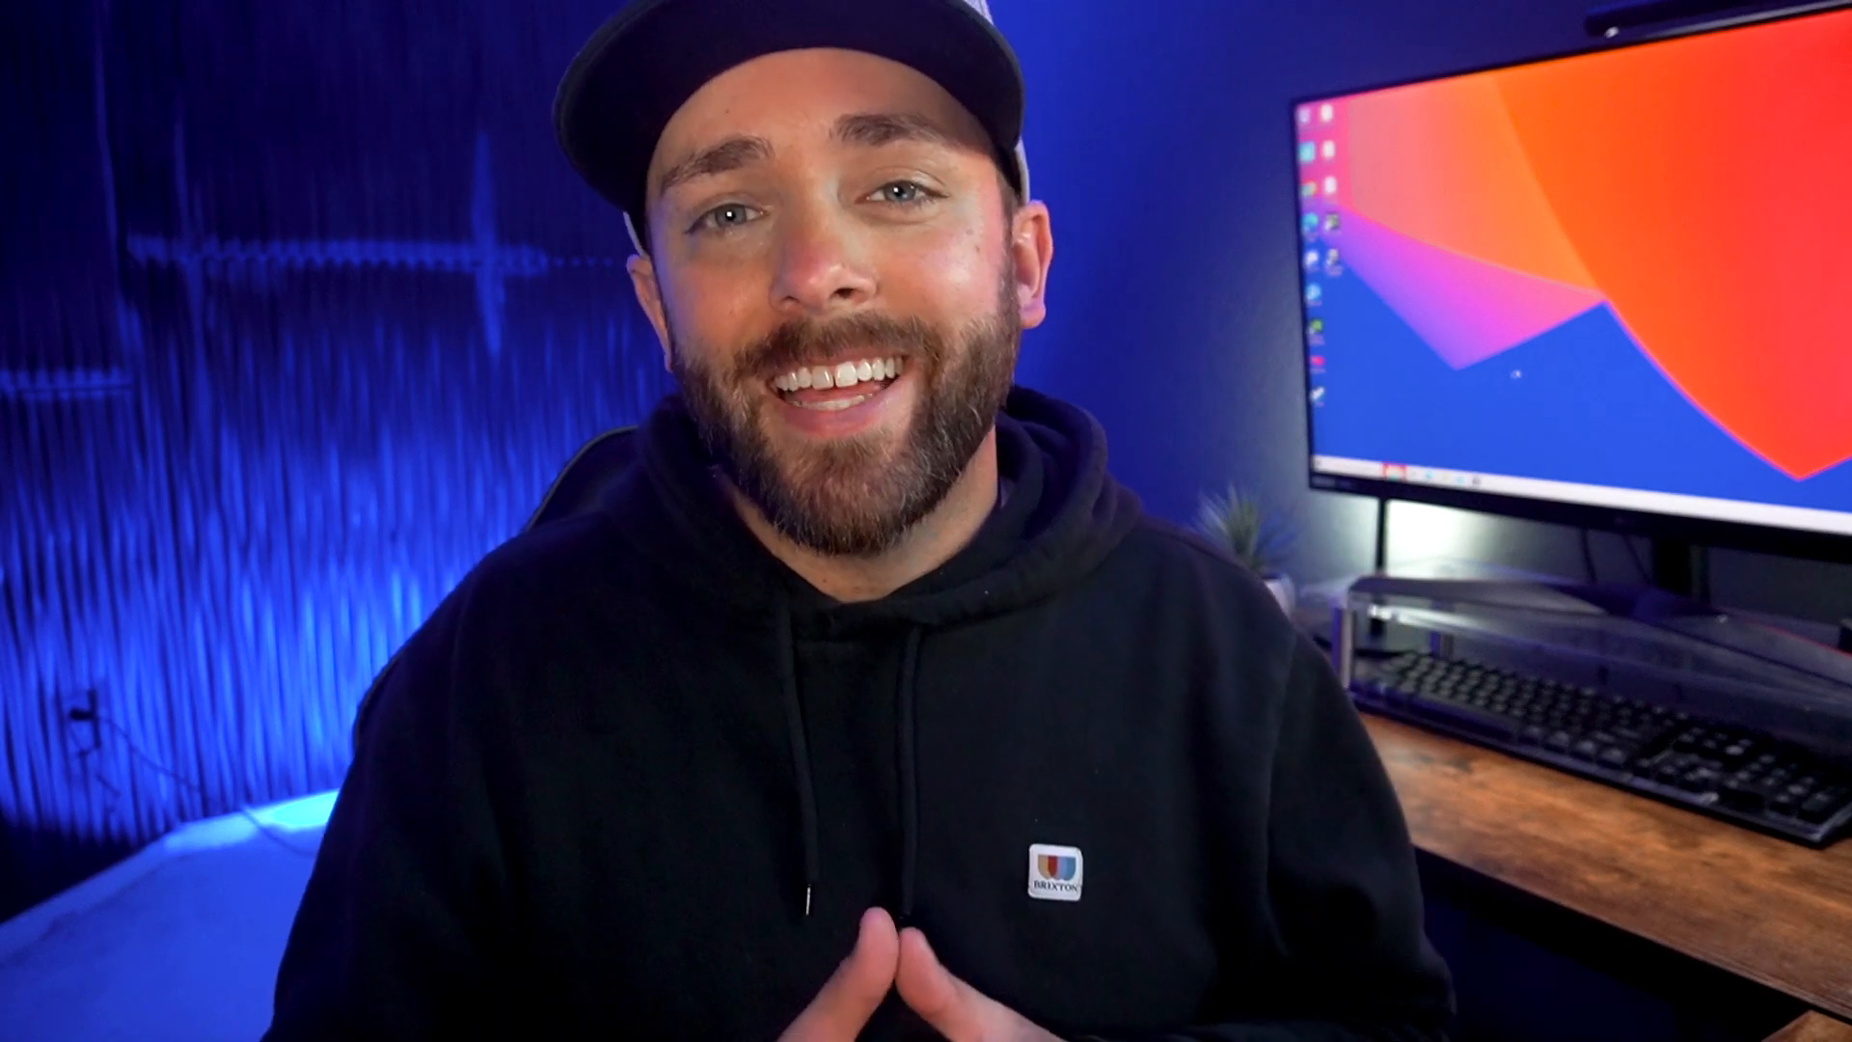